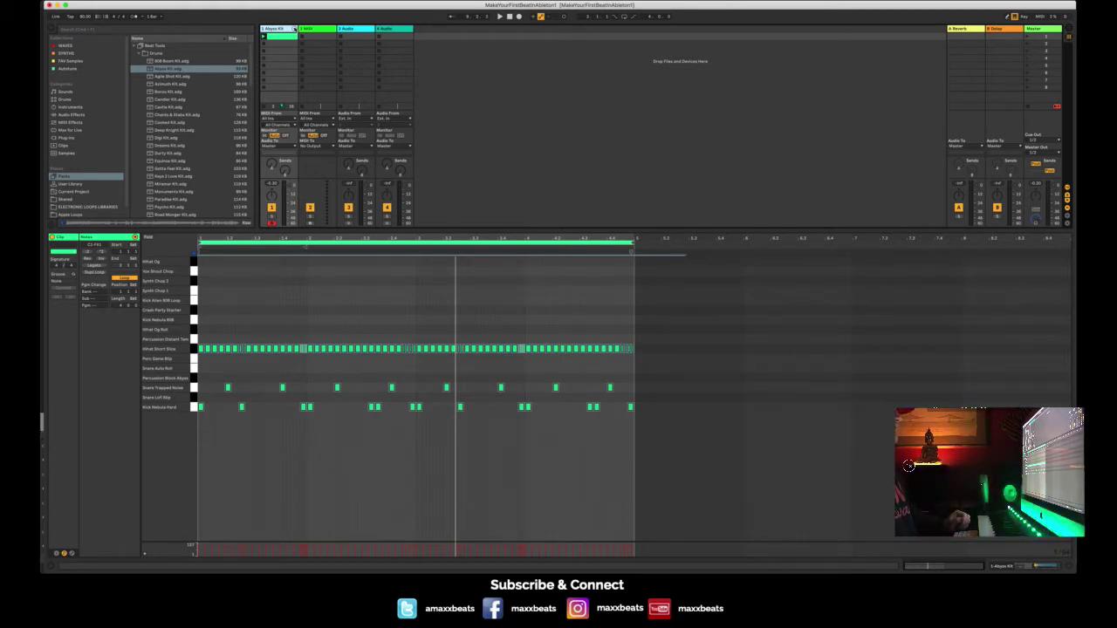
- Unfold the Abyss Kit's drum chains in the mixer, play the beat to view each sound's level, and fold them again
key("super+d")
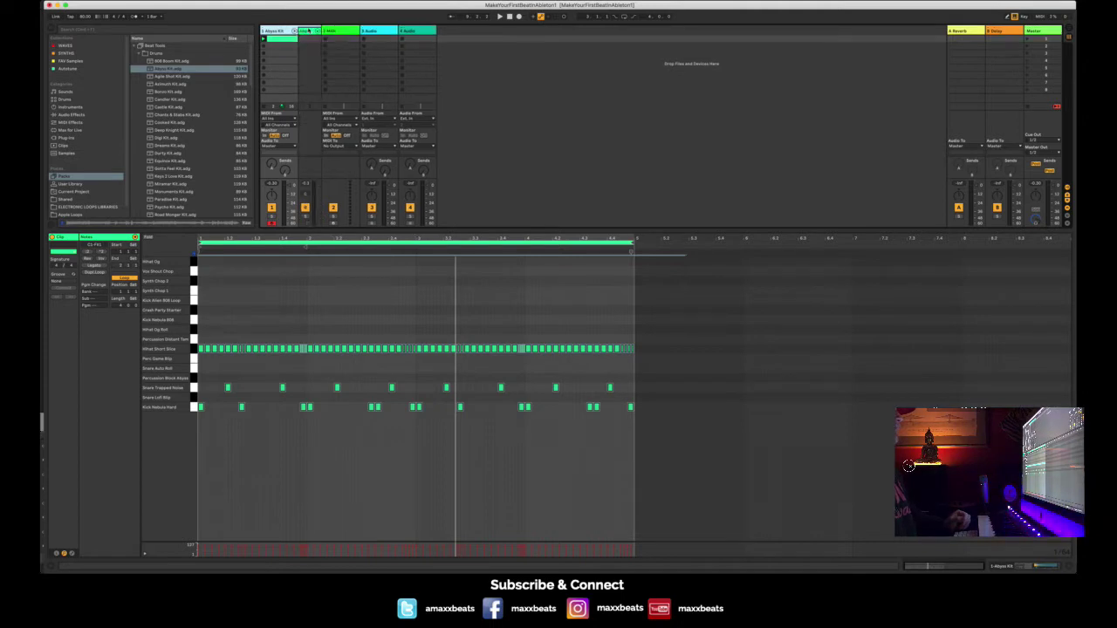
left_click(318, 30)
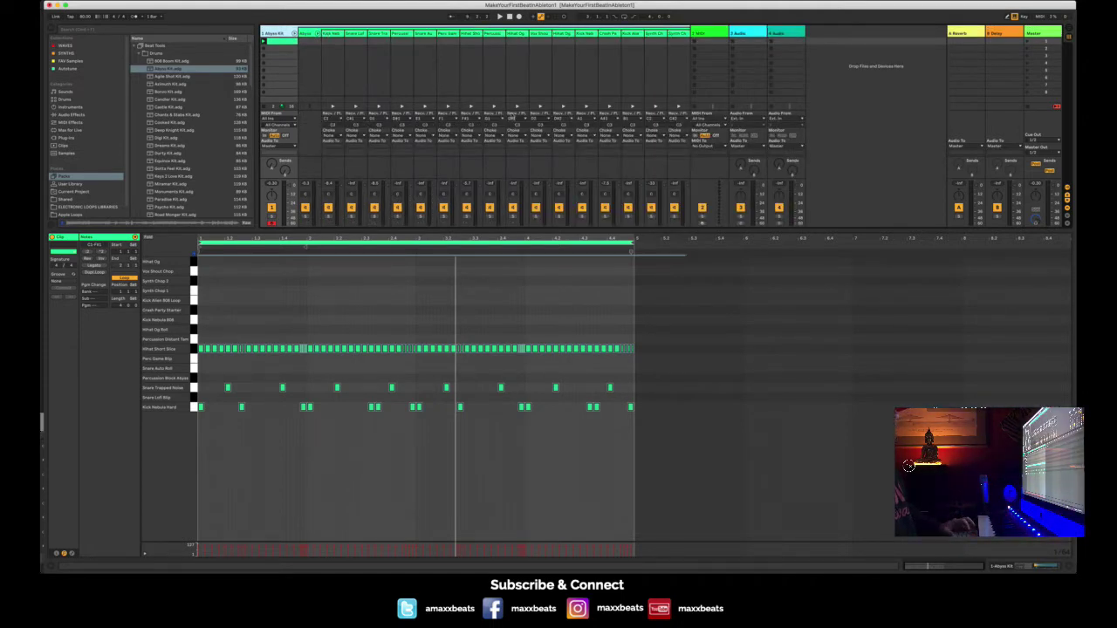
key("space")
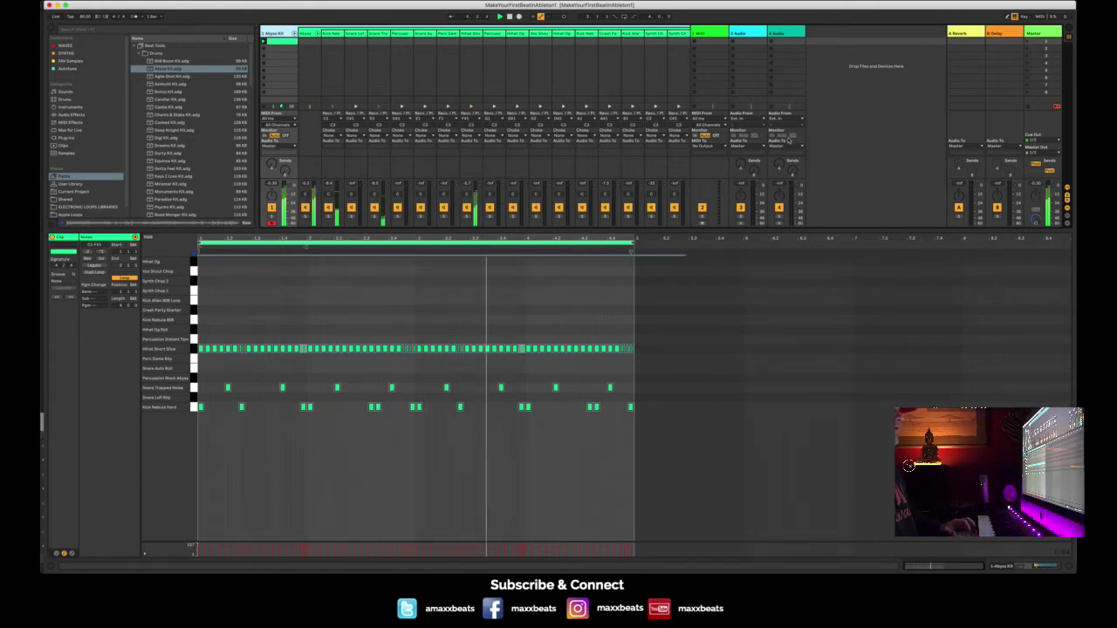
key("space")
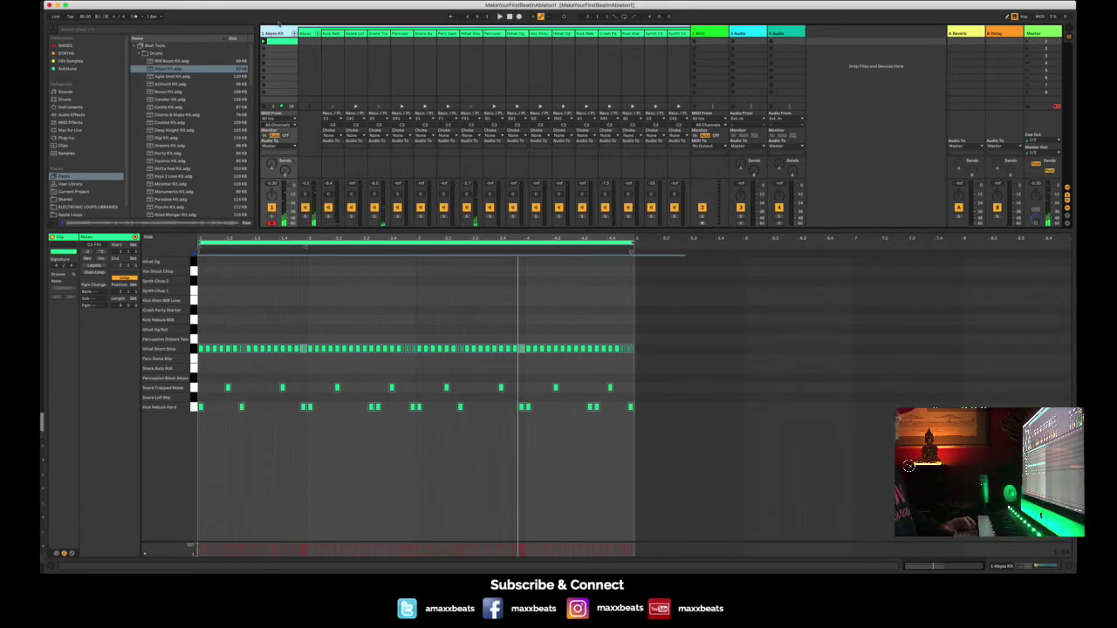
left_click(278, 29)
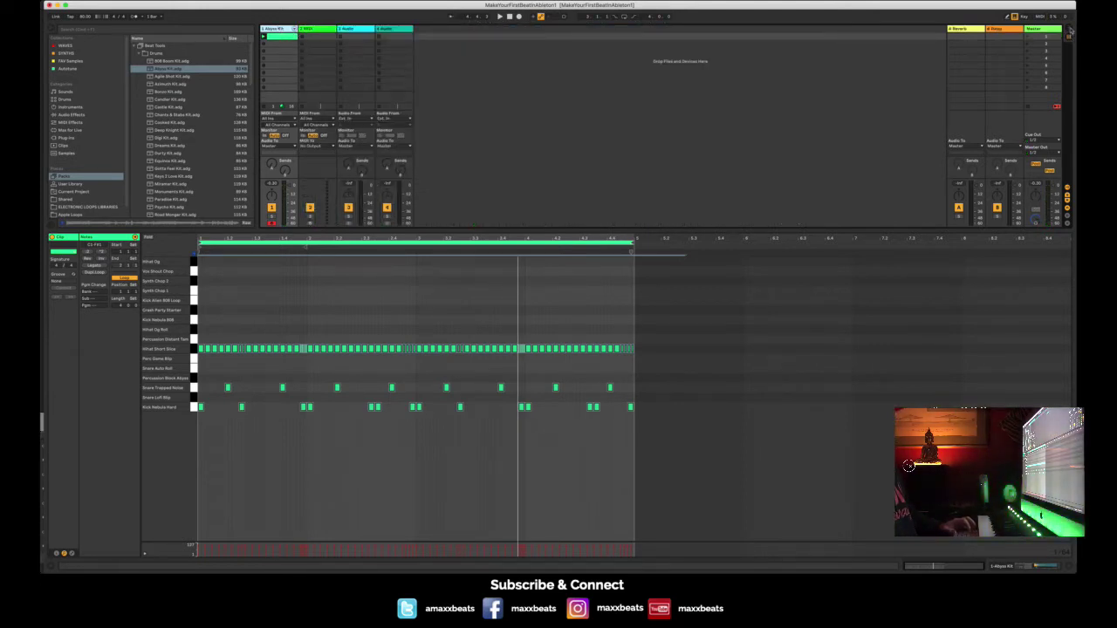
- Switch from the Session view to the Arrangement view and return playback to the arrangement
key("Tab")
key("Tab")
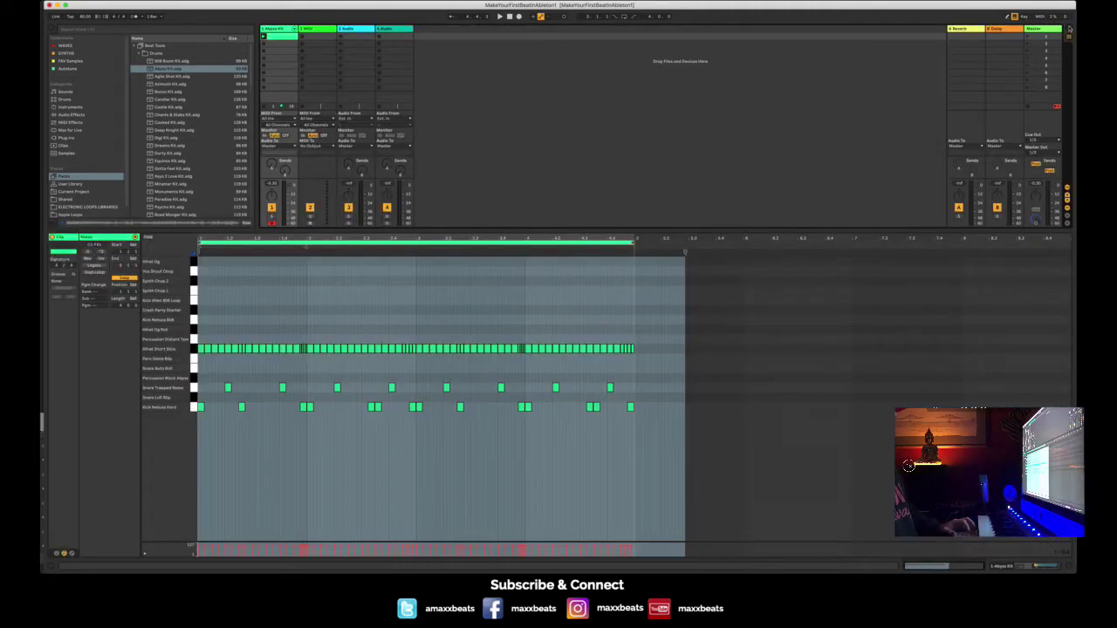
key("Tab")
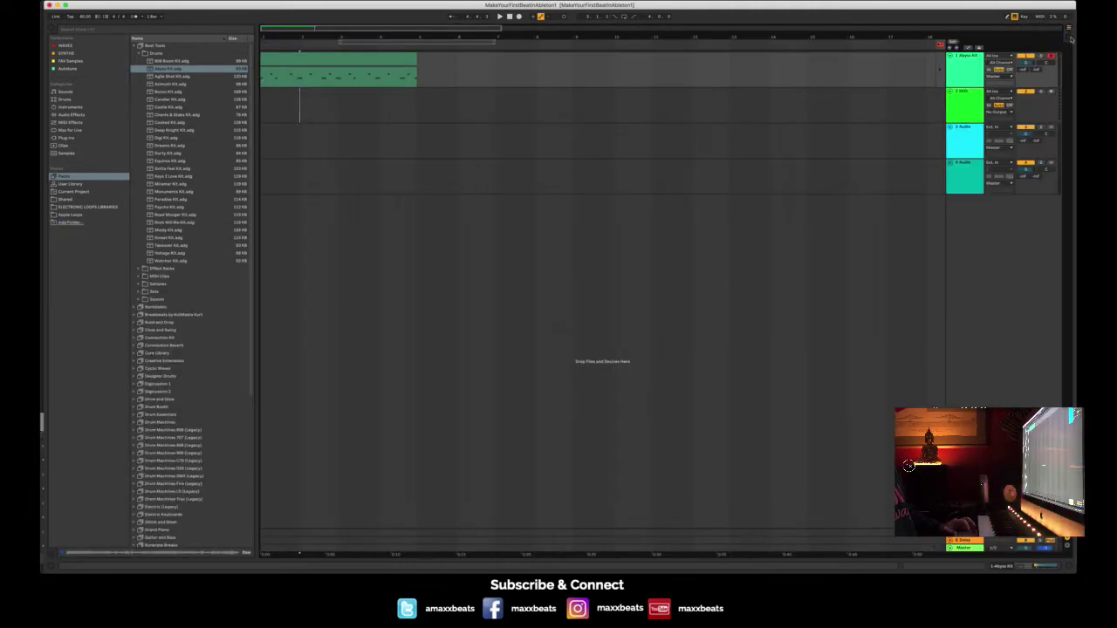
key("Tab")
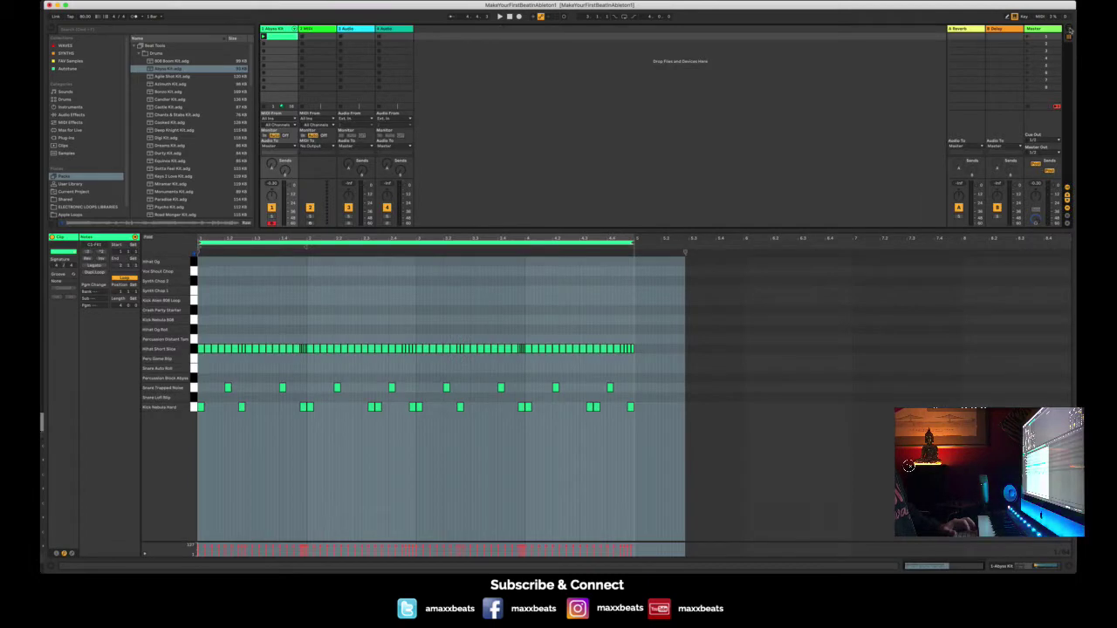
key("Tab")
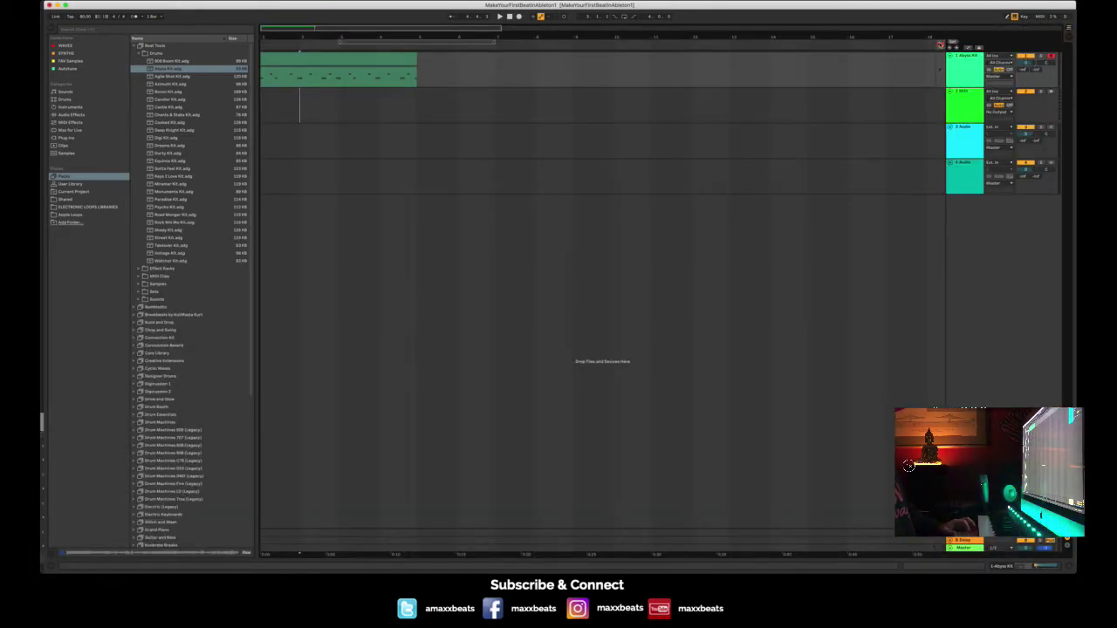
left_click(940, 44)
- Make the Abyss Kit track taller and show its drum rack devices
left_click(385, 59)
left_click(966, 76)
left_click_drag(963, 88, 964, 102)
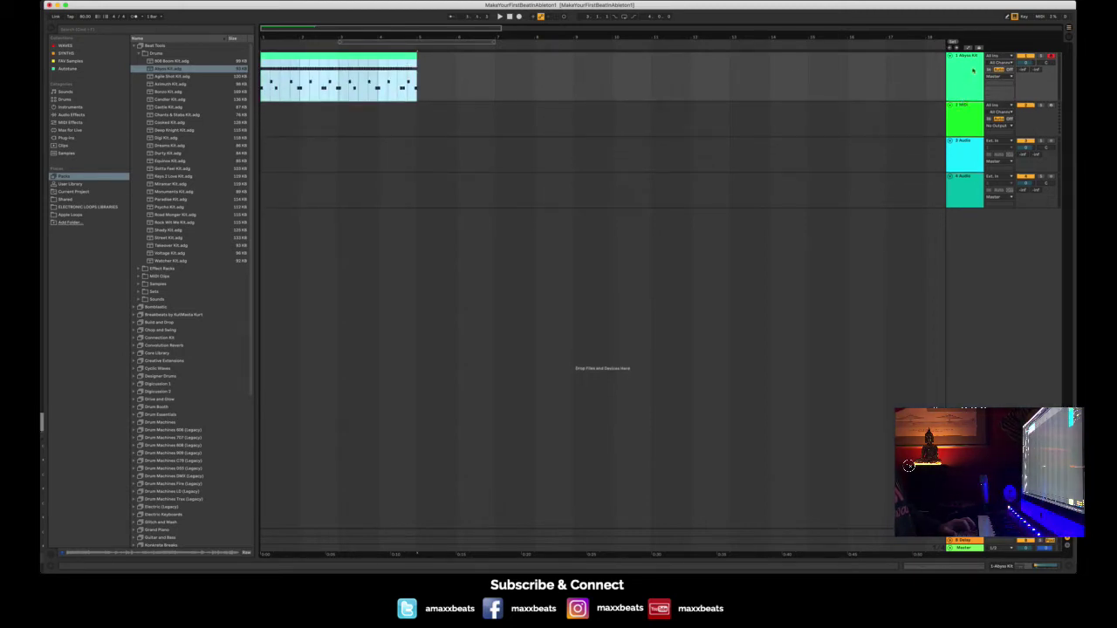
double_click(972, 69)
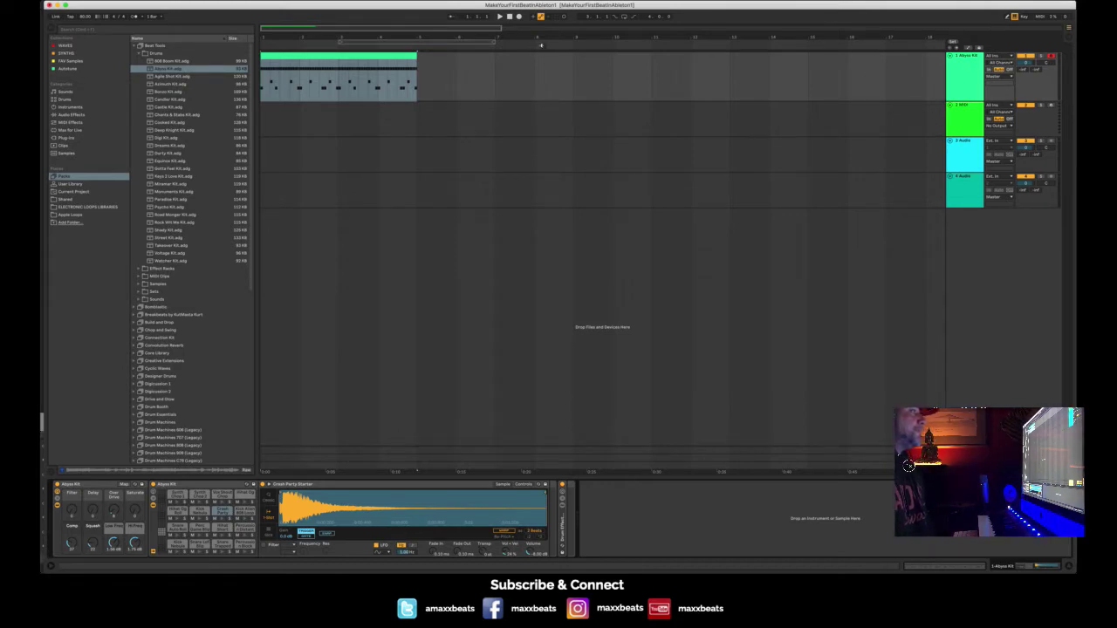
- Set the loop region to span the drum clip from bar 1 to bar 5 and select the Abyss Kit track
left_click(262, 116)
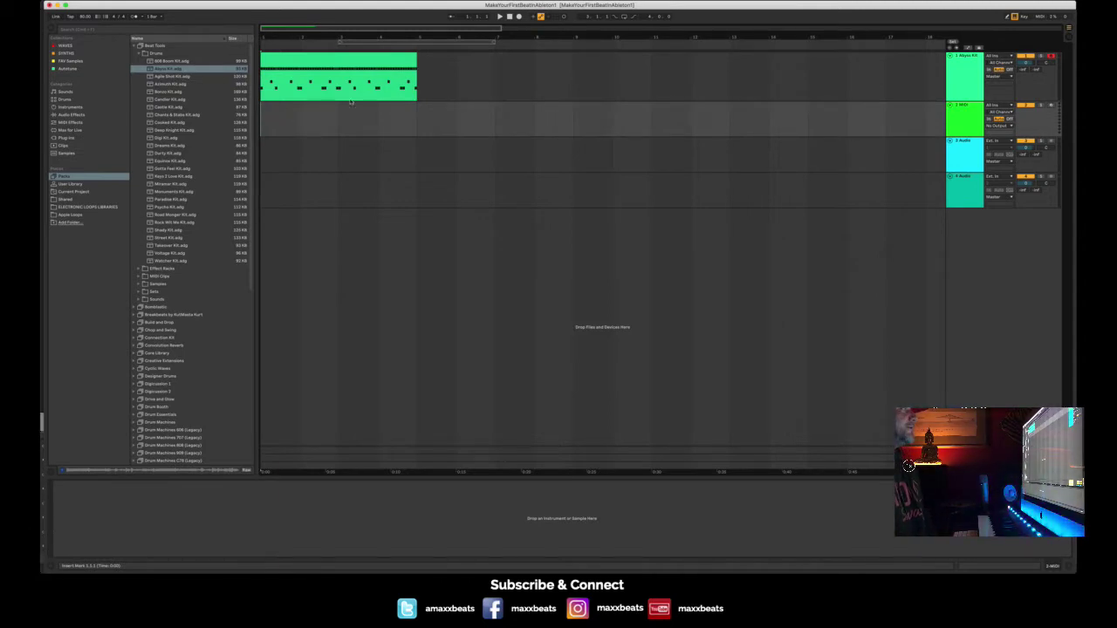
left_click(381, 53)
left_click(974, 61)
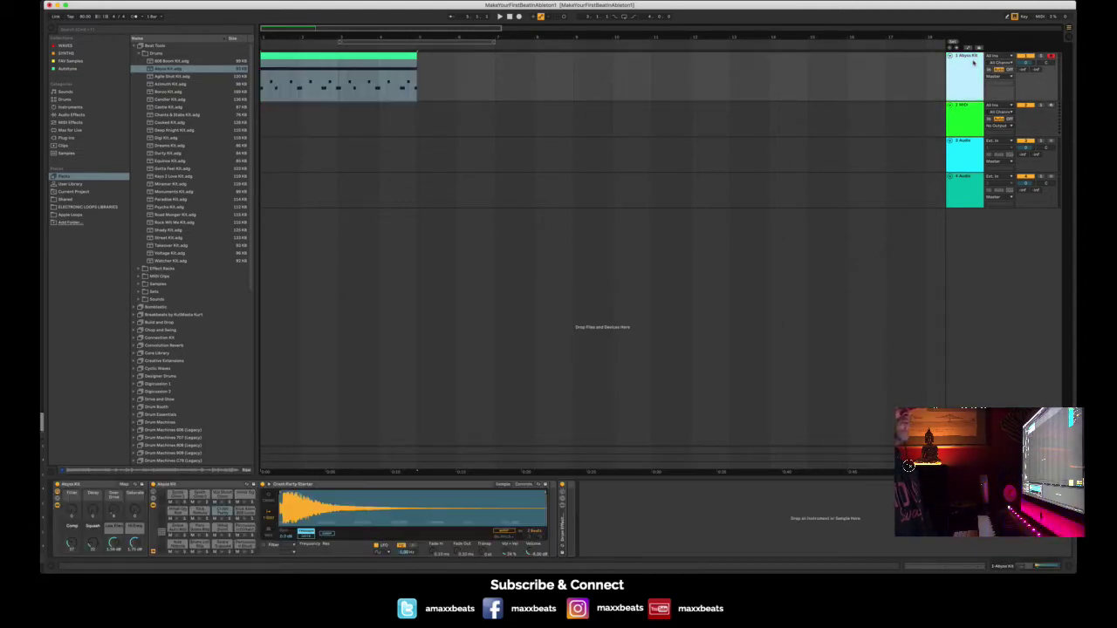
left_click_drag(410, 42, 331, 42)
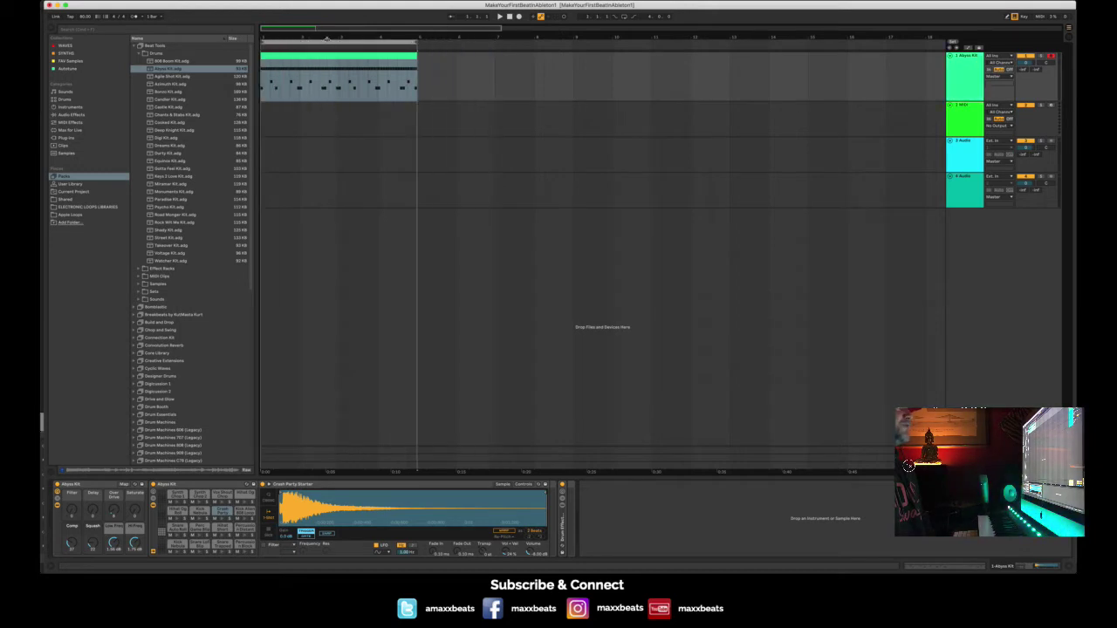
left_click(957, 61)
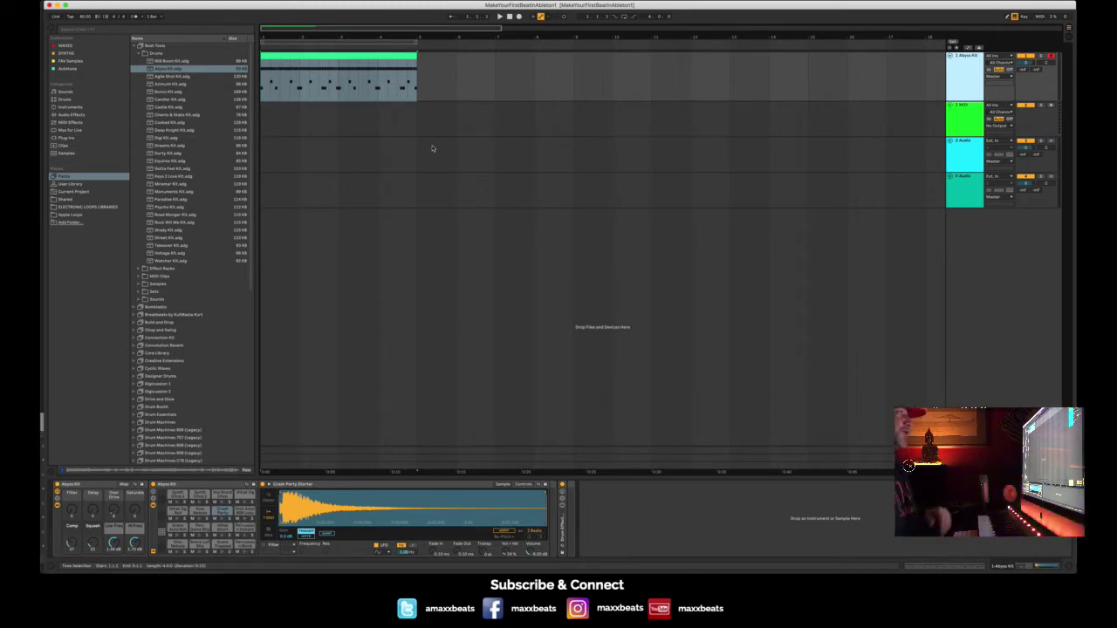
- Play the drum loop and extract the Hihat Short Slice pad from the Abyss Kit rack to a new track
key("super+a")
key("space")
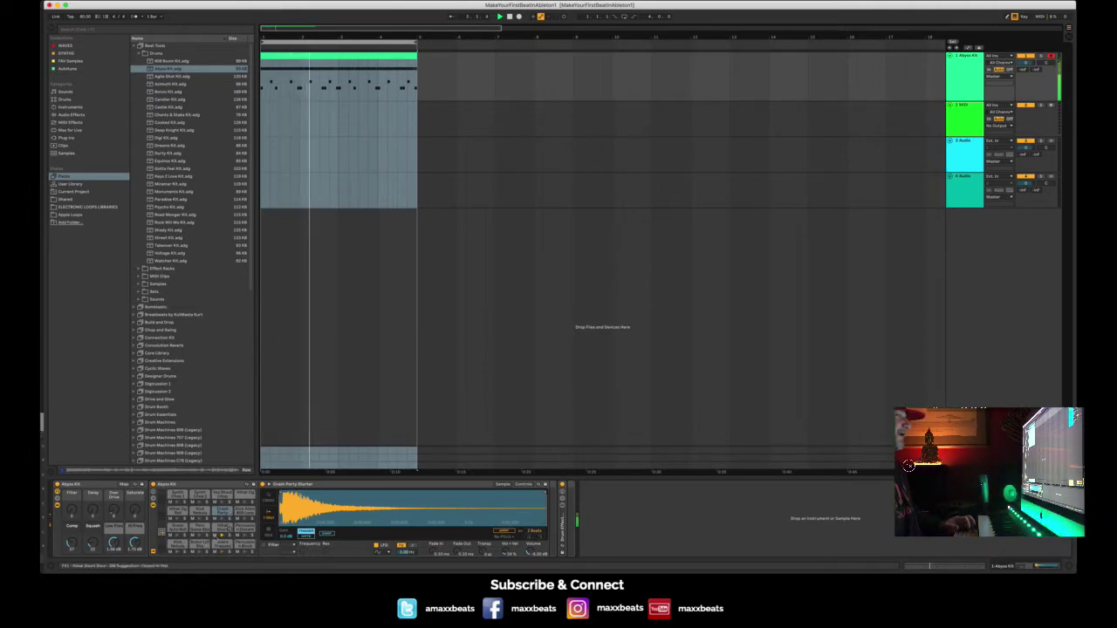
key("space")
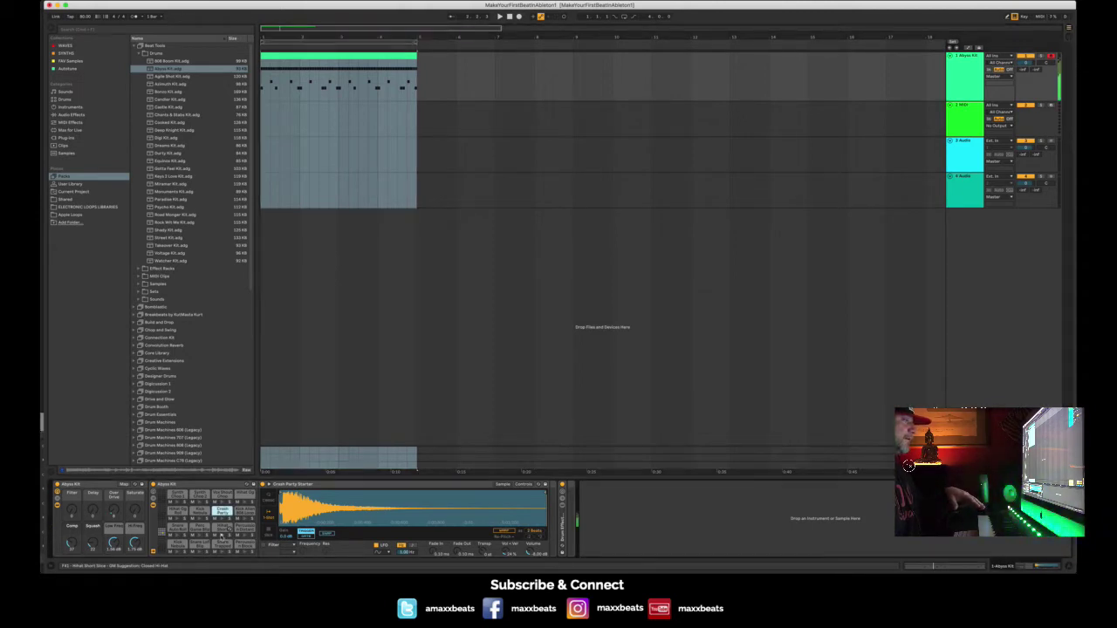
key("space")
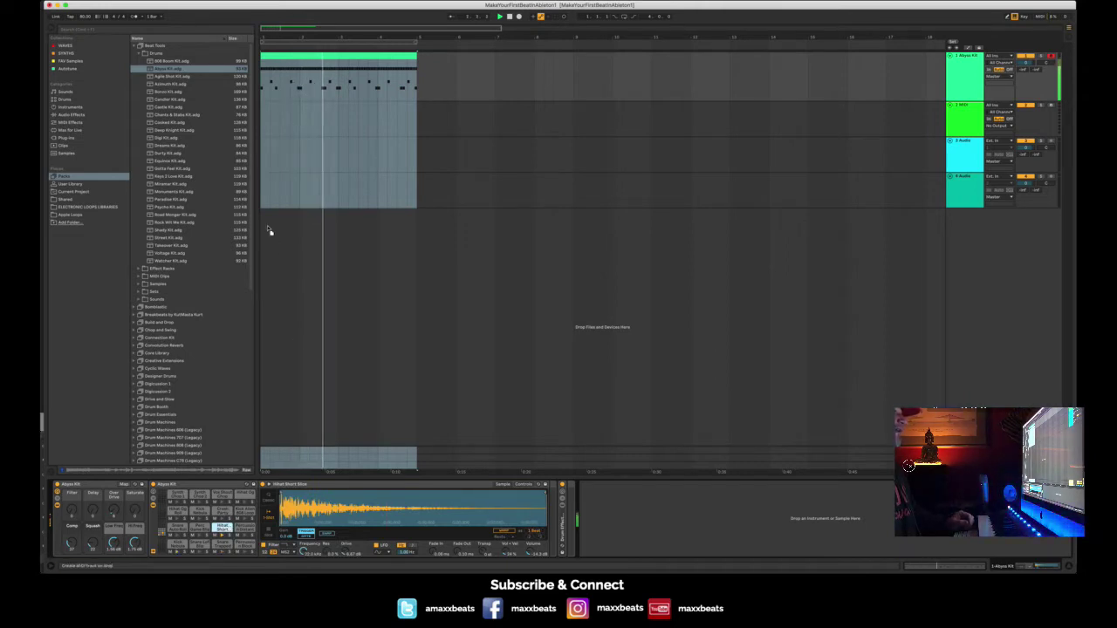
left_click_drag(266, 227, 266, 226)
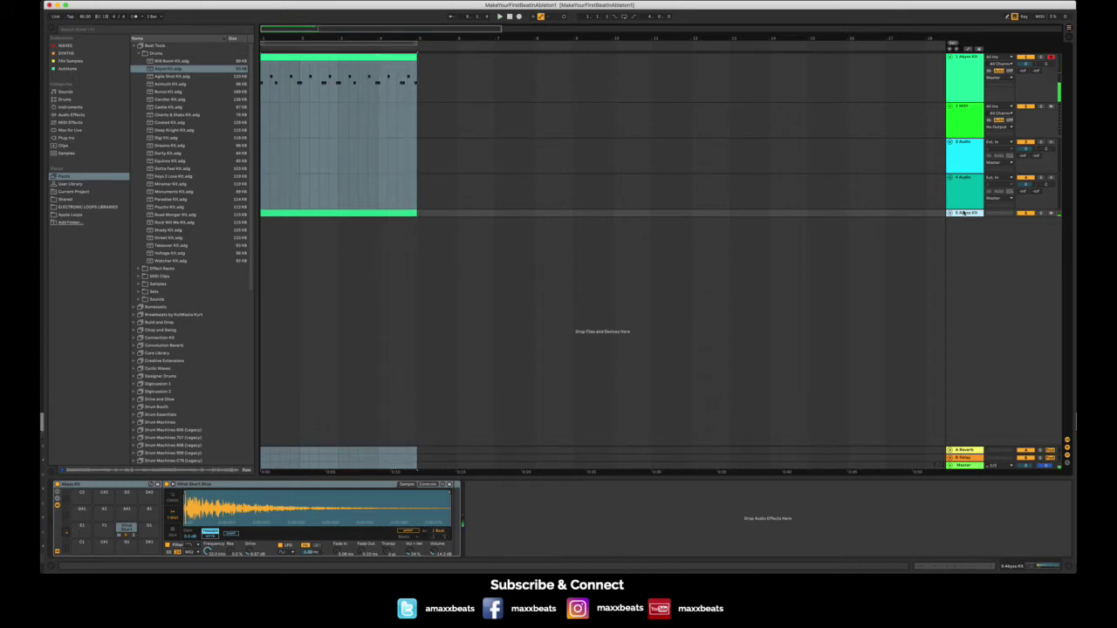
key("space")
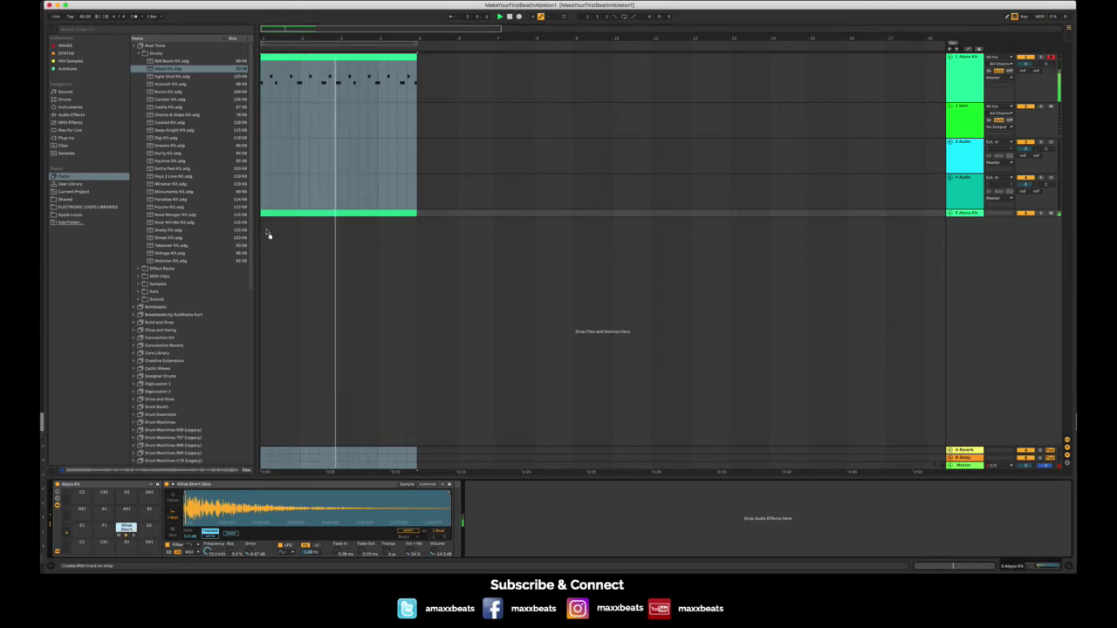
left_click_drag(268, 235, 269, 235)
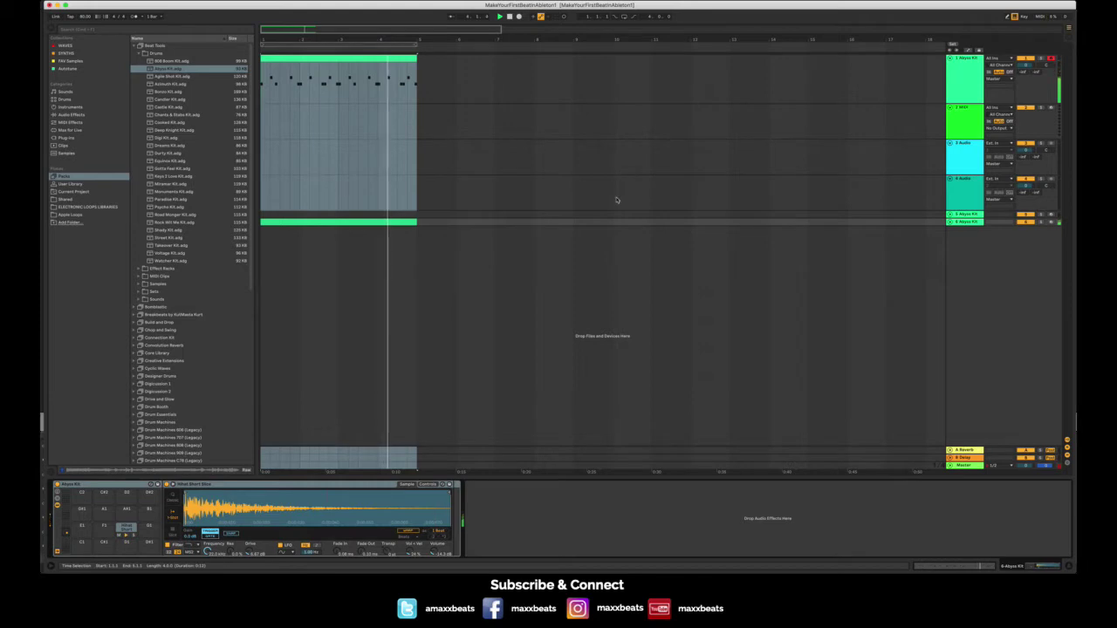
key("super+z")
- Extract the kick pad from the original Abyss Kit rack to its own track and reselect the Abyss Kit track
left_click(958, 61)
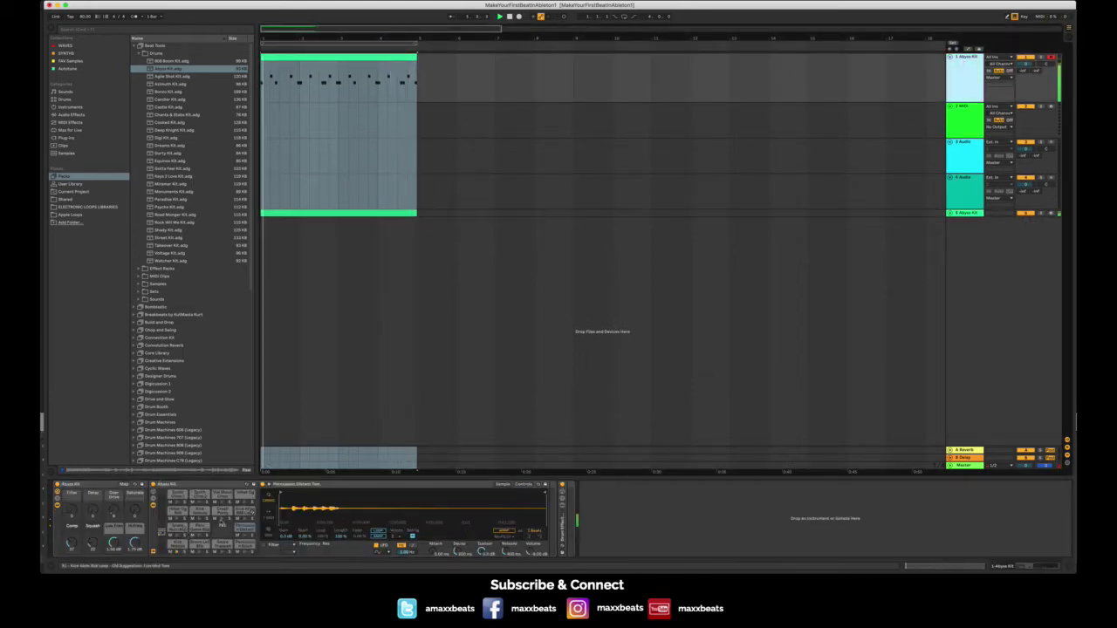
left_click_drag(182, 543, 264, 229)
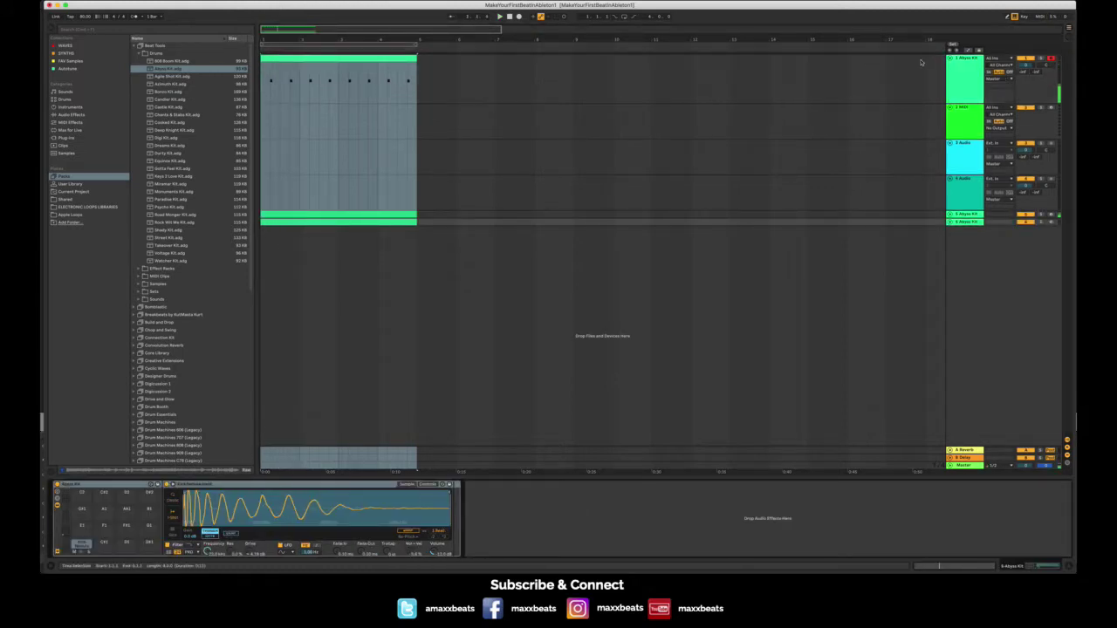
left_click(959, 69)
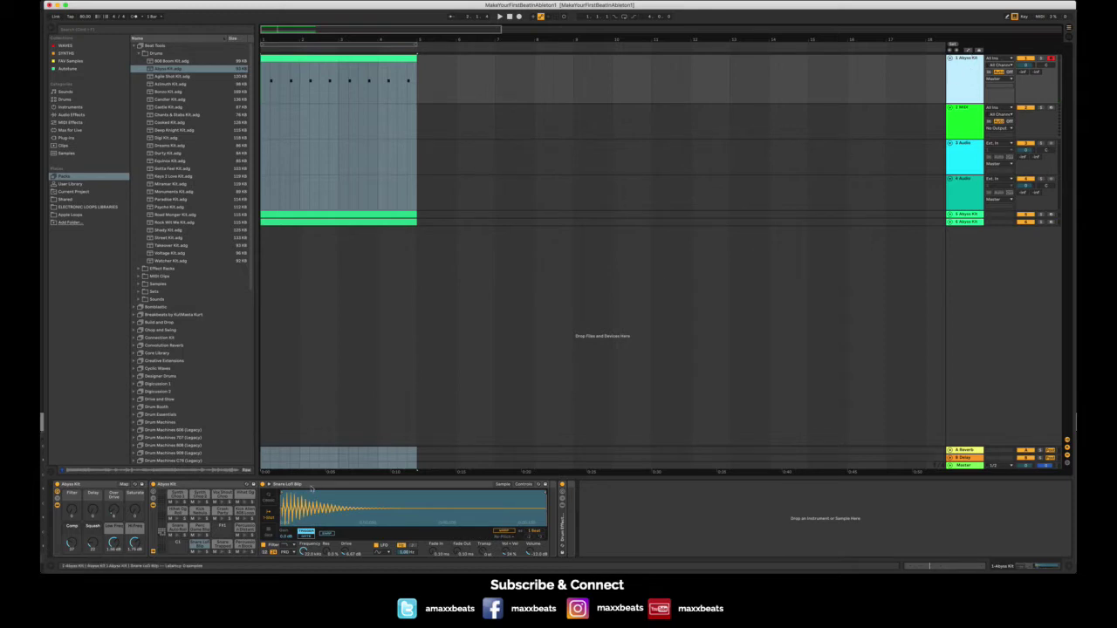
- Extract the snare pad from the Abyss Kit rack to its own track and reselect the original track
key("space")
key("space")
left_click_drag(220, 545, 265, 239)
left_click(964, 76)
key("space")
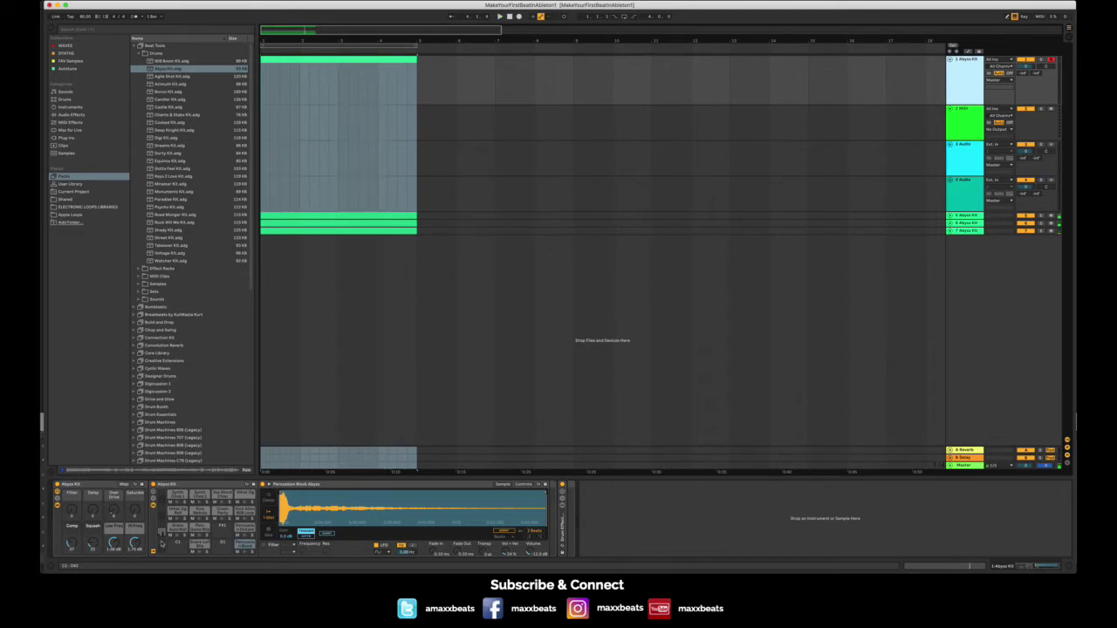
- Deactivate the original Abyss Kit track and unfold all tracks in the arrangement
left_click(951, 60)
left_click(1026, 60)
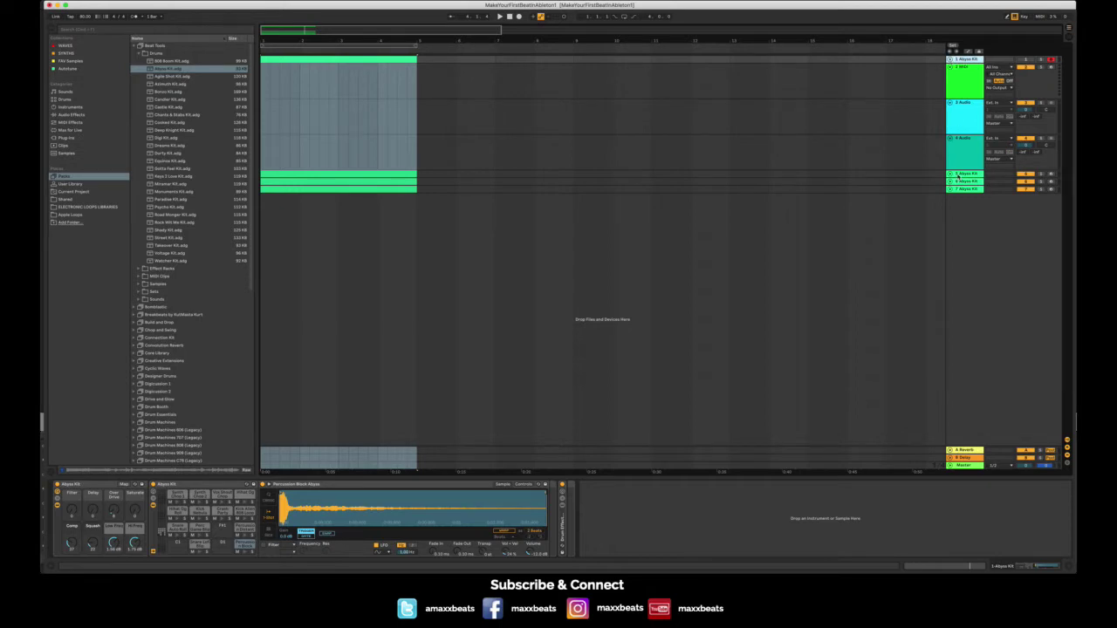
left_click(951, 175, "alt")
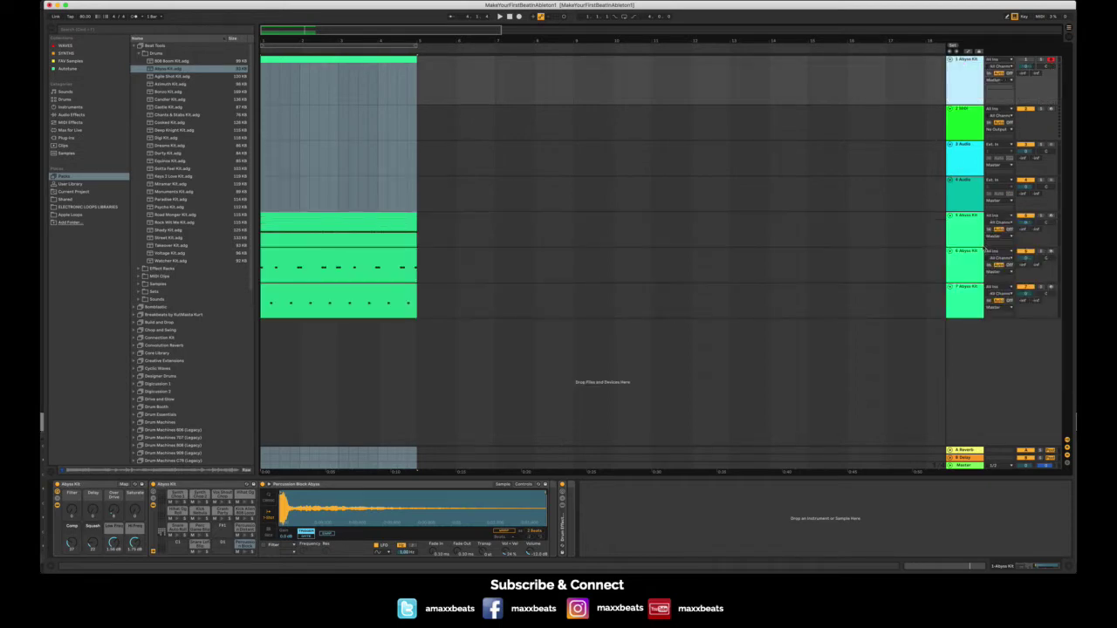
- Group the three extracted hi-hat, kick and snare tracks
left_click(967, 221)
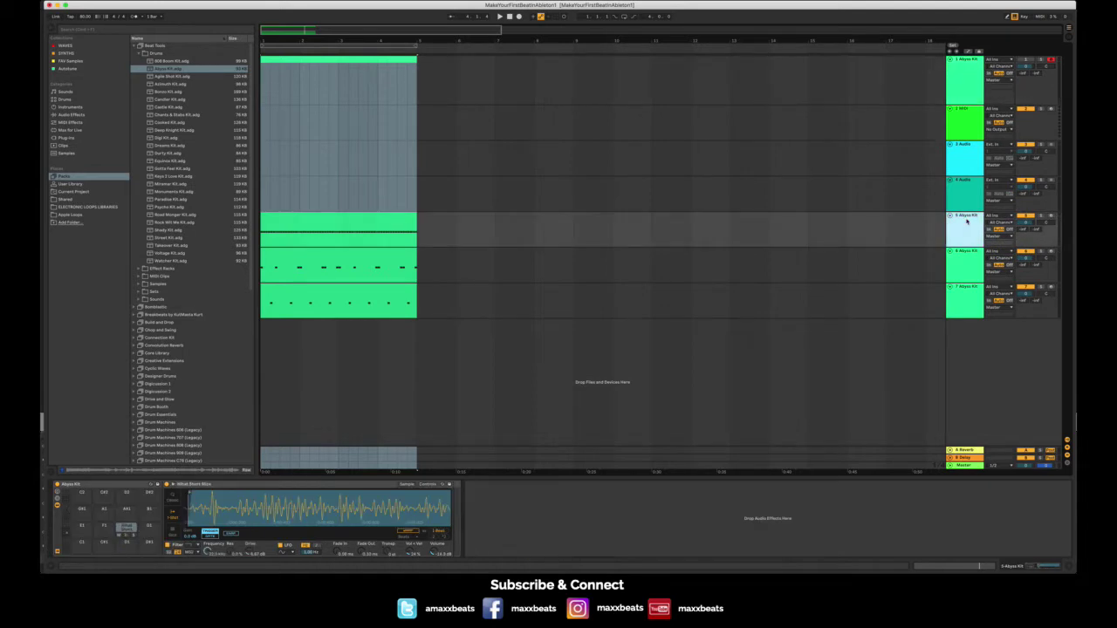
left_click(963, 293, "shift")
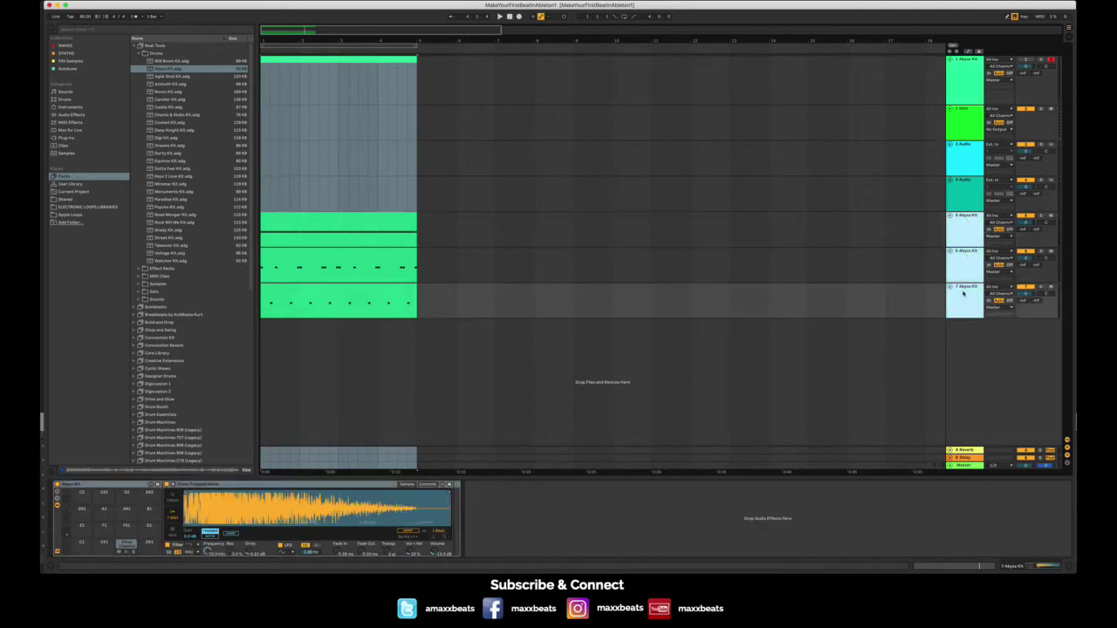
left_click(975, 229)
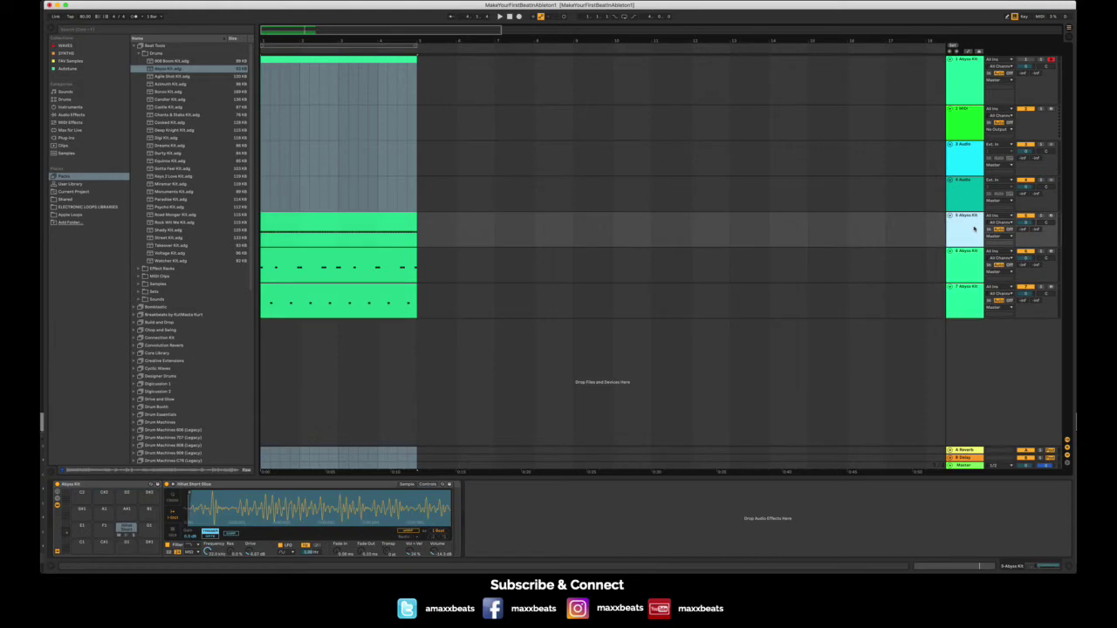
left_click(969, 301, "shift")
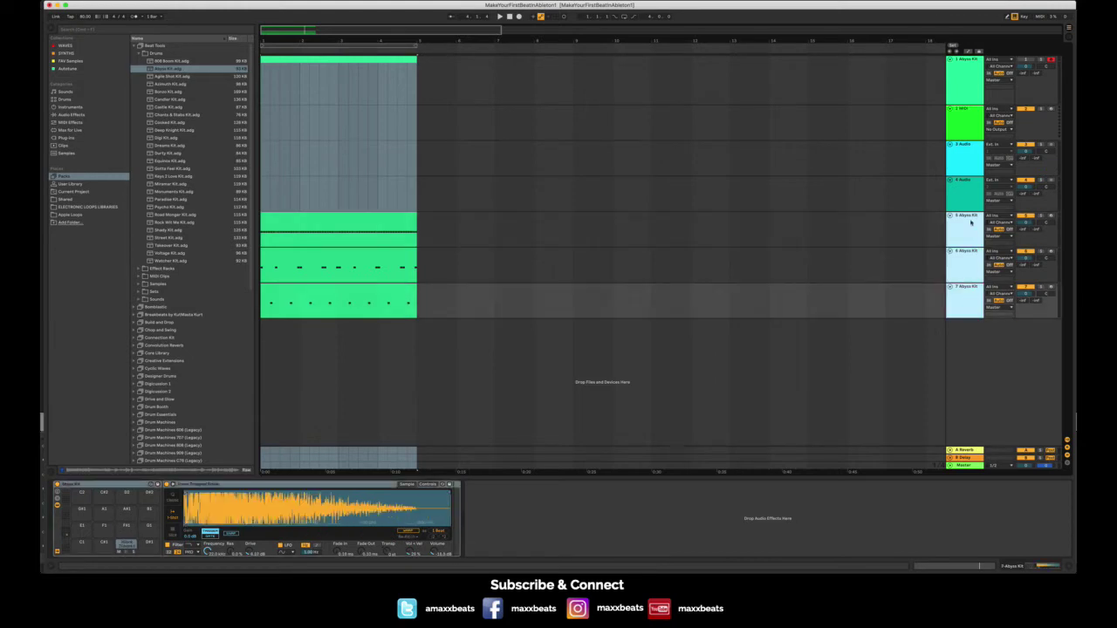
key("super+g")
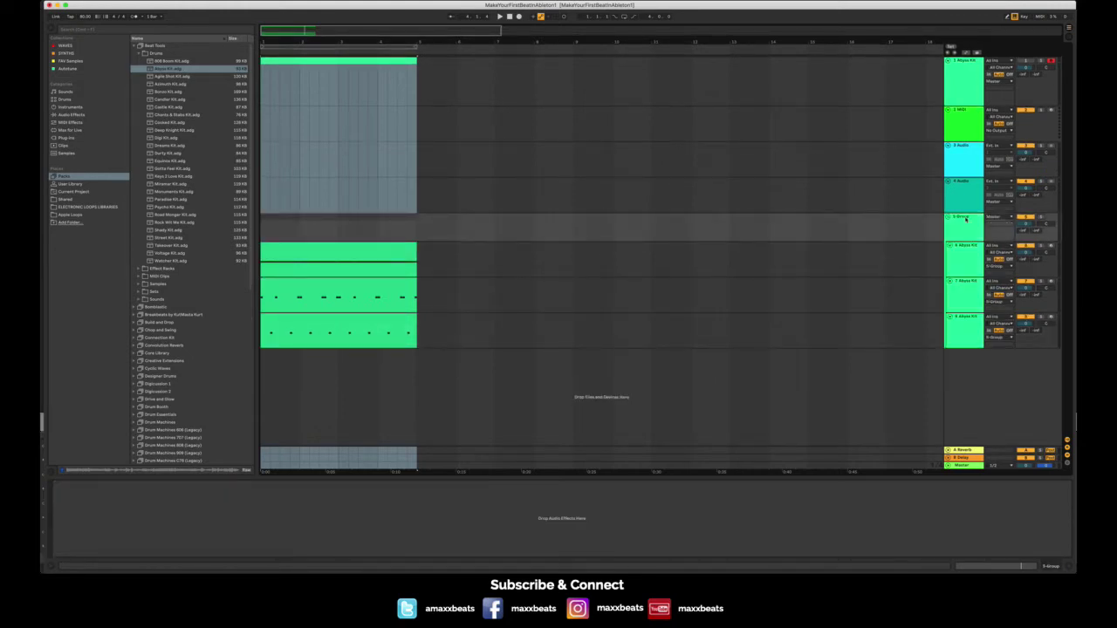
- Rename the drum group as DRUMS ALL and play it back in solo
left_click(966, 219)
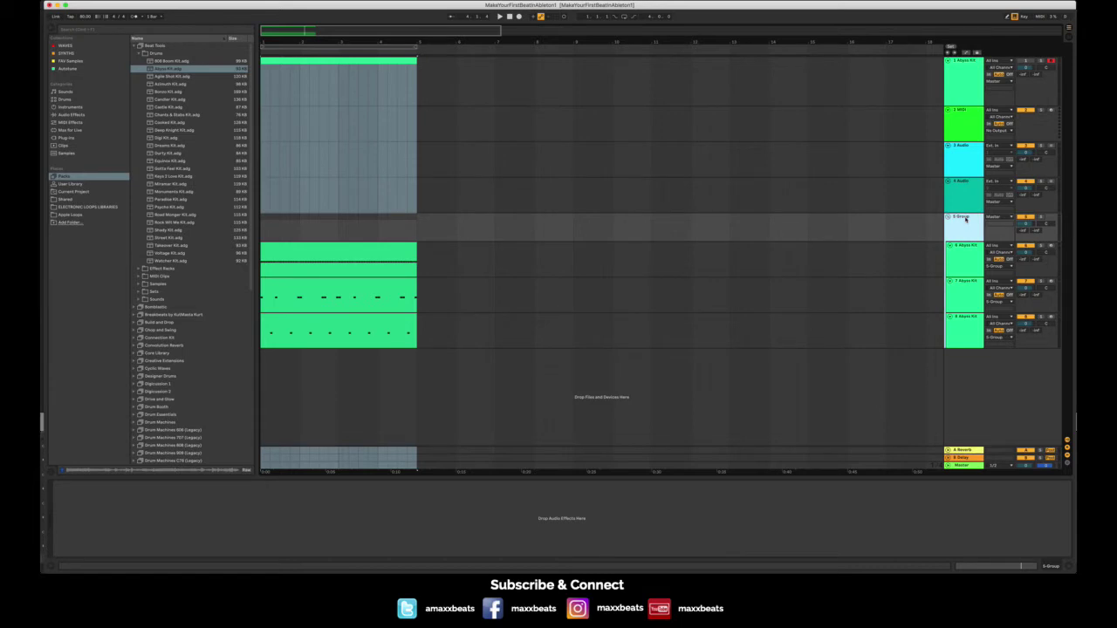
type("DRUMS ALL")
key("Return")
key("space")
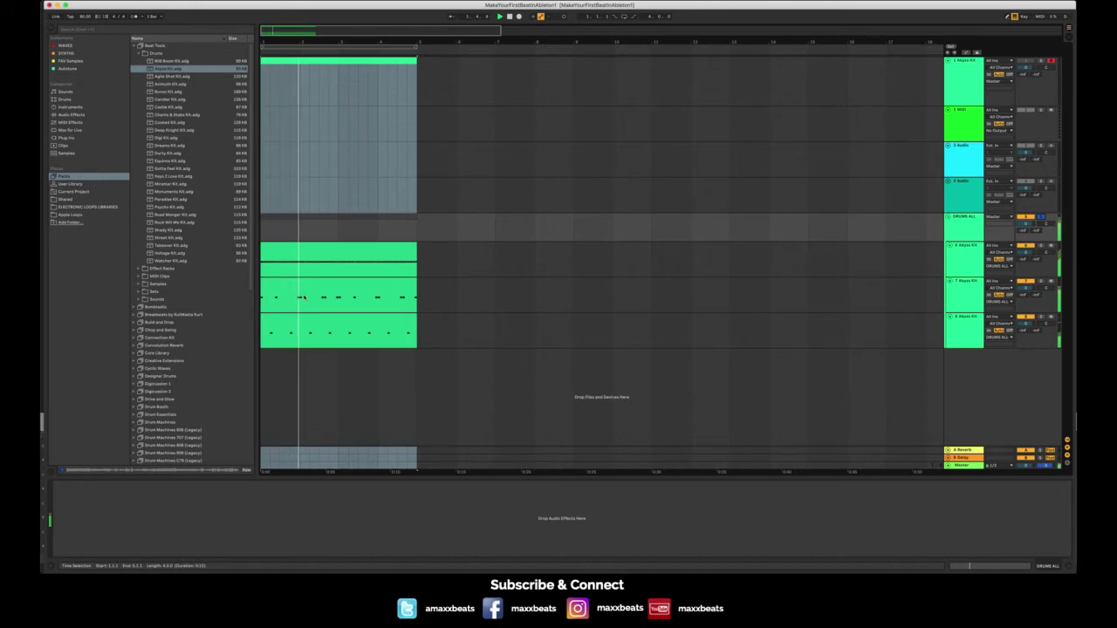
key("space")
- Rename the extracted hi-hat track as hats and the extracted kick track as kick
left_click(967, 249)
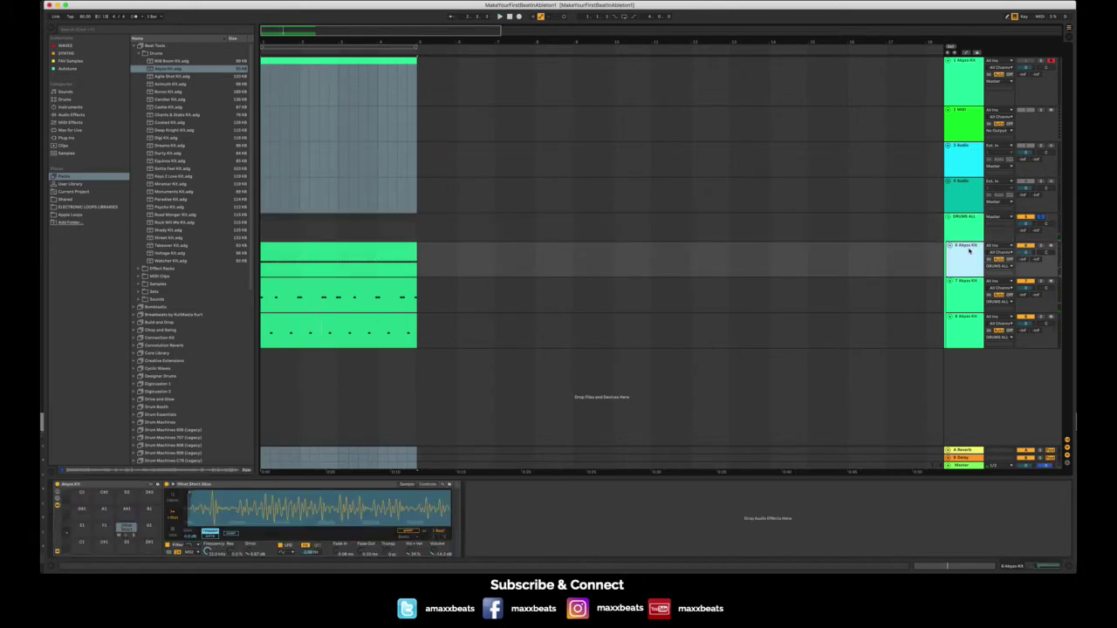
type("hats")
key("Return")
left_click(958, 288)
key("super+r")
type("k")
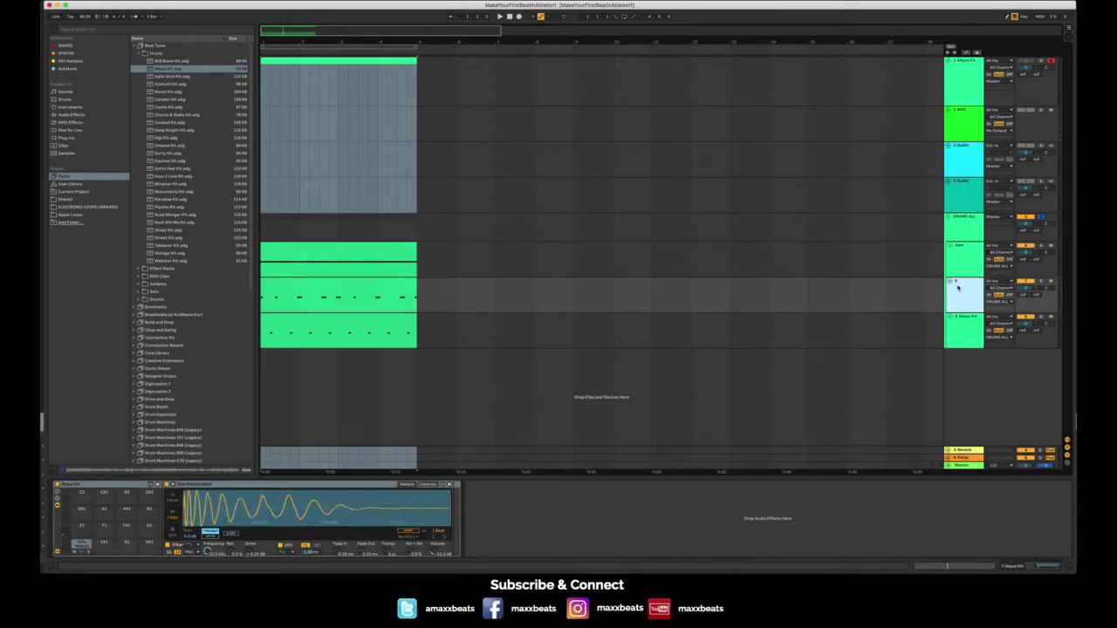
type("ick")
key("Return")
- Rename the third extracted drum track as snare, then reselect the DRUMS ALL group and start playback
left_click(960, 316)
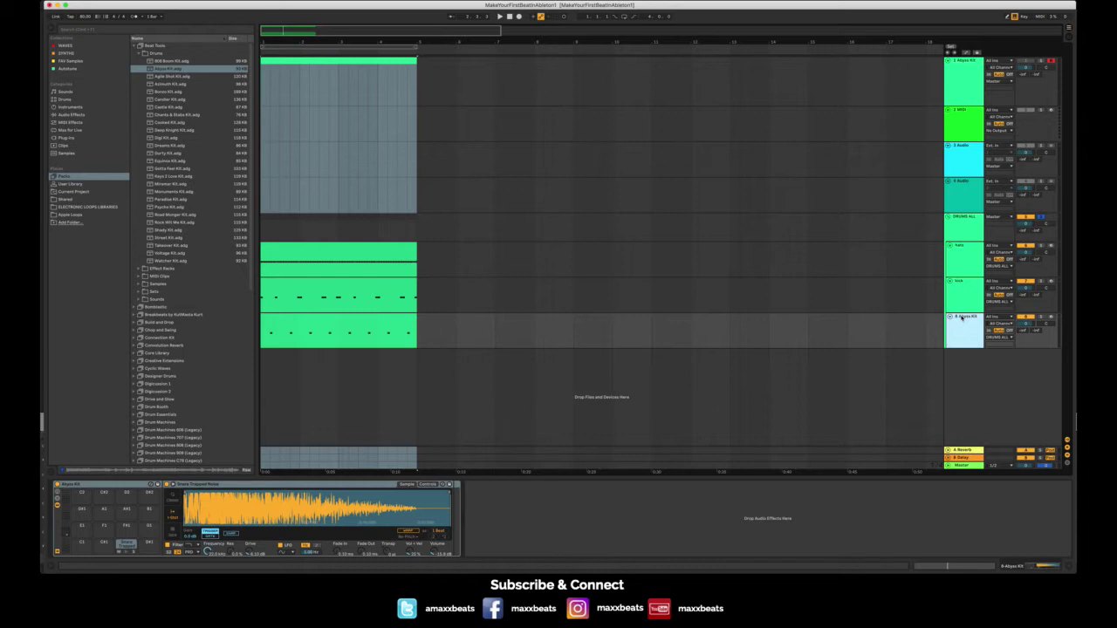
key("ctrl+r")
type("snare")
key("Return")
left_click(964, 217)
key("space")
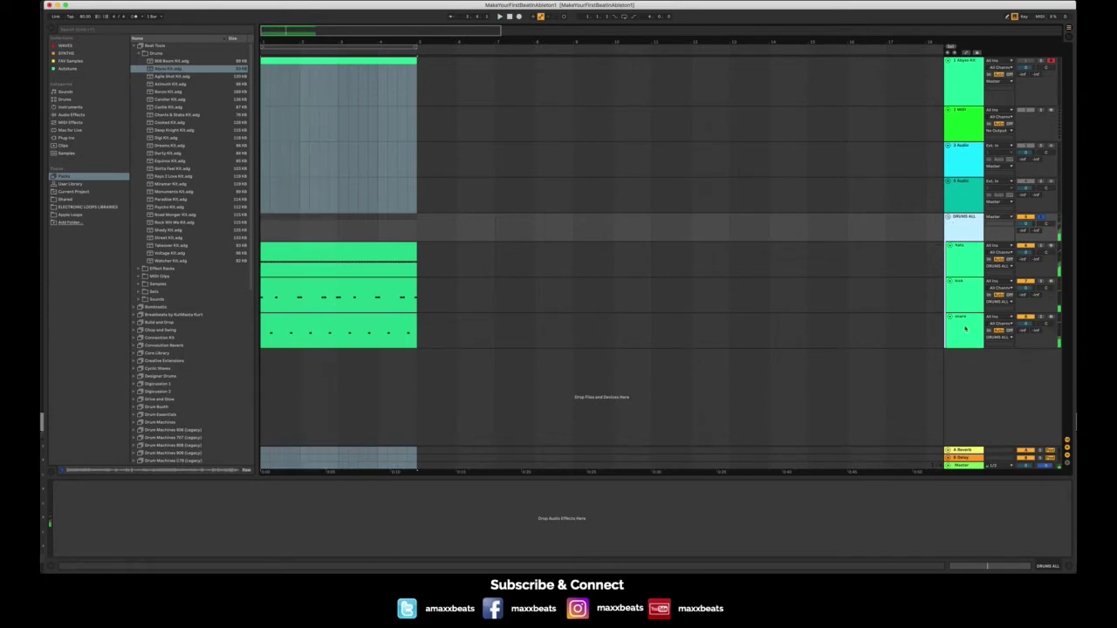
- Solo the hats track and raise its Reverb send during playback
left_click(975, 252)
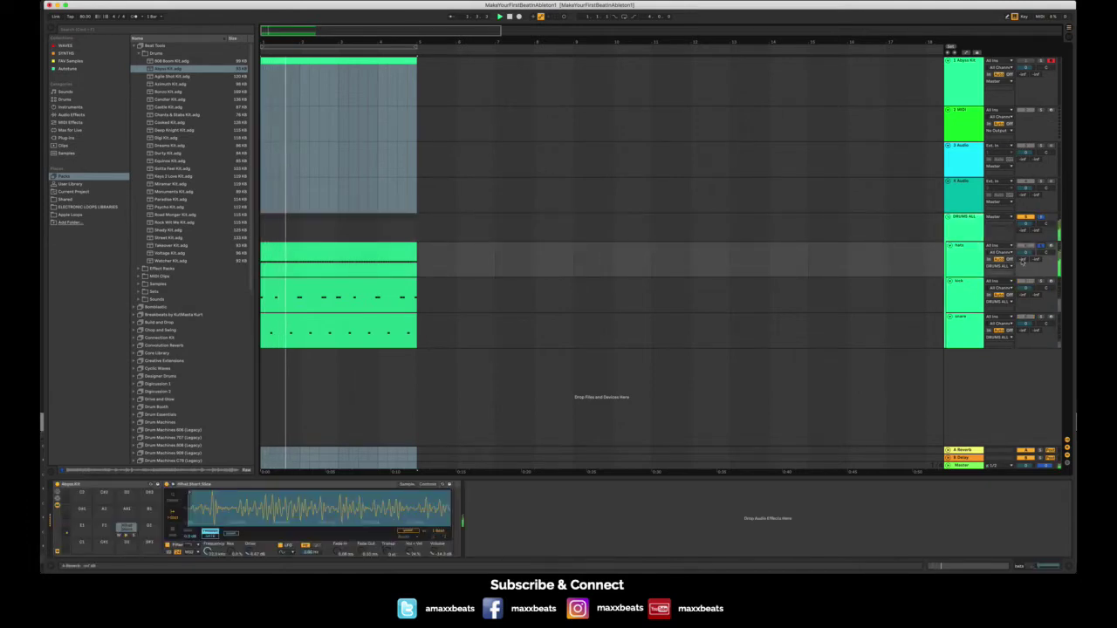
mouse_move(1023, 260)
left_mouse_down()
mouse_move(1023, 242)
mouse_move(1023, 262)
left_mouse_up()
key("space")
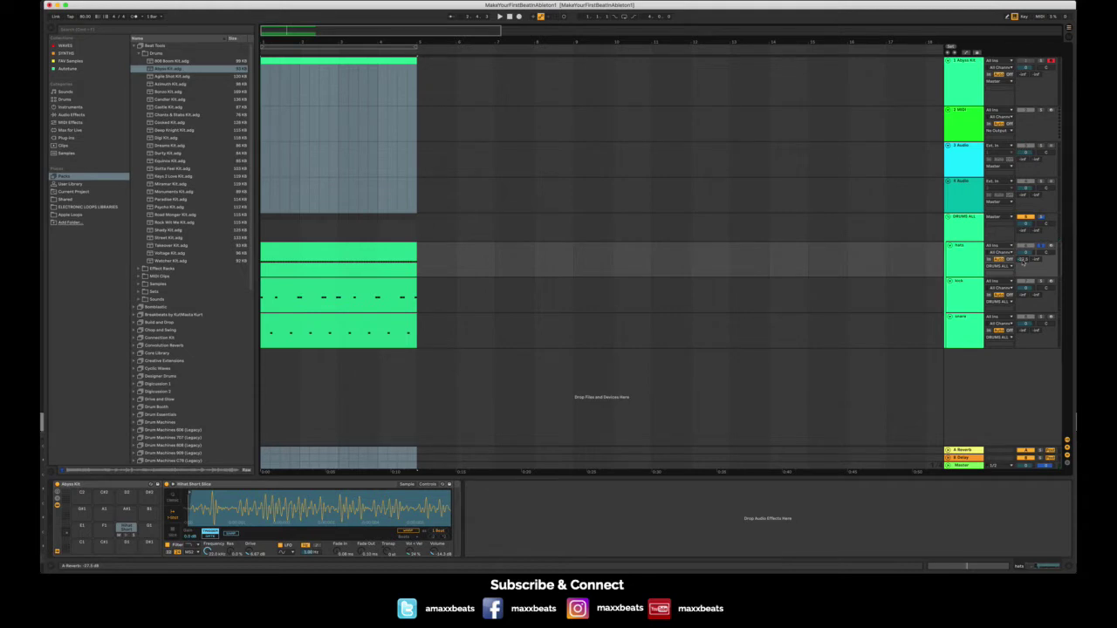
- Inspect the Reverb and Delay return tracks and fine-tune the hats track's Reverb send during playback
left_click(975, 449)
left_click(971, 459)
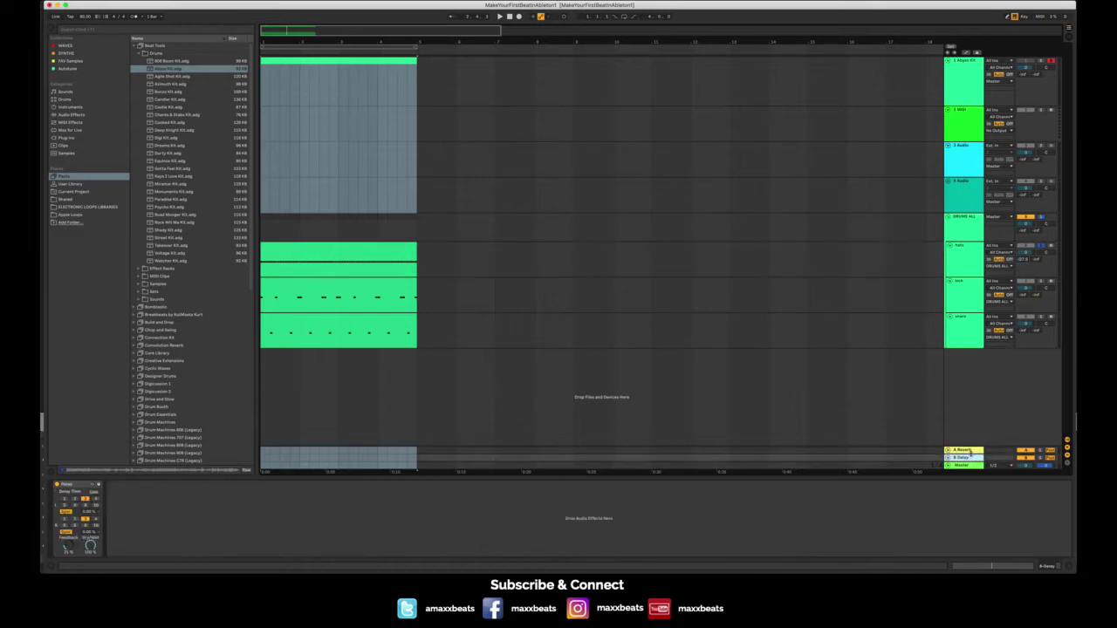
left_click(973, 449)
left_click(972, 458)
left_click(981, 227)
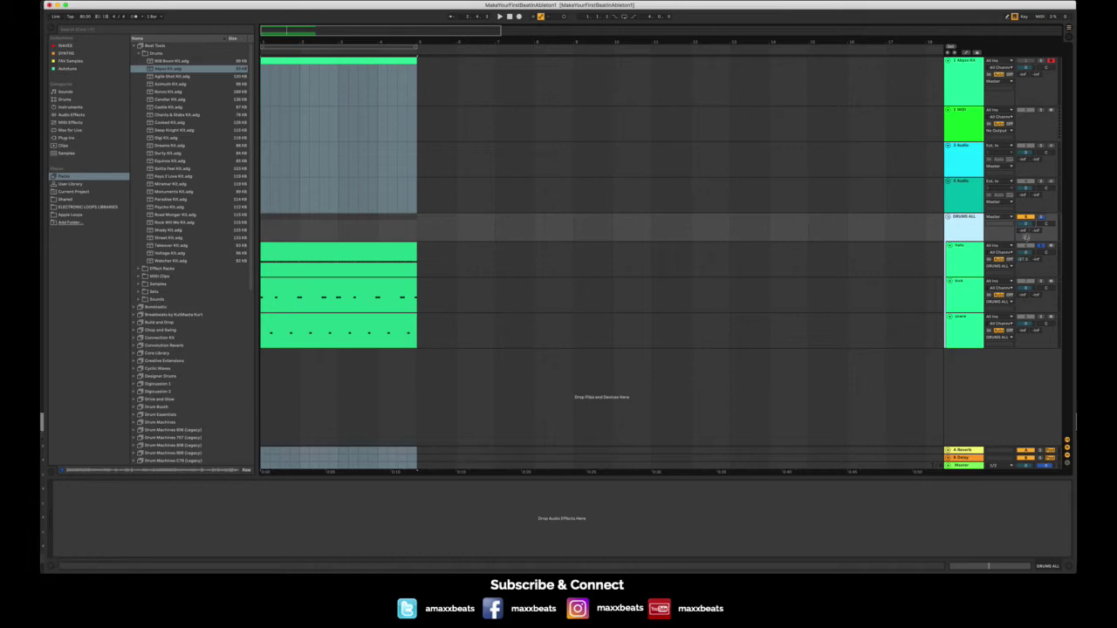
left_click(963, 248)
key("space")
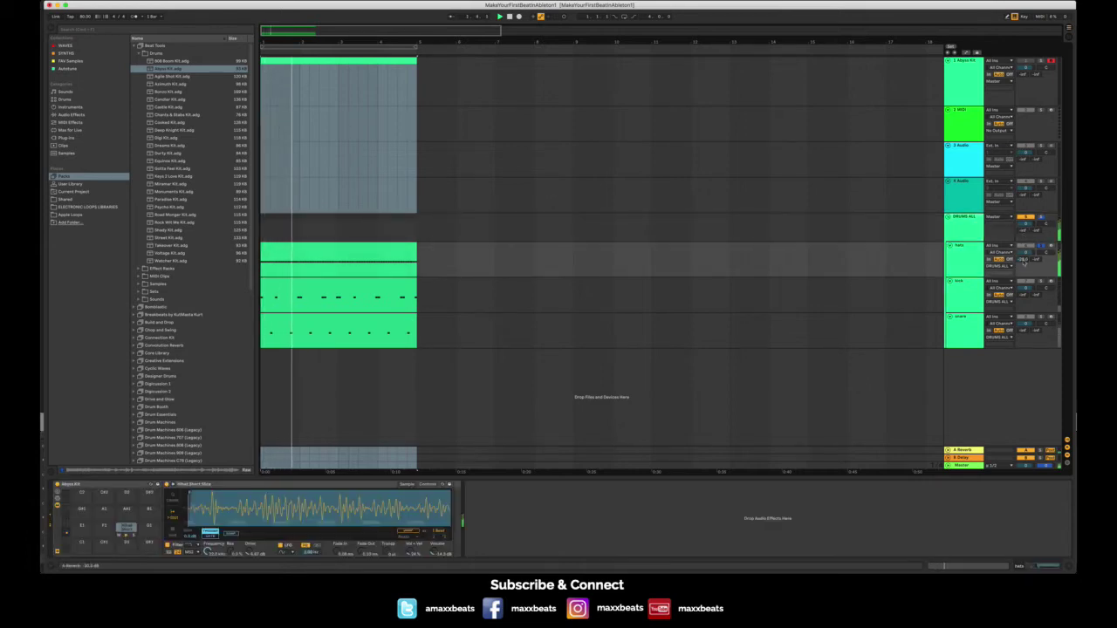
- Solo the snare track instead of the hats and raise its Reverb send during playback
left_click(969, 329)
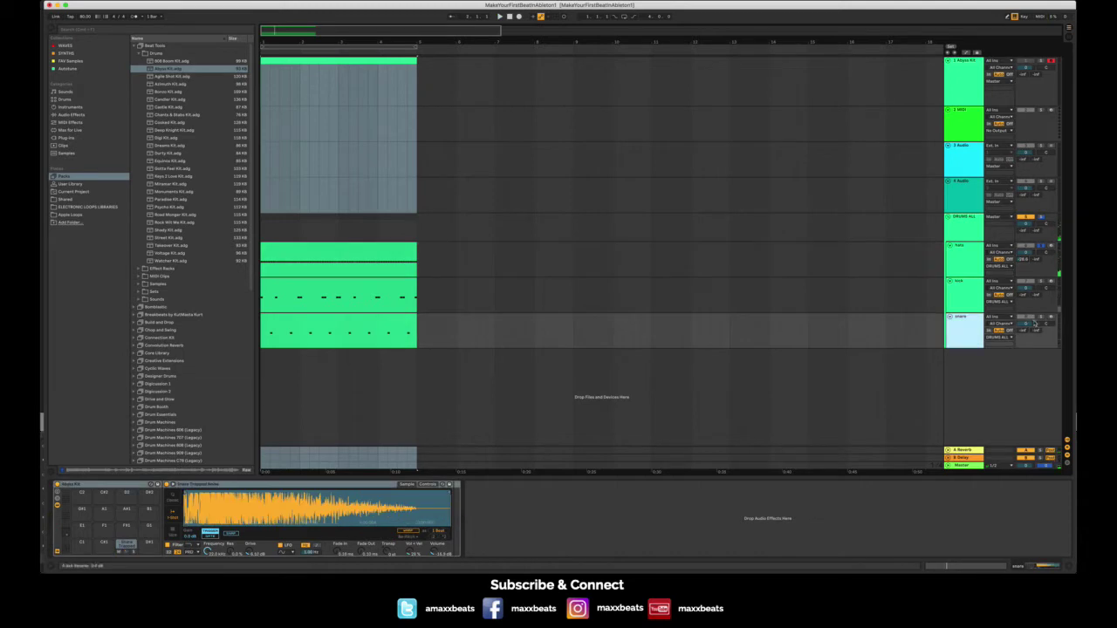
left_click(1040, 245)
left_click(1039, 317)
key("space")
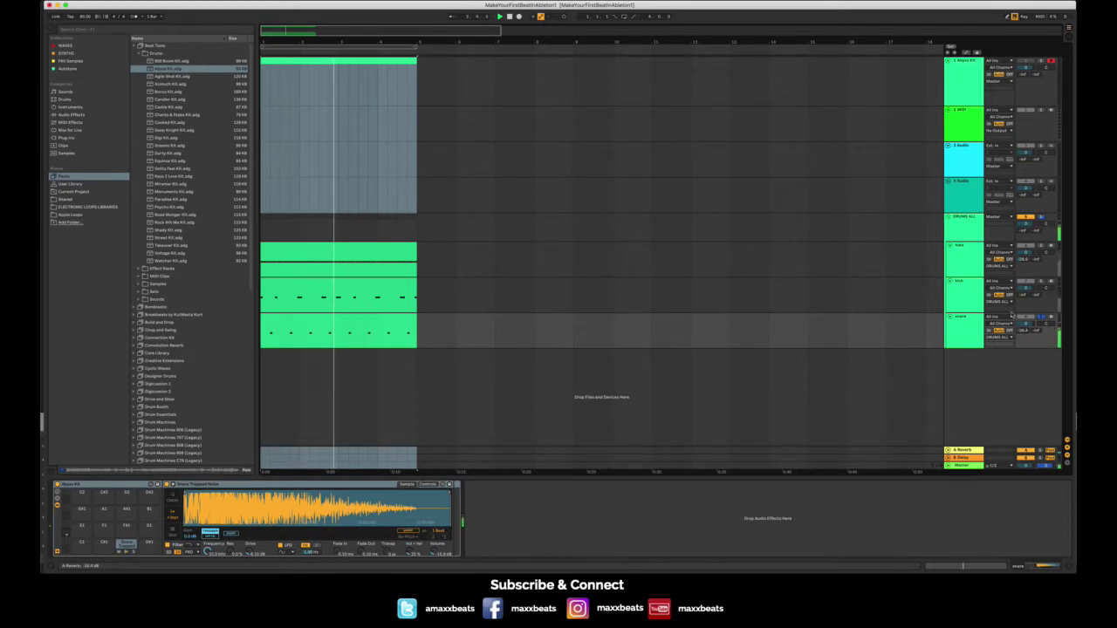
left_click(974, 292)
key("space")
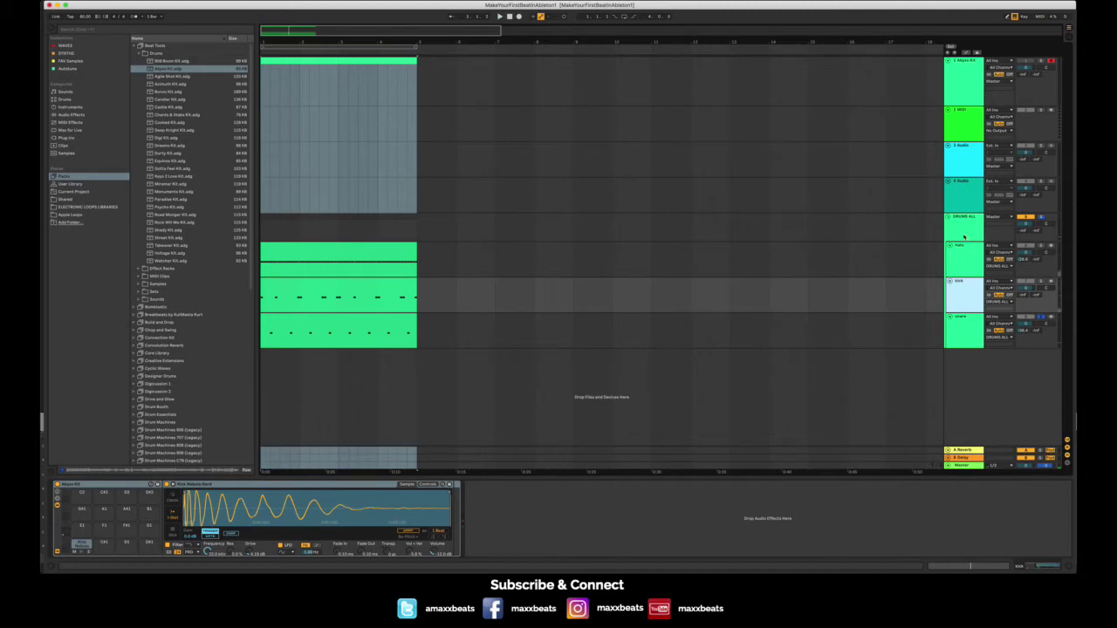
- Add the Drum Buss audio effect to the DRUMS ALL group
left_click(966, 223)
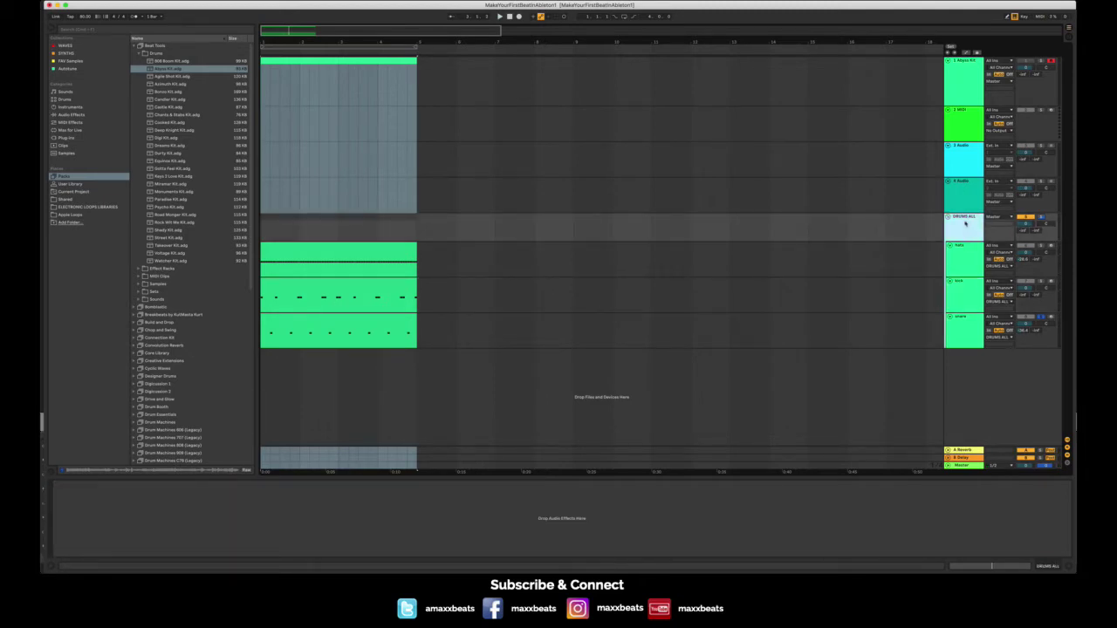
left_click(72, 115)
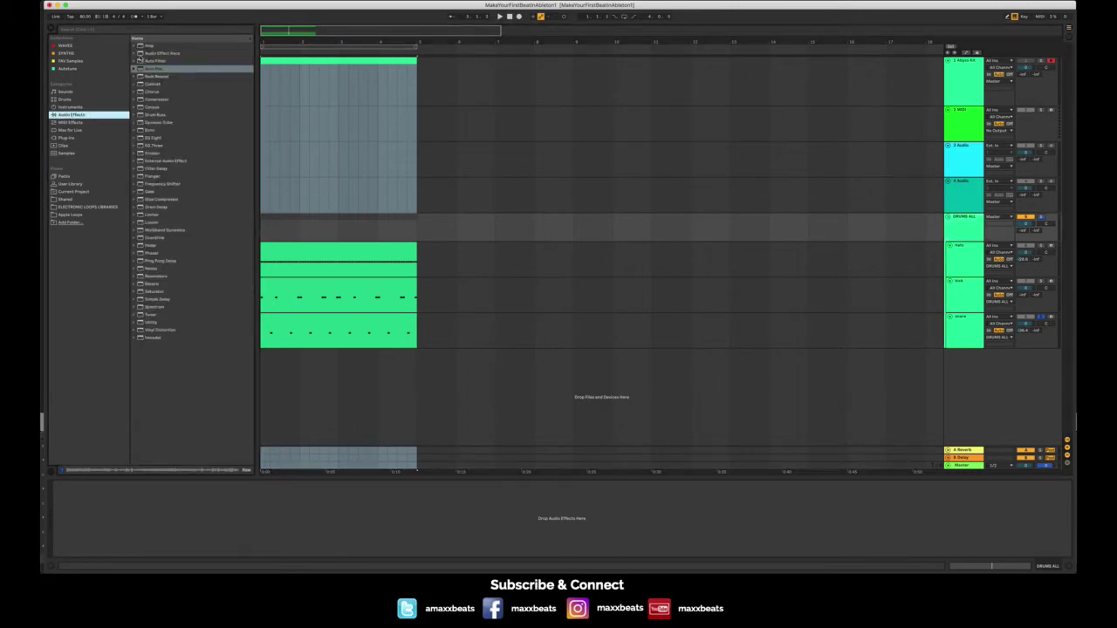
left_click(157, 115)
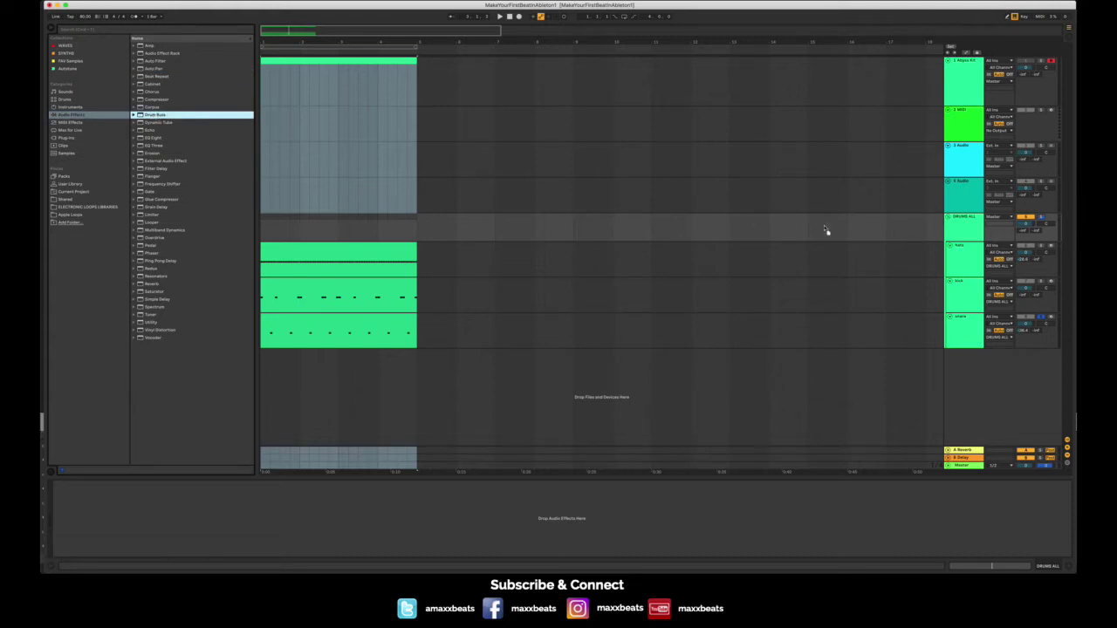
left_click(966, 224)
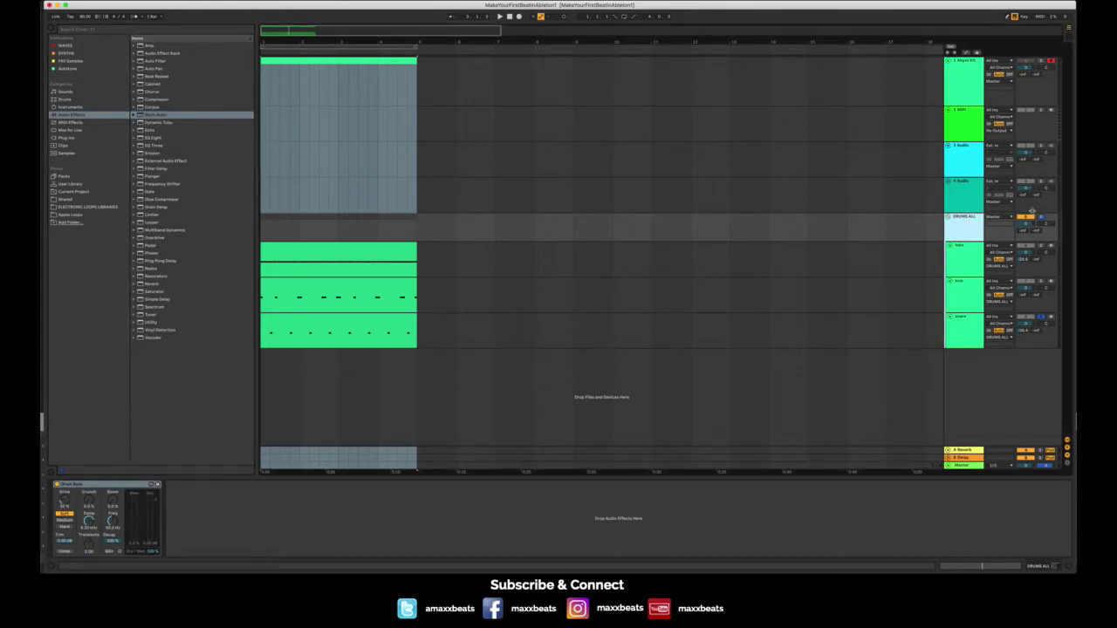
- Solo the DRUMS ALL group instead of the snare and adjust Drum Buss's Drive and Crunch during playback
left_click(1041, 318)
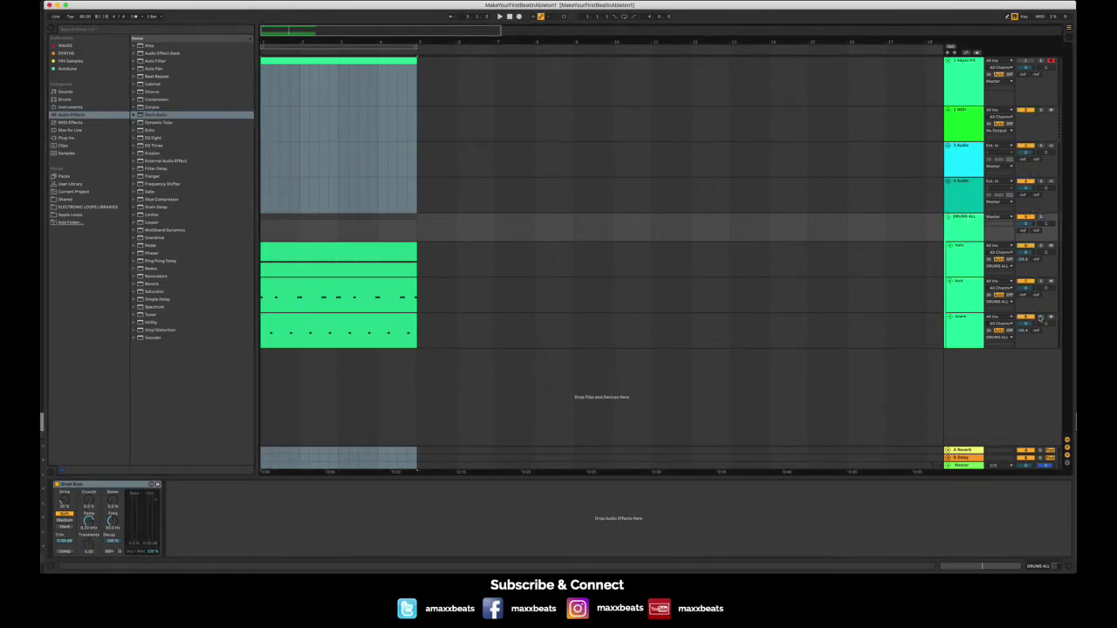
left_click(969, 224)
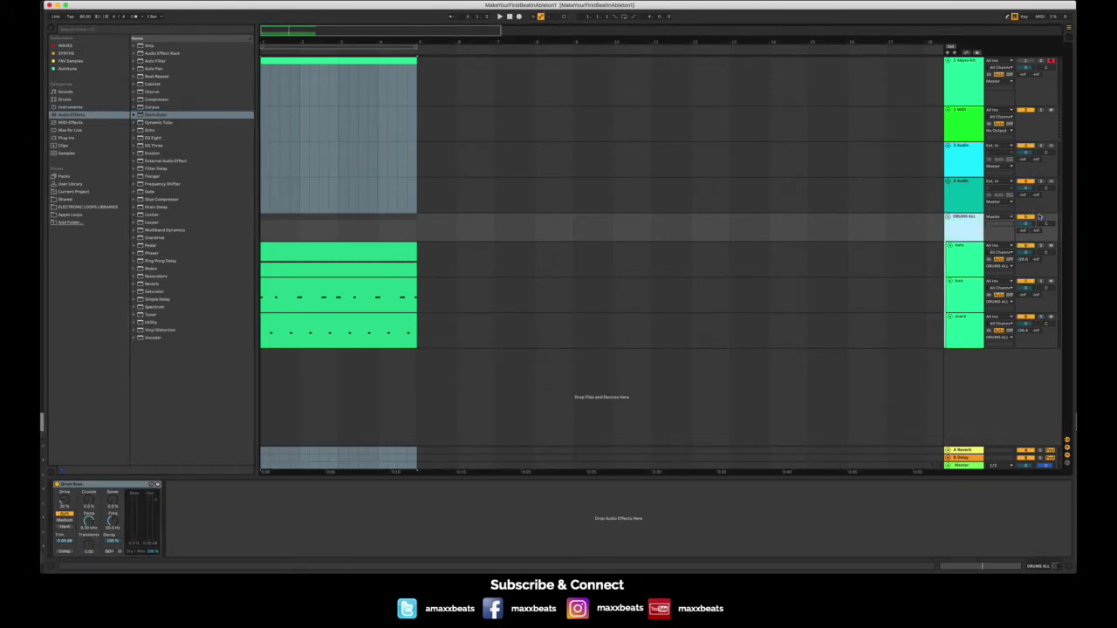
key("space")
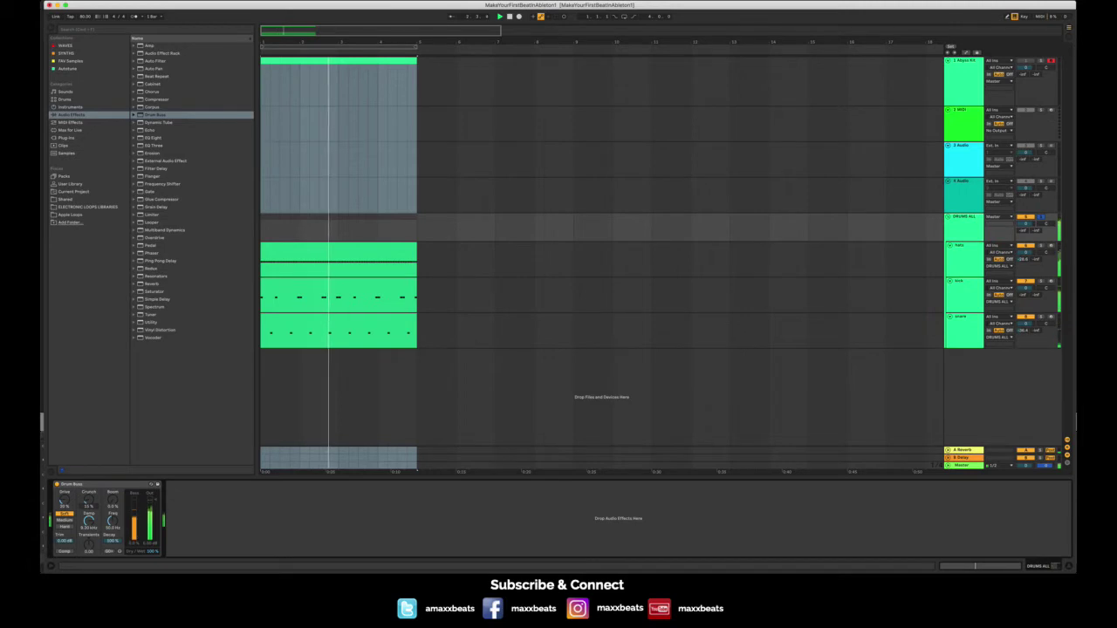
- Try Drum Buss's Medium and Hard drive types and raise its Boost while auditioning the drums
left_click(65, 520)
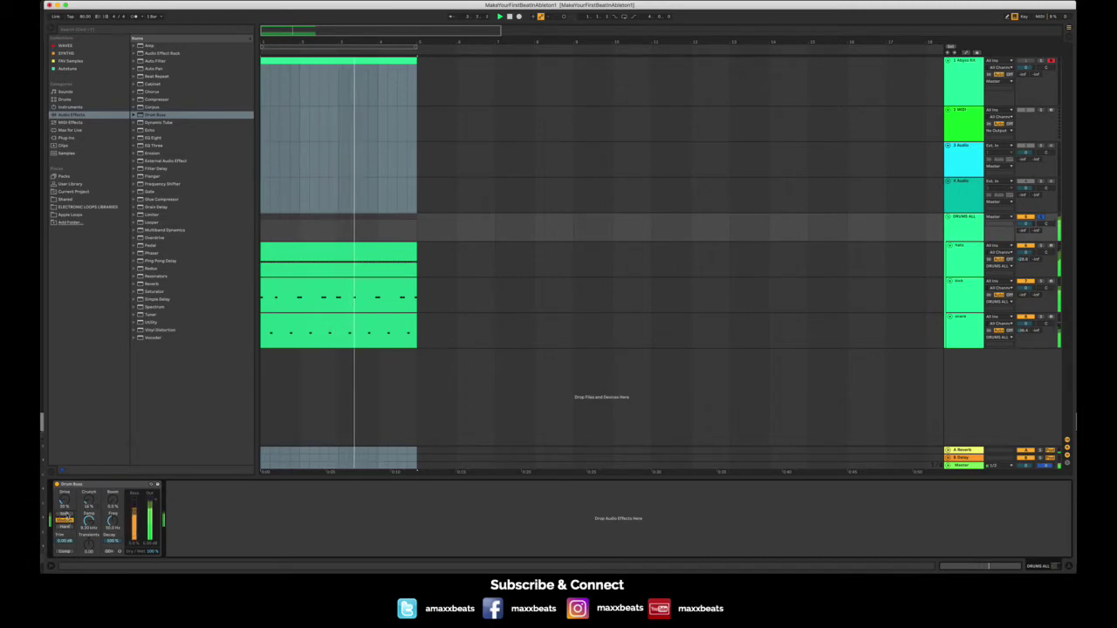
left_click(65, 527)
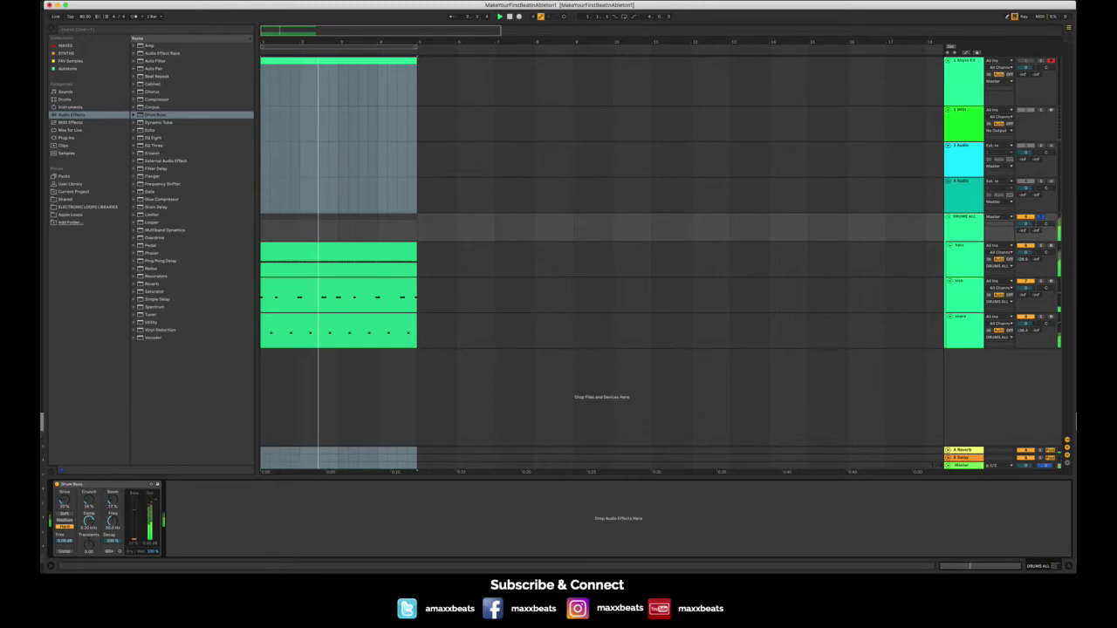
key("space")
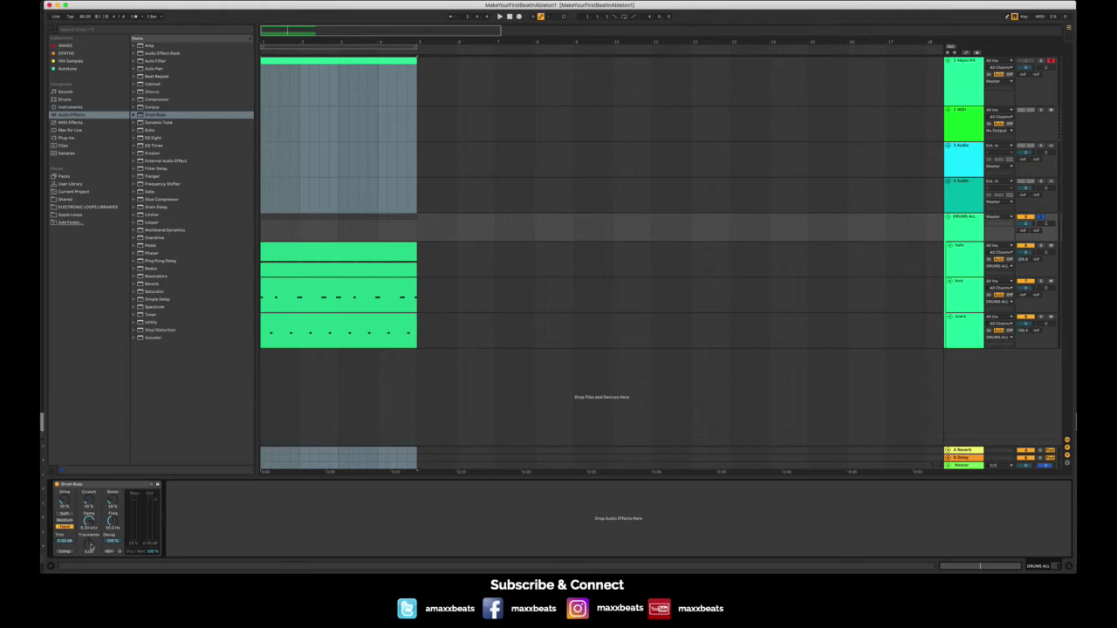
key("space")
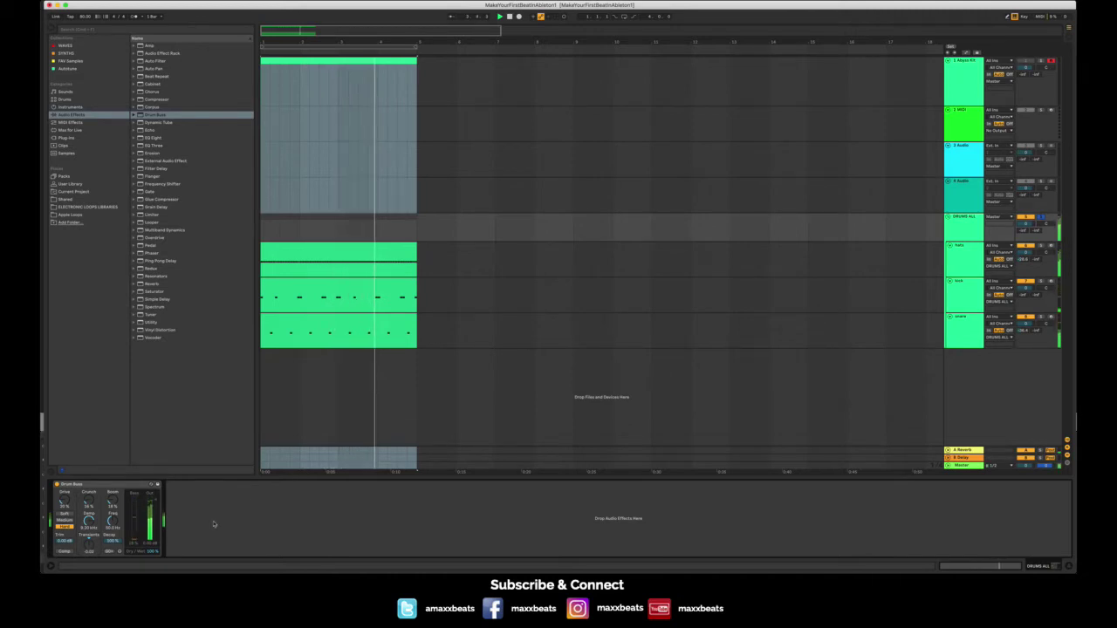
key("space")
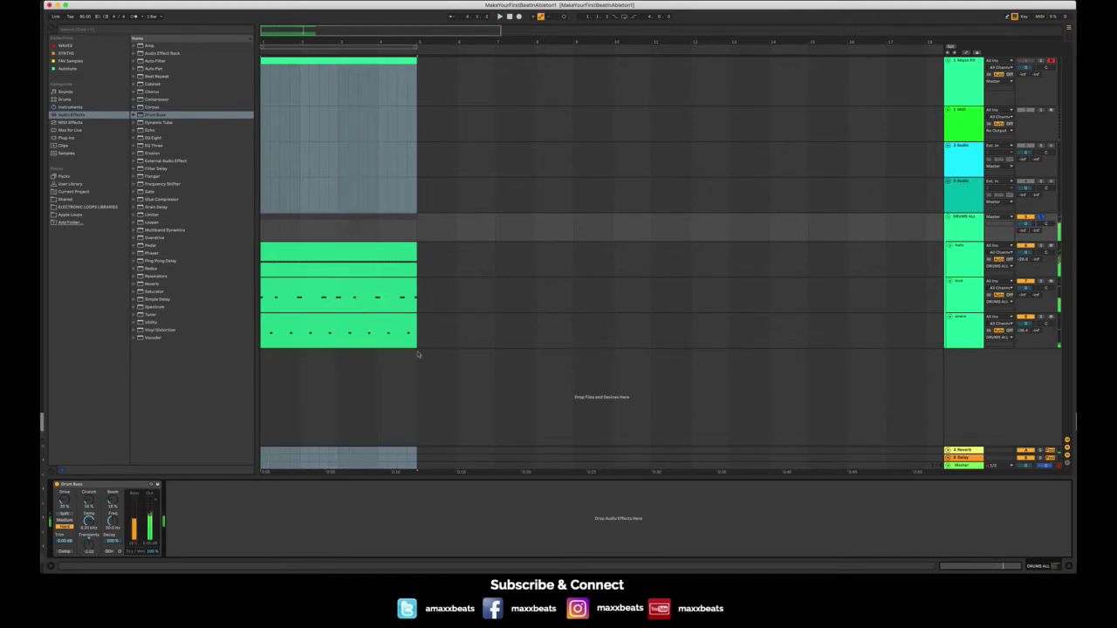
- Switch Drum Buss on DRUMS ALL to the Medium drive type and readjust Drive during playback
left_click(970, 217)
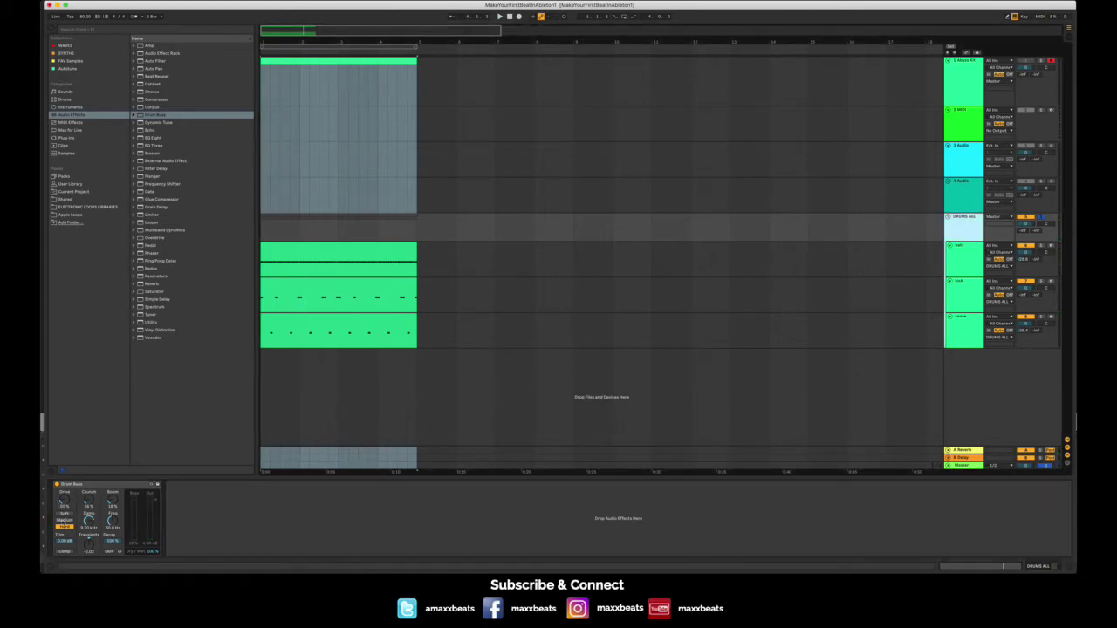
key("space")
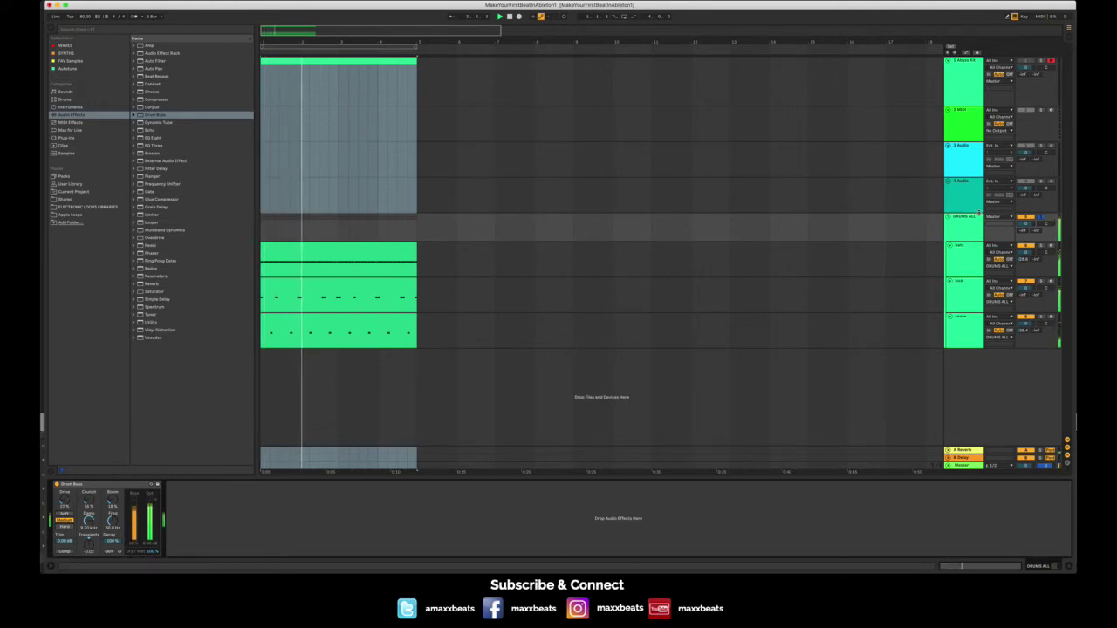
left_click(980, 216)
key("space")
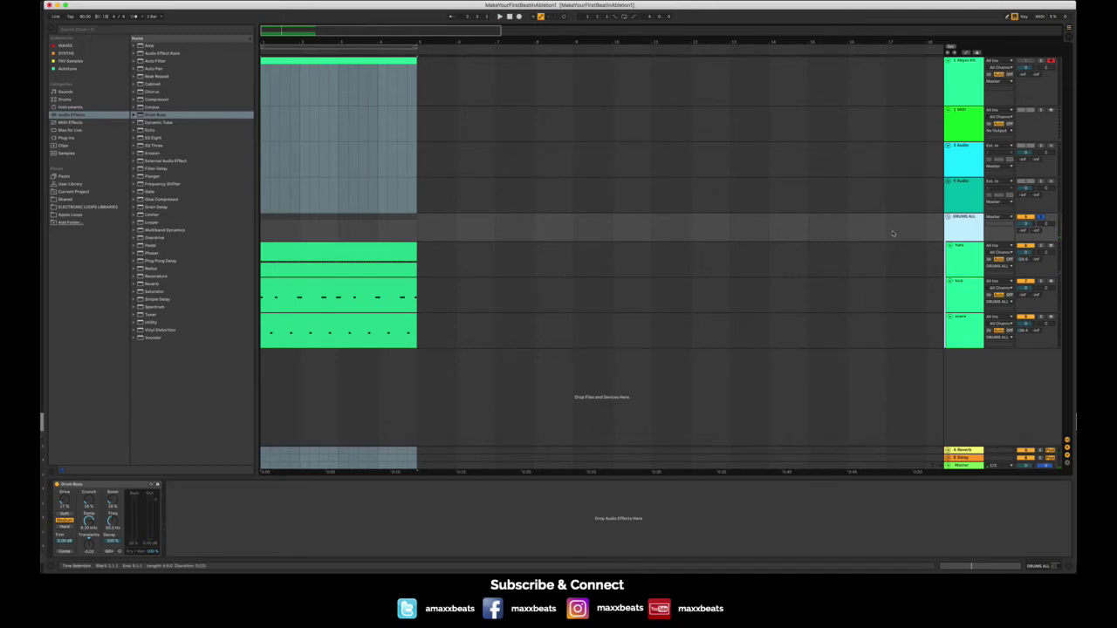
- Add the EQ Eight audio effect to the kick track
left_click(964, 285)
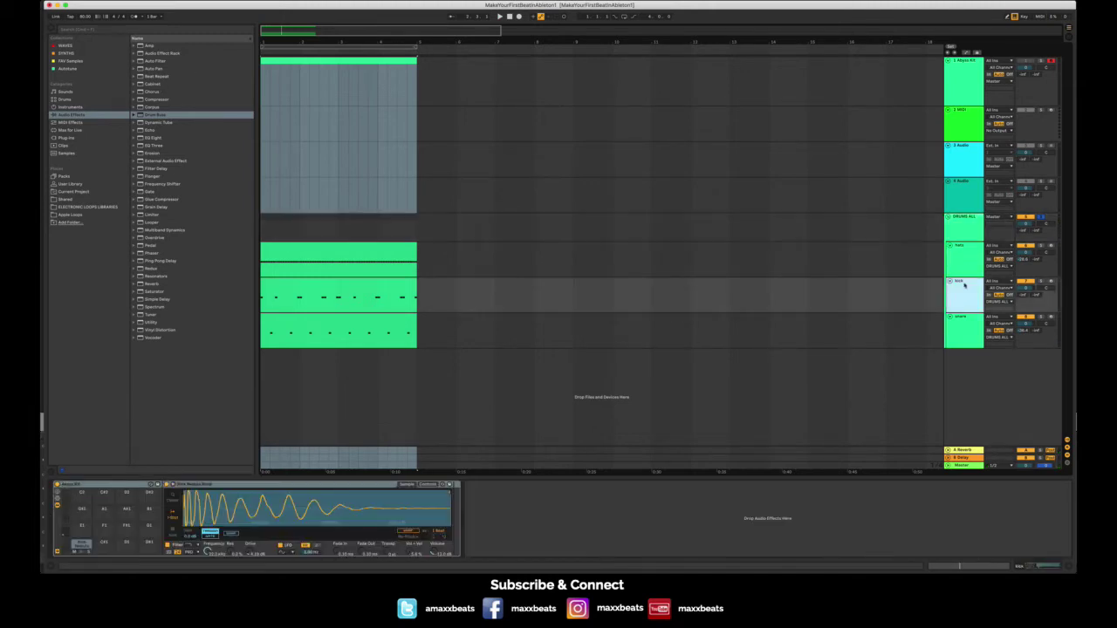
left_click(154, 139)
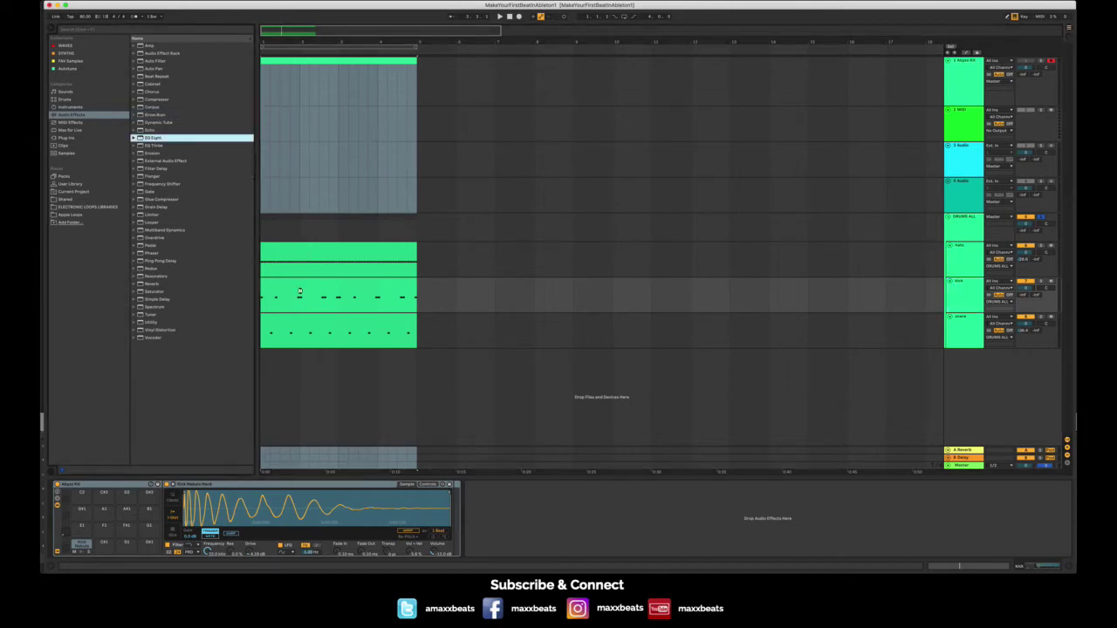
left_click_drag(299, 291, 300, 291)
- Turn the first band of the kick's EQ Eight into a low cut at about 46 Hz
mouse_move(509, 514)
left_mouse_down()
mouse_move(505, 504)
mouse_move(524, 504)
left_mouse_up()
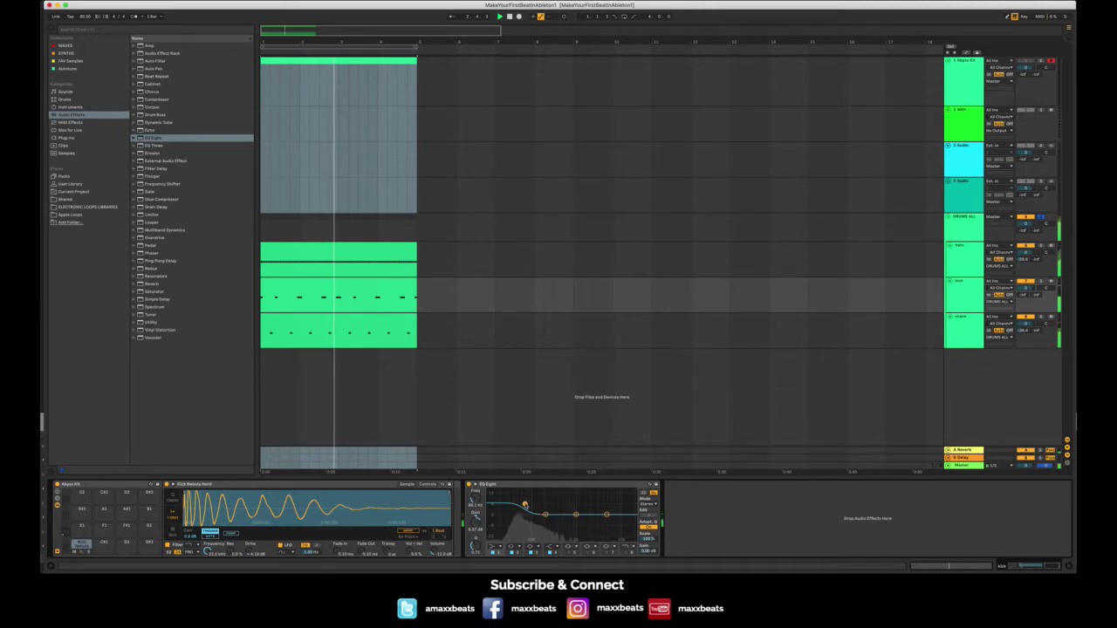
left_click(498, 547)
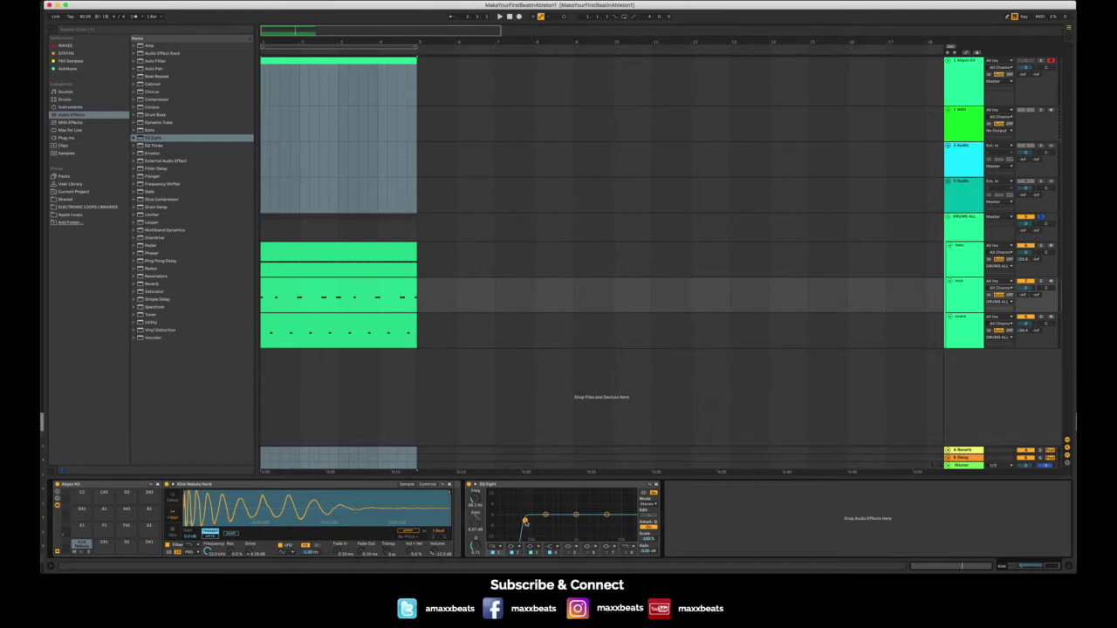
left_click_drag(520, 522, 517, 520)
- Boost the second band of the kick's EQ Eight around 100 Hz and play the beat with DRUMS ALL unsoloed
key("space")
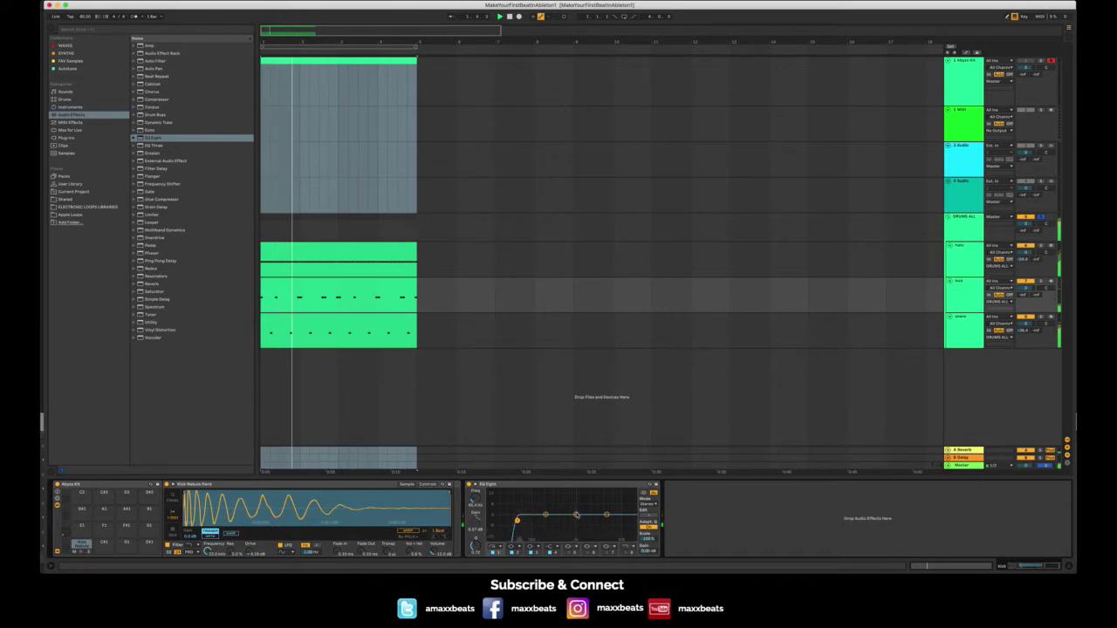
left_click_drag(547, 516, 532, 509)
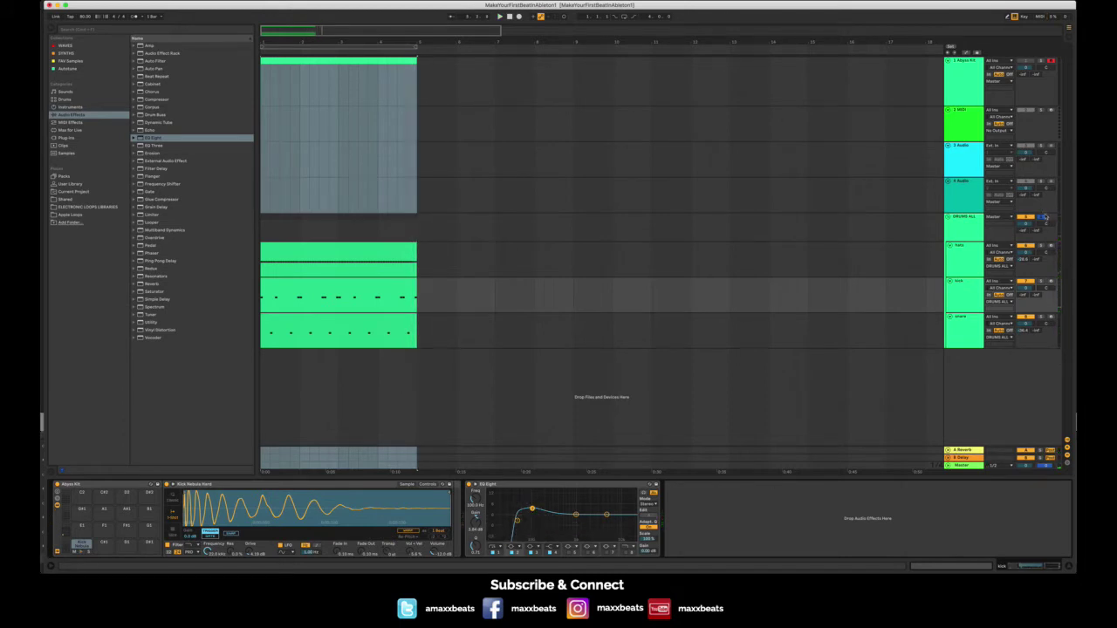
key("space")
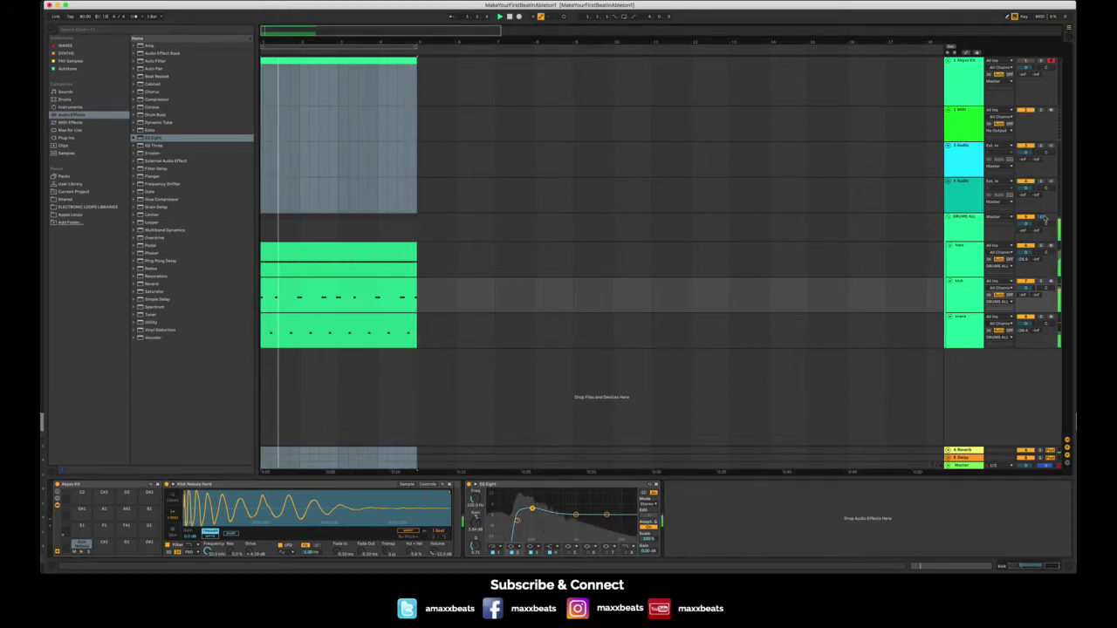
left_click(963, 323)
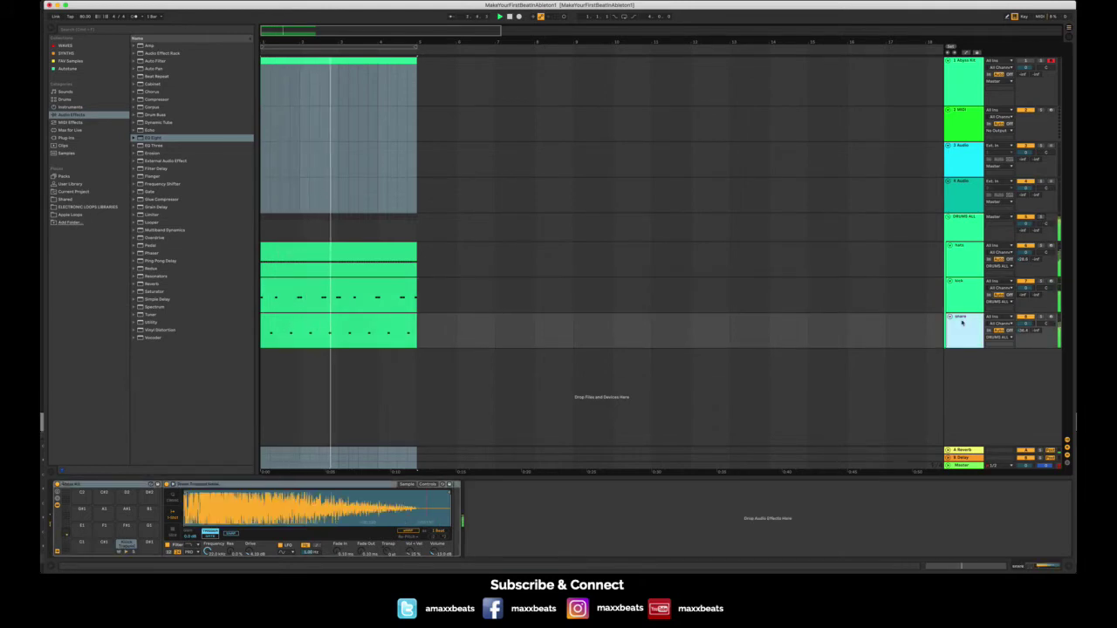
- Stop playback and fold the DRUMS ALL group
left_click(964, 221)
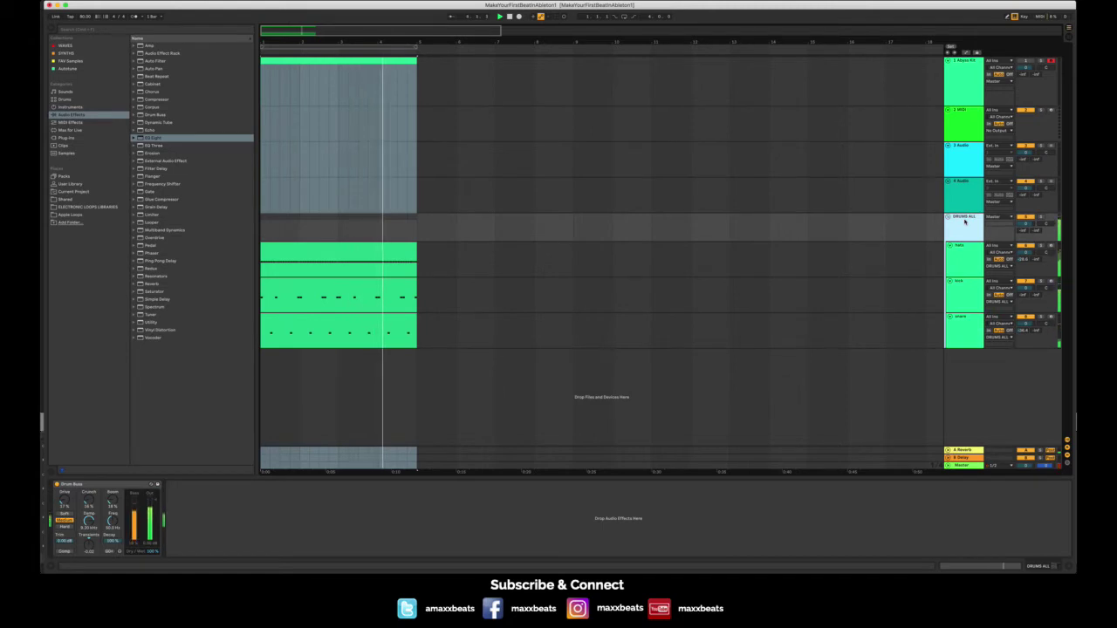
key("space")
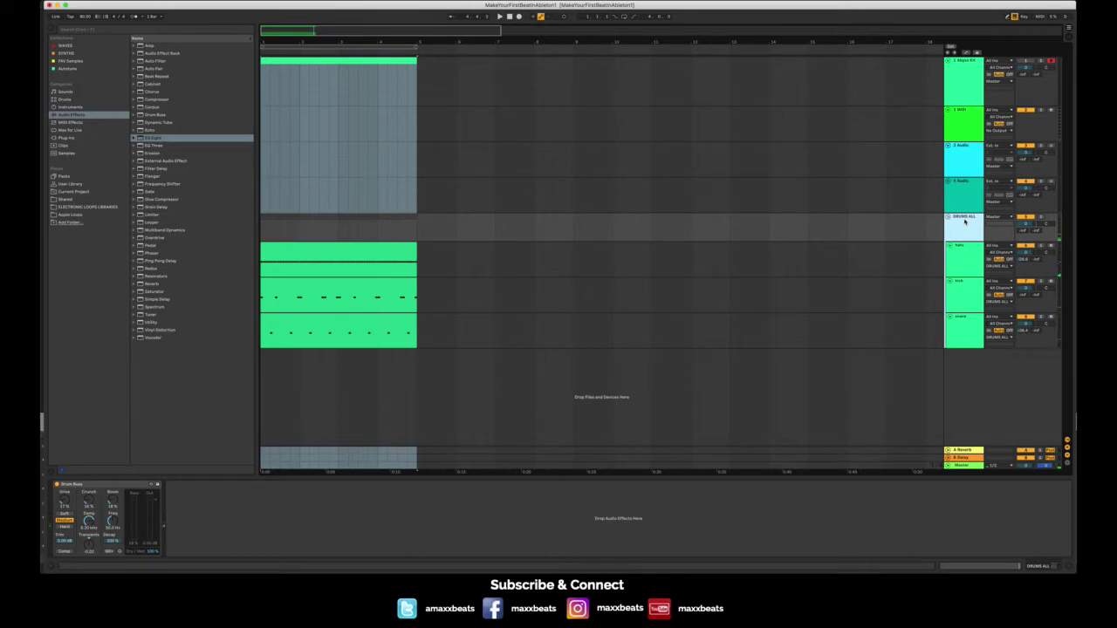
left_click(948, 218)
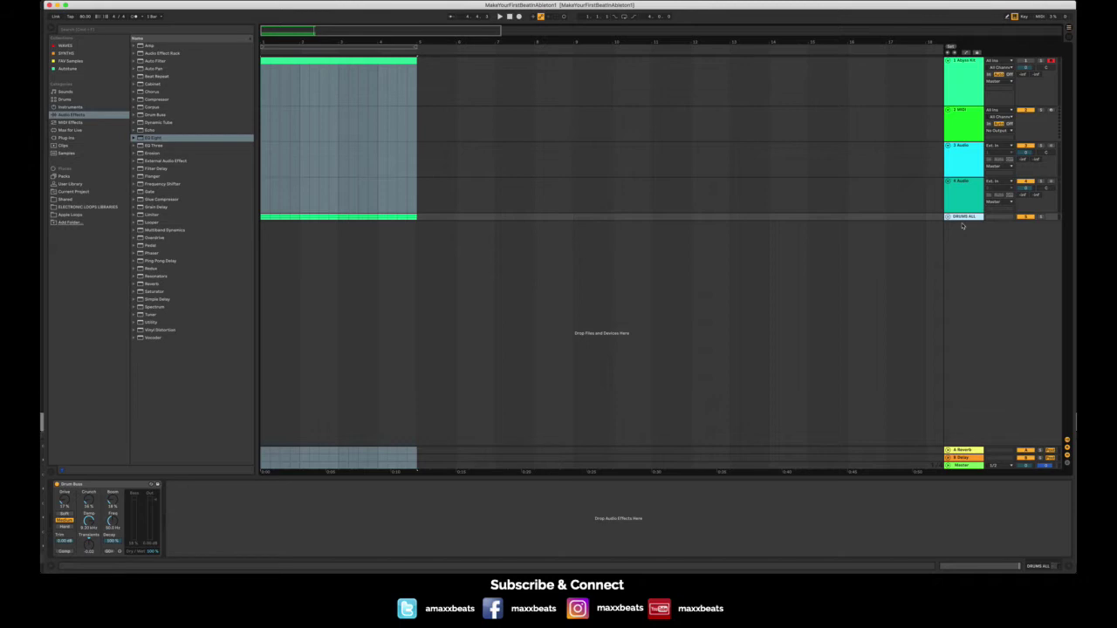
- Browse the User Library folders and search the library for 808
left_click(71, 184)
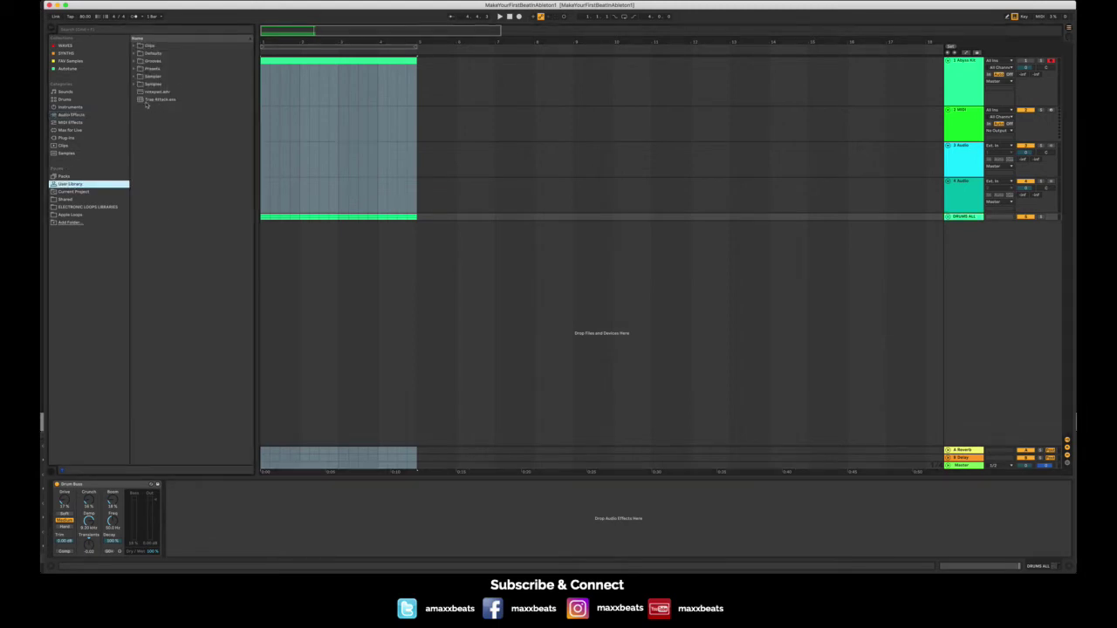
left_click(134, 76)
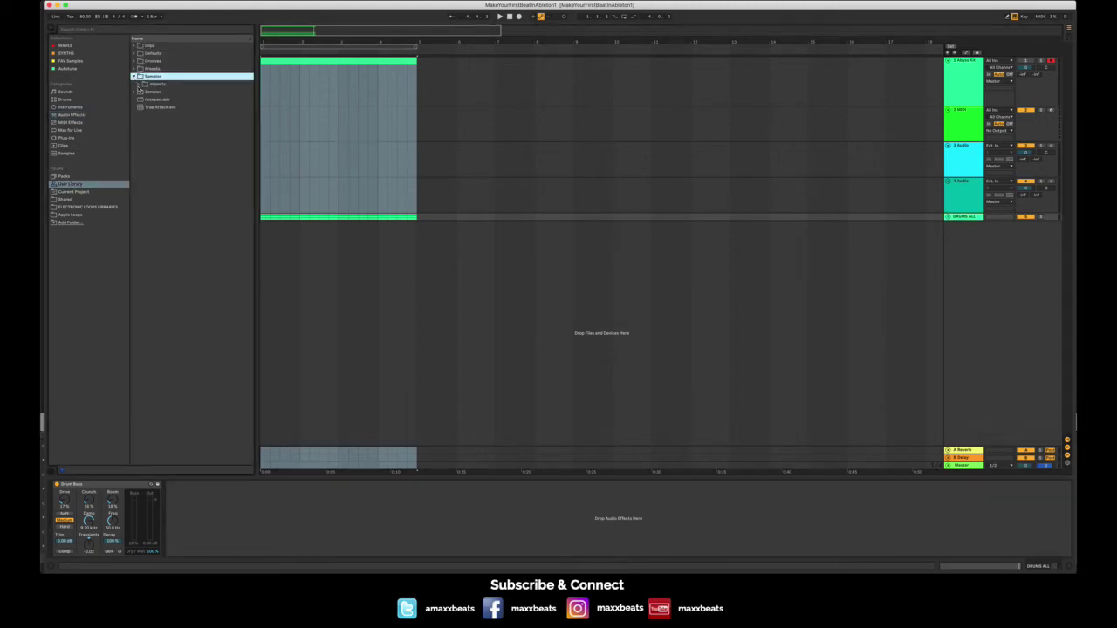
left_click(139, 84)
left_click(139, 85)
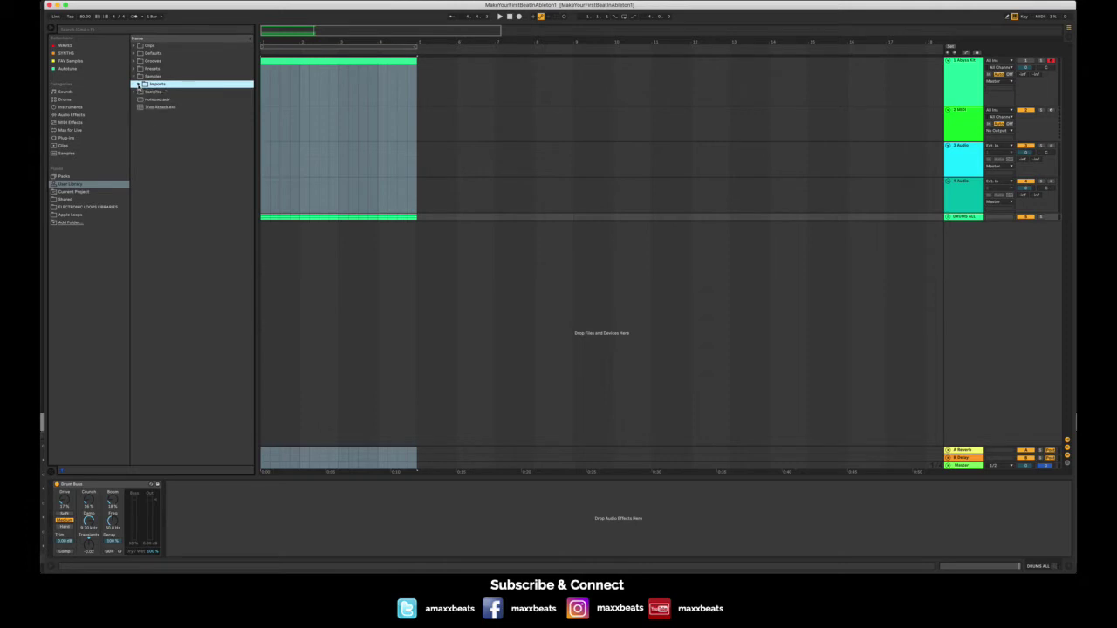
left_click(134, 77)
left_click(133, 69)
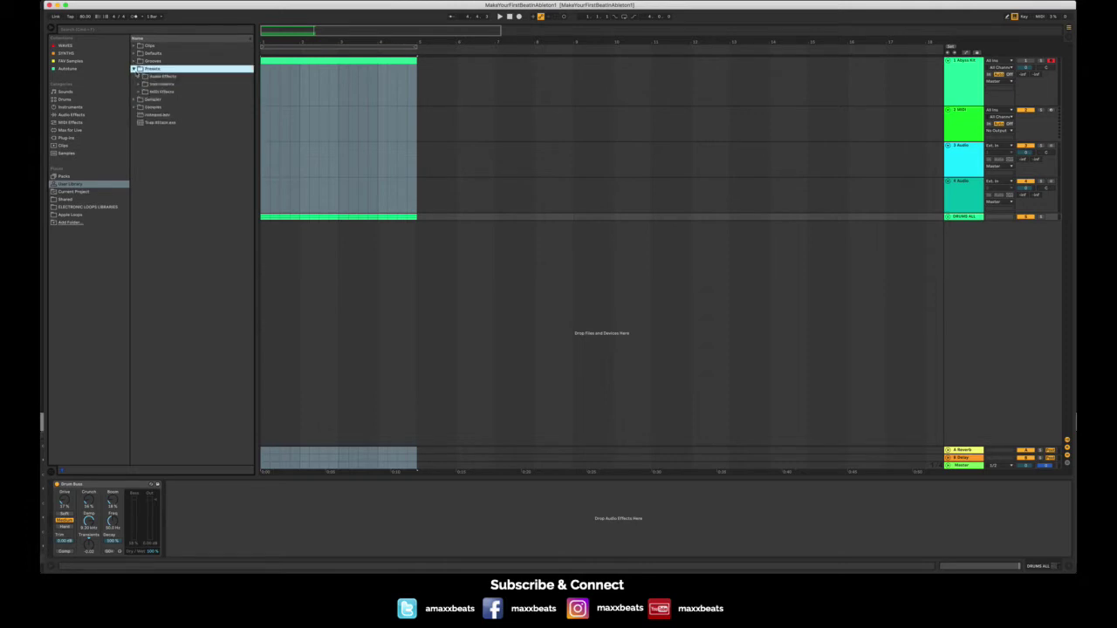
left_click(156, 33)
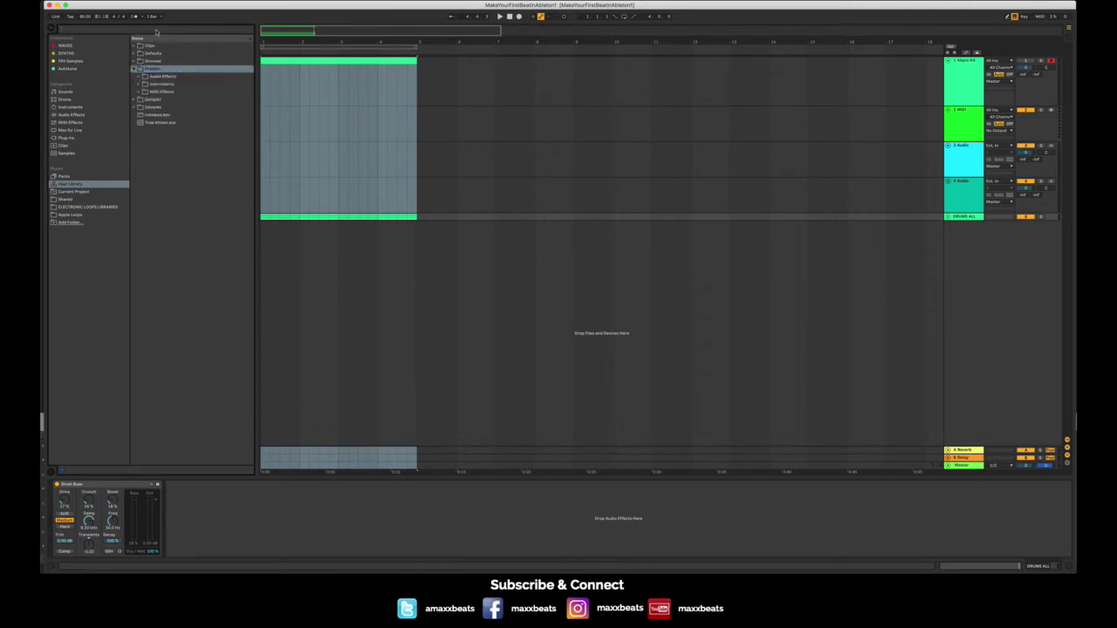
type("80")
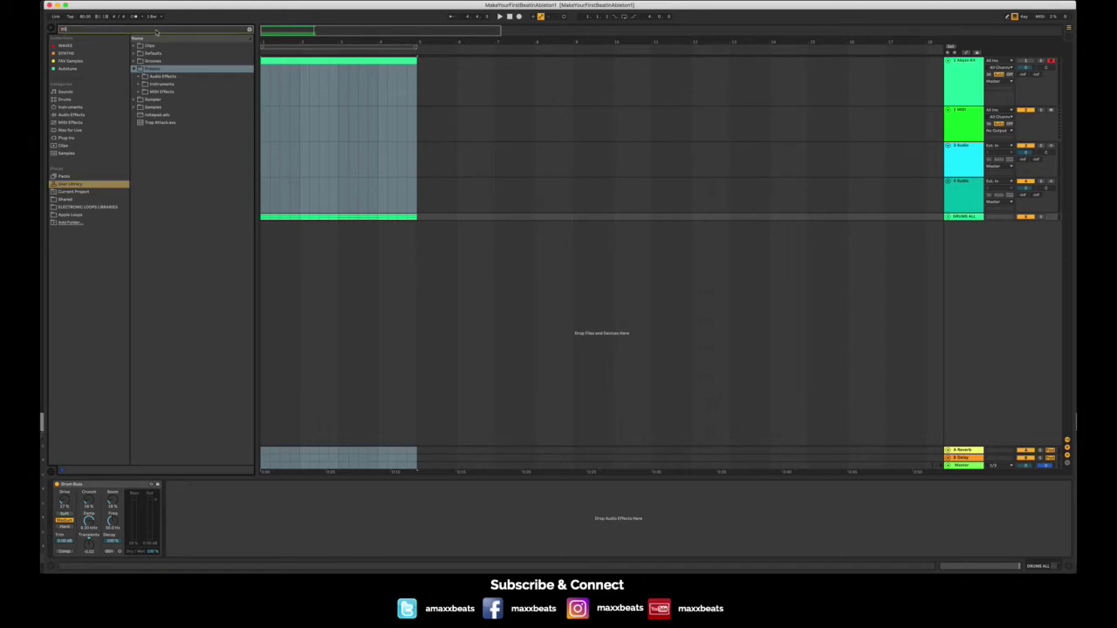
type("8")
- Load the 808 Trap Bass preset onto a new track below DRUMS ALL and unfold that track
left_click(139, 54)
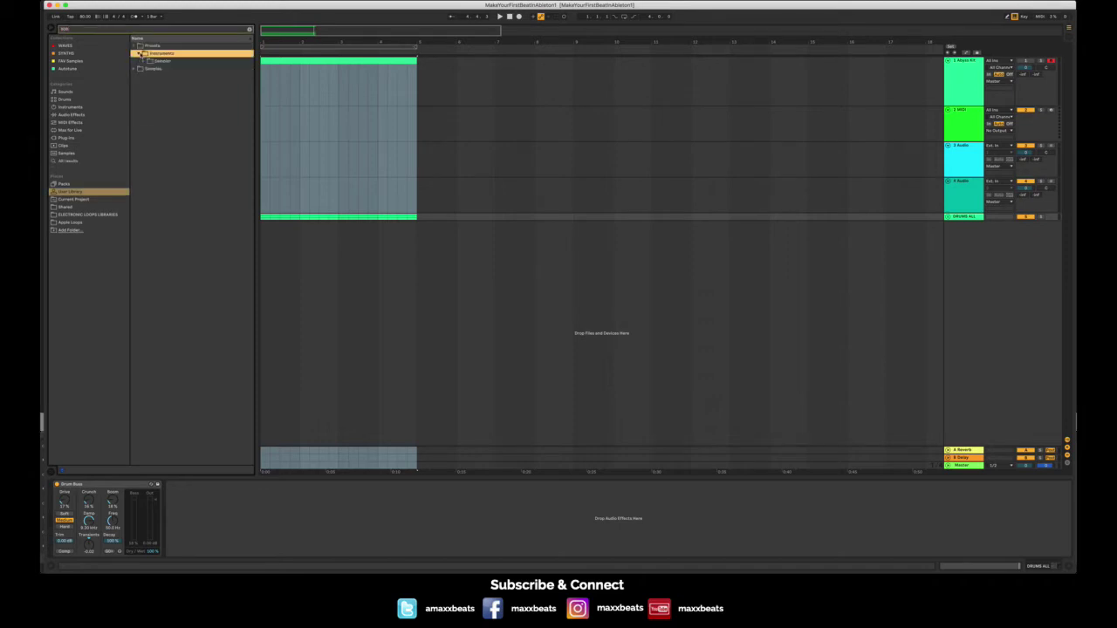
left_click(143, 61)
left_click(163, 68)
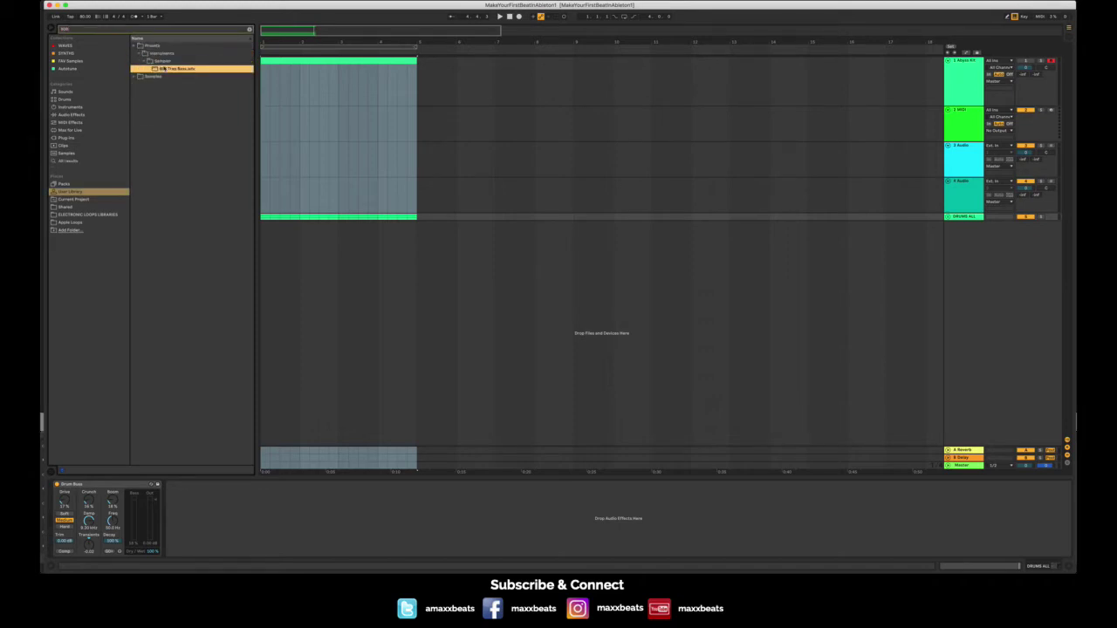
left_click_drag(377, 138, 267, 237)
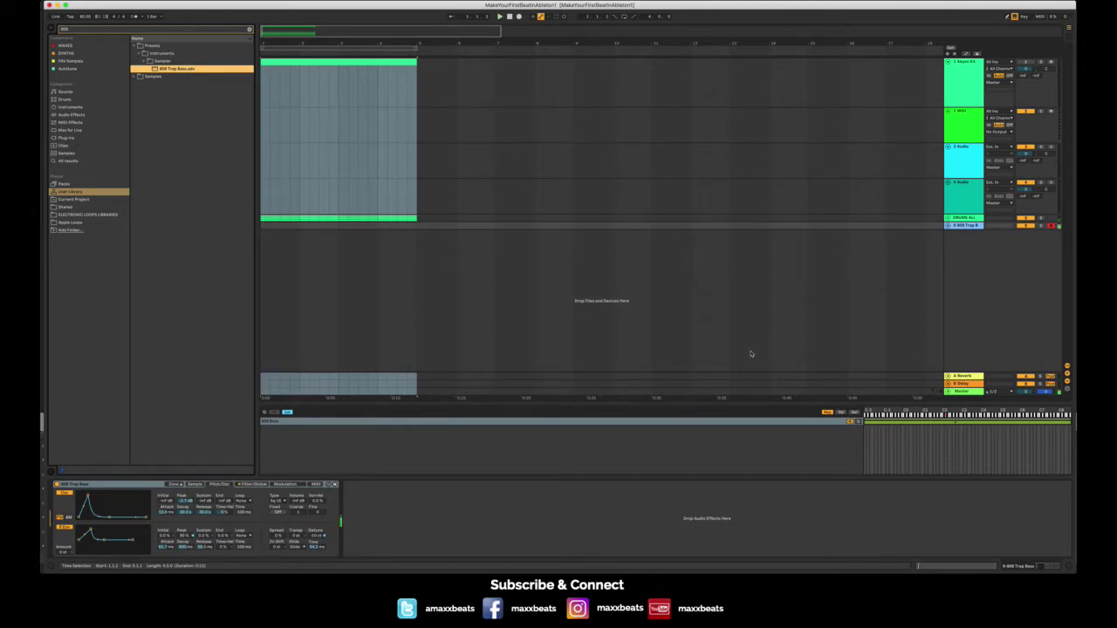
left_click(949, 225)
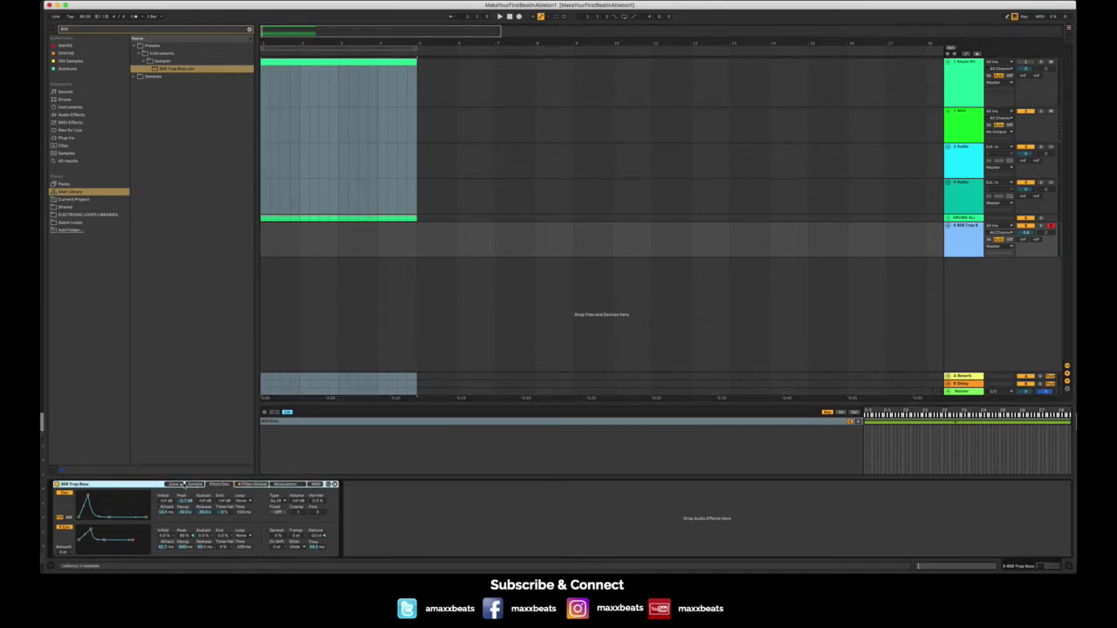
- Show the 808 Trap Bass sample in Sampler and audition its sound
left_click(193, 485)
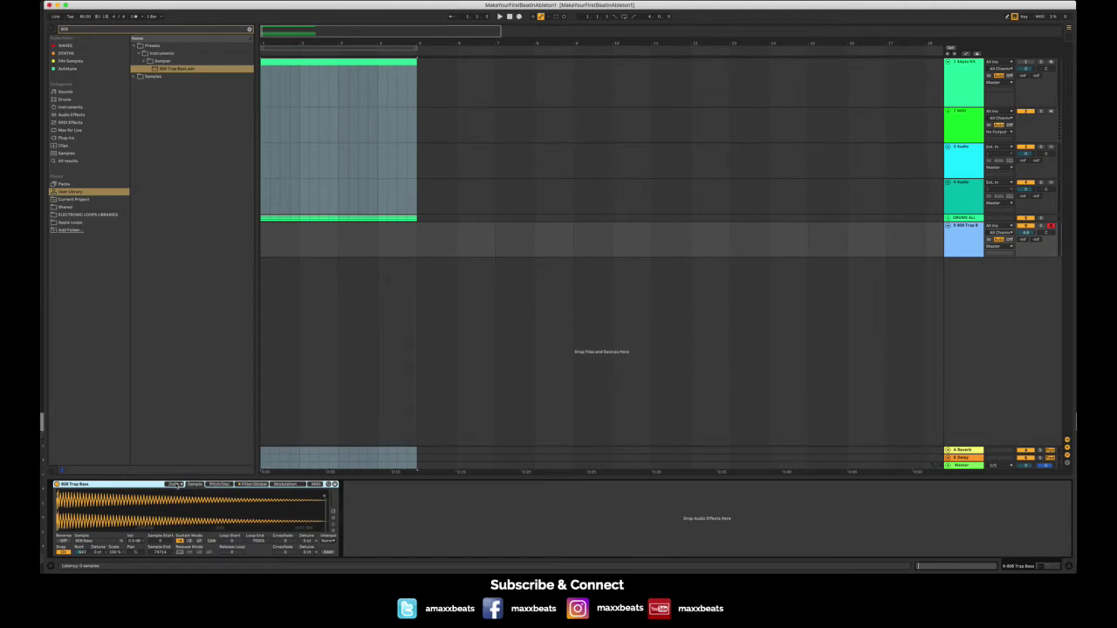
key("a")
left_click(1029, 233)
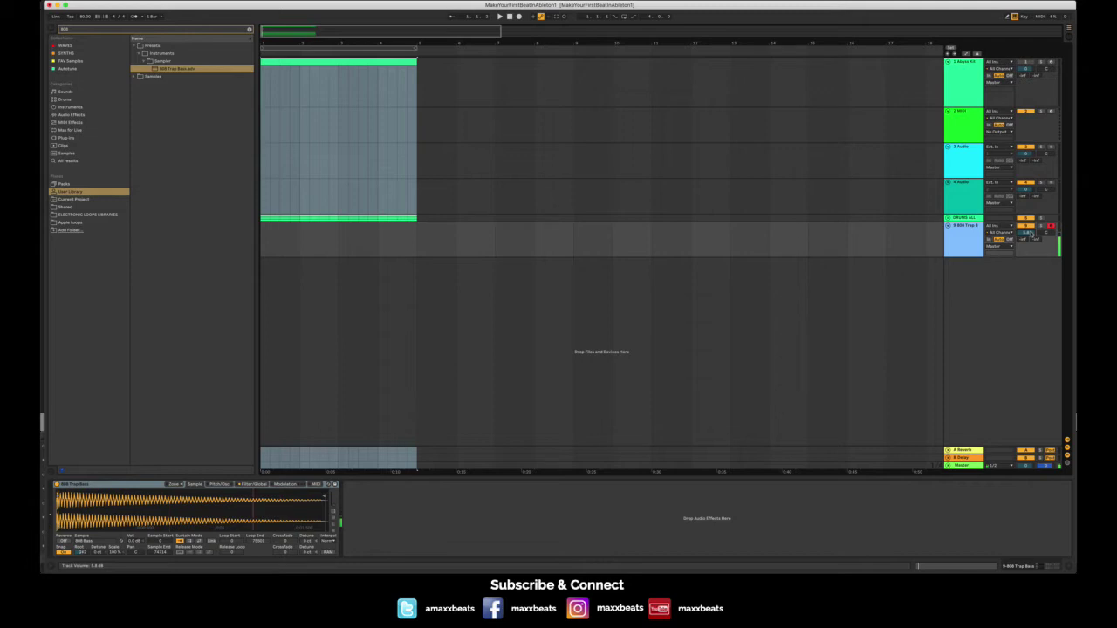
key("space")
- Switch to Session View and create an empty MIDI clip in the first slot of the 808 Trap Bass track
left_click(973, 233)
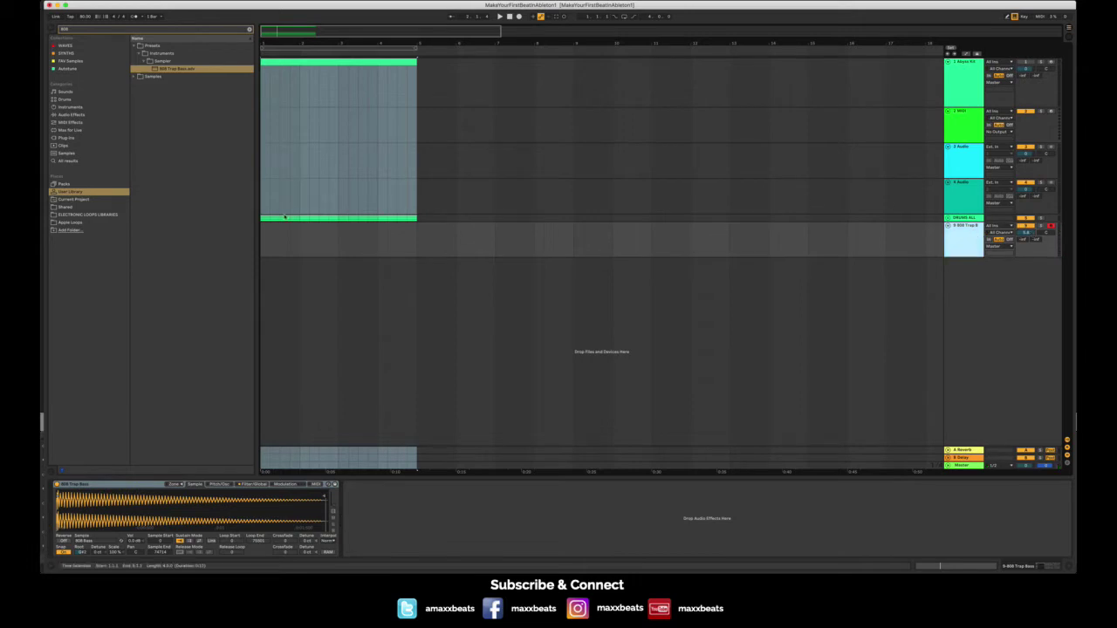
left_click(261, 249)
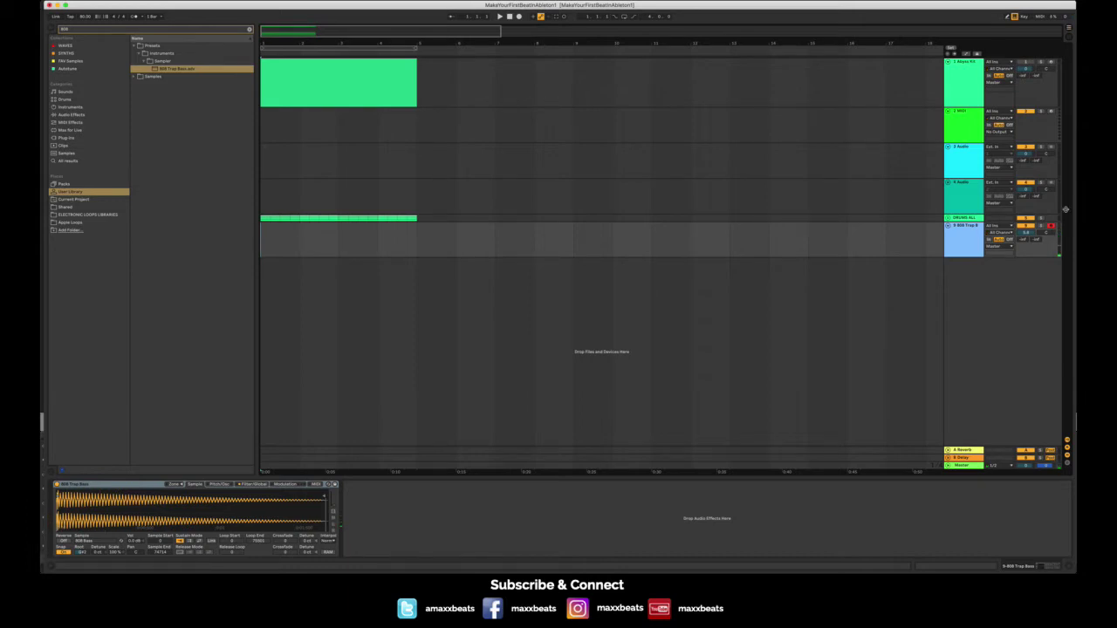
left_click(1069, 37)
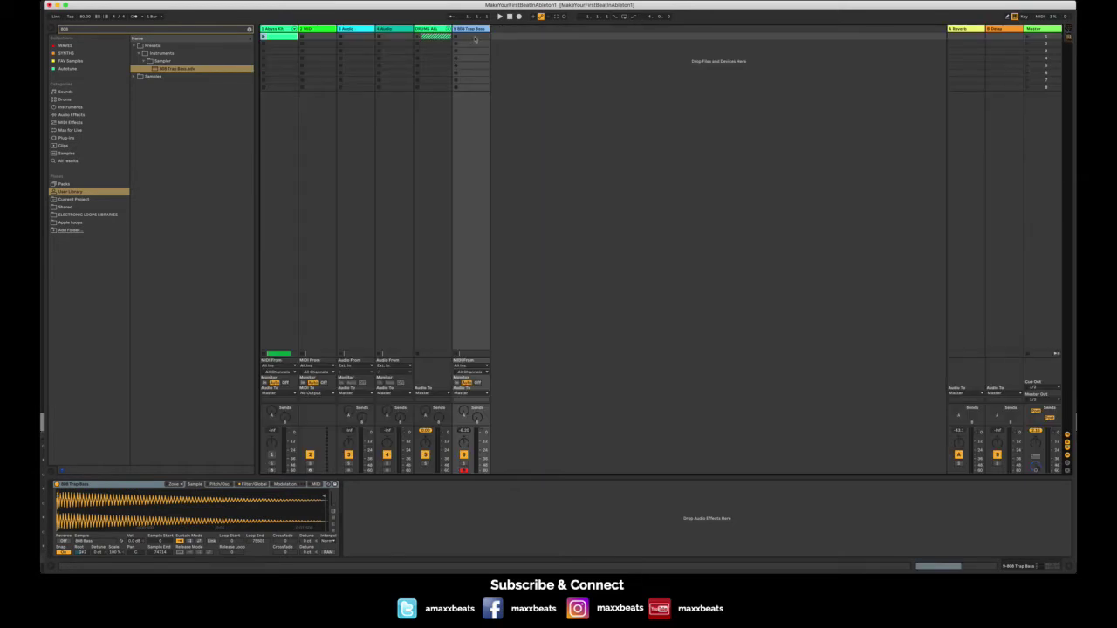
left_click(1069, 30)
left_click(1069, 37)
left_click(1069, 30)
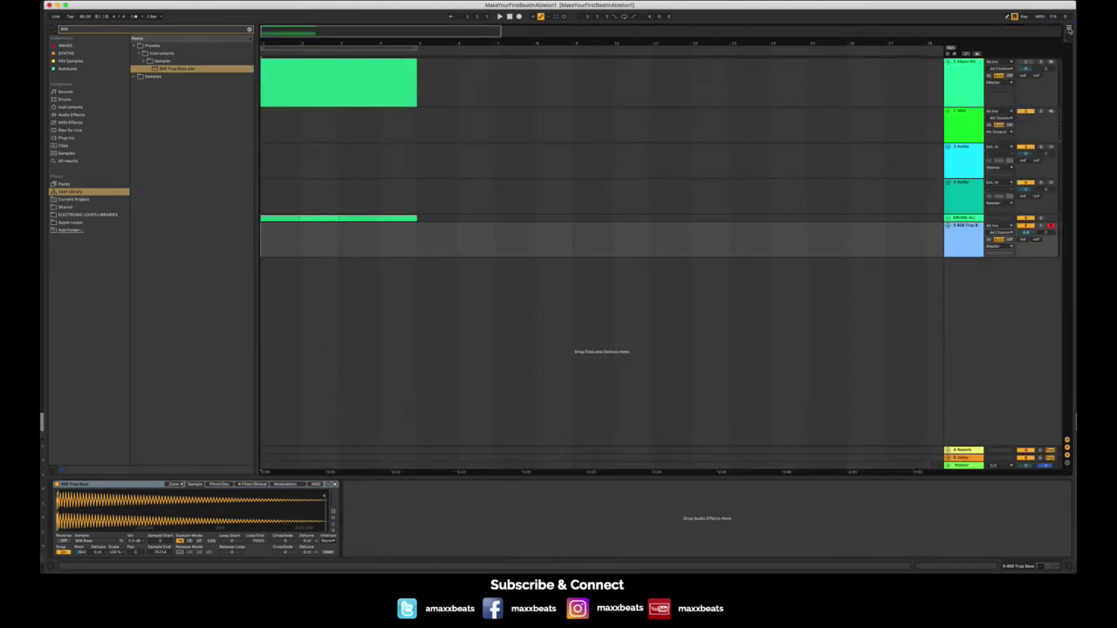
left_click(1070, 38)
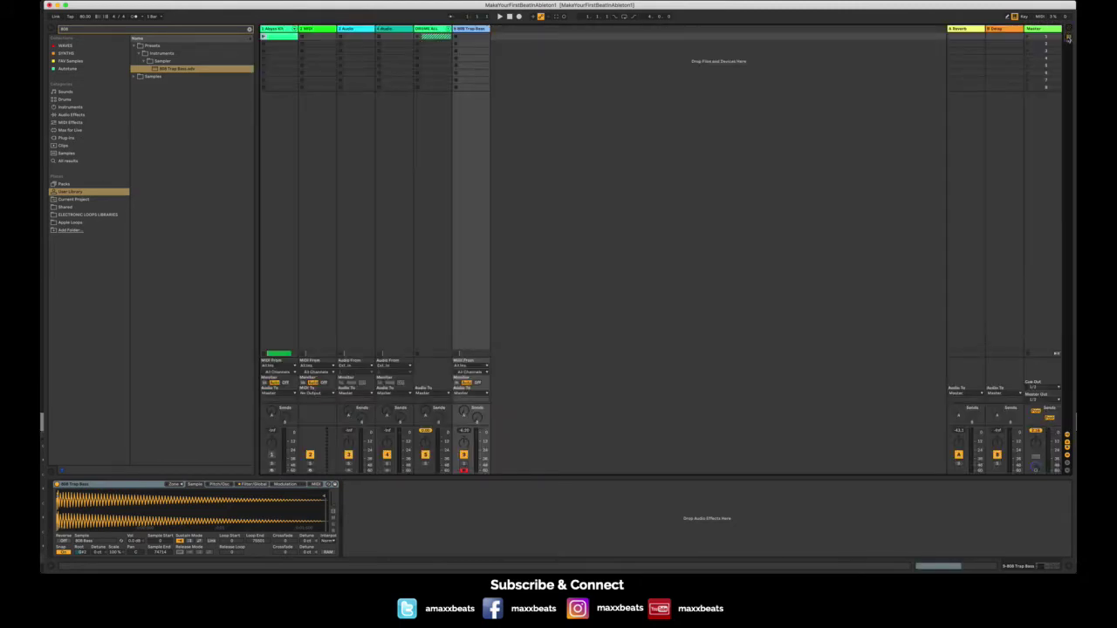
left_click(474, 29)
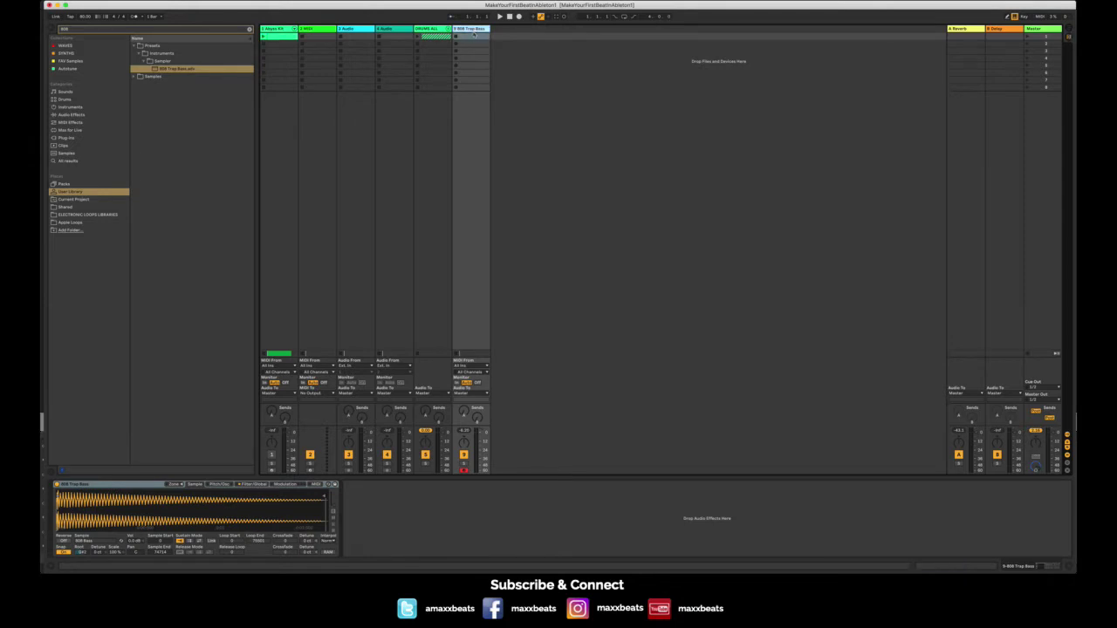
double_click(471, 39)
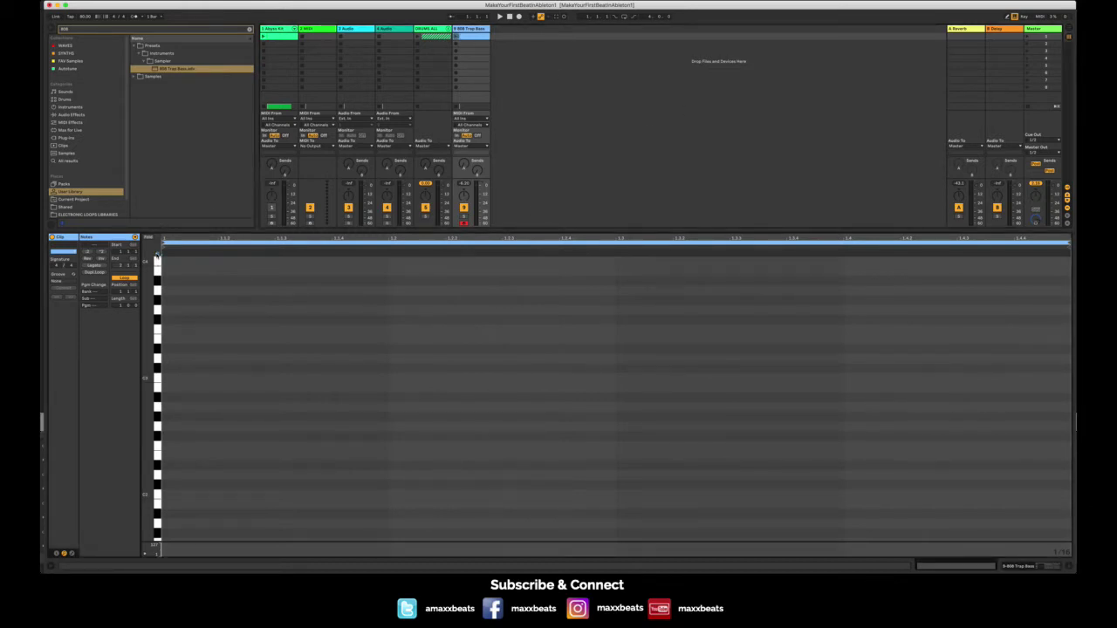
- Audition several bass pitches on the piano roll keys of the new 808 Trap Bass clip
left_click(157, 405)
left_click(156, 411)
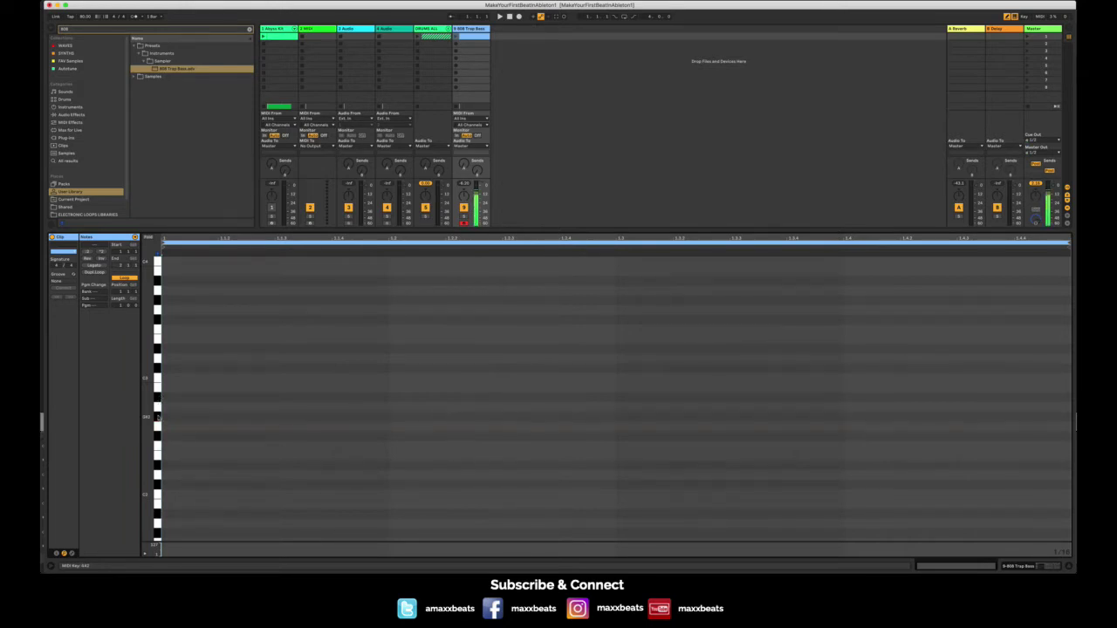
left_click(157, 467)
left_click(157, 467)
- Launch the first scene and add a G2 bass note one beat long at the start of the clip
left_click(1027, 37)
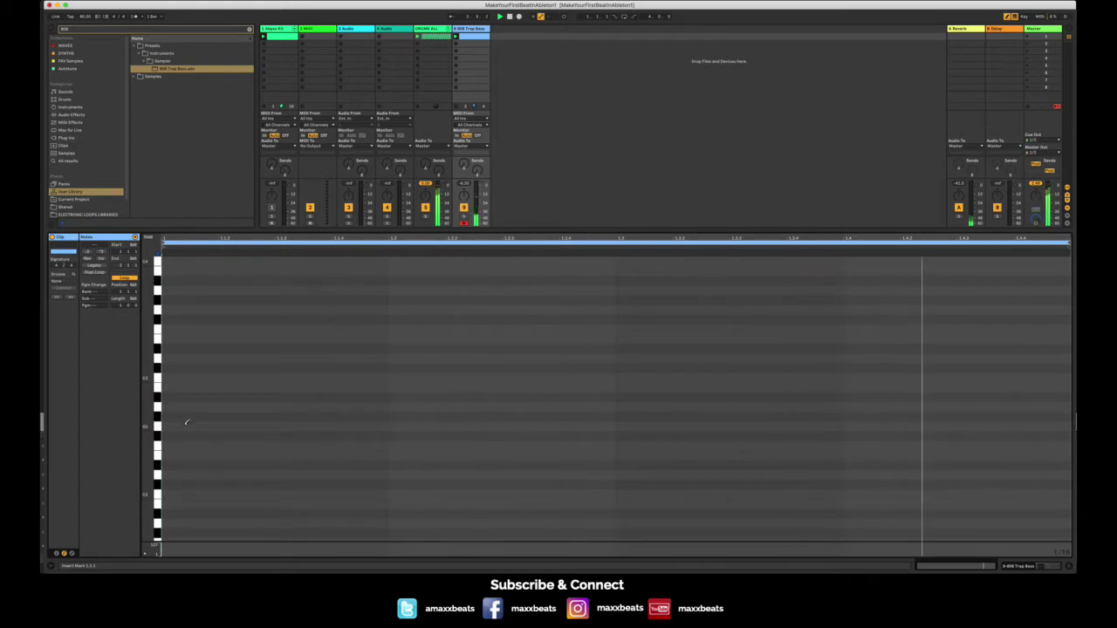
left_click(183, 426)
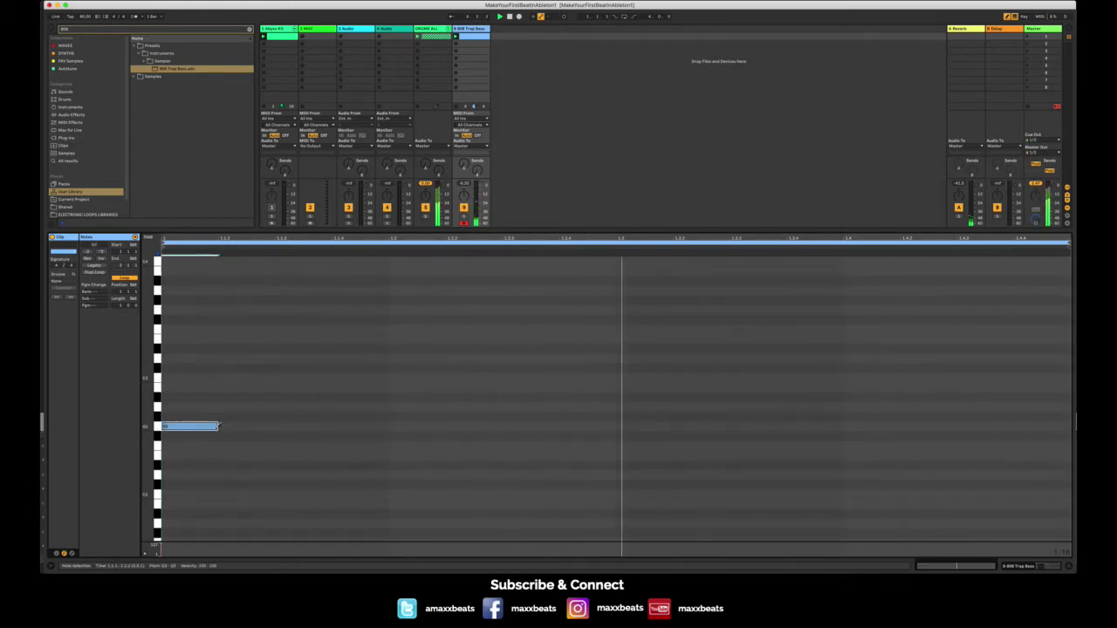
left_click_drag(218, 426, 388, 426)
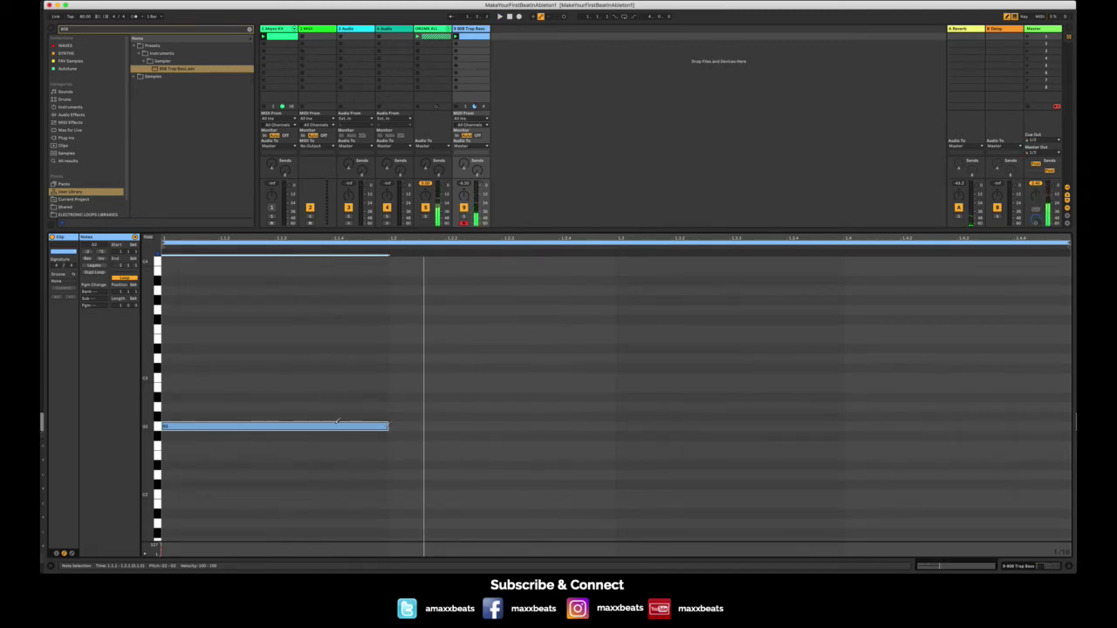
- Duplicate the G2 note twice and position the copies to start at 1.1.4 and 1.2.3, checking the rhythm in playback
key("ctrl+d")
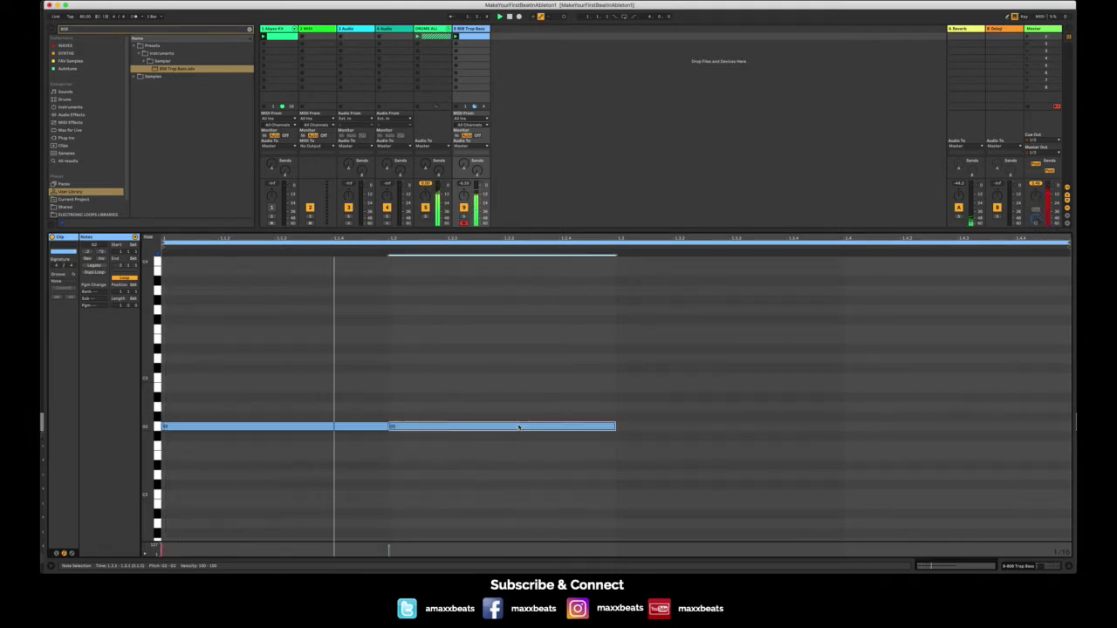
left_click_drag(519, 430, 466, 428)
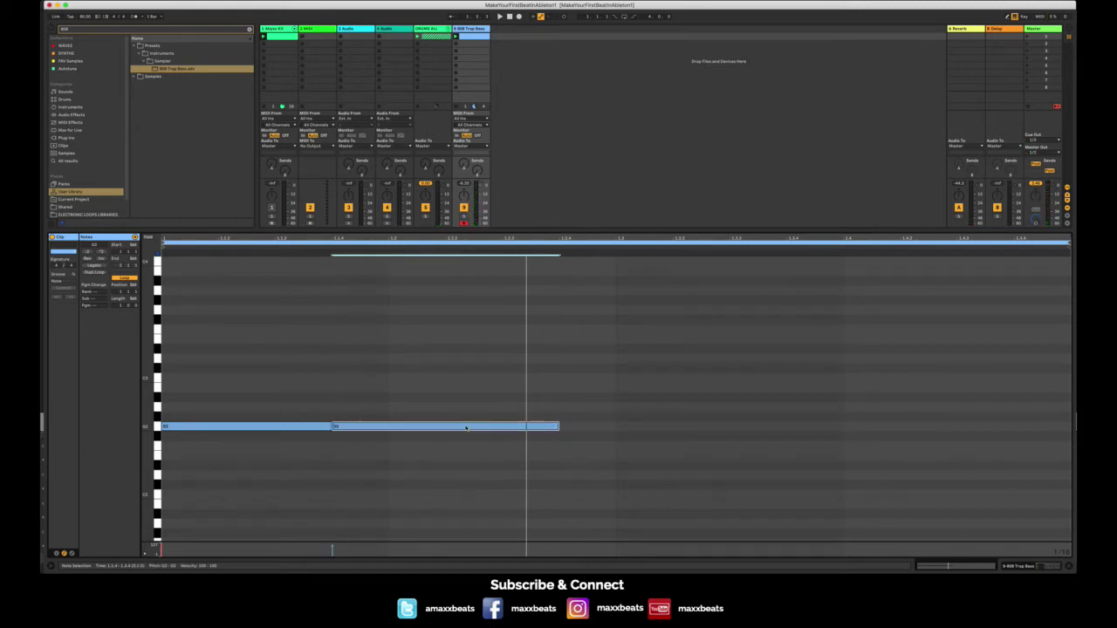
key("space")
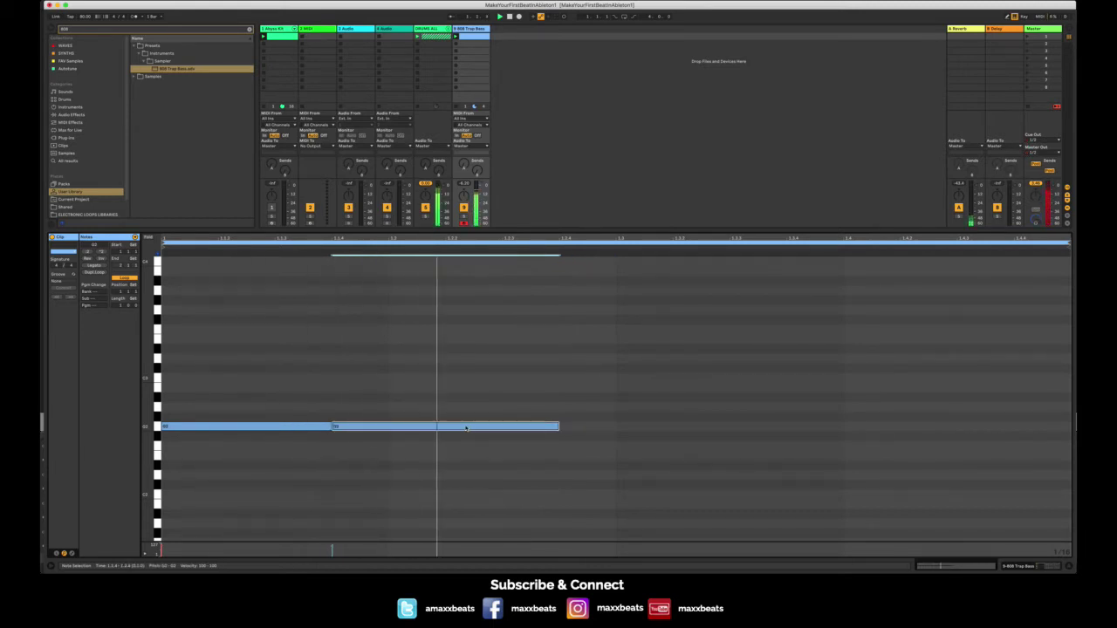
left_click_drag(466, 427, 684, 426)
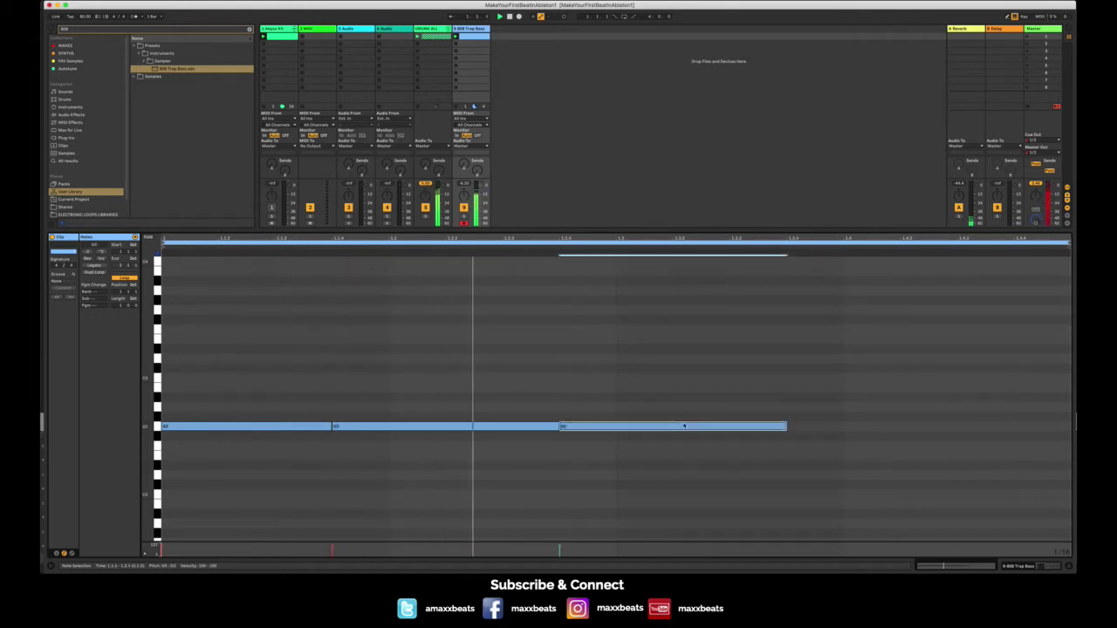
key("Right")
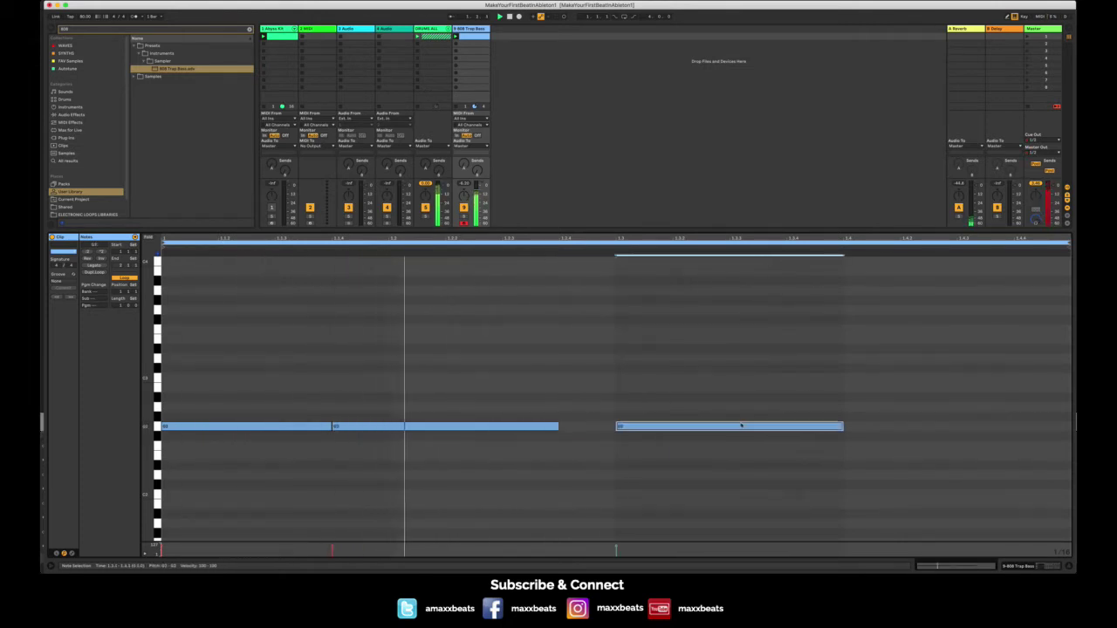
key("space")
left_click_drag(673, 426, 583, 431)
key("space")
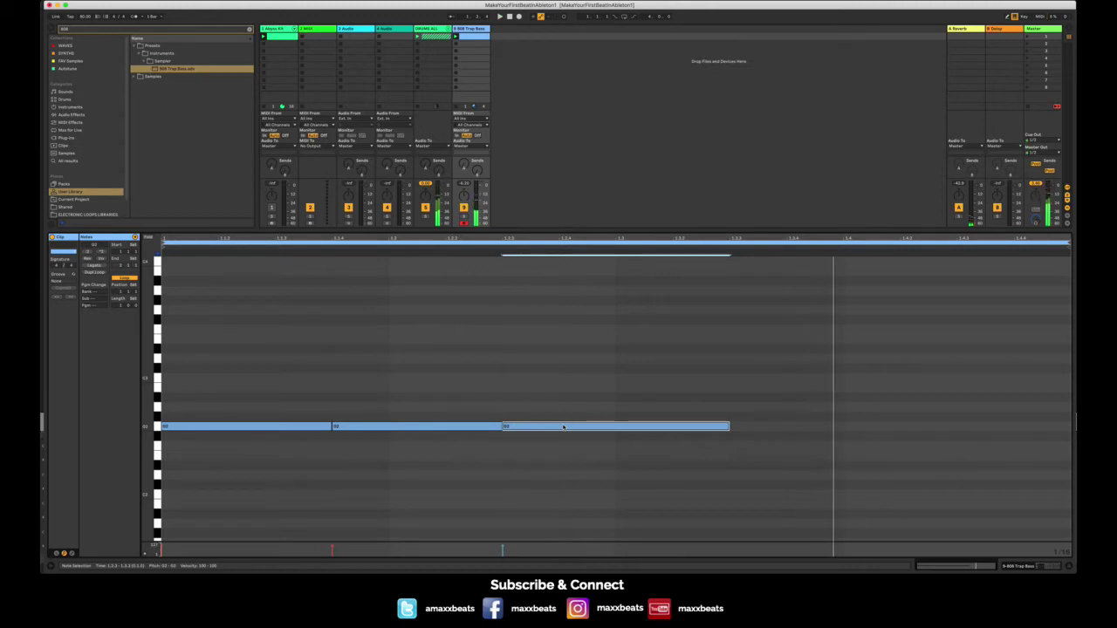
- Copy the three G2 notes to A#2 starting at 1.3.3 and set the clip's loop length to two bars
left_click_drag(204, 362, 668, 463)
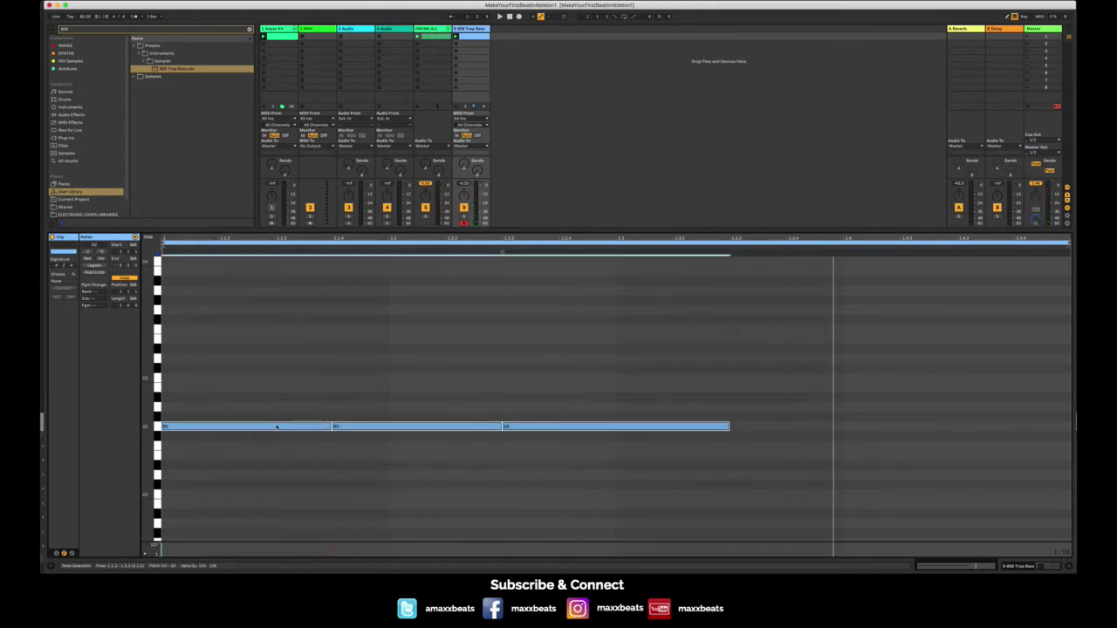
left_click_drag(271, 427, 842, 402)
key("space")
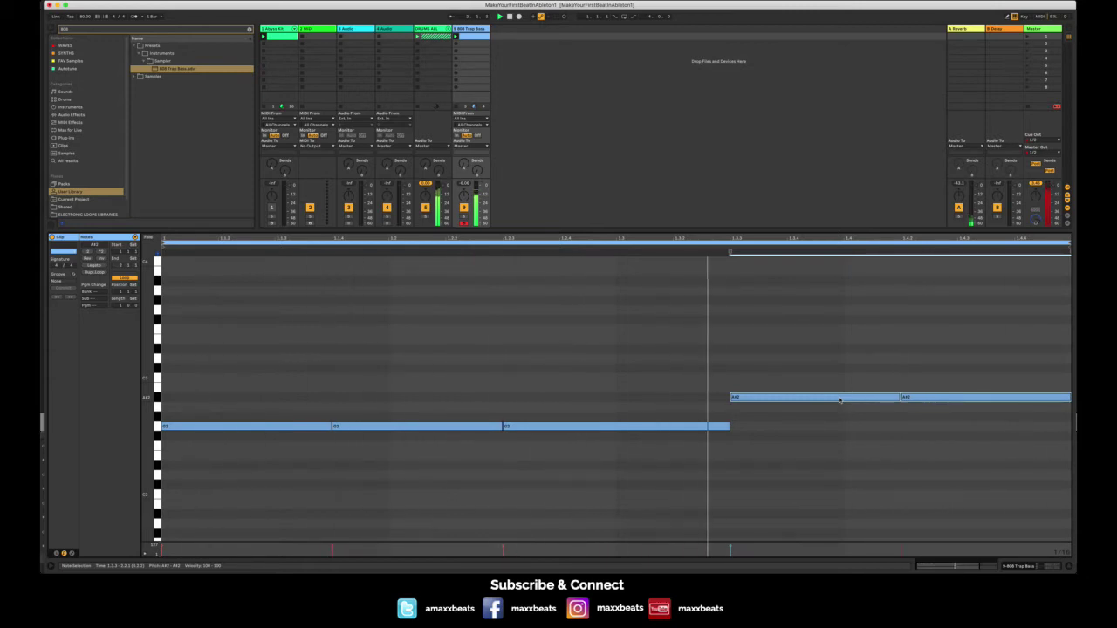
left_click(121, 307)
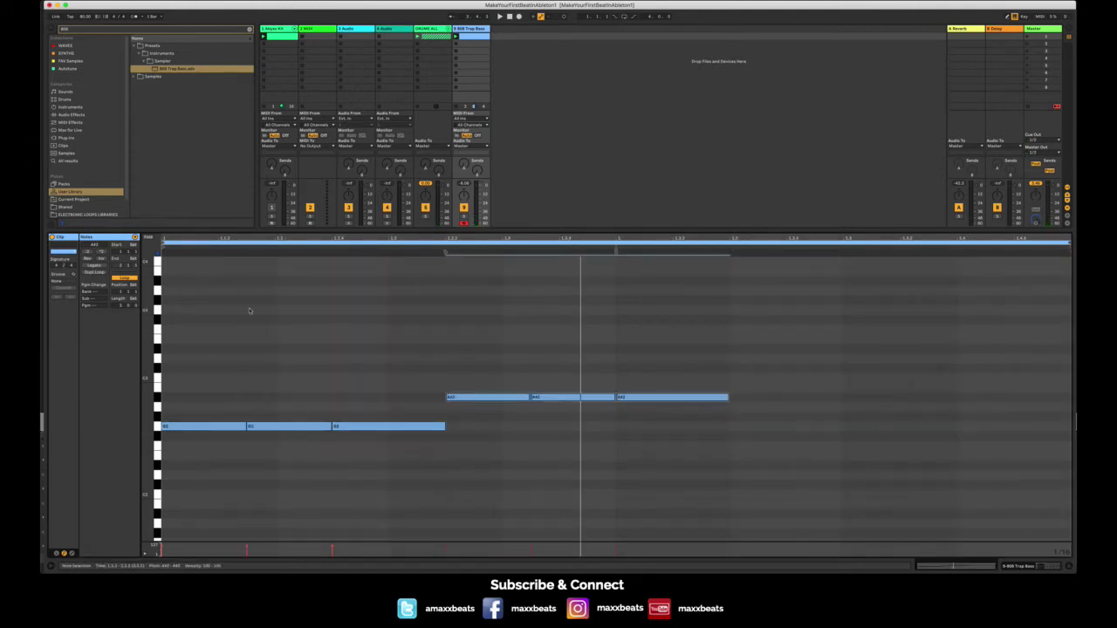
- Copy all six bass notes to start at 2.2.1 and raise the copies three semitones, so they begin on A#2
left_click_drag(197, 309, 761, 504)
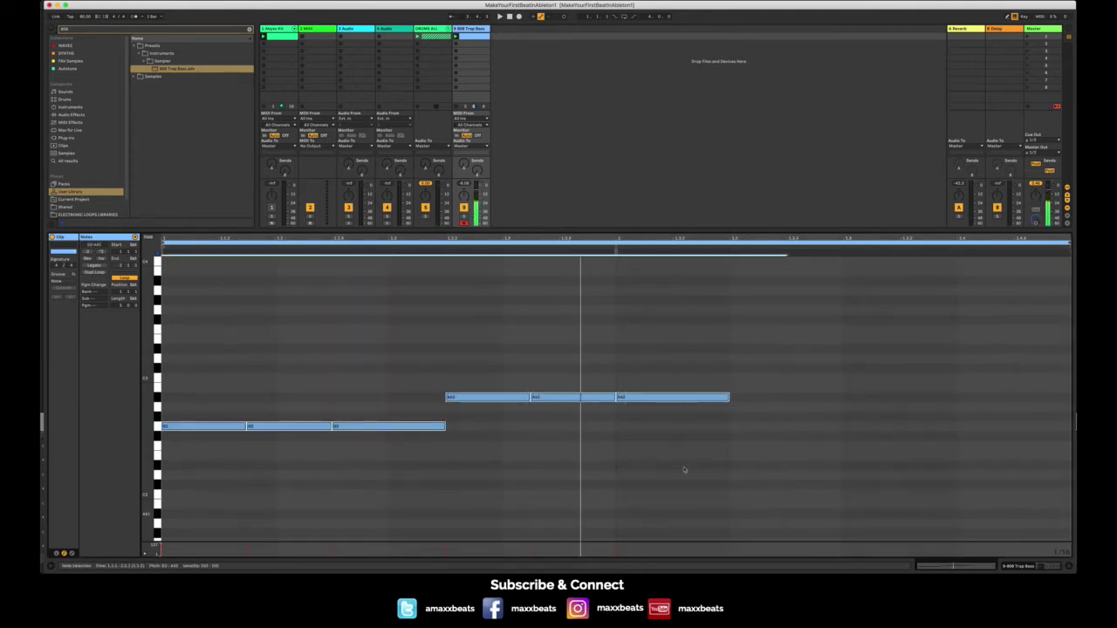
left_click_drag(178, 427, 741, 426)
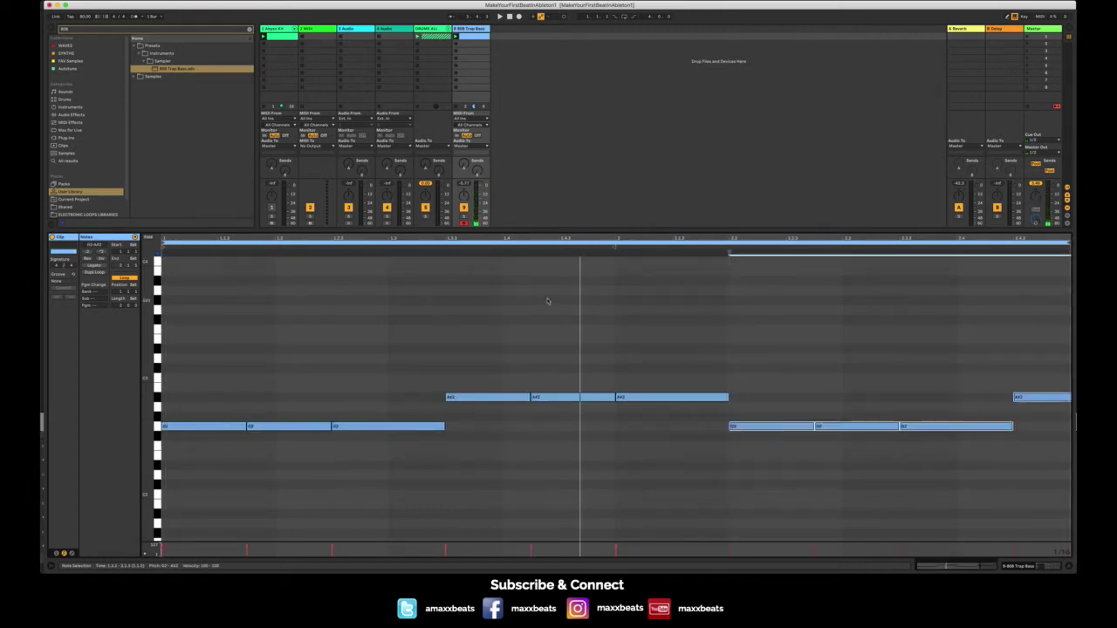
key("space")
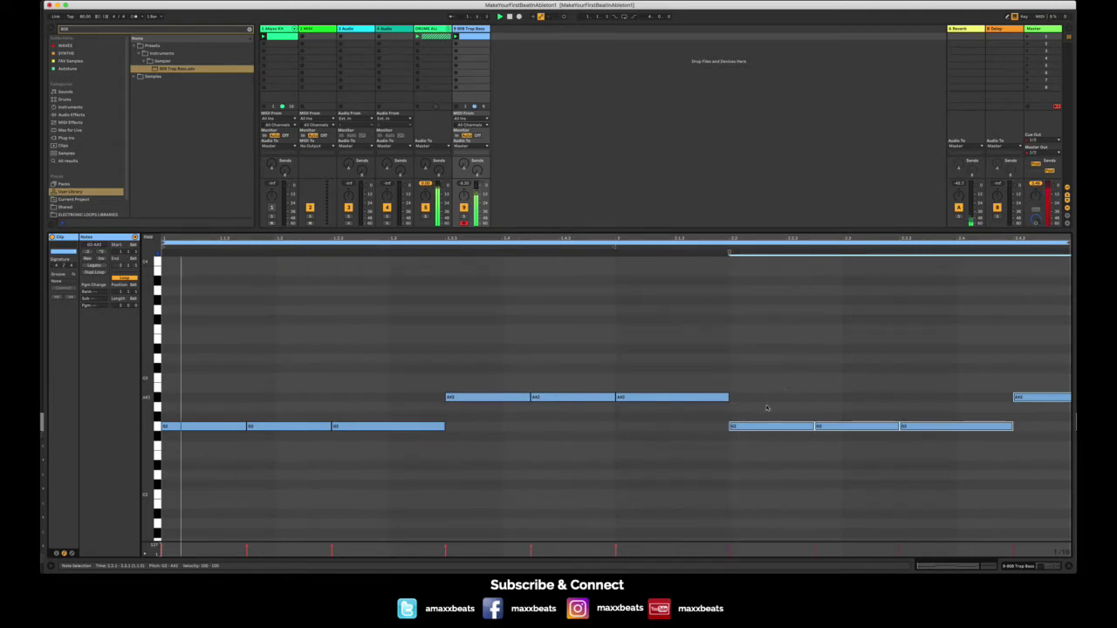
left_click_drag(768, 425, 768, 401)
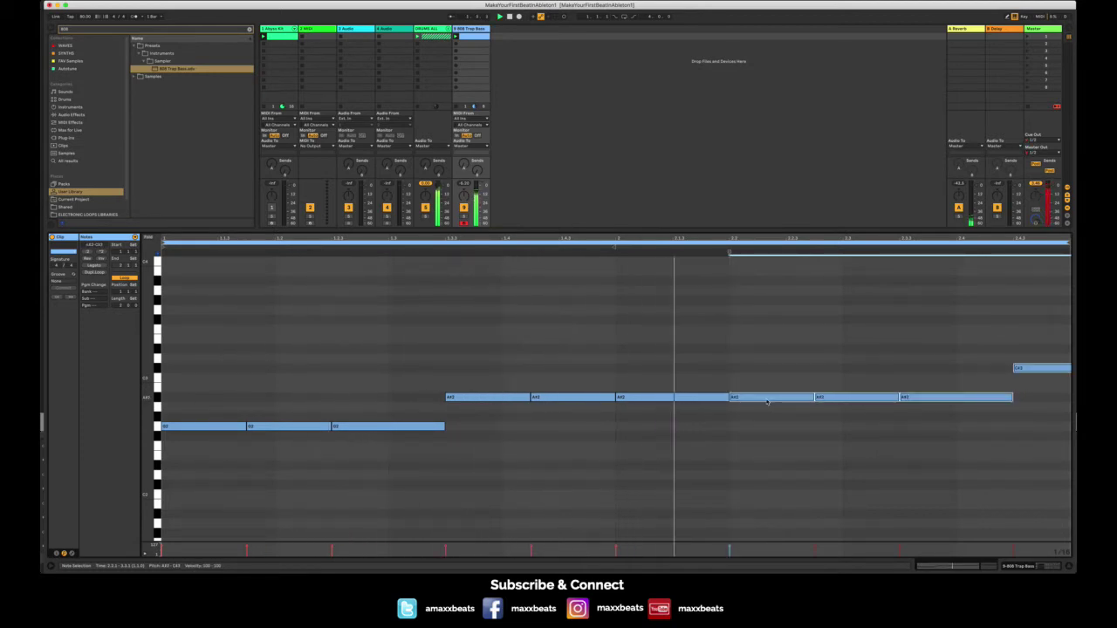
- Move the first two copied A#2 notes earlier to start at 2.1.4 and 2.2.3, checking the rhythm in playback
left_click(759, 421)
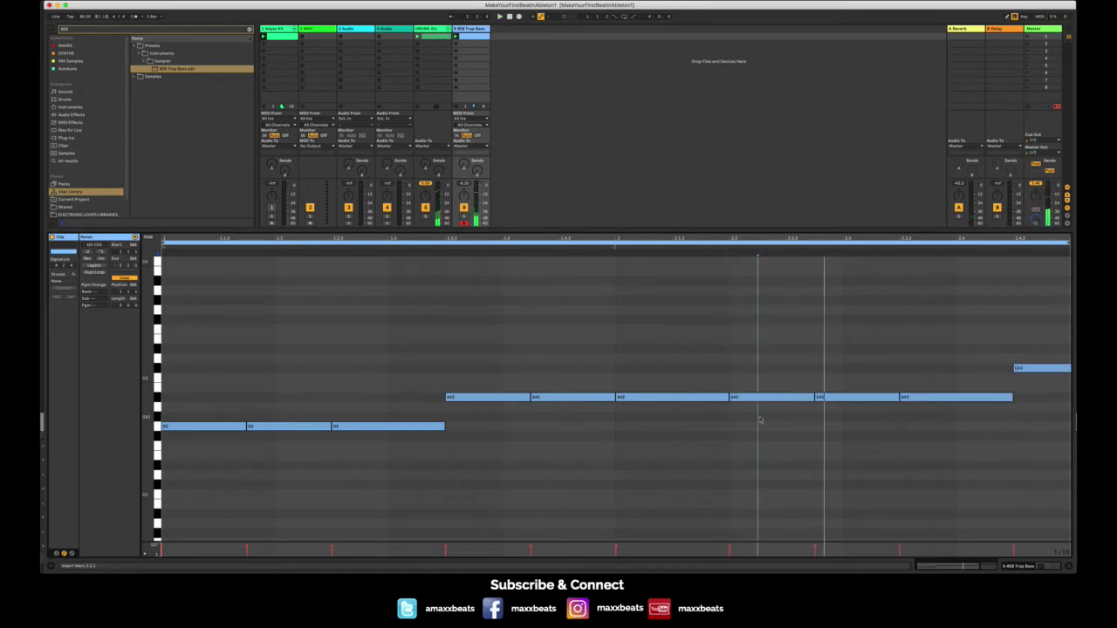
left_click_drag(760, 397, 735, 398)
key("space")
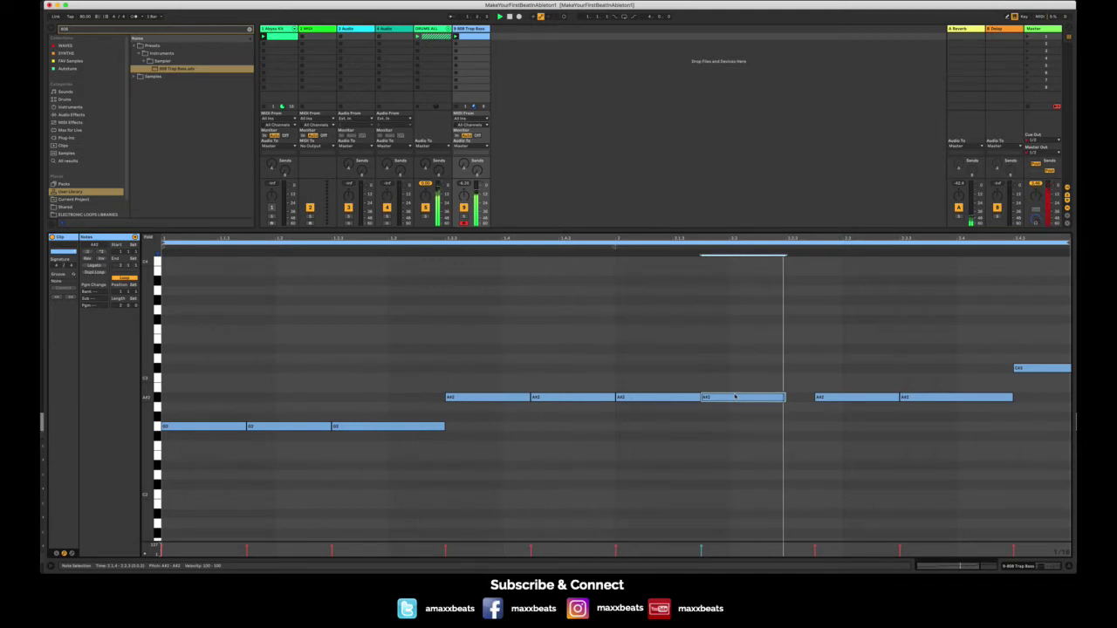
key("space")
left_click_drag(834, 398, 817, 397)
key("space")
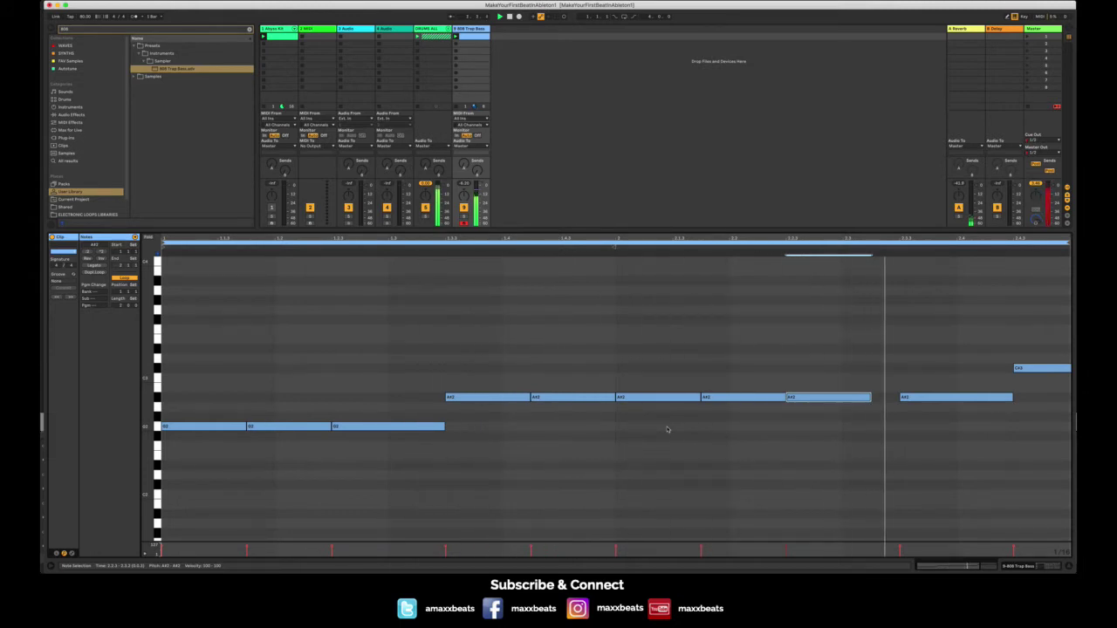
- Change the A#2 note at 2.3.3 to an eighth-note D3 and copy it to 2.4.1 and 2.4.3, replacing the C#3 note
left_click_drag(978, 404, 992, 358)
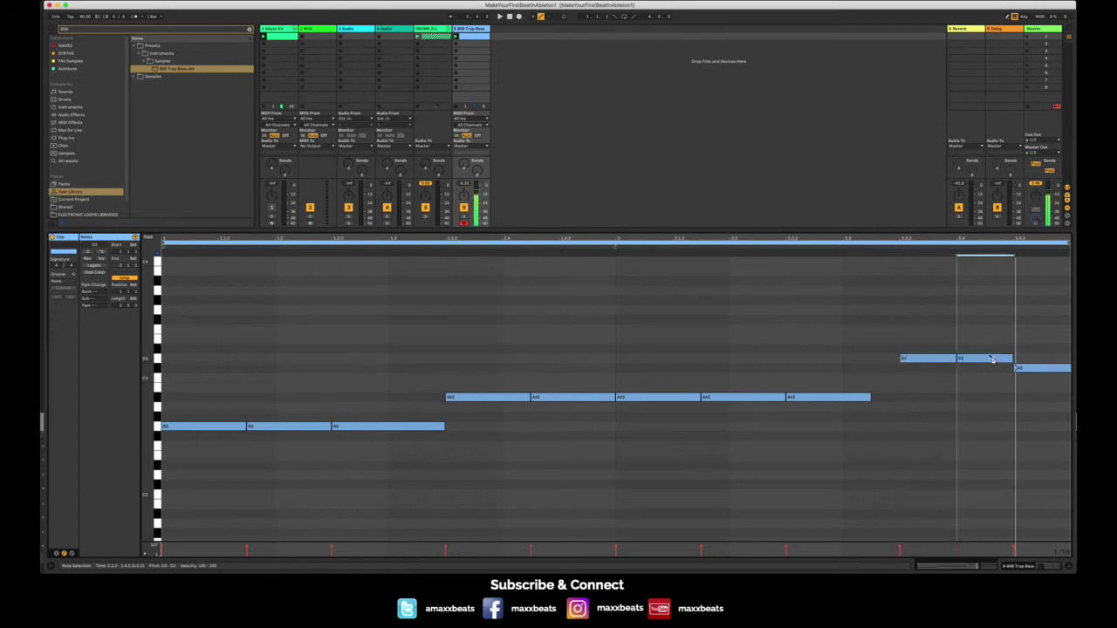
key("space")
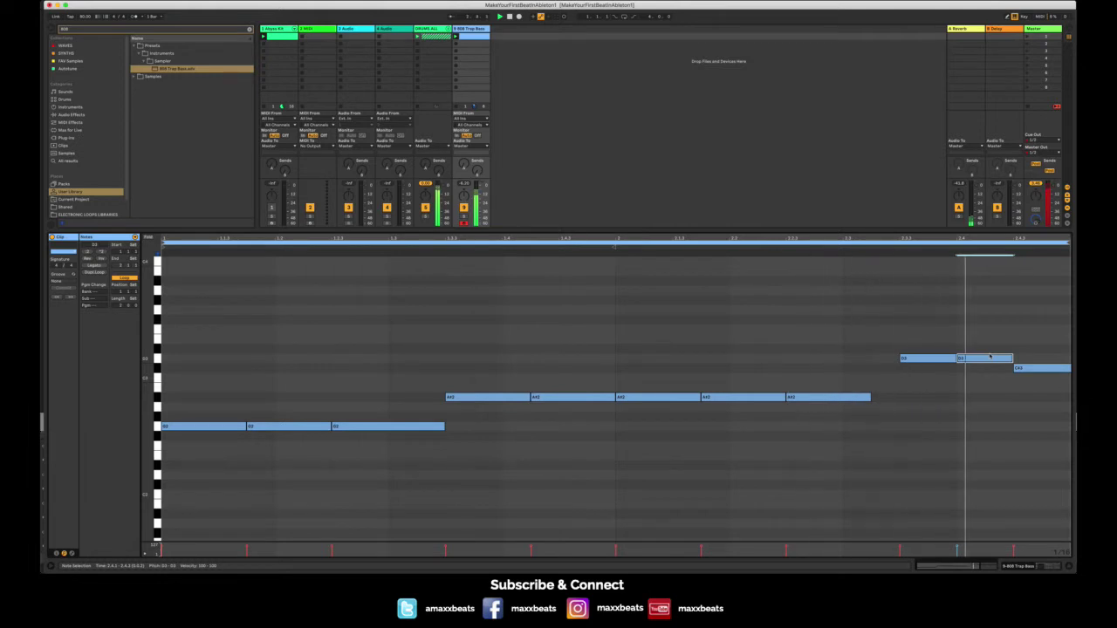
left_click_drag(990, 356, 1046, 358)
key("Delete")
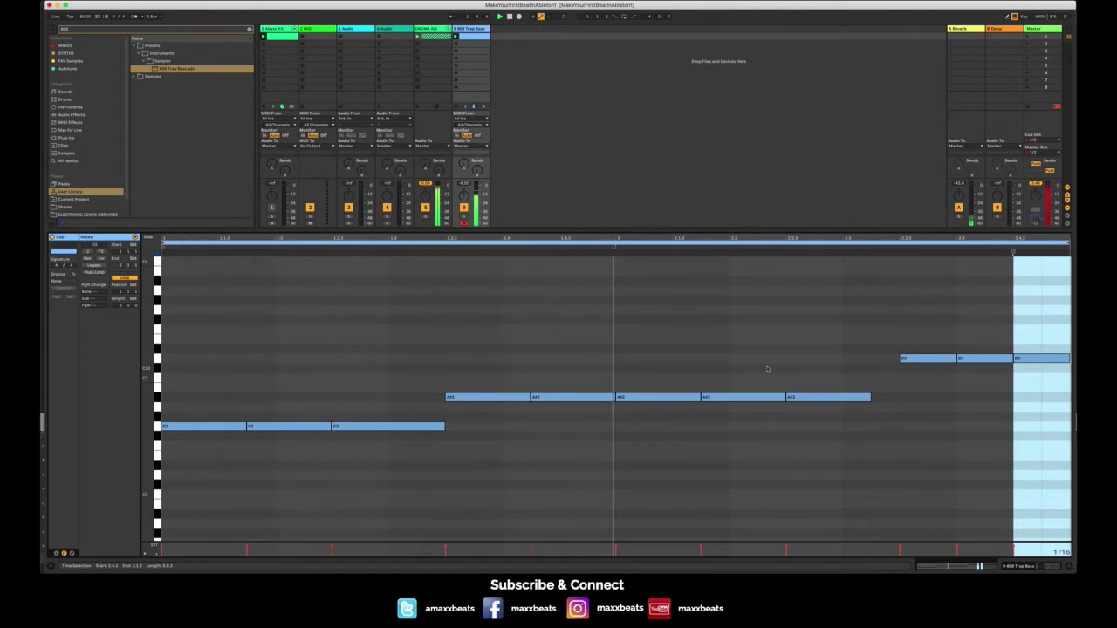
left_click(768, 370)
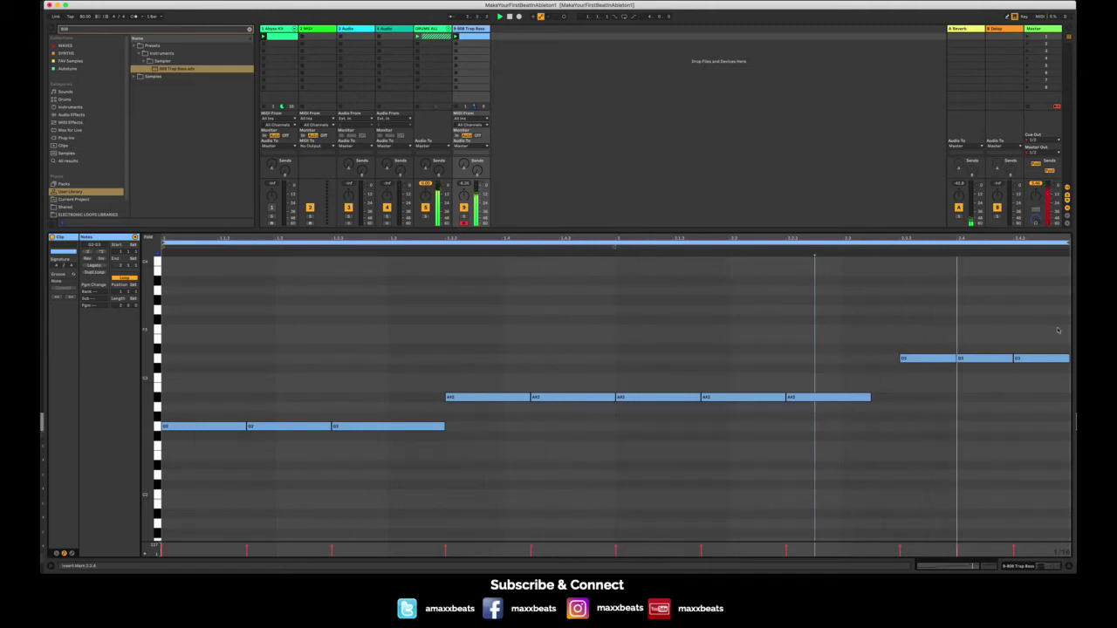
- Shorten the D3 note at 2.4.1 to a sixteenth, duplicate it at 2.4.2 and delete the D3 note at 2.4.3
left_click_drag(1013, 359, 984, 358)
key("super+d")
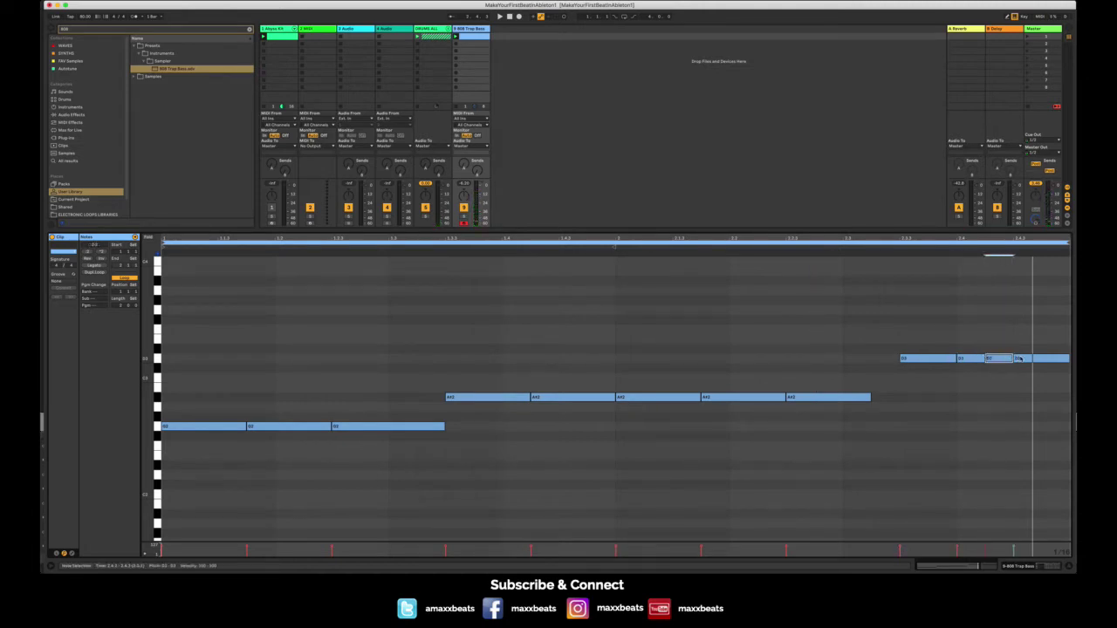
left_click(1057, 360)
key("Delete")
left_click(982, 345)
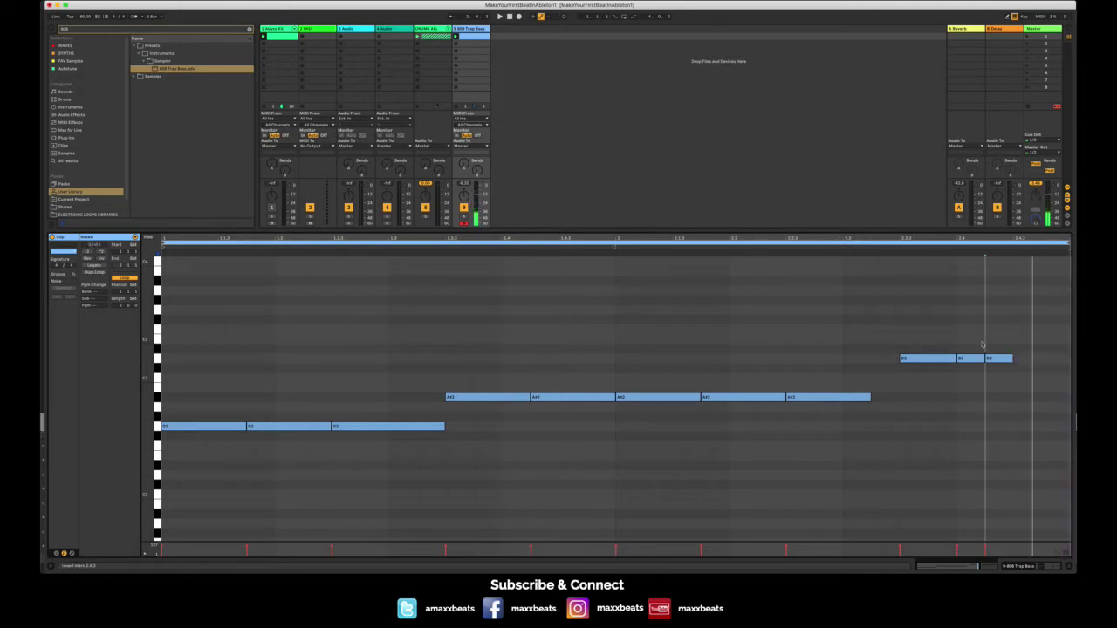
- Duplicate the two short D3 notes to fill the end of bar 2, and set the clip's loop length to four bars
left_click_drag(974, 344, 1002, 367)
key("super+d")
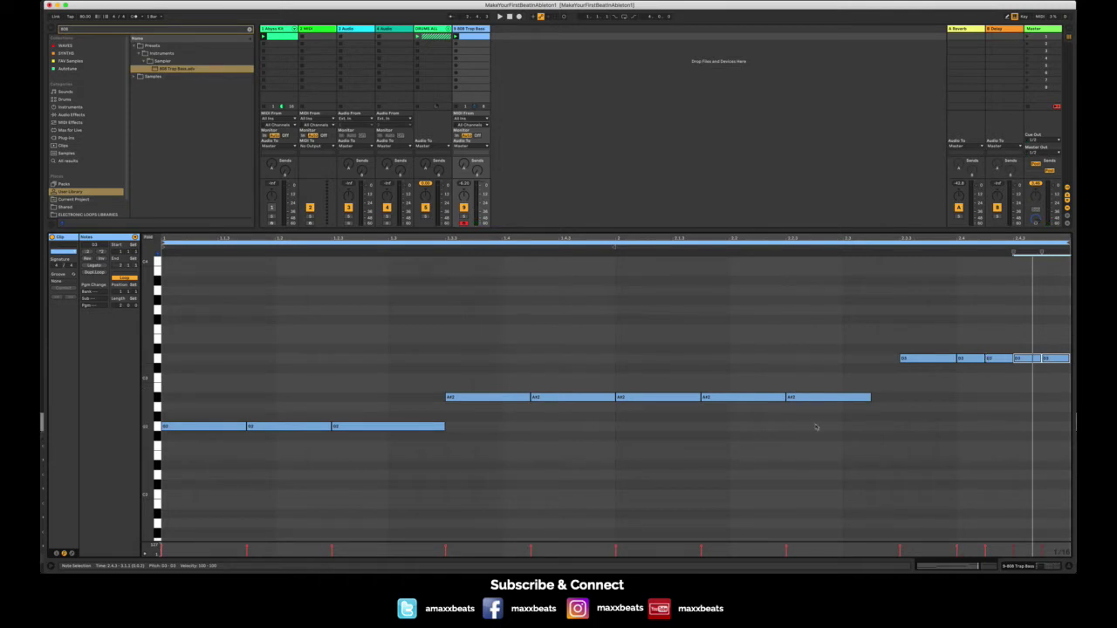
key("space")
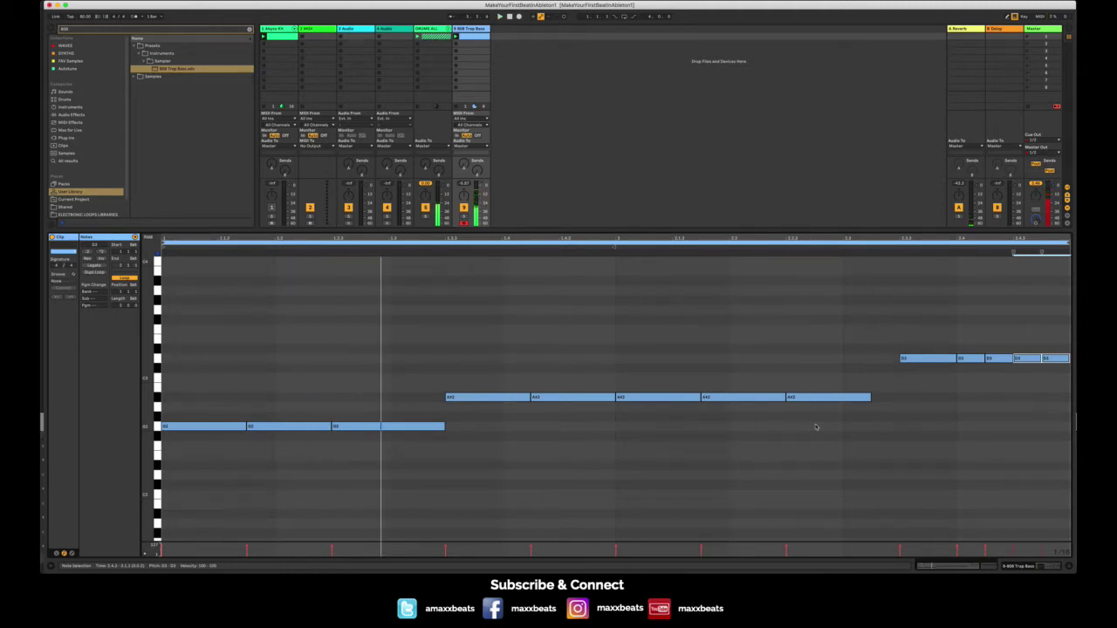
left_click_drag(122, 306, 122, 295)
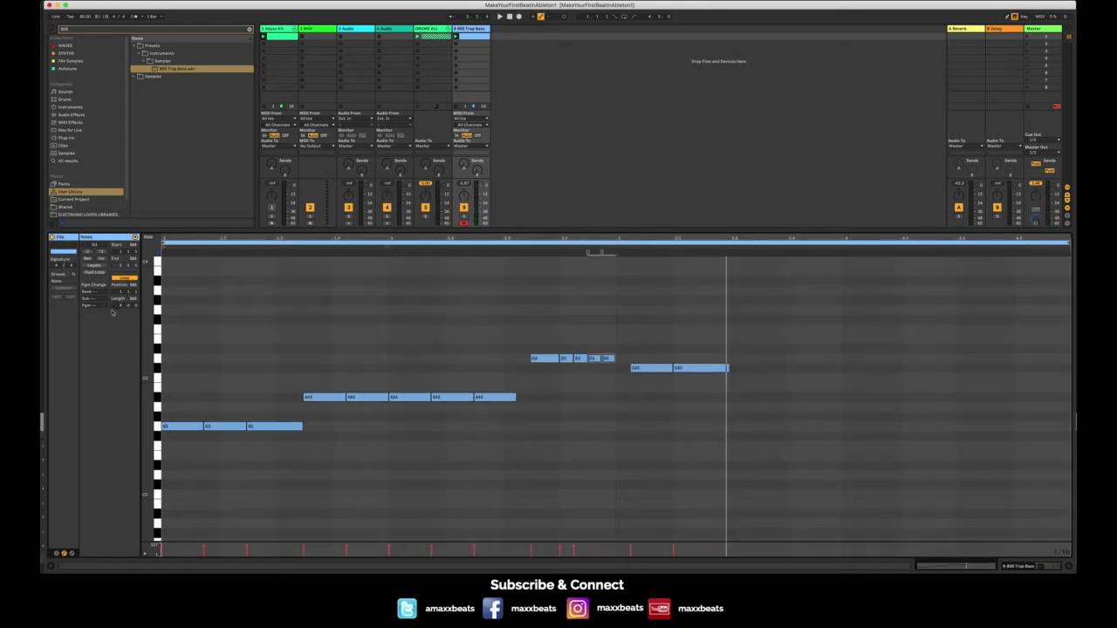
- Try copying all the bass notes to start at 3.3.1, listen to the loop and undo the copy
key("ctrl+a")
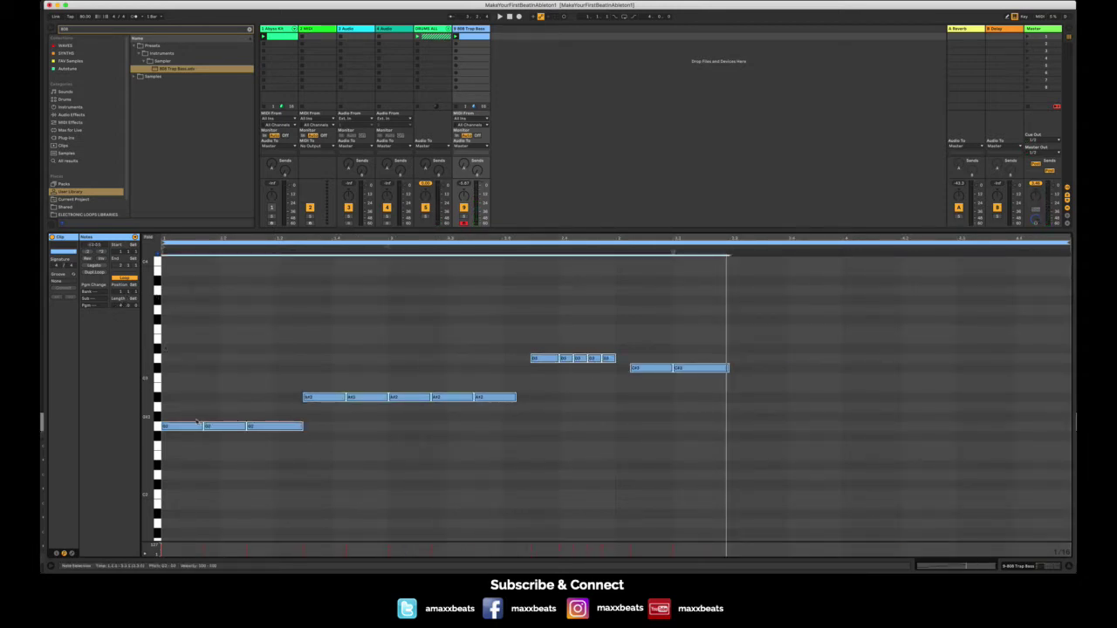
left_click_drag(183, 428, 749, 433)
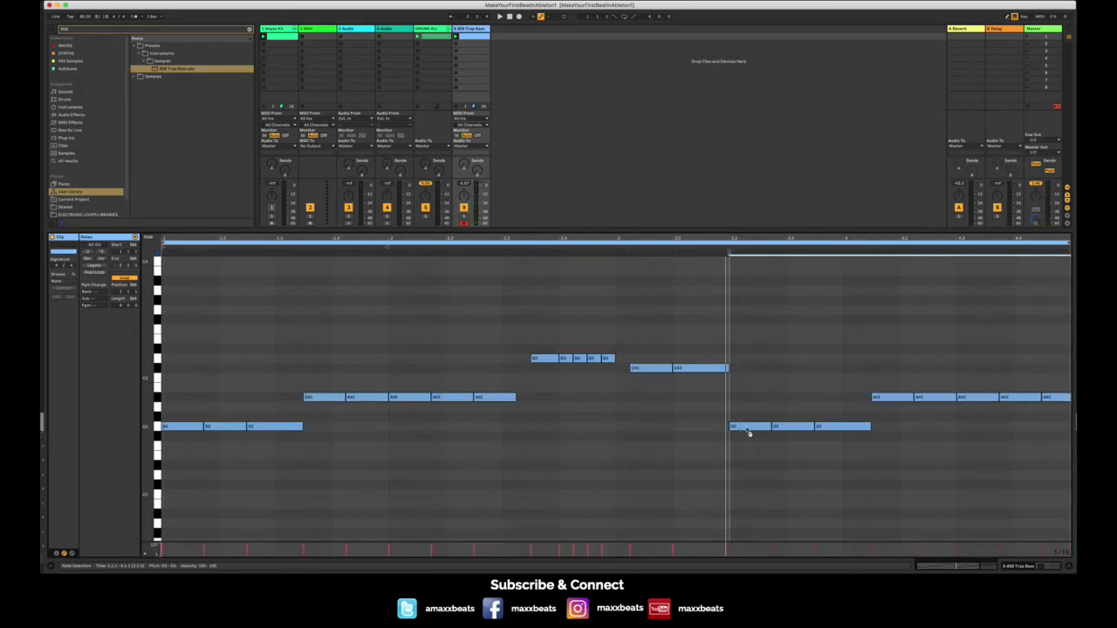
left_click_drag(749, 433, 746, 428)
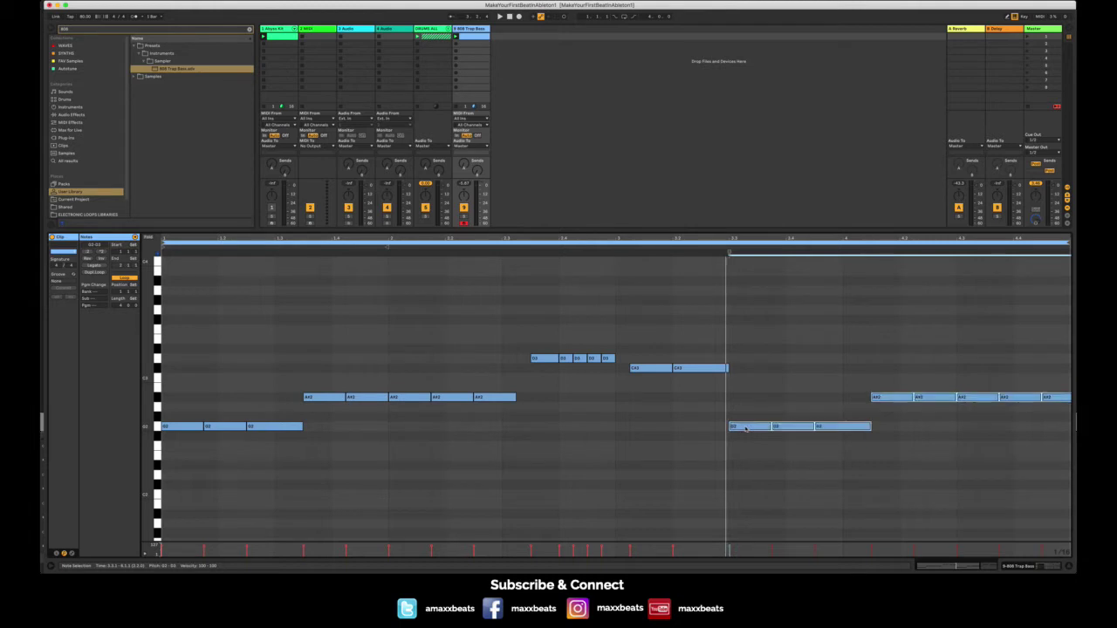
key("space")
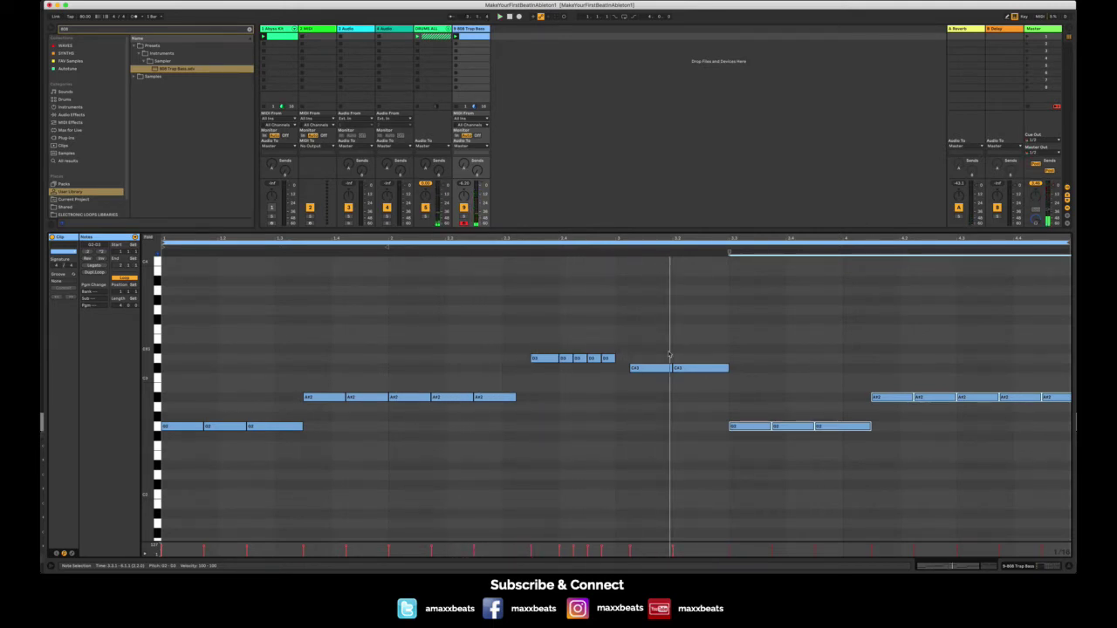
key("super+z")
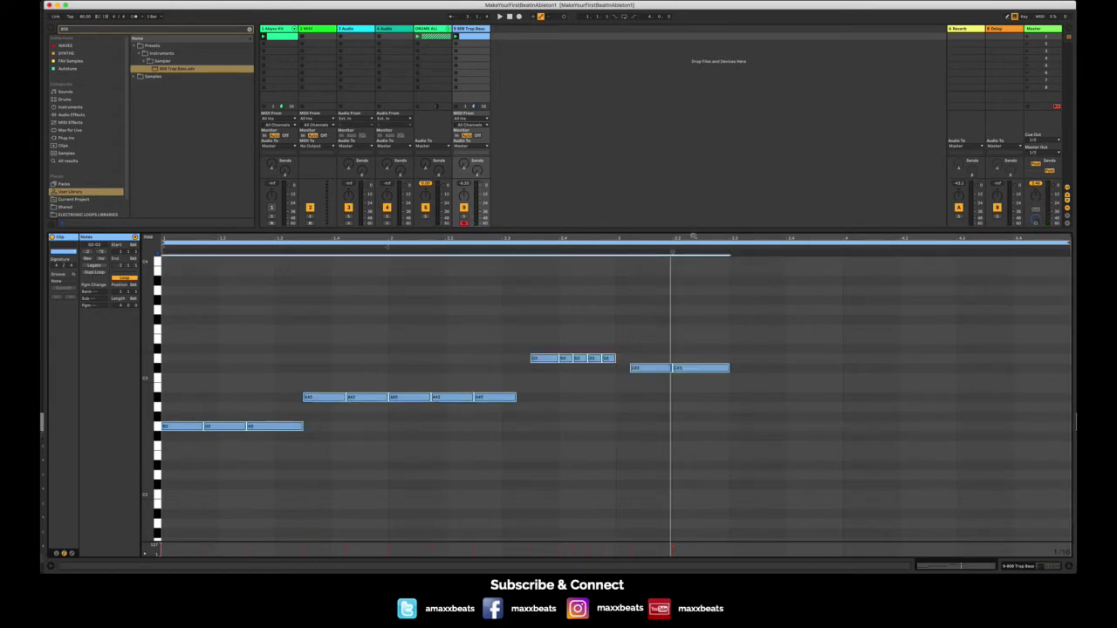
- Delete the two leftover C#3 notes in bar 3 and copy the two-bar bass pattern to start at 3.1.1
left_click_drag(646, 330, 728, 394)
key("Delete")
left_click_drag(623, 470, 162, 340)
left_click_drag(183, 427, 638, 428)
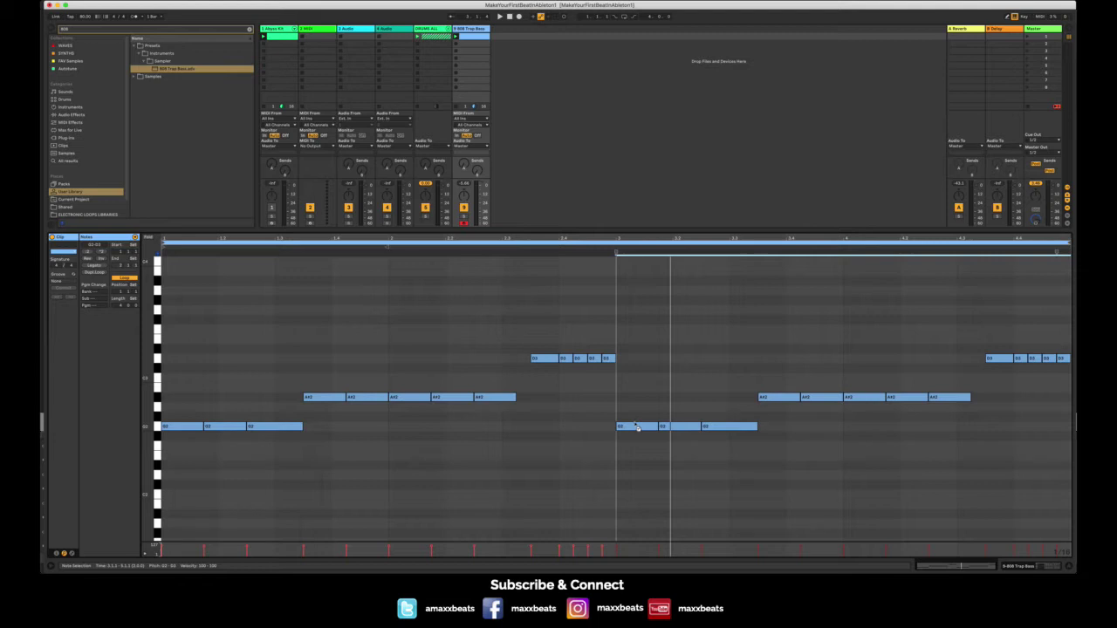
left_click(636, 426)
key("space")
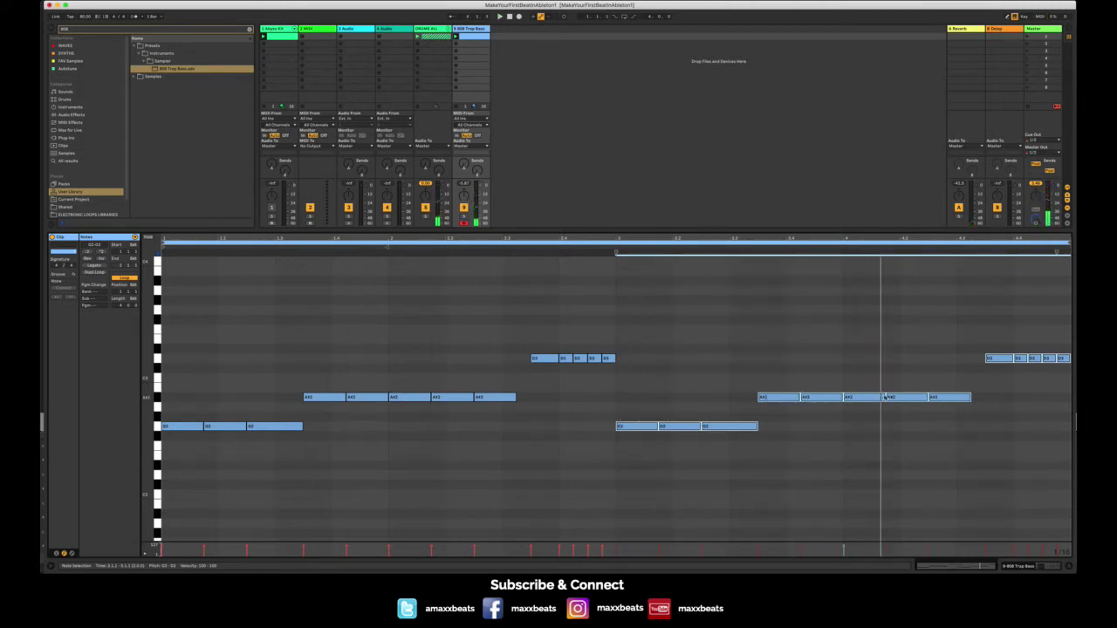
- Raise the short D3 notes at 4.4.2 and 4.4.3 to F3 and play the loop
left_click(1007, 342)
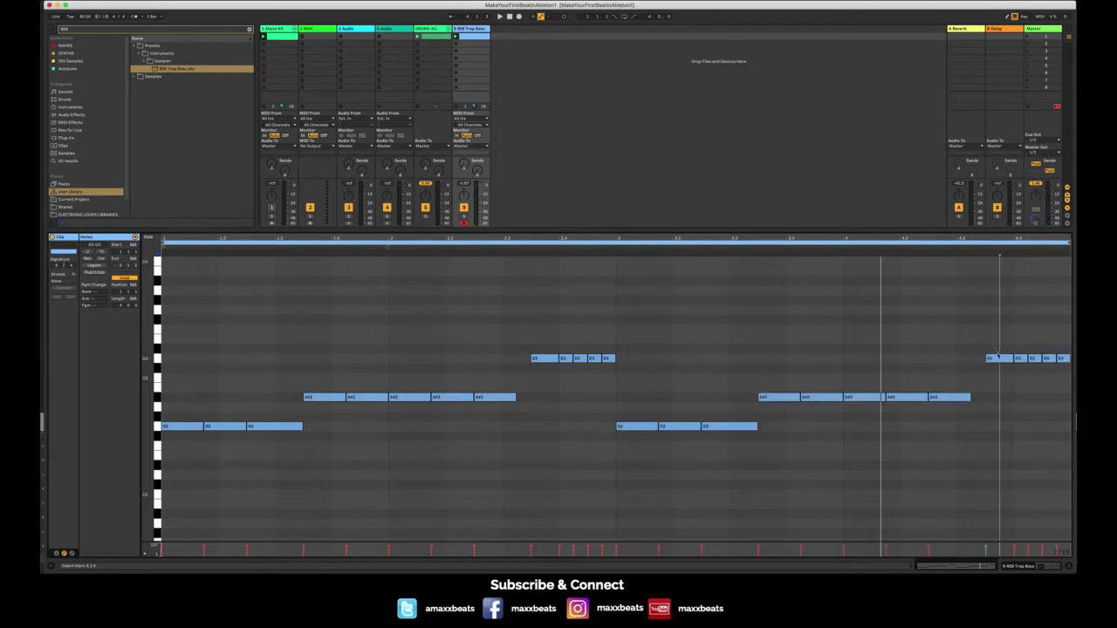
left_click(1035, 358)
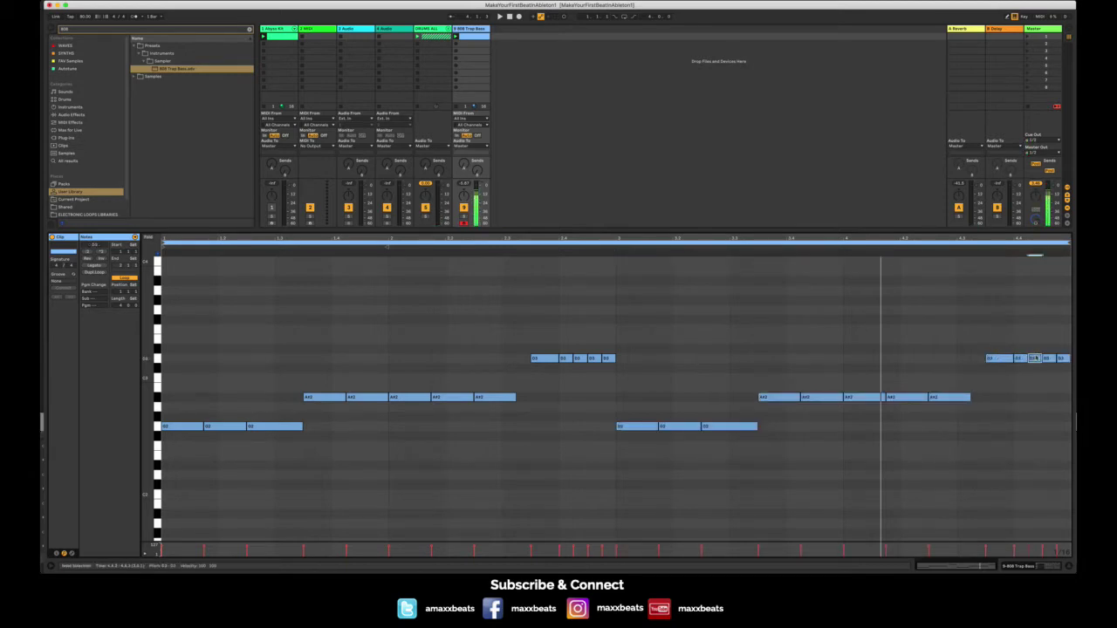
left_click_drag(1034, 359, 1051, 333)
left_click(1042, 347)
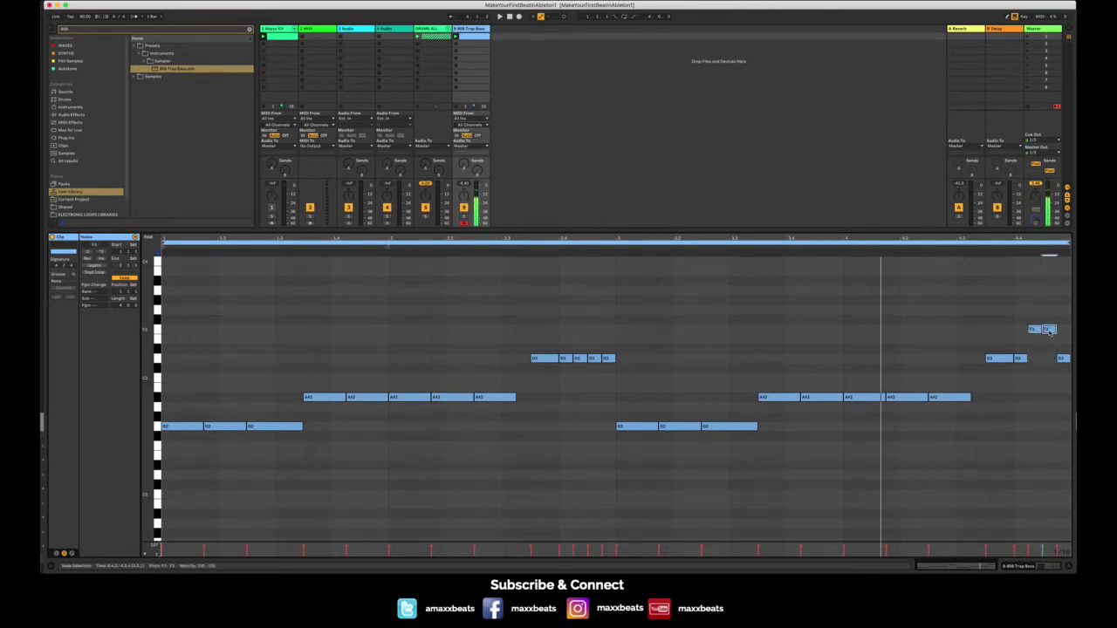
left_click(901, 246)
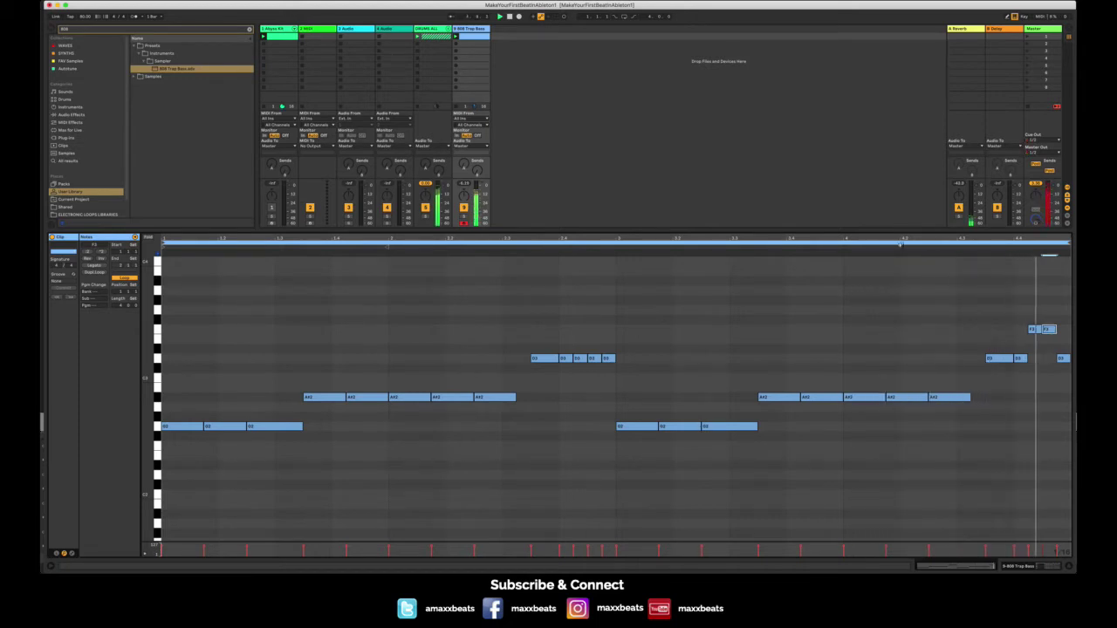
- Raise the clip's last note, at 4.4.4, to G3 and check the bass line in playback
left_click(1063, 358)
left_click_drag(1066, 356, 1071, 331)
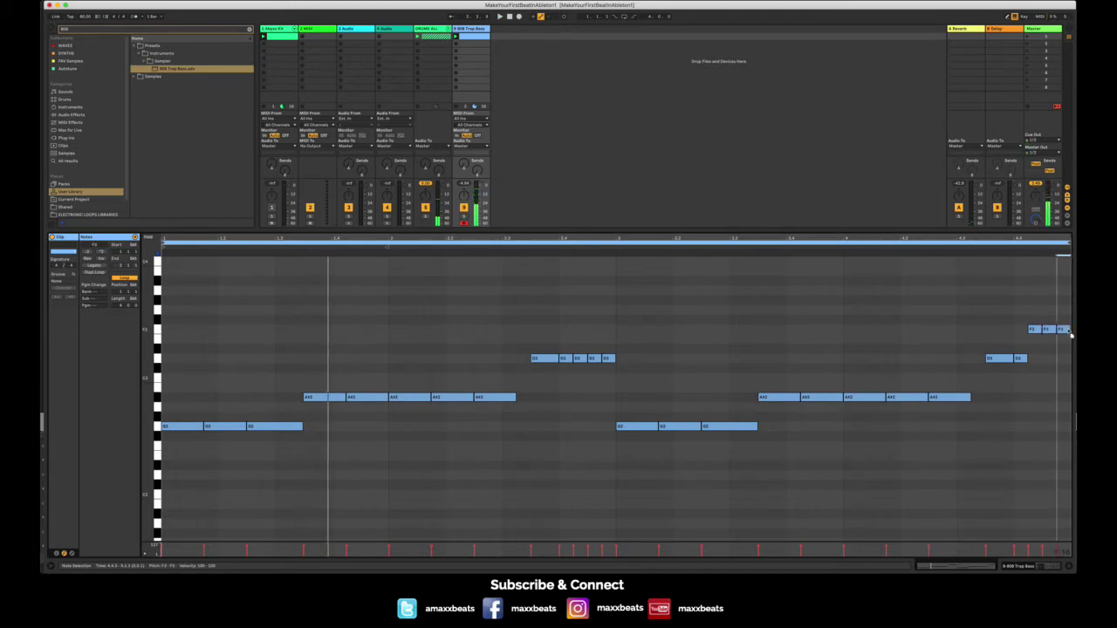
key("space")
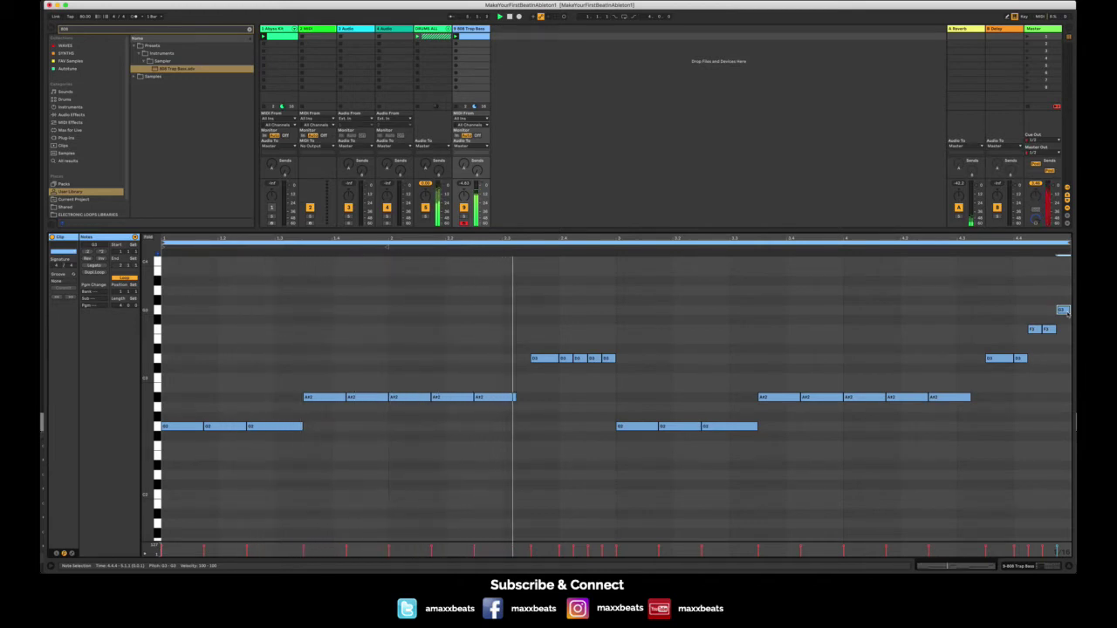
key("space")
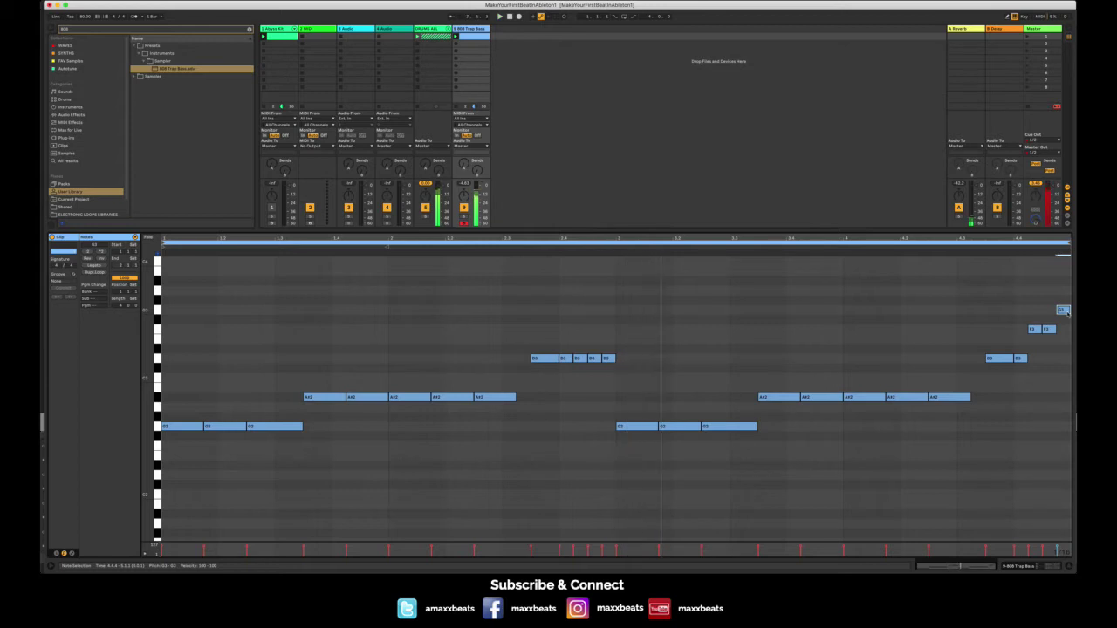
- Select the four short D3 notes at the end of bar 2
left_click_drag(604, 238, 603, 270)
left_click_drag(529, 325, 606, 365)
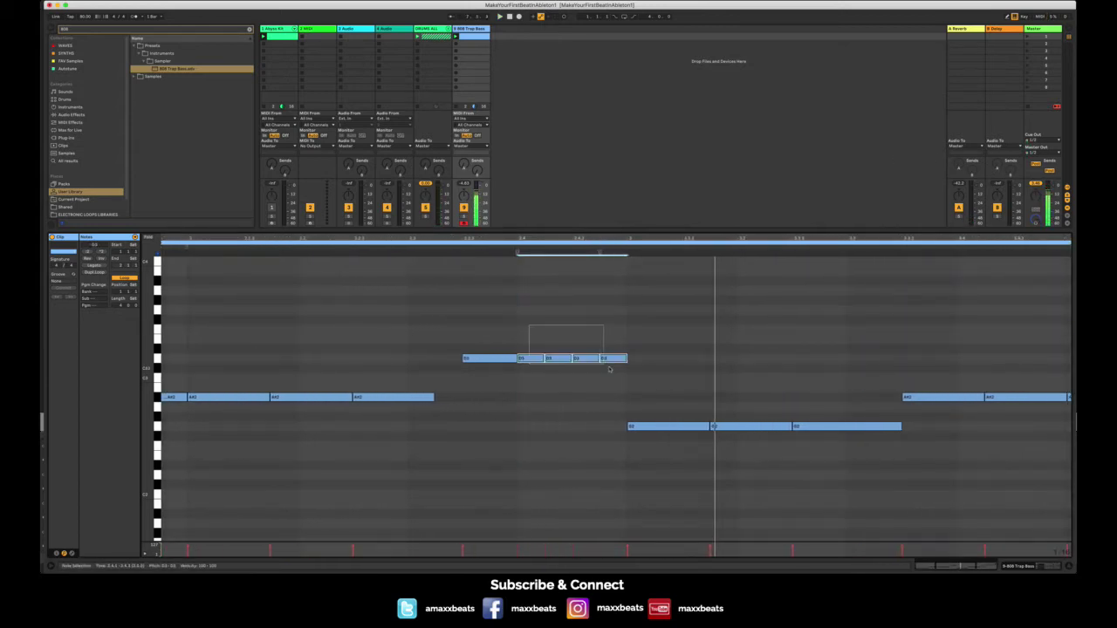
- Switch the piano roll's grid to triplets and turn the triplet grid off again
right_click(1059, 550)
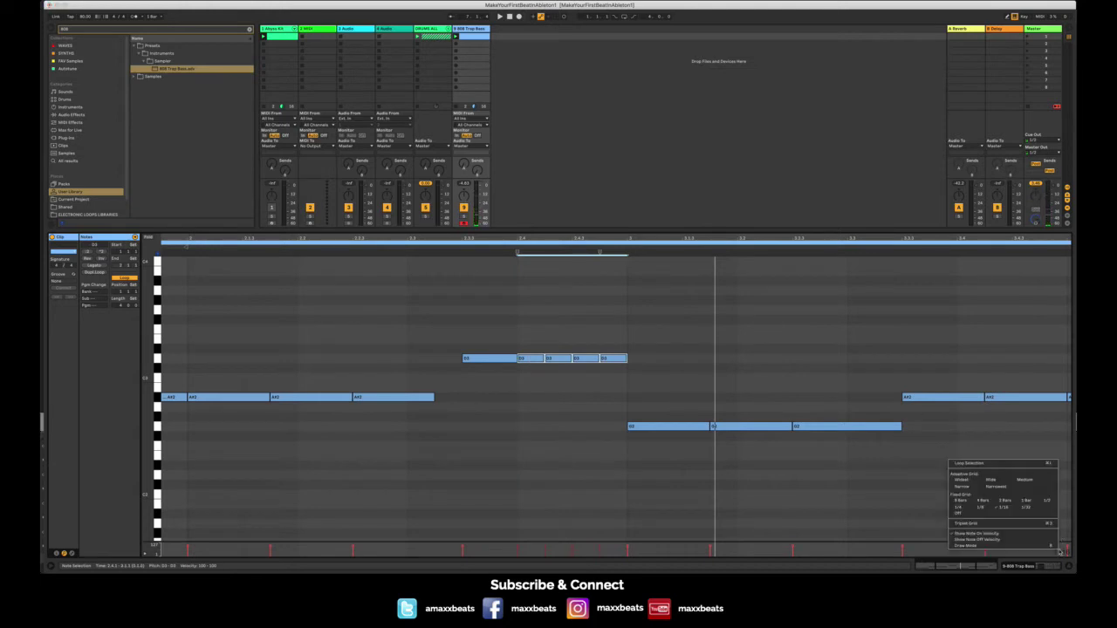
left_click(1038, 527)
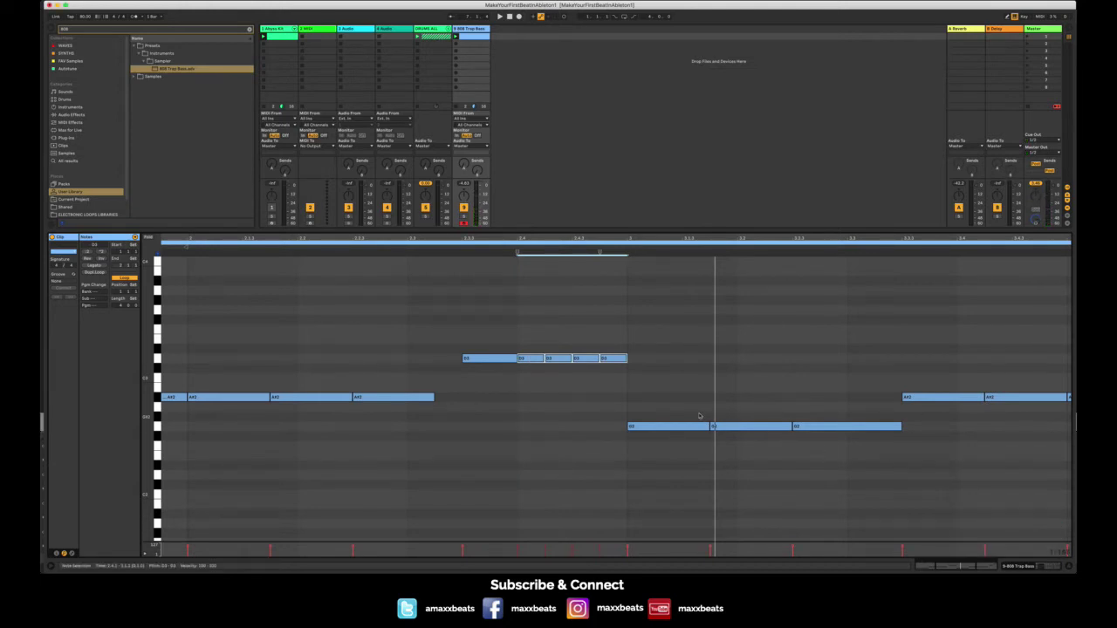
right_click(1057, 555)
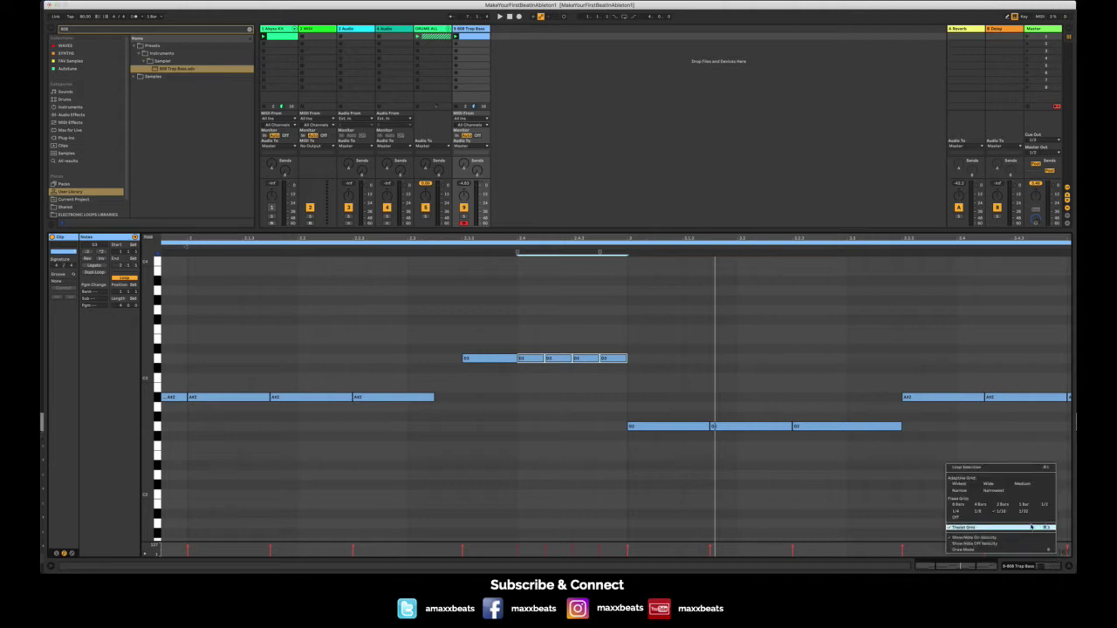
left_click(1030, 527)
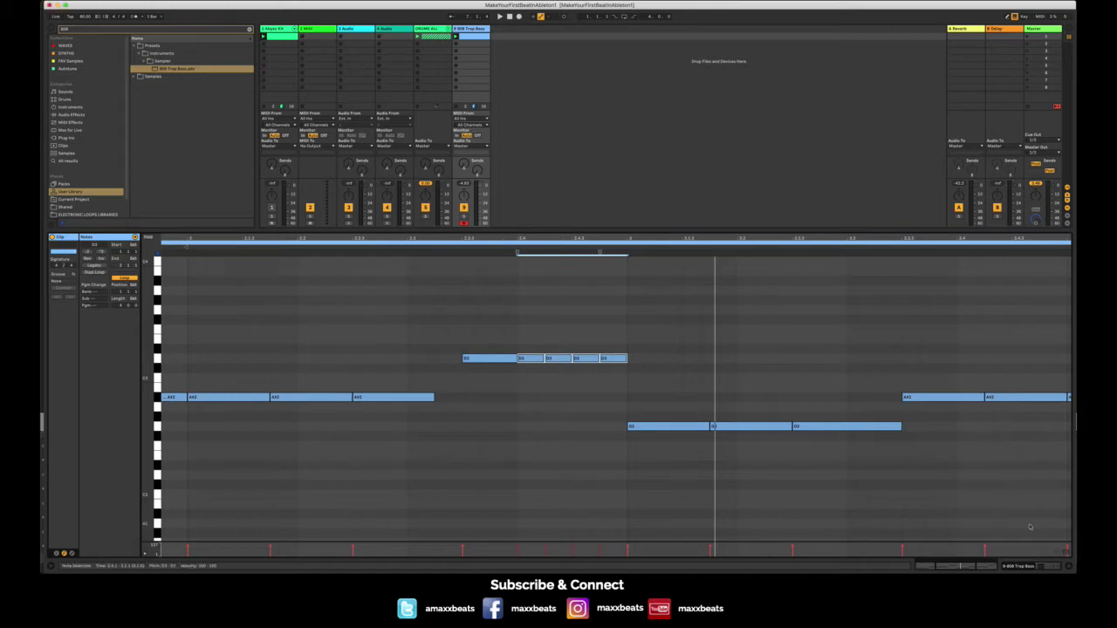
- Set the grid to 1/32, shorten the D3 note at 2.4 to 1/32, start the second short D3 right after it, and play the loop
right_click(1051, 549)
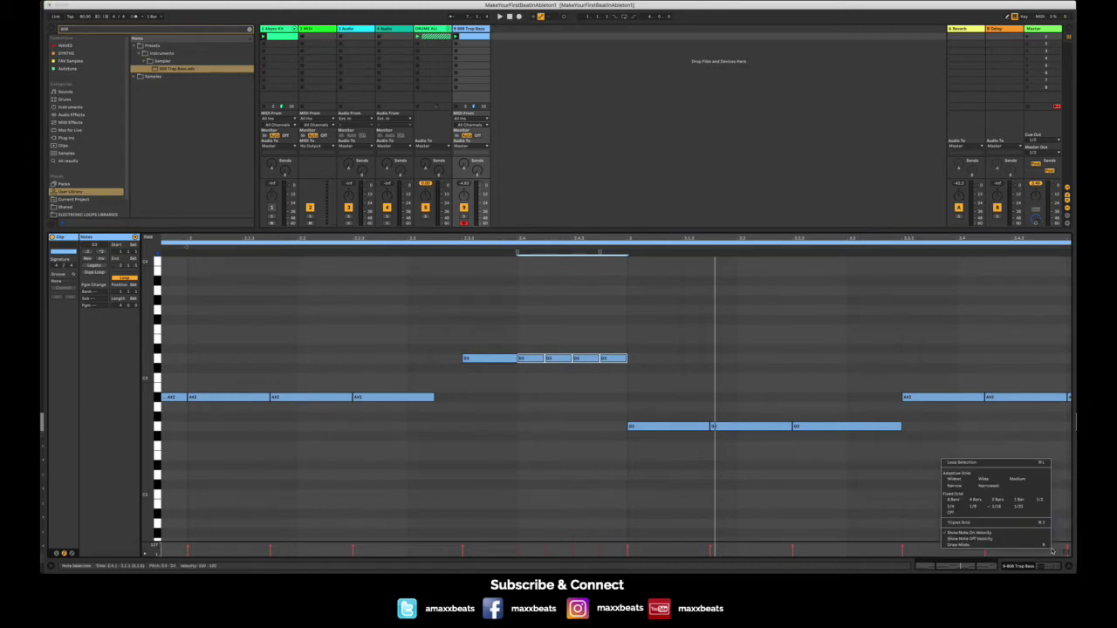
left_click(1027, 507)
left_click(543, 348)
left_click_drag(555, 349, 643, 368)
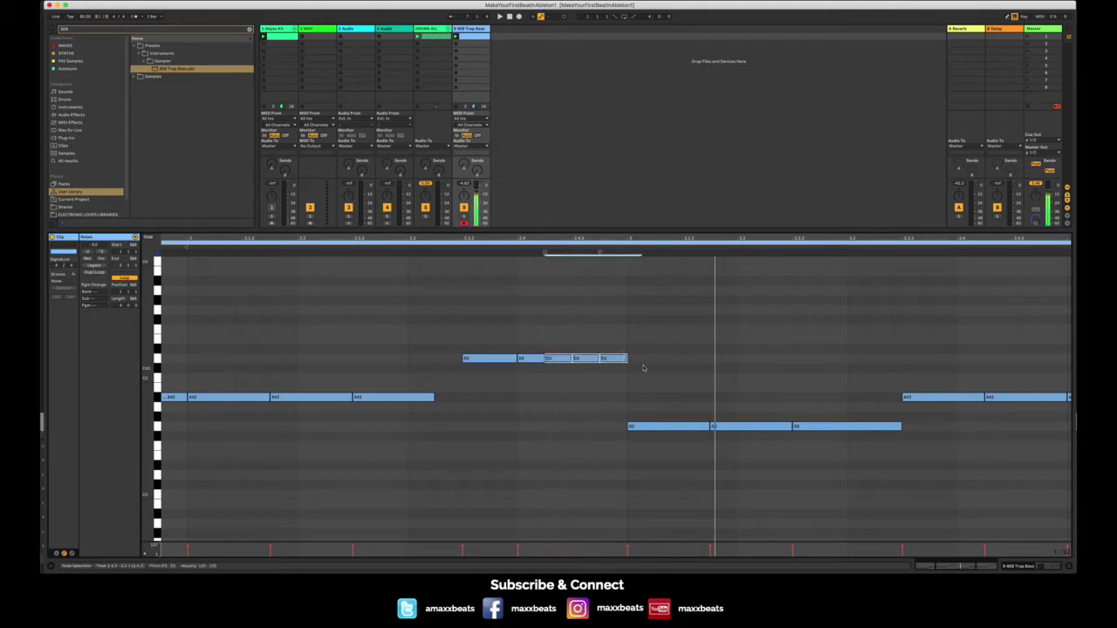
left_click_drag(530, 359, 551, 363)
double_click(443, 311)
left_click(445, 254)
left_click(442, 310)
key("Delete")
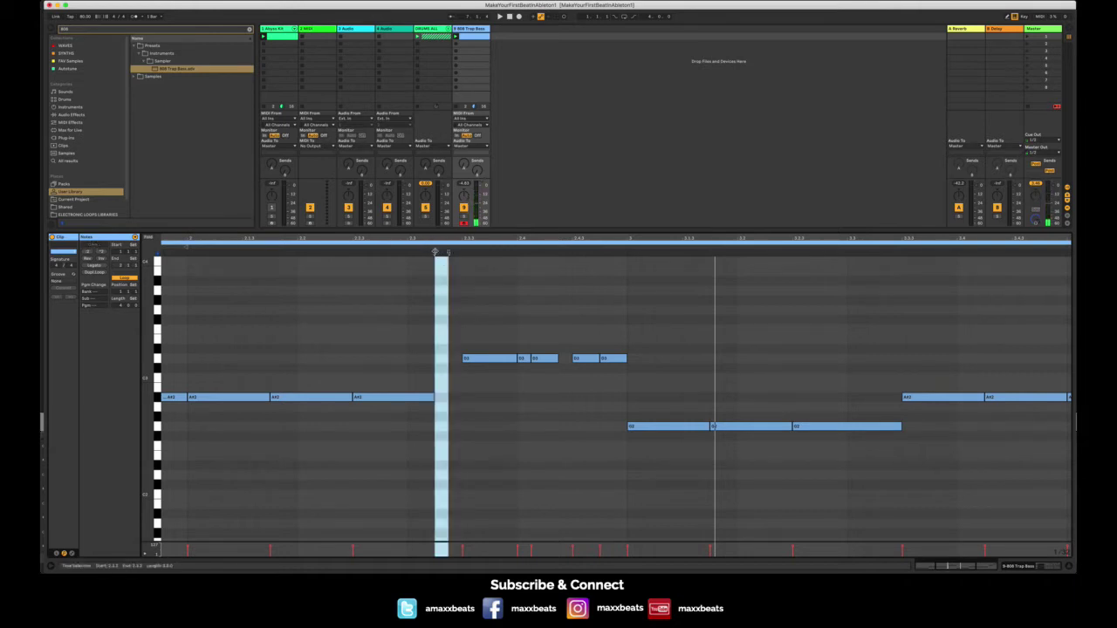
key("space")
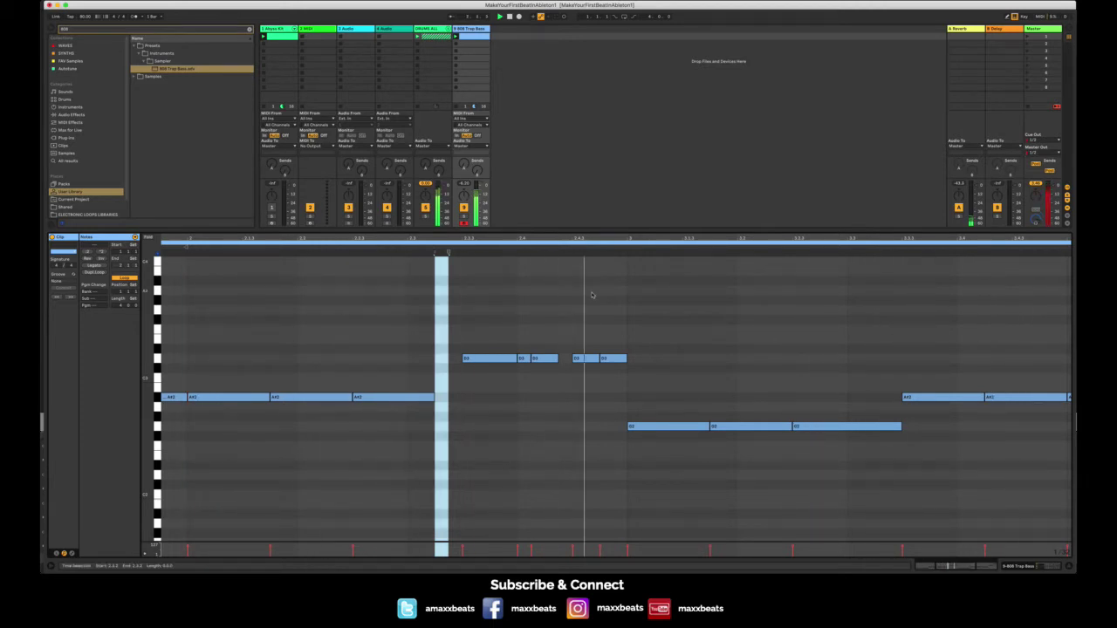
- Add another short D3 note so that three 1/32 notes run consecutively from 2.4, and check the roll in playback
left_click_drag(528, 359, 555, 361)
left_click(448, 307)
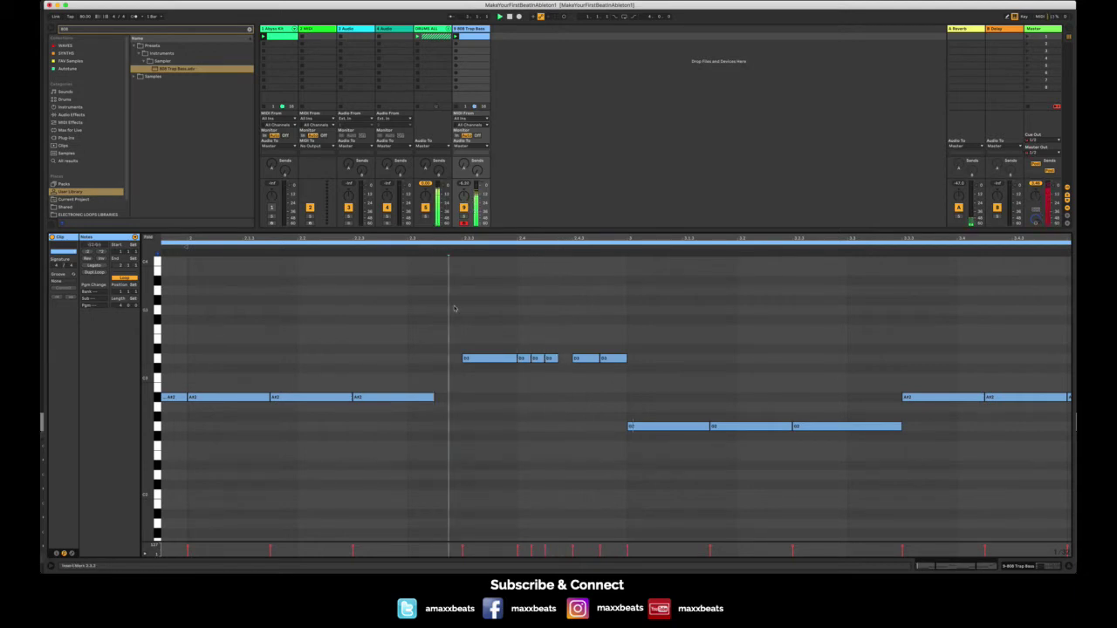
key("space")
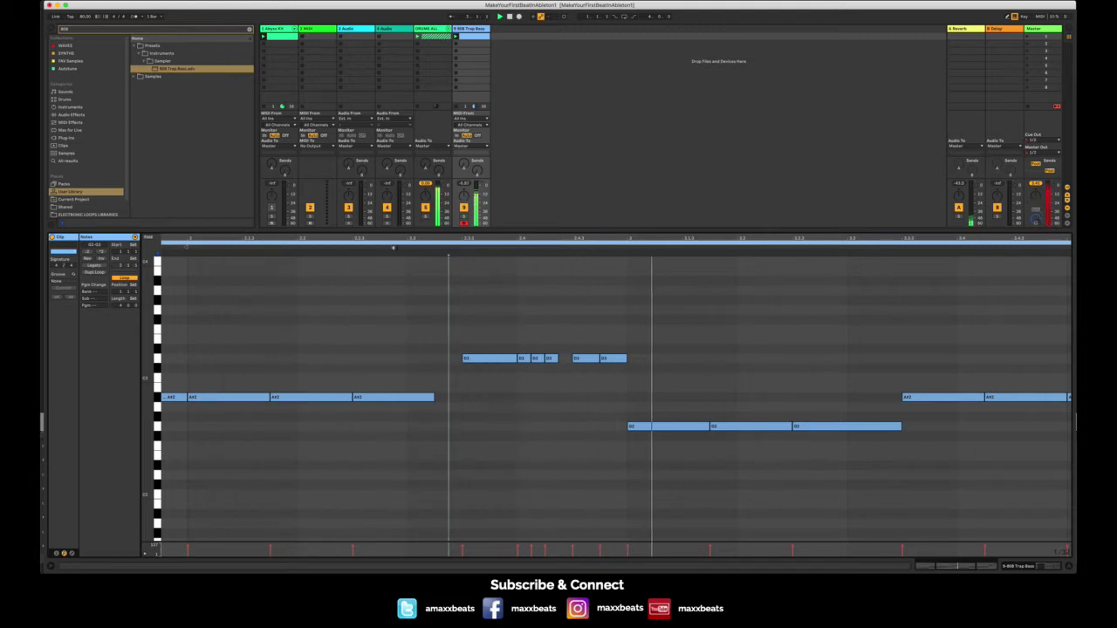
- Try shortening the last two D3 notes of bar 2 to 1/32 and play the loop
left_click_drag(551, 360, 608, 360)
key("space")
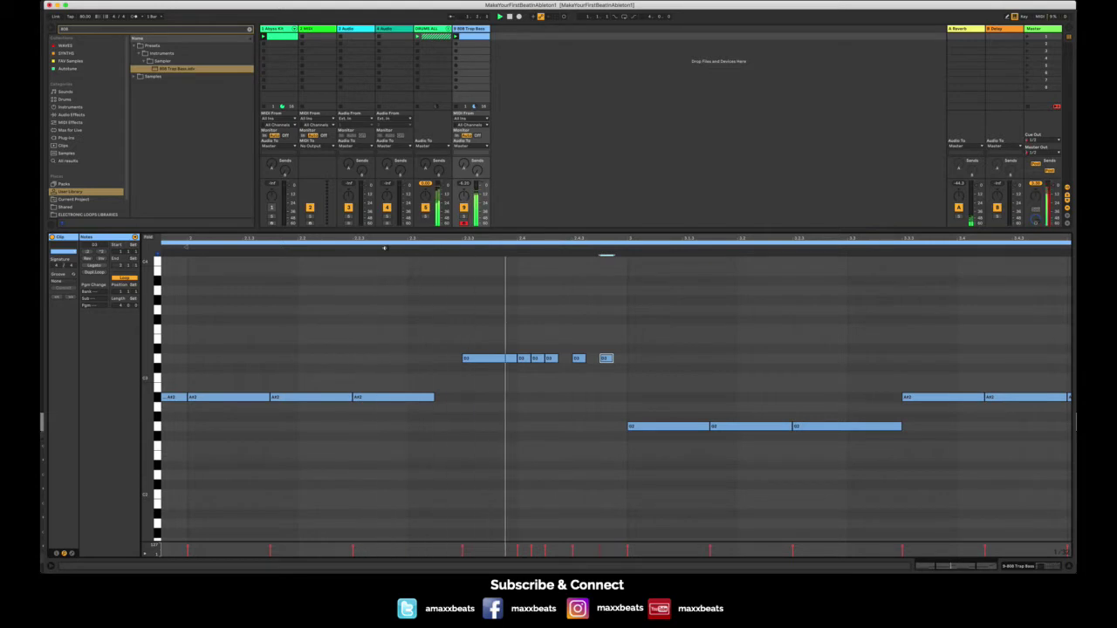
key("space")
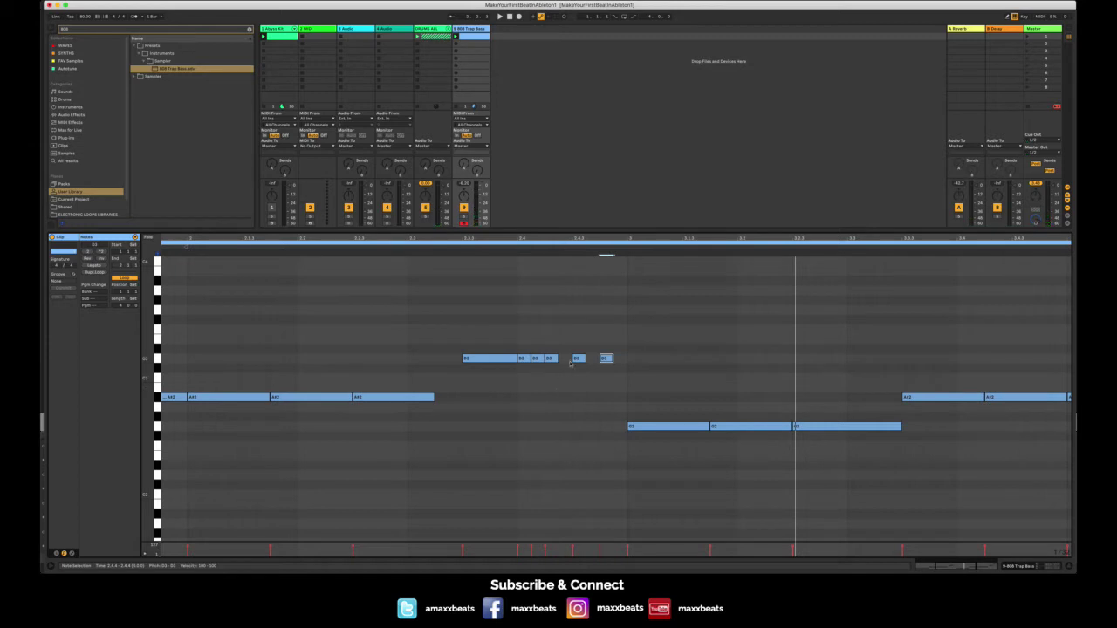
- Lengthen the last three short D3 notes of bar 2 to 1/16 so they run without gaps up to bar 3
left_click_drag(557, 359, 628, 358)
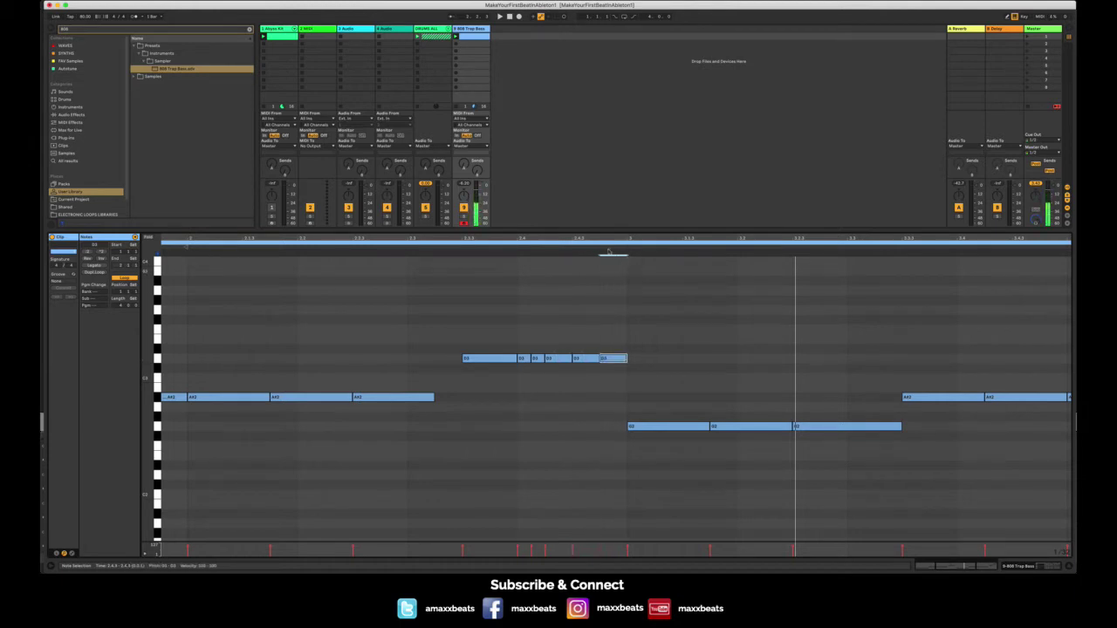
left_click_drag(604, 238, 604, 214)
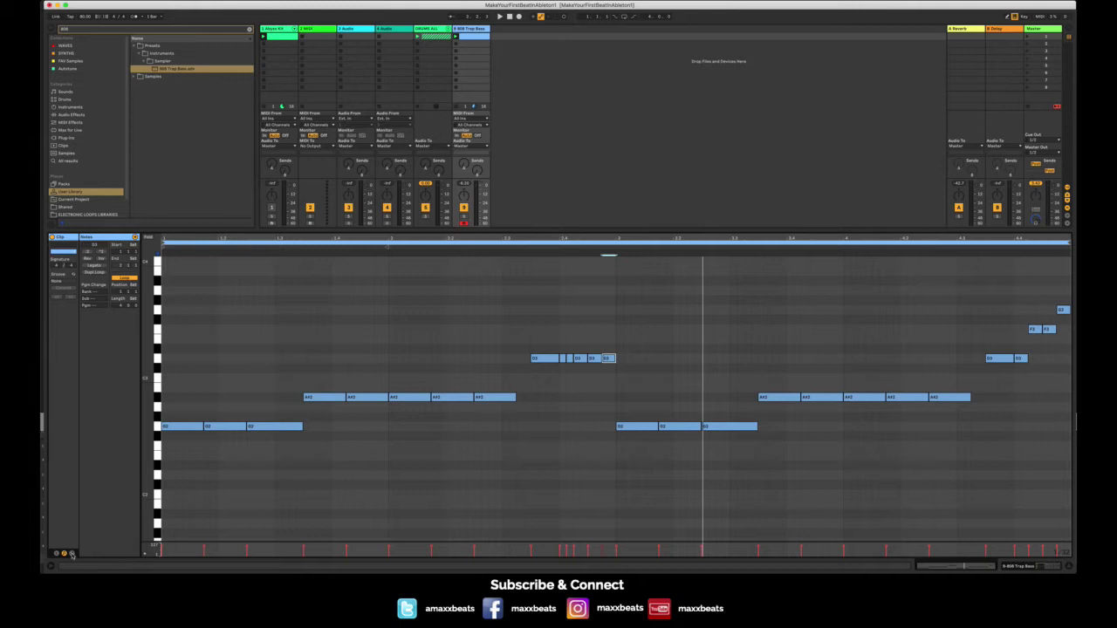
- Show the bass clip's envelopes and choose the 808 Trap Bass device's Transpose parameter for editing
left_click(73, 554)
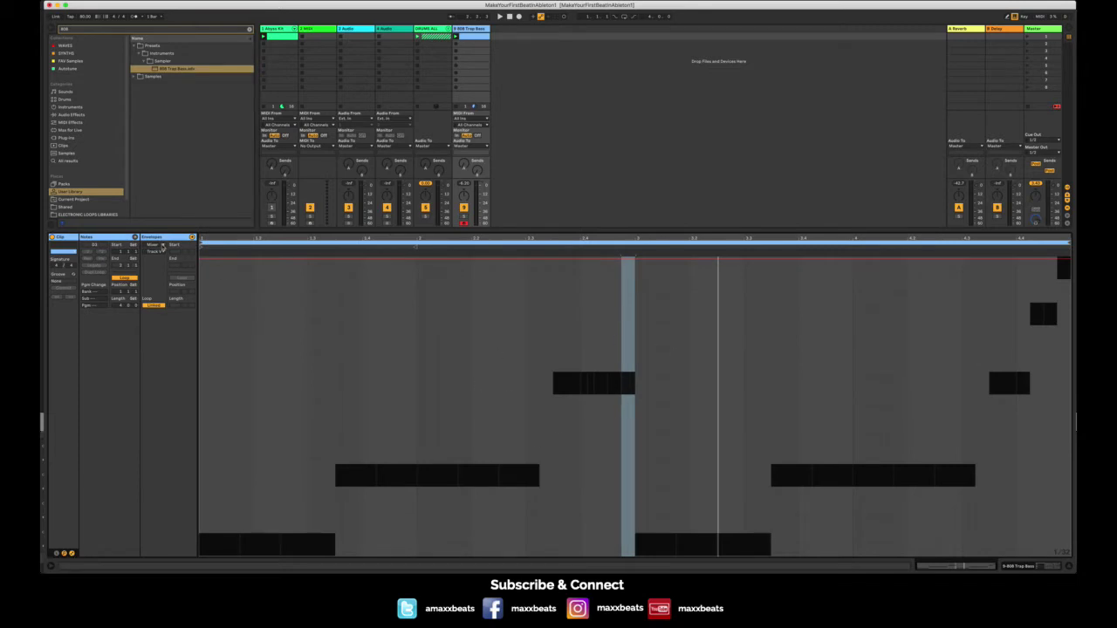
left_click(161, 246)
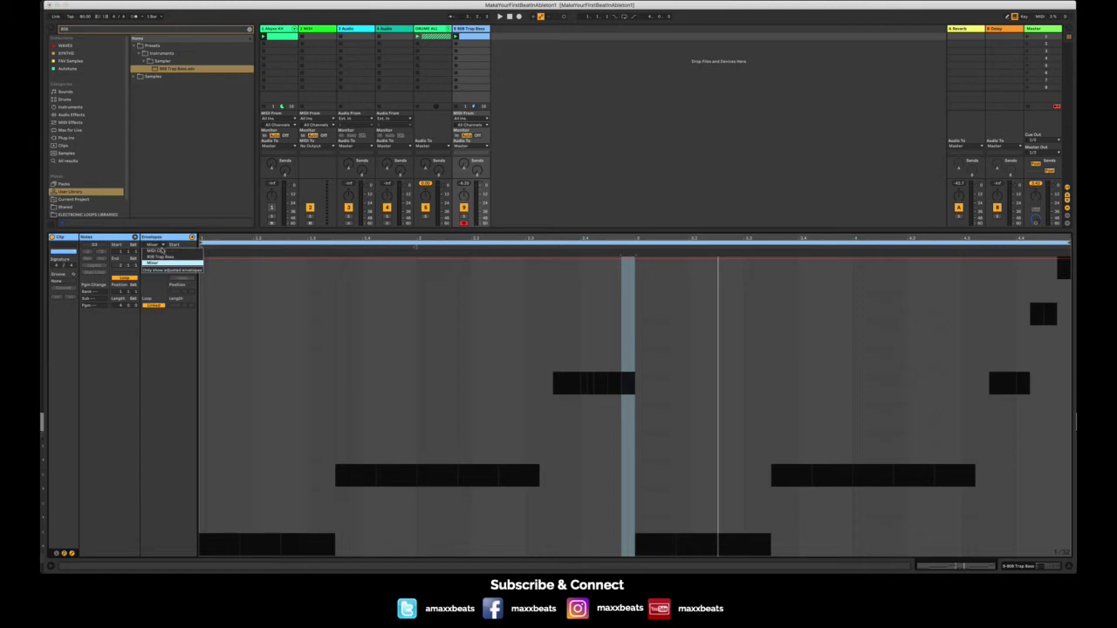
left_click(162, 257)
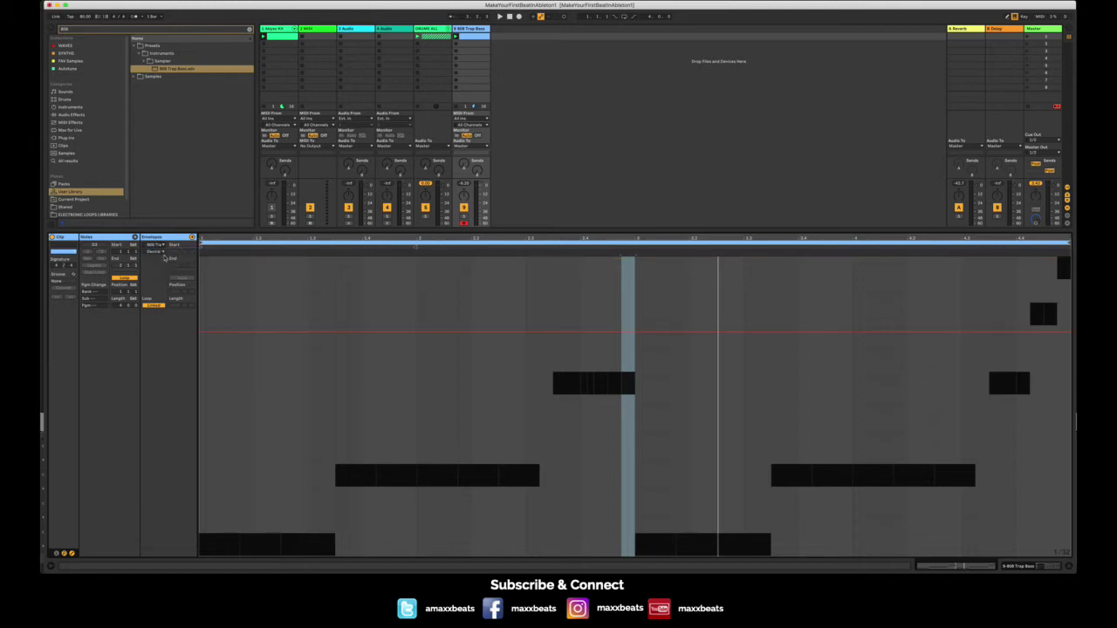
left_click(161, 252)
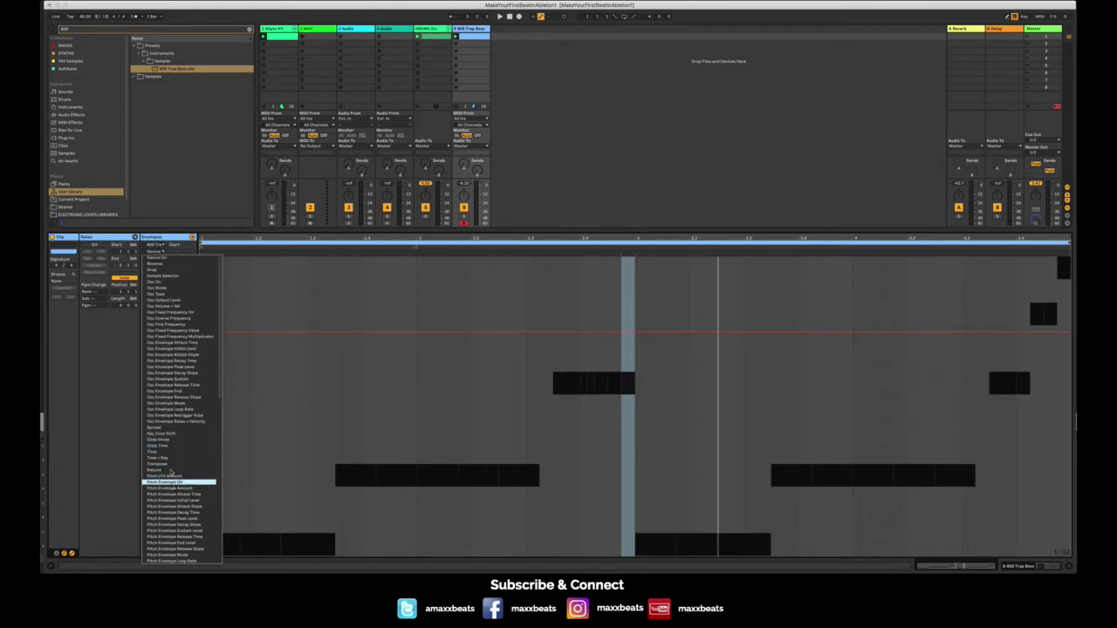
scroll(172, 408, "down", 10)
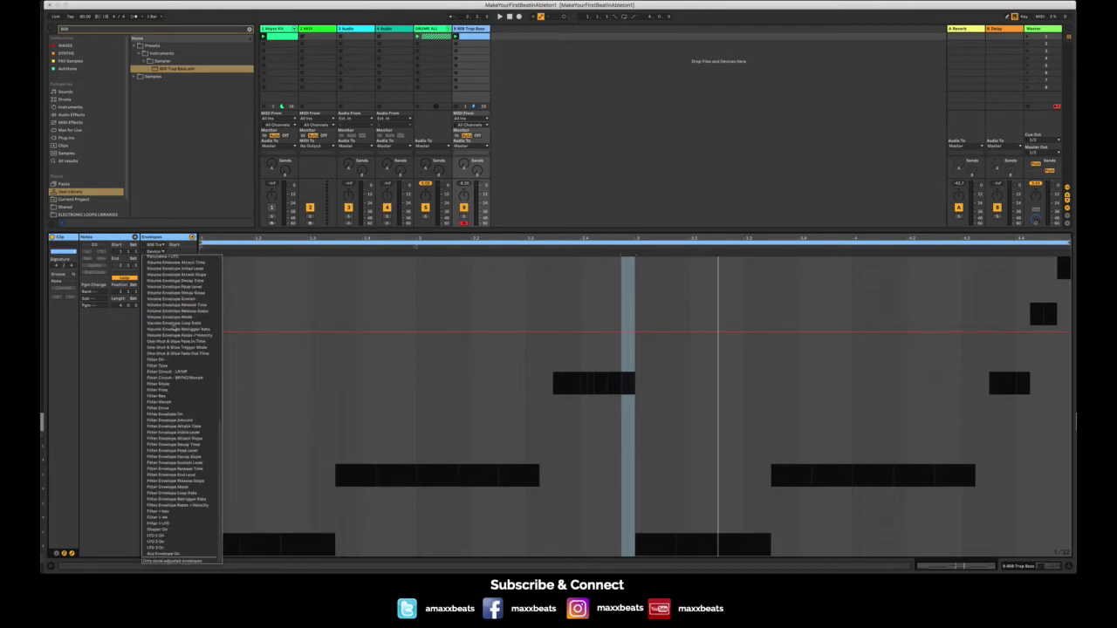
scroll(172, 409, "up", 10)
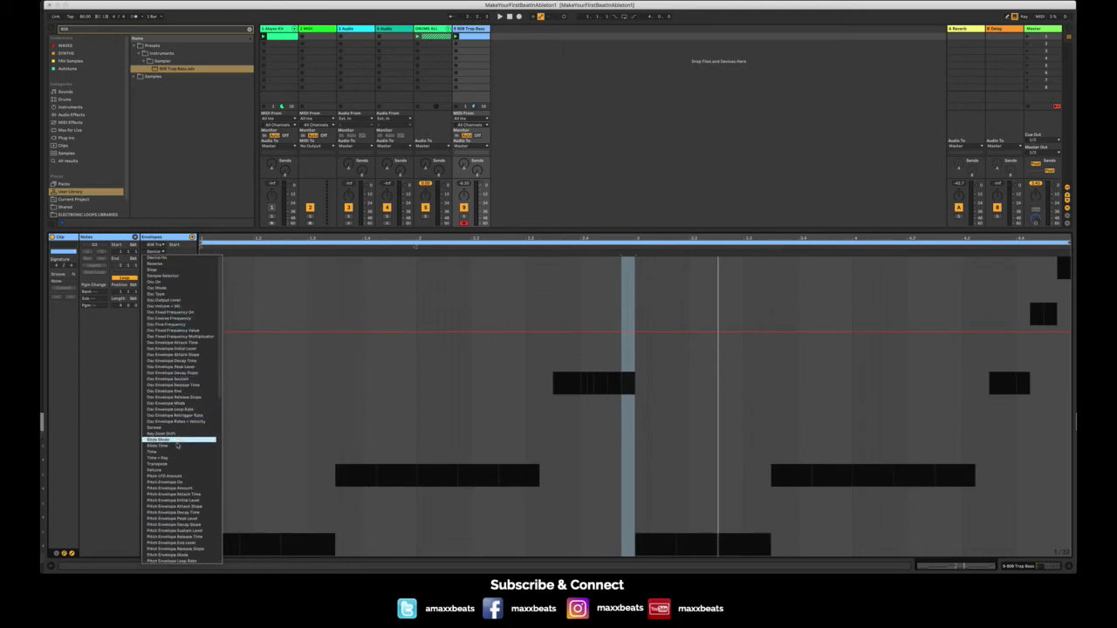
left_click(170, 463)
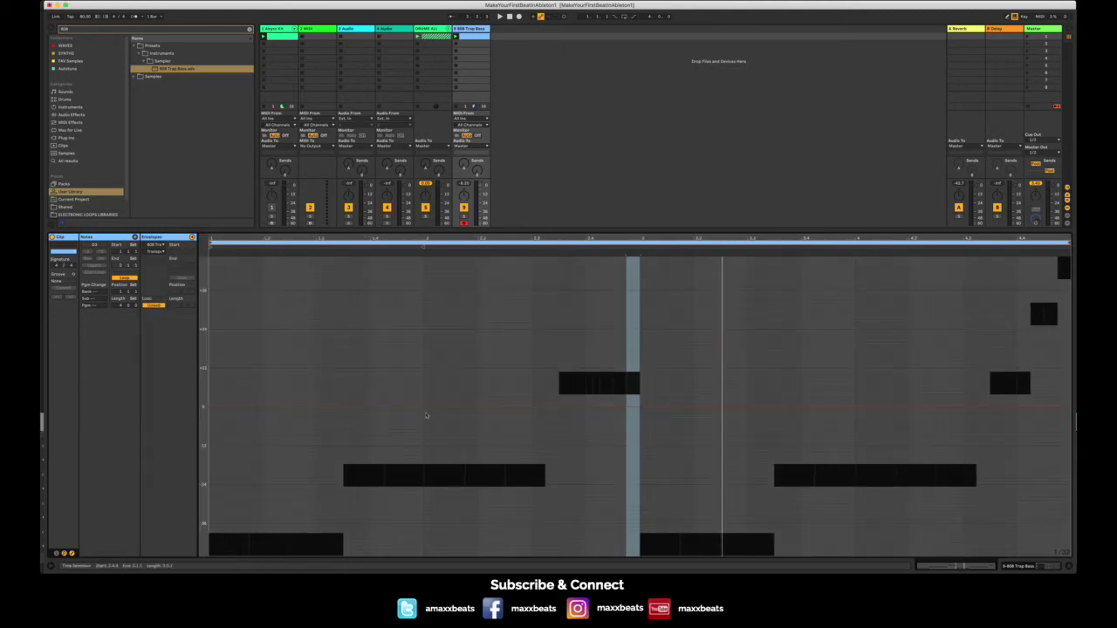
- Draw a V-shaped Transpose dip of about 29 semitones at the start of bar 3 and listen to it
key("space")
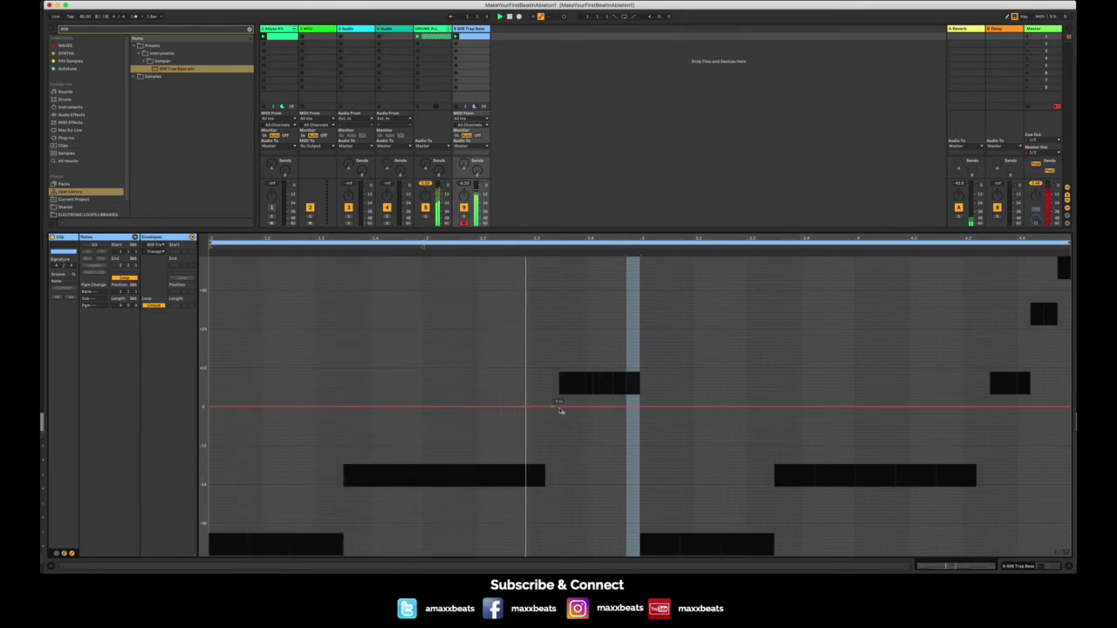
key("space")
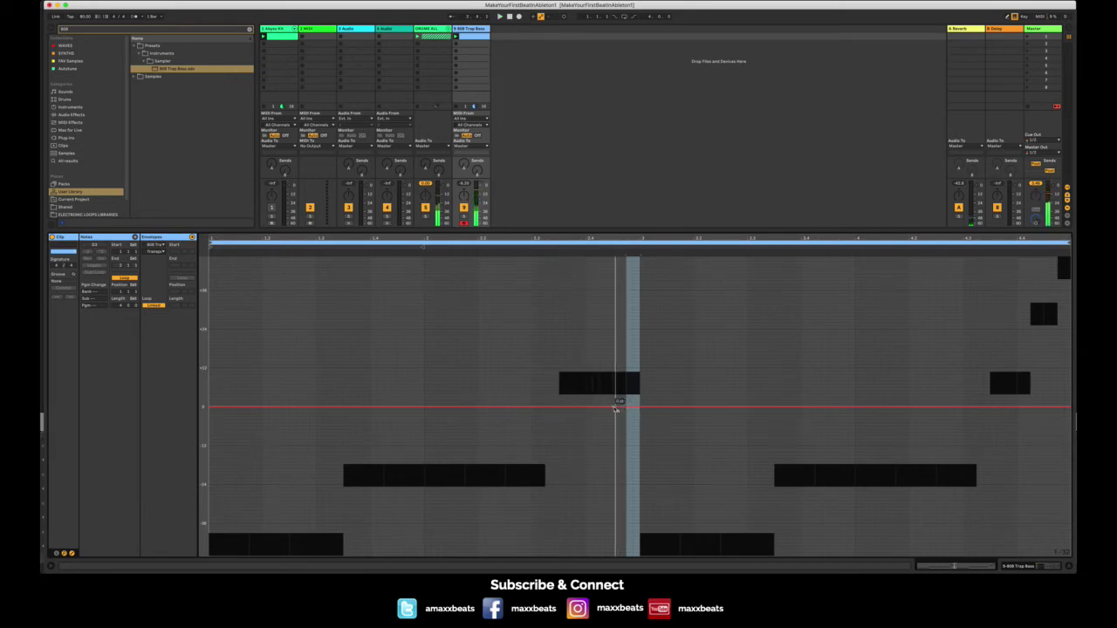
left_click(633, 408)
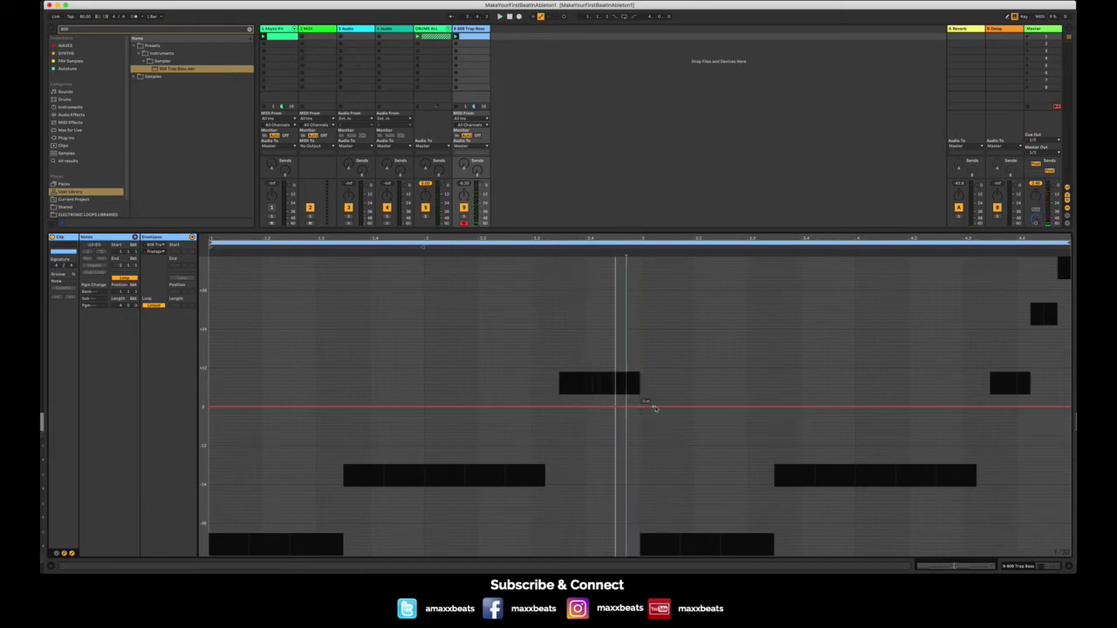
left_click_drag(639, 407, 639, 499)
left_click(571, 365)
key("space")
left_click(561, 347)
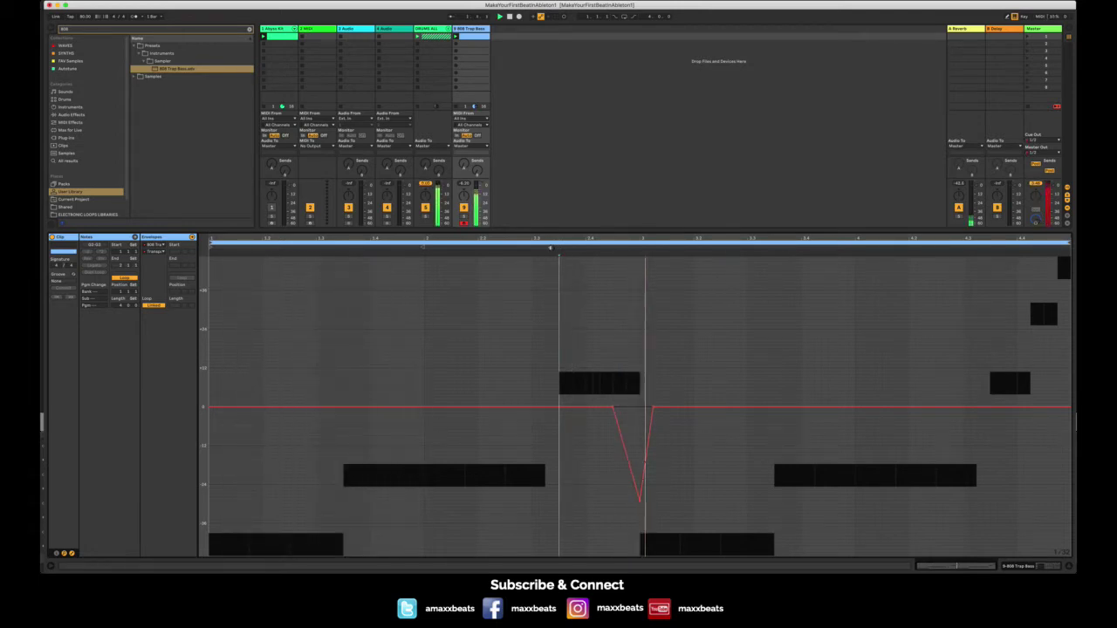
- Add a Transpose dip of about 28 semitones before bar 1's first A#2 note and one of 14 semitones at the end of bar 4's A#2 notes
left_click(452, 246)
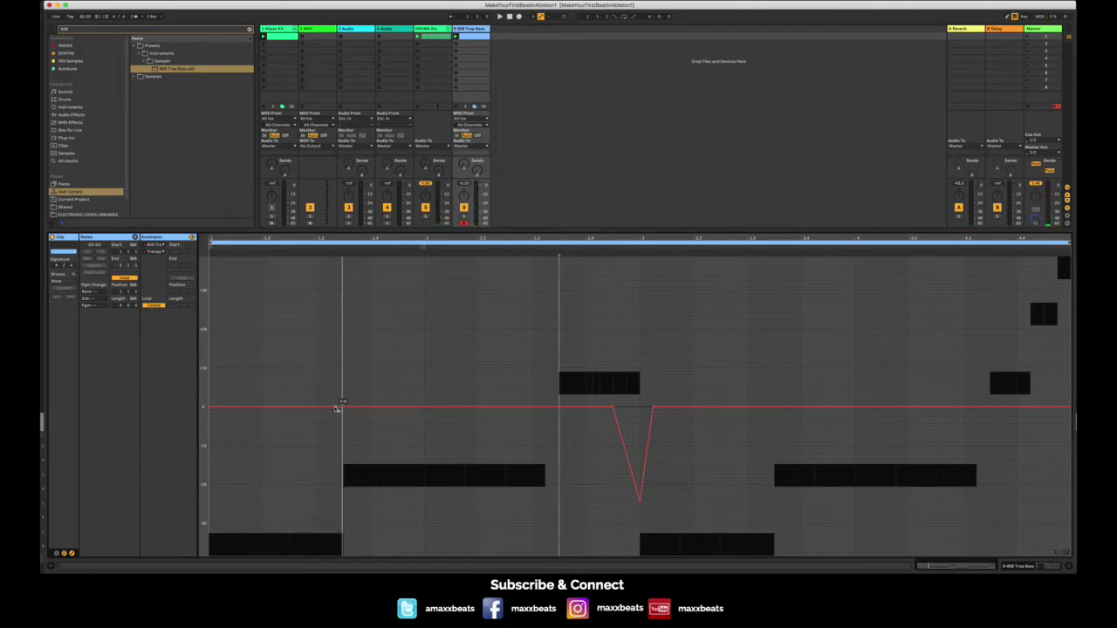
left_click_drag(337, 408, 337, 498)
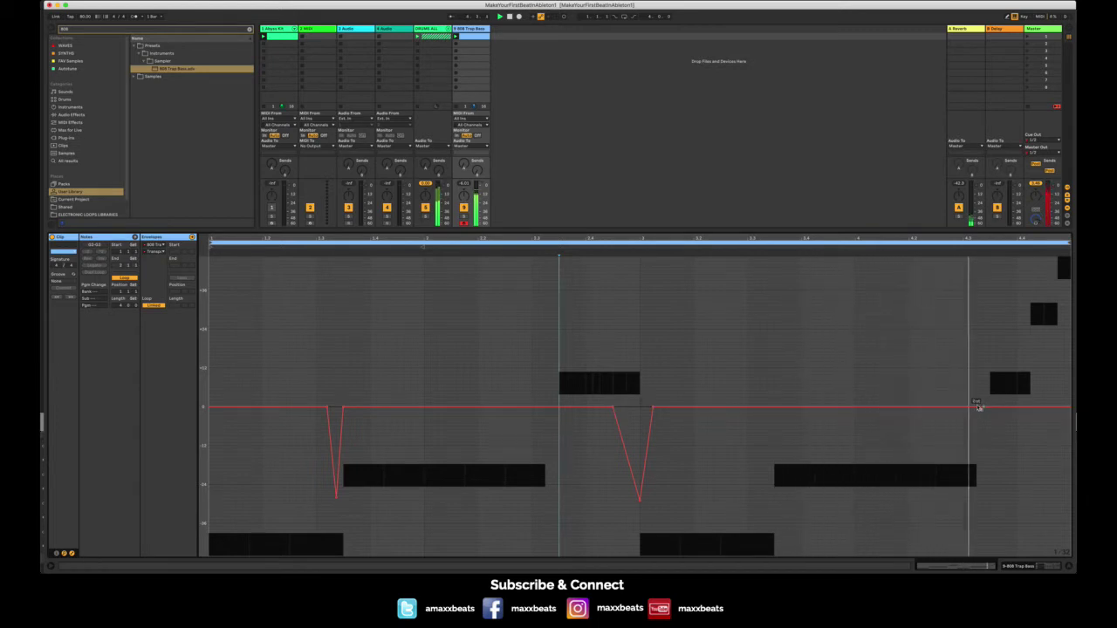
left_click_drag(978, 407, 975, 450)
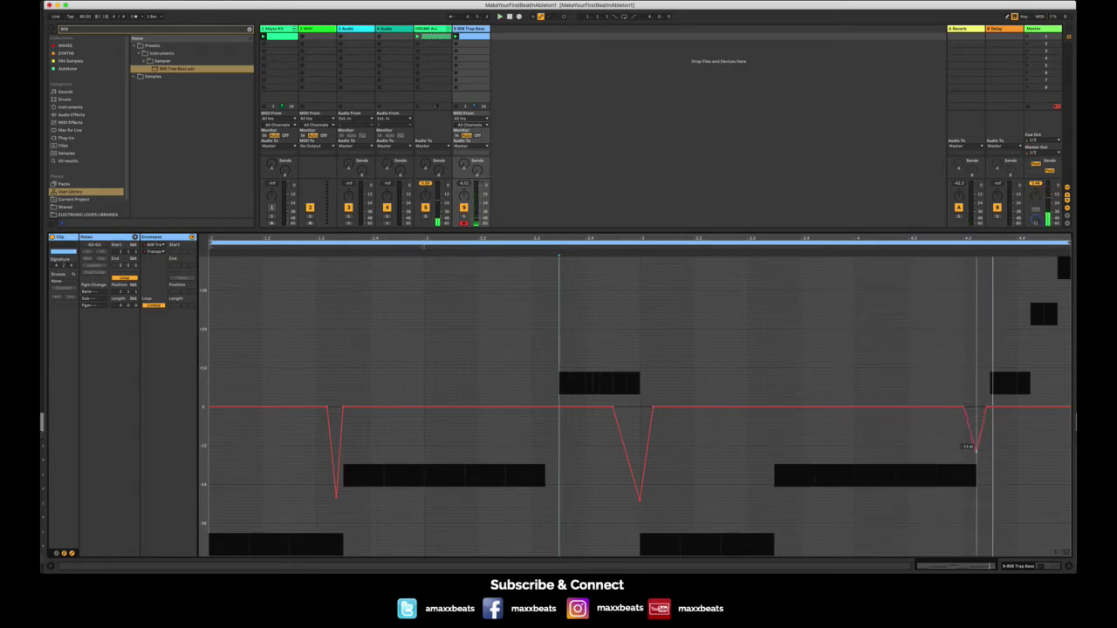
left_click(903, 426)
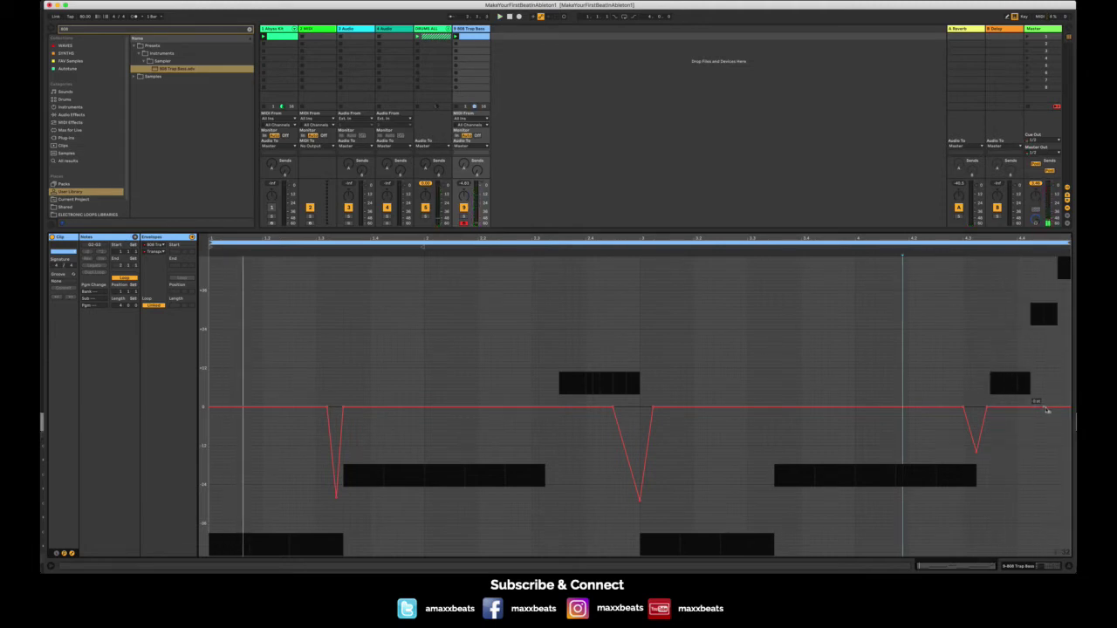
- Add an upward Transpose spike of about 13 semitones over the F3 notes near the end of bar 4 and play the loop
left_click_drag(1041, 408, 1041, 367)
key("space")
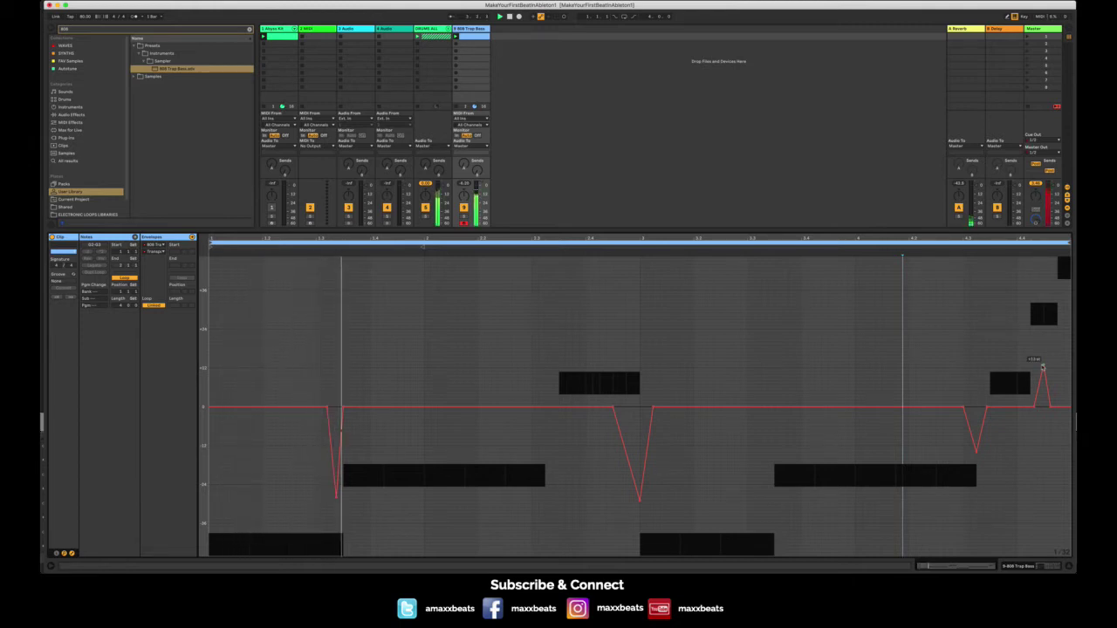
key("space")
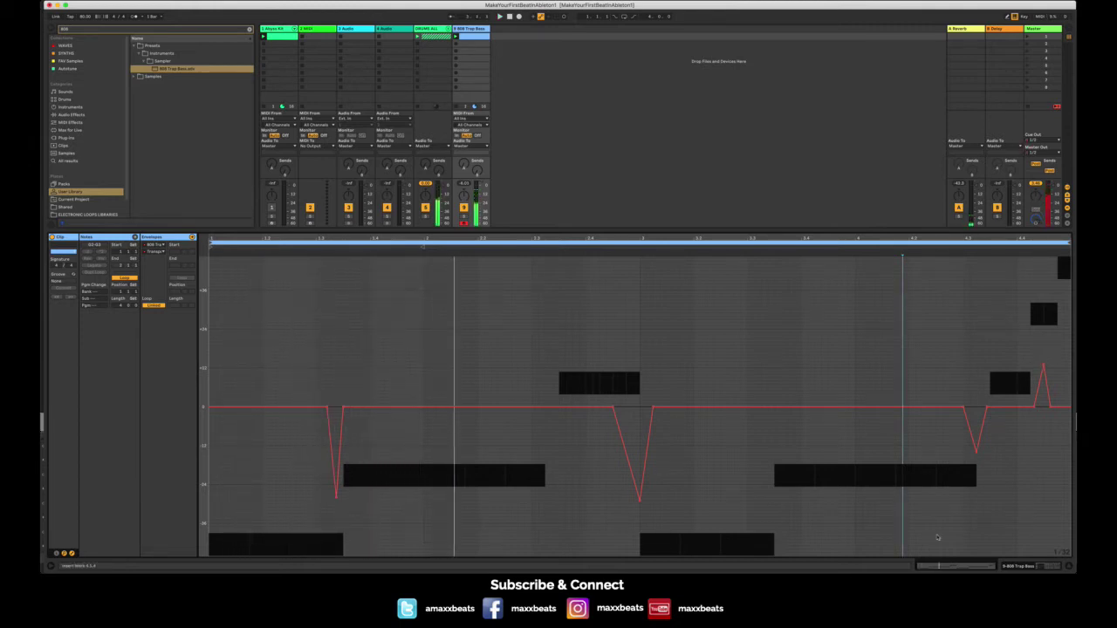
- Reduce the Transpose dip in bar 1 to -13 semitones while checking it in playback
left_click_drag(338, 497, 338, 473)
key("space")
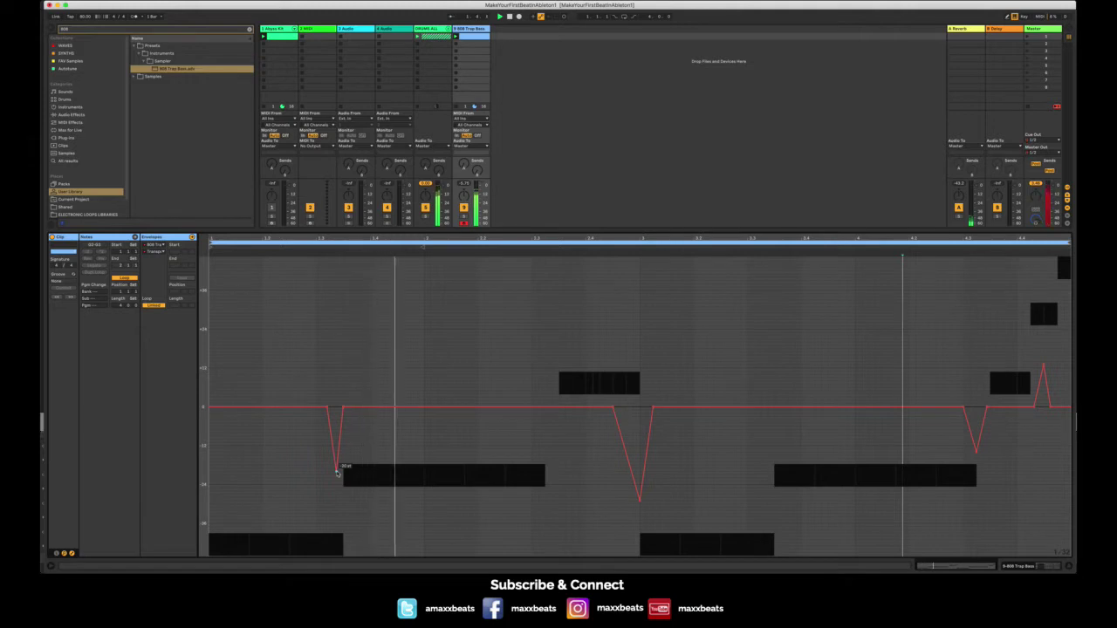
left_click_drag(338, 472, 338, 447)
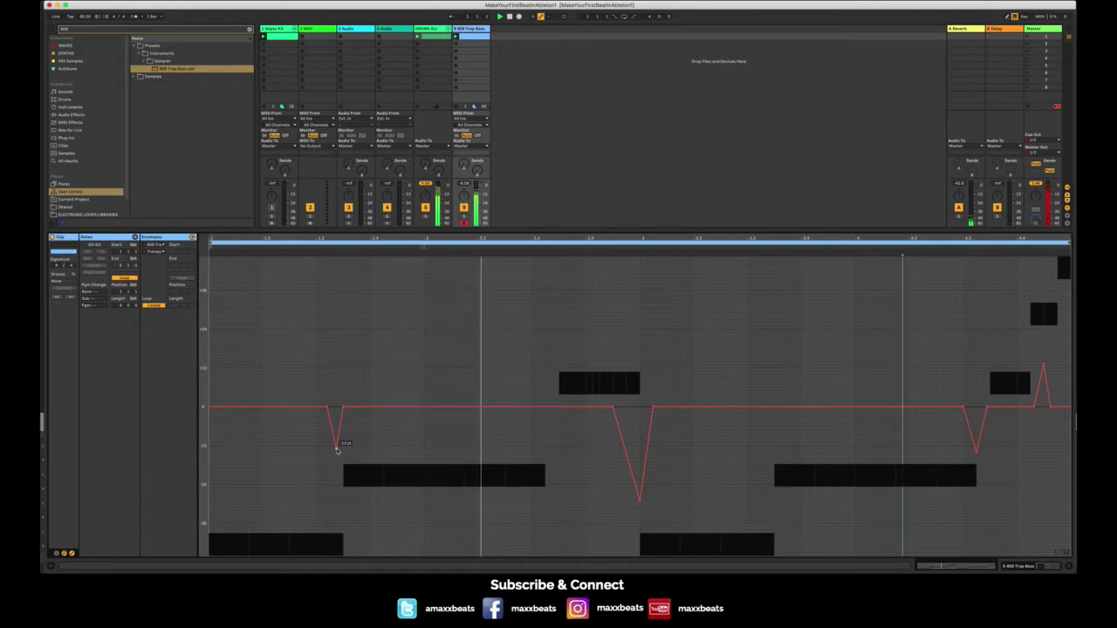
key("space")
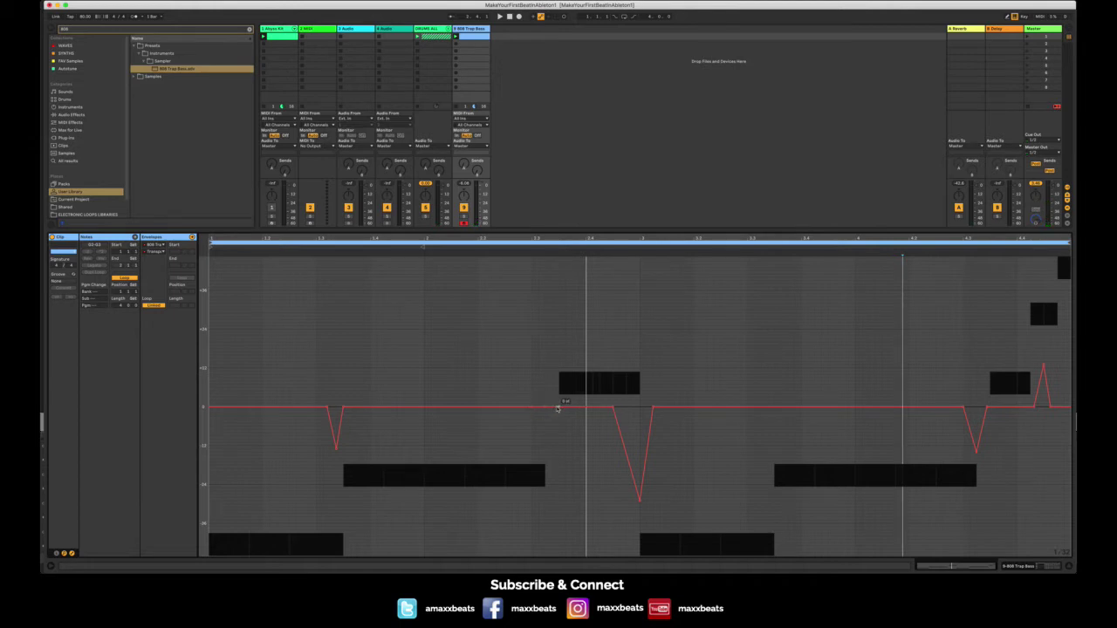
- Add a Transpose dip of about 15 semitones at the end of bar 2's A#2 notes and play the loop
left_click_drag(546, 407, 547, 451)
key("space")
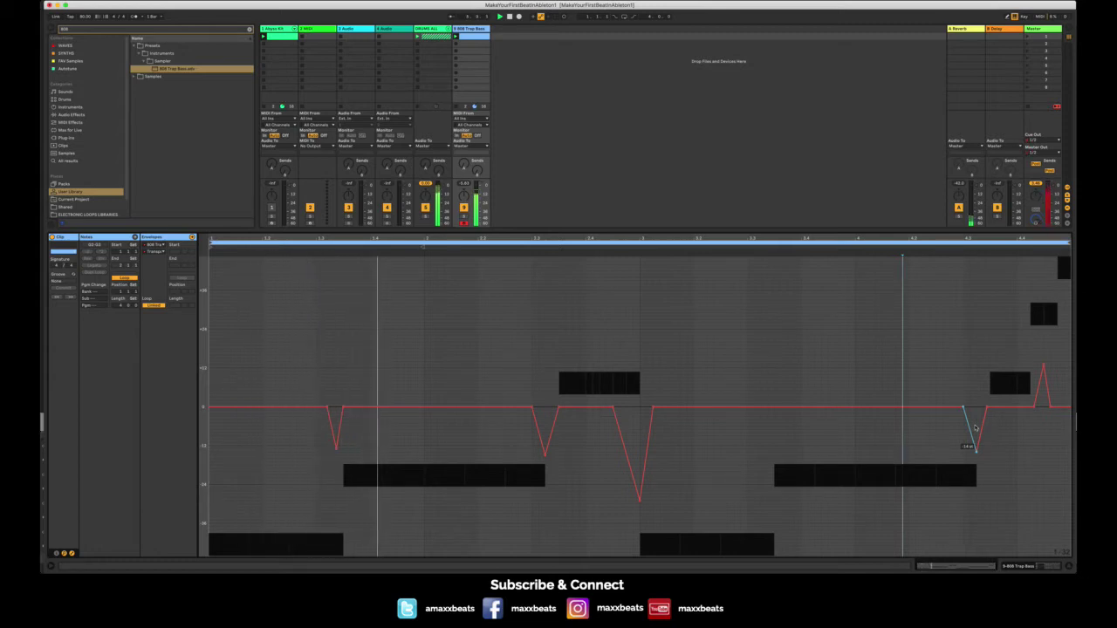
key("space")
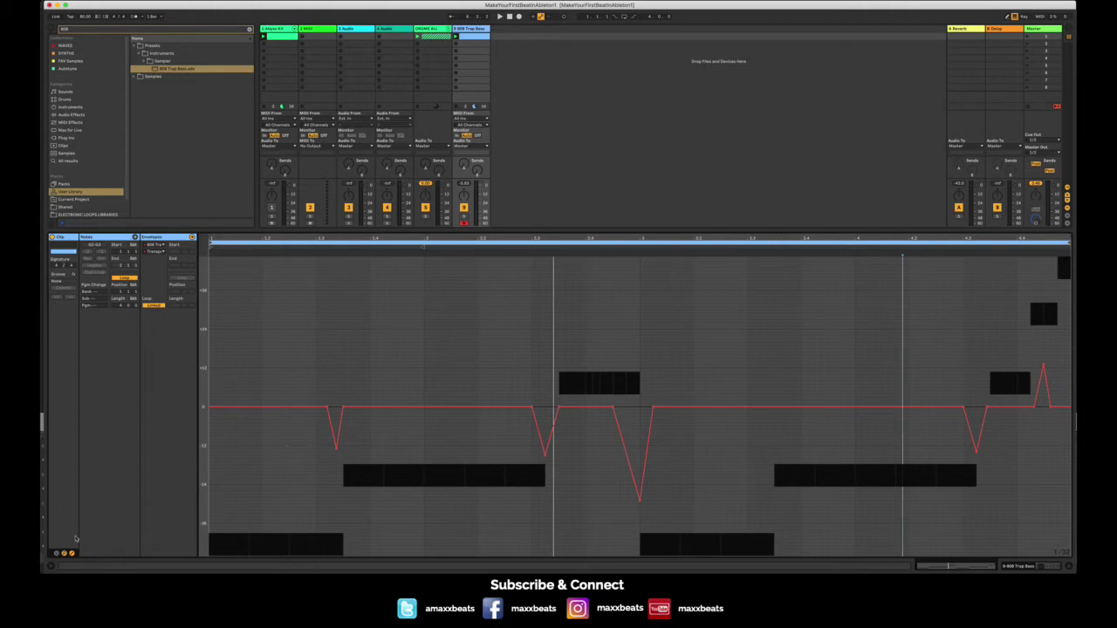
- Hide the clip's envelopes and the clip detail view, and select the empty 2 MIDI track
left_click(72, 553)
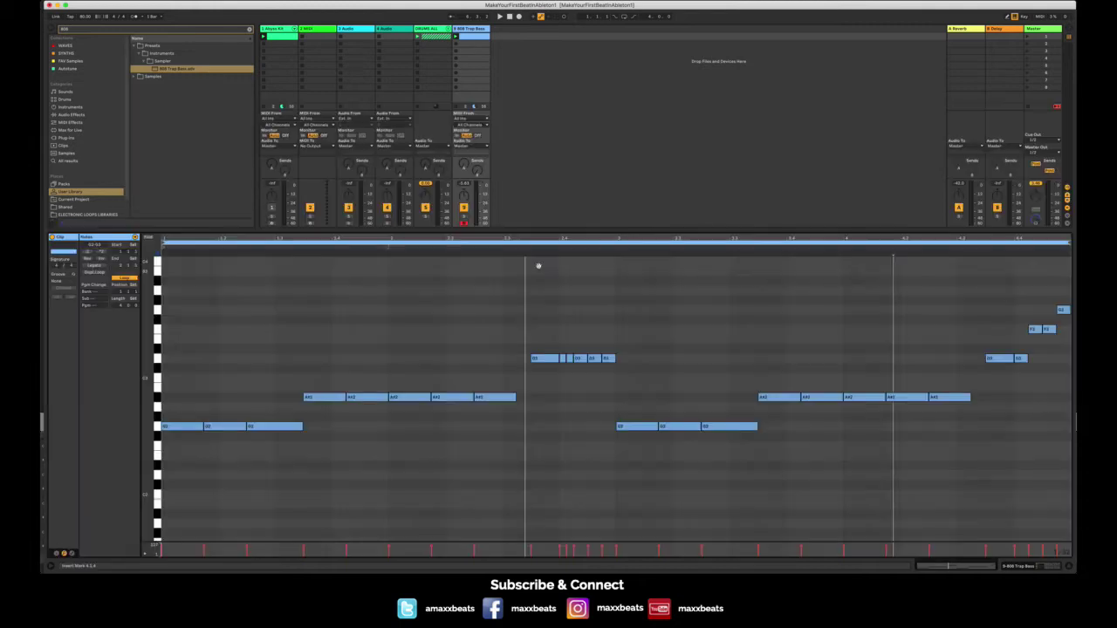
key("super+alt+l")
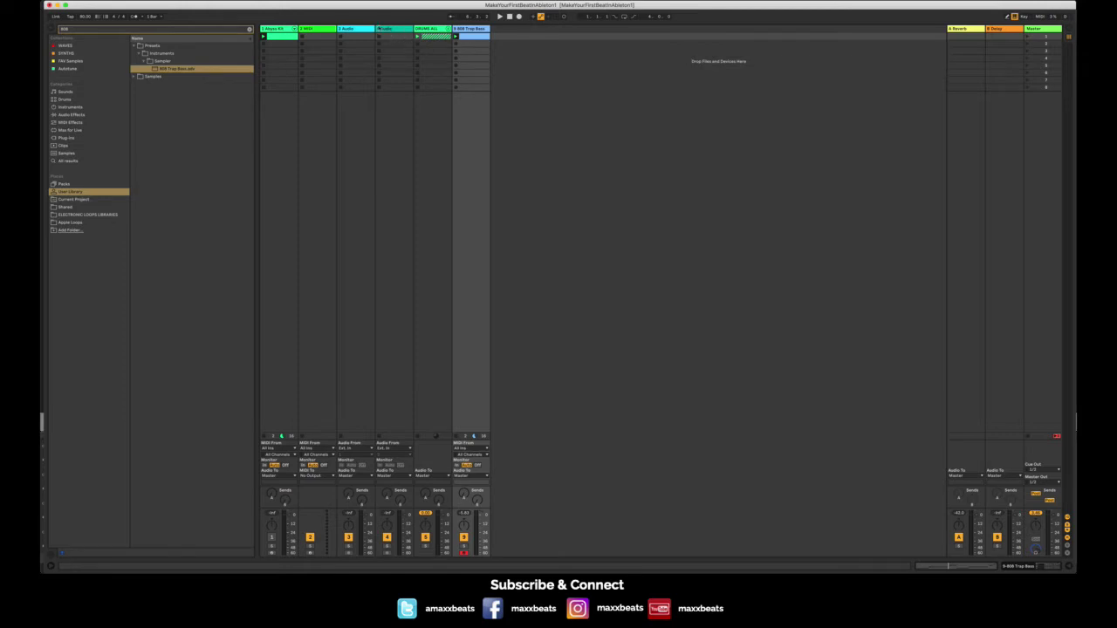
left_click(321, 28)
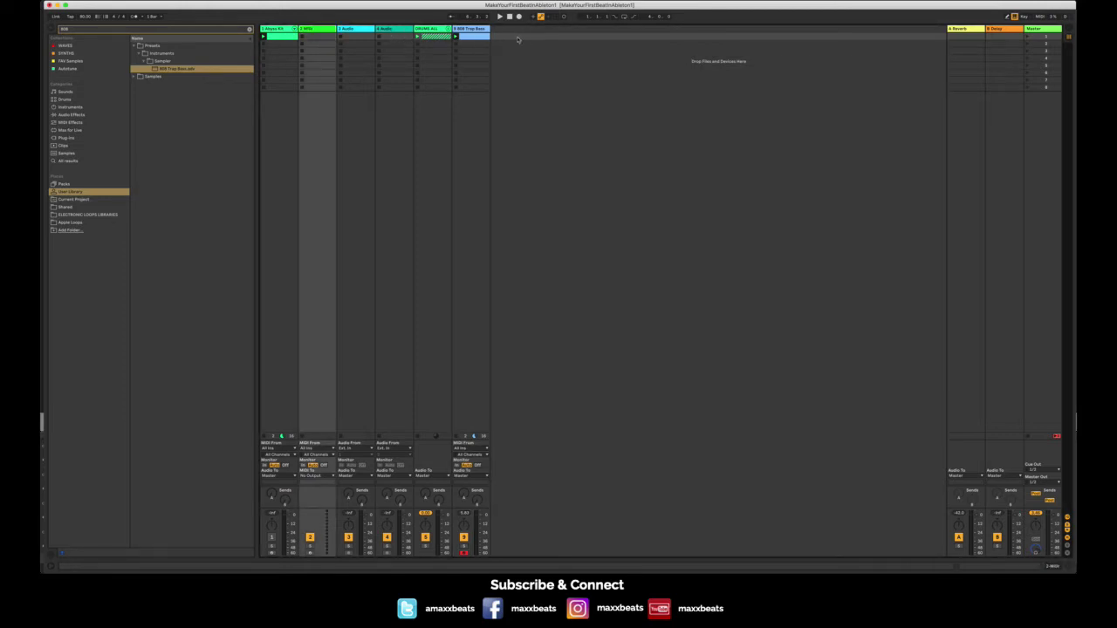
- Load the Xpand!2_x64 instrument from the AIR Music Technology Audio Units onto the empty 2 MIDI track
left_click(315, 29)
left_click(249, 30)
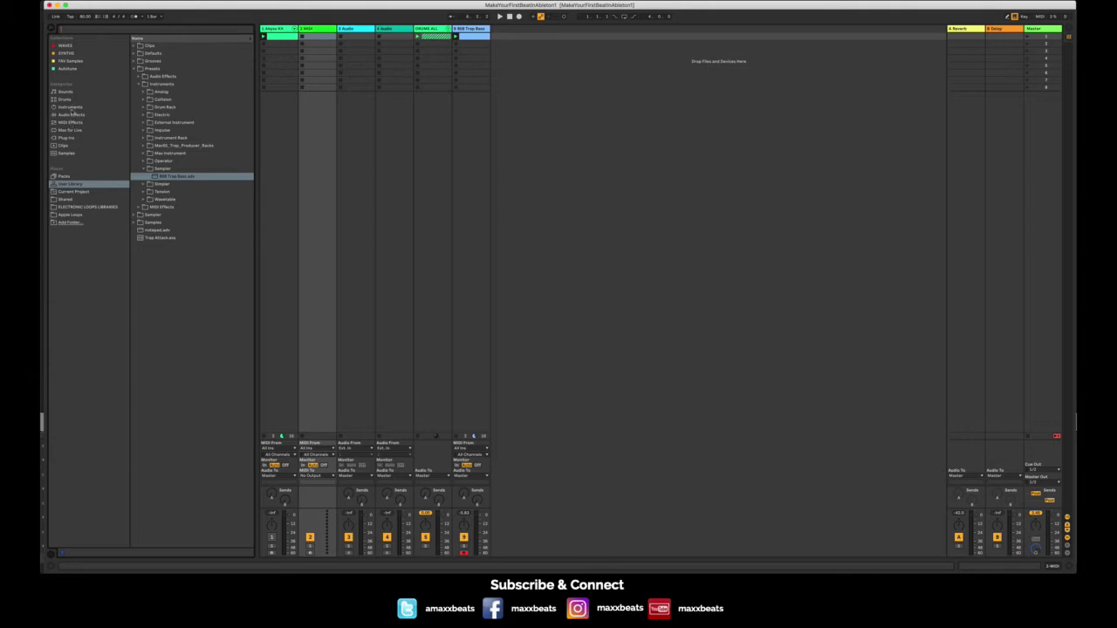
left_click(71, 107)
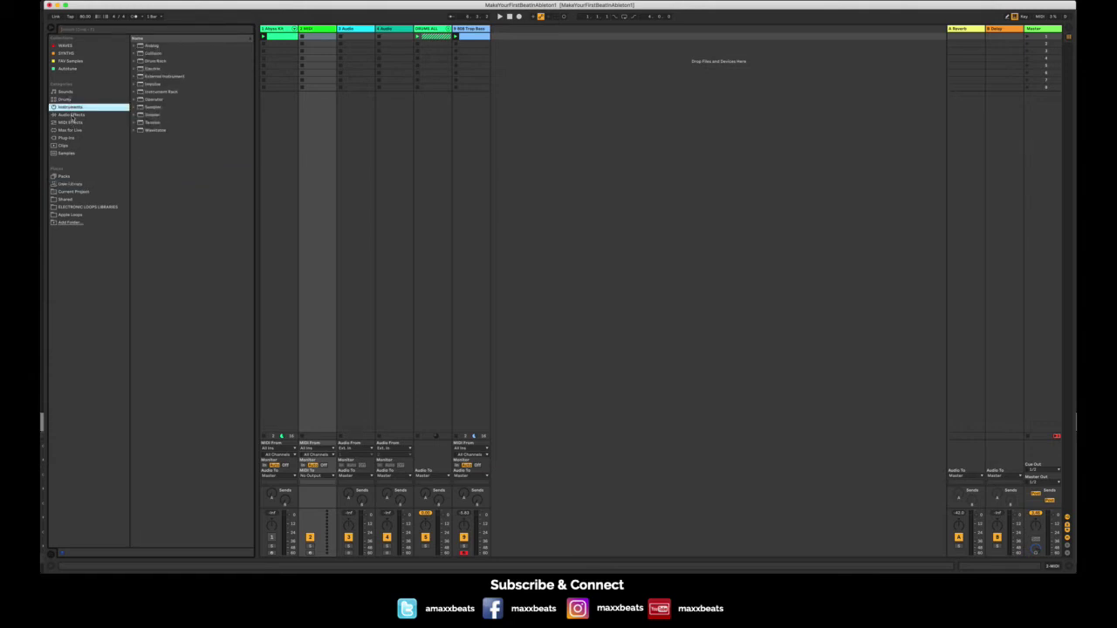
left_click(72, 137)
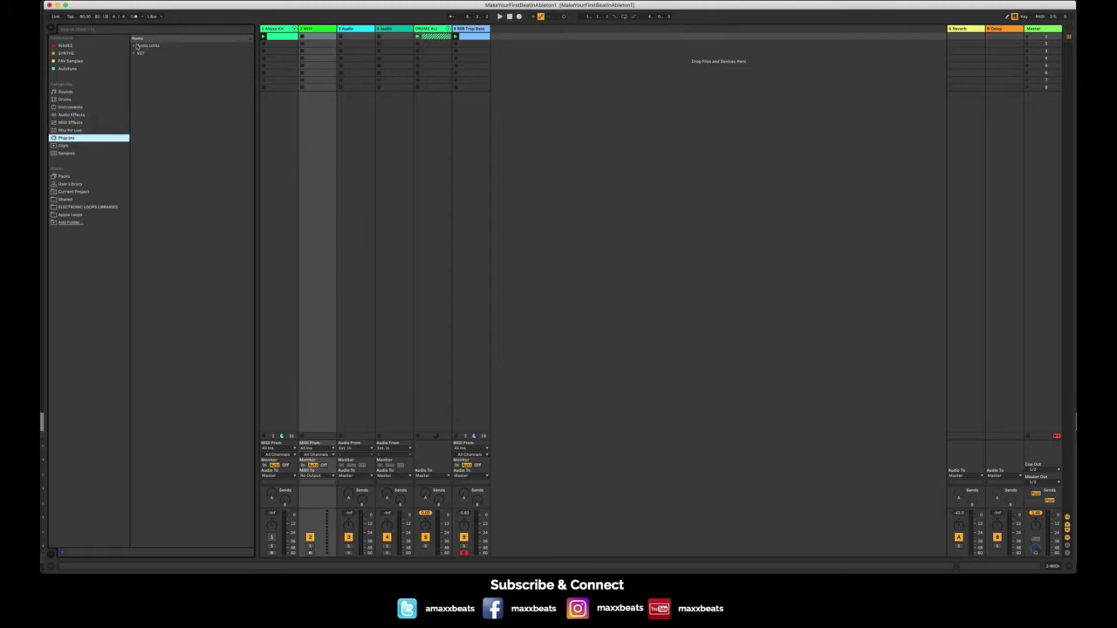
left_click(135, 46)
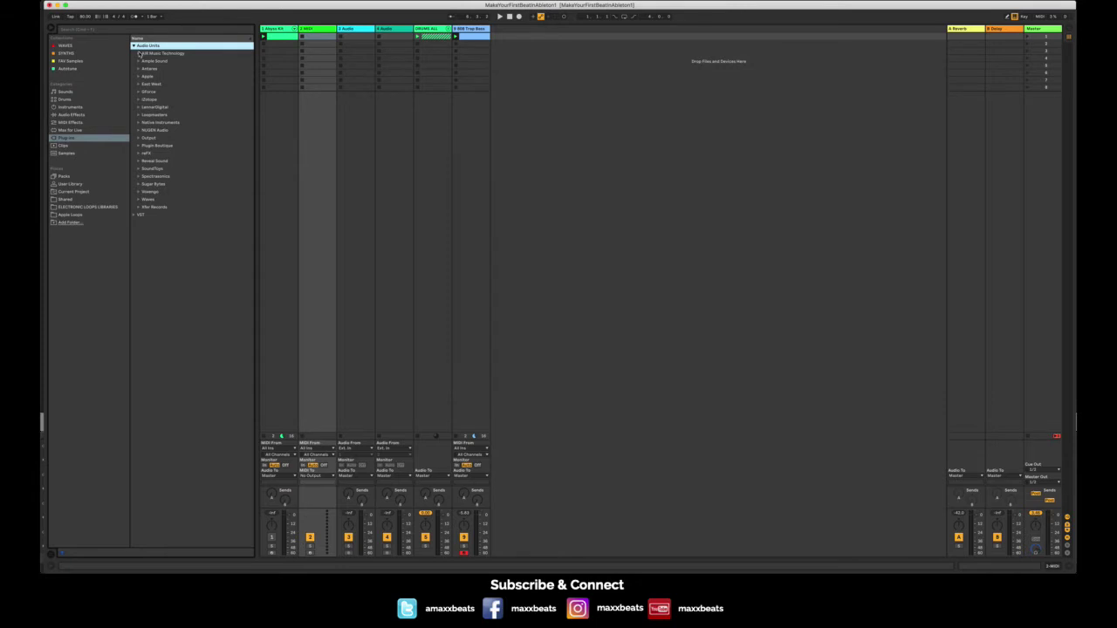
left_click(138, 53)
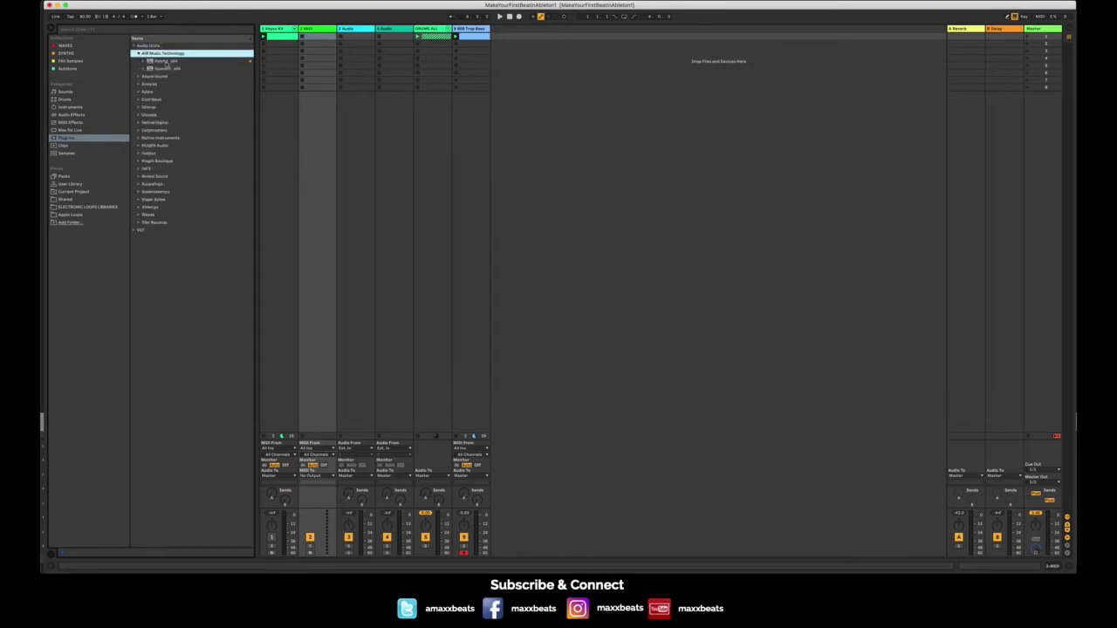
left_click(167, 68)
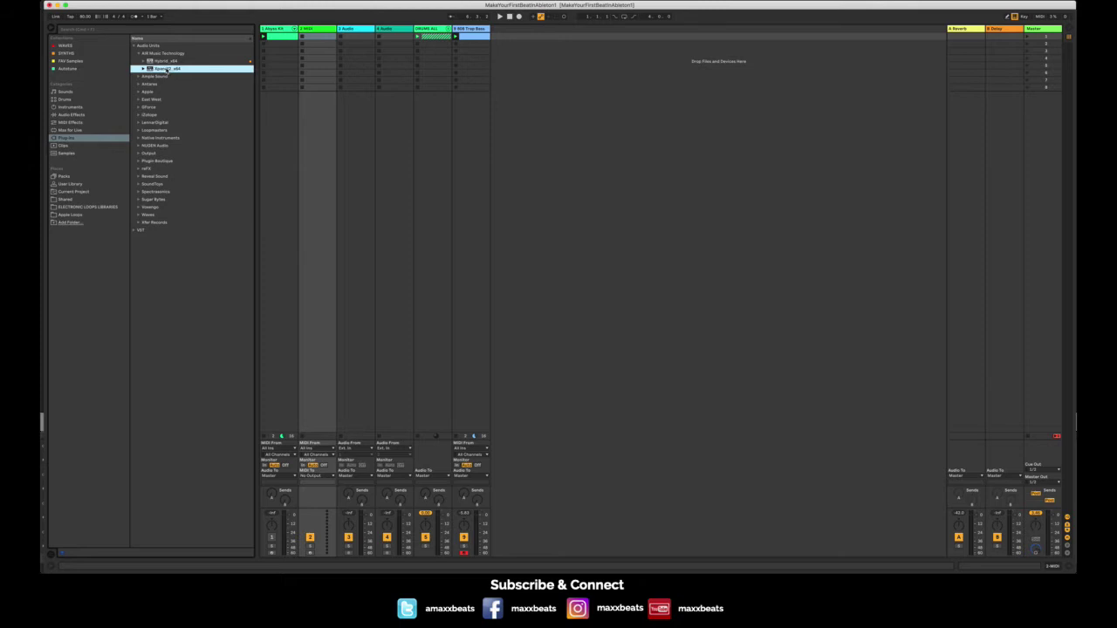
double_click(319, 28)
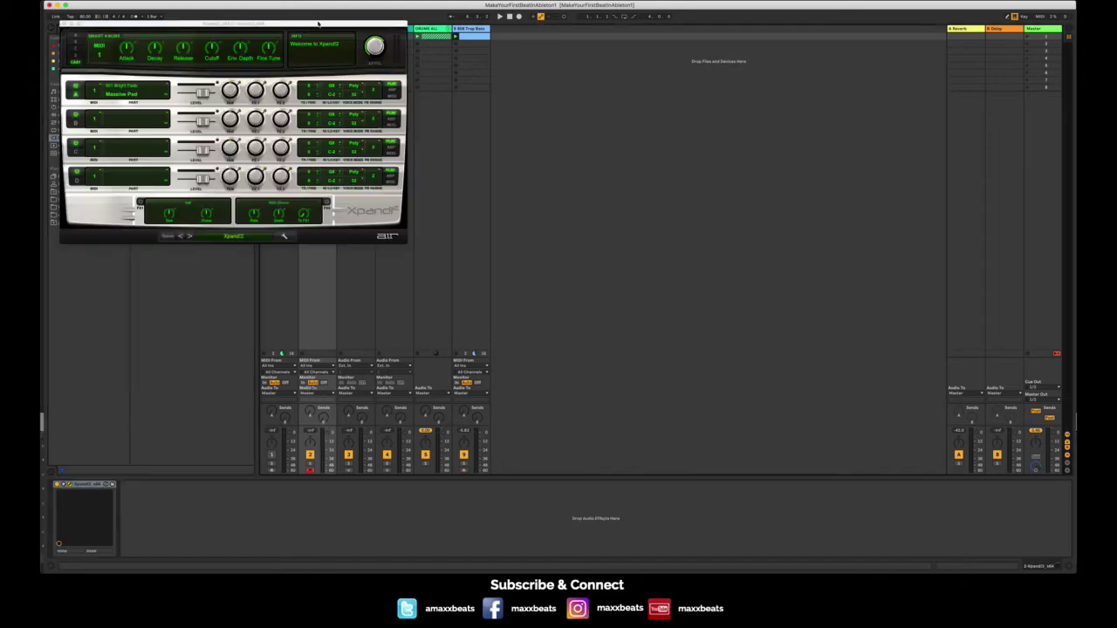
- Choose the Piano + Ooh Choir preset from Xpand!2's Acoustic Piano category, with its plug-in window moved clear of the track headers
left_click_drag(315, 26, 577, 222)
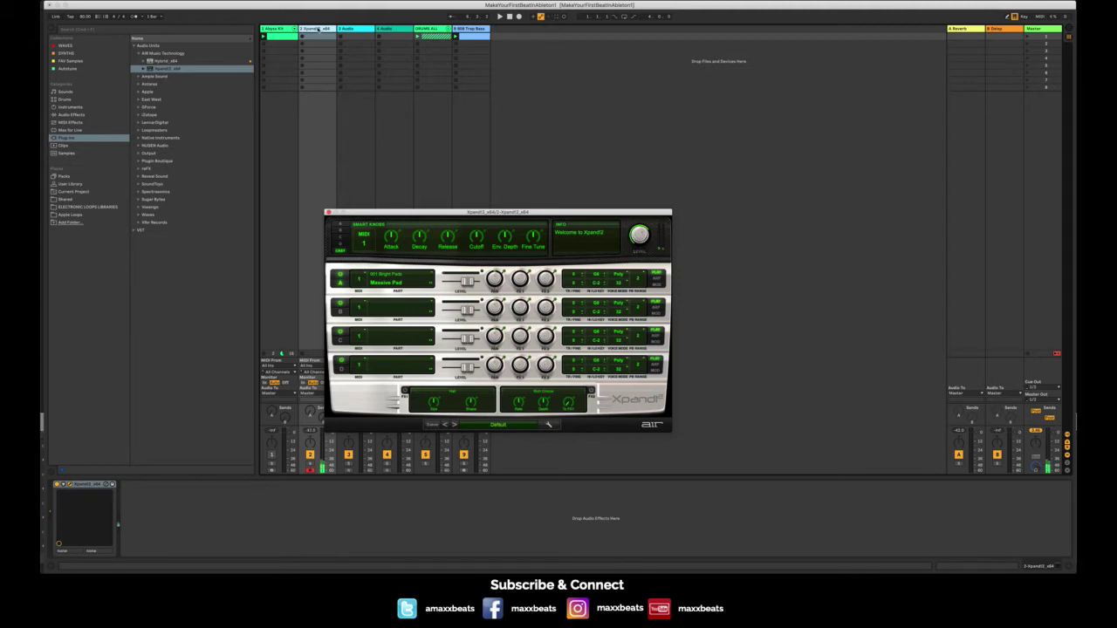
left_click(494, 425)
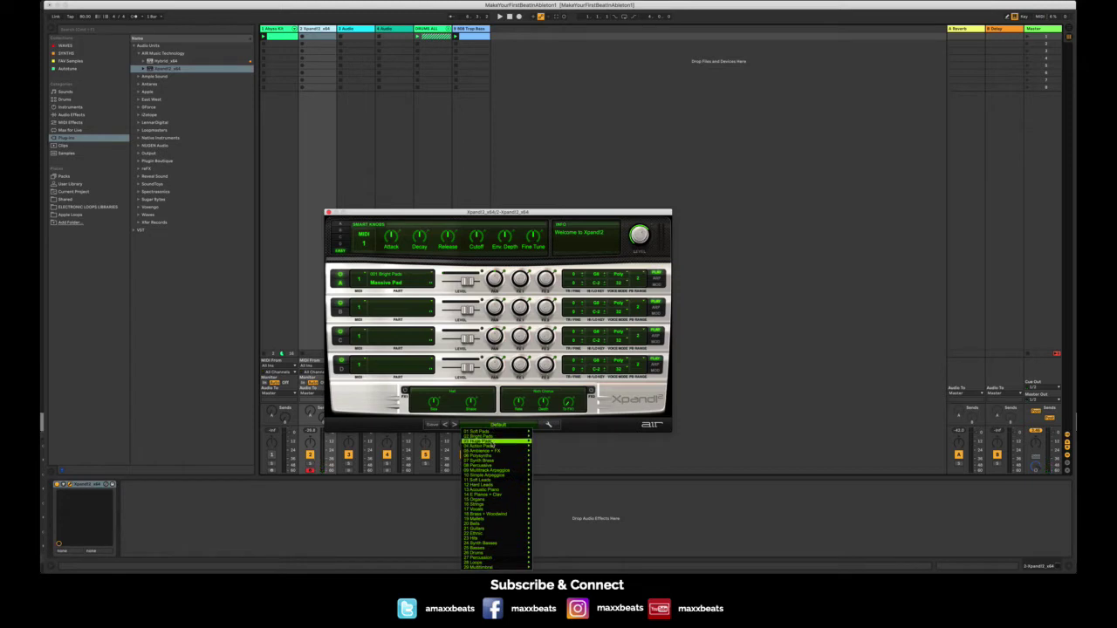
mouse_move(493, 469)
mouse_move(493, 492)
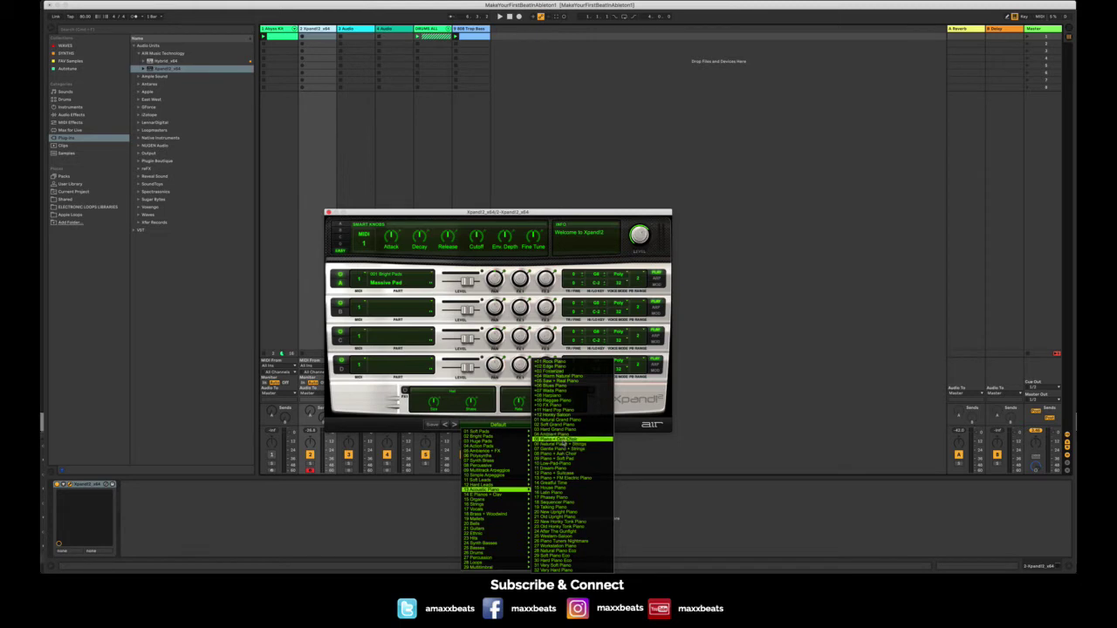
left_click(563, 440)
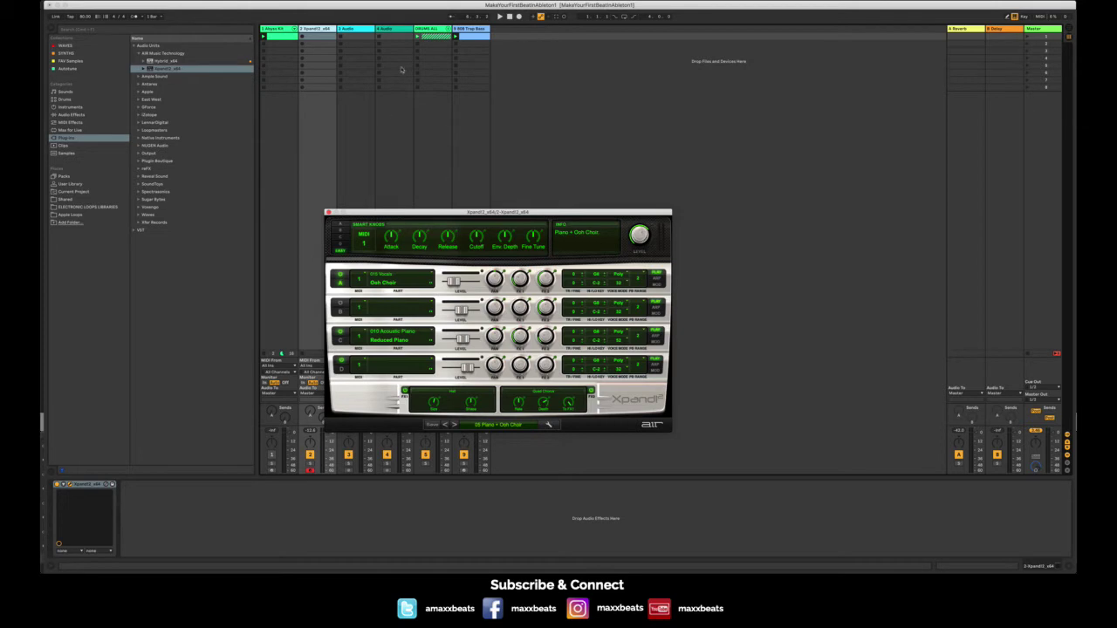
- Create an empty MIDI clip in the Xpand!2 track's first slot and move the plug-in window clear of the note editor
double_click(317, 37)
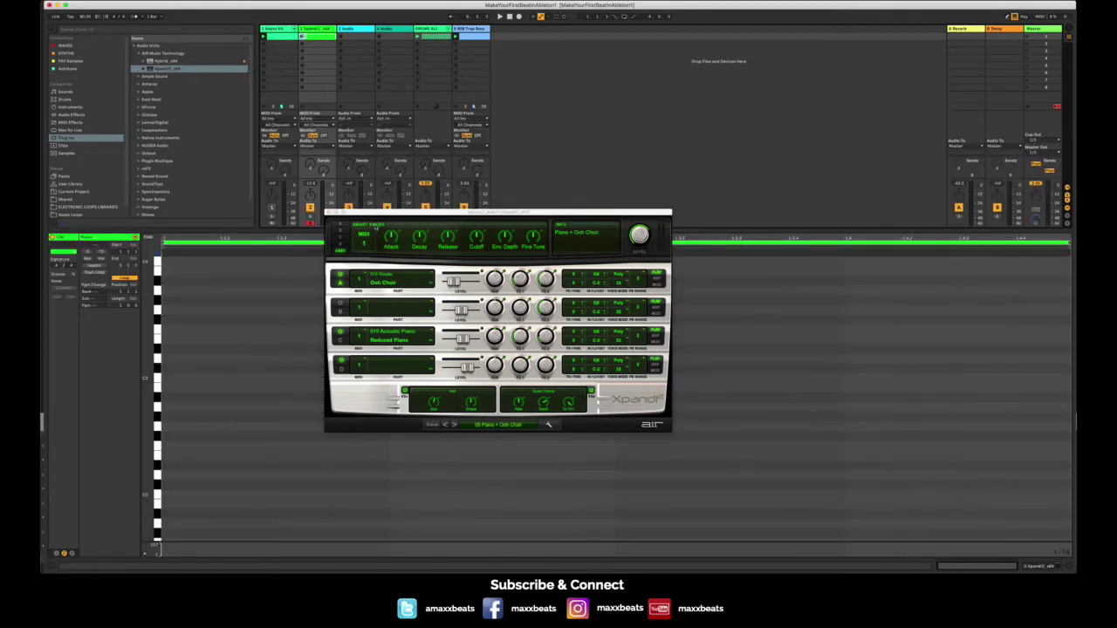
left_click_drag(379, 213, 569, 18)
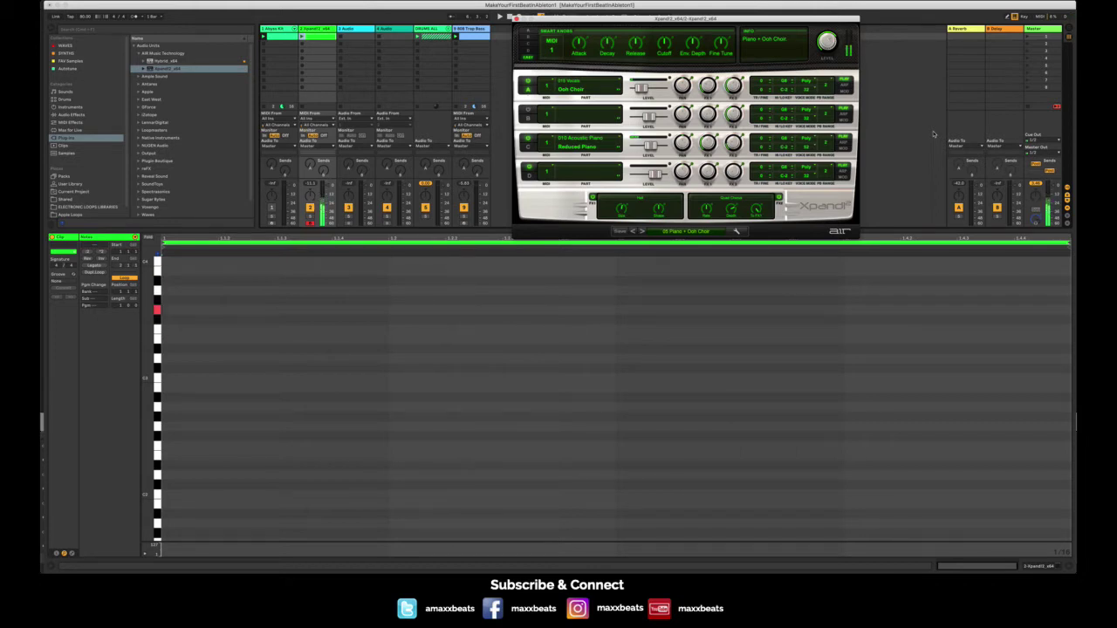
key("space")
- Transpose all notes in the 808 Trap Bass clip down three semitones while playing the loop
left_click(474, 38)
left_click(426, 327)
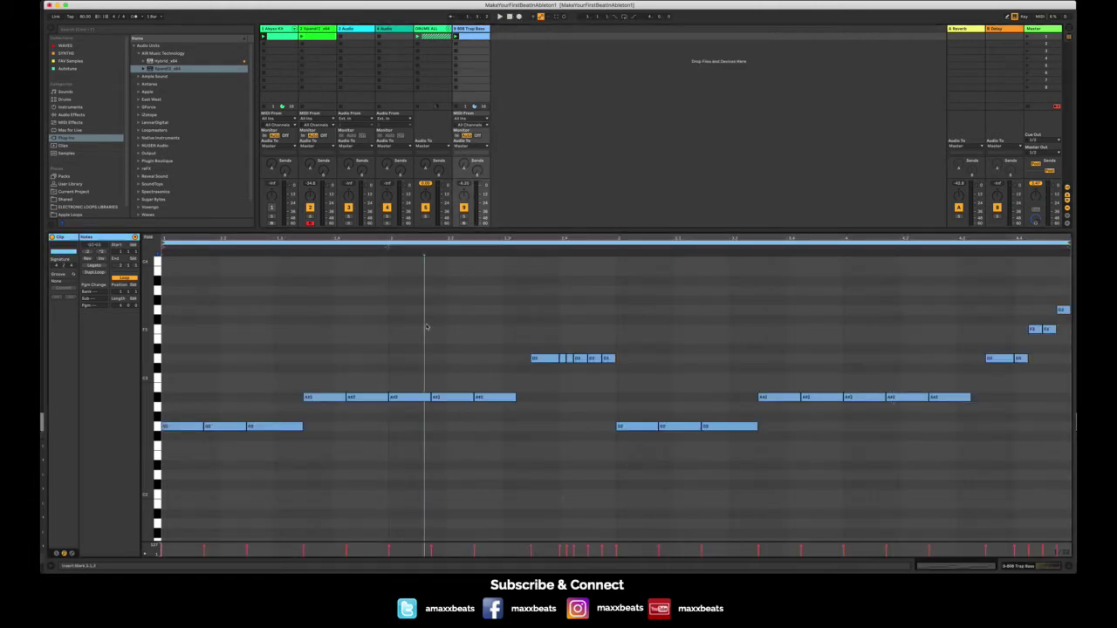
key("super+a")
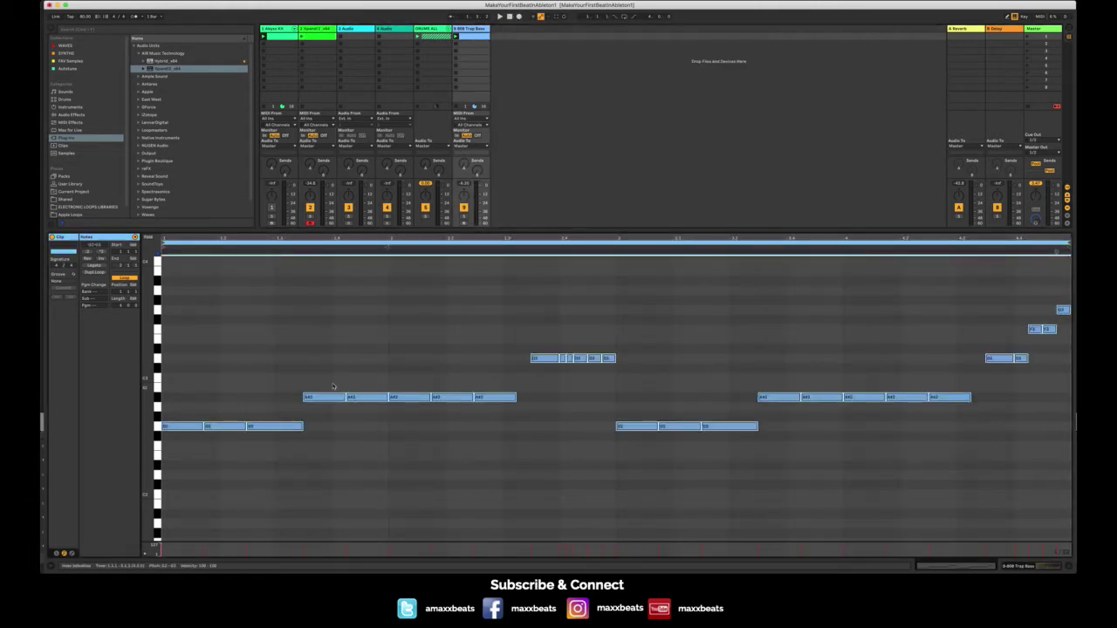
key("Down")
key("space")
key("Down")
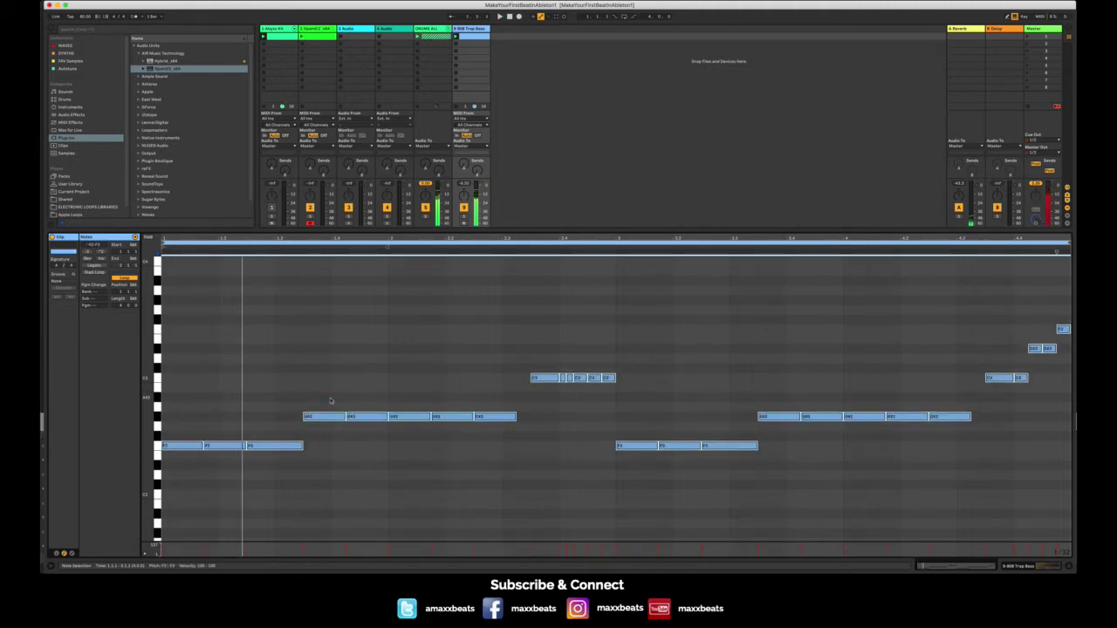
key("Down")
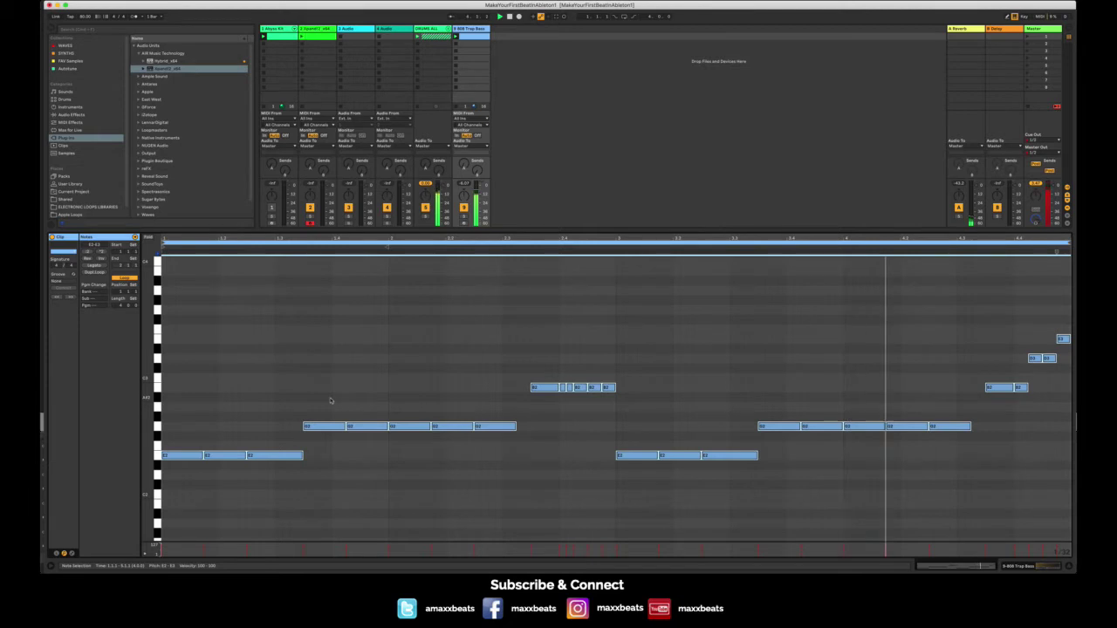
- Add a sixteenth-note E3 at the start of the Xpand!2 clip and play it with the beat
left_click(316, 36)
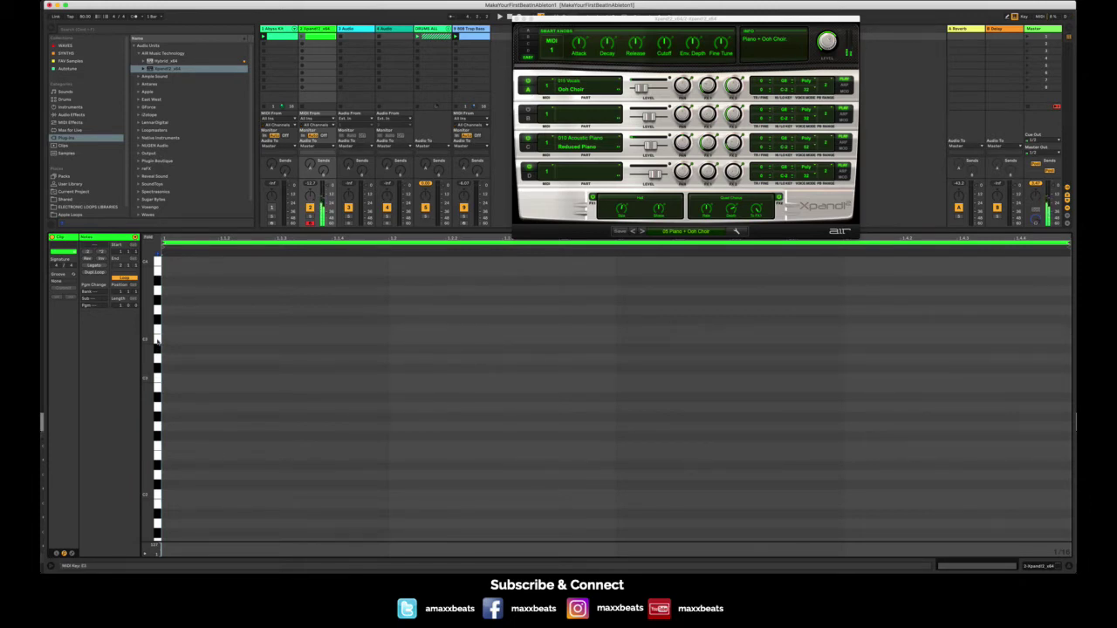
double_click(185, 338)
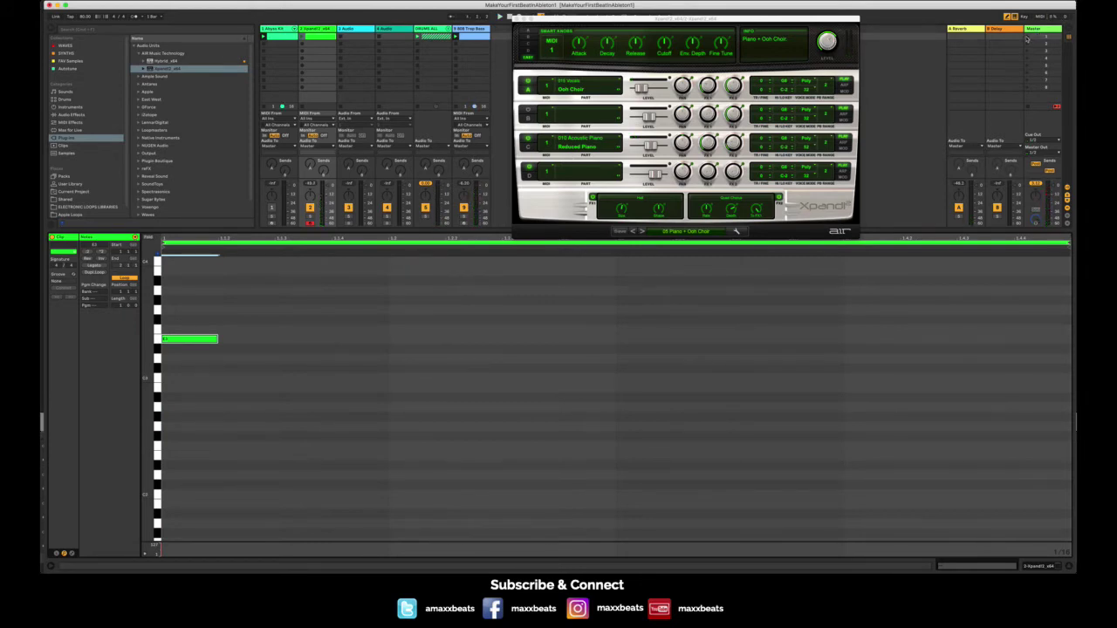
key("space")
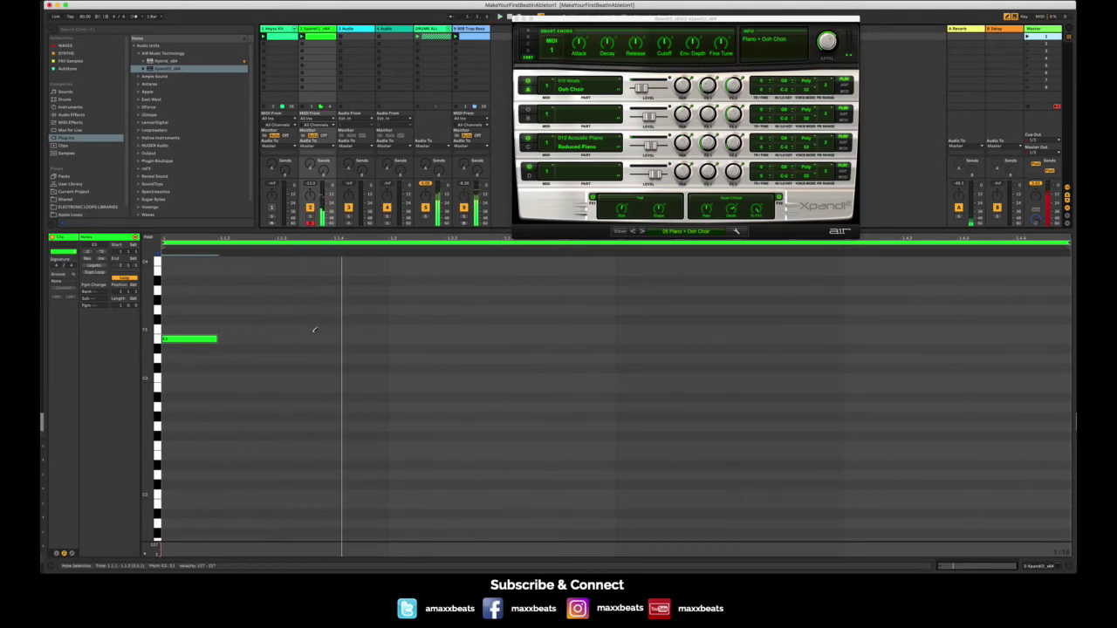
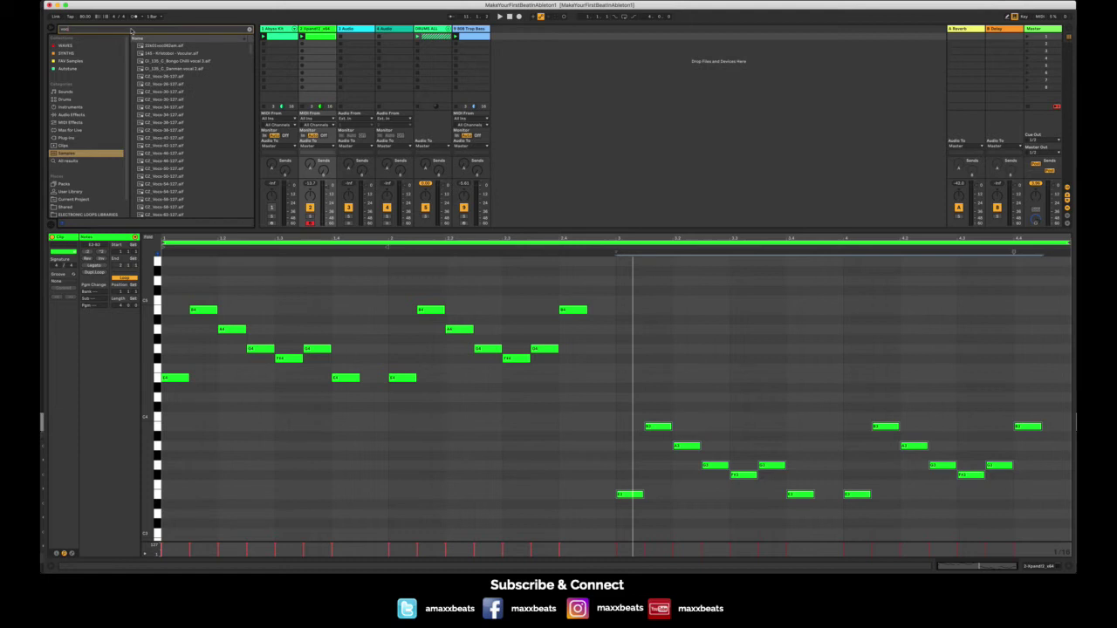
- Audition the Vocoder sample and several of the Voco samples in the browser's search results
left_click(168, 54)
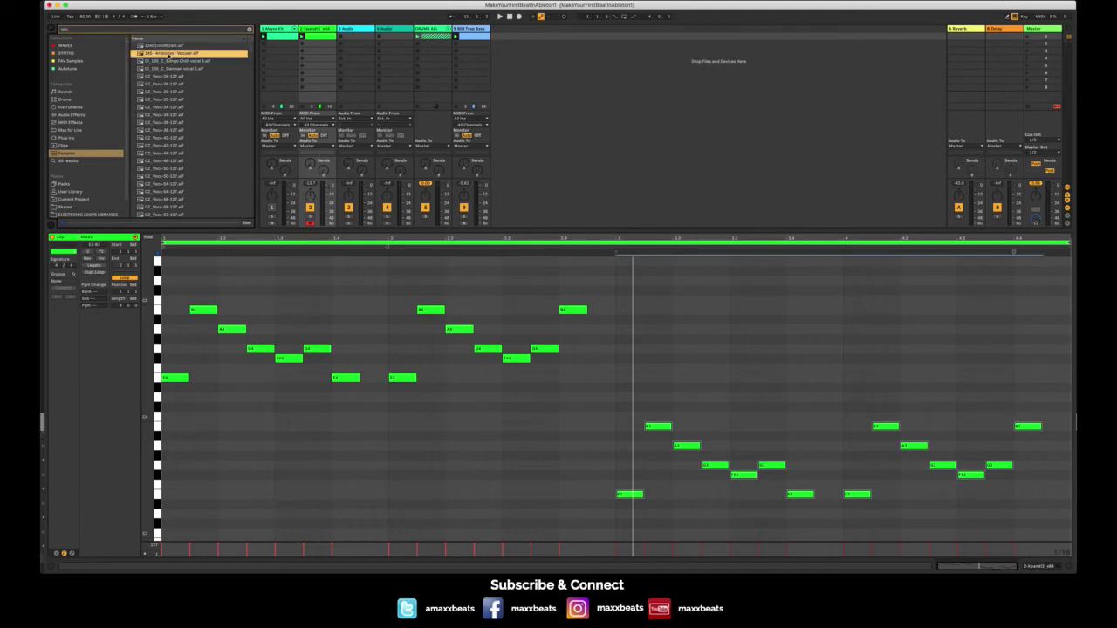
left_click(166, 78)
left_click(169, 53)
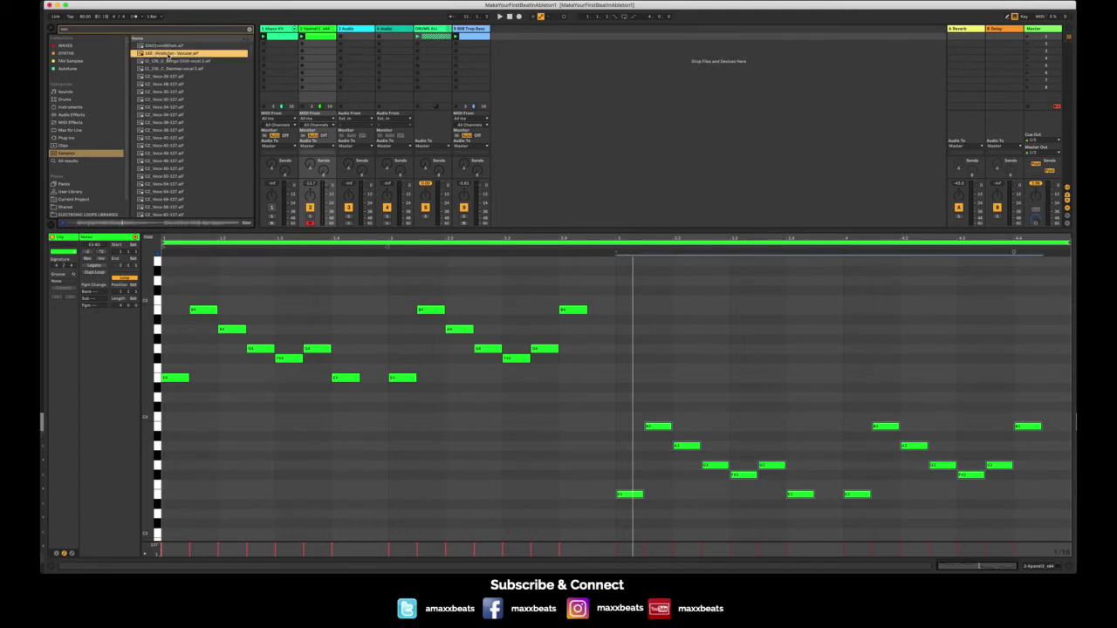
left_click(166, 77)
left_click(166, 122)
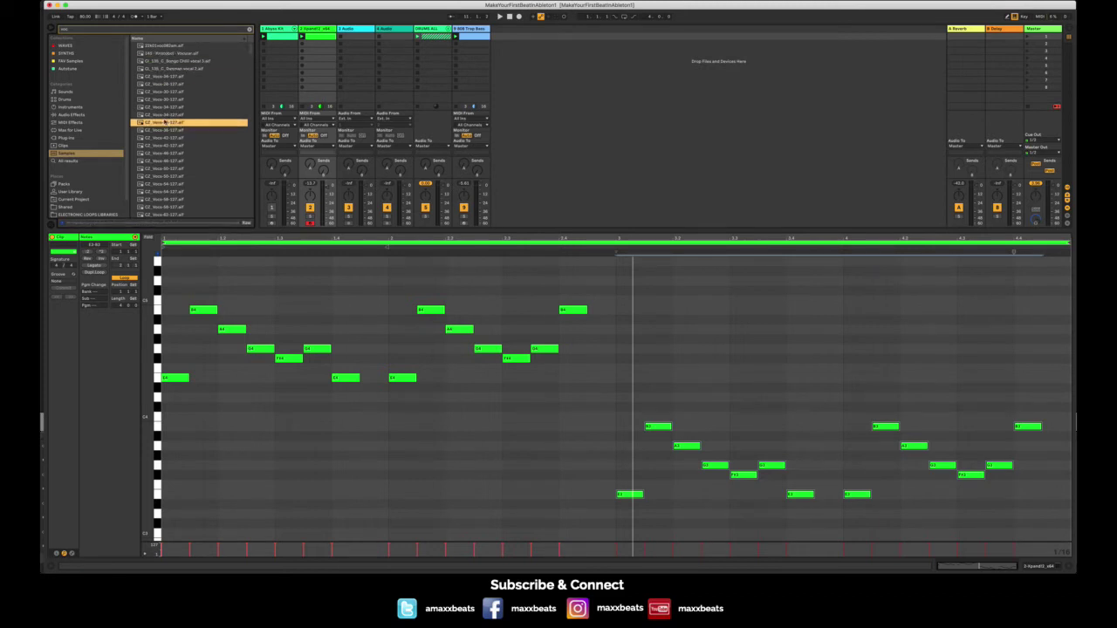
scroll(164, 122, "down", 3)
left_click(164, 122)
scroll(167, 152, "down", 5)
- Audition the Vocal, Vocoder Beat and FX Vocal Chant samples further down the search results
left_click(167, 152)
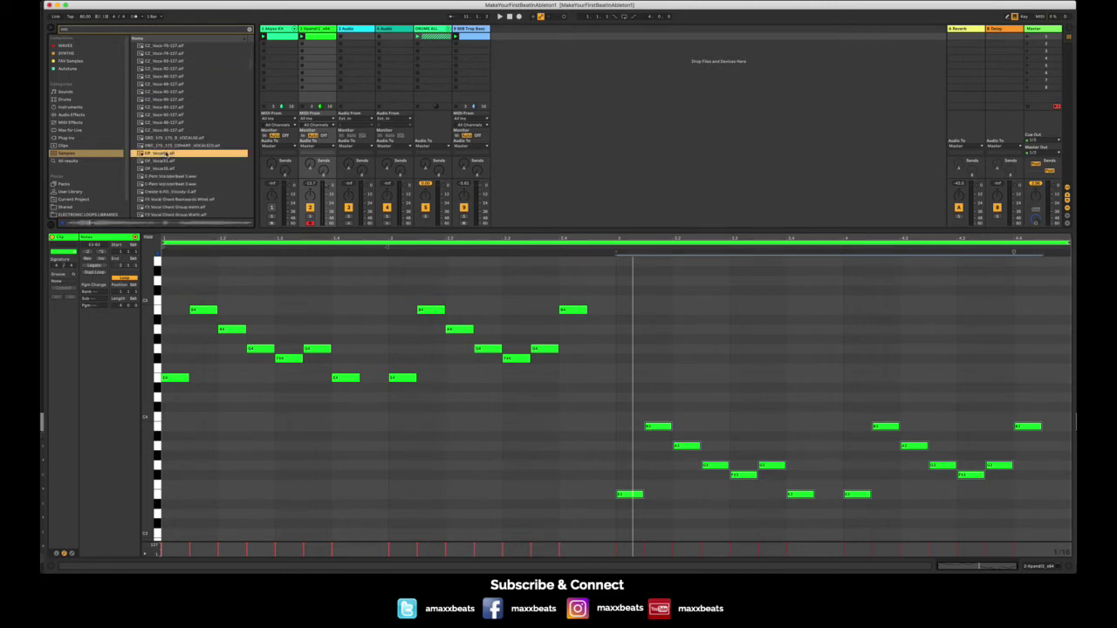
left_click(167, 139)
left_click(168, 144)
left_click(170, 153)
left_click(171, 161)
left_click(172, 176)
scroll(173, 175, "down", 3)
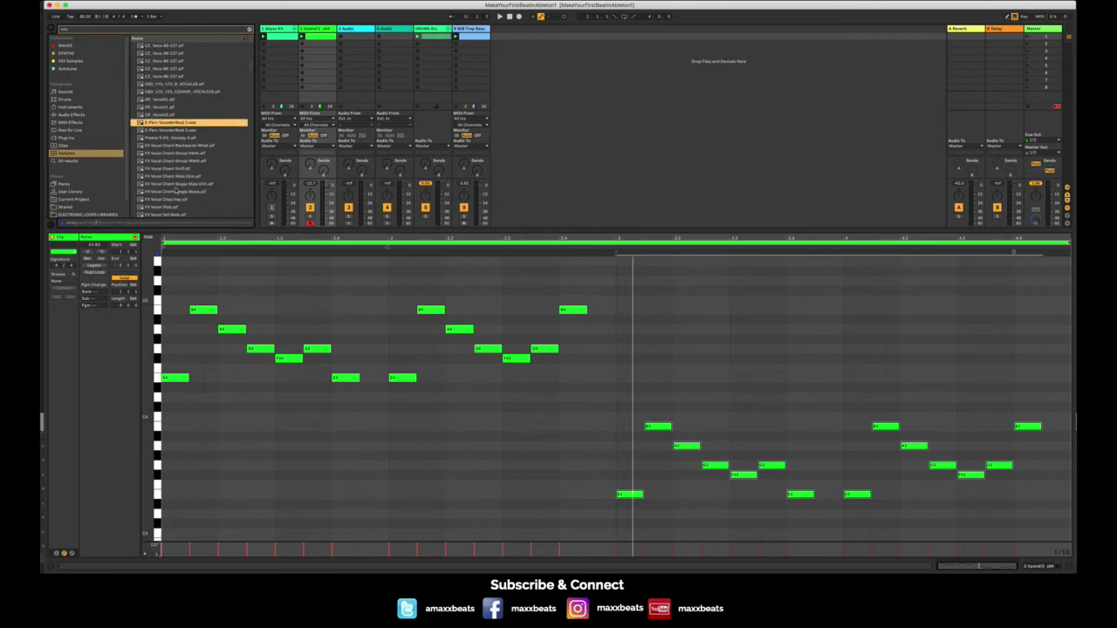
left_click(174, 154)
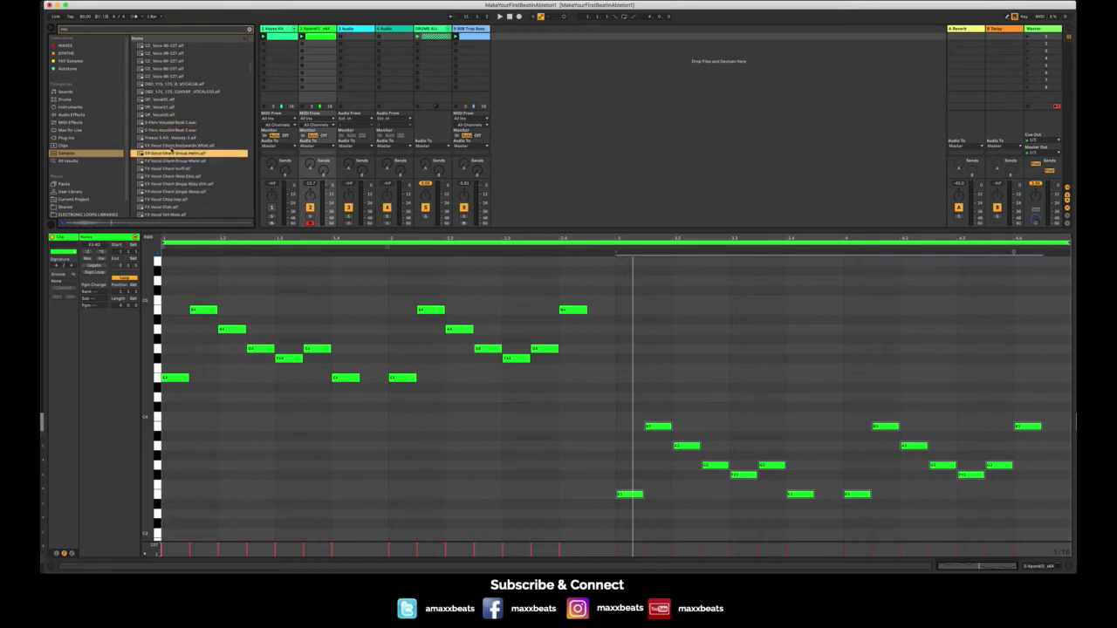
left_click(174, 146)
left_click(174, 154)
- Return playback to the arrangement and check the Arrangement view's tracks before going back to the Session view
left_click(1071, 35)
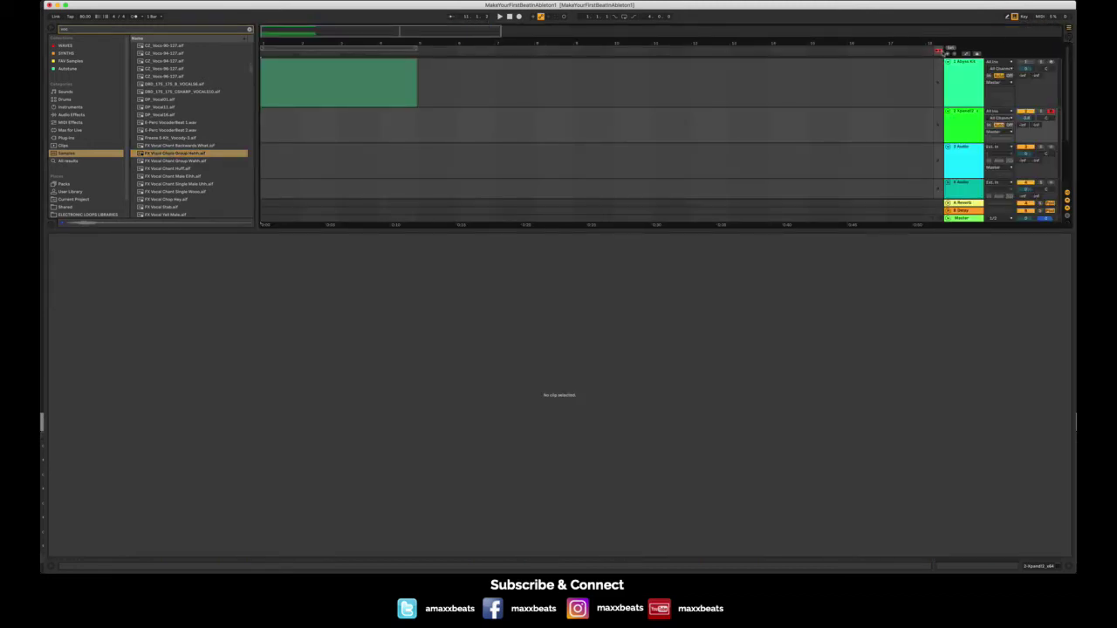
left_click(939, 51)
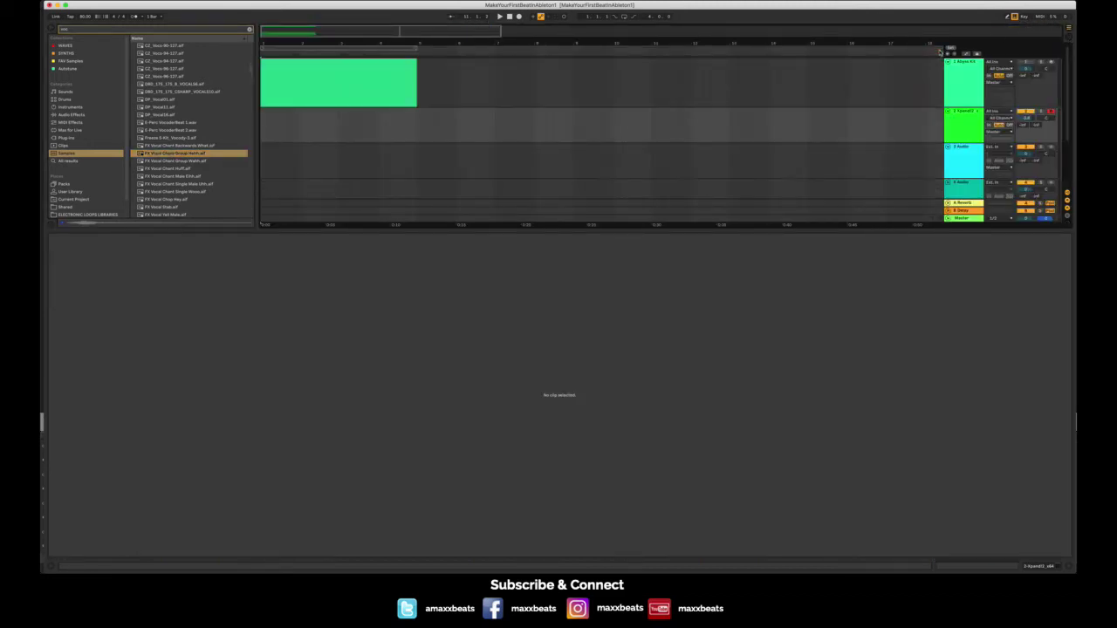
left_click(1070, 37)
left_click(1070, 35)
scroll(915, 99, "up", 5)
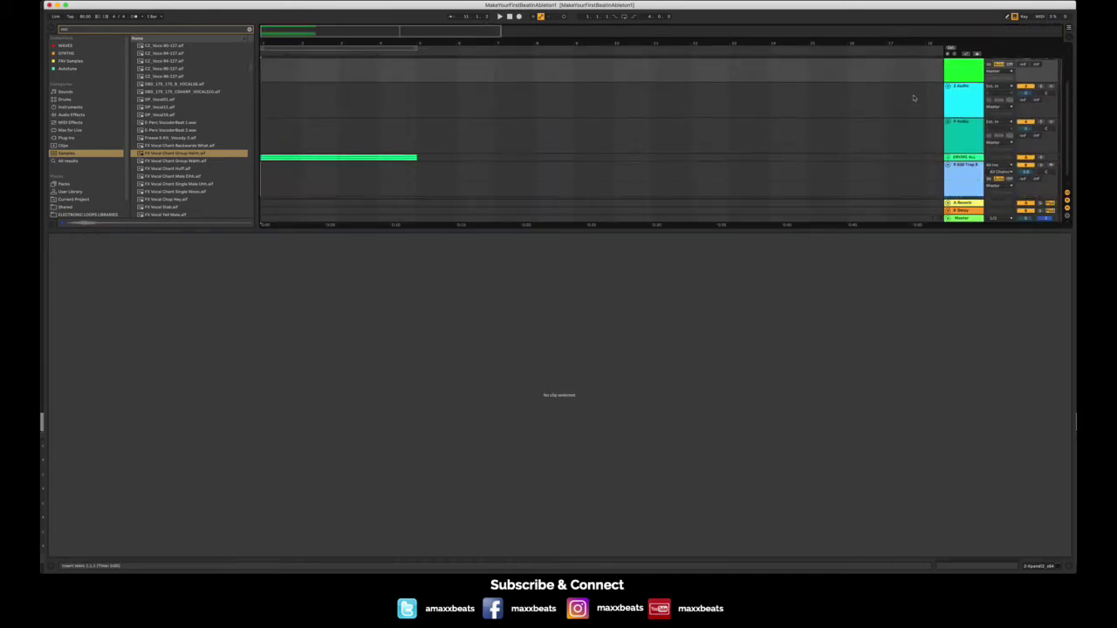
left_click(1068, 35)
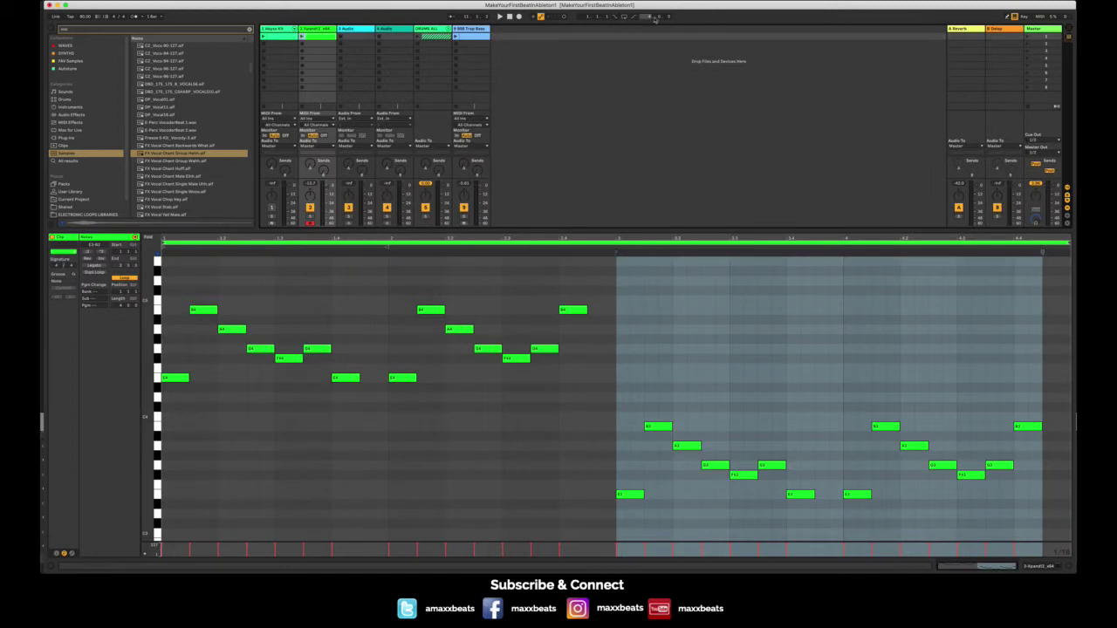
- Select the Session view tracks from Xpand!2 through 808 Trap Bass together
left_click(319, 29)
left_click(430, 29)
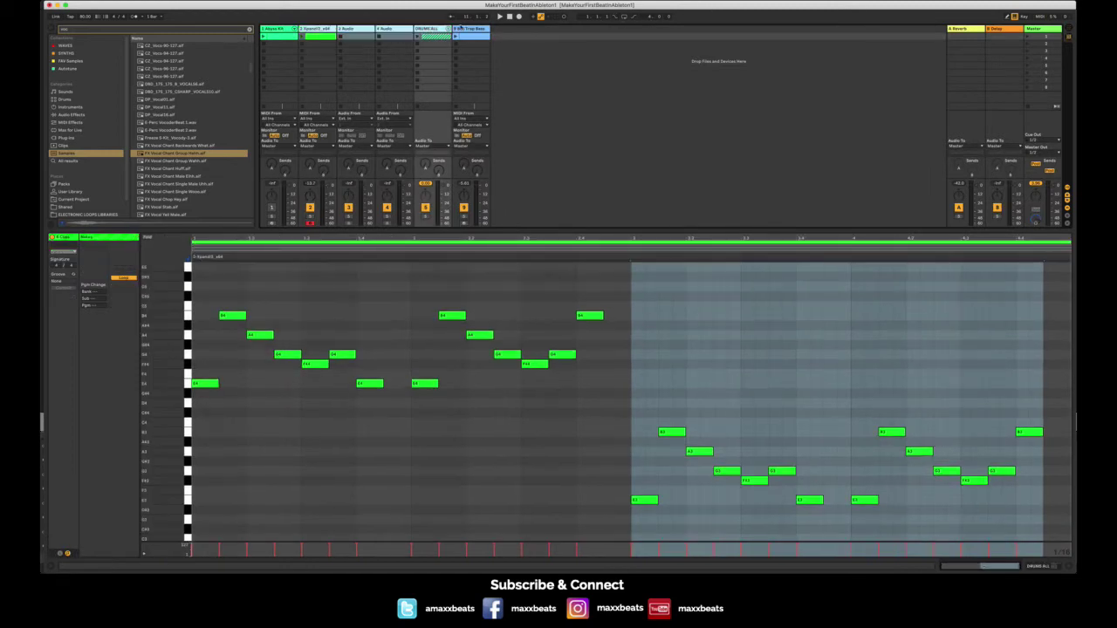
left_click(471, 29)
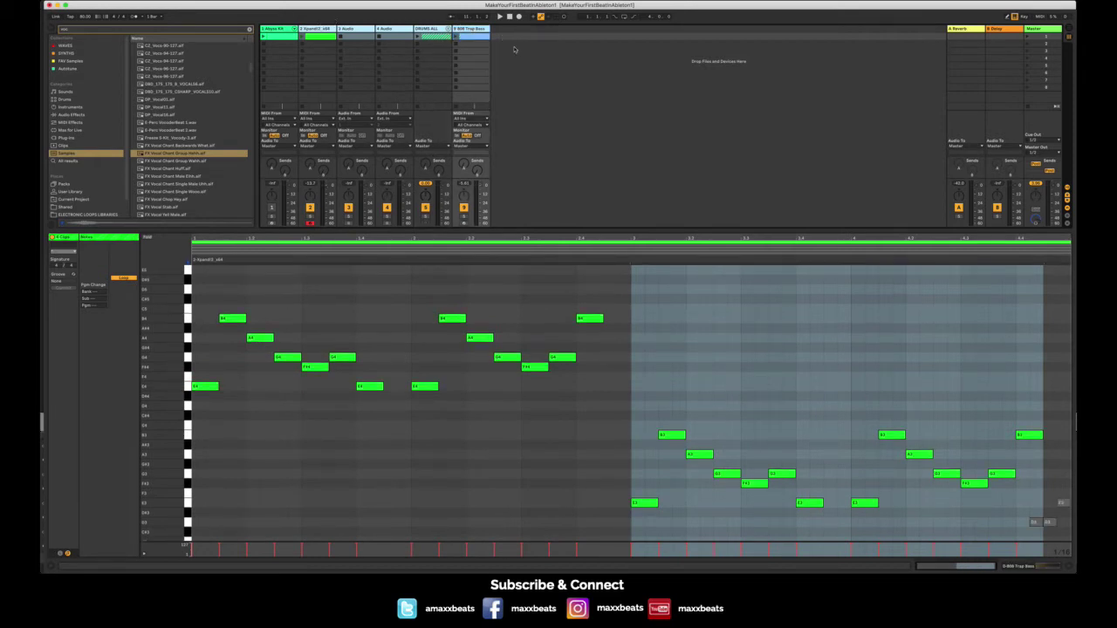
left_click(319, 29)
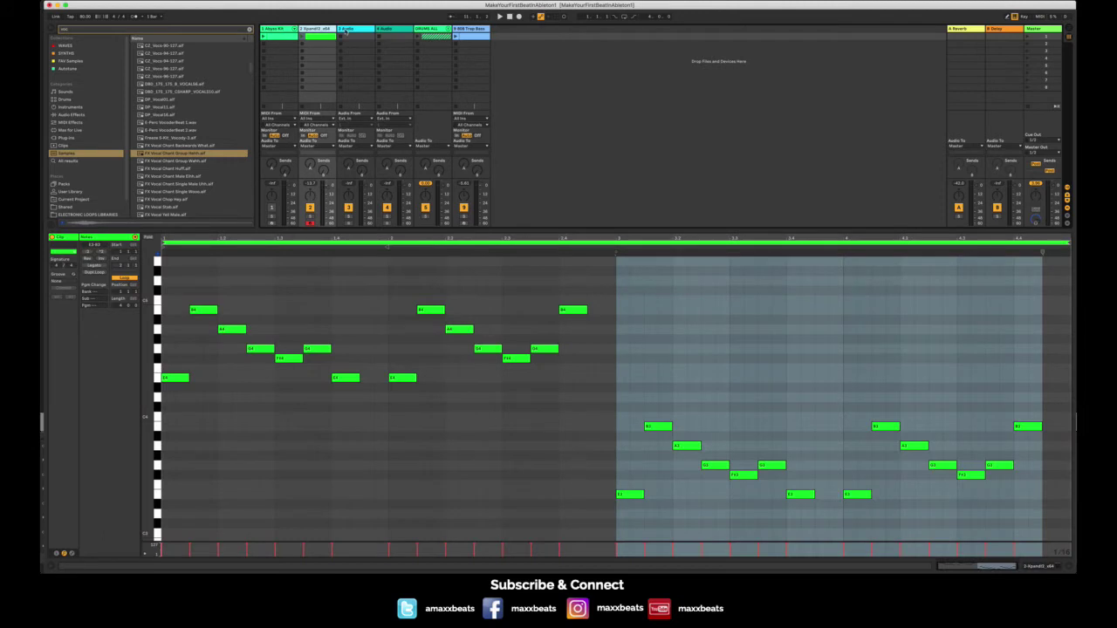
left_click(346, 31)
left_click(393, 29)
left_click(430, 29)
left_click(471, 28)
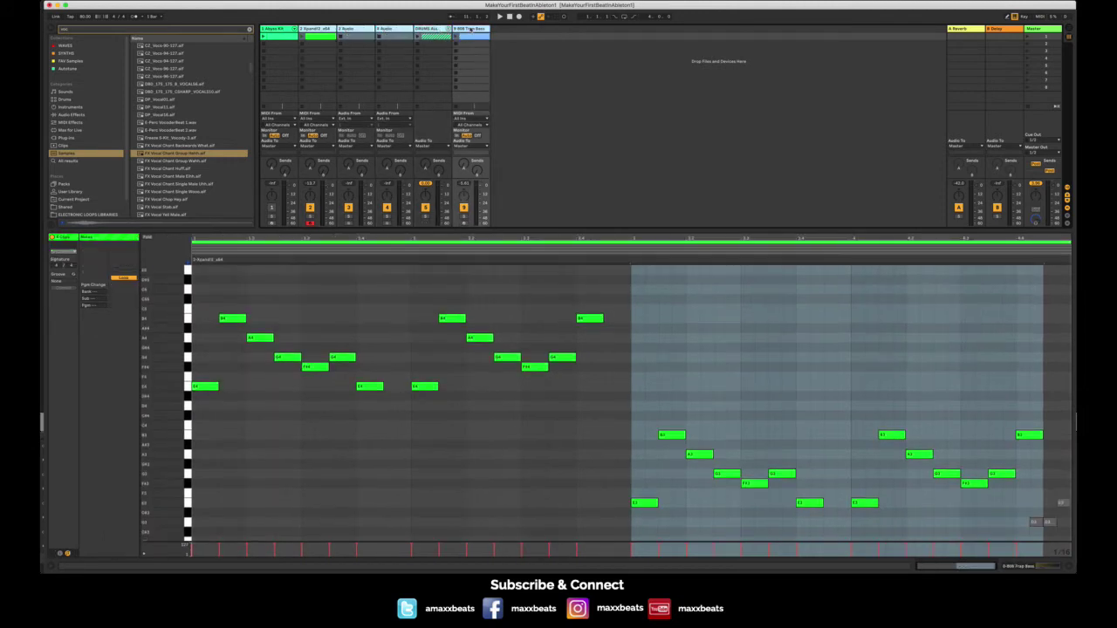
left_click(320, 29)
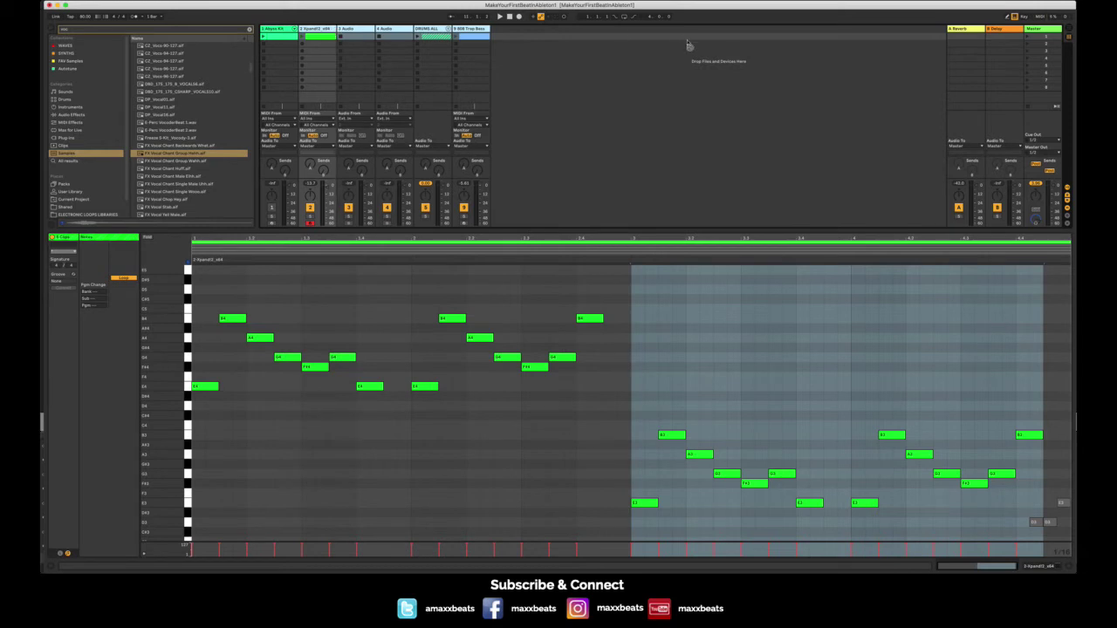
left_click(1069, 33)
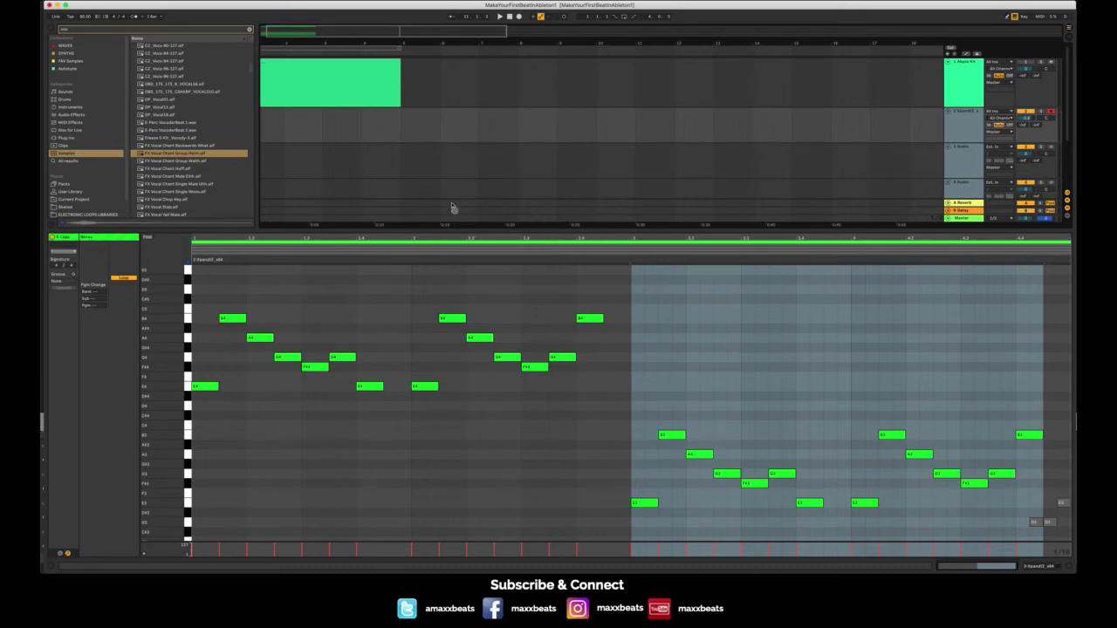
left_click(290, 140)
scroll(385, 143, "down", 4)
key("ctrl+alt+l")
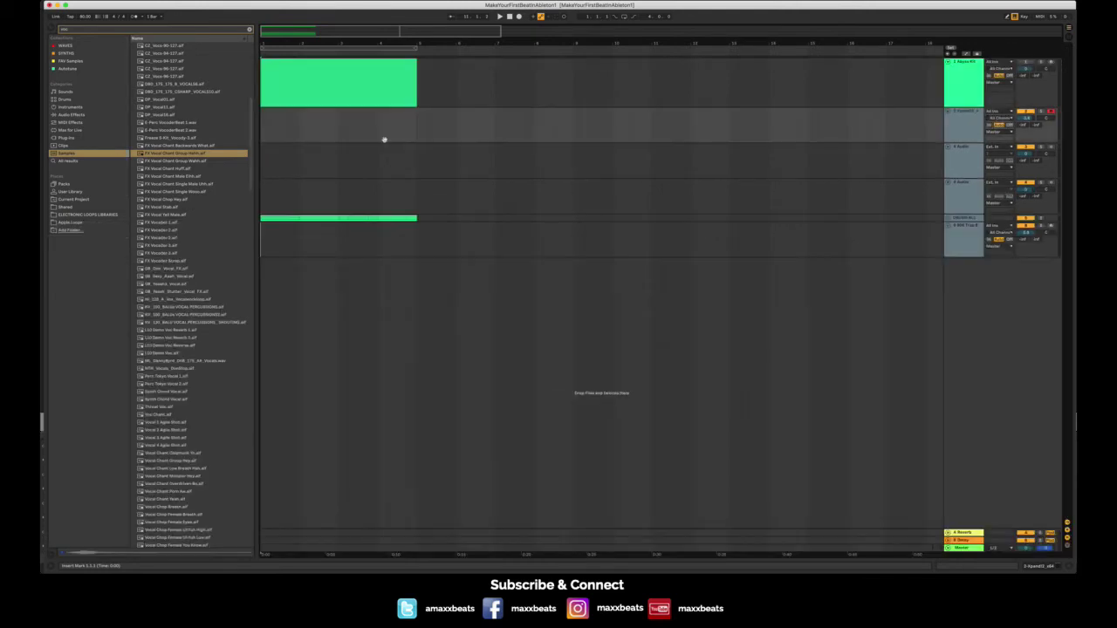
left_click(1068, 38)
left_click(515, 46)
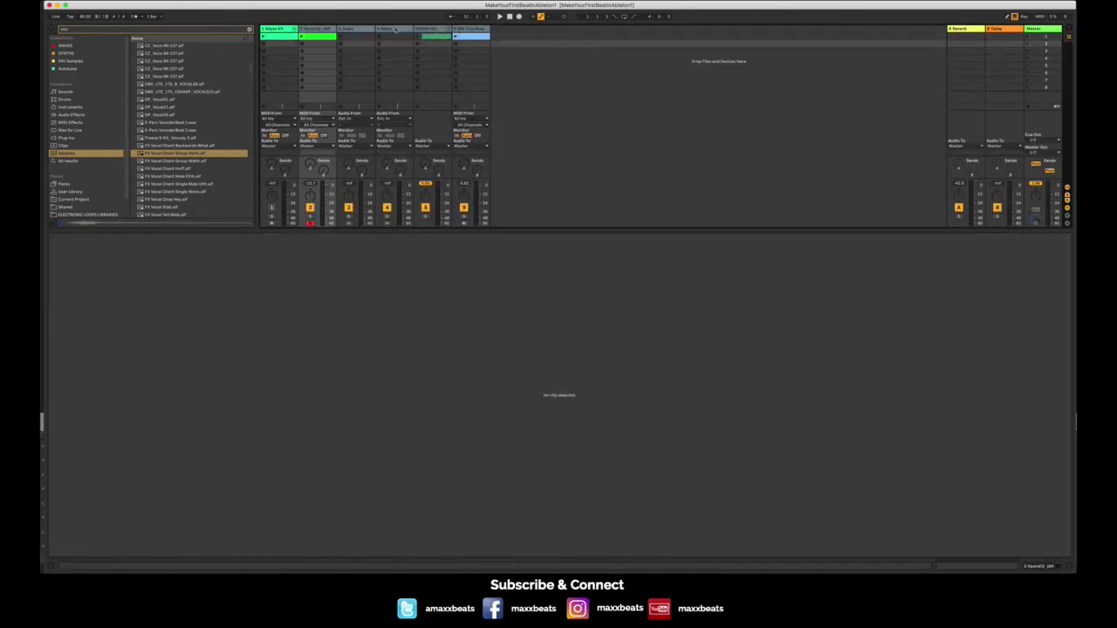
- Try to bring the Xpand!2 clip from the Session view to the start of its Arrangement track
left_click(314, 35)
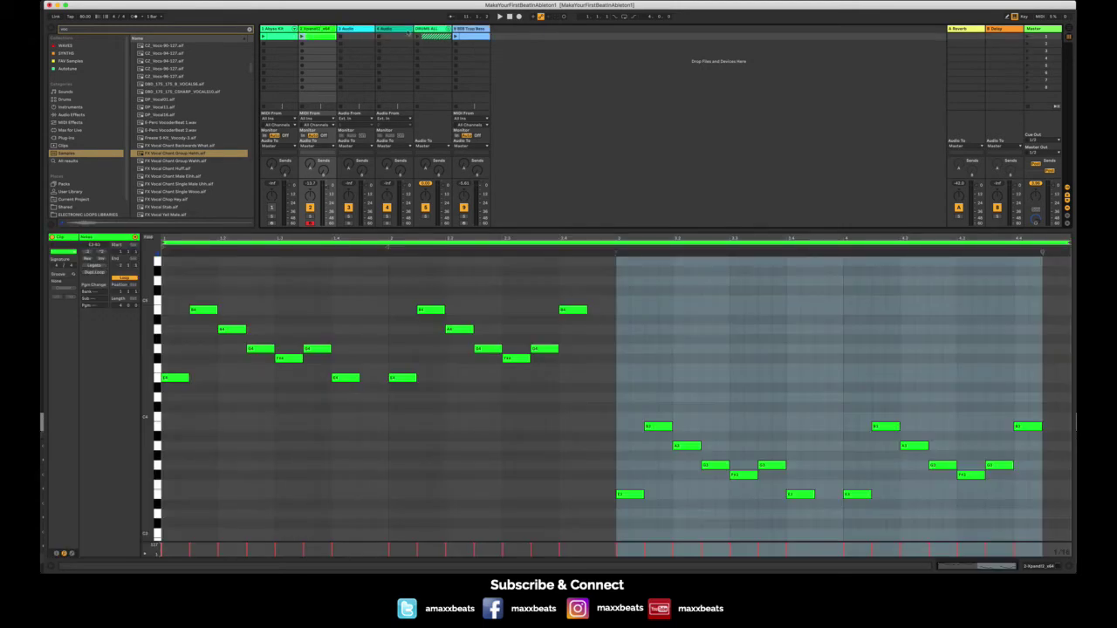
left_click(470, 36)
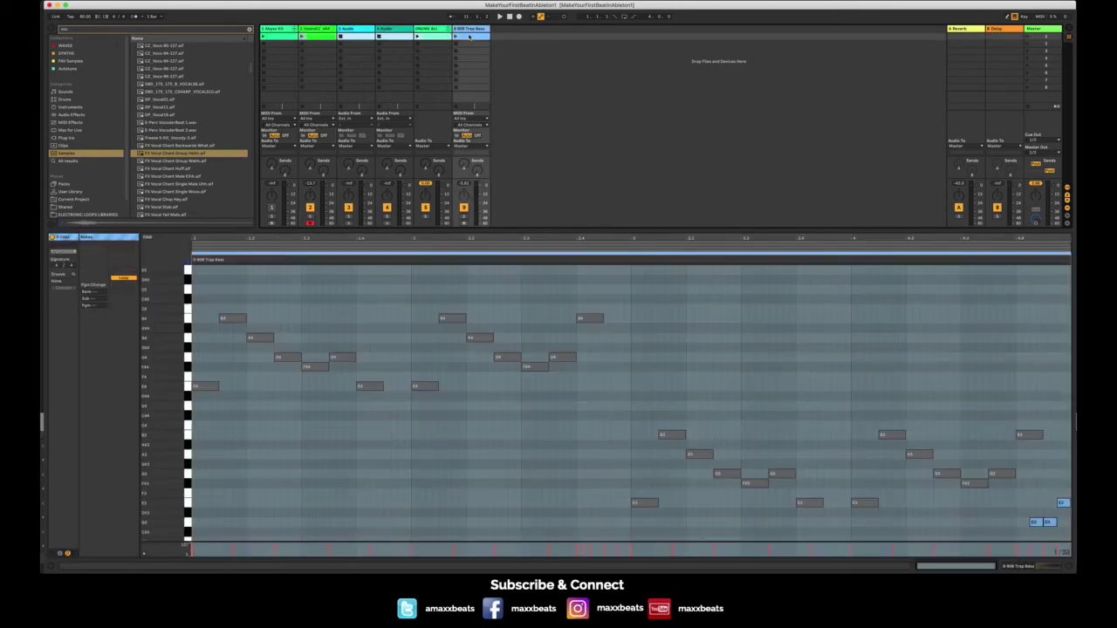
left_click(313, 35)
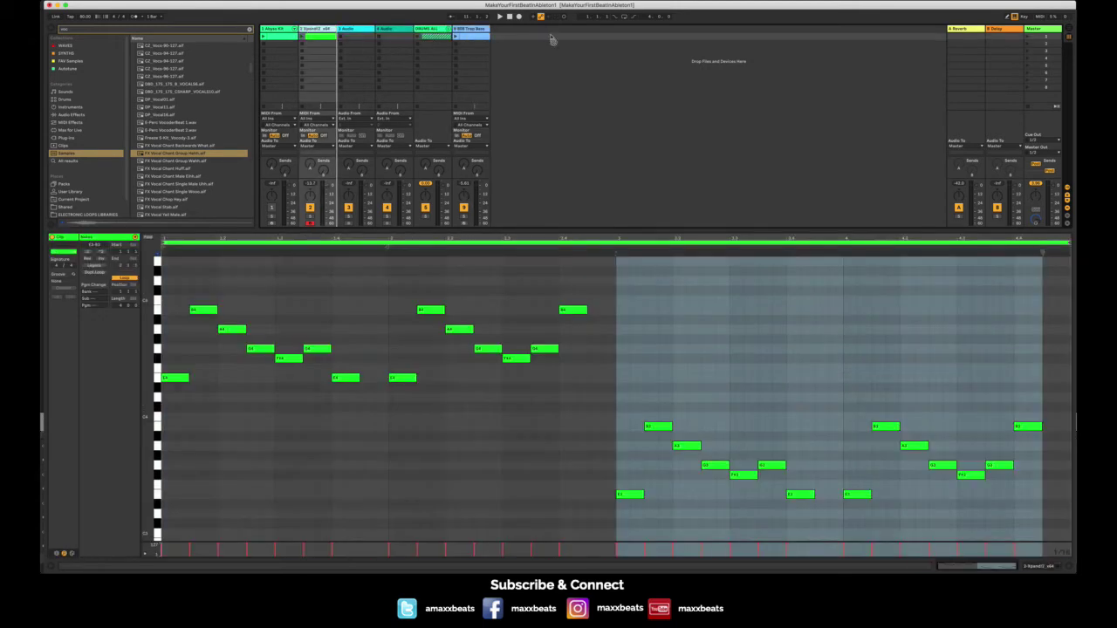
left_click(1076, 33)
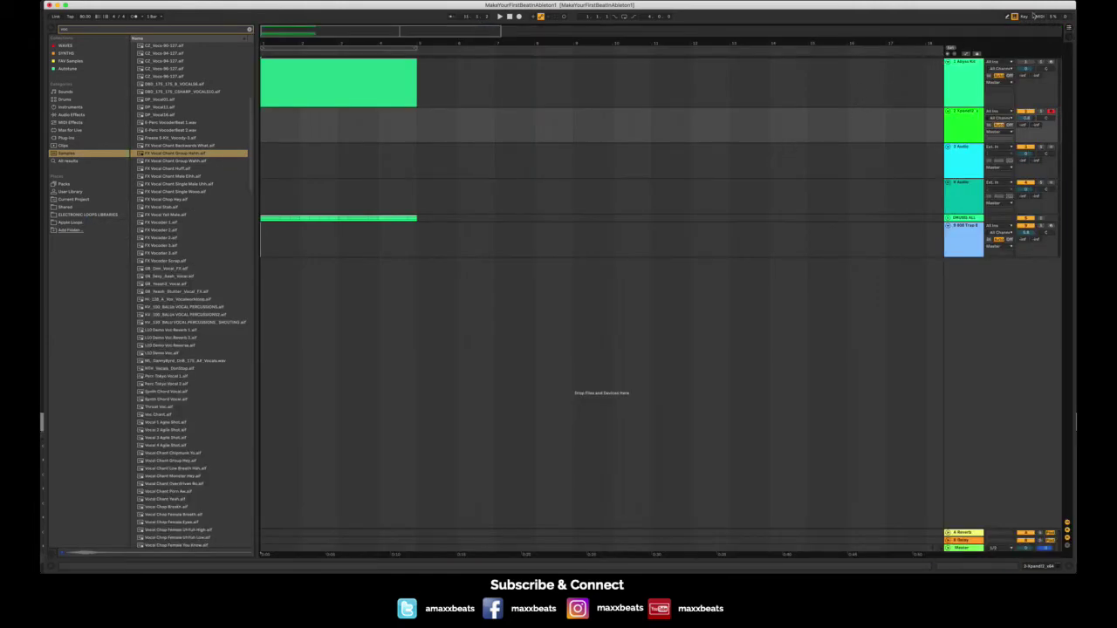
left_click(1069, 35)
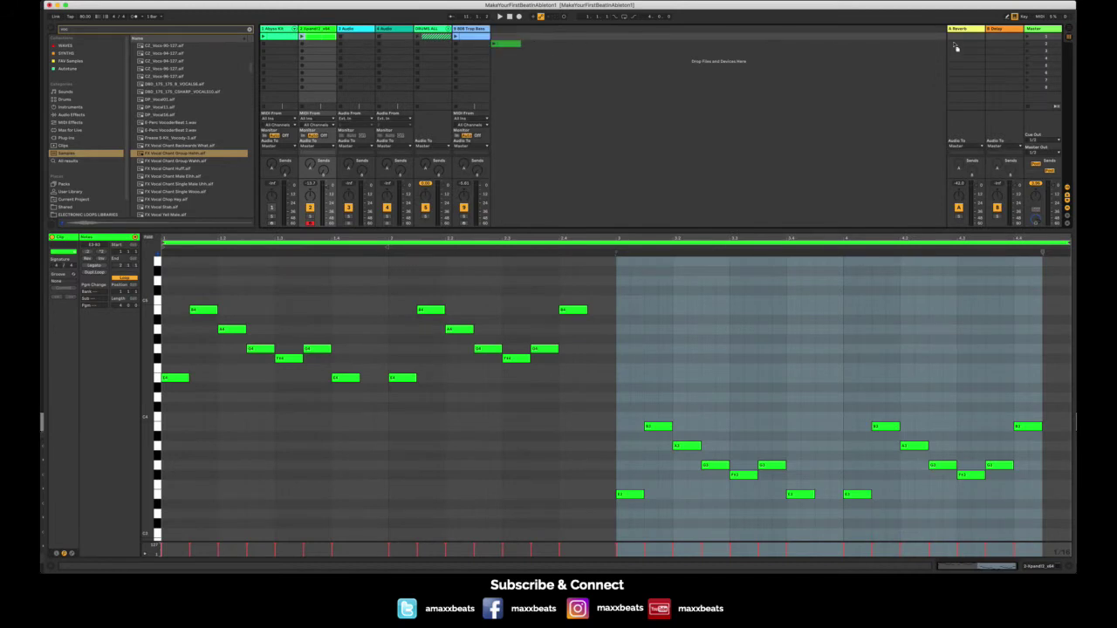
left_click(1069, 32)
left_click_drag(1069, 31, 258, 143)
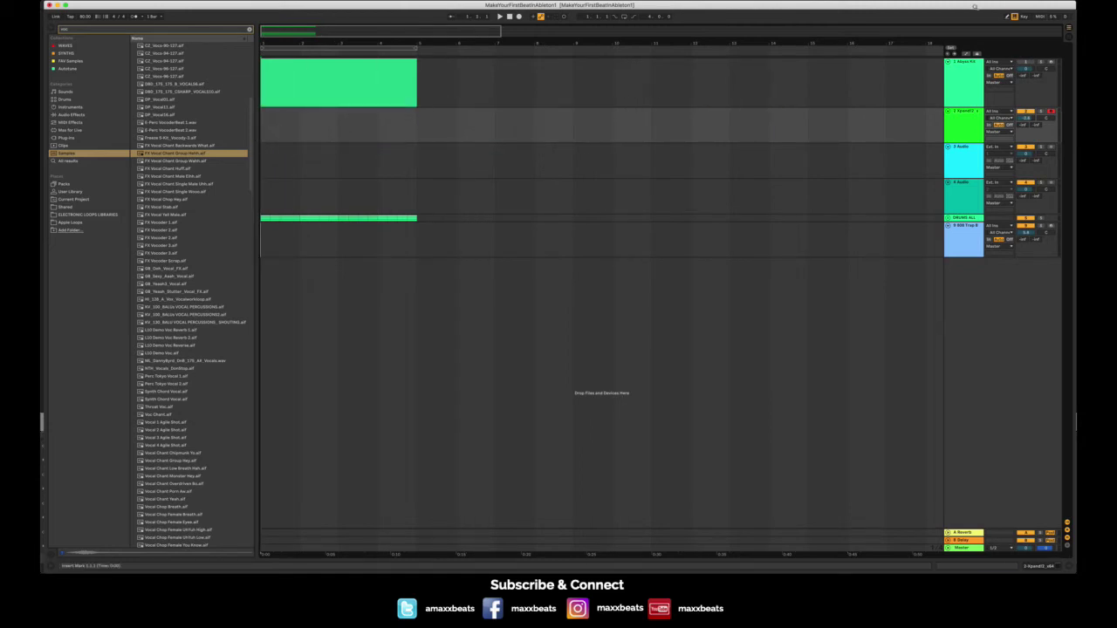
left_click(1069, 38)
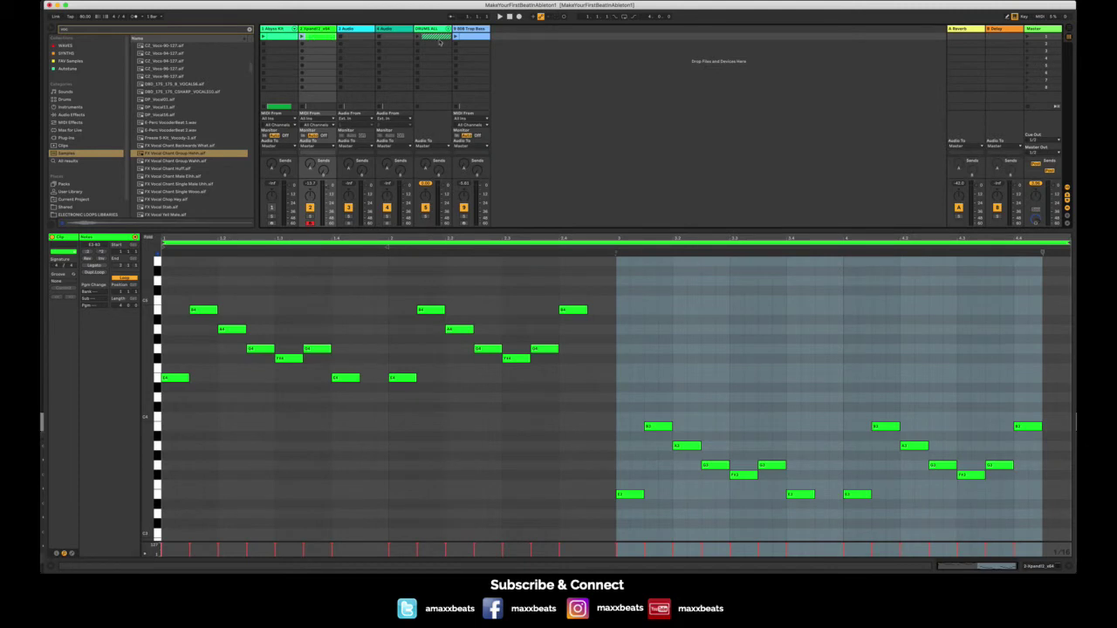
- Place the Xpand!2 and 808 Trap Bass clips at bar 1 of their Arrangement tracks and select them with the drum clip
left_click(476, 37)
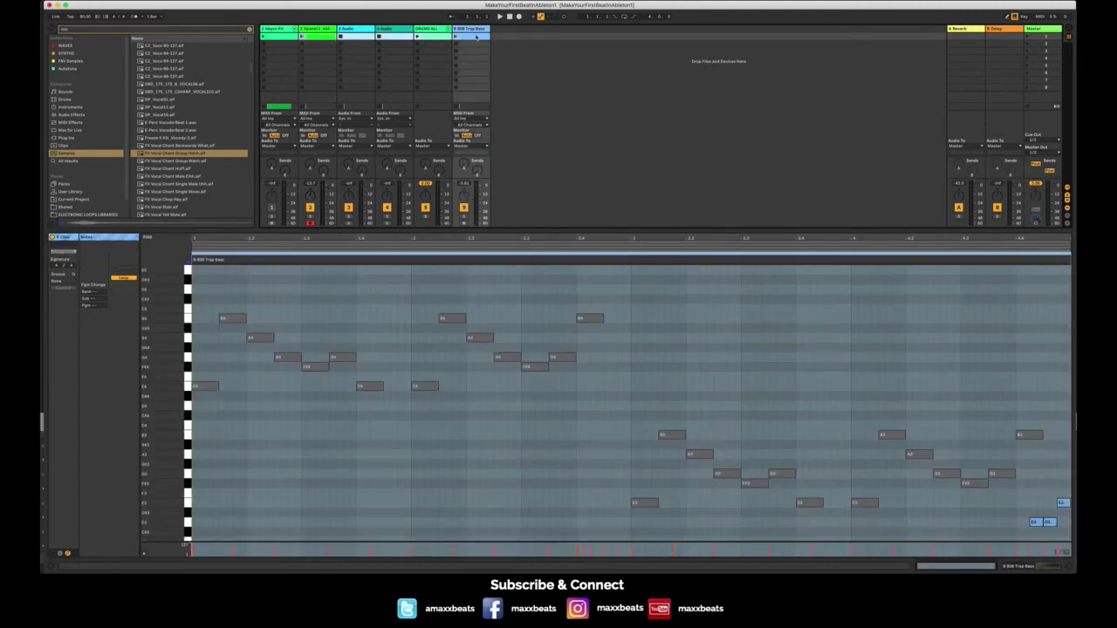
left_click(1067, 33)
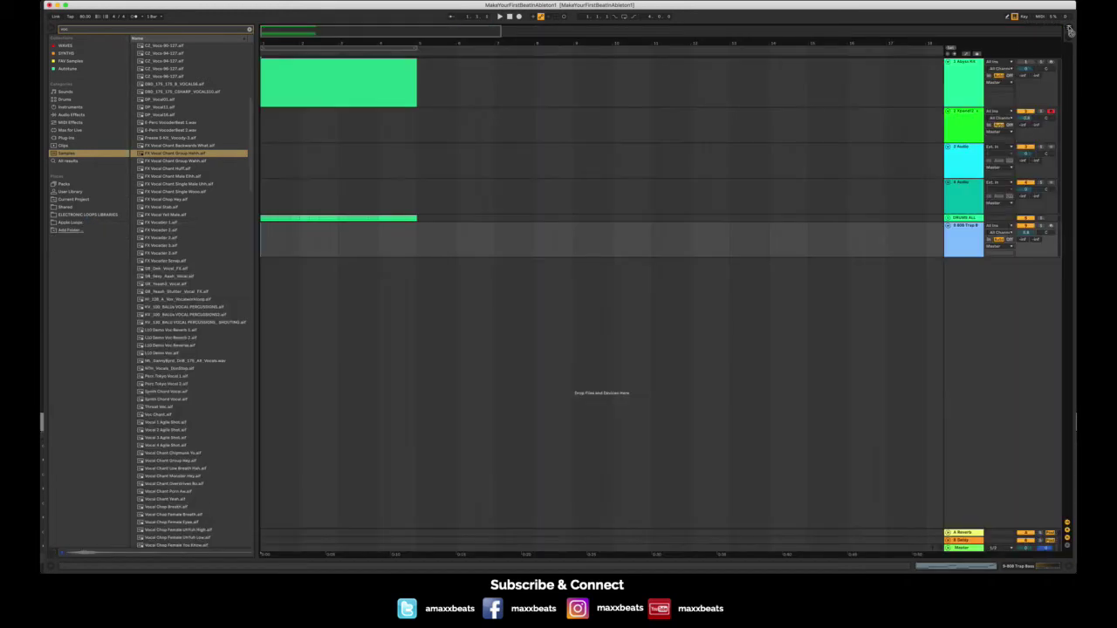
left_click_drag(905, 127, 263, 96)
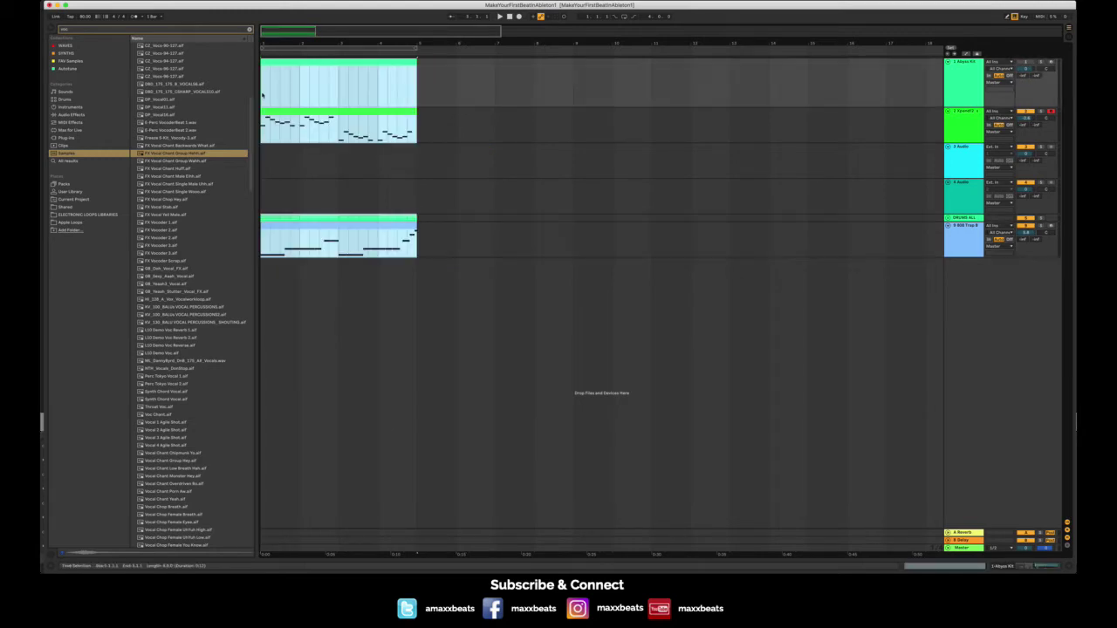
- Play the arrangement from the start and briefly solo the 808 Trap Bass track
left_click(682, 161)
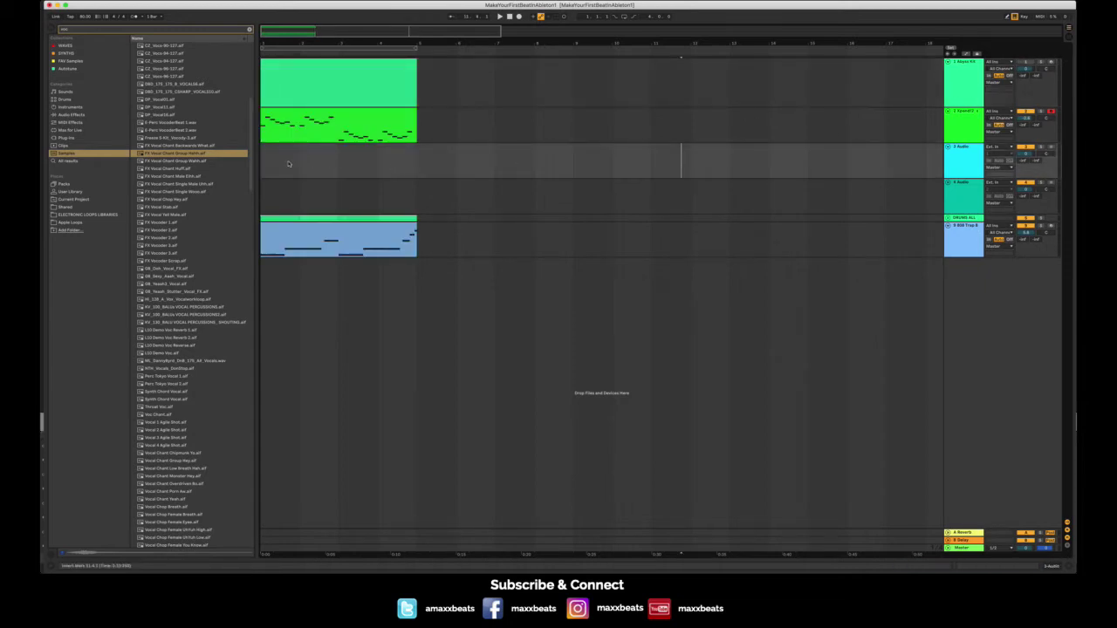
left_click(261, 169)
key("space")
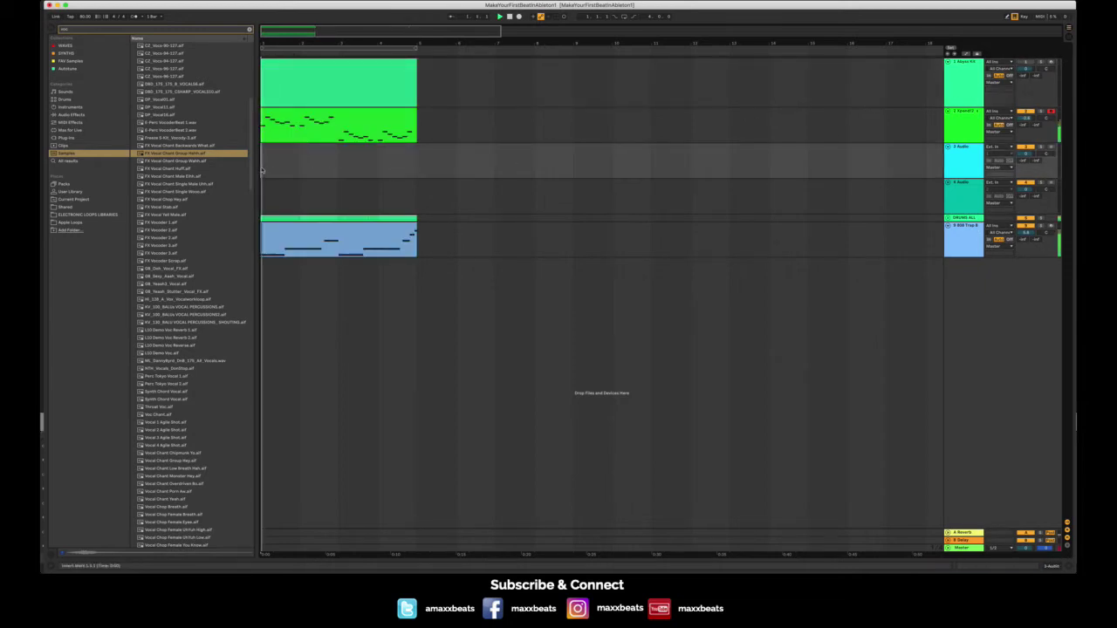
left_click(1042, 227)
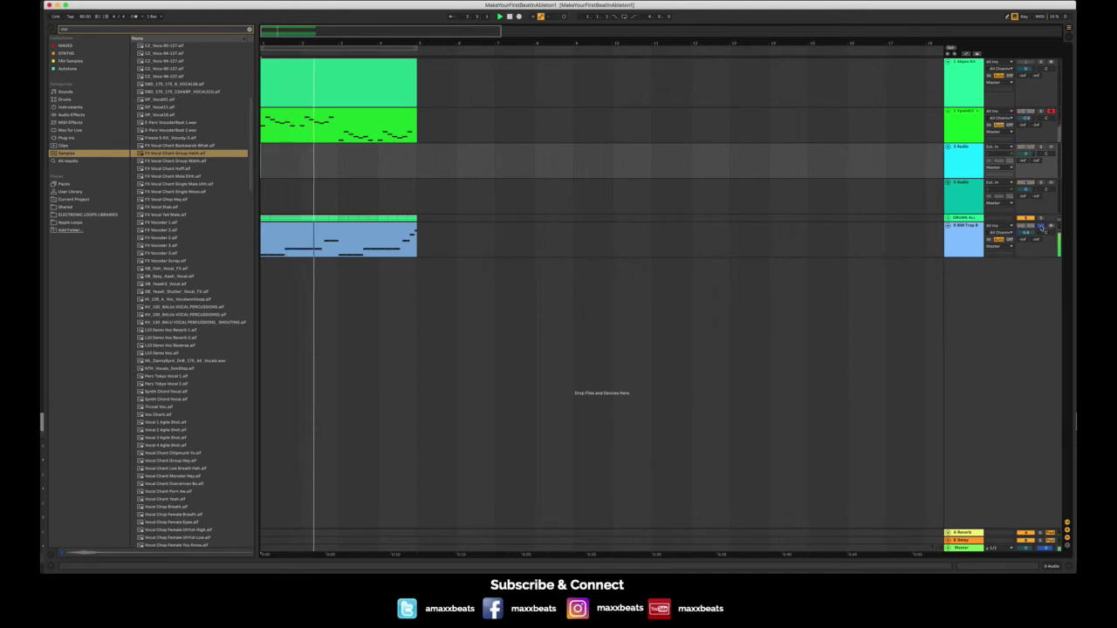
left_click(964, 229)
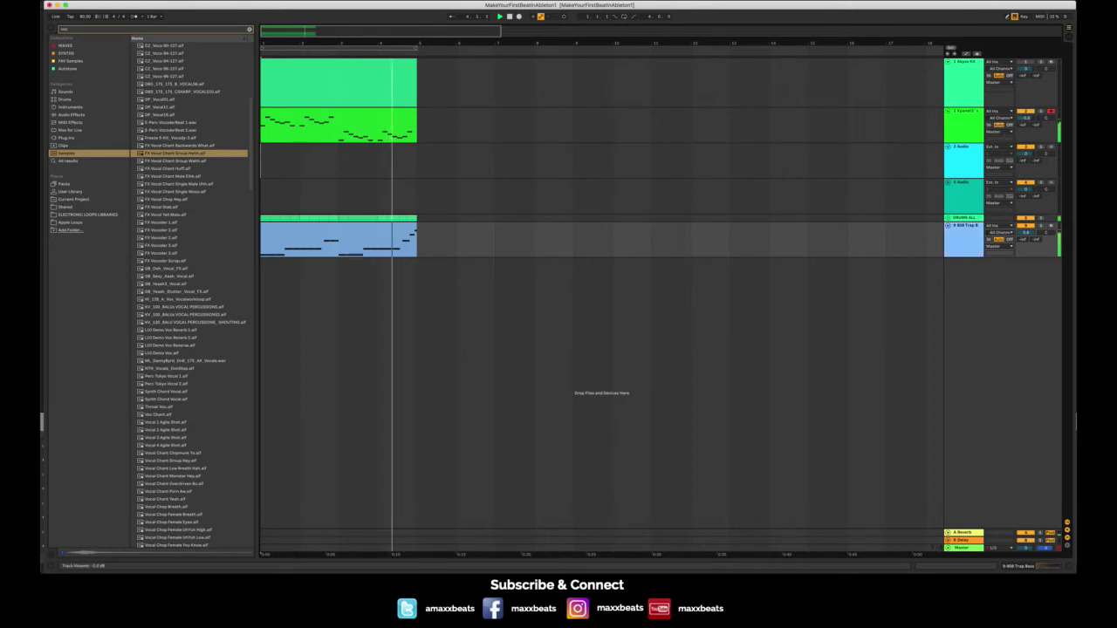
- Turn on looping for the four-bar section that starts at bar 1
left_click(404, 43)
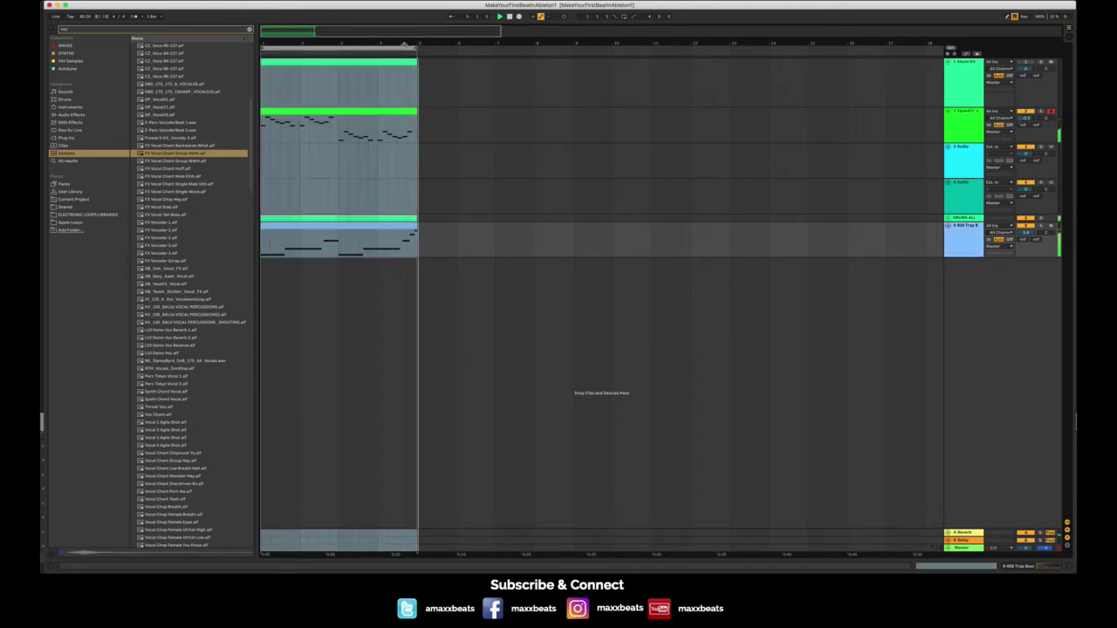
left_click(623, 16)
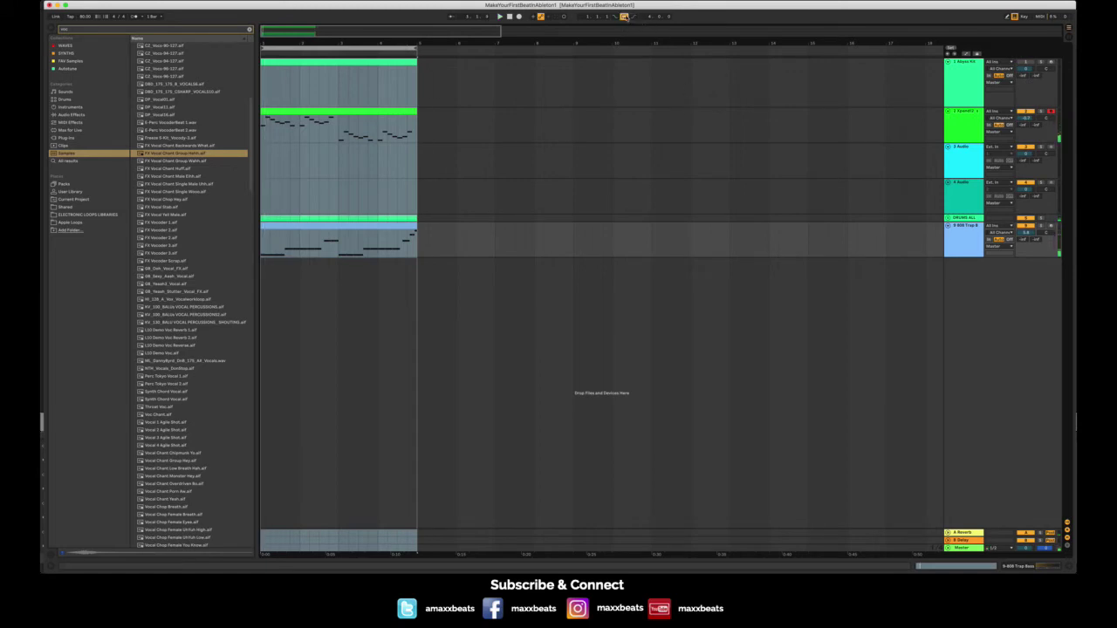
left_click(459, 73)
left_click(397, 49)
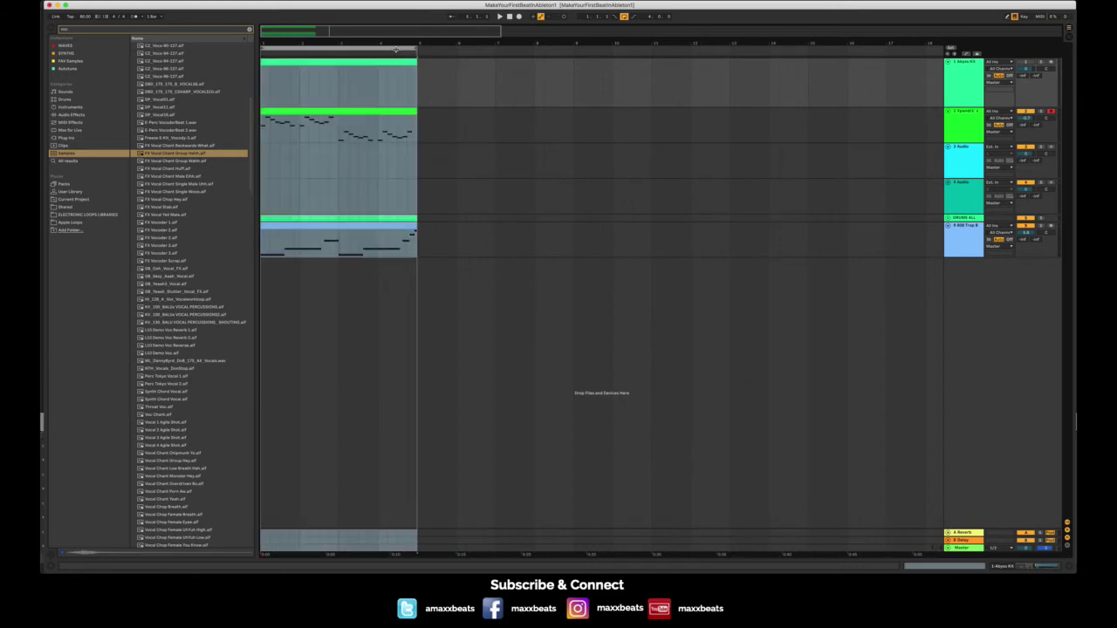
mouse_move(418, 49)
left_mouse_down()
mouse_move(315, 48)
mouse_move(417, 49)
left_mouse_up()
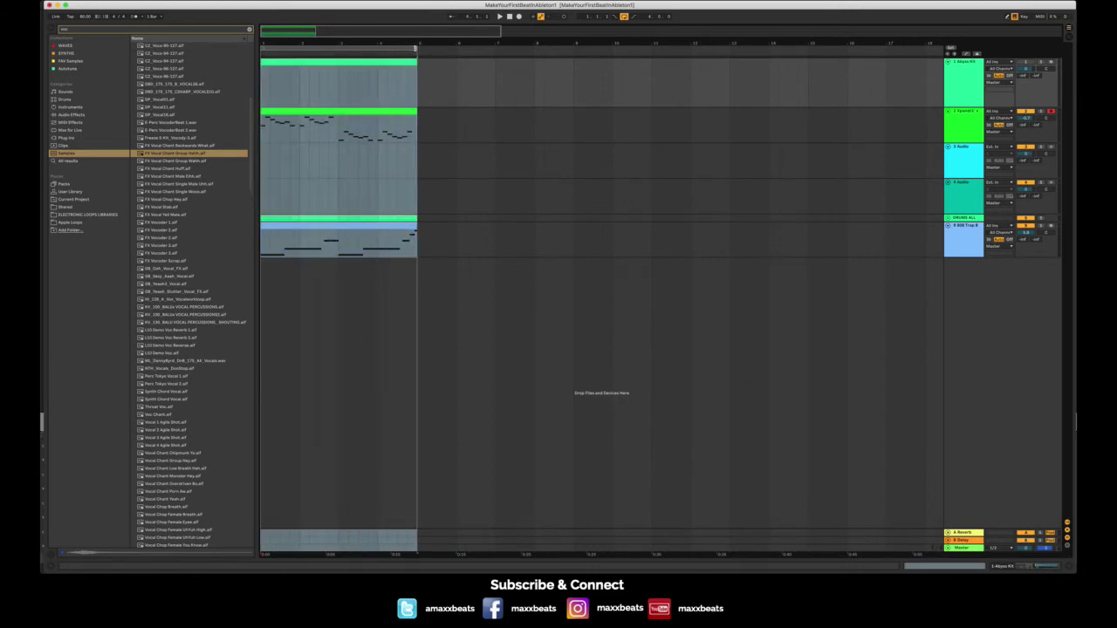
- Play the looped section briefly from its start and stop playback
left_click(399, 49)
key("space")
left_click(457, 117)
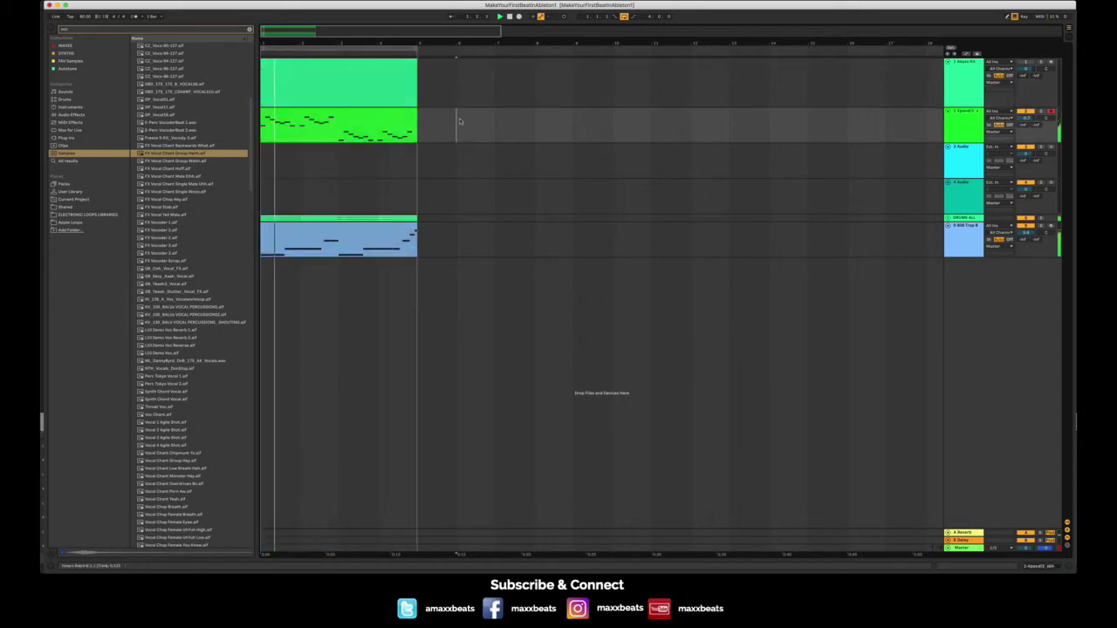
key("space")
- Add the FX Vocal Chant Group Hehh sample at 1.1.2 on a new audio track below the 808 Trap Bass
left_click(190, 153)
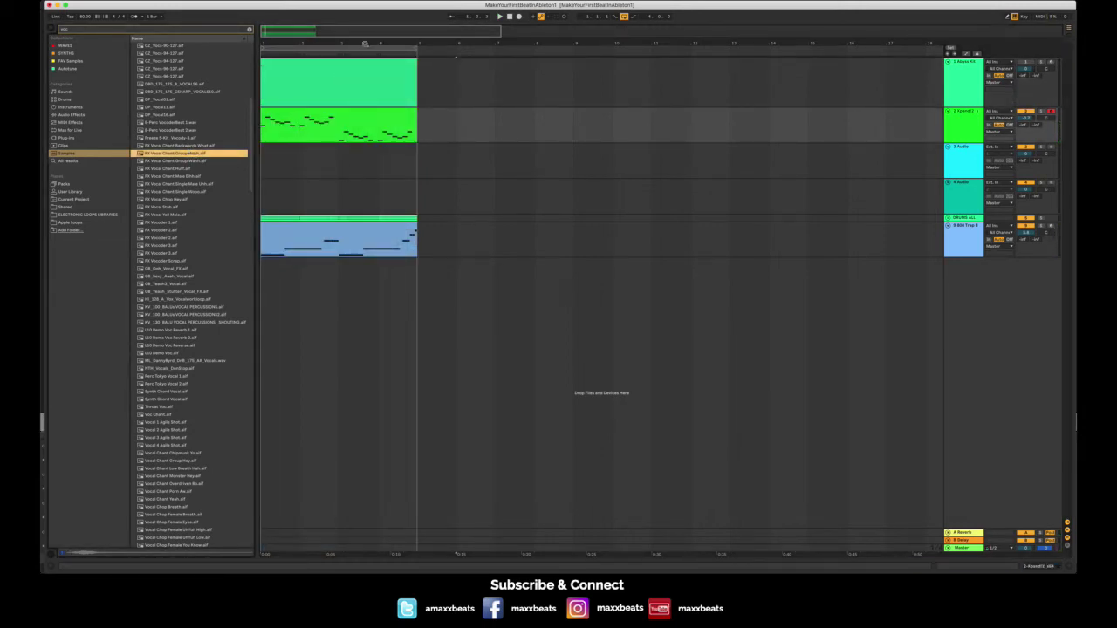
left_click_drag(366, 44, 359, 74)
scroll(360, 74, "left", 10)
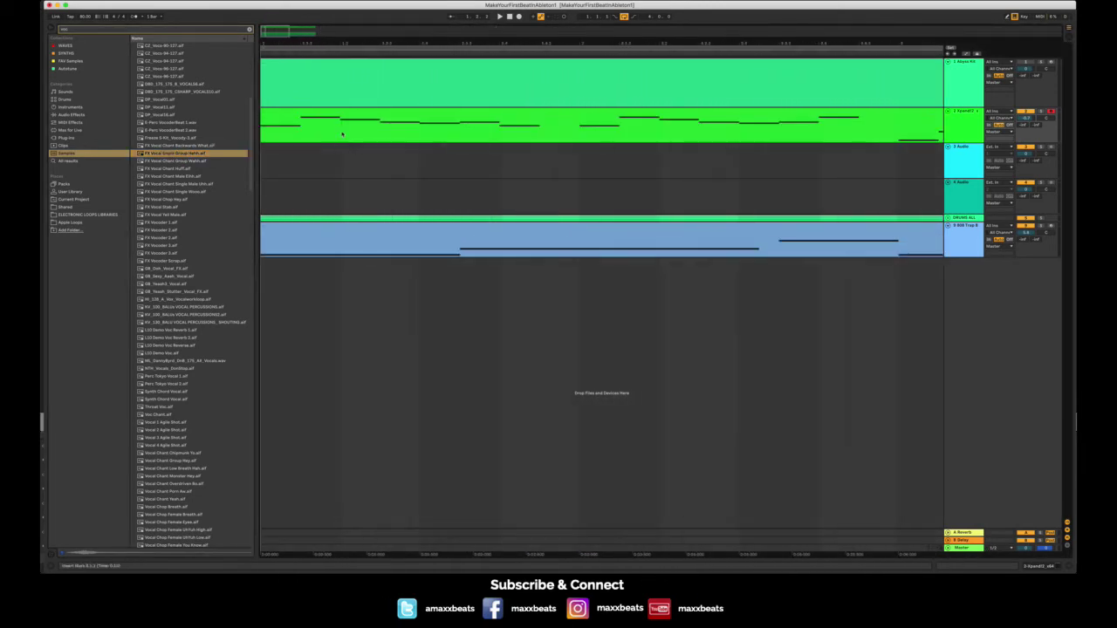
left_click_drag(159, 154, 269, 285)
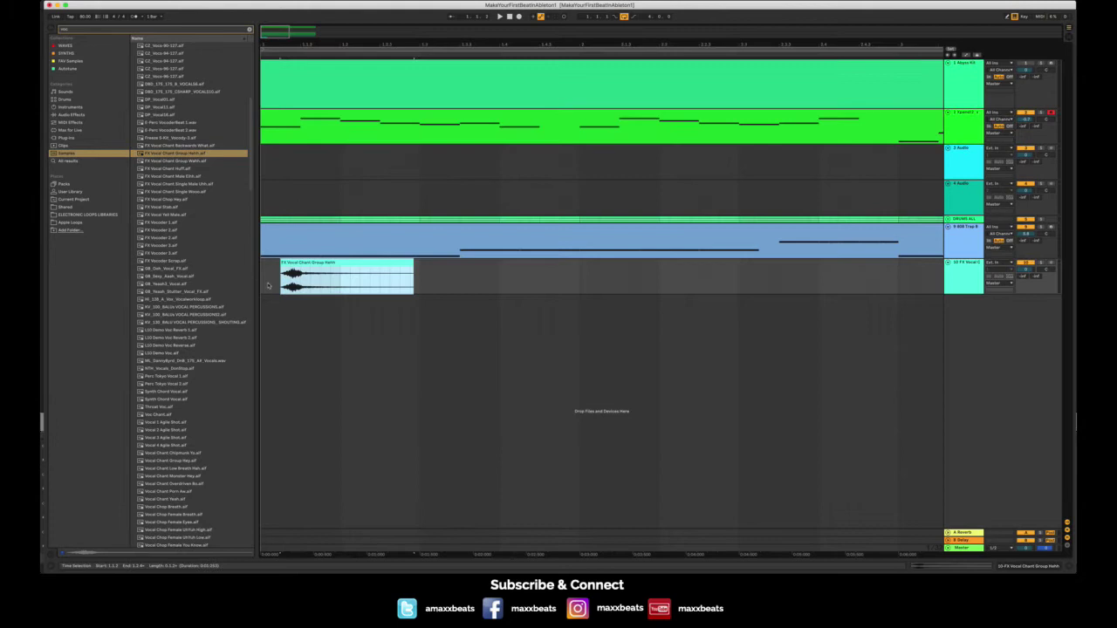
- Play the arrangement from the start and lower the vocal chant track's volume to about -13 dB
left_click(261, 273)
key("space")
key("space")
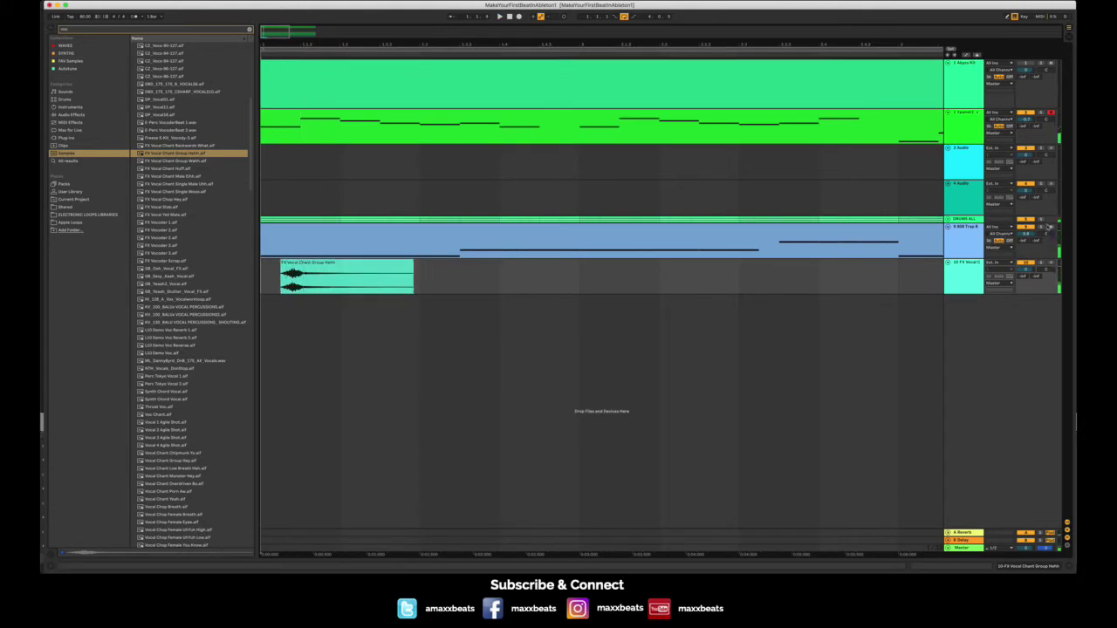
key("space")
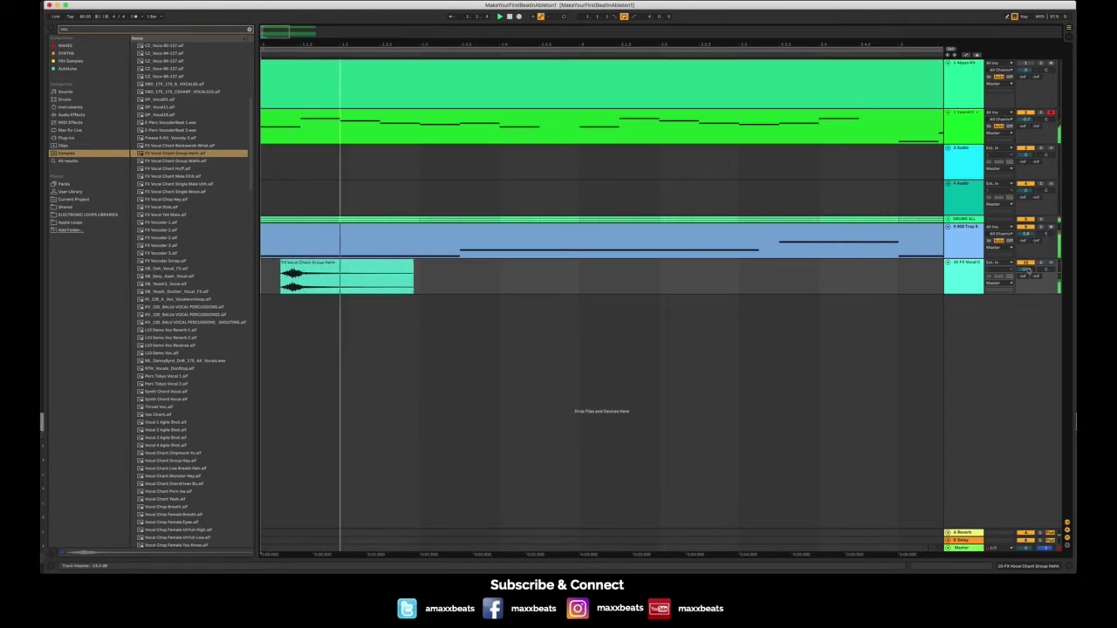
key("space")
- Replay the beginning of the arrangement and check the vocal chant clip's timing against the other tracks
left_click_drag(327, 46, 328, 105)
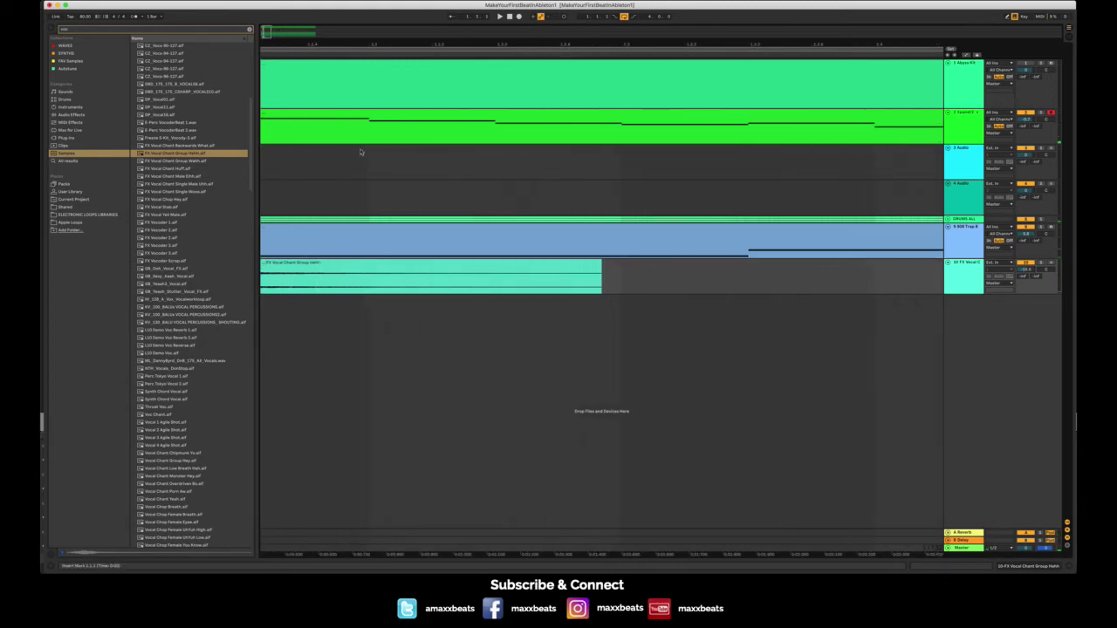
scroll(396, 364, "left", 3)
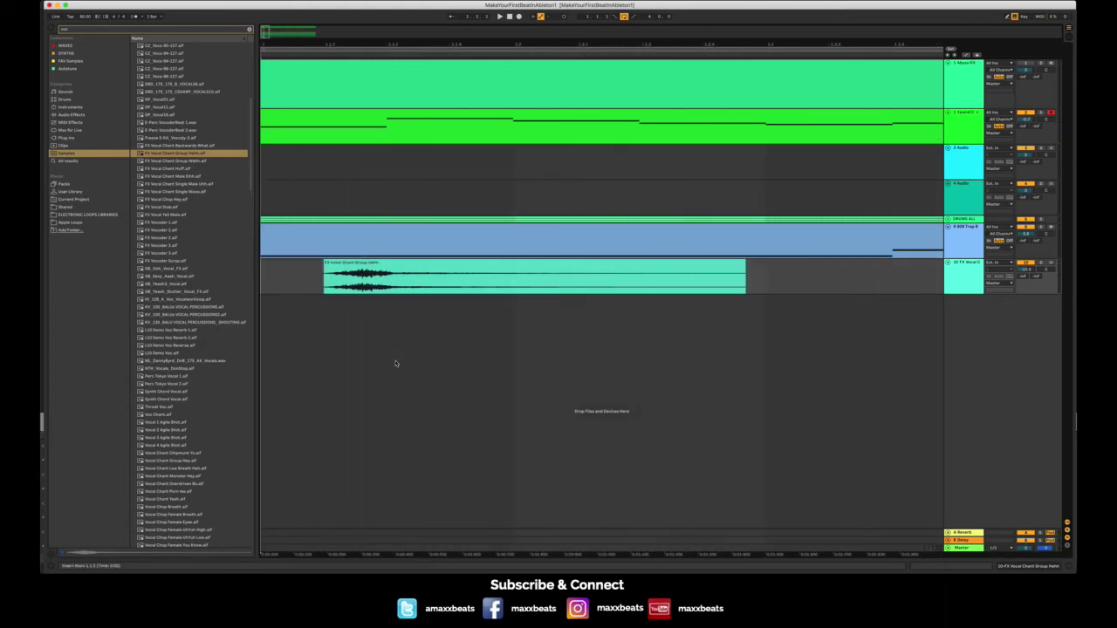
left_click(263, 283)
key("space")
key("space")
left_click_drag(339, 283, 360, 284)
left_click(359, 313)
left_click_drag(587, 31, 589, 169)
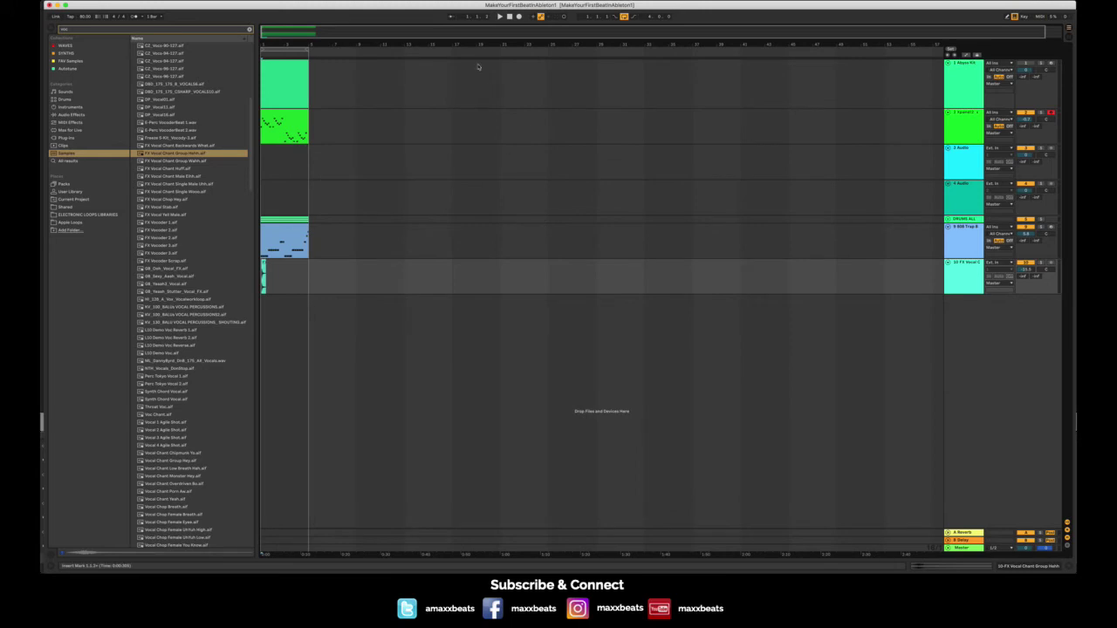
left_click_drag(466, 44, 469, 46)
scroll(335, 189, "left", 15)
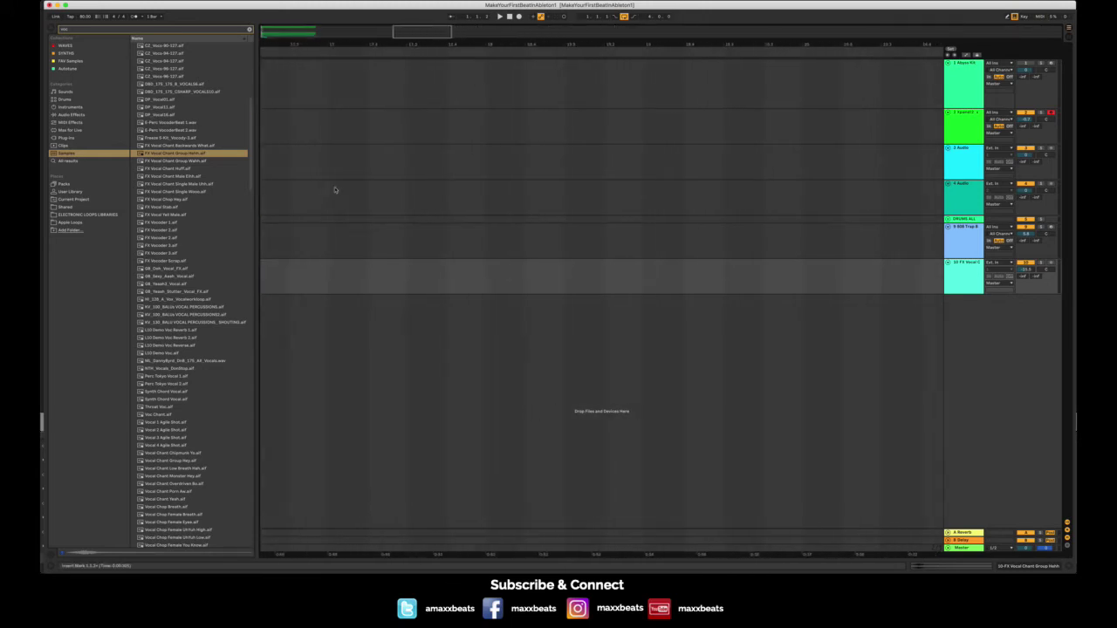
left_click_drag(332, 44, 333, 40)
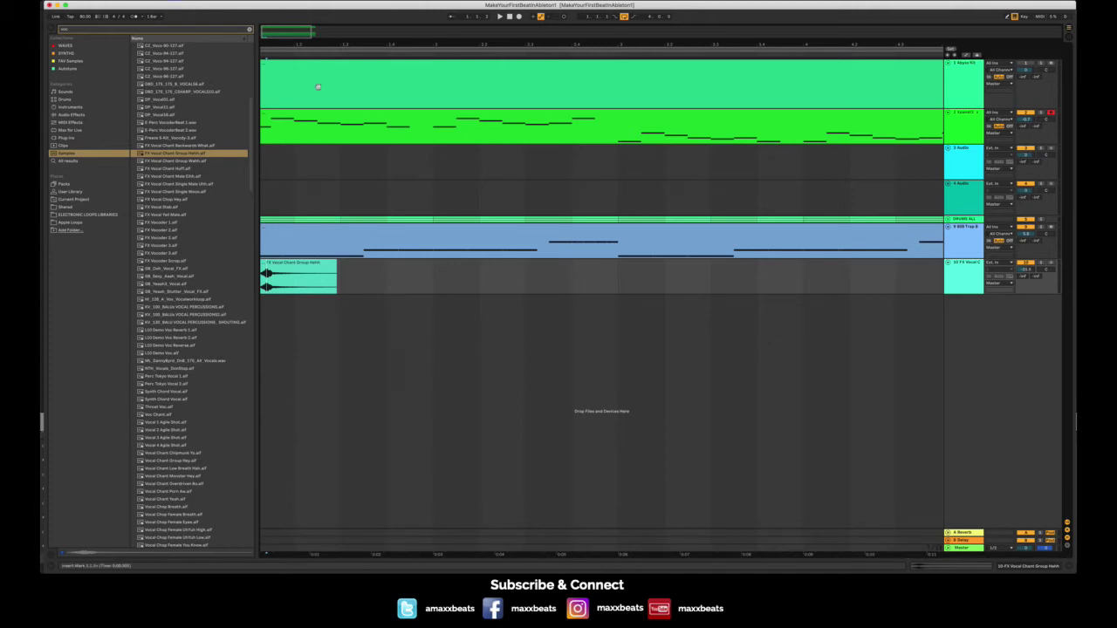
left_click_drag(332, 41, 332, 66)
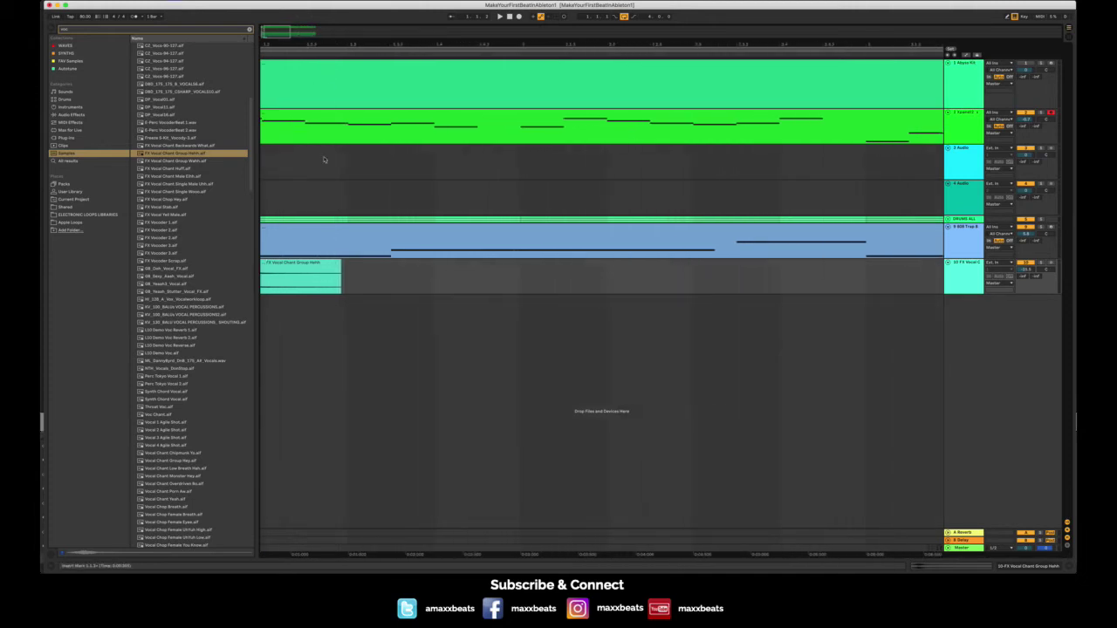
scroll(325, 162, "left", 3)
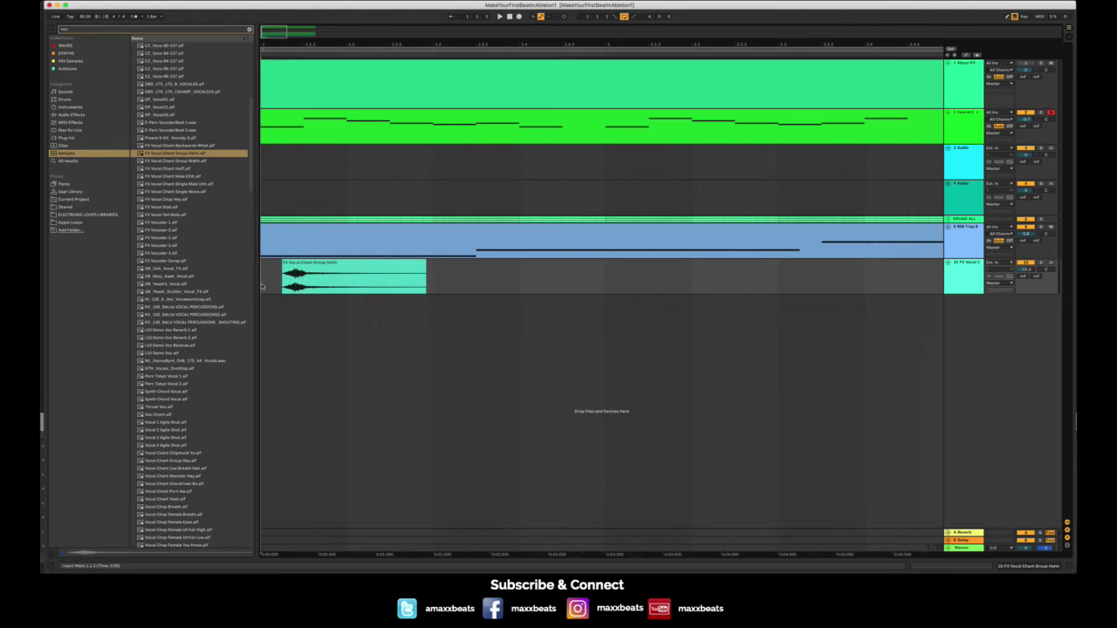
- Move the vocal chant clip to start at 1.1.3, replaying the opening to check its timing and fine-tuning the track's volume
left_click(315, 284)
key("space")
left_click(324, 284)
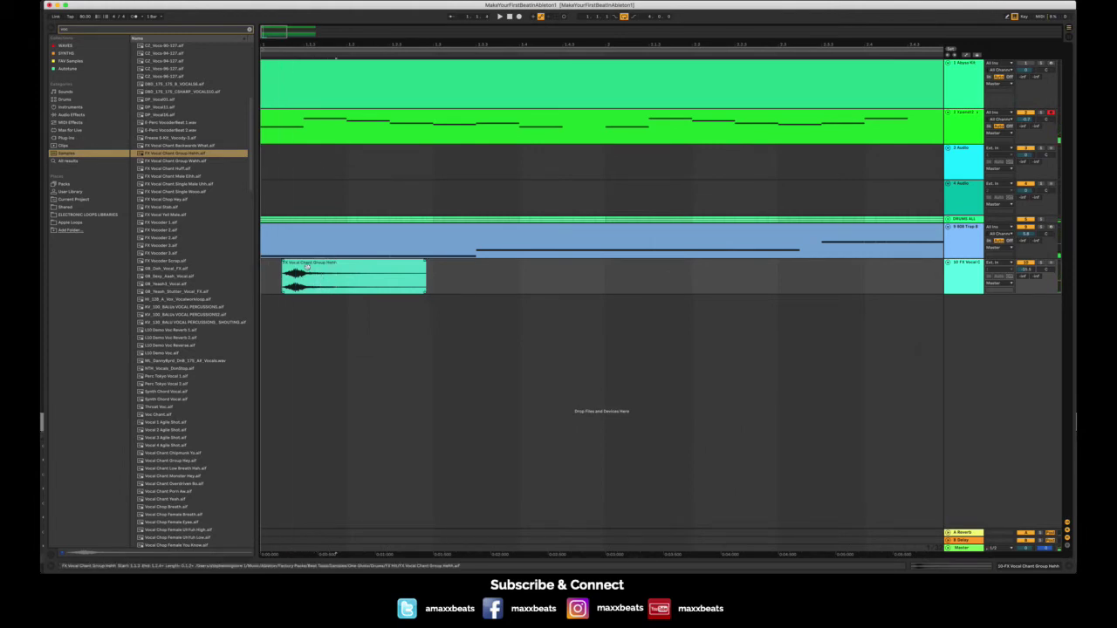
left_click_drag(305, 263, 316, 263)
left_click(265, 274)
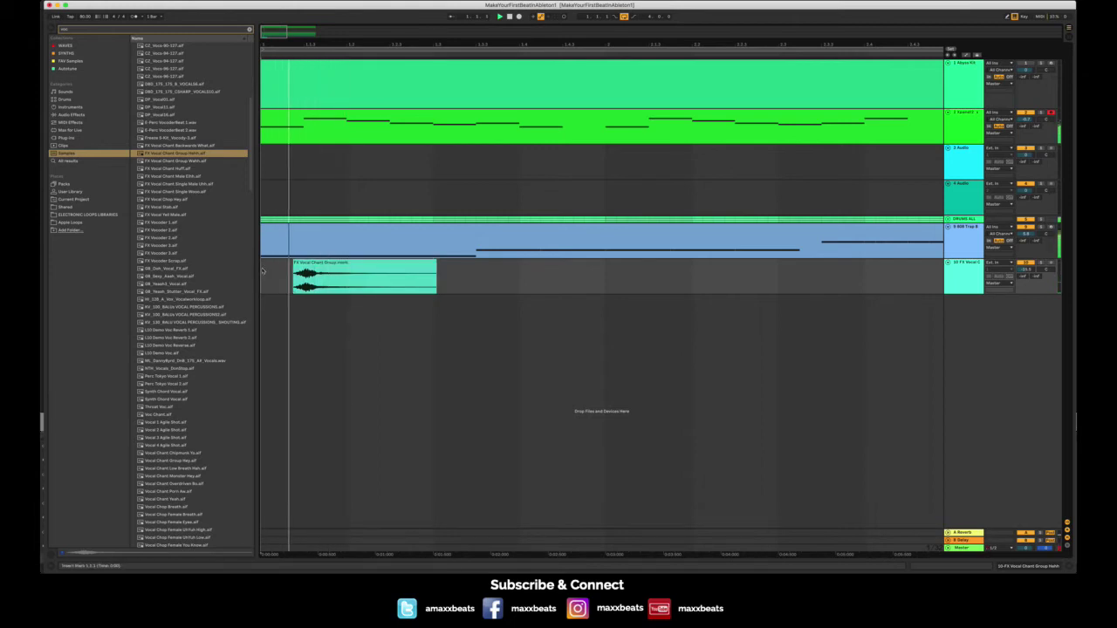
key("space")
left_click_drag(304, 269, 313, 271)
left_click(264, 273)
key("space")
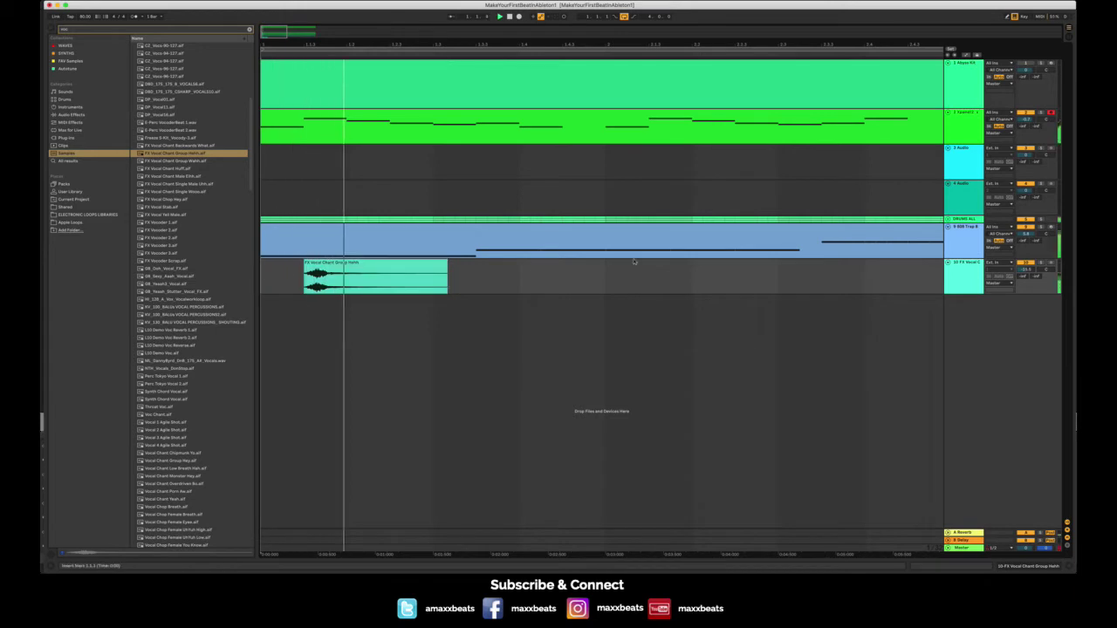
left_click_drag(1030, 270, 1031, 271)
key("space")
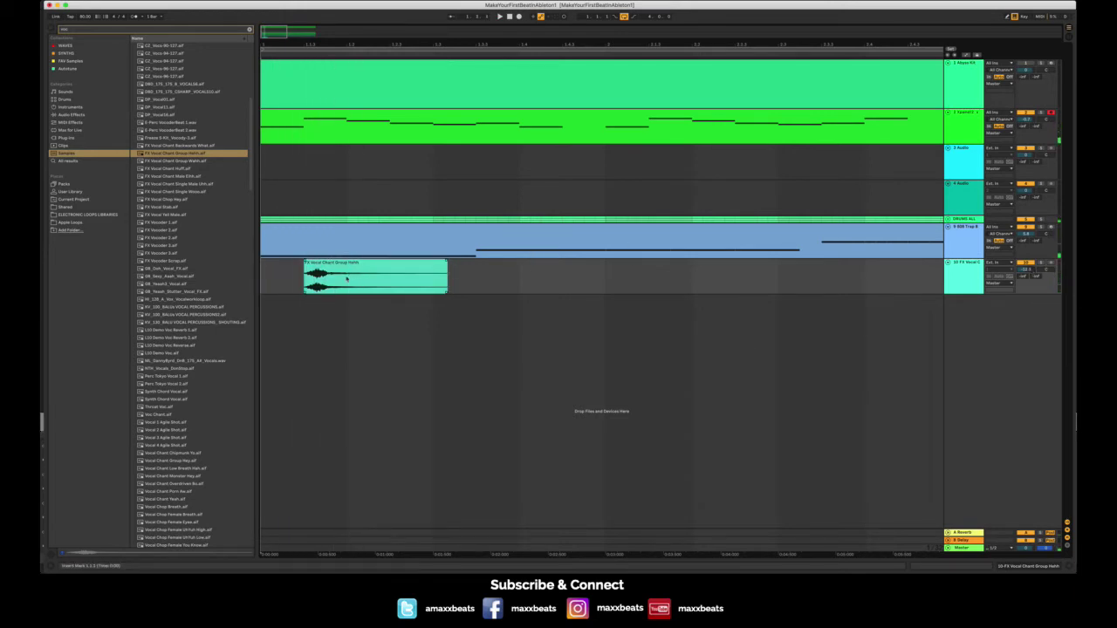
- Remove the vocal chant clip's tail after 1.2, duplicate the trimmed first beat once and play the result from the start
left_click_drag(347, 282, 478, 278)
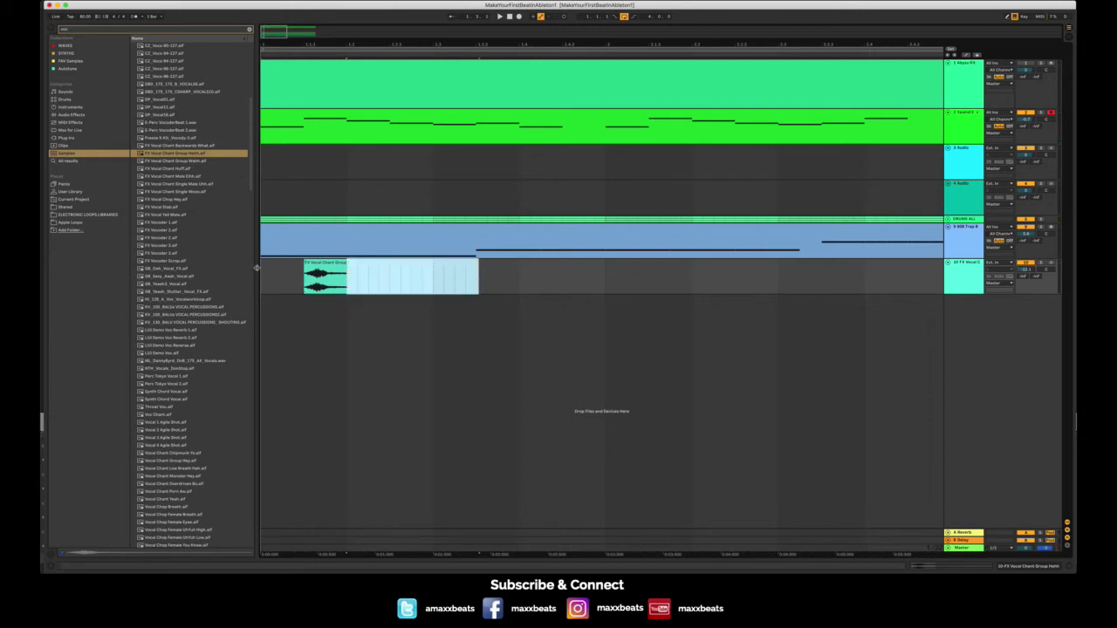
left_click_drag(260, 277, 353, 278)
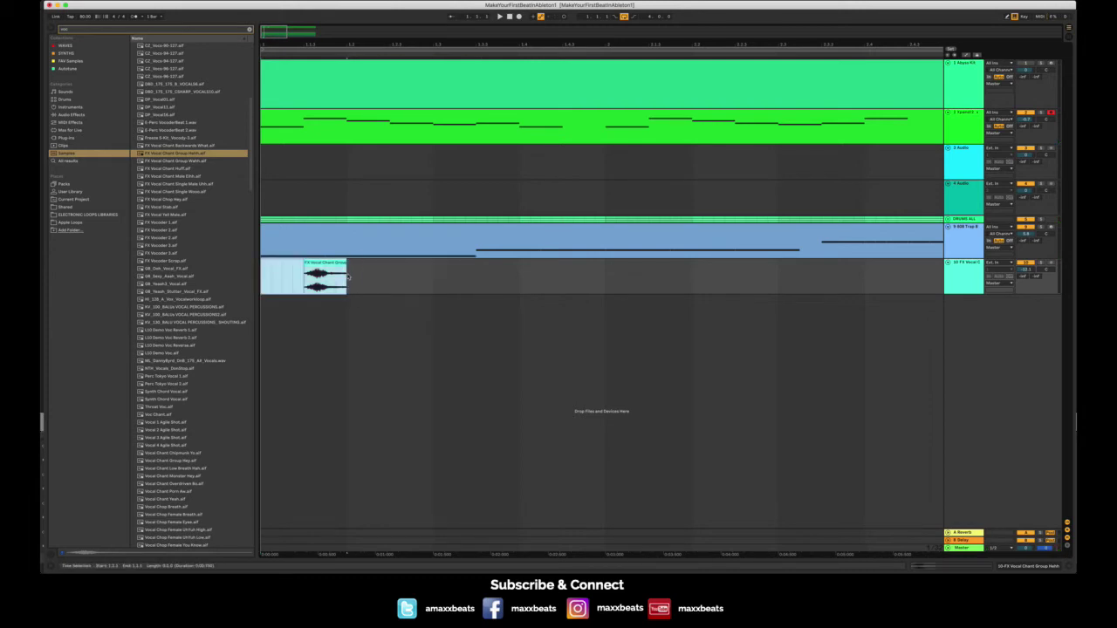
key("super+d")
left_click(264, 279)
key("space")
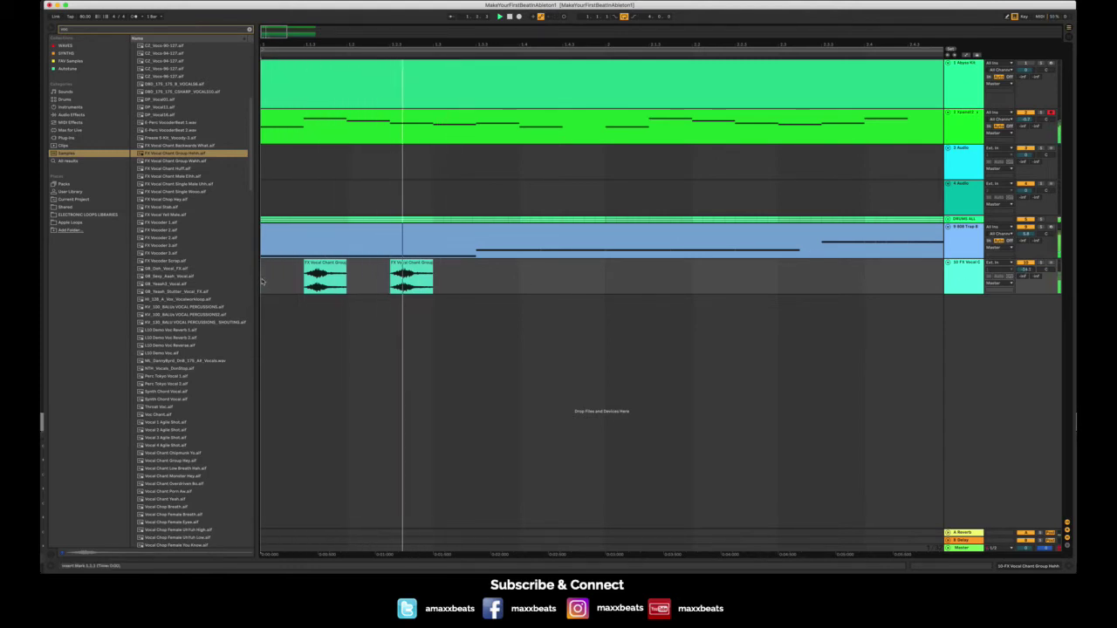
- Repeat the two-beat vocal chant pattern until it fills the four-bar section, without extending past the other clips
left_click_drag(262, 279, 433, 279)
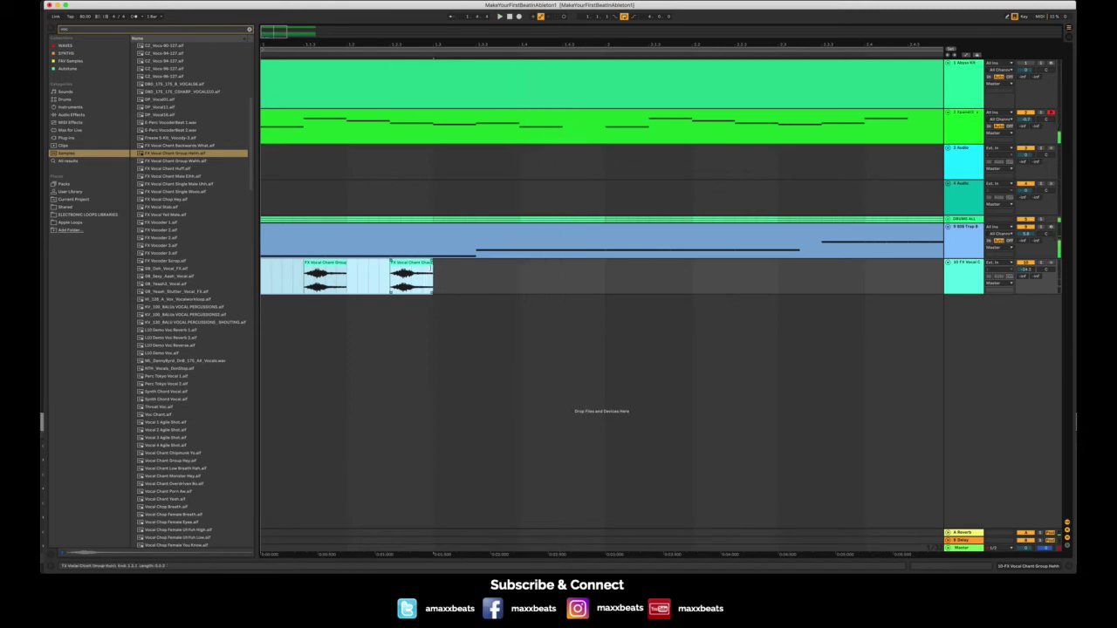
key("super+d")
key("super+d")
key("super+d")
key("super+d")
key("super+d")
key("super+d")
key("super+d")
key("super+d")
key("super+d")
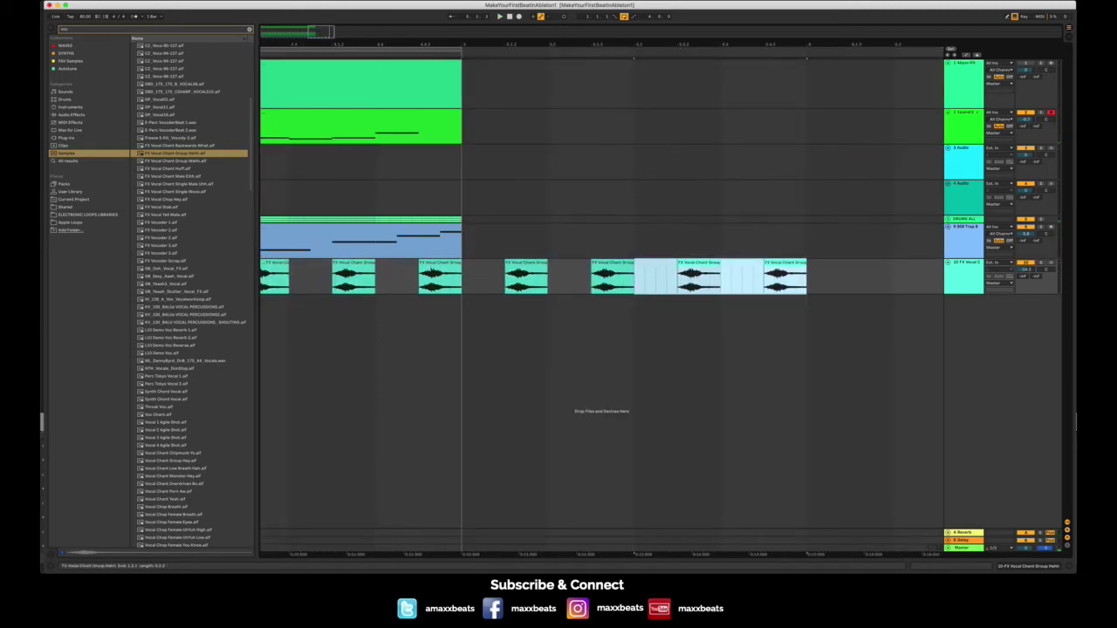
key("super+z")
key("super+z")
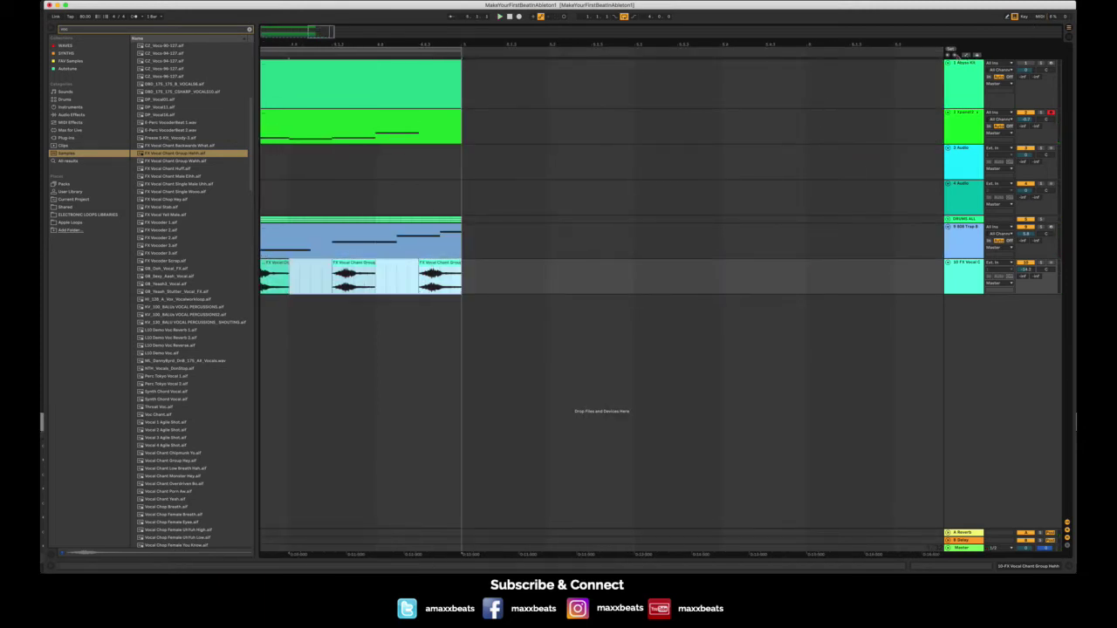
- Delete the fourth vocal chant clip in each of the four bars while the section plays
key("space")
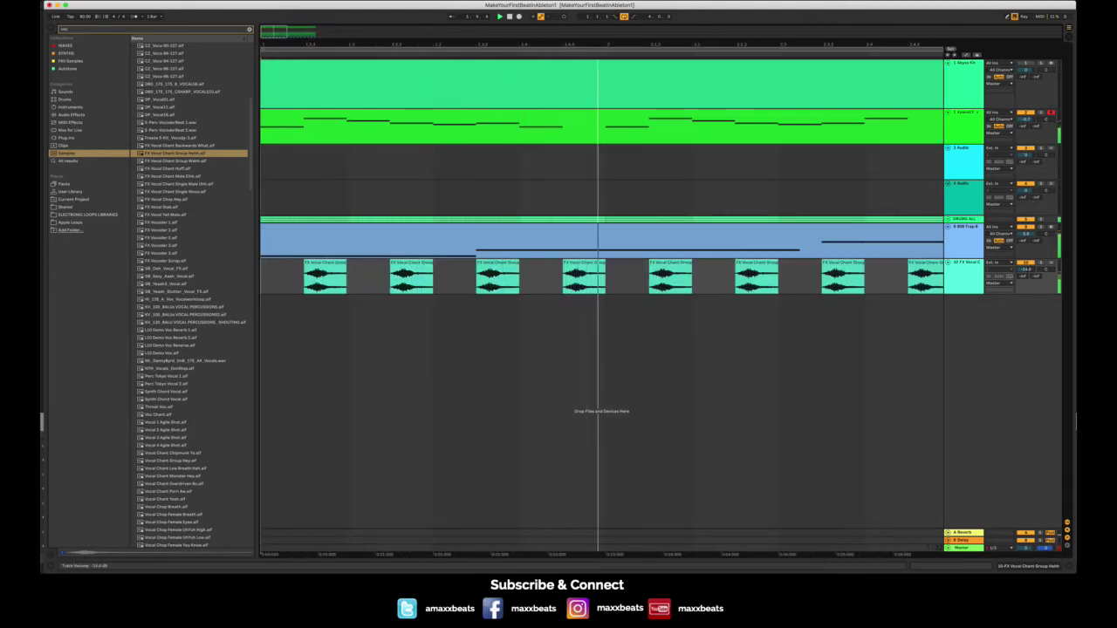
left_click(583, 276)
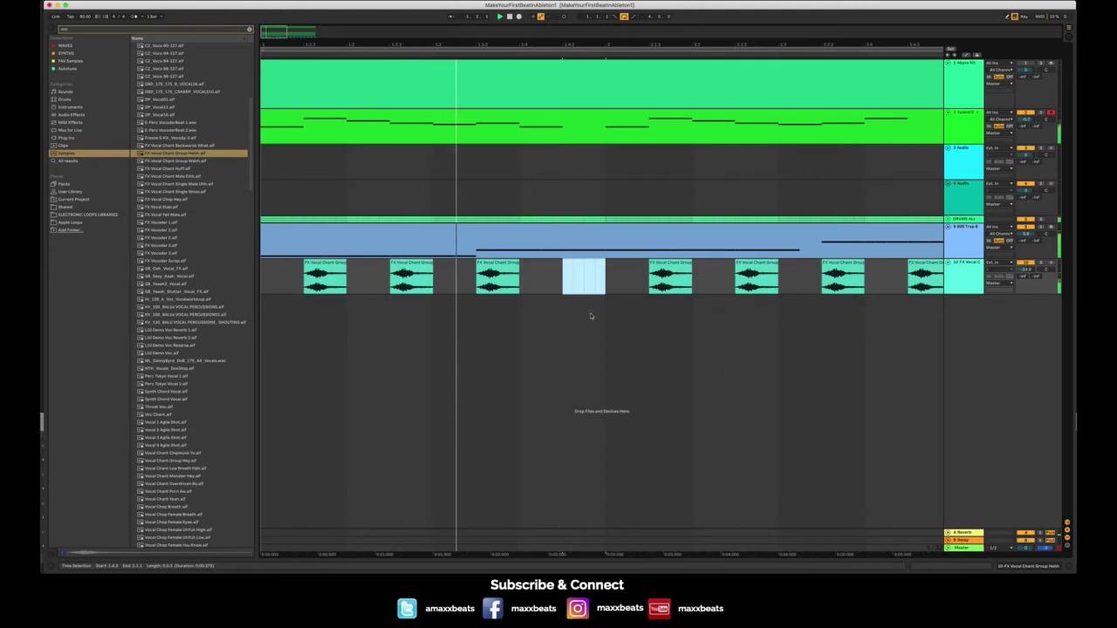
key("Delete")
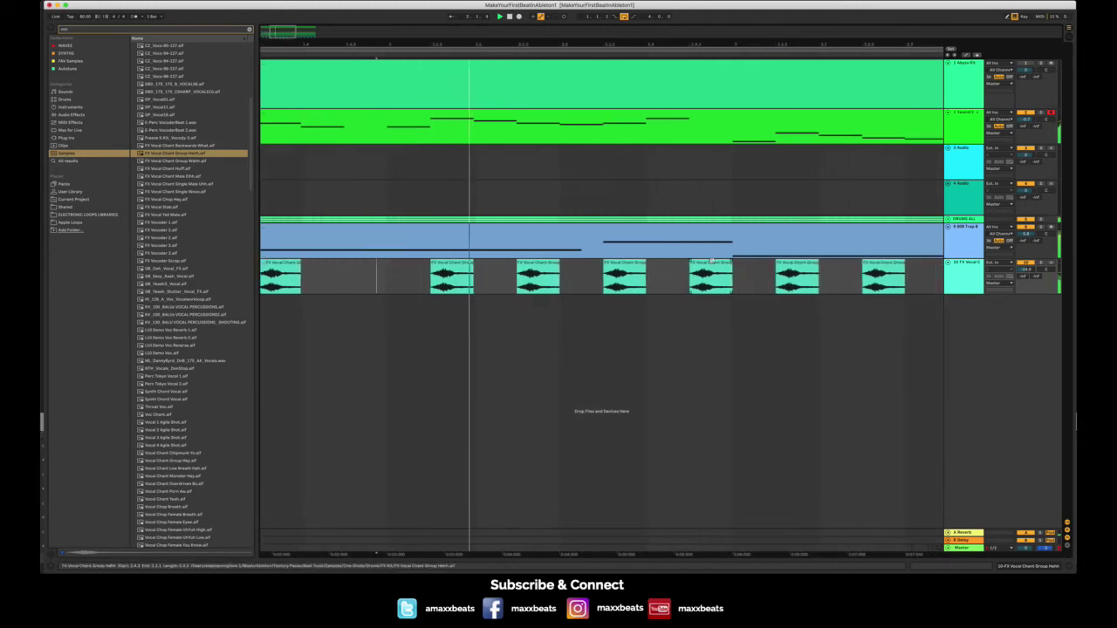
left_click(716, 266)
key("Delete")
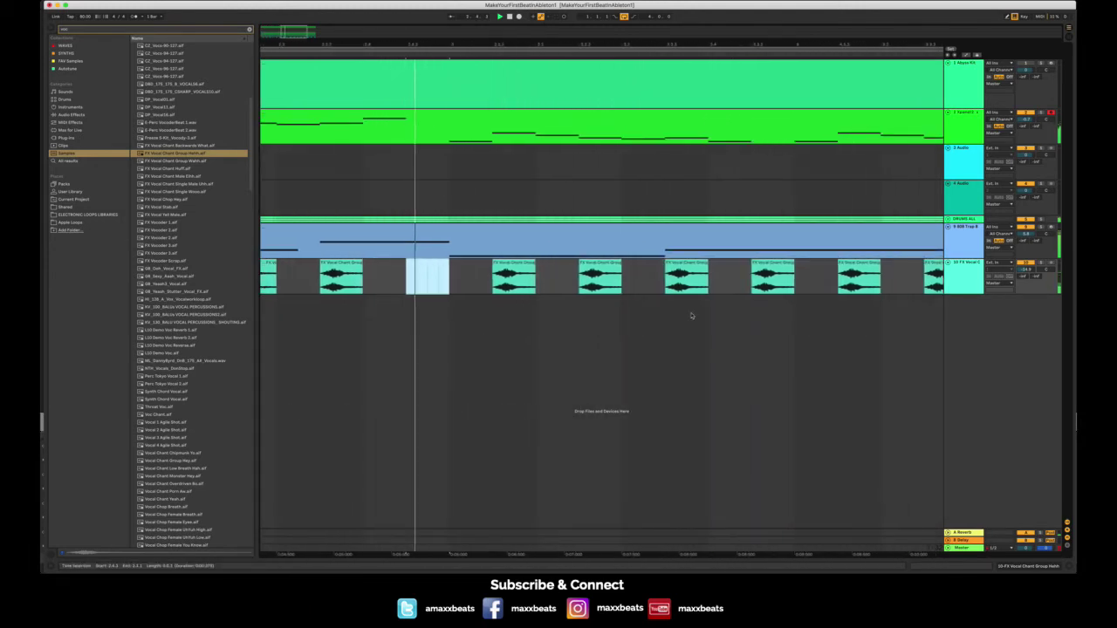
left_click(689, 262)
key("Delete")
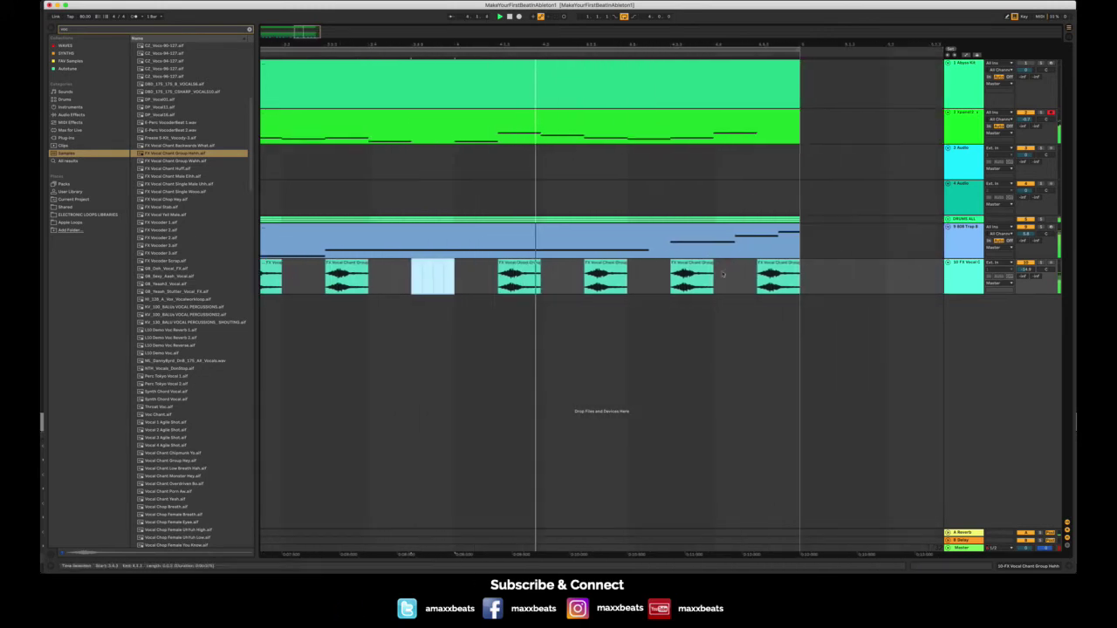
left_click(770, 270)
key("Delete")
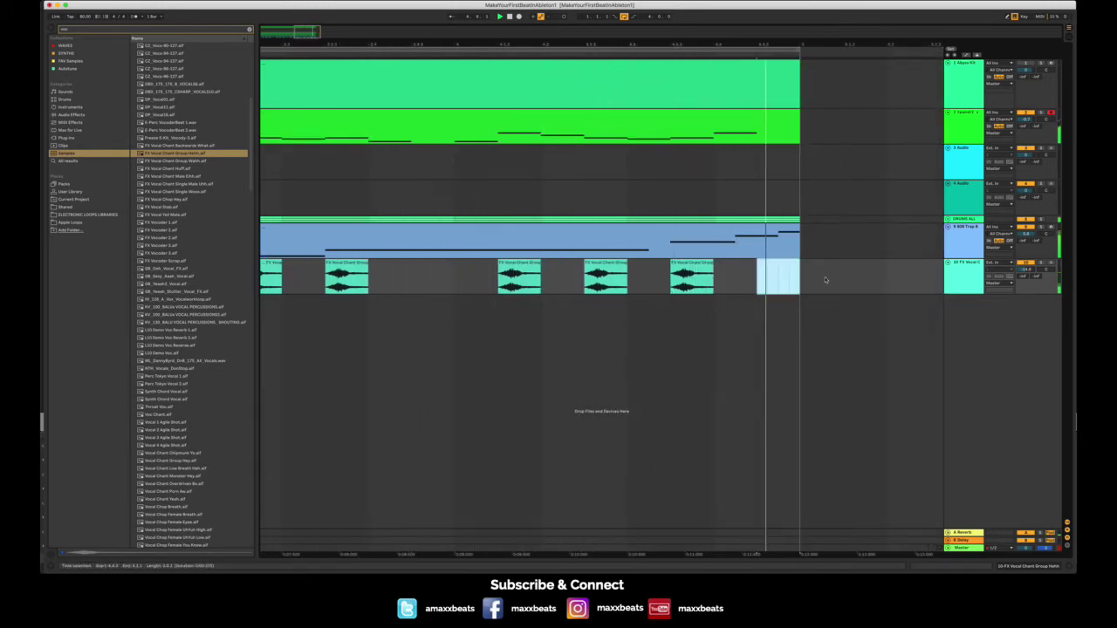
key("space")
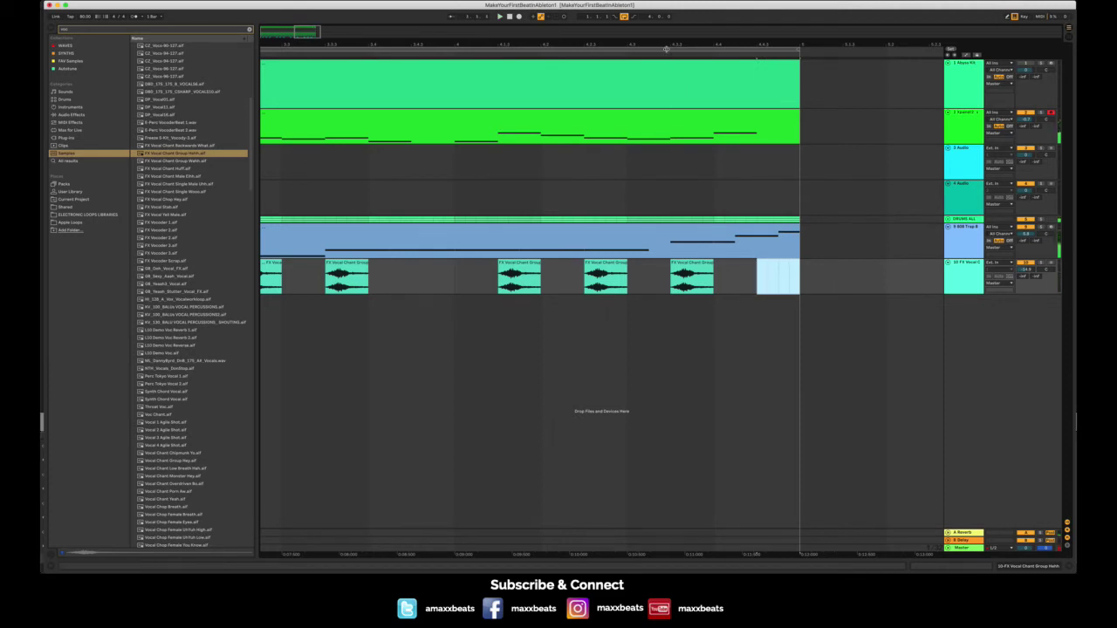
- Insert a new audio track below the vocal chant track and set the insert marker at 1.1.1
left_click_drag(663, 44, 663, 17)
left_click(972, 267)
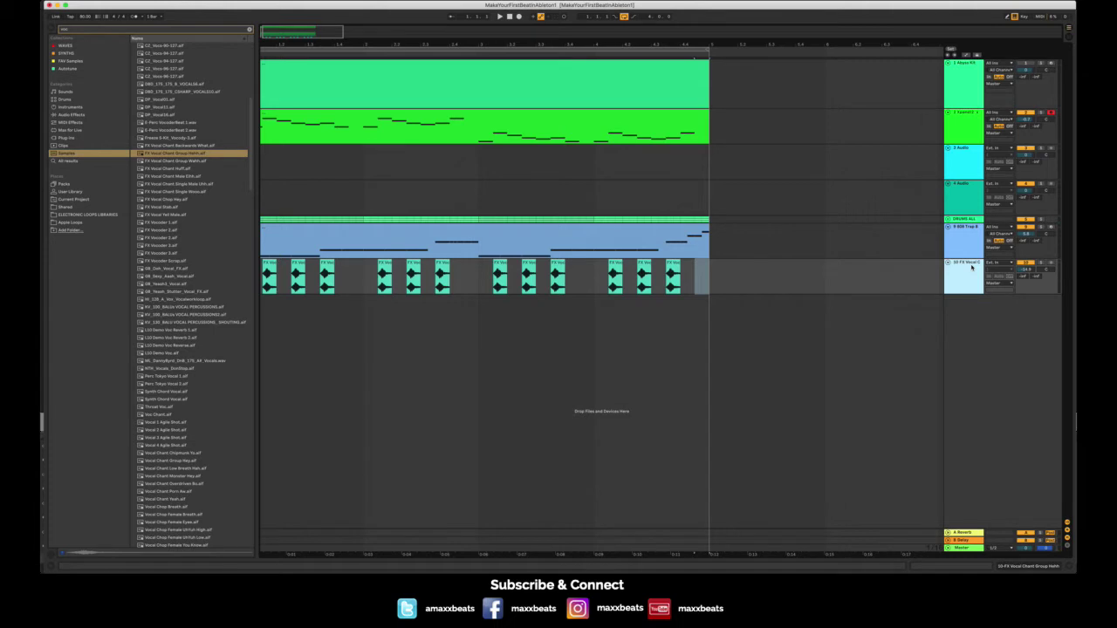
key("super+t")
left_click(603, 307)
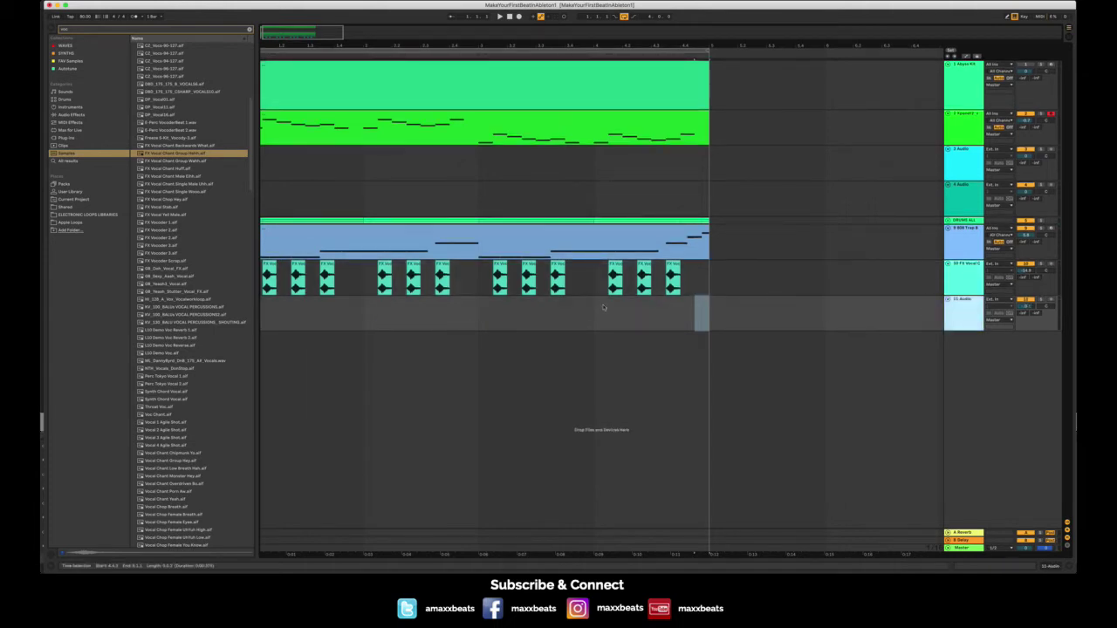
scroll(313, 295, "left", 1)
left_click(263, 303)
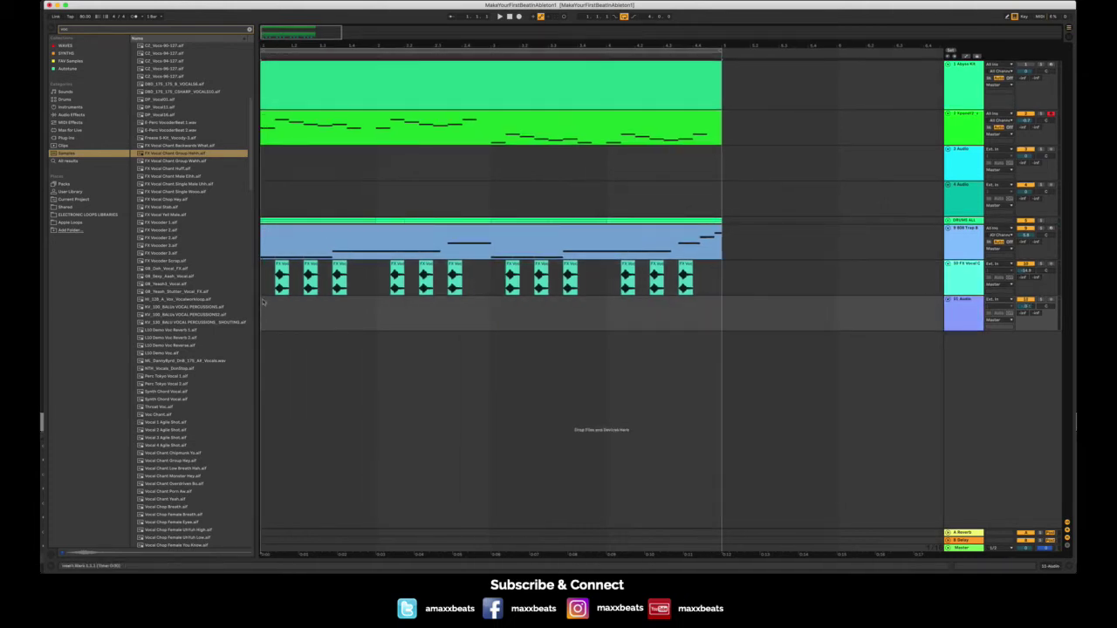
- Audition the FX Vocal Chant and Chop samples in the browser to find a second vocal sound
left_click(196, 161)
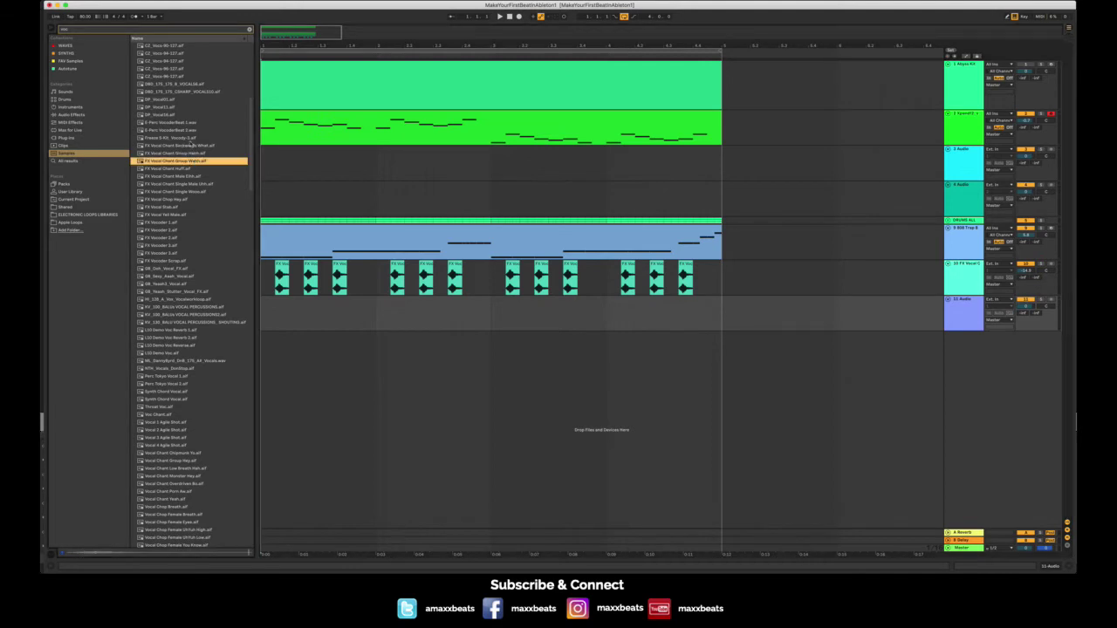
left_click(191, 145)
left_click(172, 170)
left_click(174, 184)
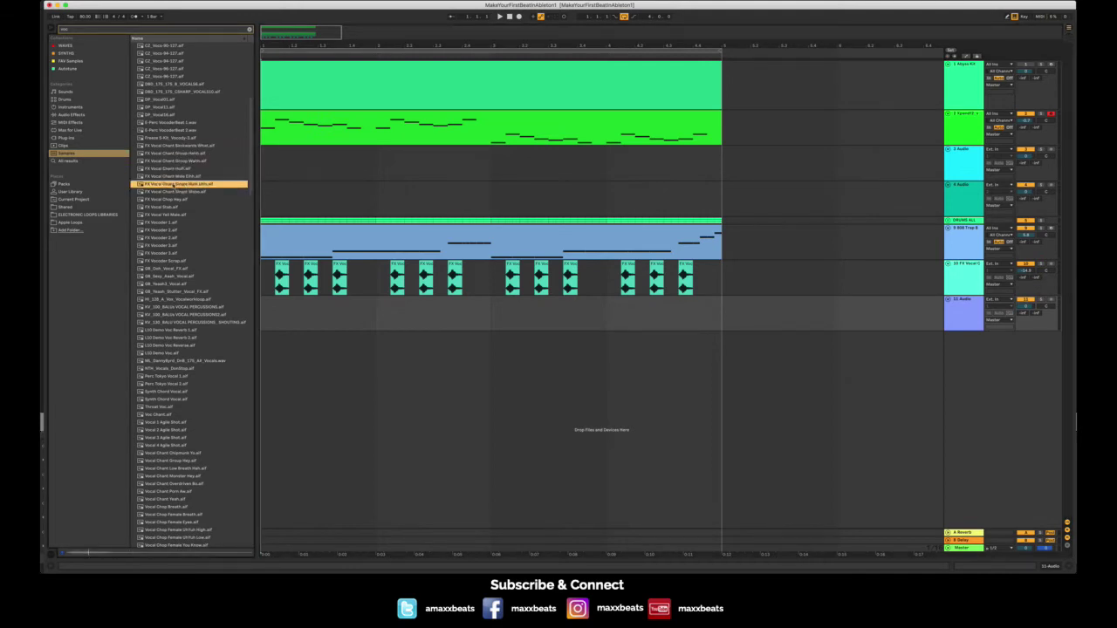
left_click(175, 191)
left_click(174, 199)
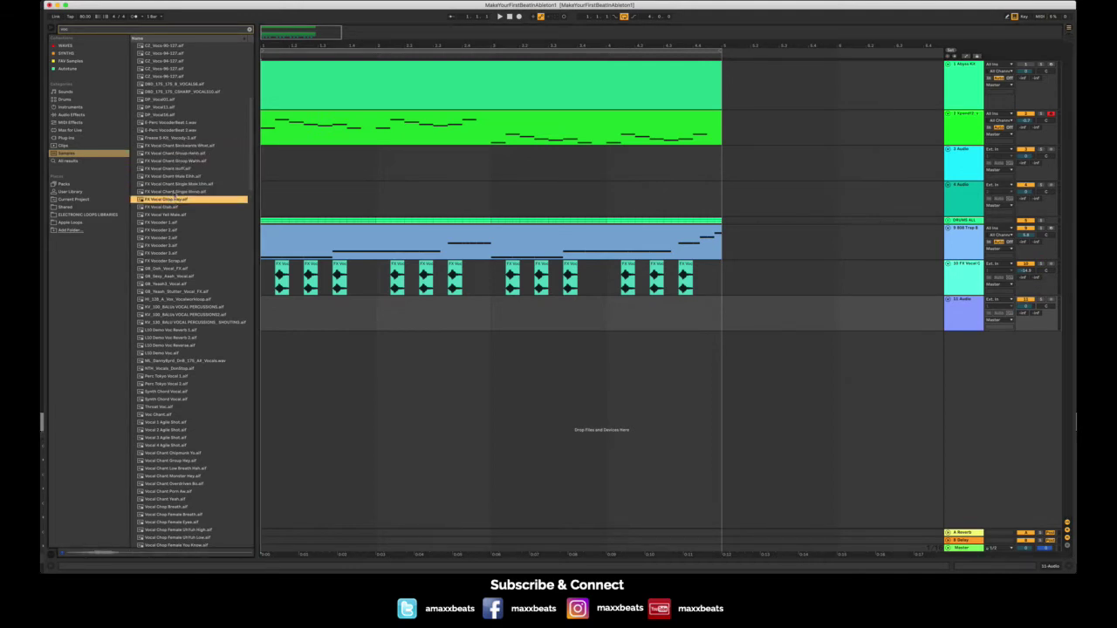
left_click(174, 193)
- Place the FX Vocal Chant Single Wooo sample at 2.4.3 on the new audio track during playback
left_click_drag(373, 37, 373, 54)
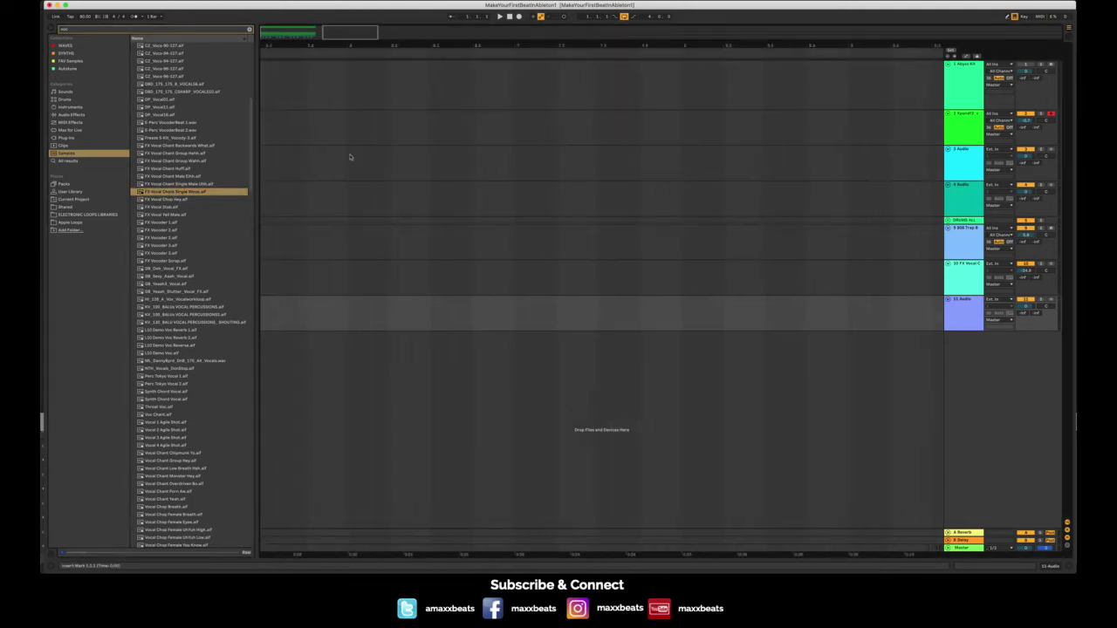
scroll(350, 157, "left", 10)
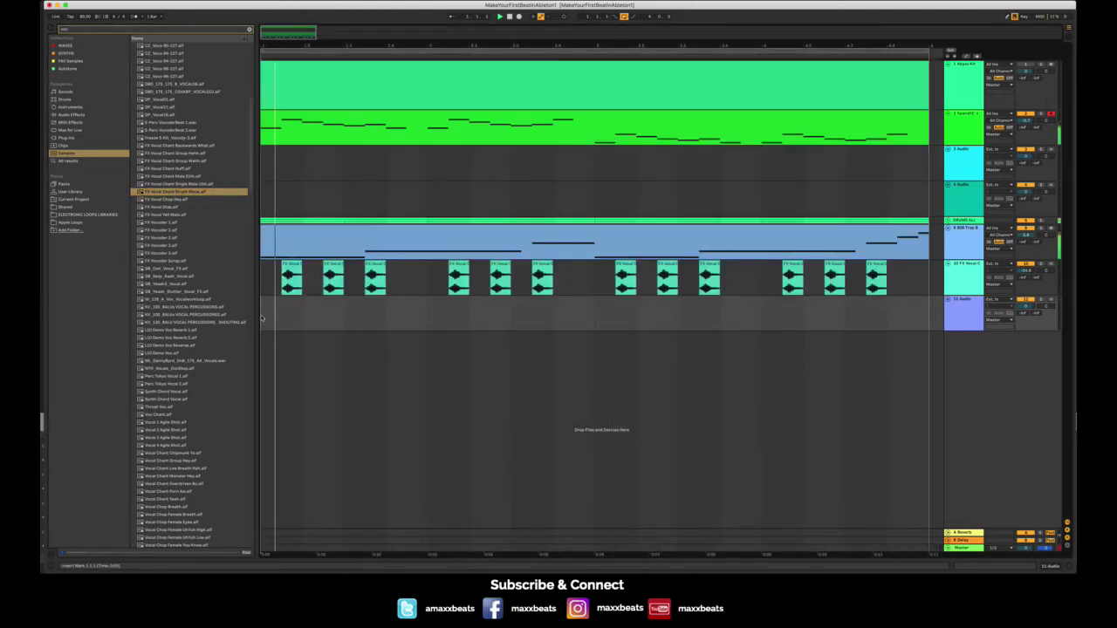
left_click_drag(176, 192, 577, 319)
key("space")
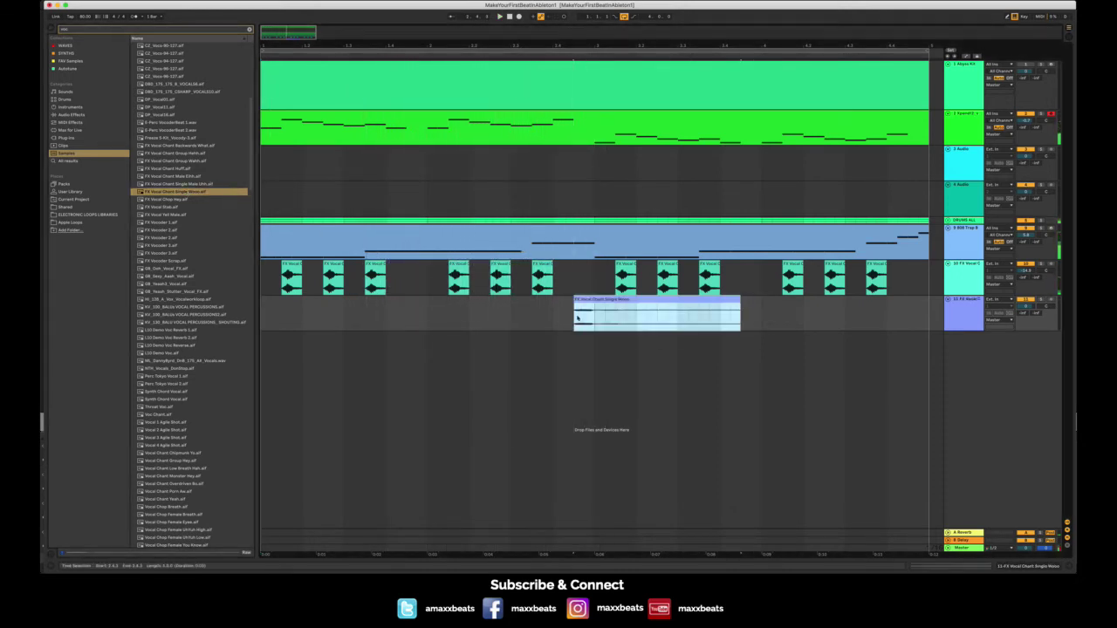
- Play the arrangement from the start and lower the volume of the single vocal chant track
left_click(261, 313)
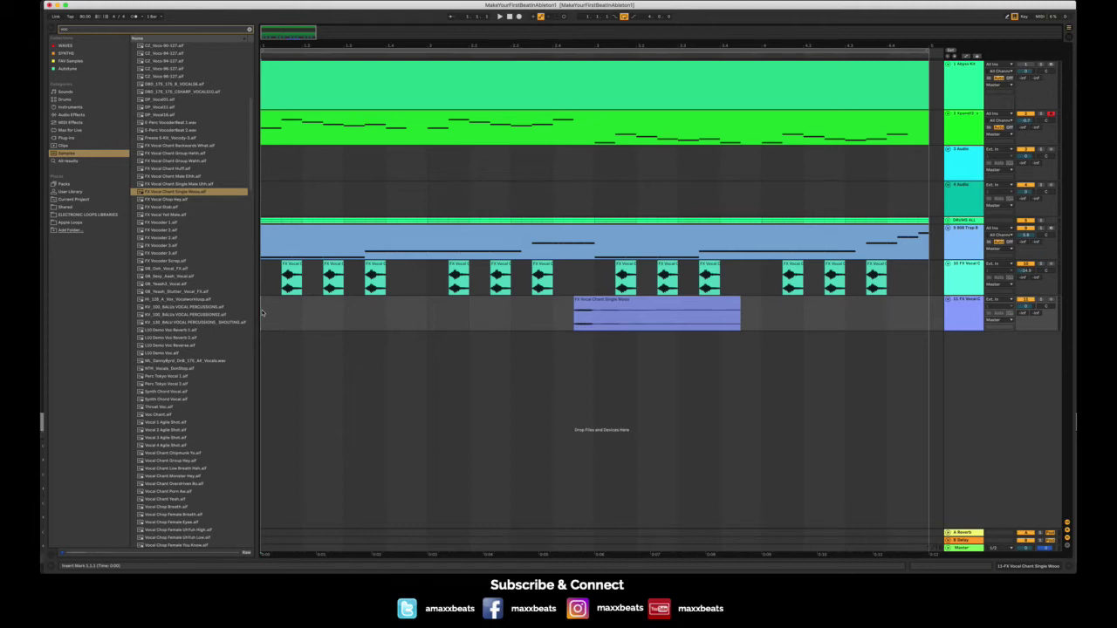
key("space")
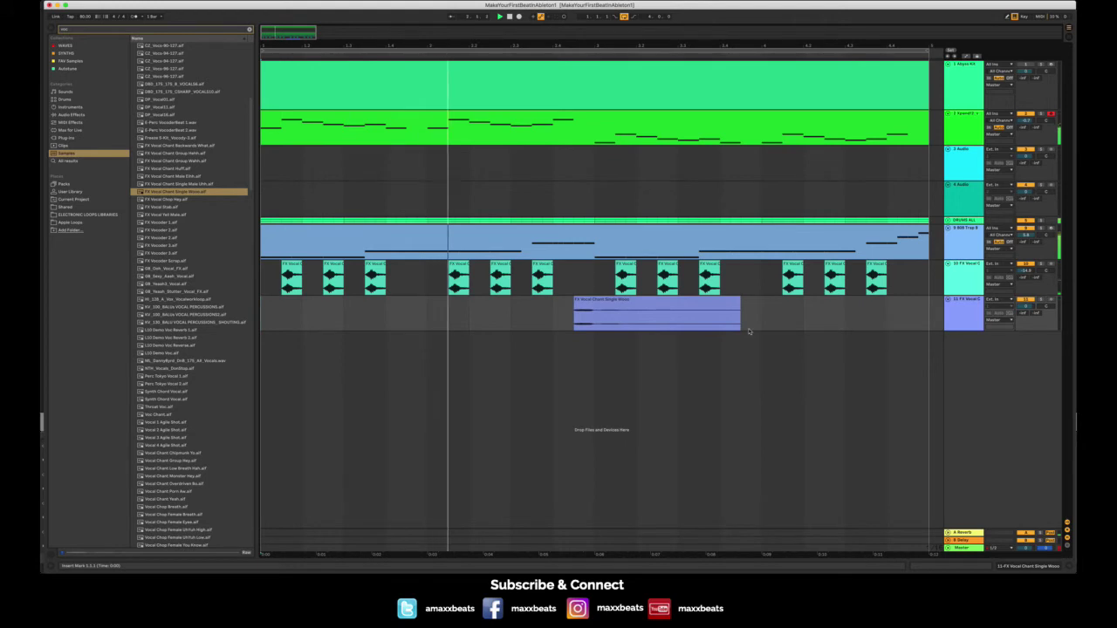
scroll(749, 332, "right", 3)
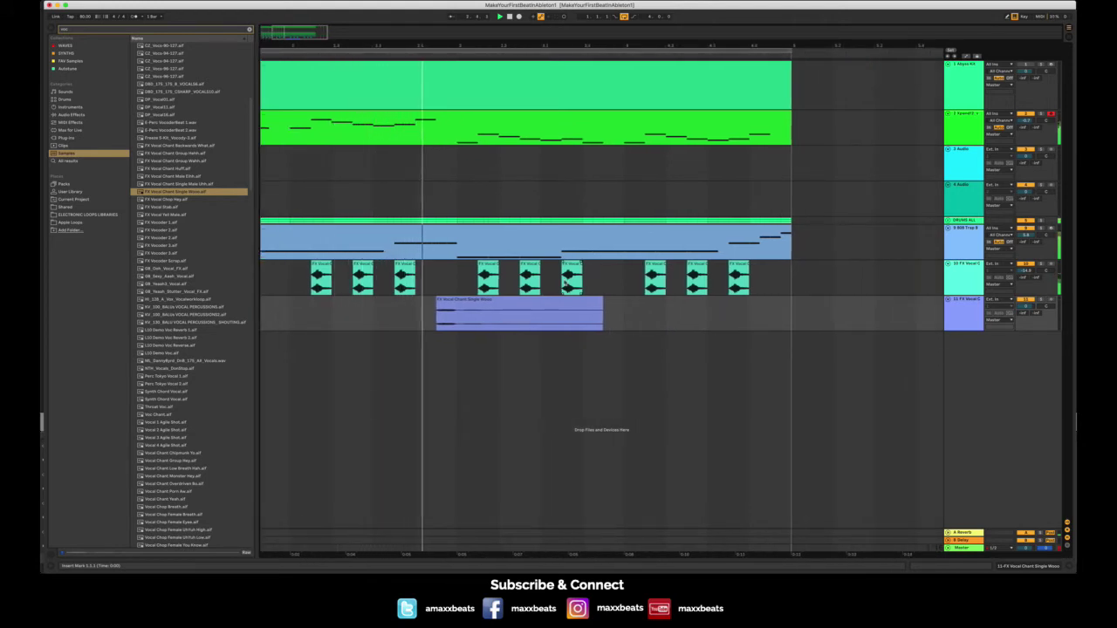
left_click(498, 308)
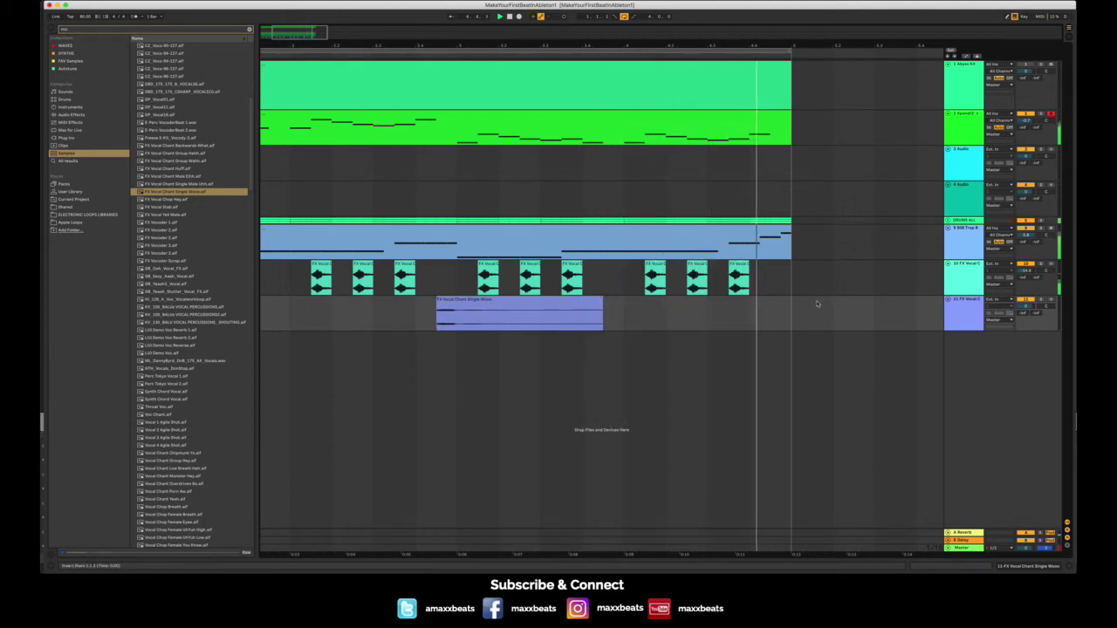
left_click(978, 299)
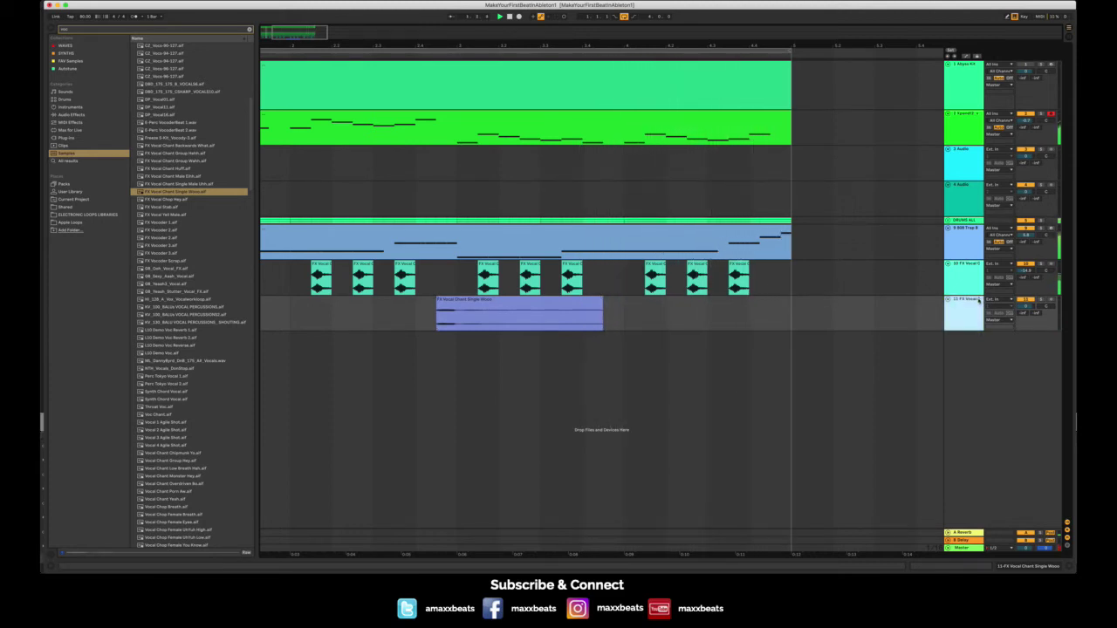
left_click_drag(1030, 306, 1030, 313)
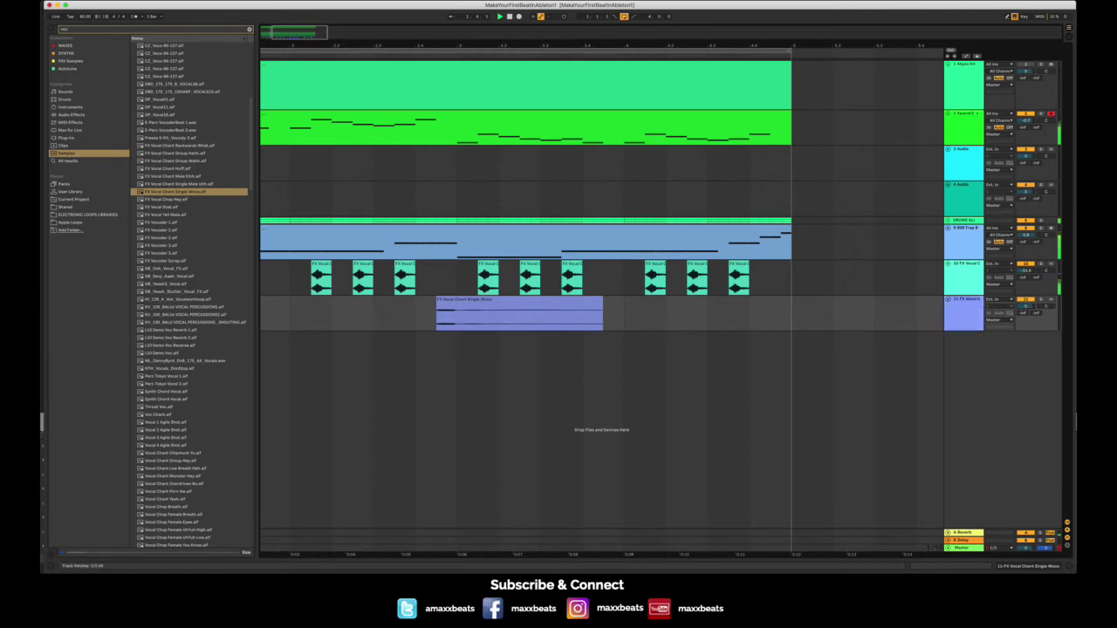
- Insert a new audio track below the FX Vocal Chant Single Wooo track
left_click(968, 302)
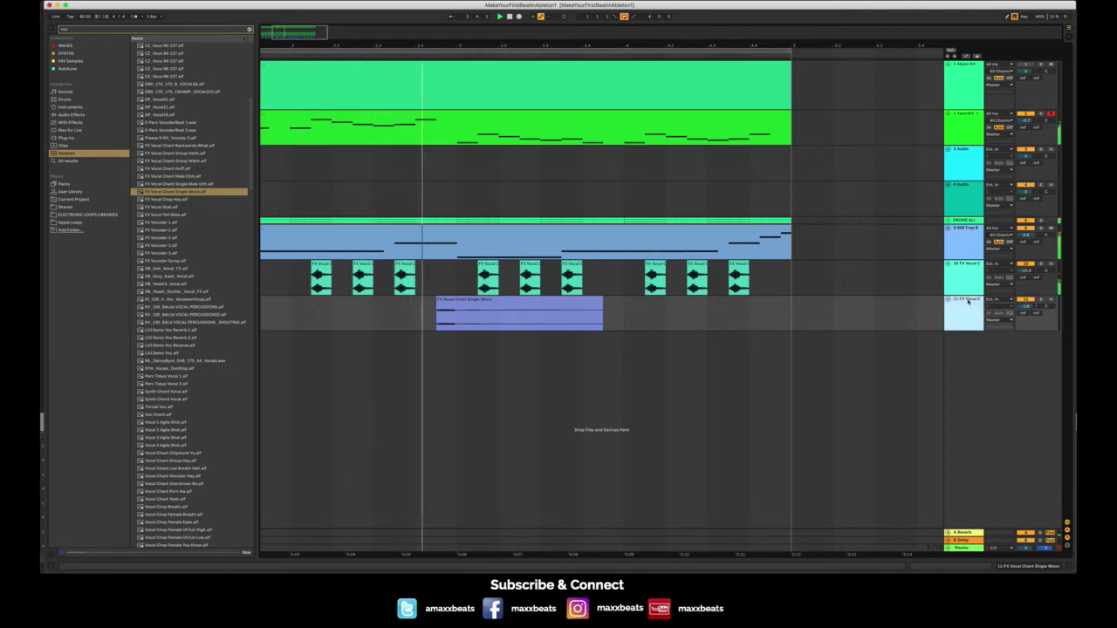
key("super+t")
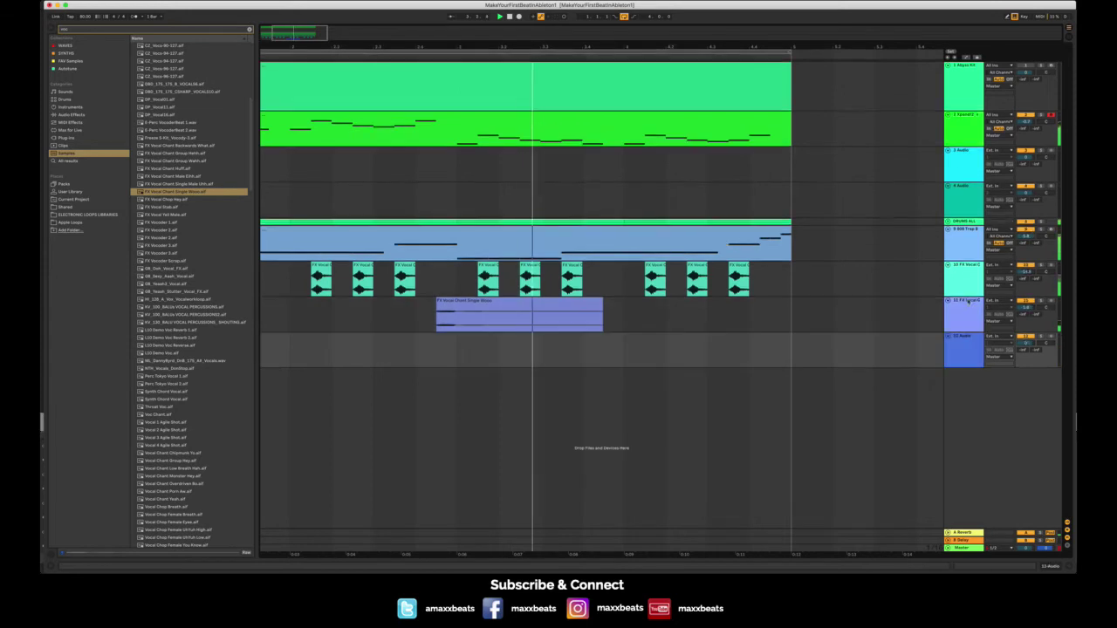
- Audition the FX Vocal, FX Vocoder and GB vocal samples in the browser to find a third vocal sound
left_click(180, 230)
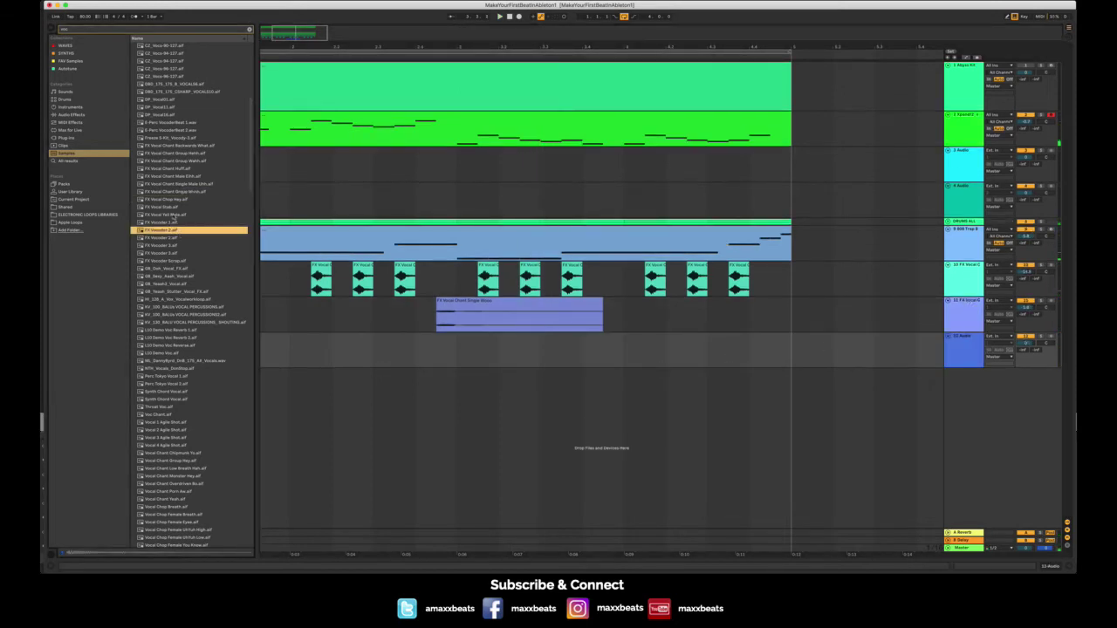
left_click(173, 216)
left_click(173, 200)
left_click(174, 192)
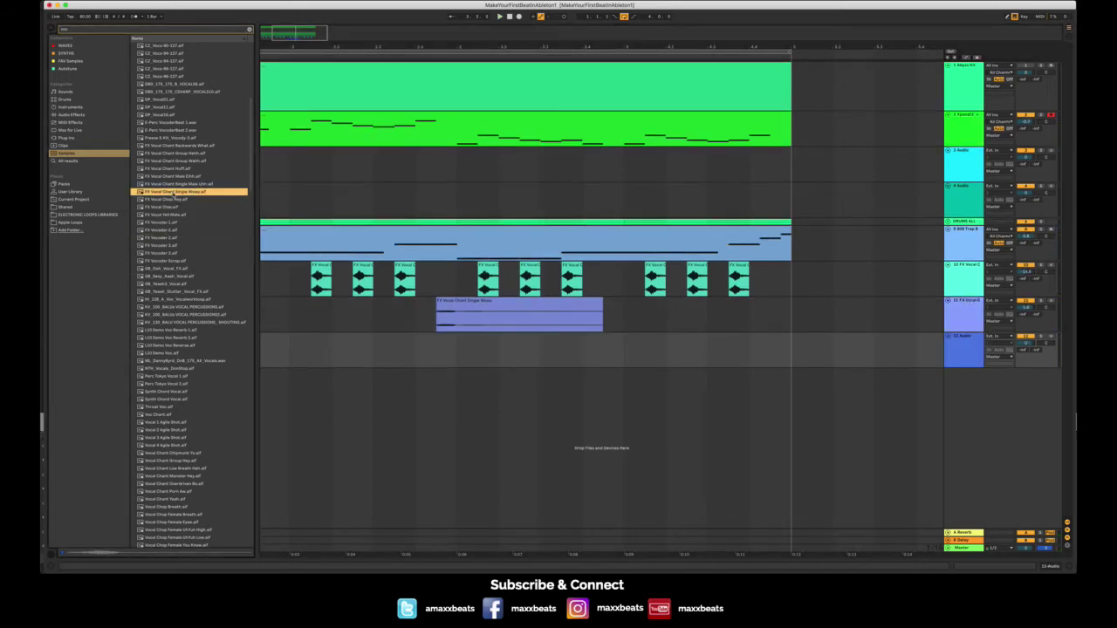
left_click(162, 238)
left_click(165, 269)
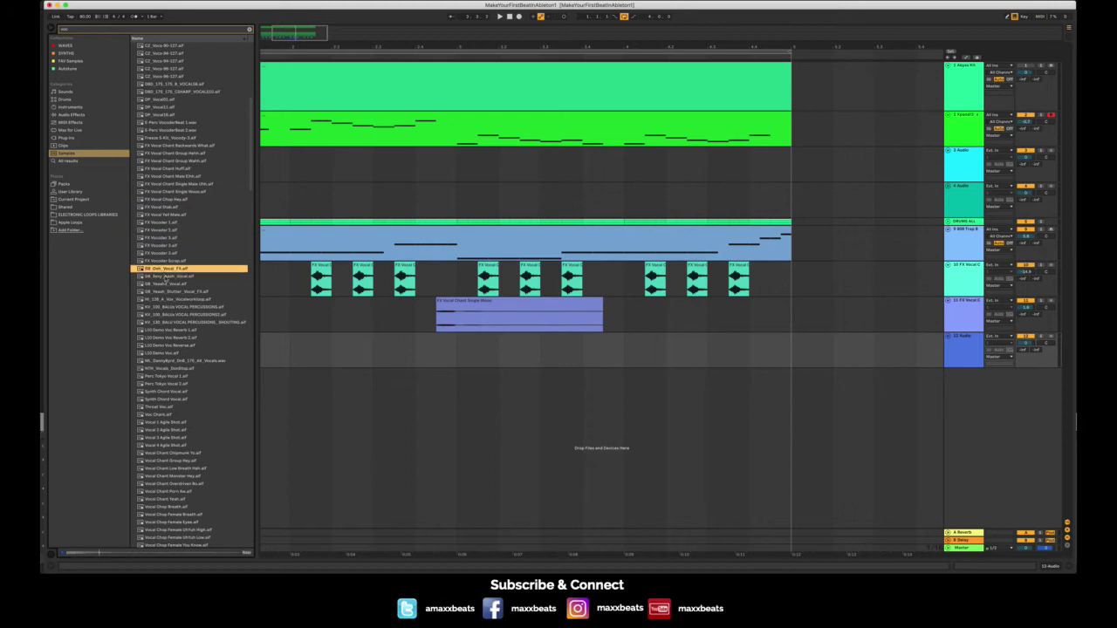
left_click(166, 276)
left_click(166, 285)
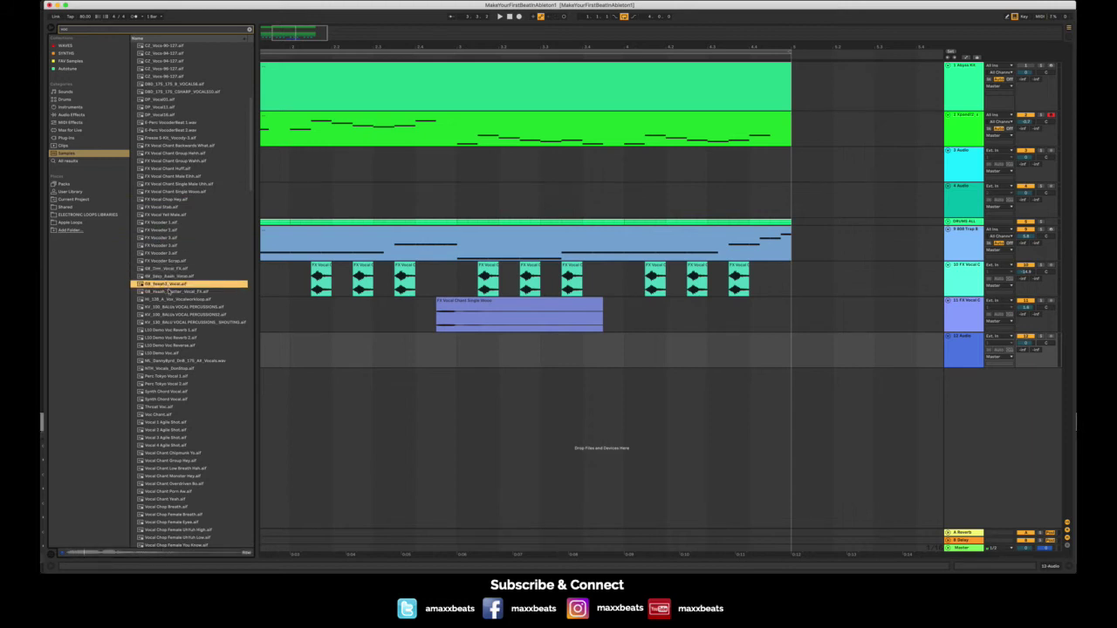
scroll(272, 192, "left", 5)
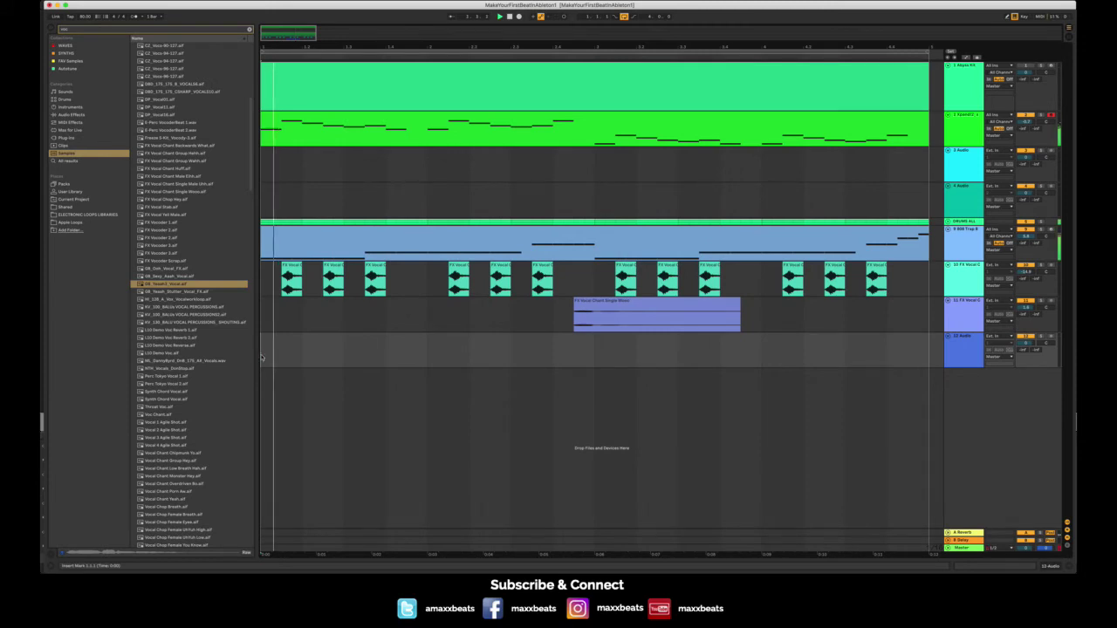
key("space")
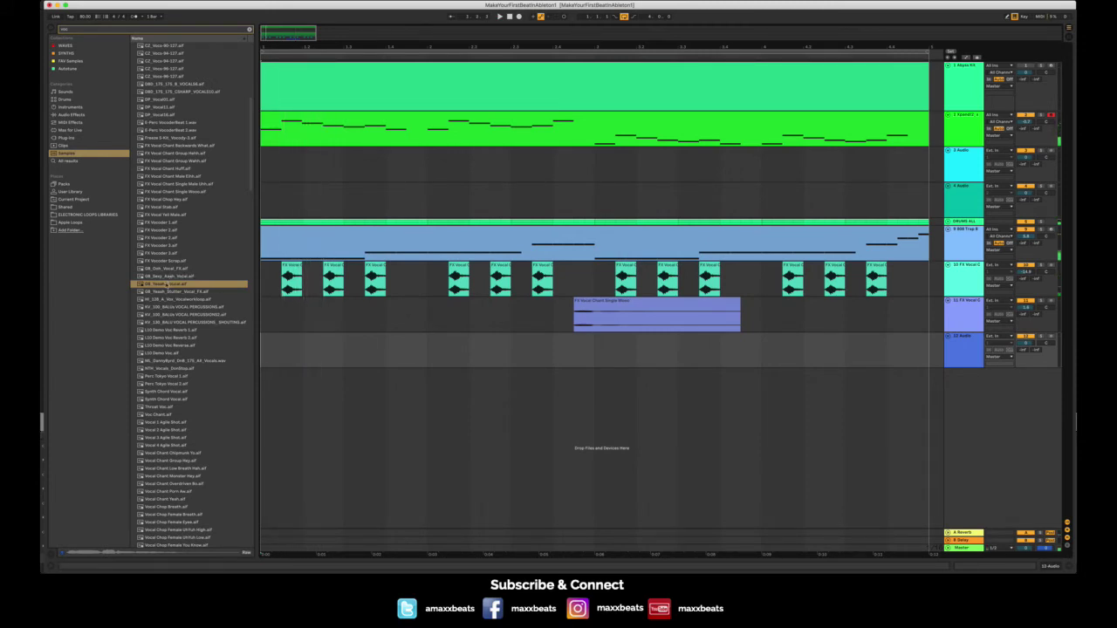
- Try the GB_Yeaah_Stutter_Vocal_FX sample at 1.1.1 on the new audio track and delete its clip
left_click(164, 291)
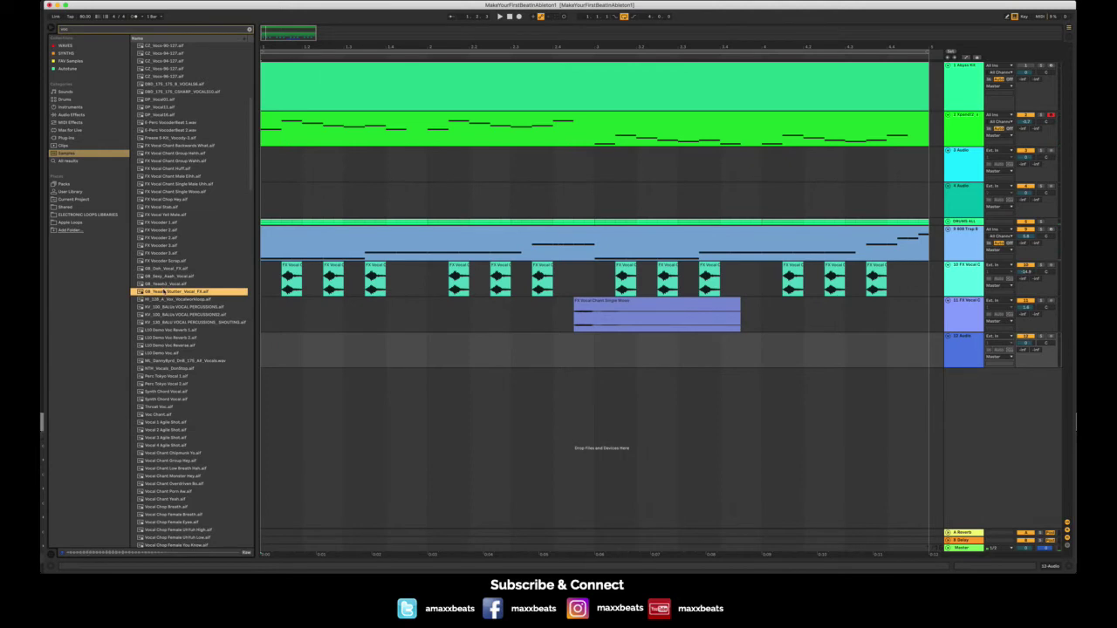
left_click_drag(267, 336, 266, 358)
key("space")
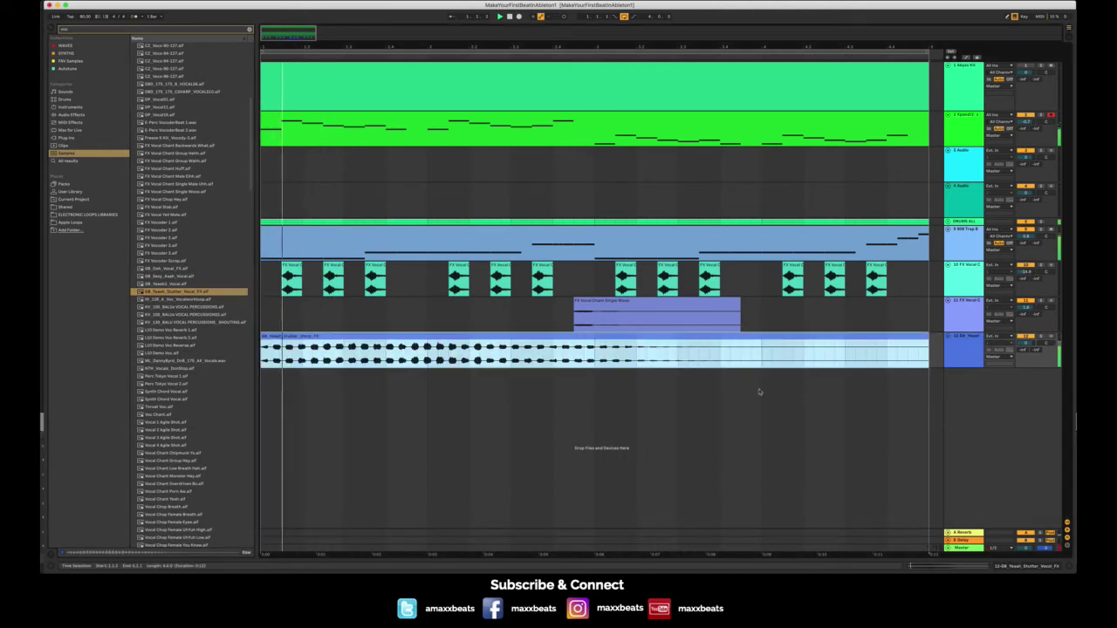
left_click_drag(1024, 346, 1023, 352)
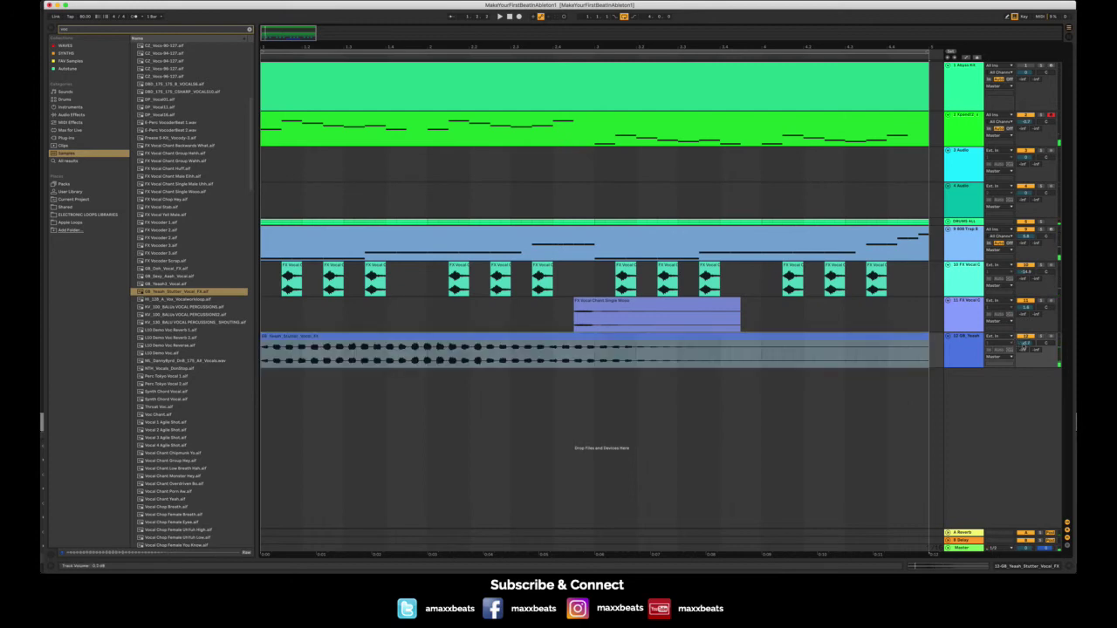
key("space")
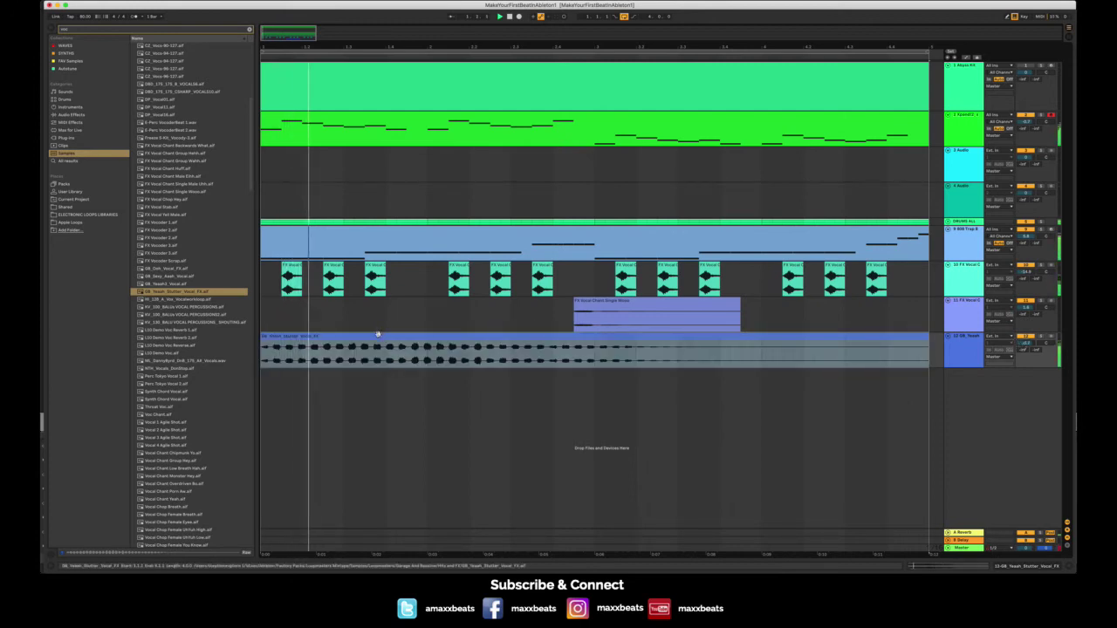
left_click(379, 336)
key("Delete")
key("space")
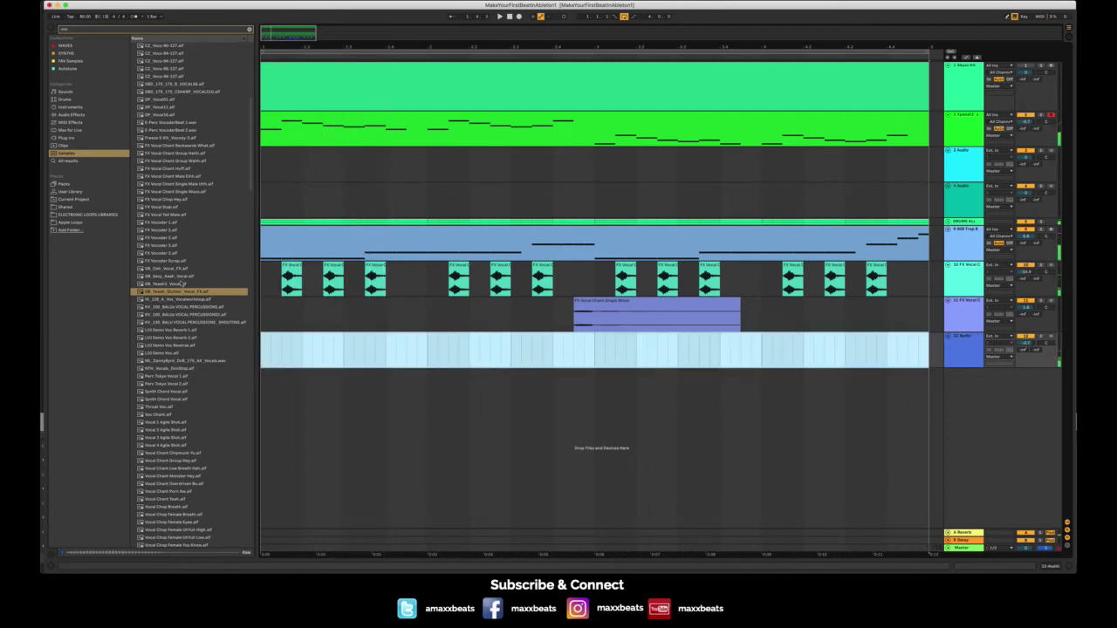
- Place the GB_Yeaah2_Vocal sample at 1.4.1 on the new audio track and lower the track's volume during playback
left_click(179, 284)
left_click_drag(172, 284, 388, 345)
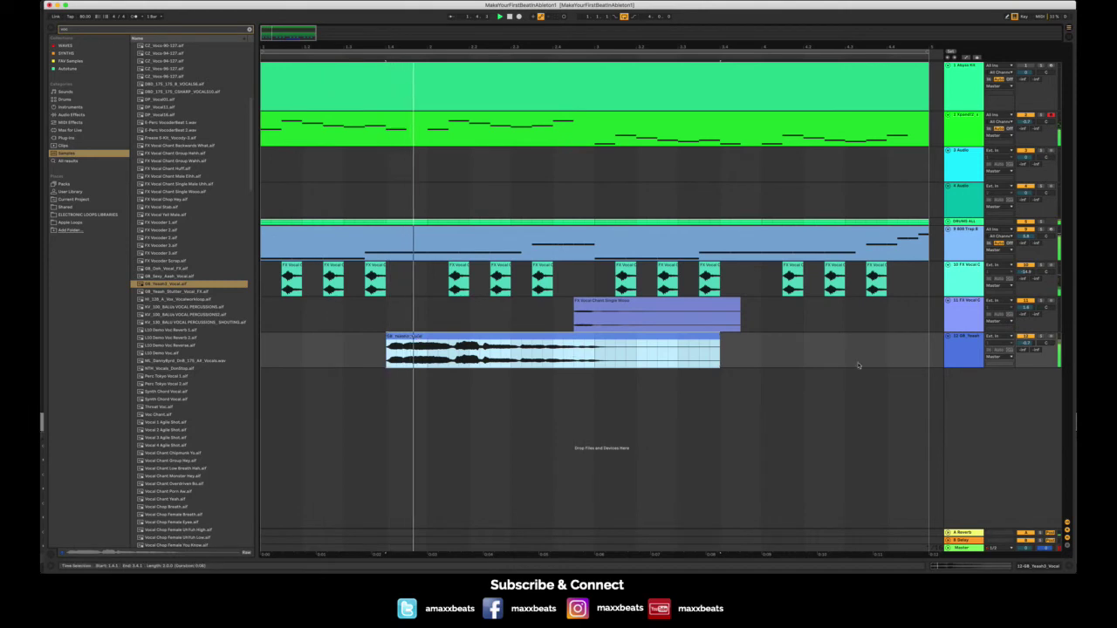
left_click_drag(1028, 343, 1029, 358)
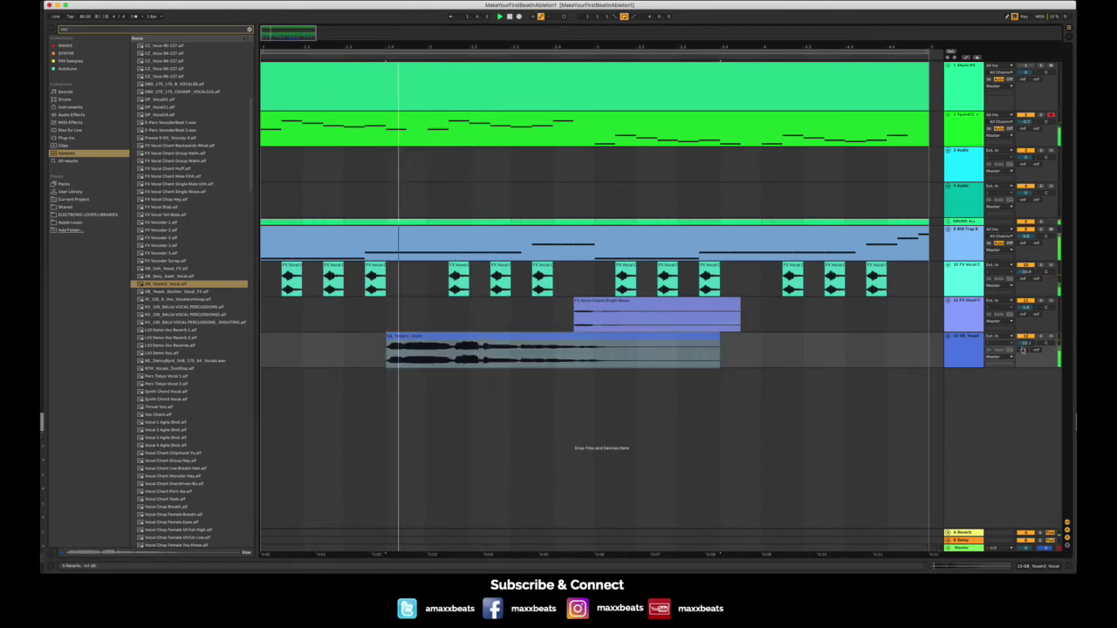
left_click_drag(1024, 350, 1024, 335)
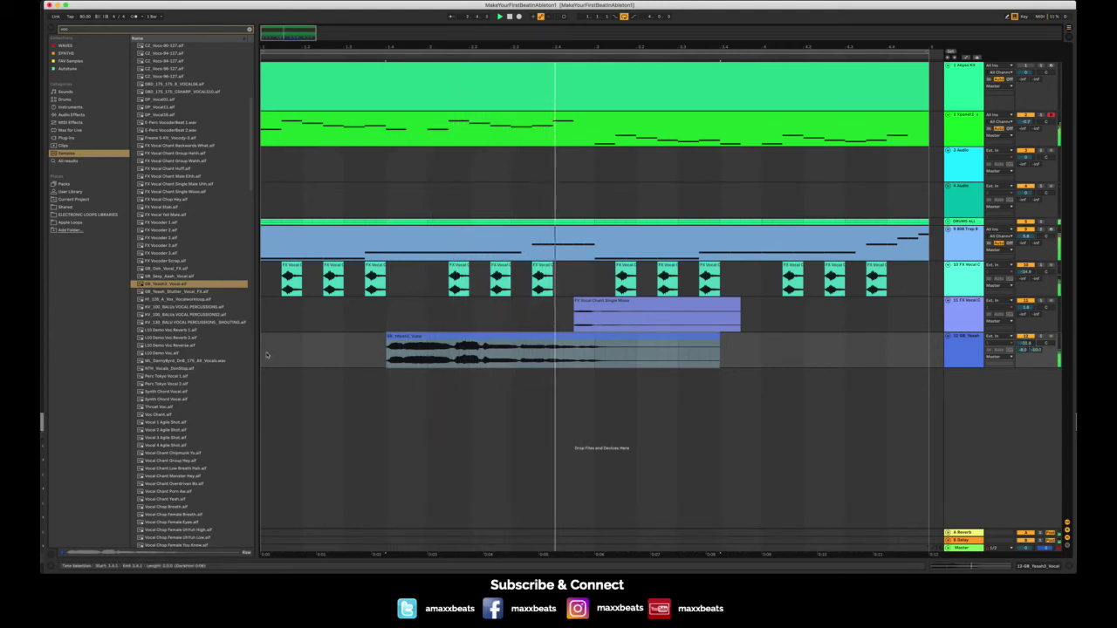
- Move the GB_Yeaah2_Vocal clip earlier to start at 1.3.3 and trim its end to 2.1.1
left_click(265, 355)
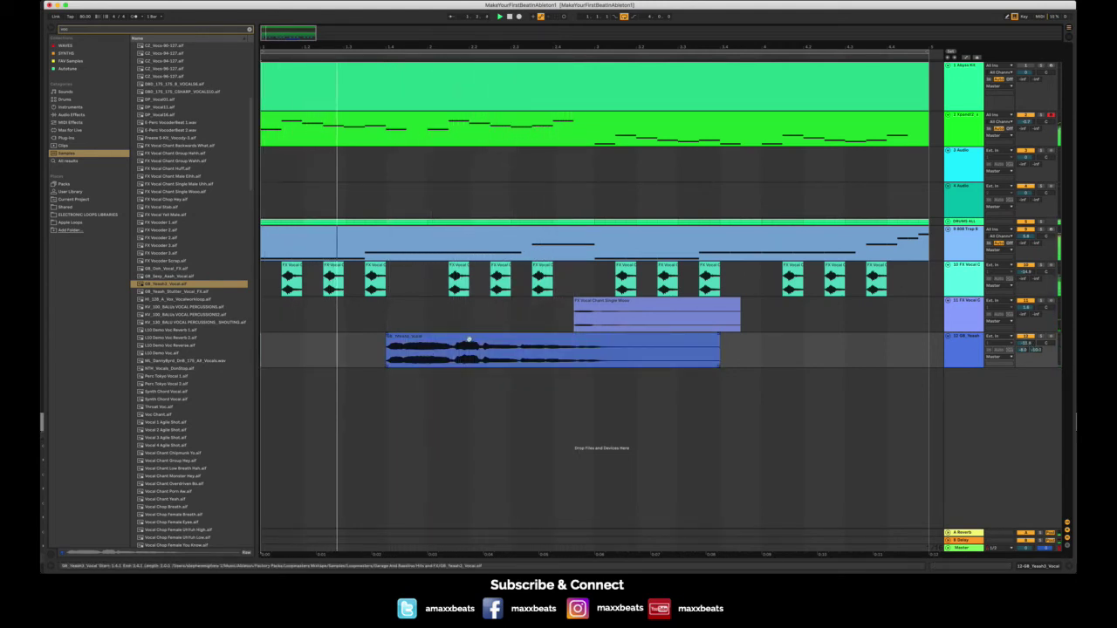
left_click(467, 347)
left_click_drag(467, 346, 435, 347)
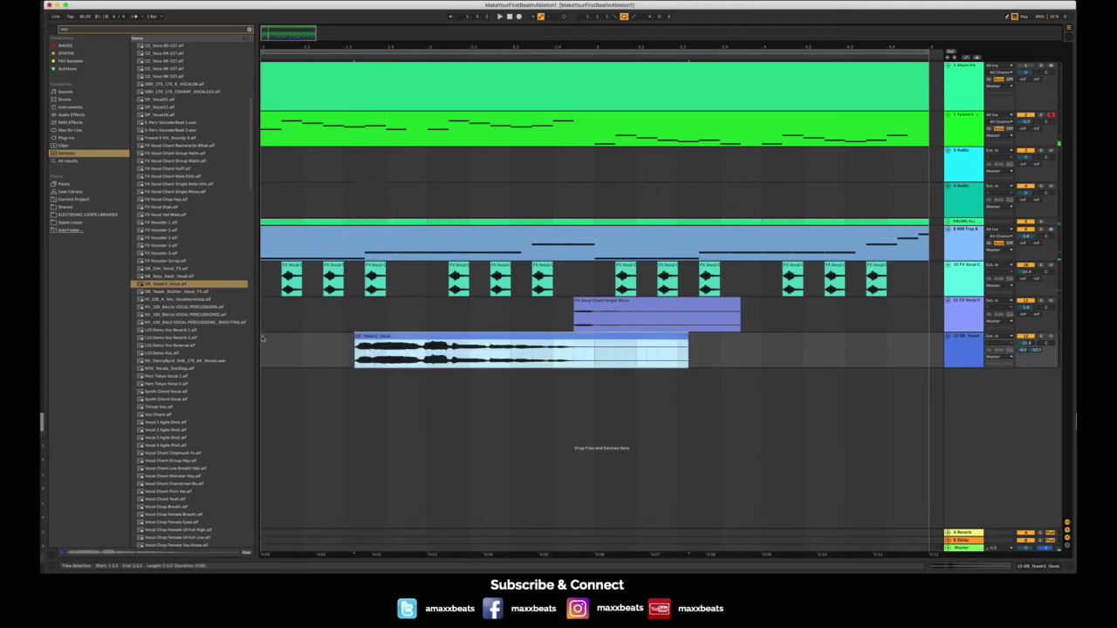
left_click(635, 338)
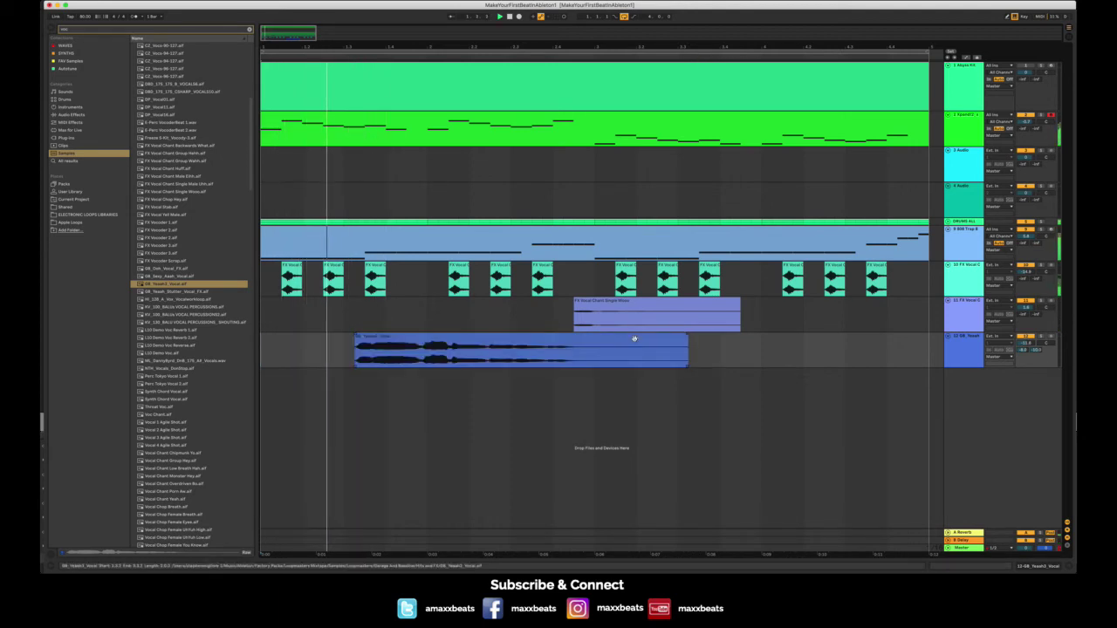
left_click_drag(506, 345, 514, 349)
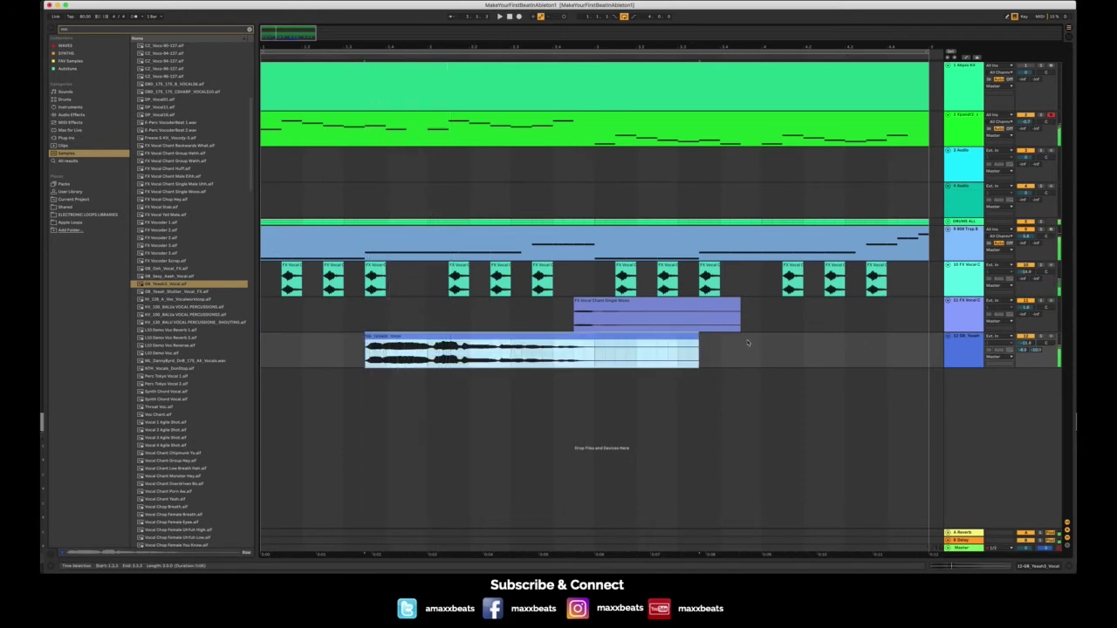
left_click_drag(697, 339, 428, 340)
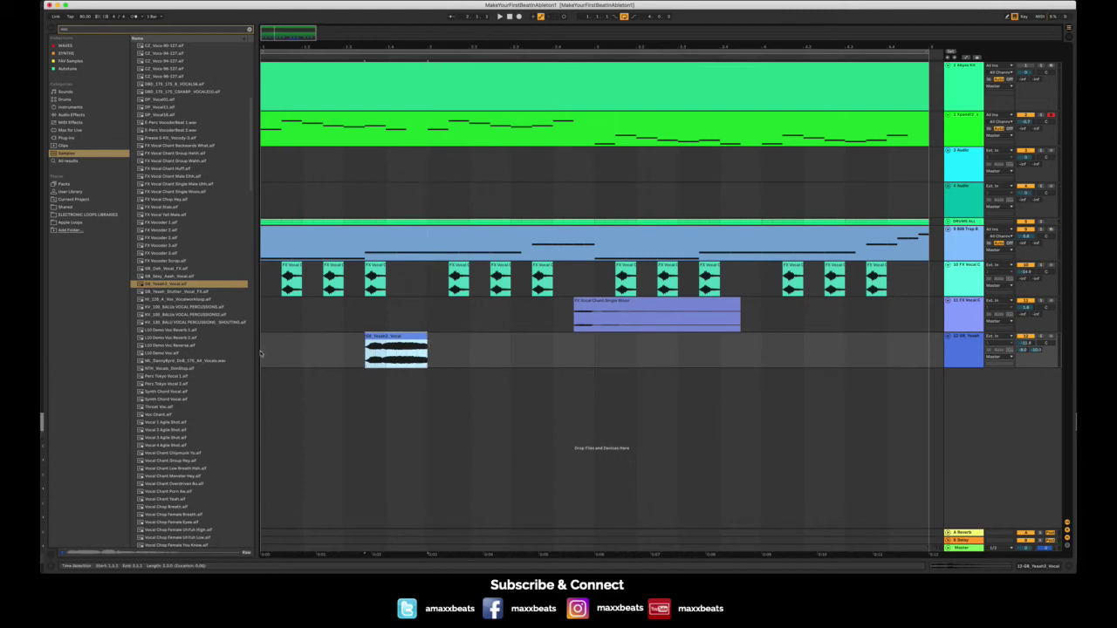
- Play the arrangement from the start and fine-tune the volume of the GB_Yeaah2_Vocal track
left_click(610, 366)
key("space")
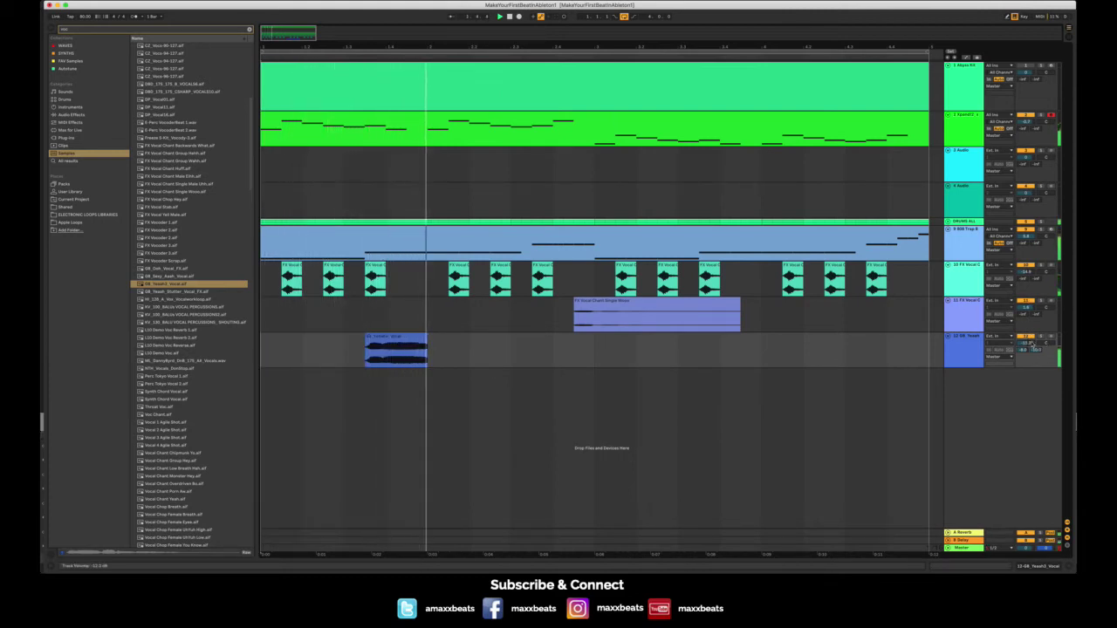
key("space")
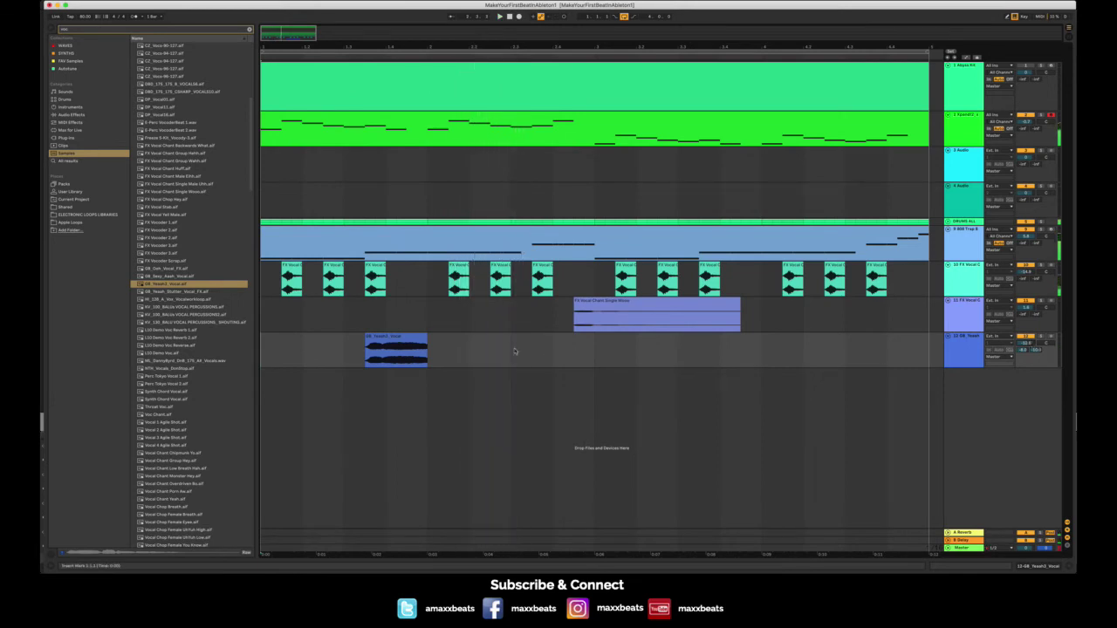
- Inspect the GB_Yeaah2_Vocal clip's sample settings, hide the clip view and play the arrangement
left_click(404, 339)
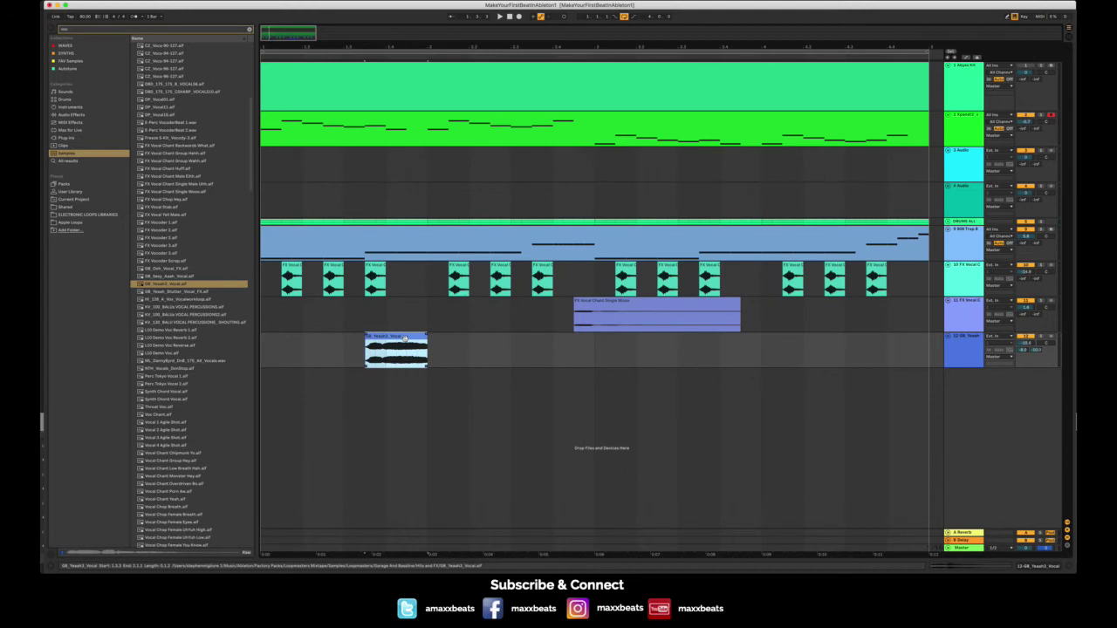
double_click(404, 338)
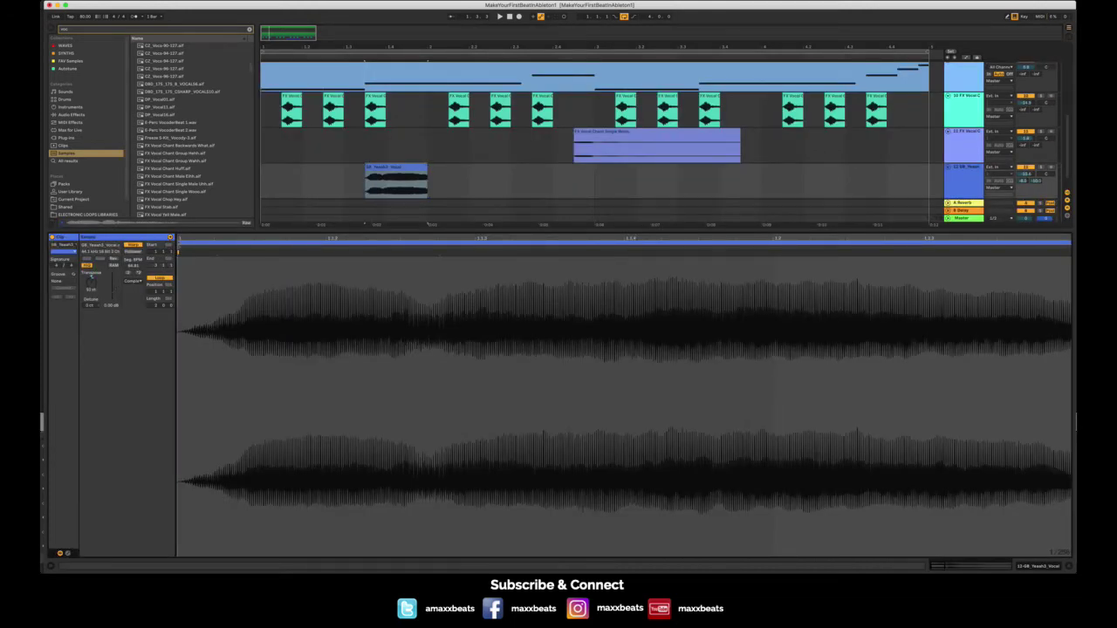
key("alt+super+l")
key("space")
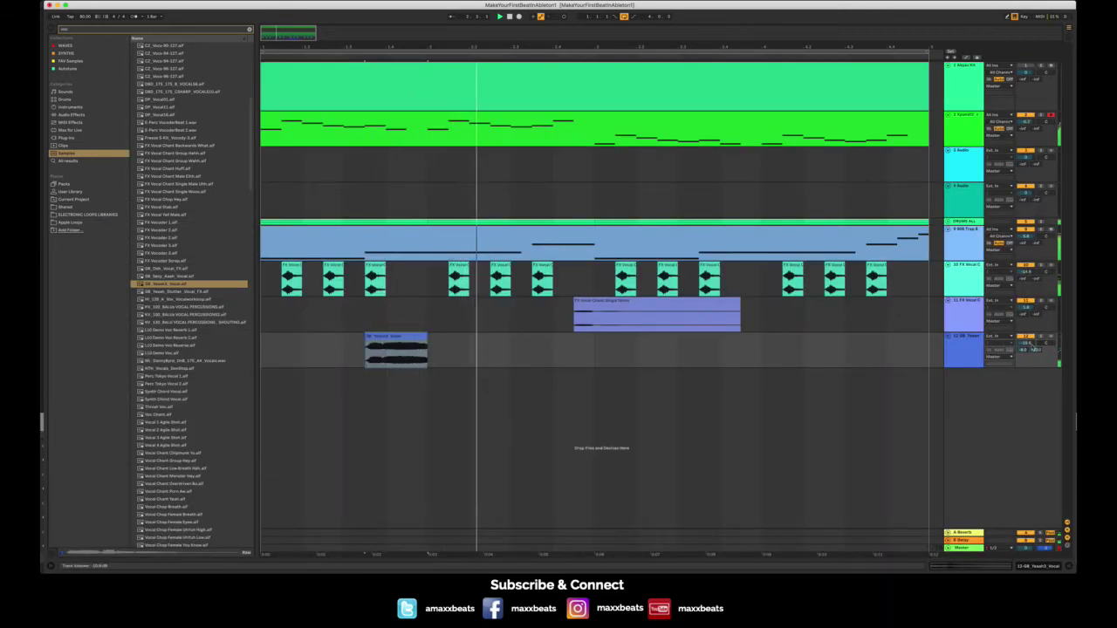
- Extend the end of the GB_Yeaah2_Vocal clip to 2.1.3, checking its length with playback
key("space")
left_click_drag(426, 340, 439, 345)
key("space")
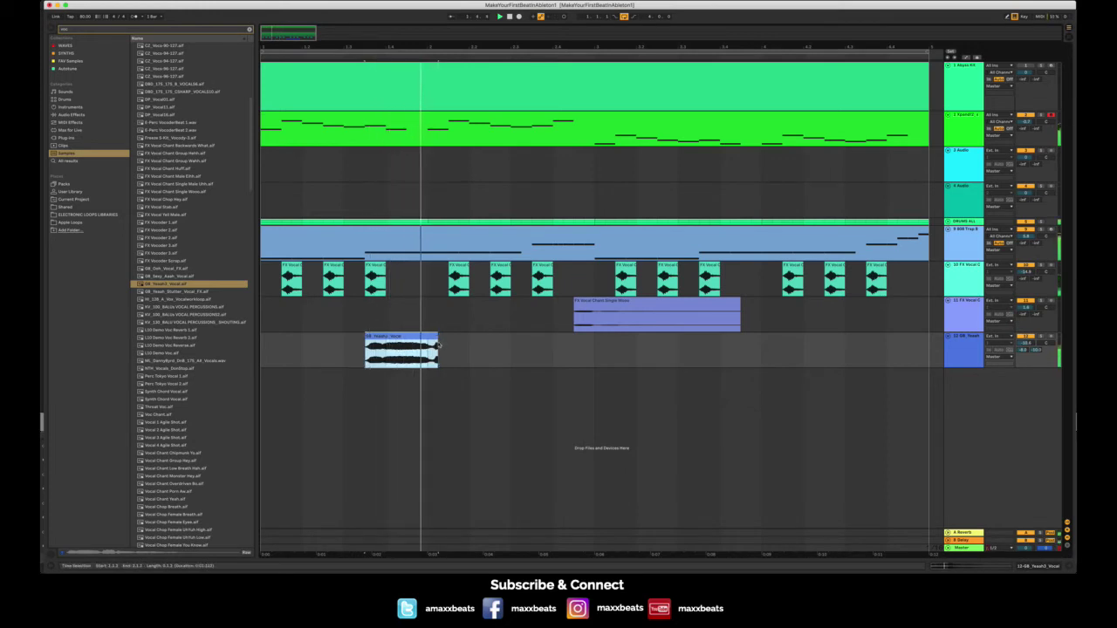
left_click_drag(439, 344, 448, 345)
key("space")
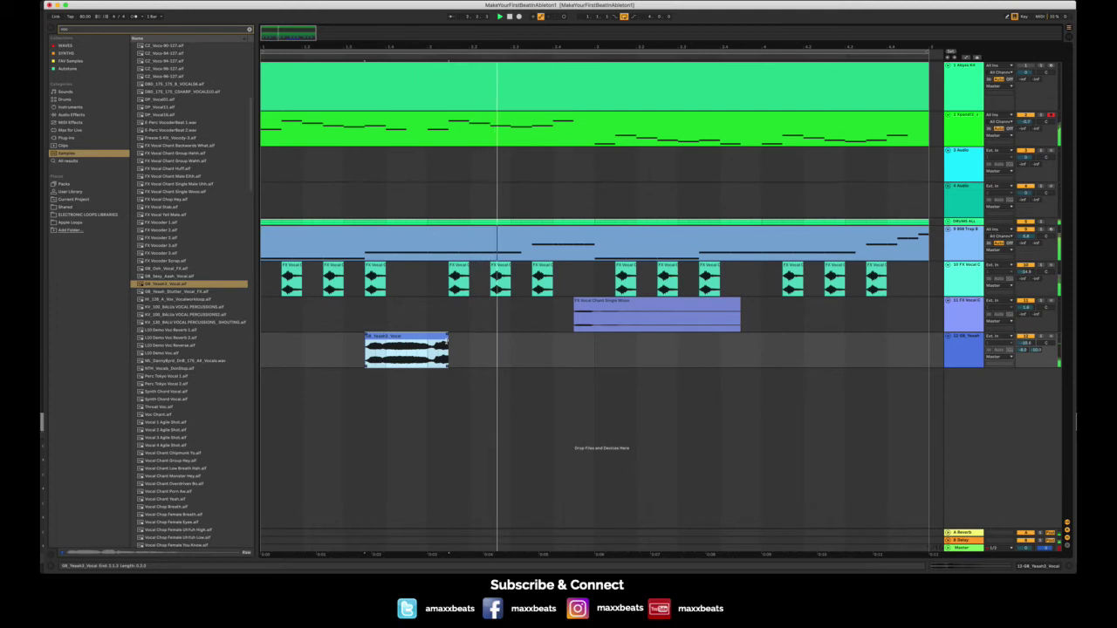
- Fine-tune the volume and panning of the GB_Yeaah2_Vocal track while the arrangement plays
left_click_drag(1030, 343, 1029, 350)
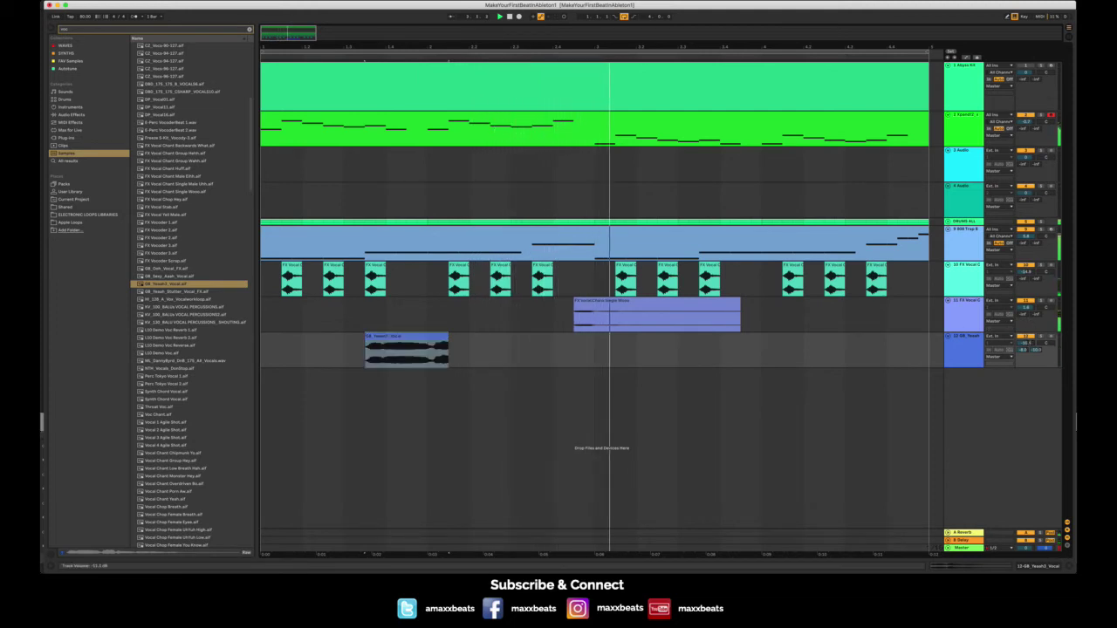
left_click(966, 337)
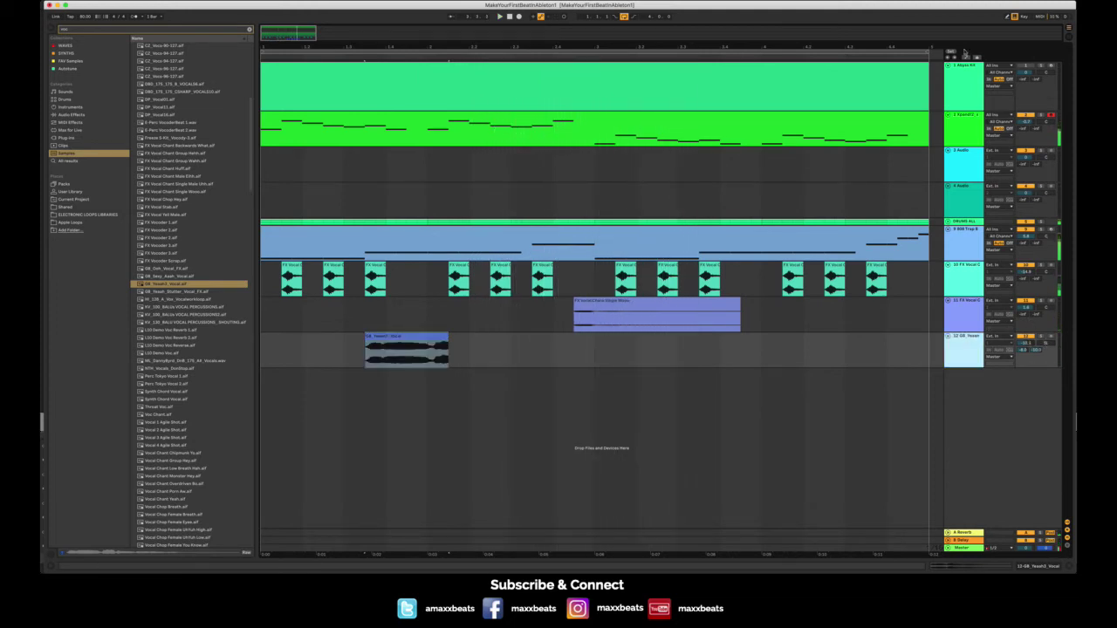
key("space")
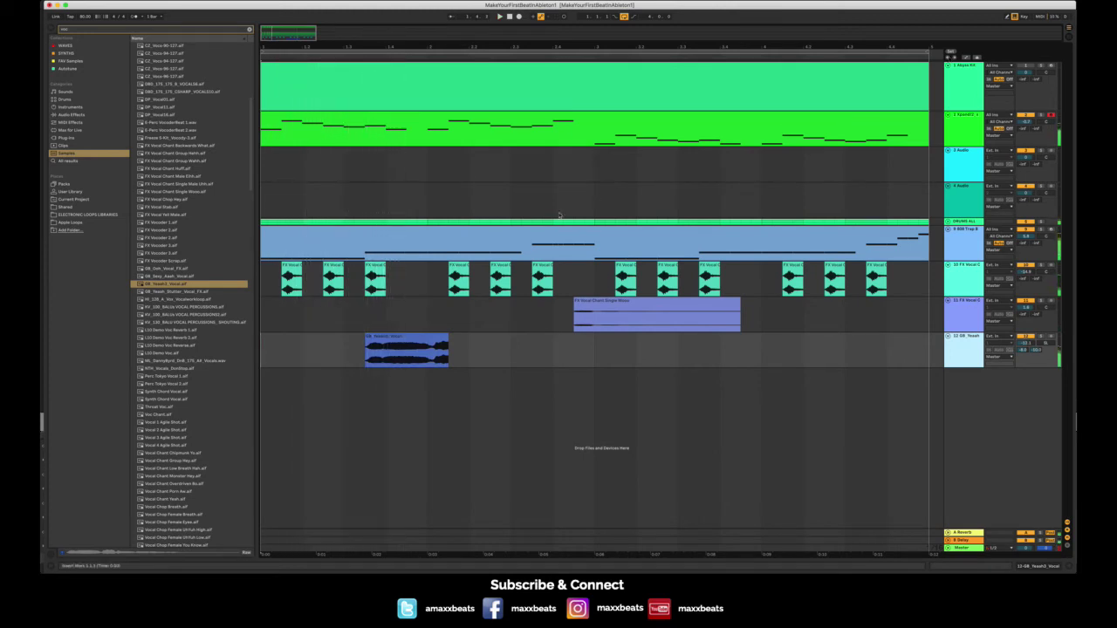
- Try starting the GB_Yeaah2_Vocal clip at 1.3.2 during playback and shift it back to 1.3.3
left_click_drag(416, 332, 406, 338)
left_click(261, 347)
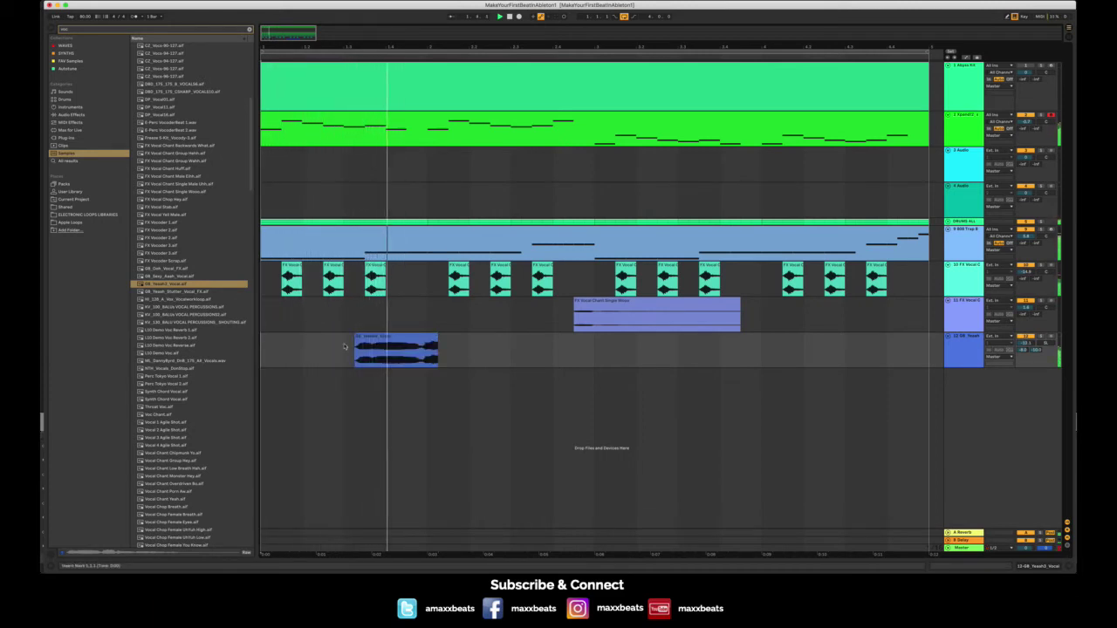
left_click(383, 343)
key("space")
left_click(384, 344)
left_click_drag(356, 338, 365, 338)
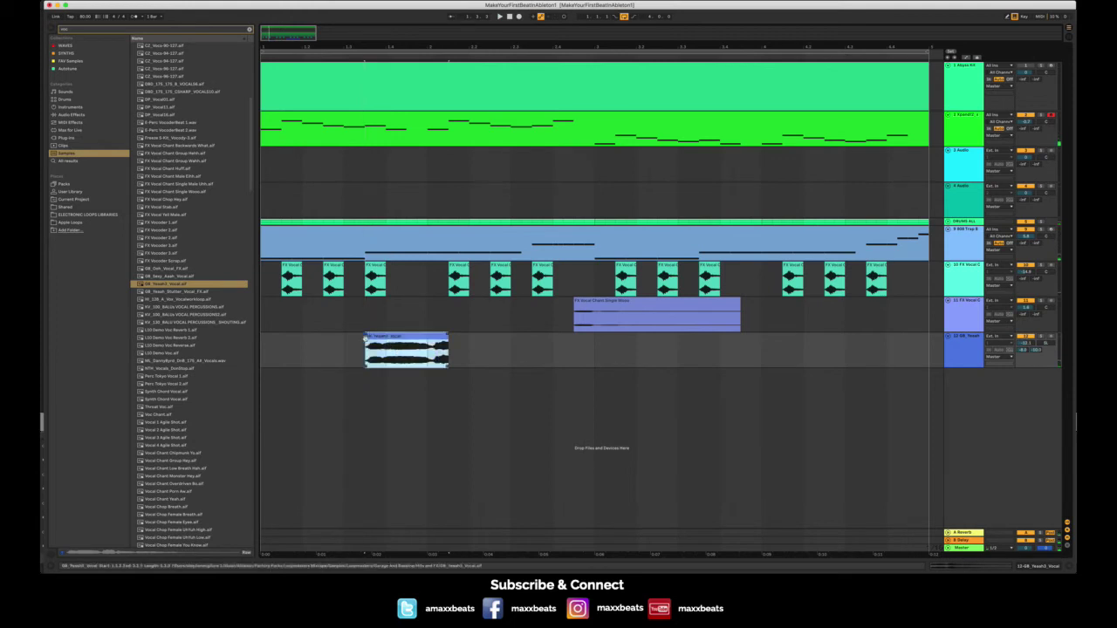
left_click(264, 346)
key("space")
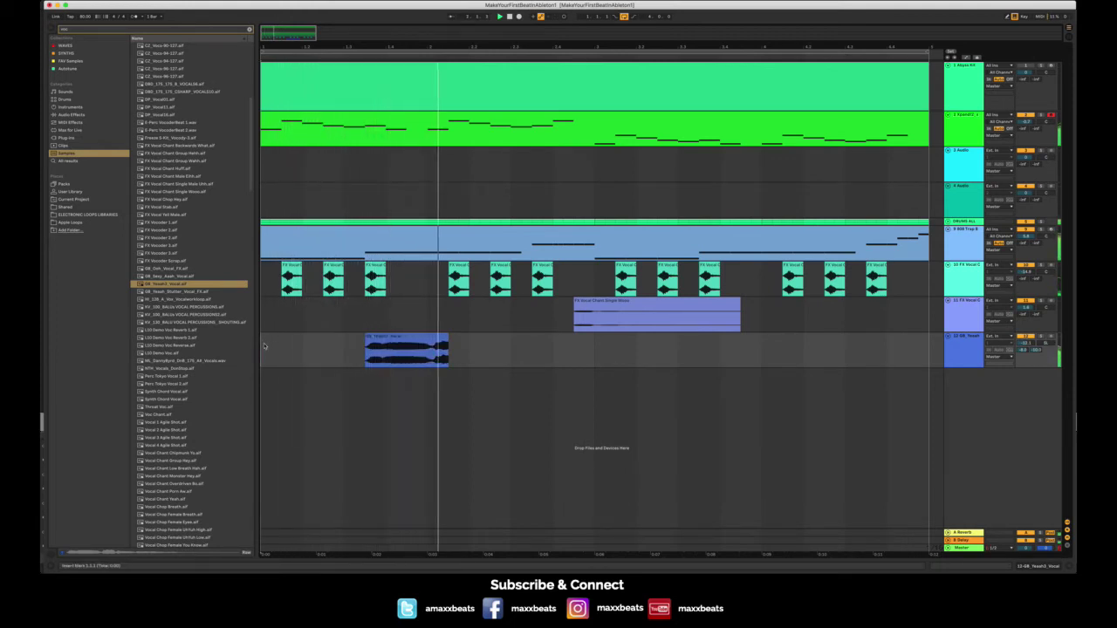
- Move the GB_Yeaah2_Vocal clip to start at 1.3.4 and play the arrangement from shortly before it
key("space")
left_click_drag(399, 339, 411, 341)
left_click(313, 342)
key("space")
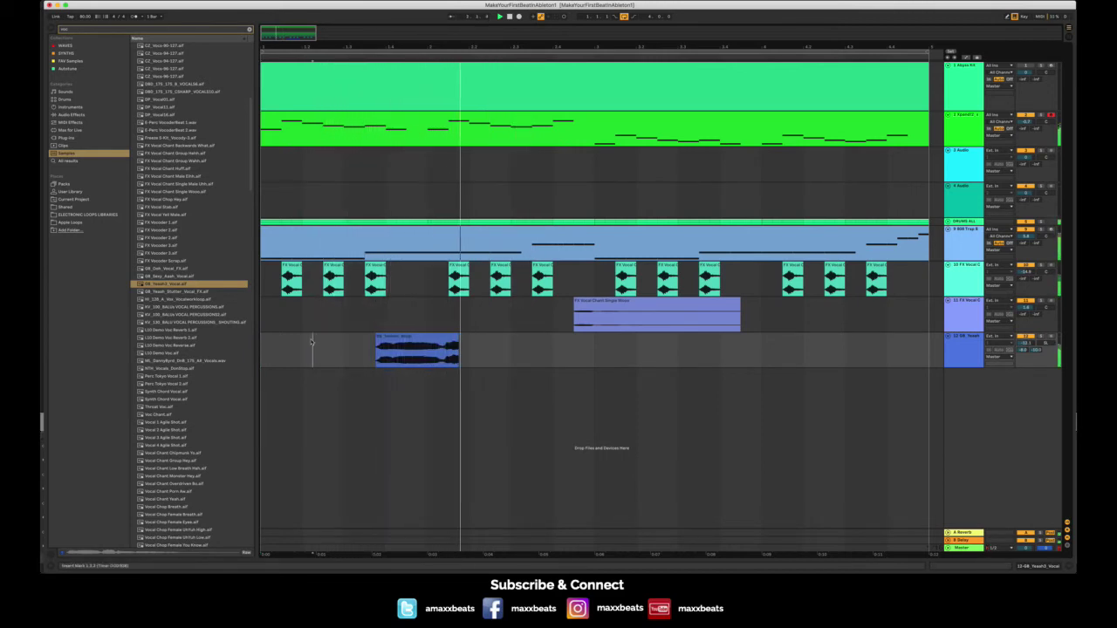
- Move the GB_Yeaah2_Vocal clip to 1.3.3, split it at bar 2, shift the tail slightly later, and play the result
left_click(401, 340)
left_click_drag(400, 340, 391, 345)
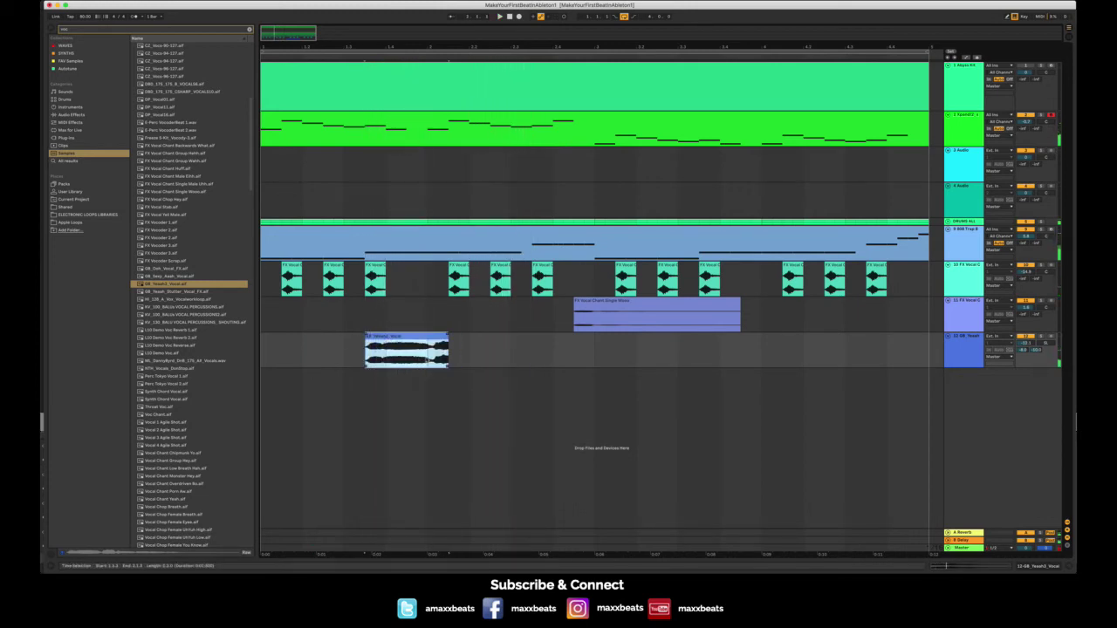
left_click(428, 351)
left_click_drag(441, 338, 451, 339)
left_click(313, 354)
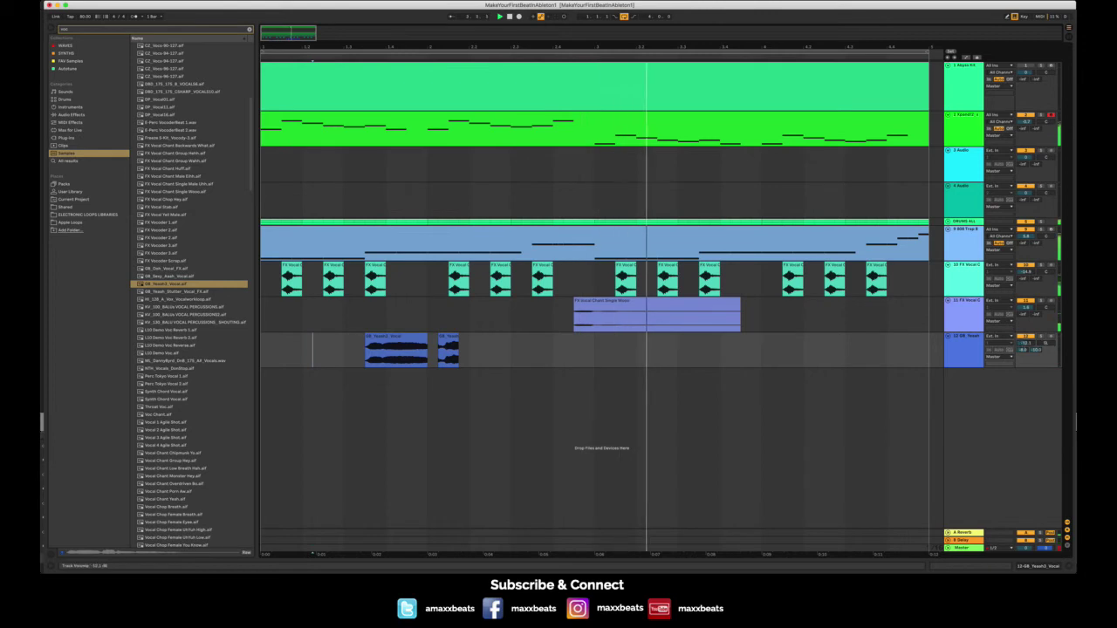
- Stop playback and delete both pieces of the GB_Yeaah2_Vocal clip from the arrangement
left_click_drag(518, 46, 475, 36)
key("space")
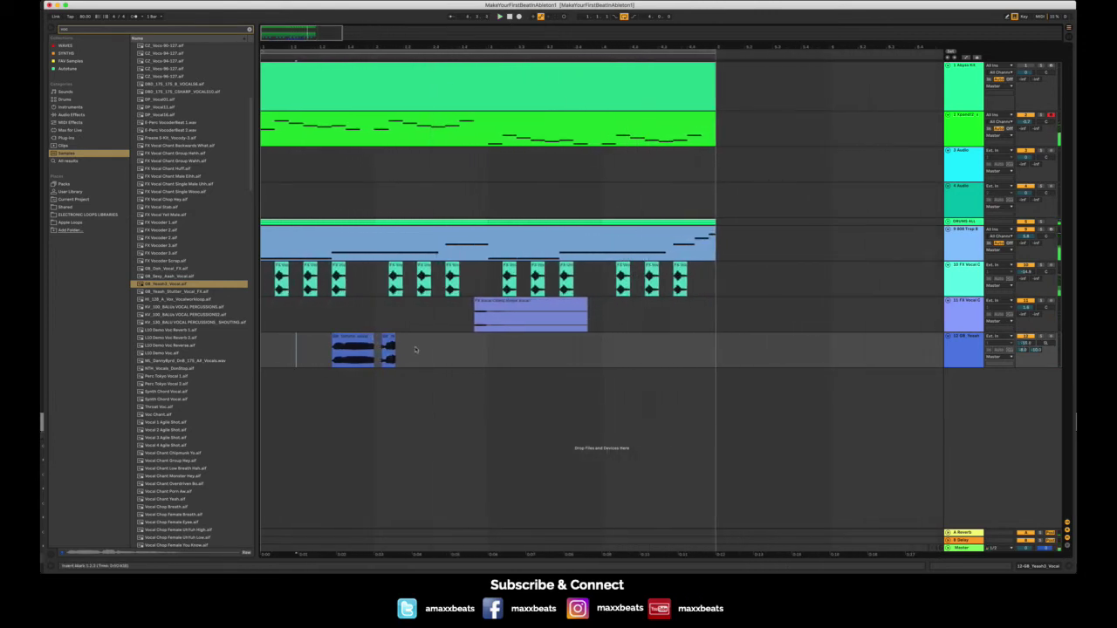
left_click_drag(415, 349, 317, 349)
key("Delete")
- Audition the vocal percussion and L10 Demo Vox samples in the browser, including the Reverb 1, Reverb 2 and Reverse versions
left_click(165, 299)
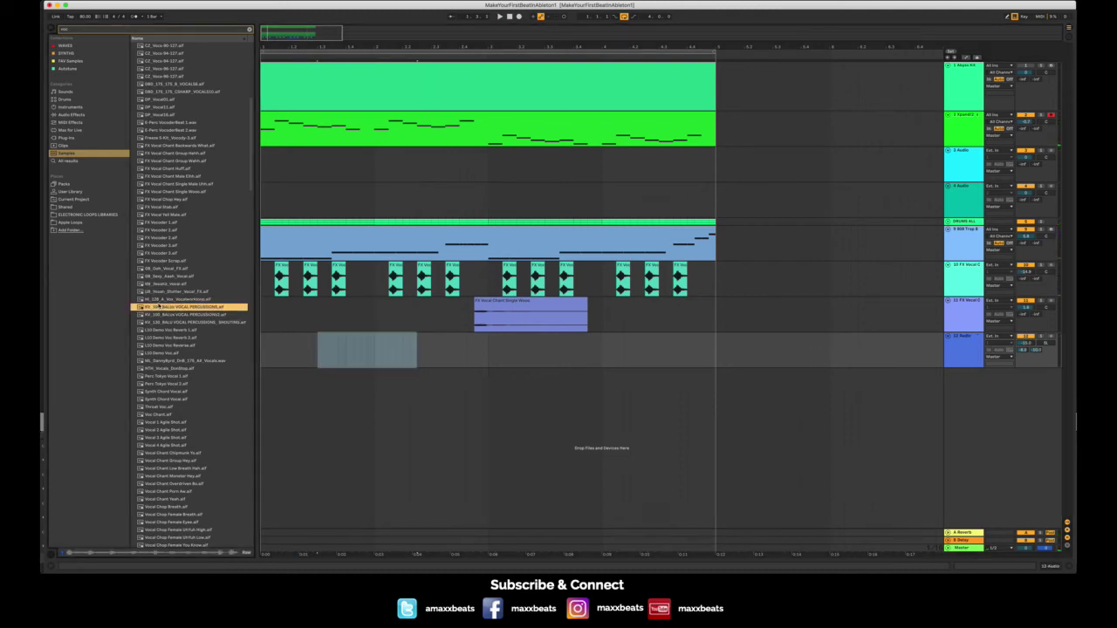
left_click(164, 330)
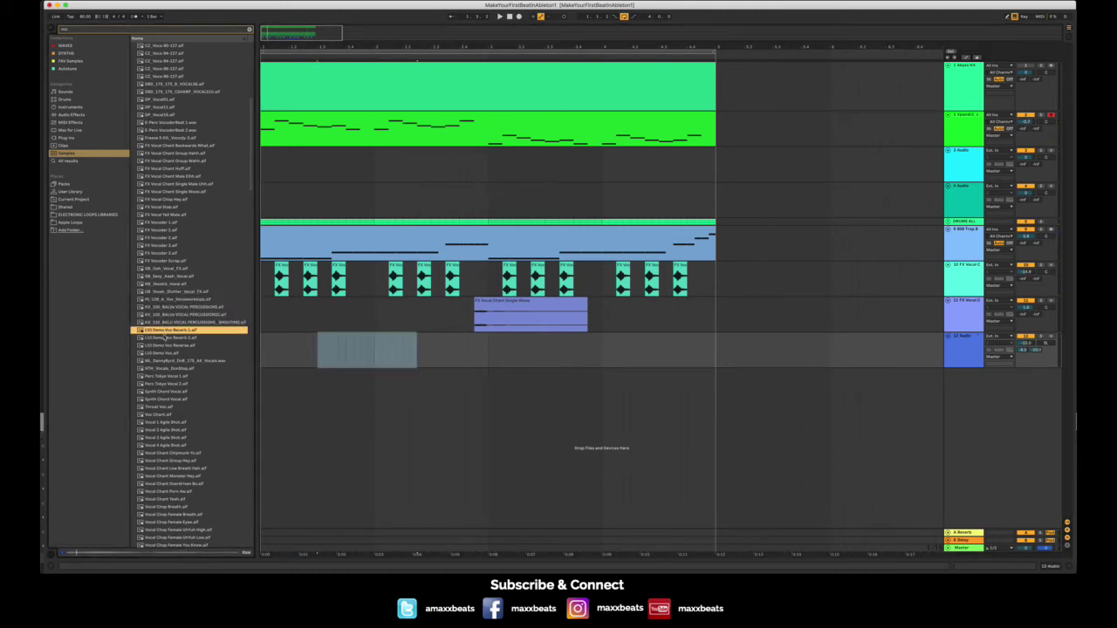
left_click(175, 338)
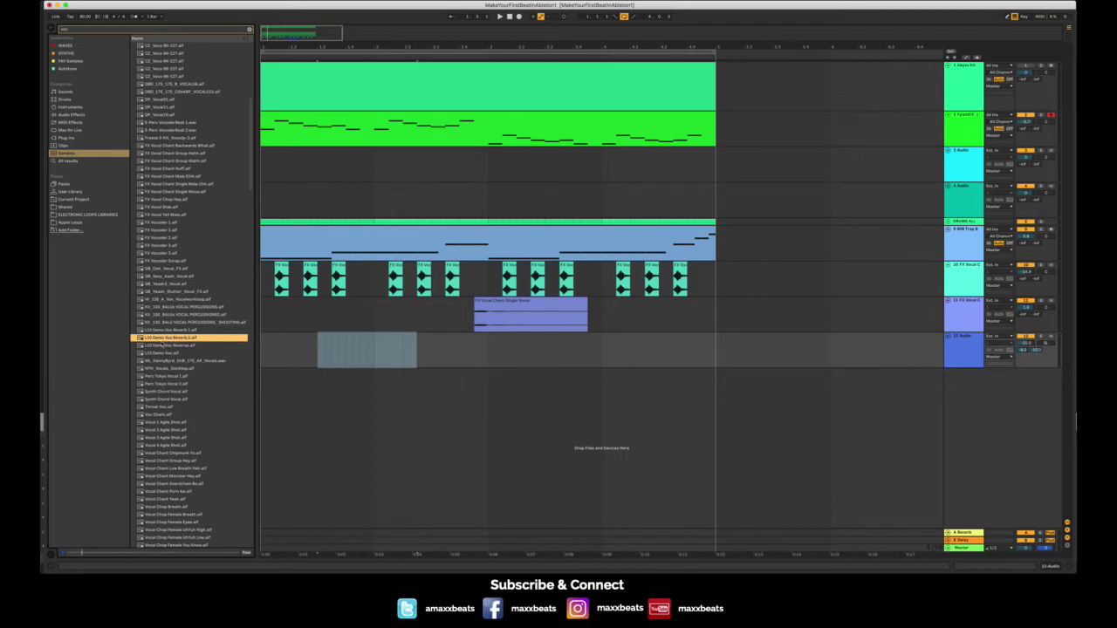
left_click(163, 346)
left_click(161, 332)
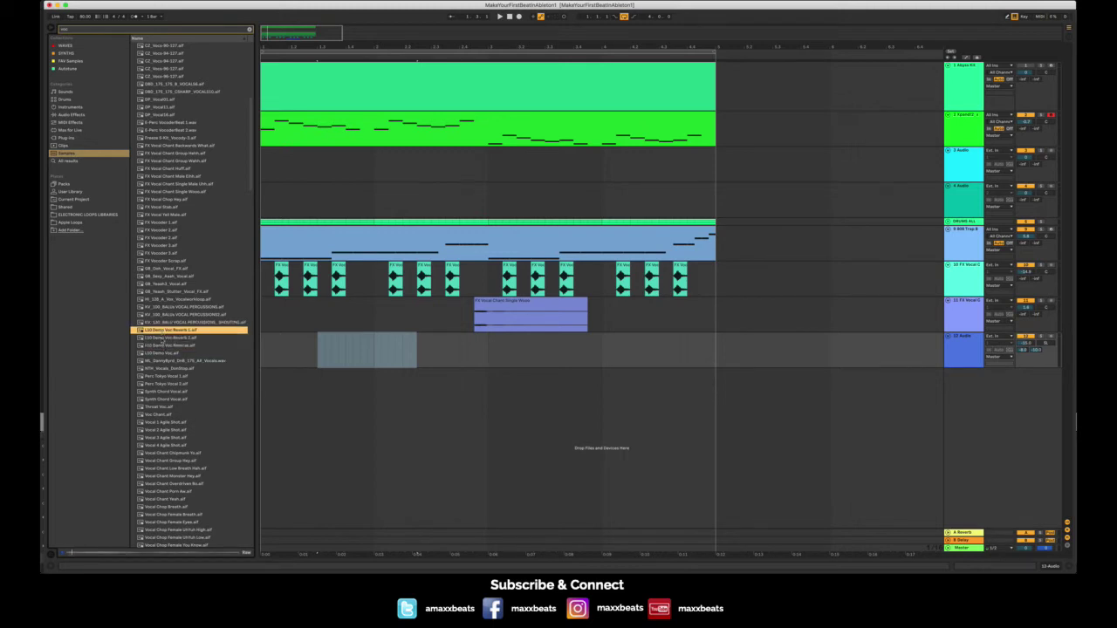
- Place the L10 Demo Vox Reverse sample at the start of the emptied vocal track and play the arrangement
left_click(161, 346)
mouse_move(258, 349)
left_mouse_down()
mouse_move(317, 355)
mouse_move(264, 351)
left_mouse_up()
key("space")
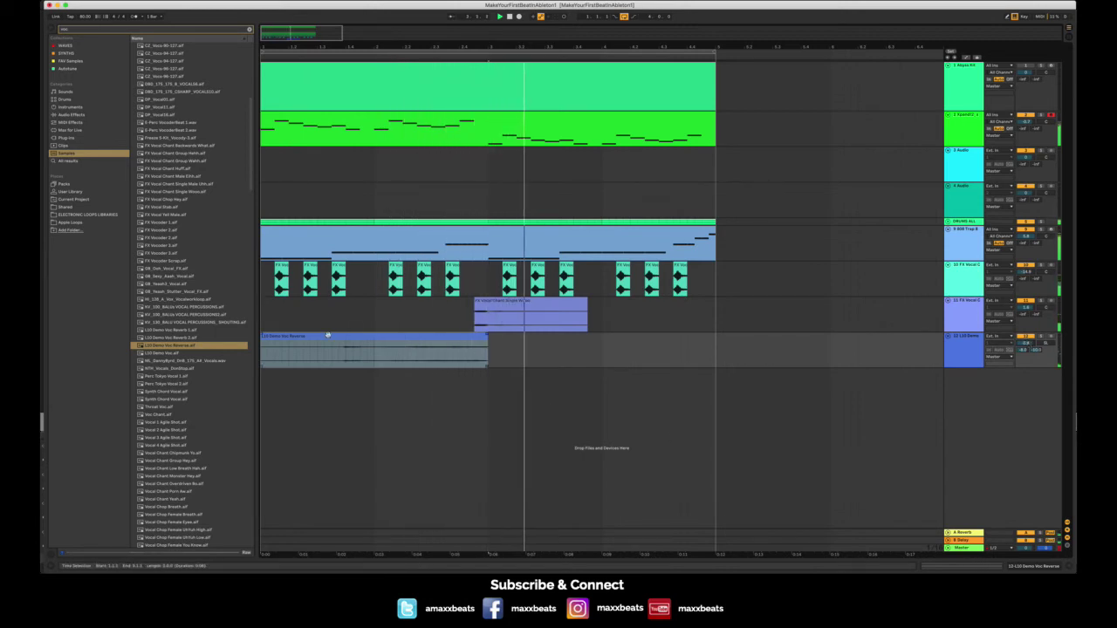
- Replace the reversed vocal with the L10 Demo Vox Reverb 1 sample at the track's start, enlarge the track's height and play it
left_click(208, 338)
left_click(175, 330)
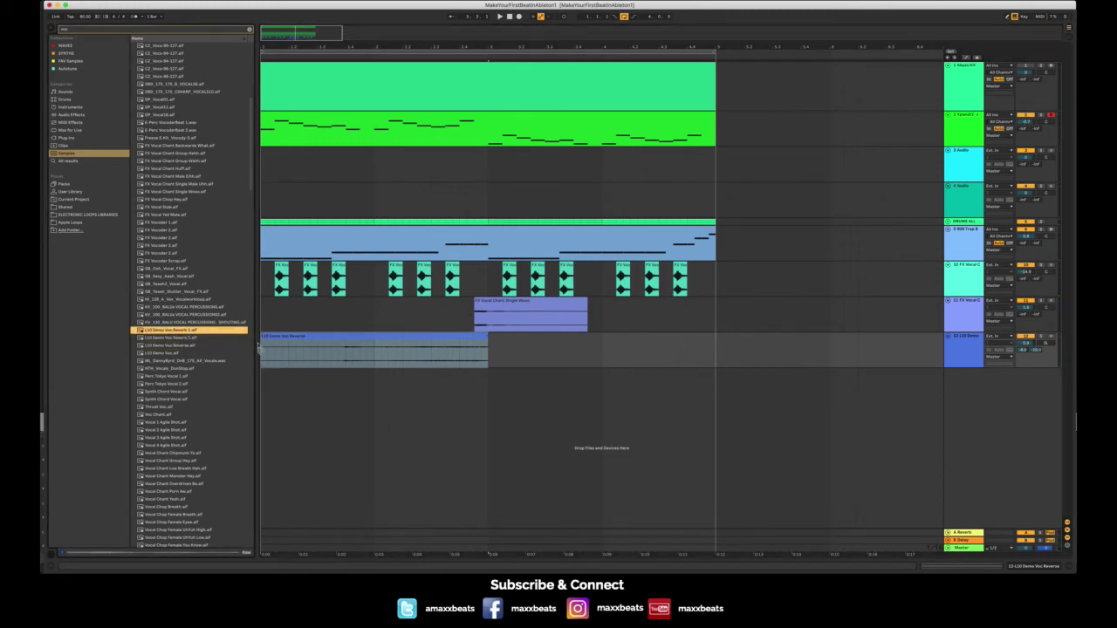
left_click(276, 352)
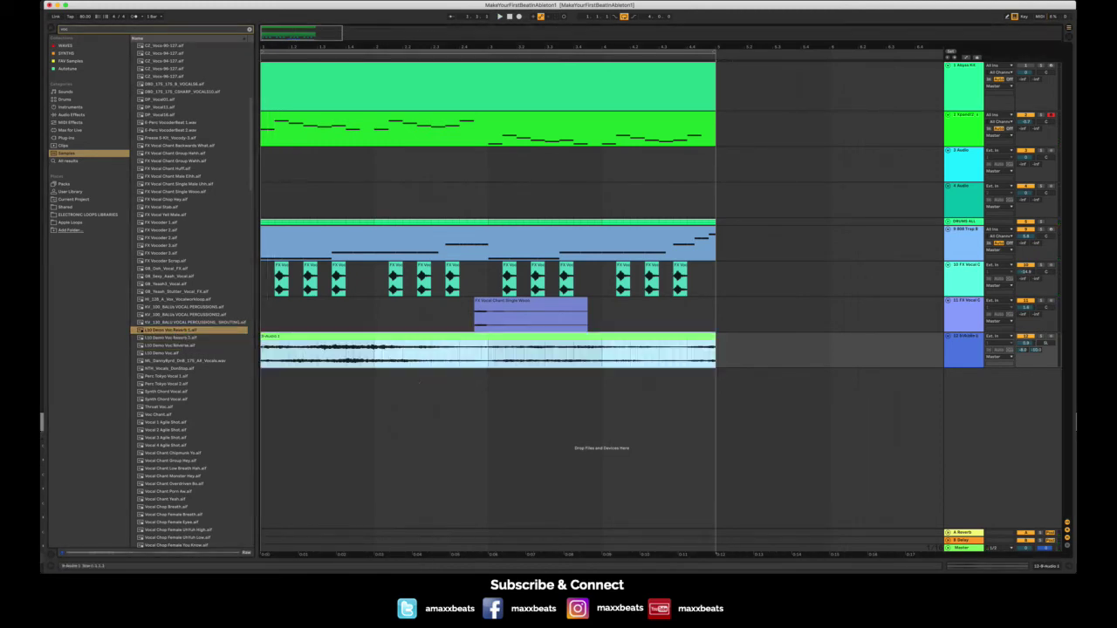
left_click_drag(1004, 367, 1004, 381)
key("space")
key("space")
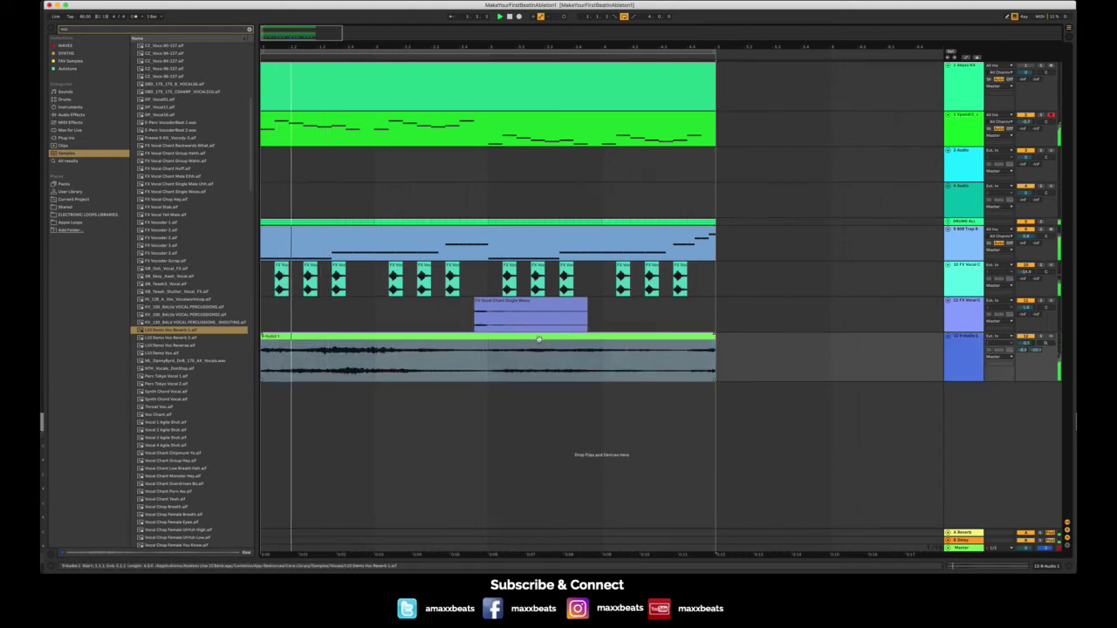
- Inspect the L10 Demo Vox Reverb 1 clip's sample settings during playback, close the detail view and select the clip
double_click(539, 340)
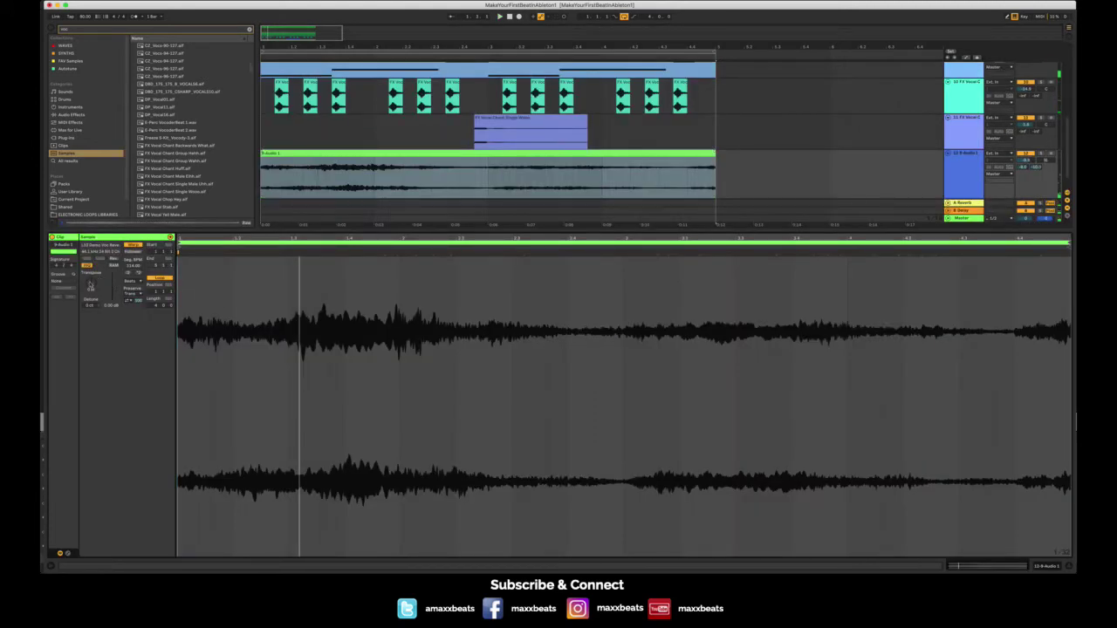
key("space")
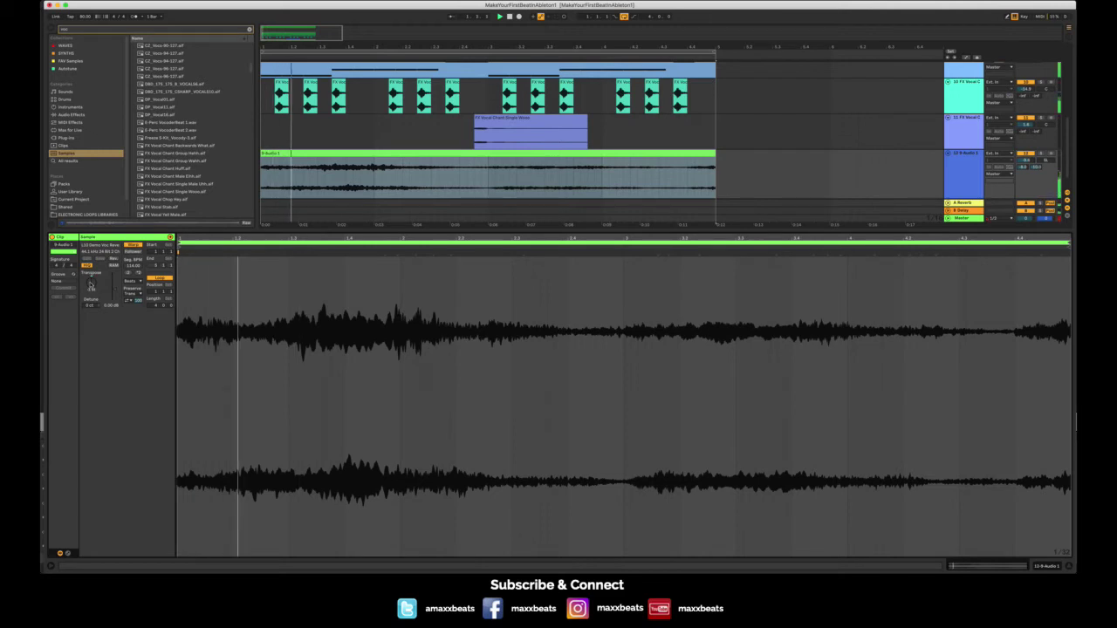
key("super+alt+l")
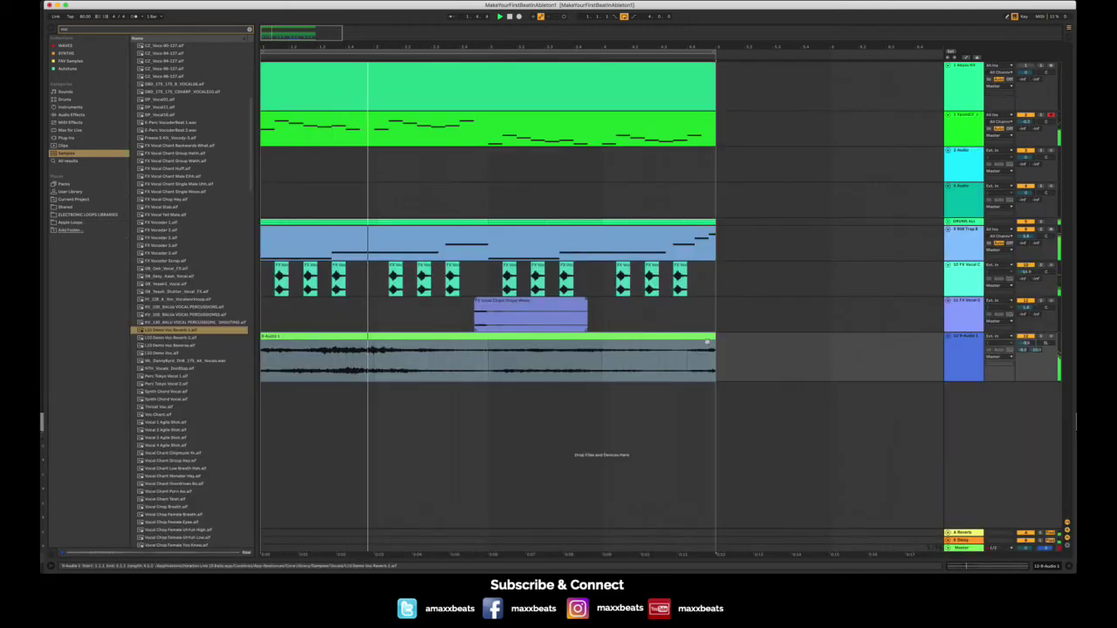
left_click(487, 344)
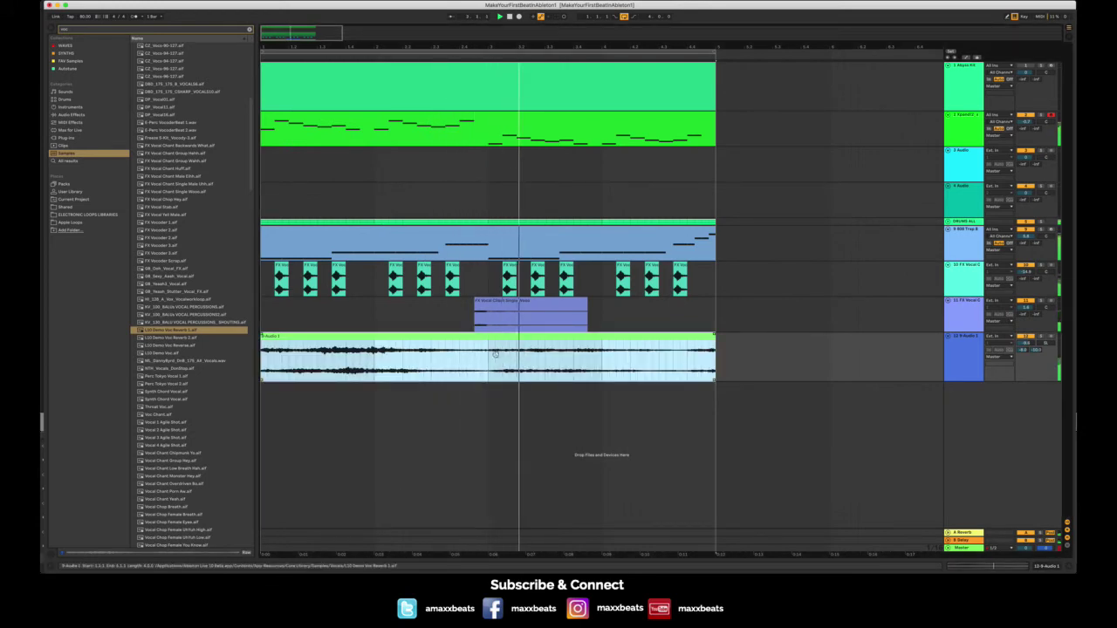
- Split the 9-Audio 1 vocal clip at bar 3, delete its second half, and play the loop
left_click(500, 359)
key("super+e")
left_click(520, 338)
key("Delete")
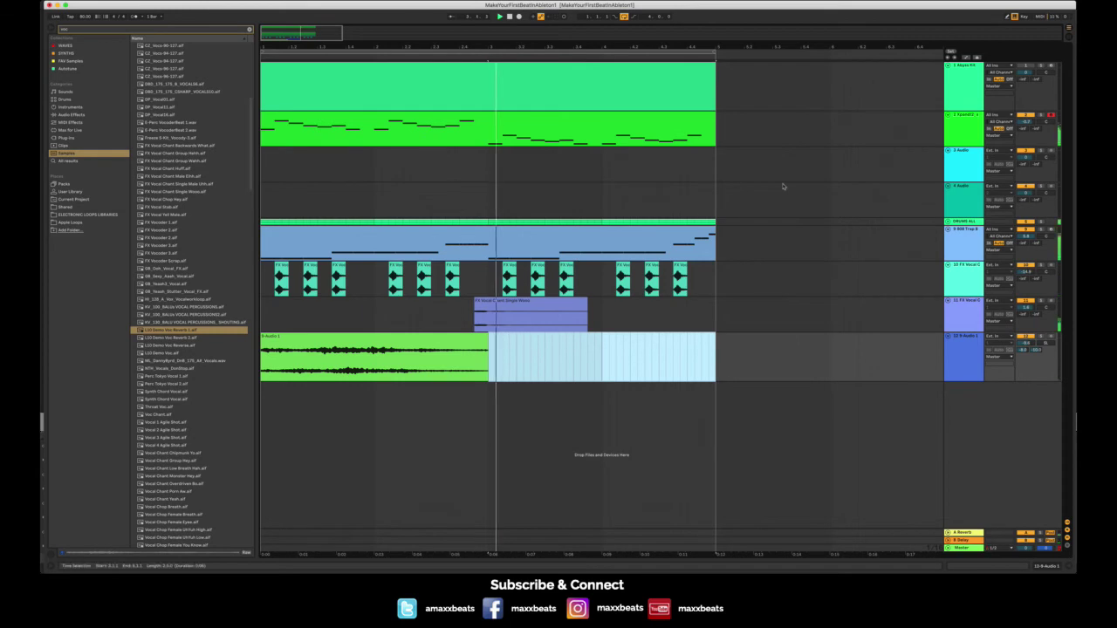
key("space")
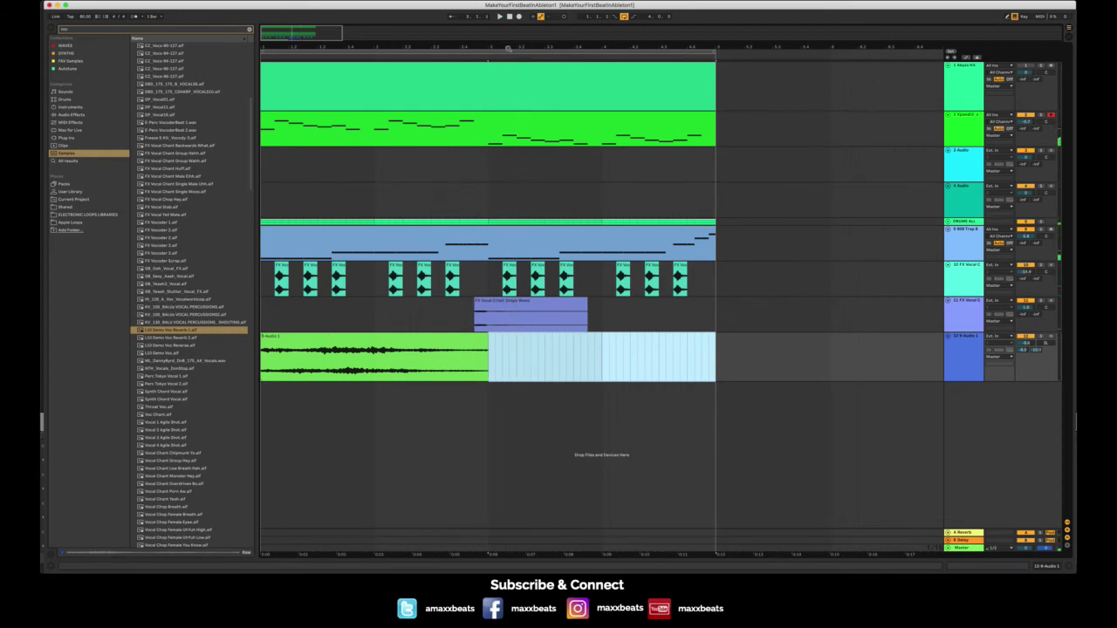
key("super+a")
key("space")
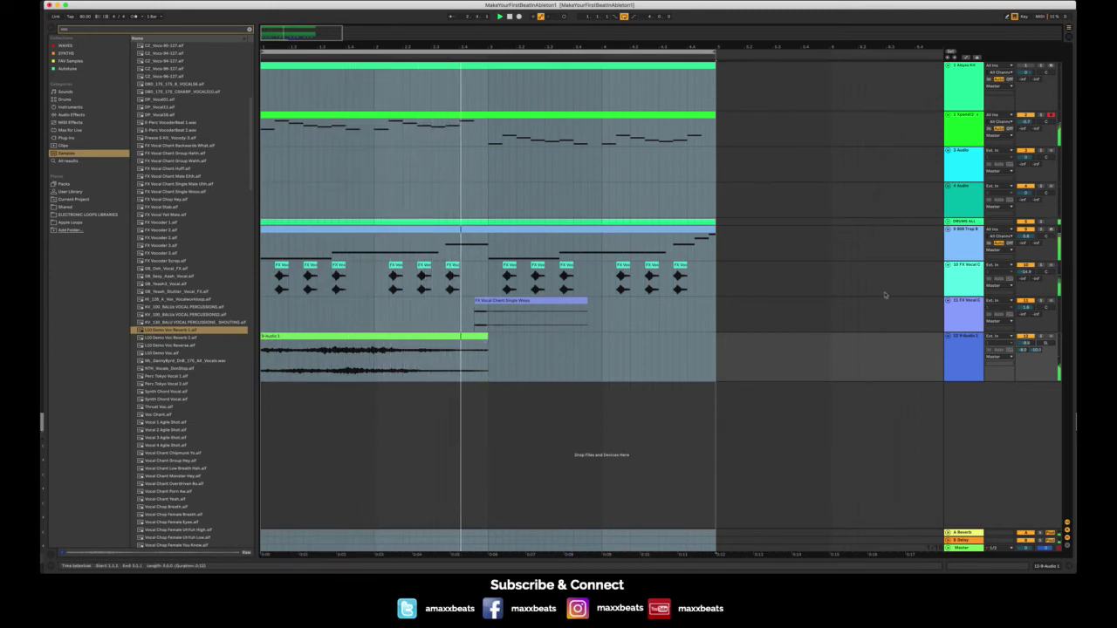
key("space")
- Move the FX Vocal Chant Single clip two bars later and trim its end to the loop end at bar 5
left_click(528, 301)
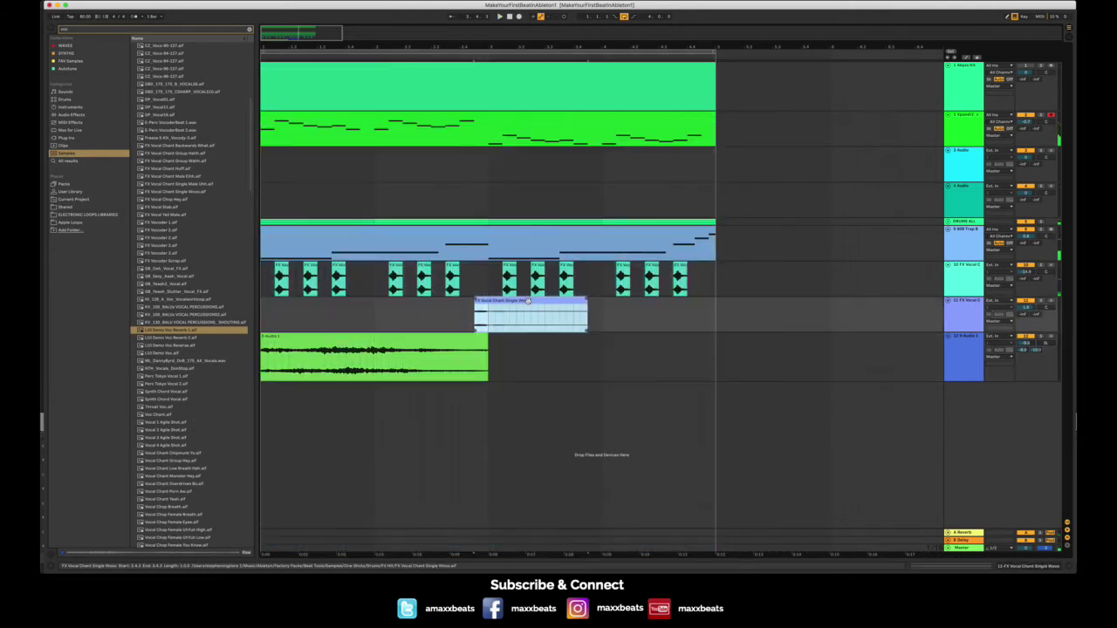
left_click(618, 314)
left_click(529, 301)
left_click_drag(529, 301, 757, 302)
left_click(444, 336)
key("space")
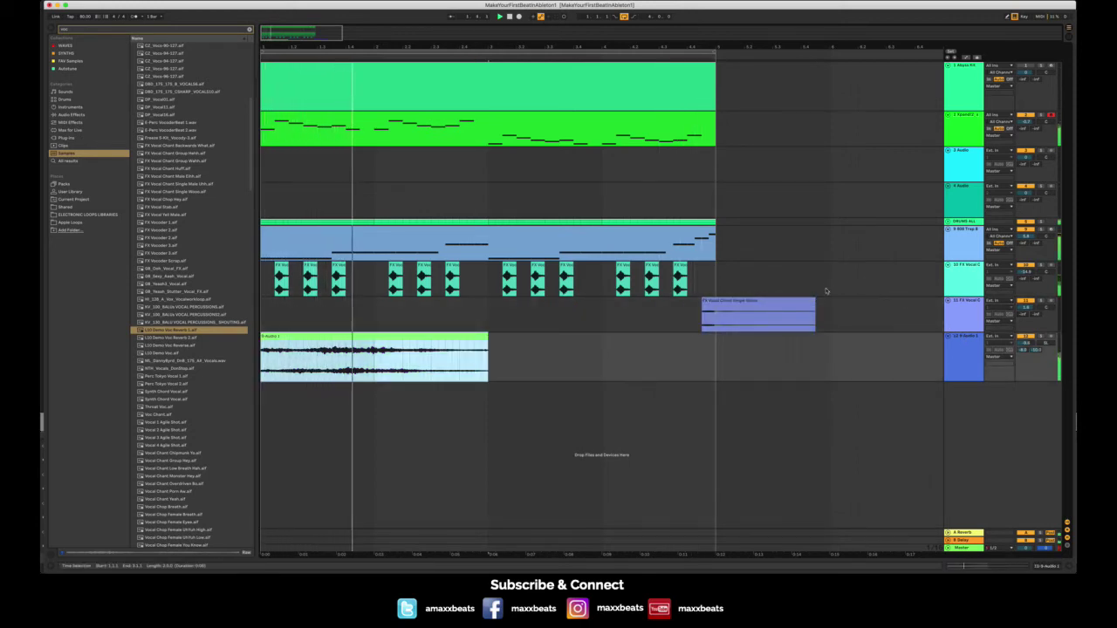
left_click_drag(814, 305, 716, 306)
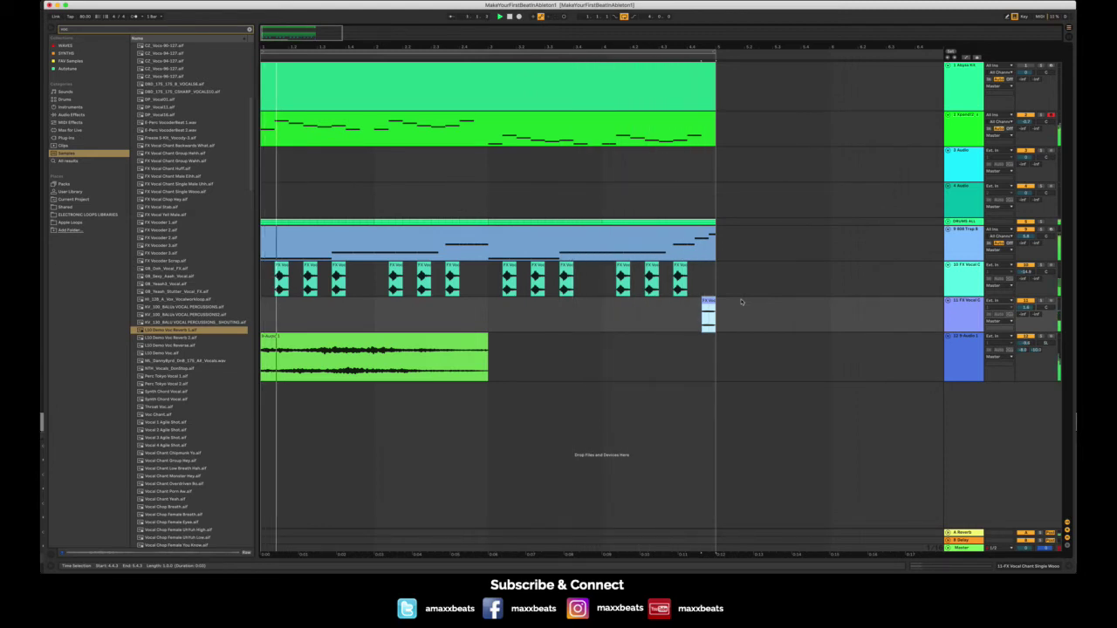
- Raise the 9-Audio 1 track's volume slightly and add a curved fade-out to the end of its clip
left_click_drag(1025, 343, 1025, 339)
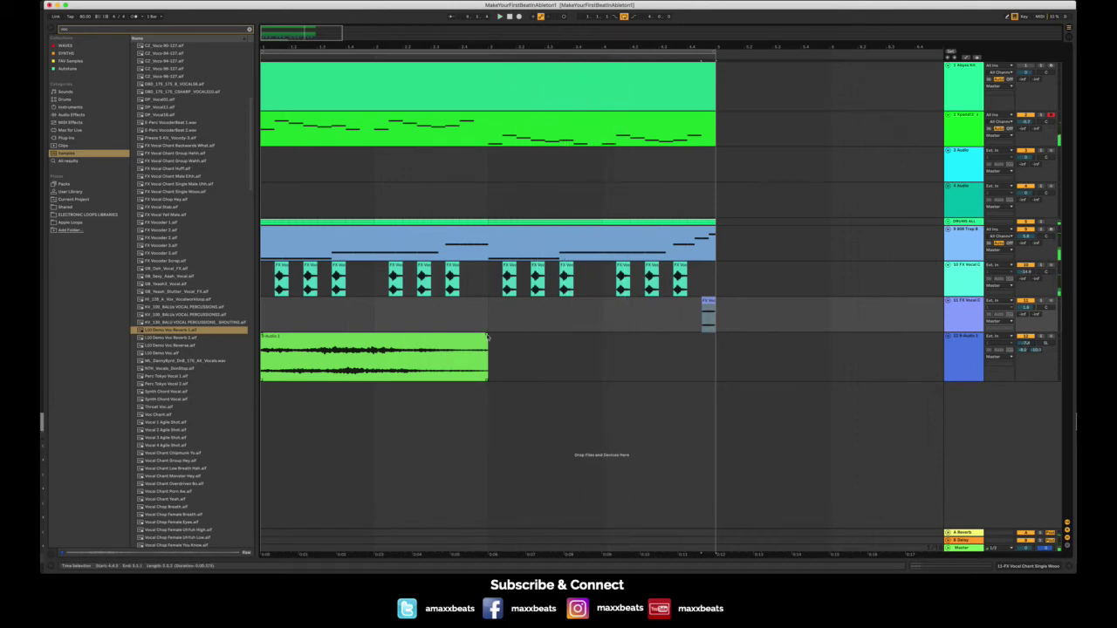
left_click(487, 336)
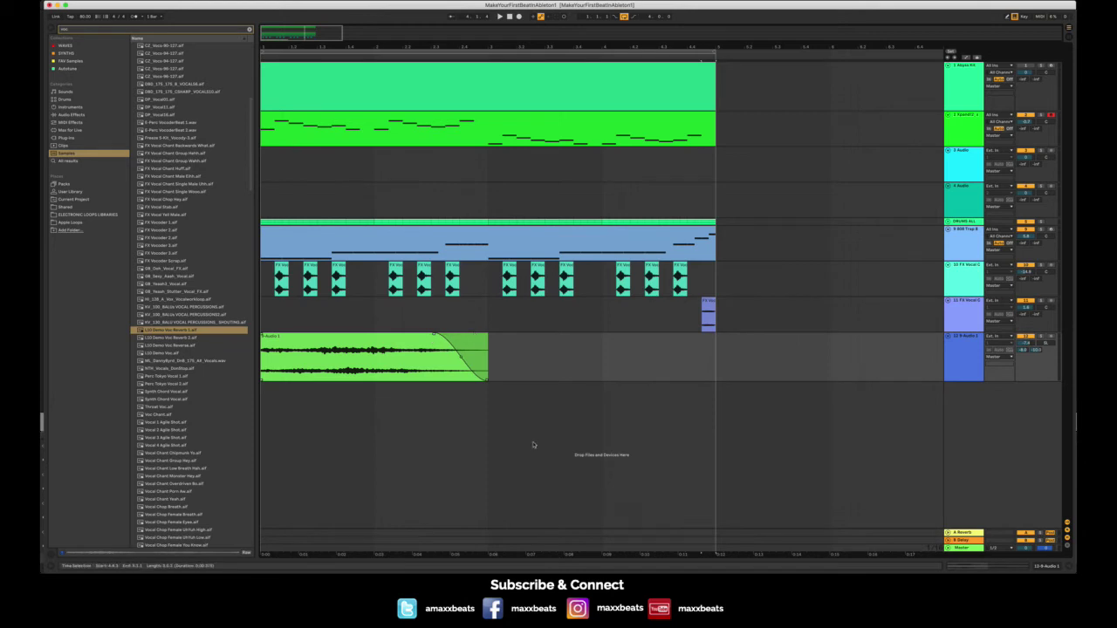
key("space")
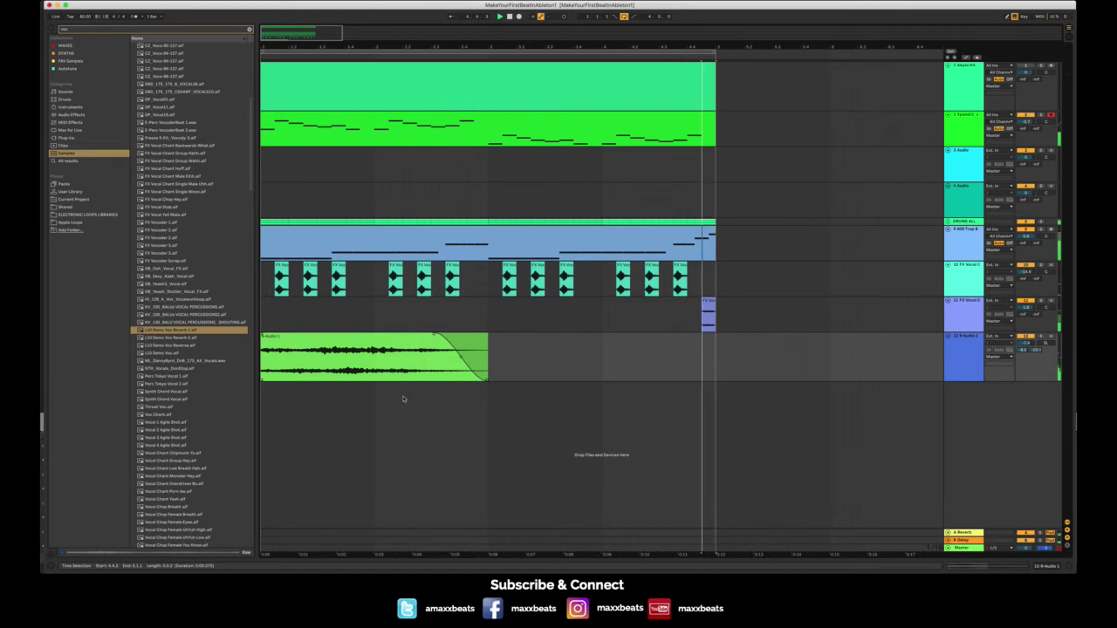
- Cut a narrow slice out of the 9-Audio 1 vocal clip just after bar 2 and play it back
left_click_drag(421, 48, 465, 276)
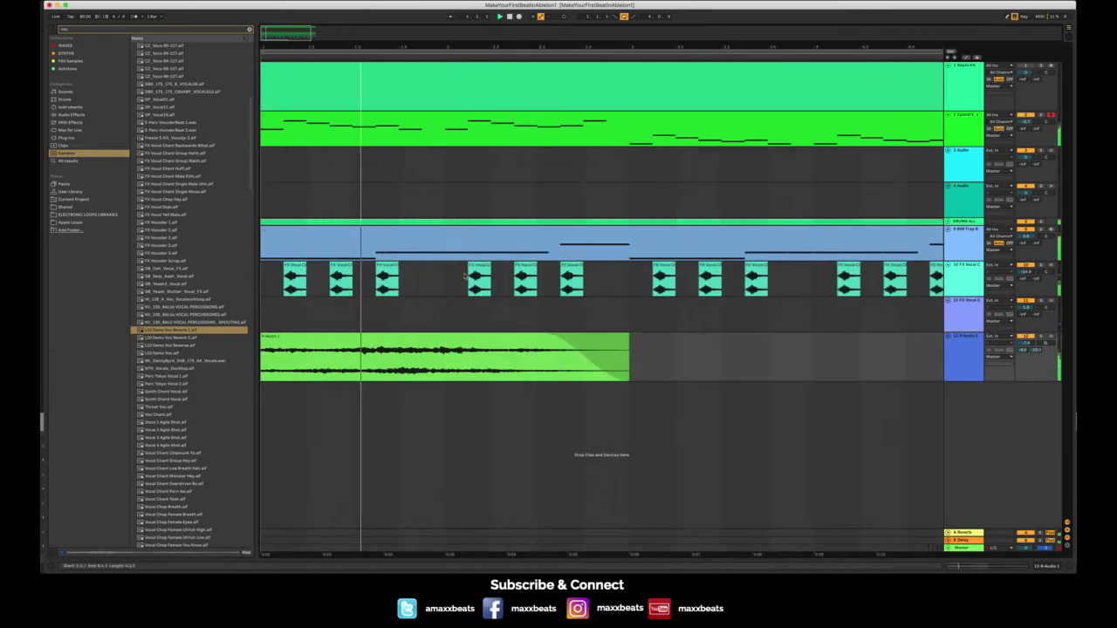
key("space")
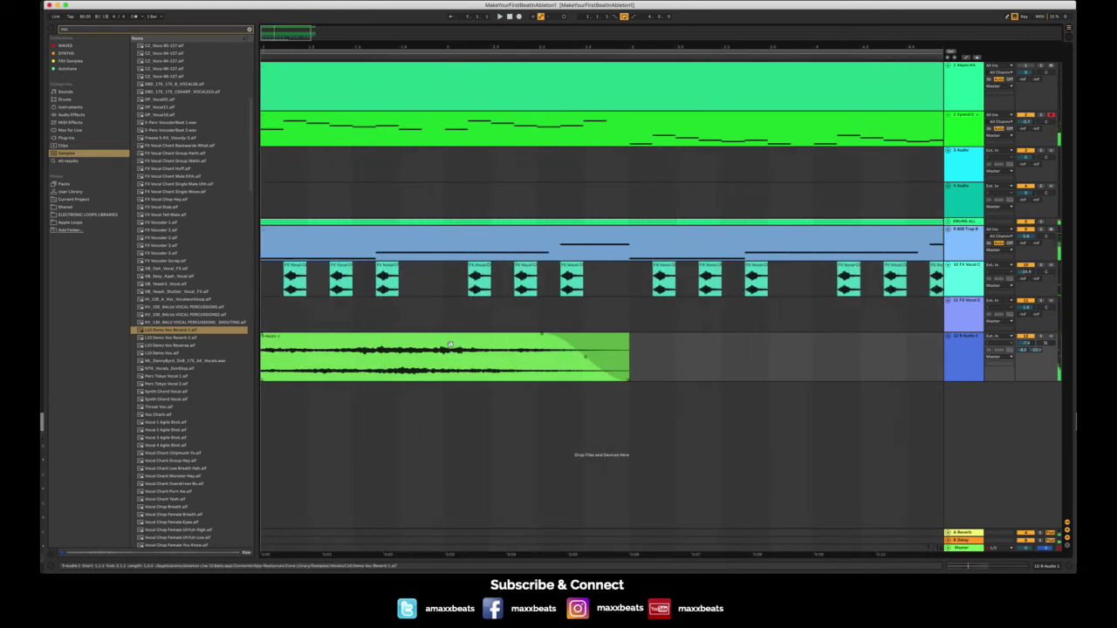
left_click(449, 358)
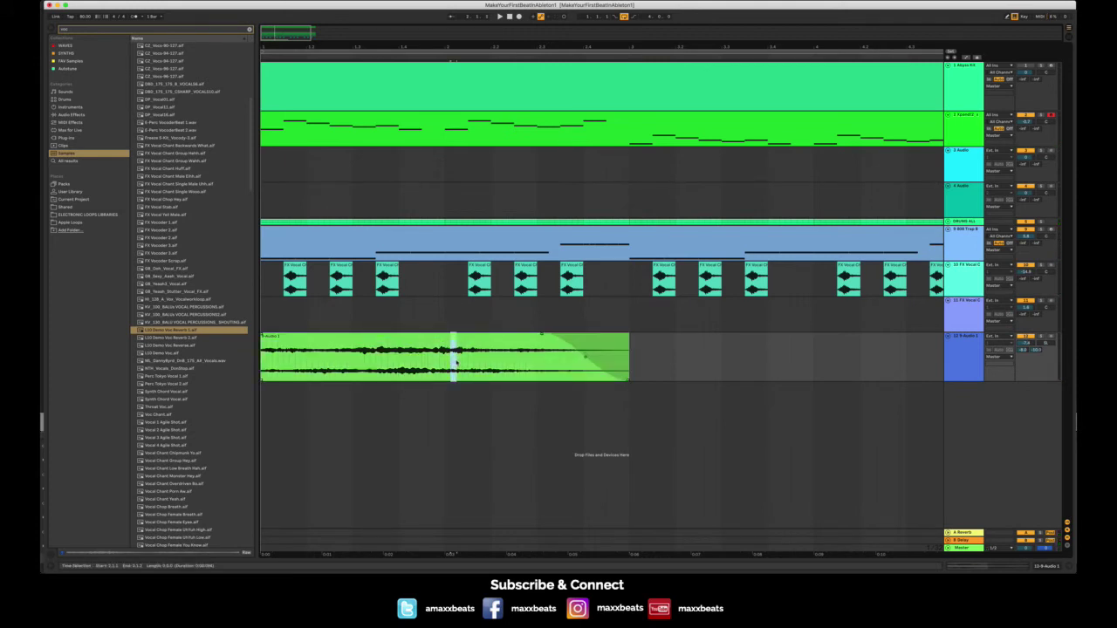
left_click(426, 325)
key("space")
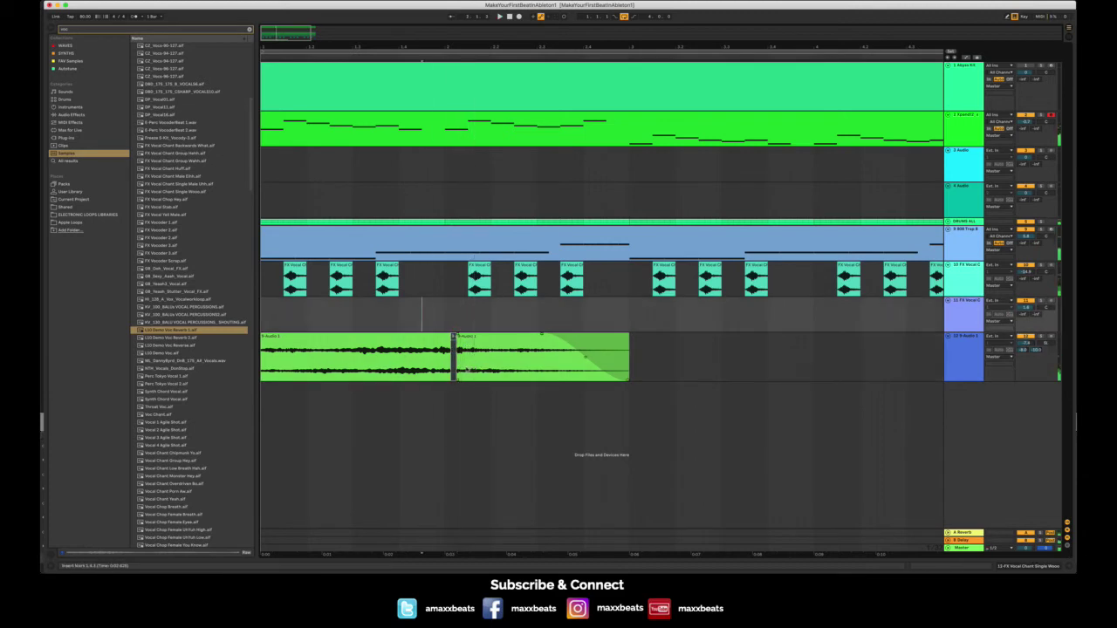
- Cut two more narrow, evenly spaced slices from the 9-Audio 1 clip after the first gap, auditioning the stutter
left_click_drag(463, 370, 469, 371)
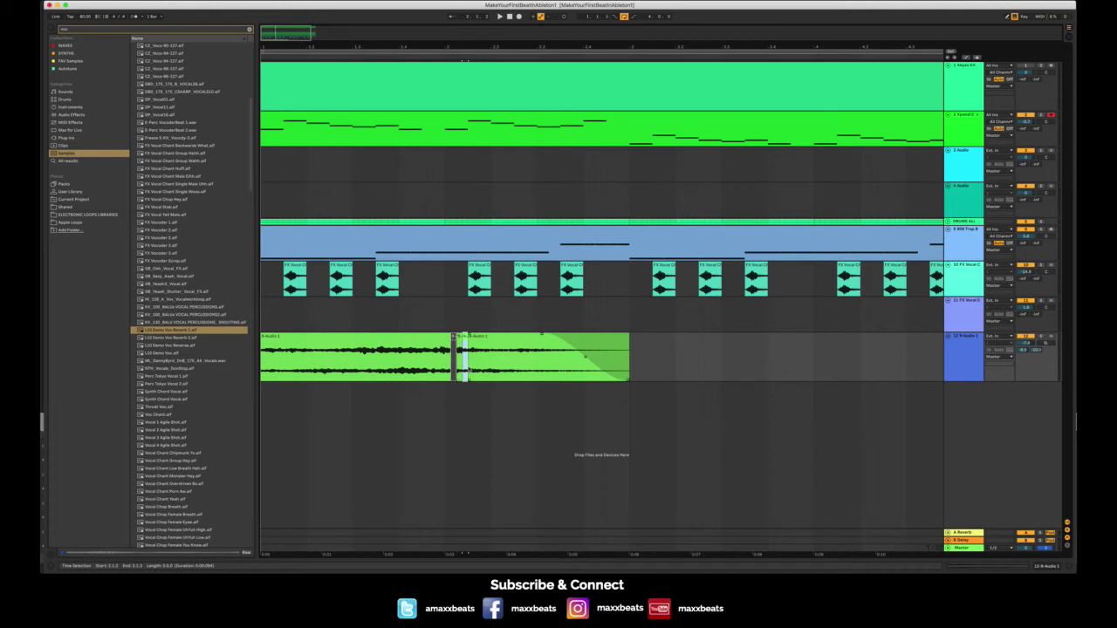
left_click(389, 309)
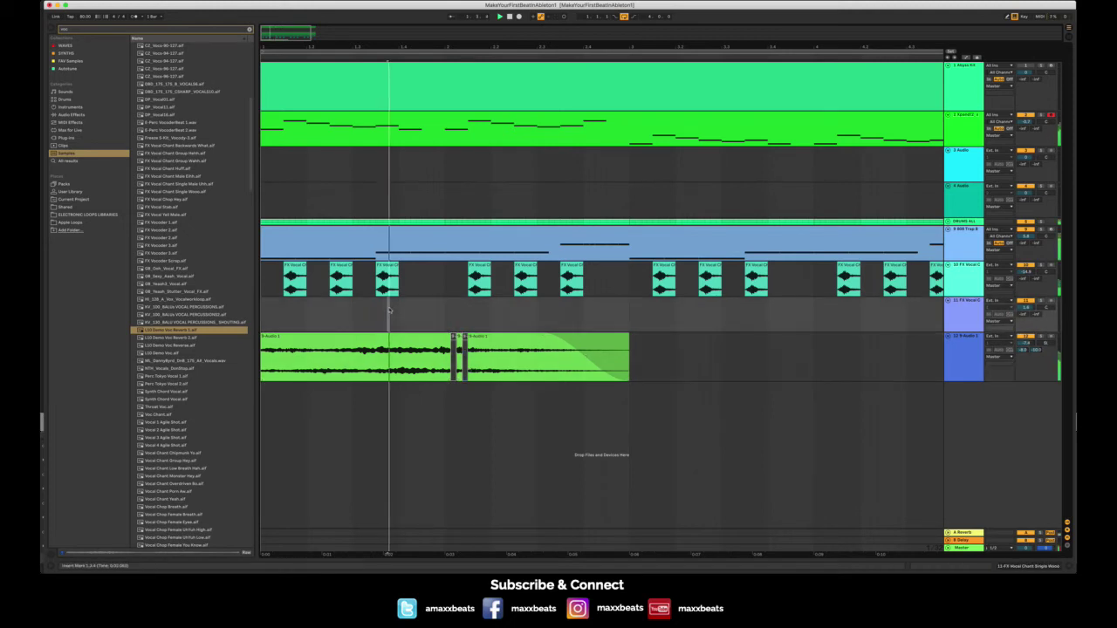
key("space")
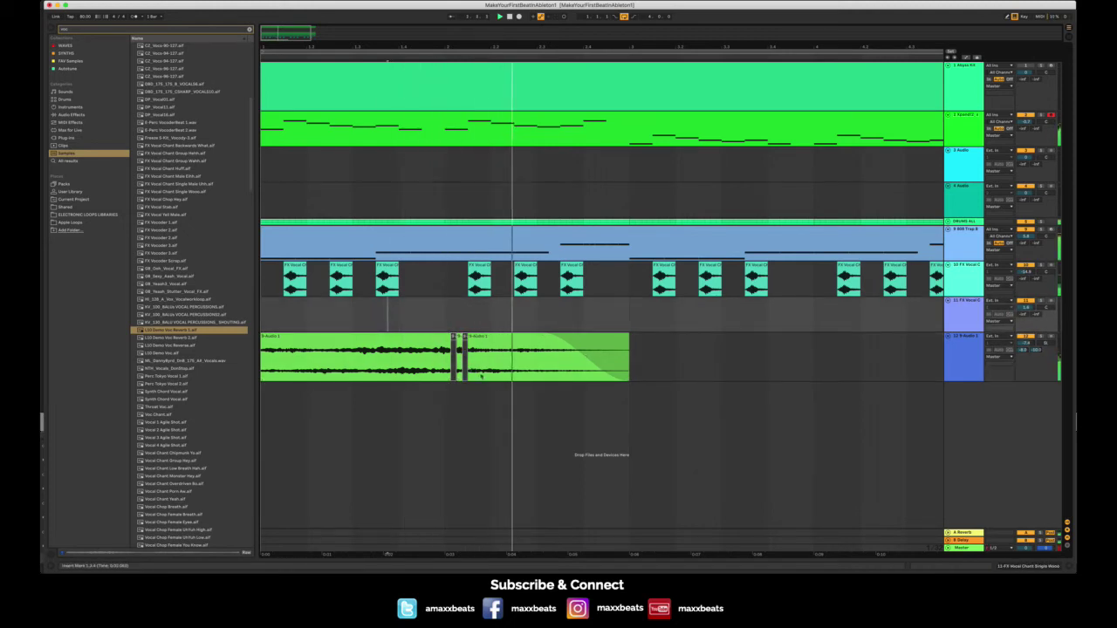
left_click_drag(476, 364, 478, 364)
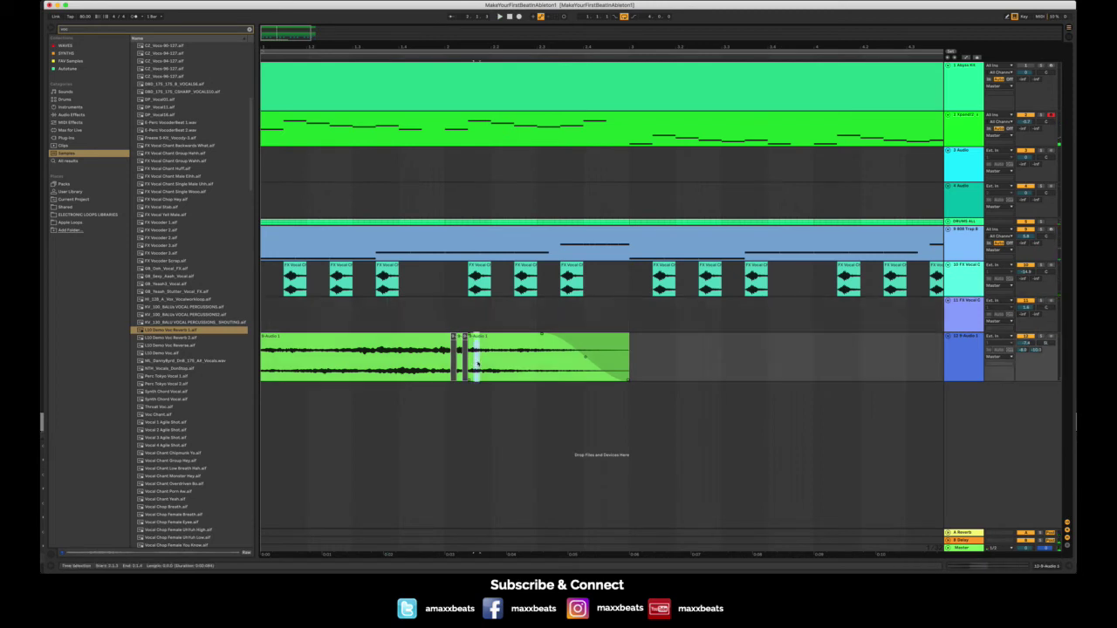
key("space")
left_click(403, 307)
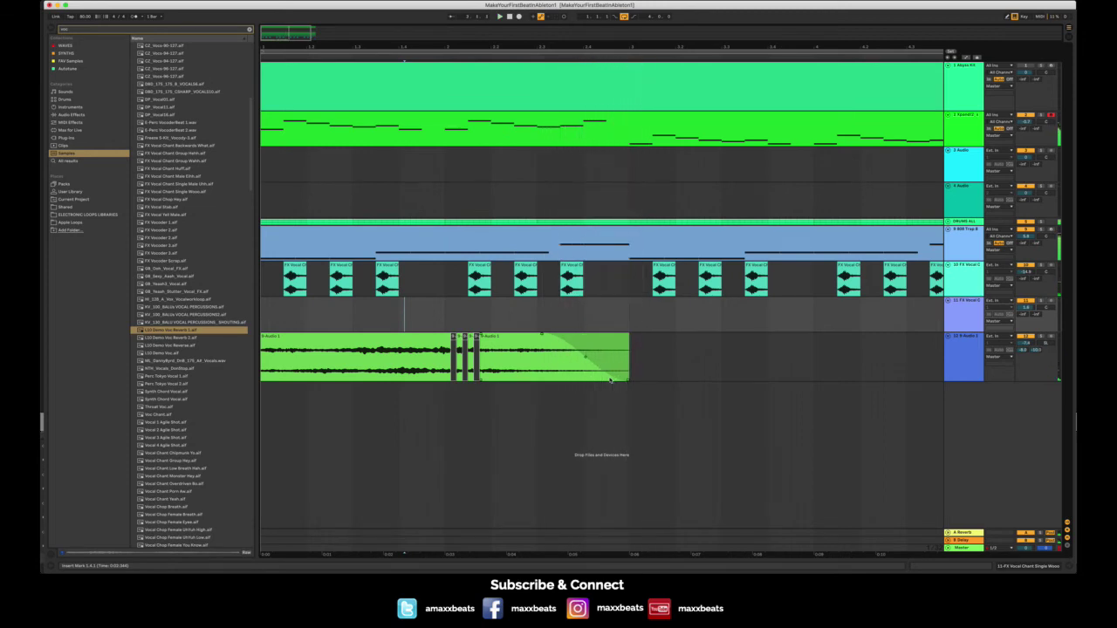
- Listen to the chopped section of the 9-Audio 1 vocal, first in the mix and then soloed
left_click(318, 336)
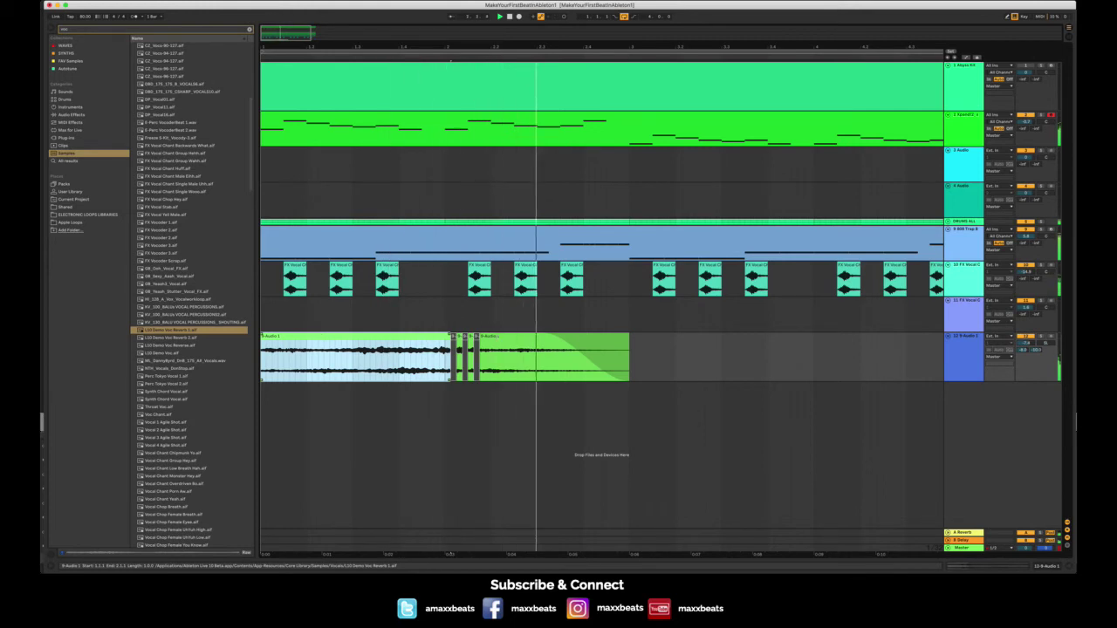
key("space")
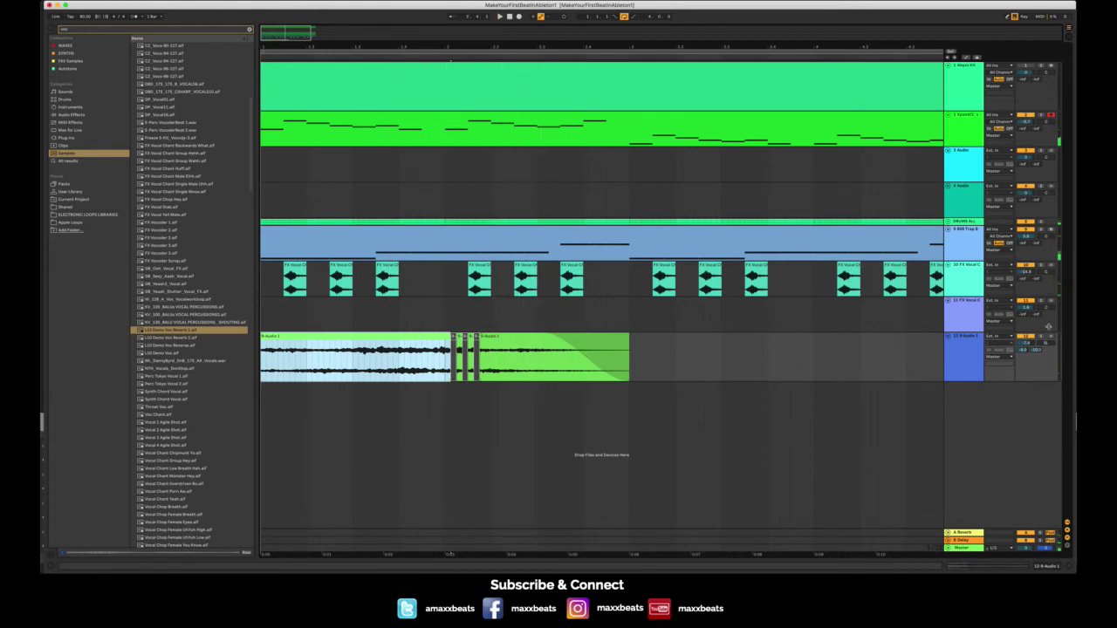
key("space")
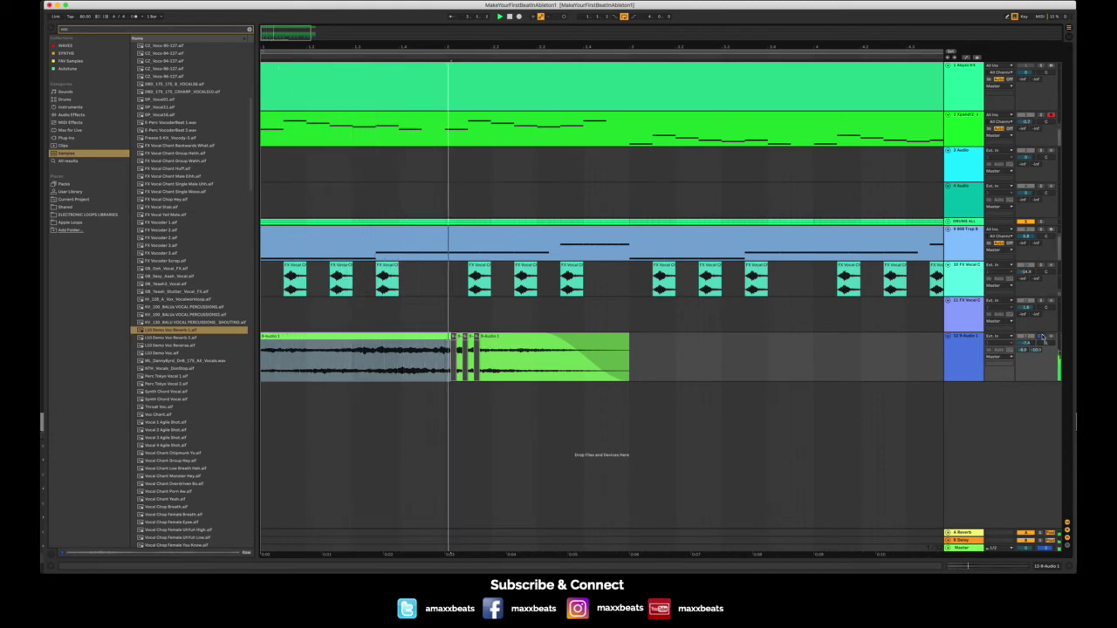
key("space")
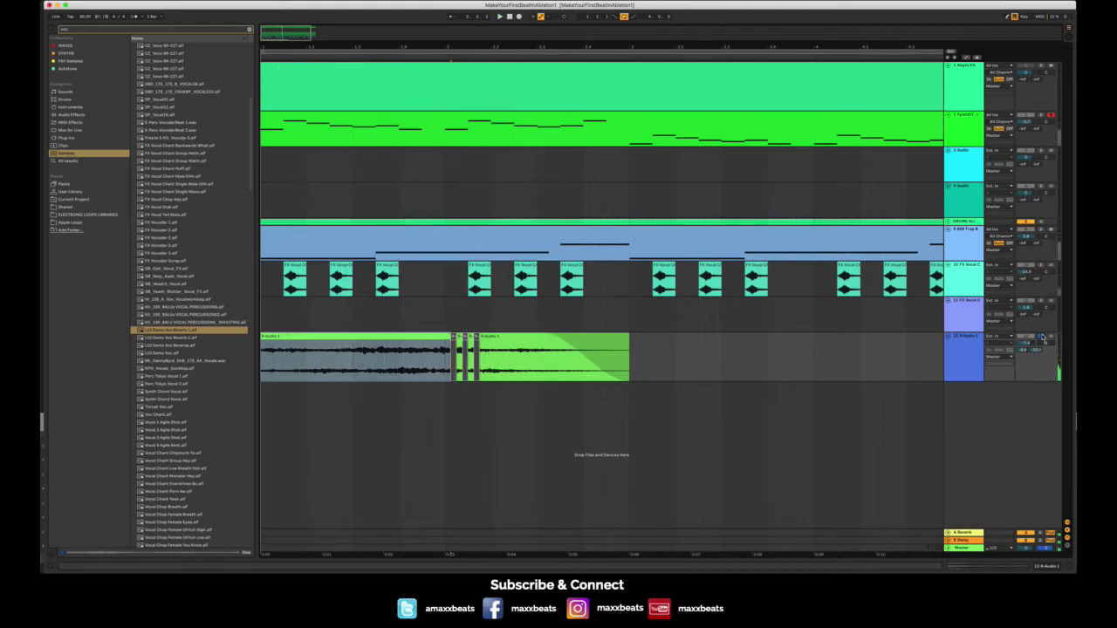
left_click(916, 358)
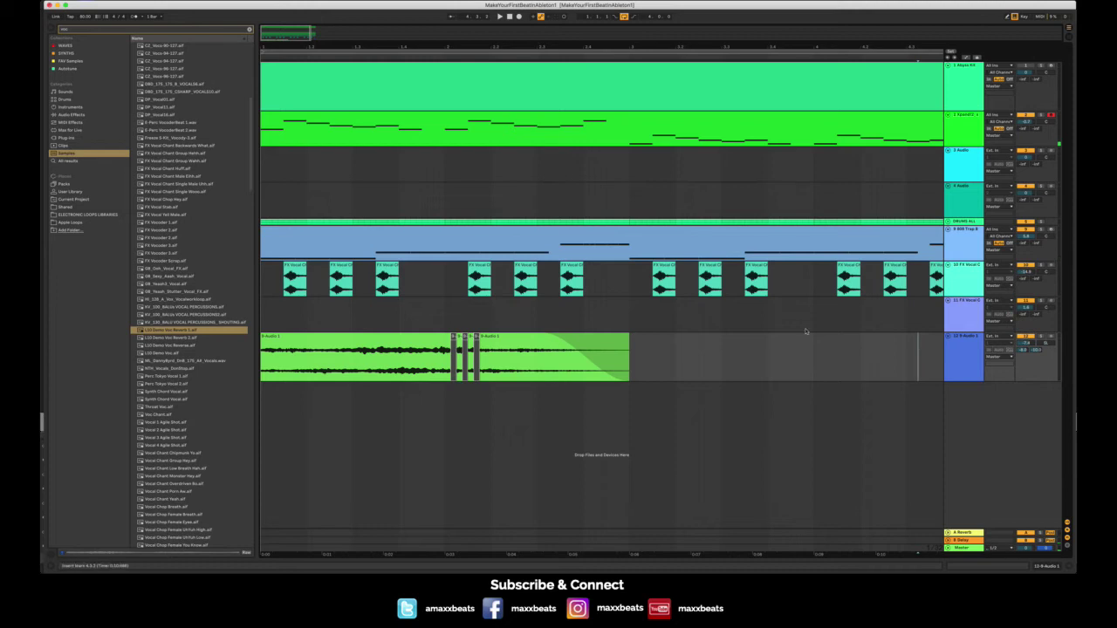
- Duplicate the Xpand!2 melody track and solo the duplicate
left_click(970, 120)
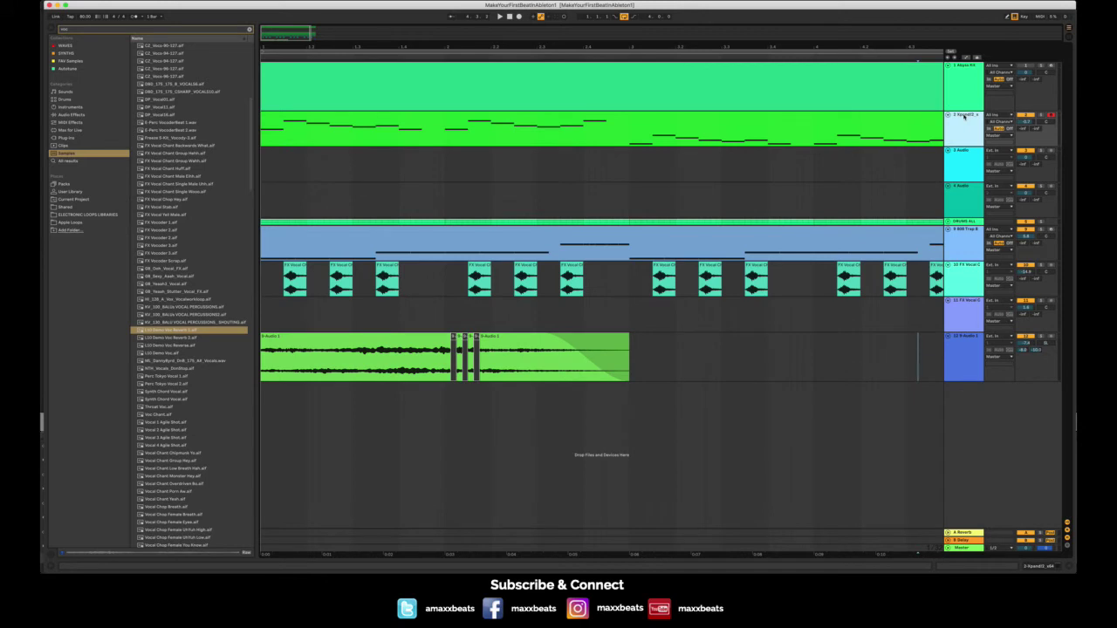
key("super+d")
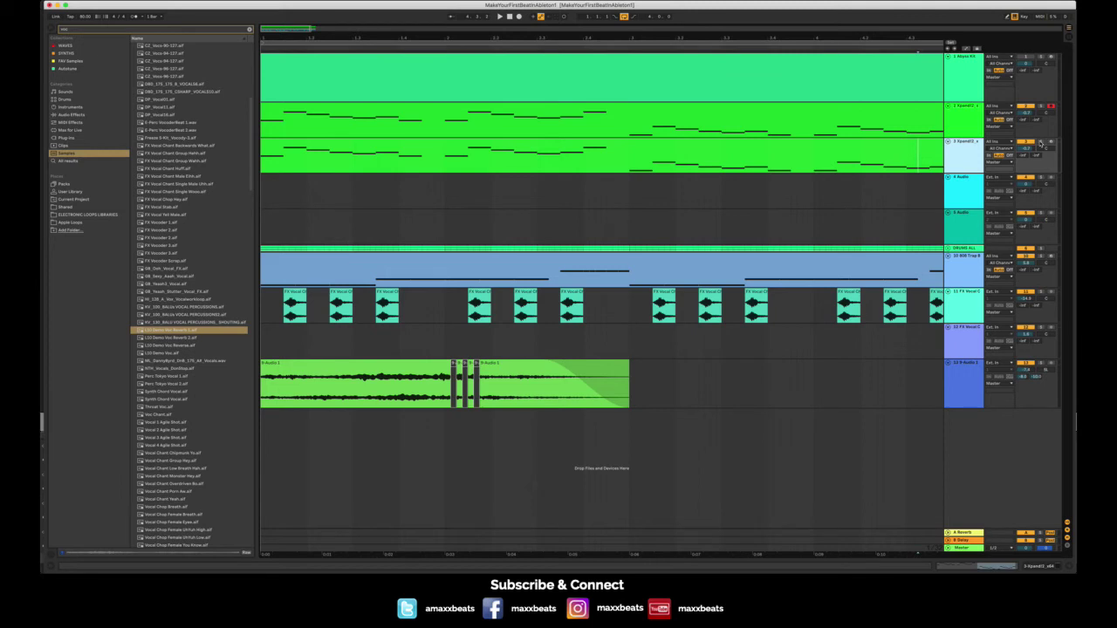
left_click(1041, 144)
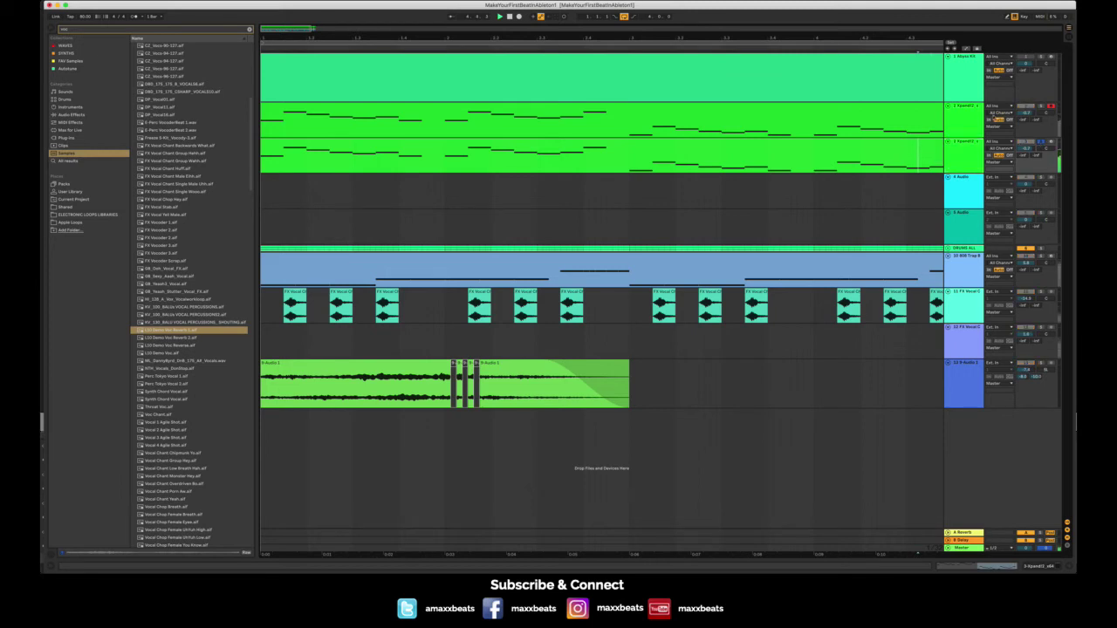
- Delete the copied MIDI clip from the duplicated Xpand!2 track
key("super+a")
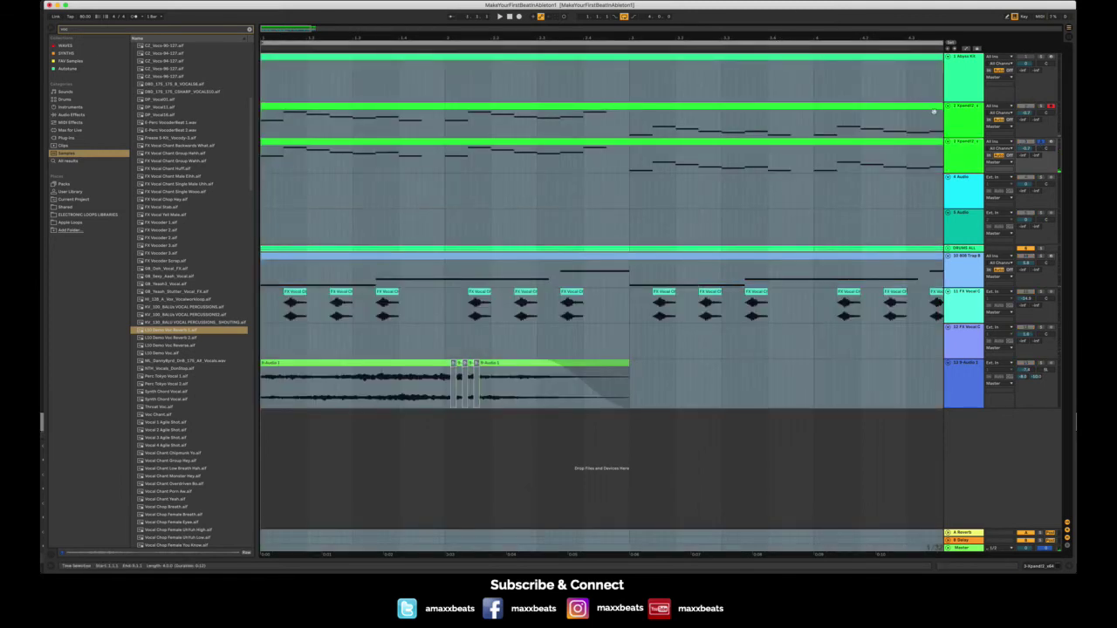
left_click(840, 44)
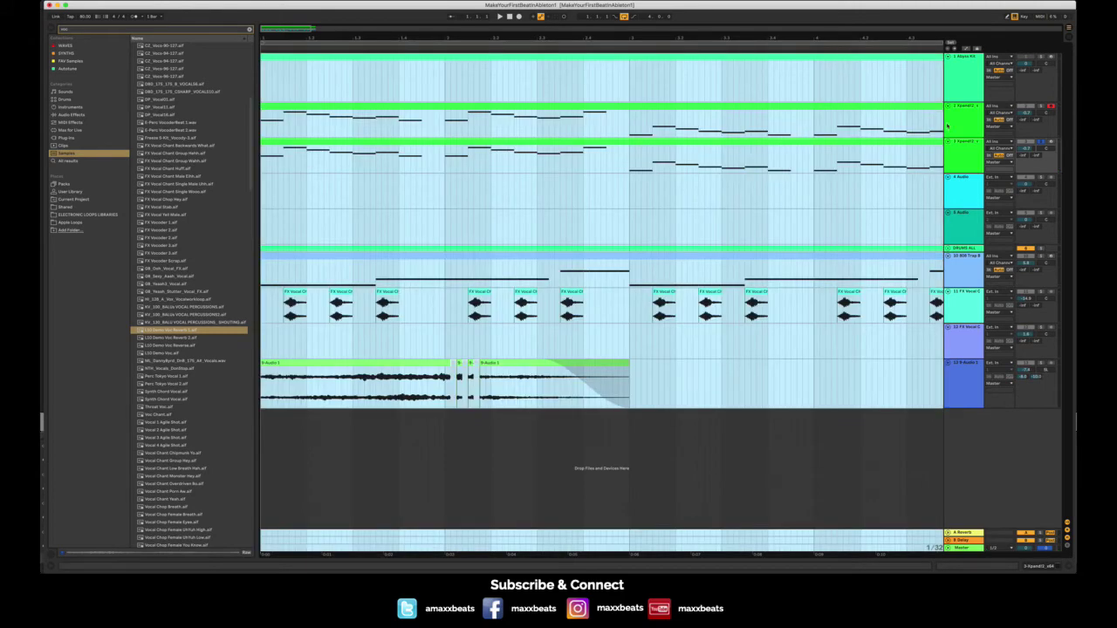
left_click(958, 148)
left_click_drag(770, 33, 332, 32)
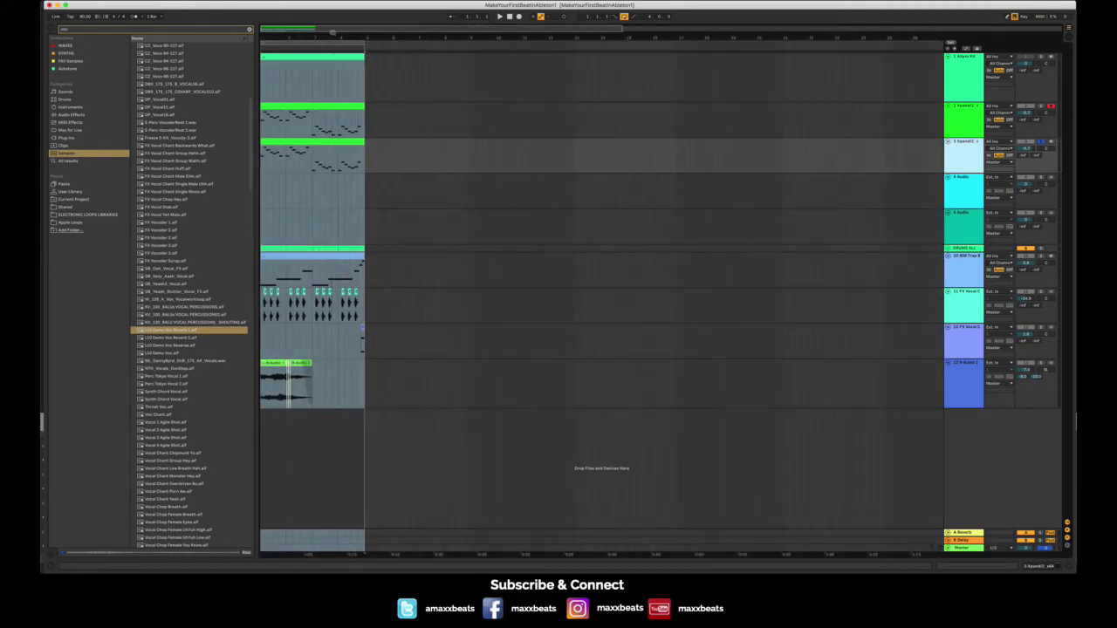
left_click(333, 140)
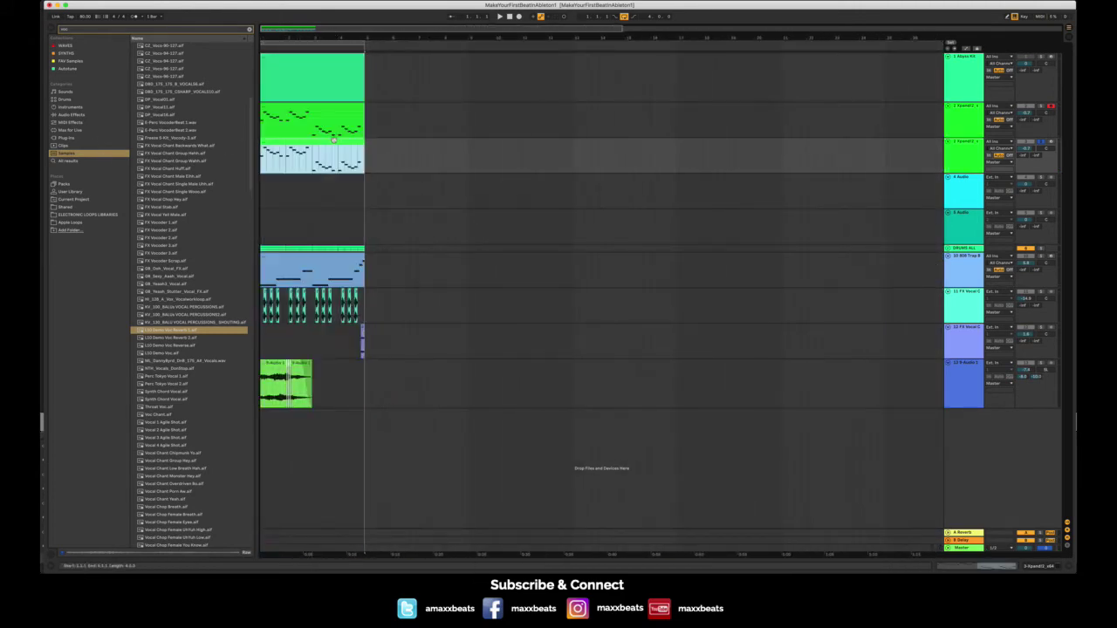
key("Delete")
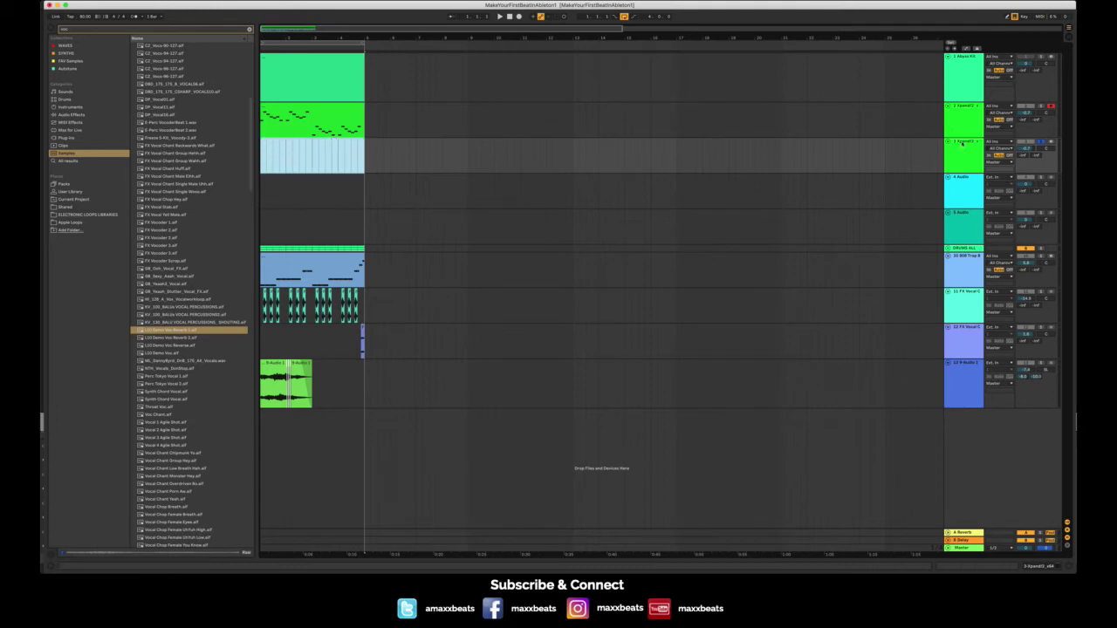
- Turn off solo on the duplicated Xpand!2 track and play the full beat from bar 1
left_click(962, 144)
left_click_drag(684, 34, 683, 38)
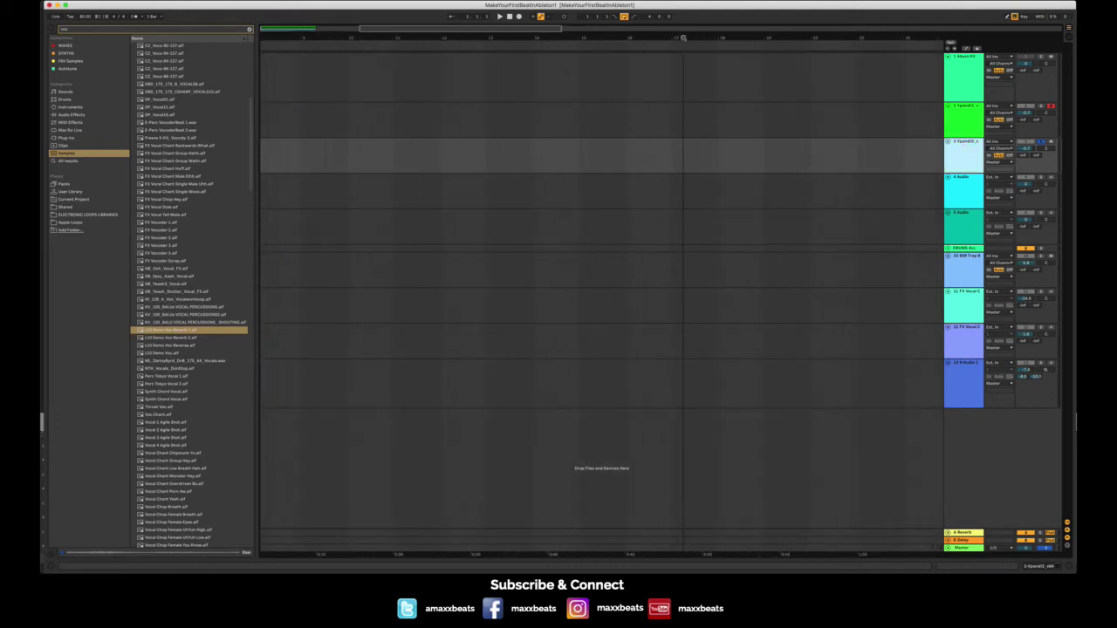
scroll(565, 135, "left", 5)
left_click(261, 162)
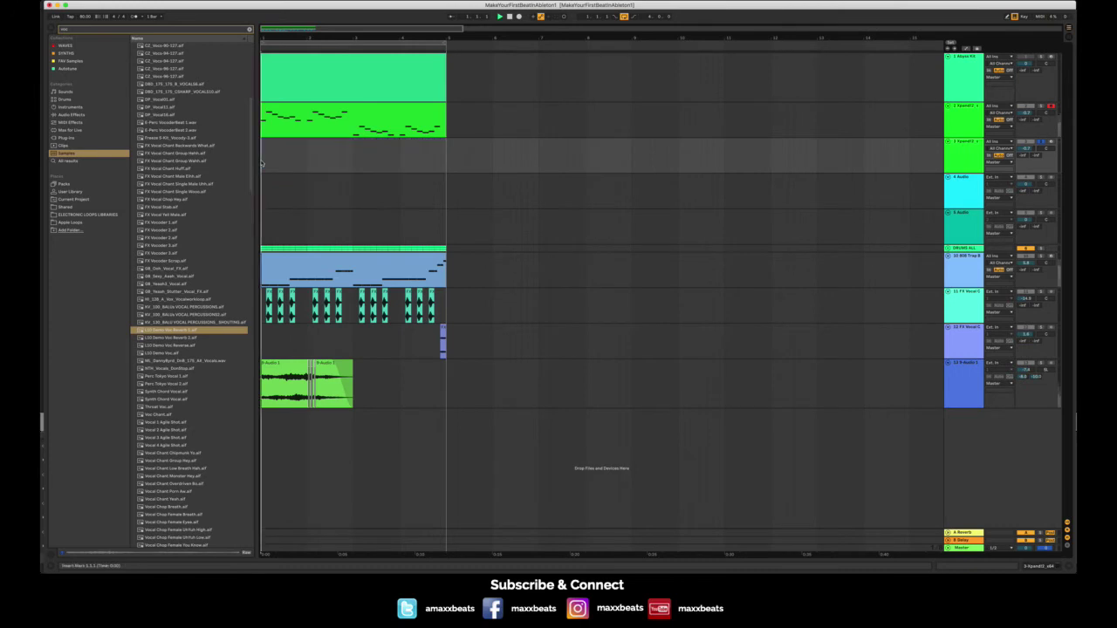
key("space")
left_click(1041, 143)
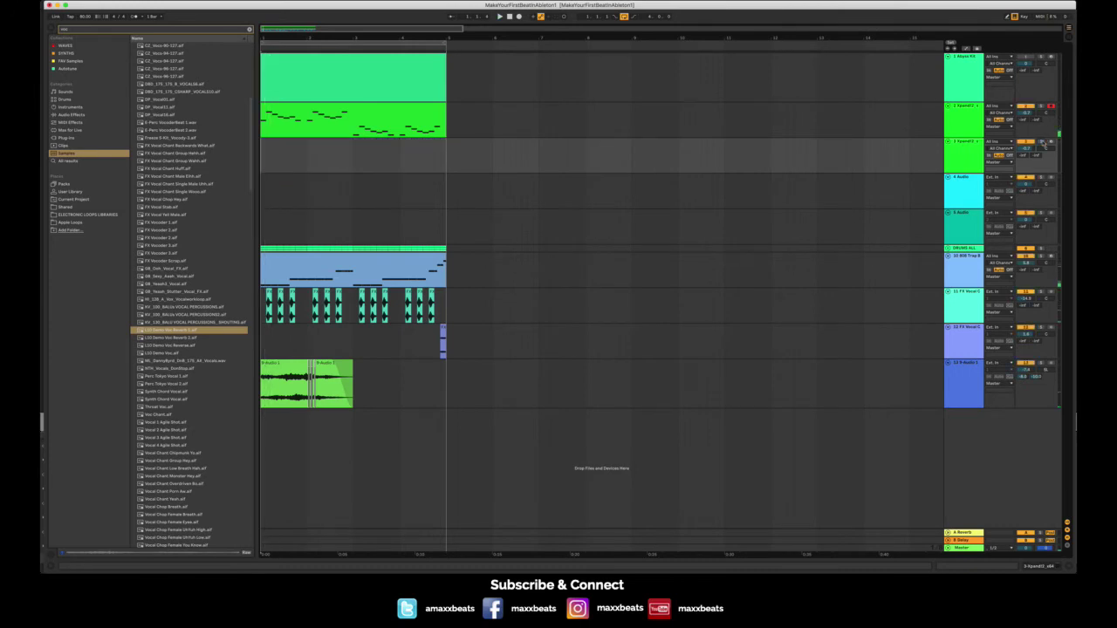
key("space")
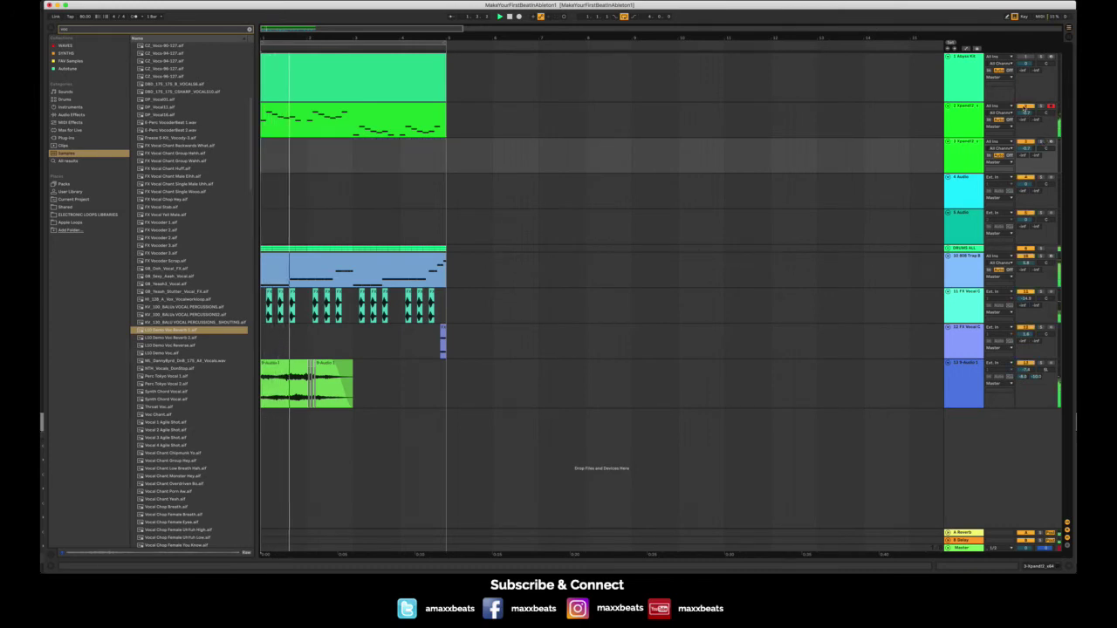
- Arm the duplicated Xpand!2 track for recording and open its Xpand!2 plug-in window
left_click(976, 149)
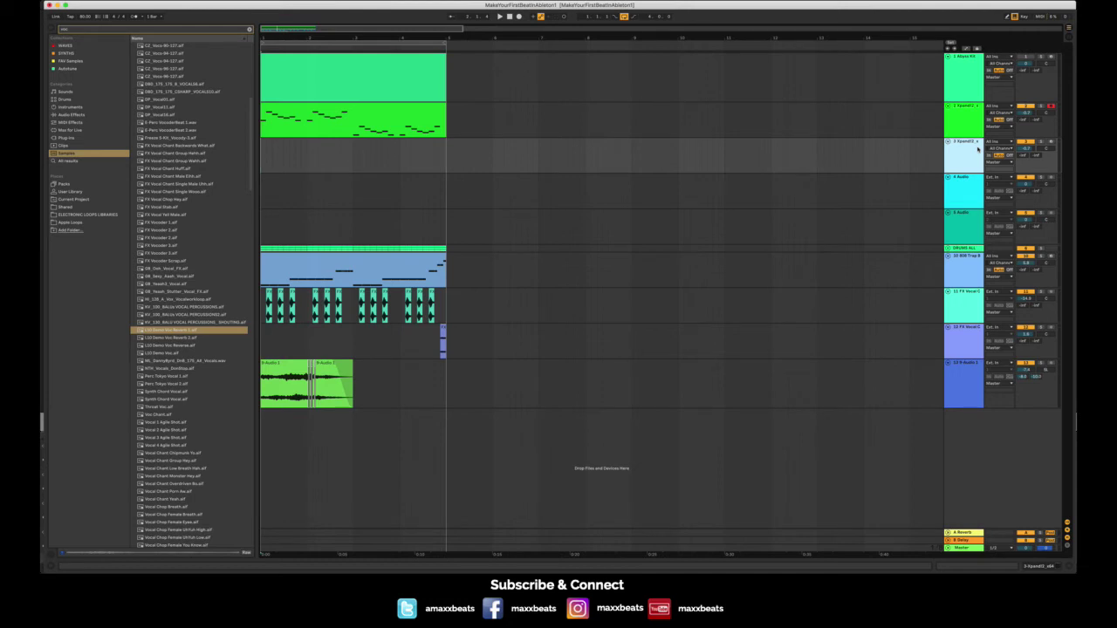
left_click(1051, 141)
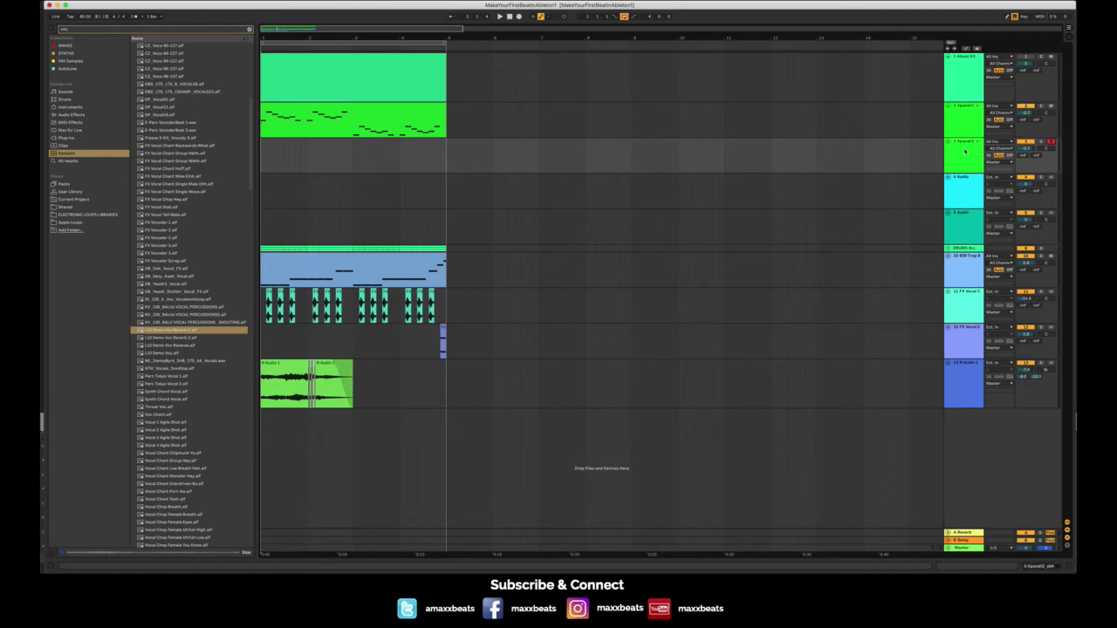
left_click(964, 151)
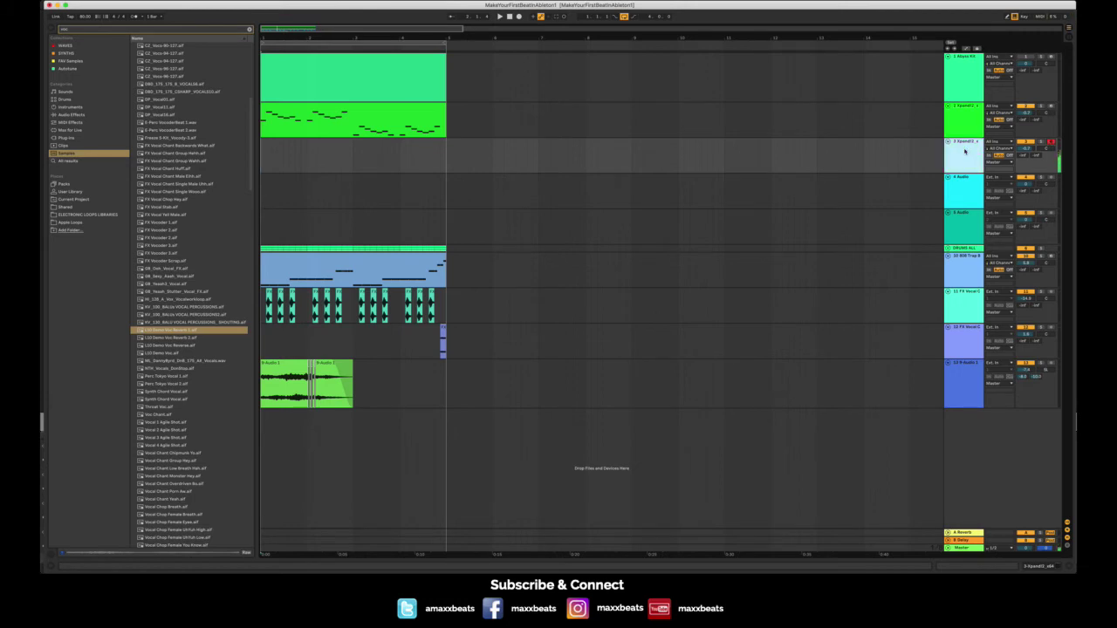
double_click(964, 151)
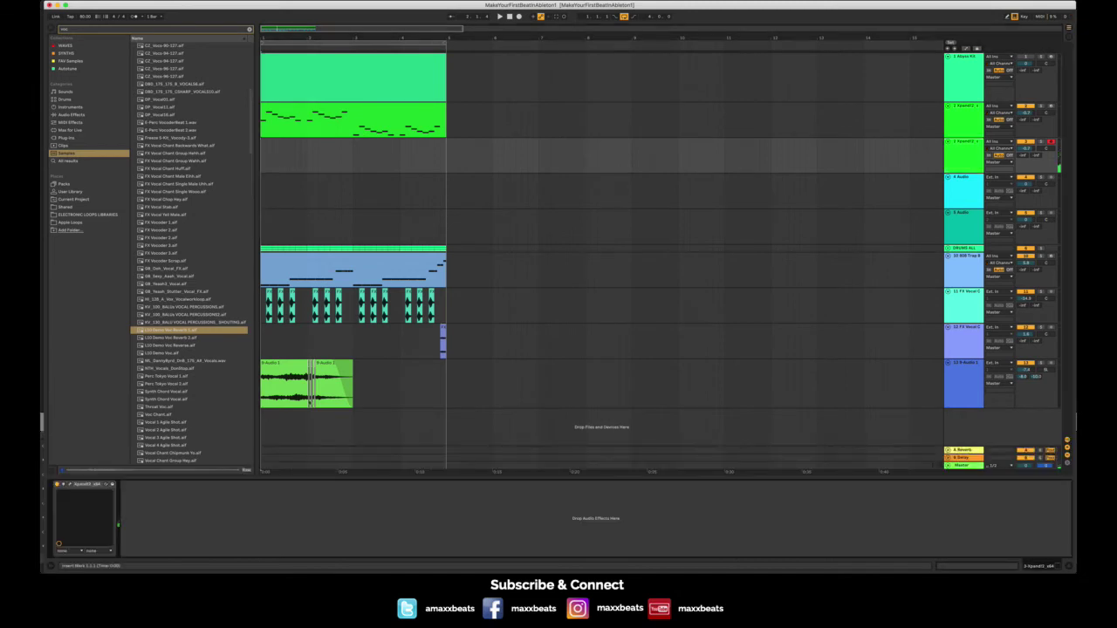
left_click(70, 484)
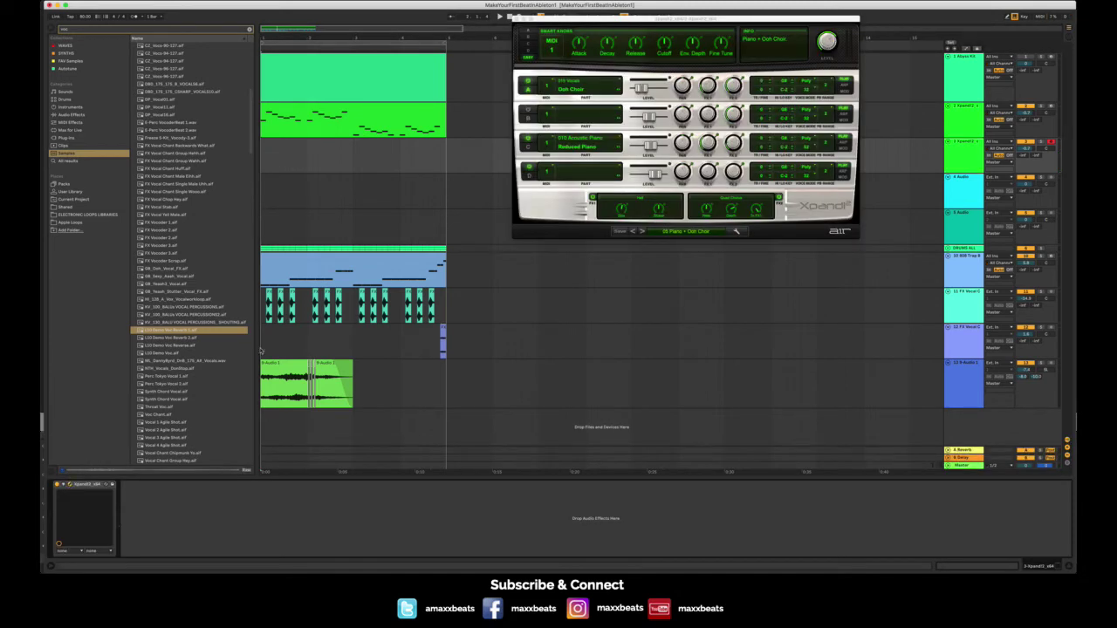
- Load the +02 Chimes Bells Arpeggio preset in the duplicated Xpand!2 and audition the presets that follow it against the beat
left_click(702, 231)
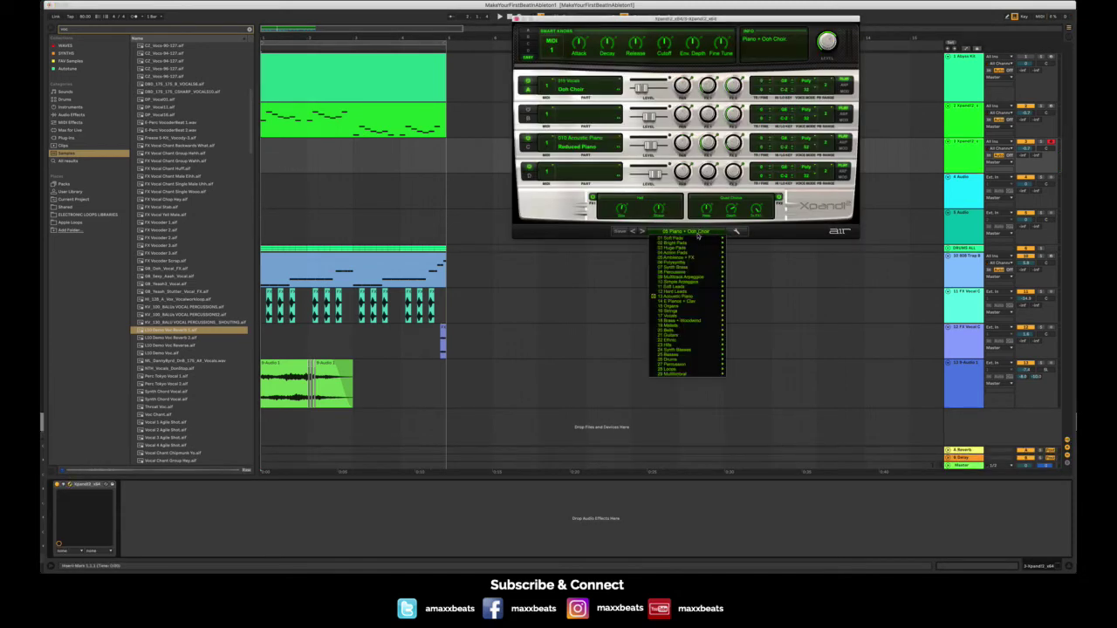
mouse_move(690, 273)
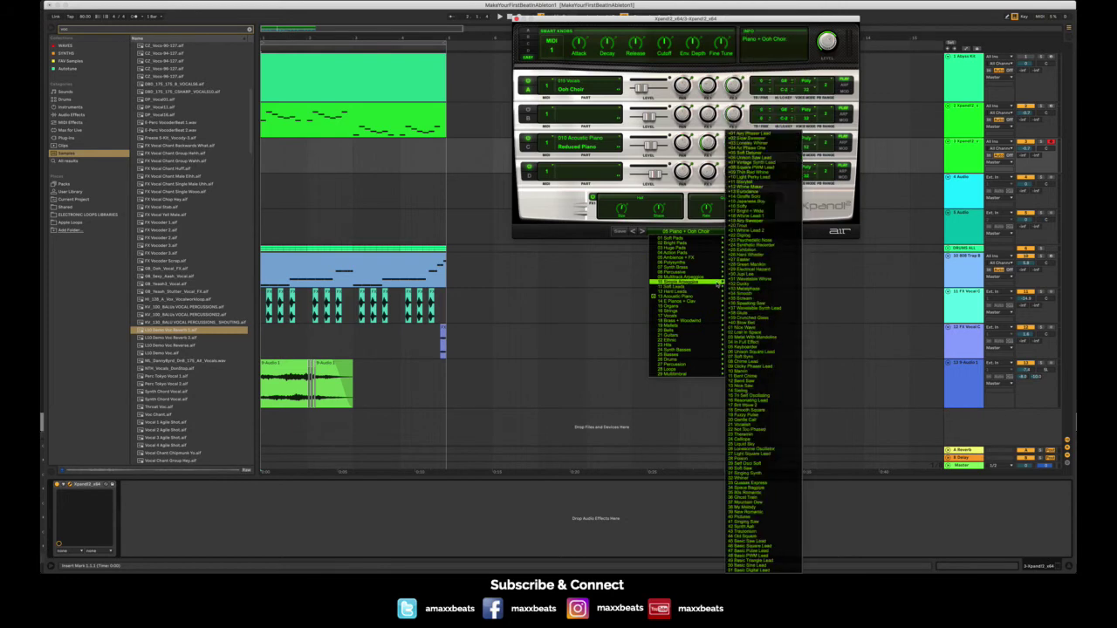
left_click(748, 236)
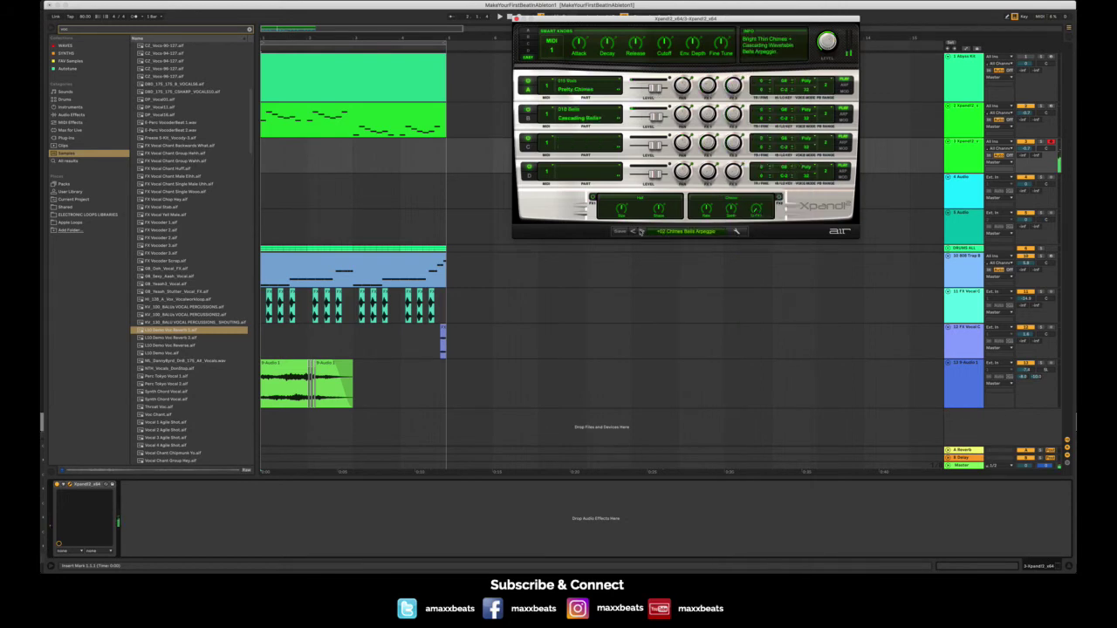
key("space")
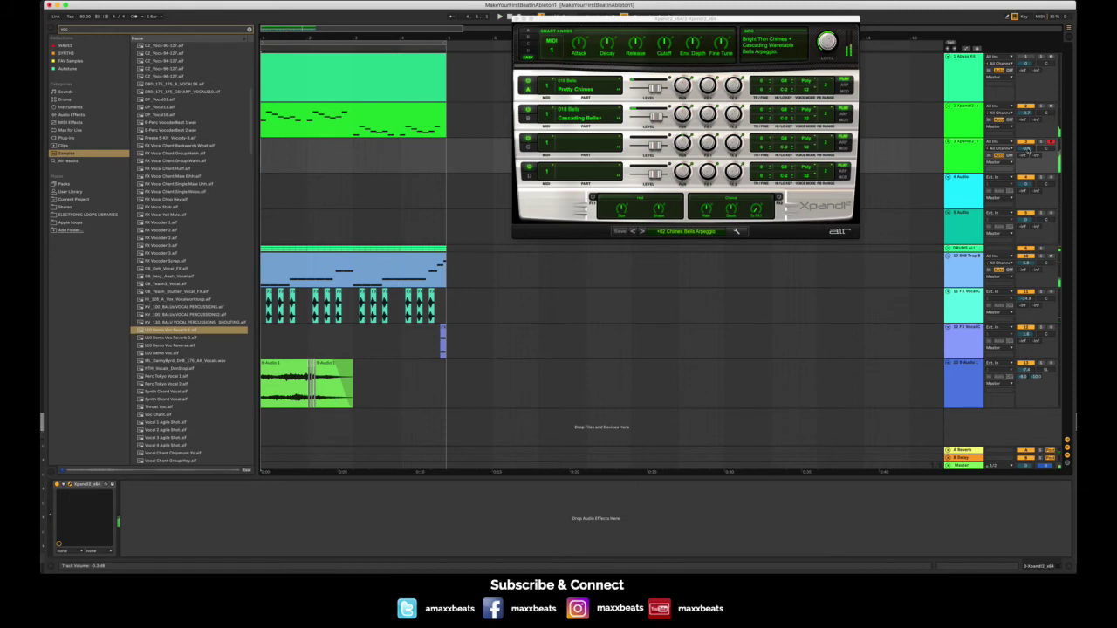
left_click(643, 232)
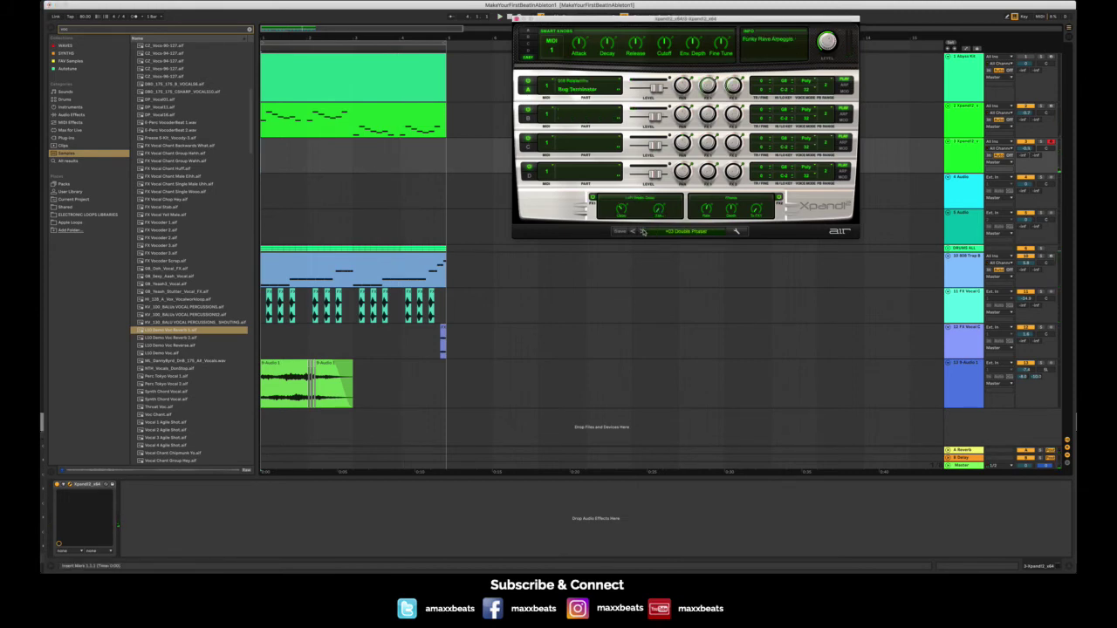
left_click(643, 231)
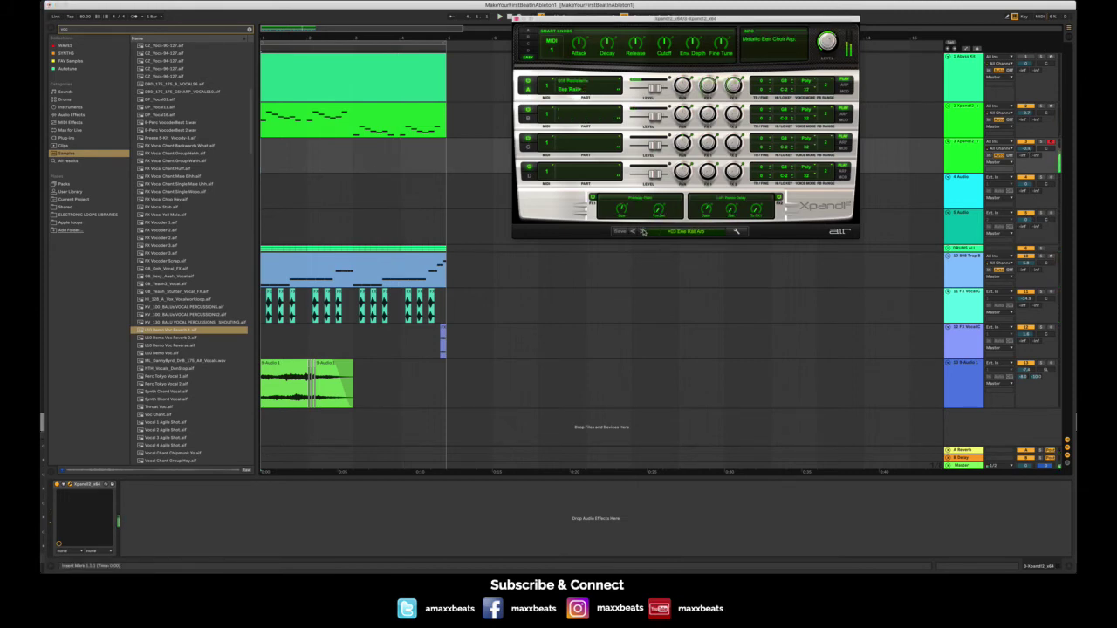
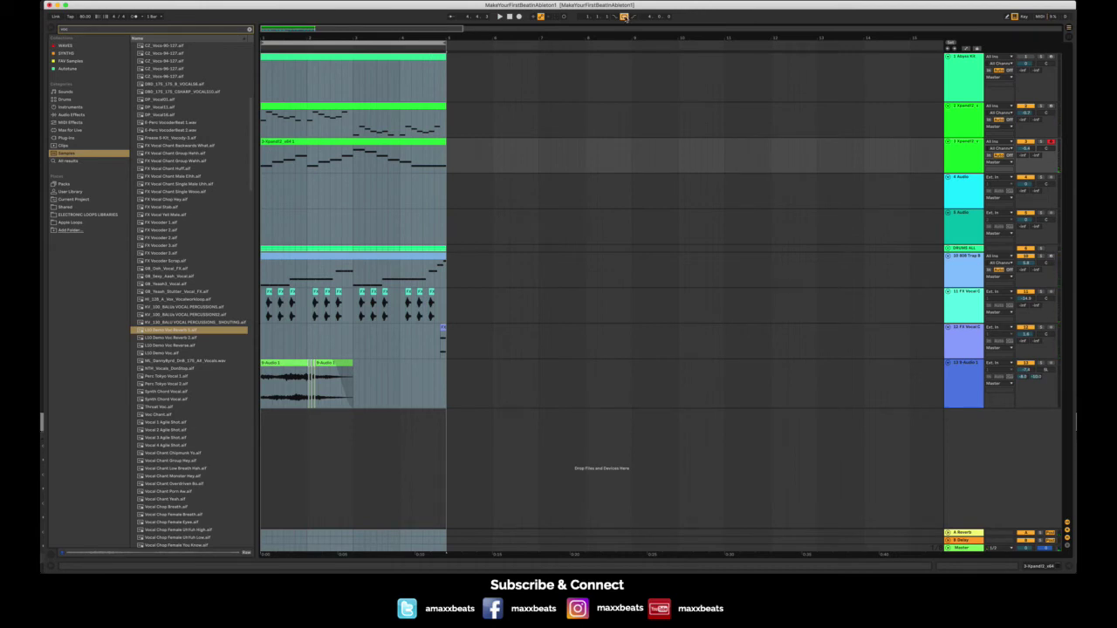
- Turn off arrangement looping and duplicate the four-bar section across all tracks repeatedly to extend the beat to about 60 bars
left_click(623, 16)
left_click(585, 78)
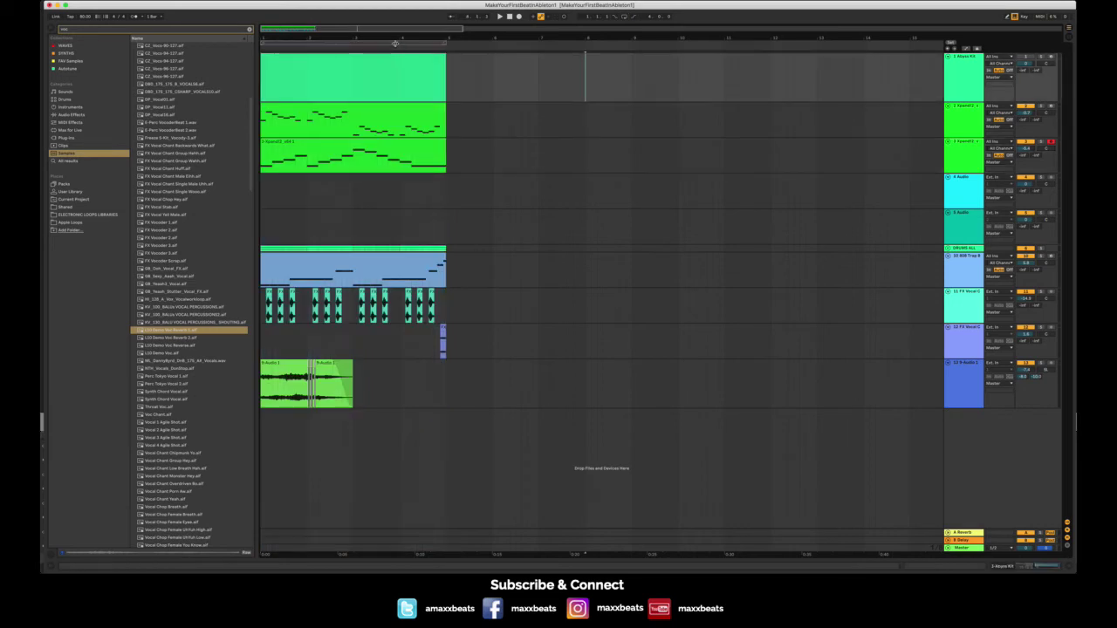
left_click(395, 43)
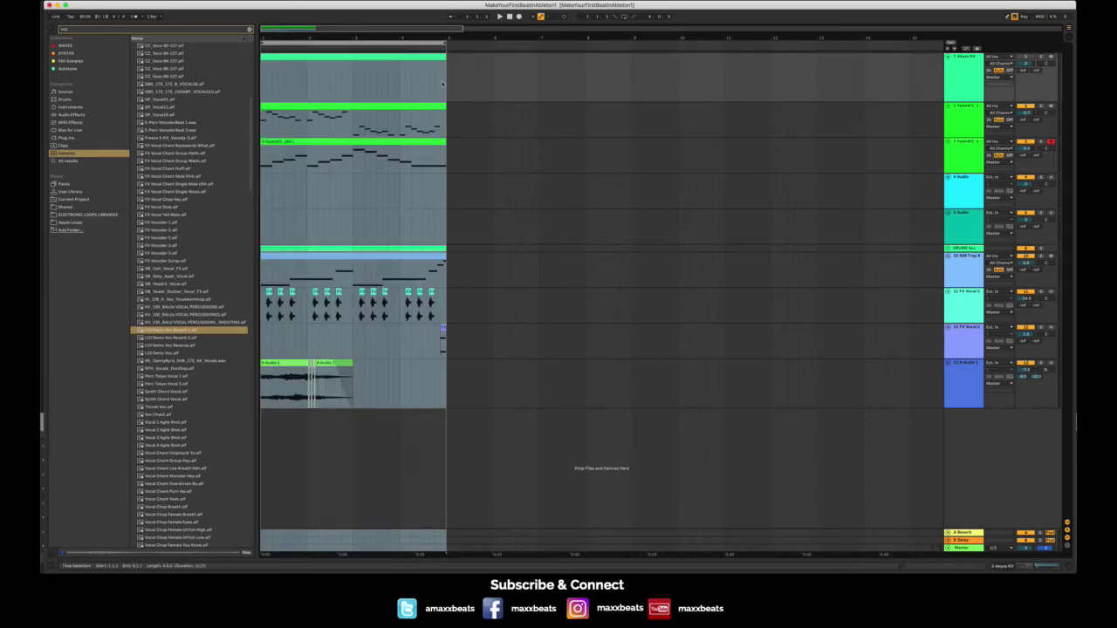
key("super+d")
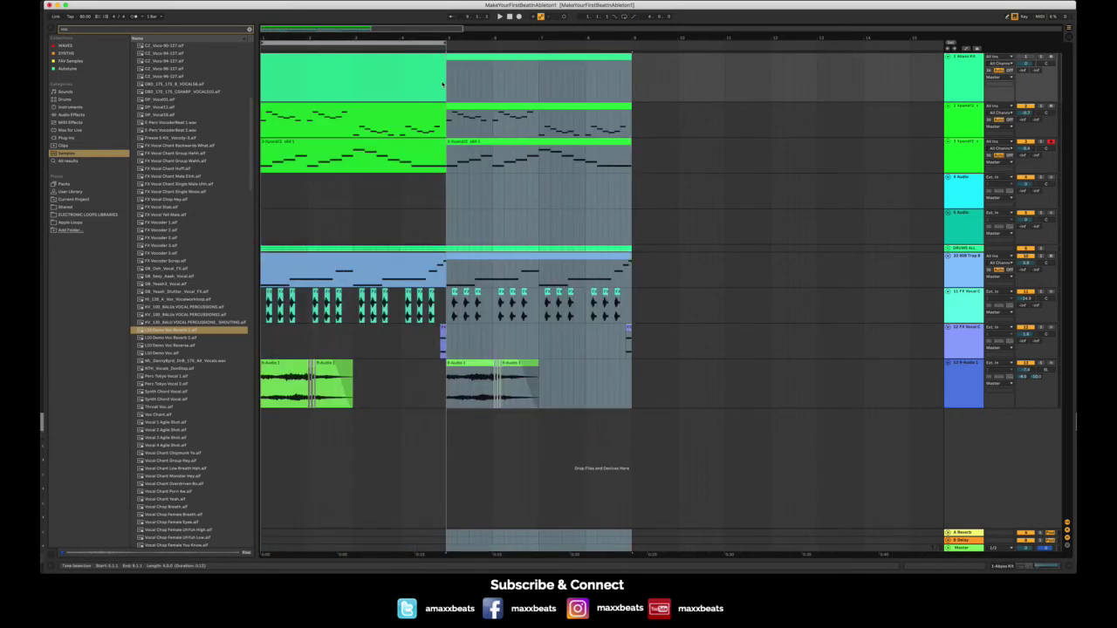
key("super+d")
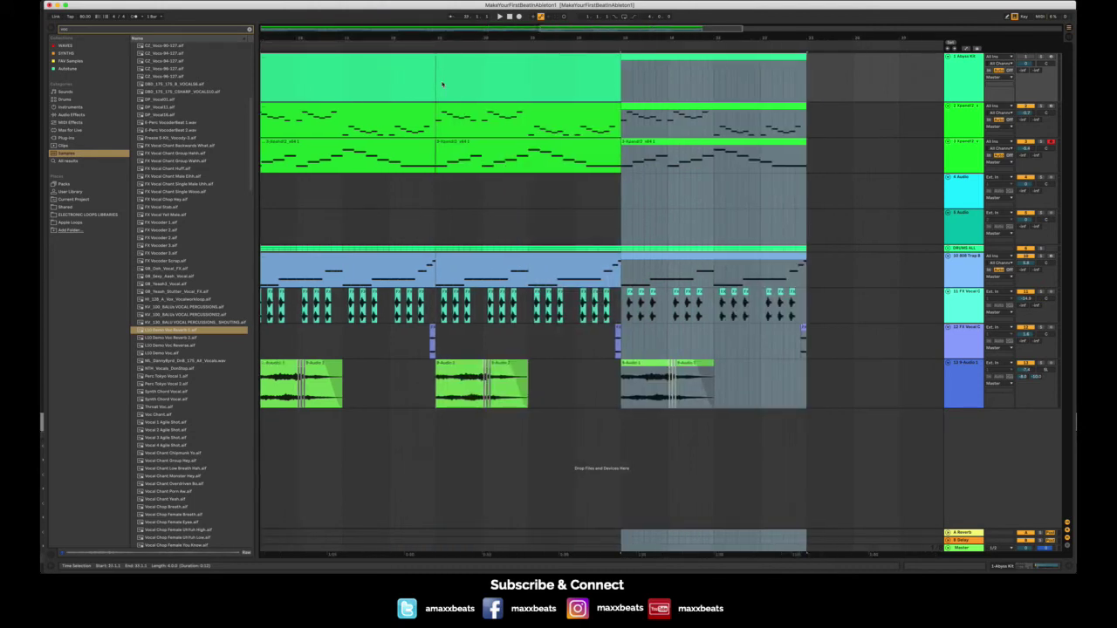
key("super+d")
key("super+d")
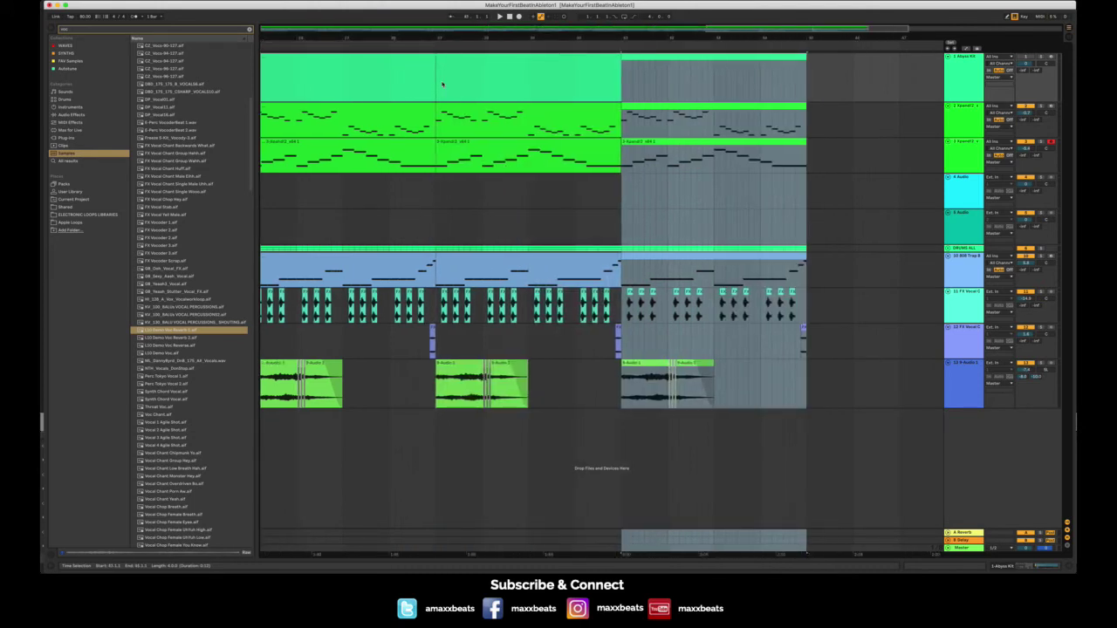
key("super+d")
key("super+d")
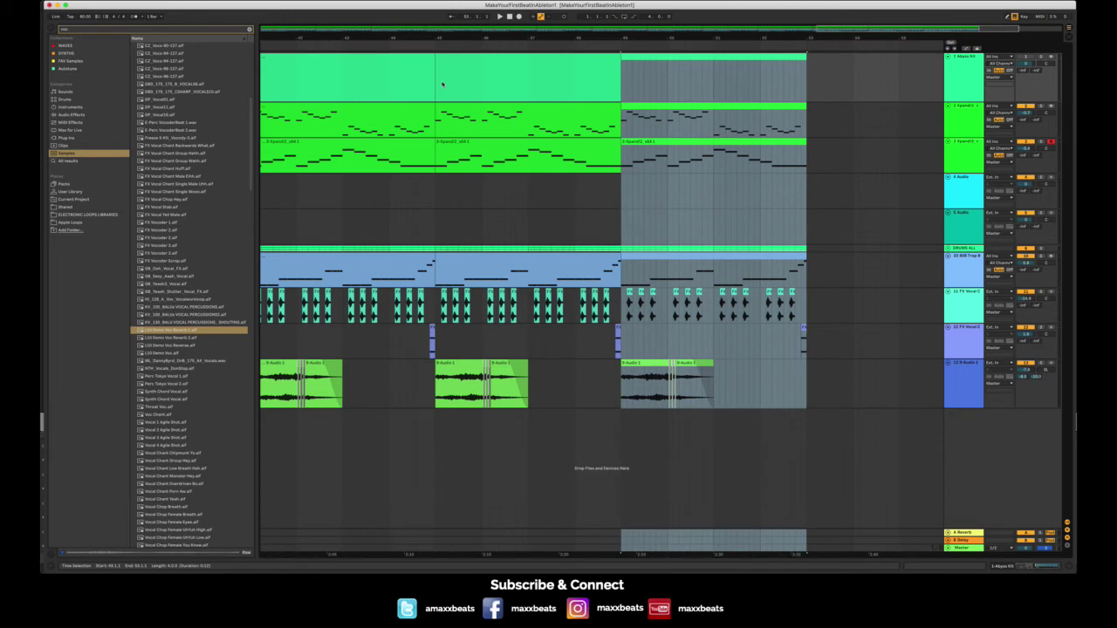
key("super+d")
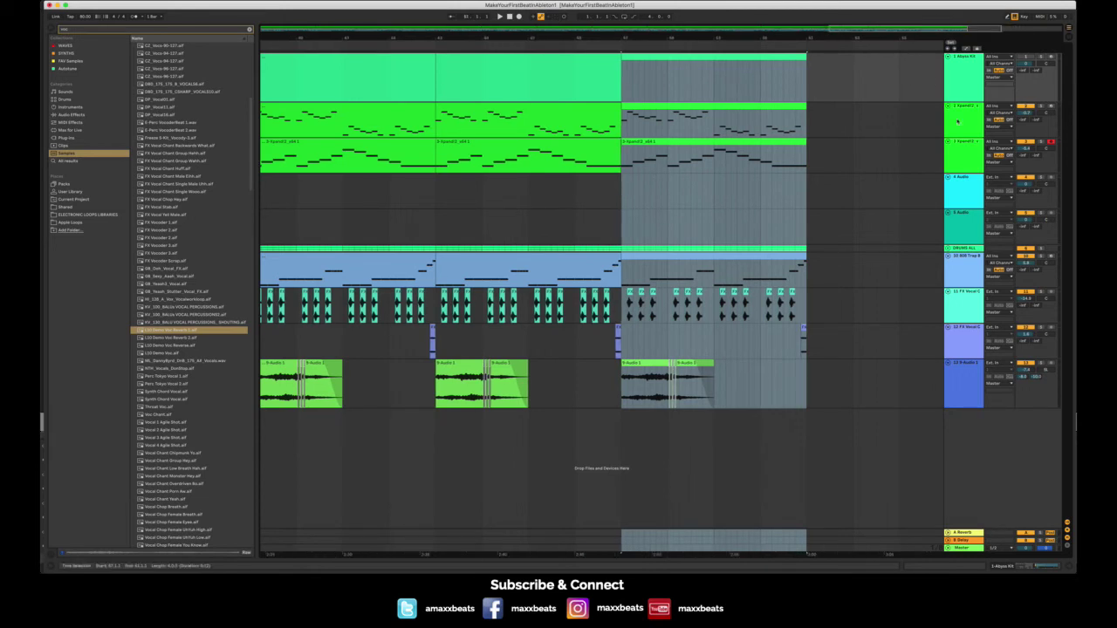
left_click_drag(607, 32, 670, 218)
left_click(670, 218)
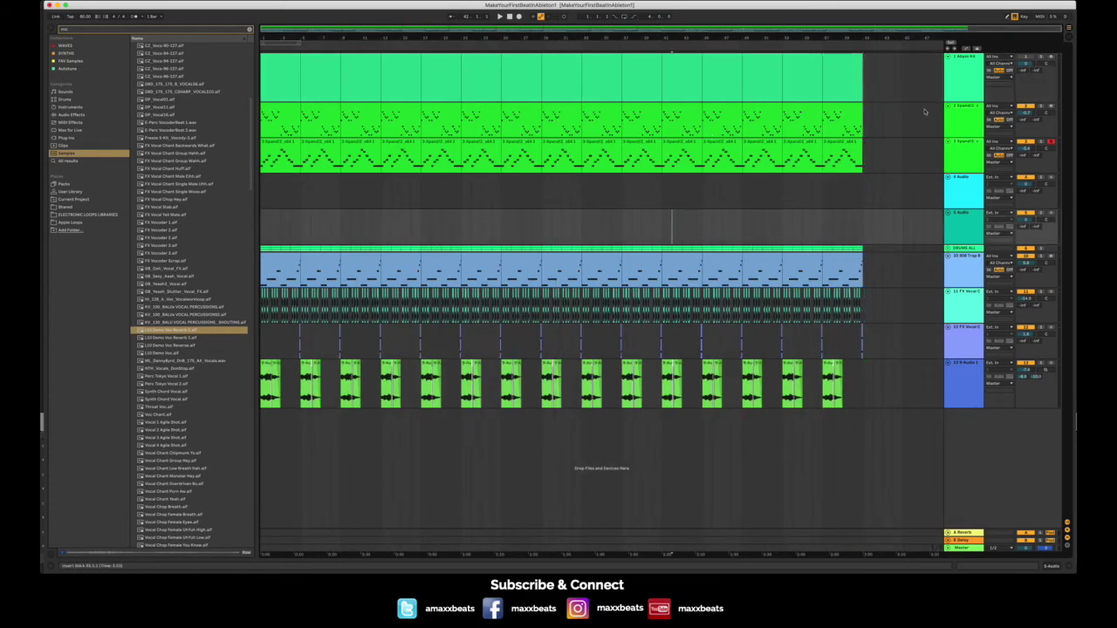
- Collapse all arrangement tracks at once and expand them again
key("Home")
left_click(948, 363, "alt")
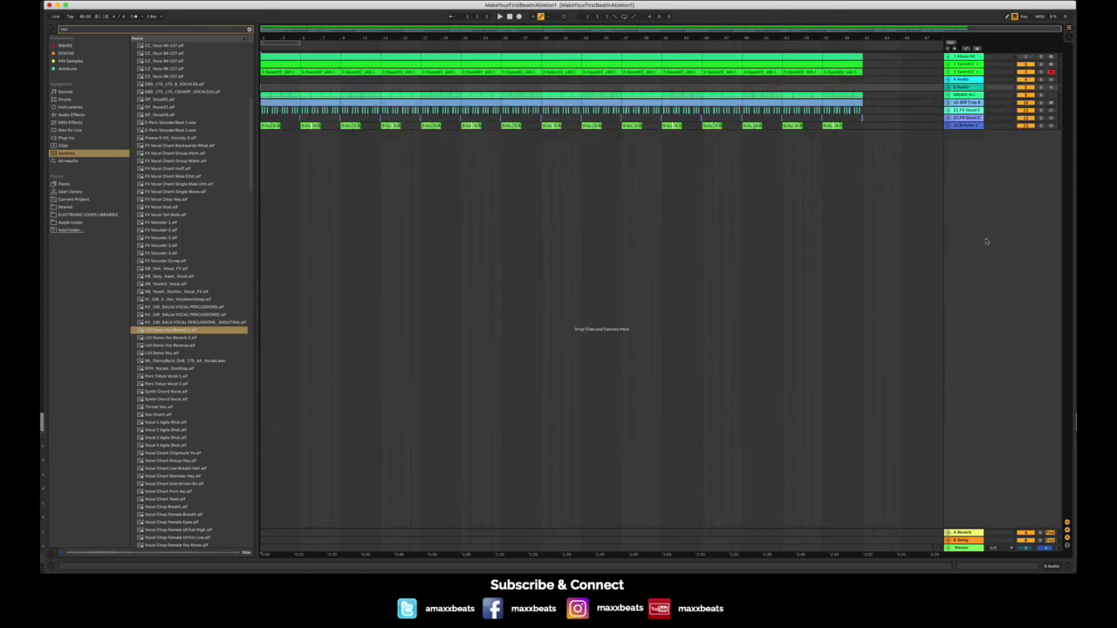
left_click(949, 126, "alt")
left_click(964, 145)
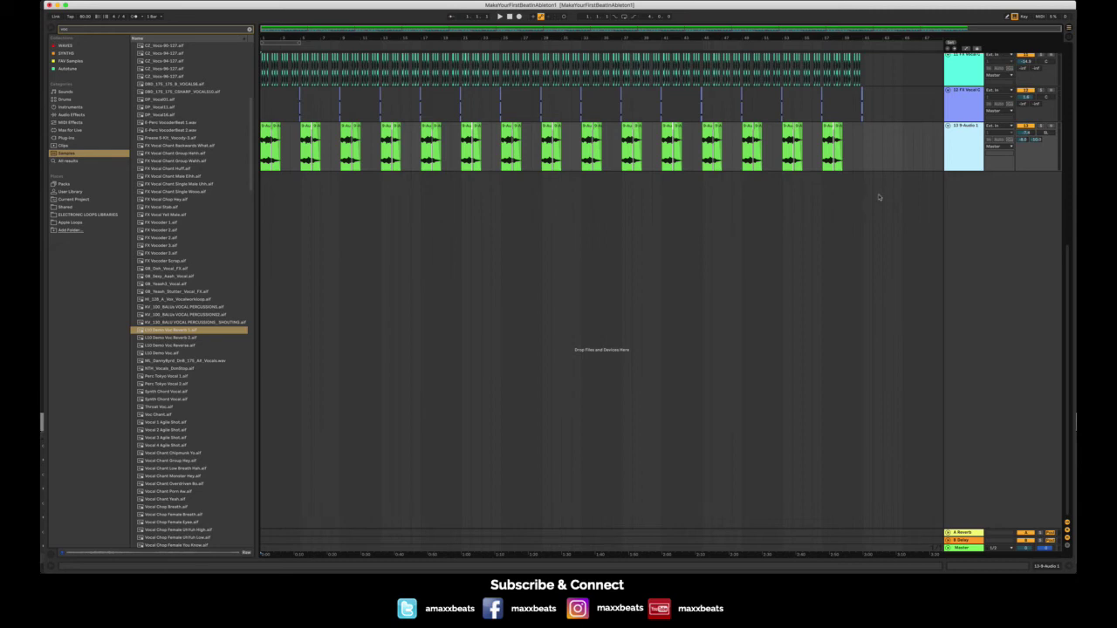
left_click_drag(598, 33, 597, 38)
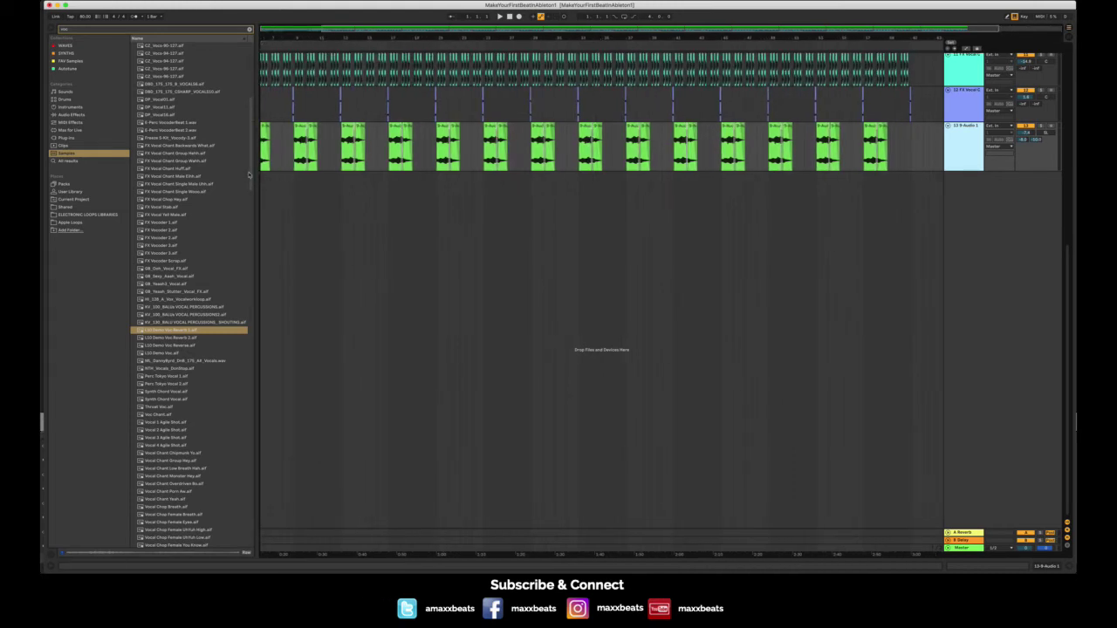
left_click(271, 184)
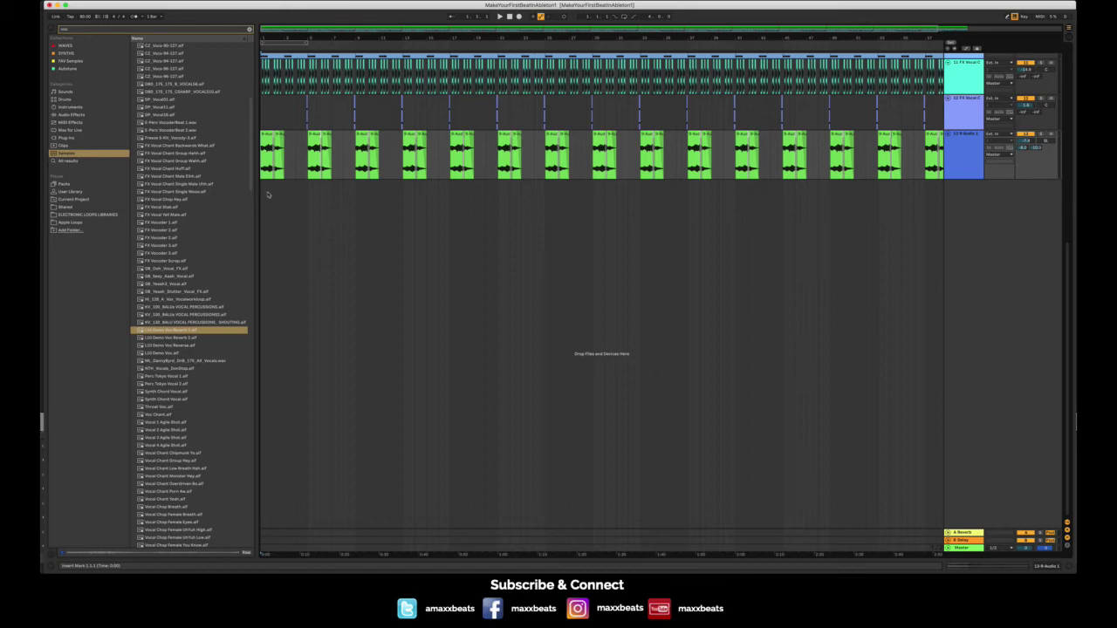
scroll(374, 179, "up", 10)
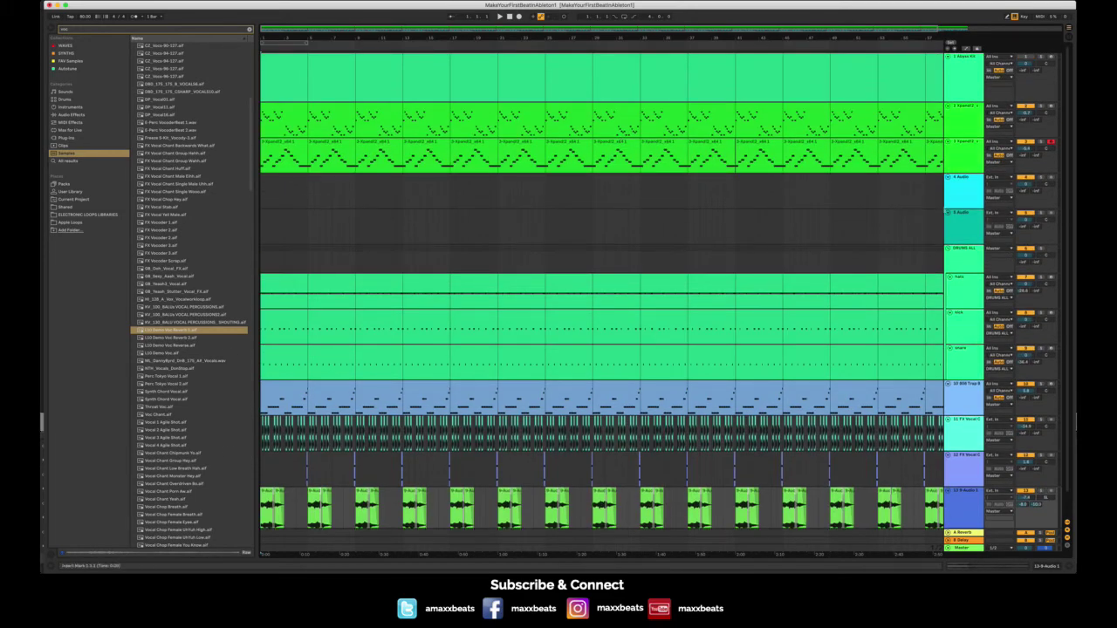
- Collapse all arrangement tracks into a compact overview and select the 9-Audio 1 vocal track
left_click(948, 249, "alt")
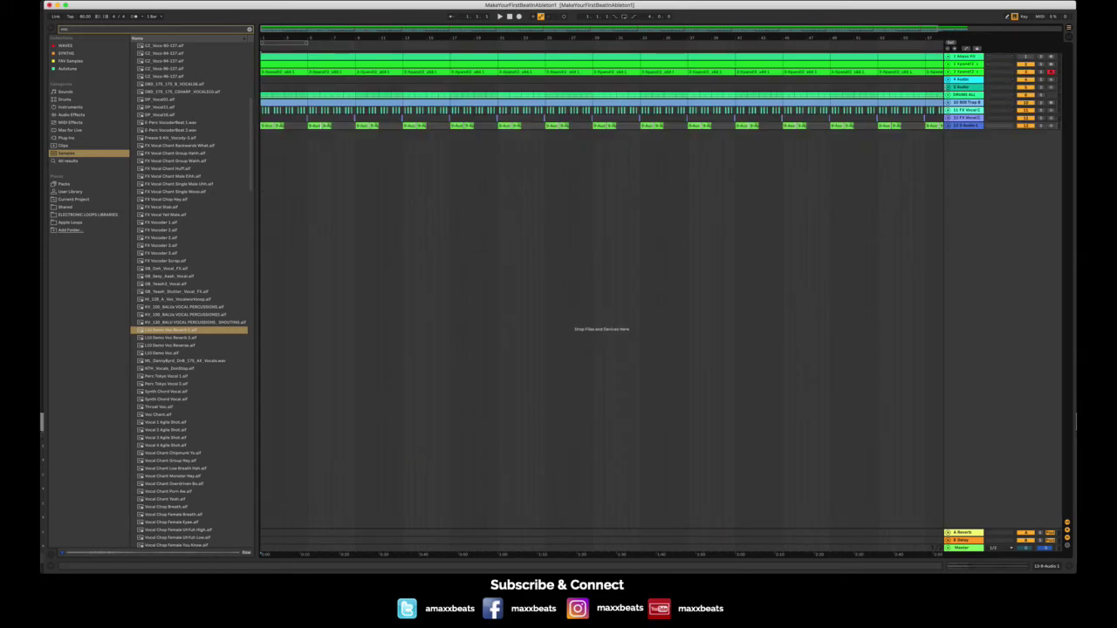
left_click_drag(901, 41, 901, 56)
scroll(640, 202, "left", 3)
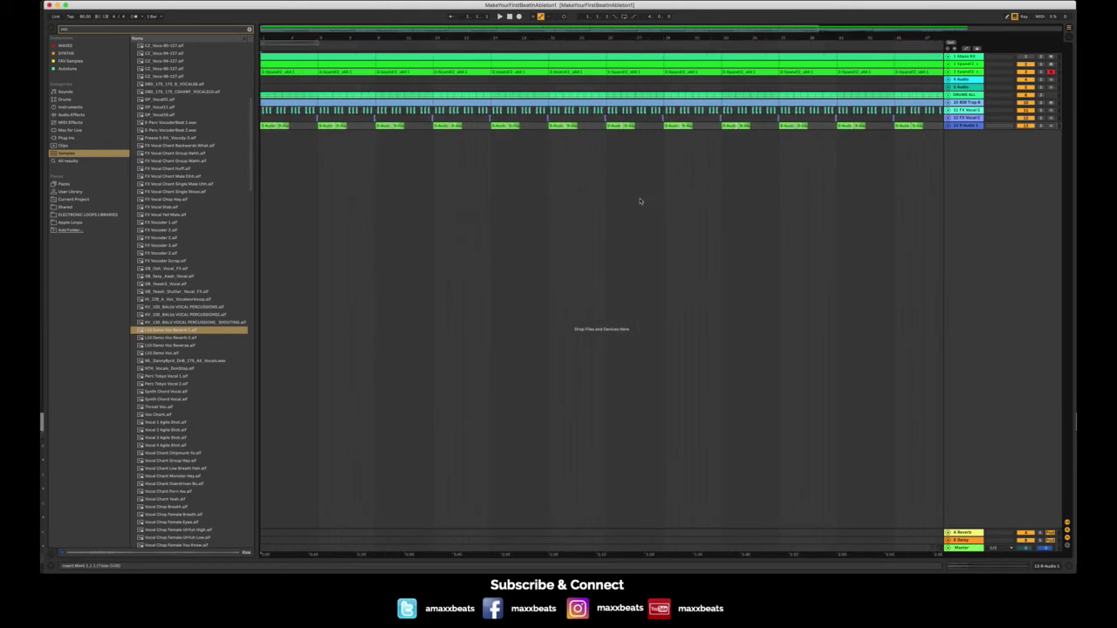
left_click(974, 127)
- Search all browser content for "808 crash"
left_click(123, 32)
type("808 looped")
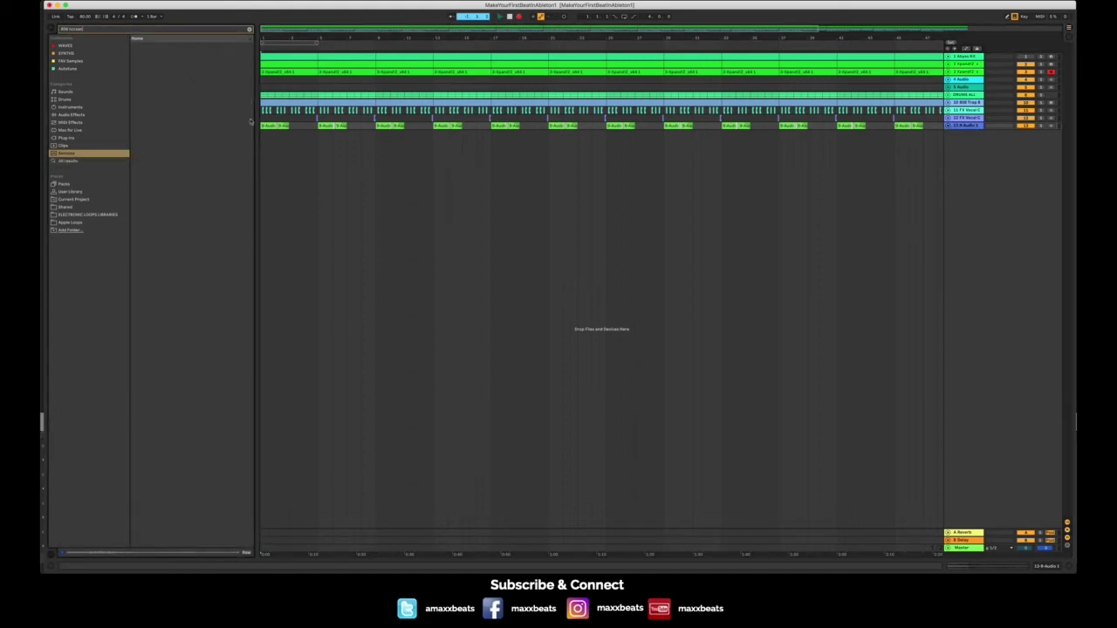
left_click(347, 218)
left_click(511, 17)
left_click(469, 182)
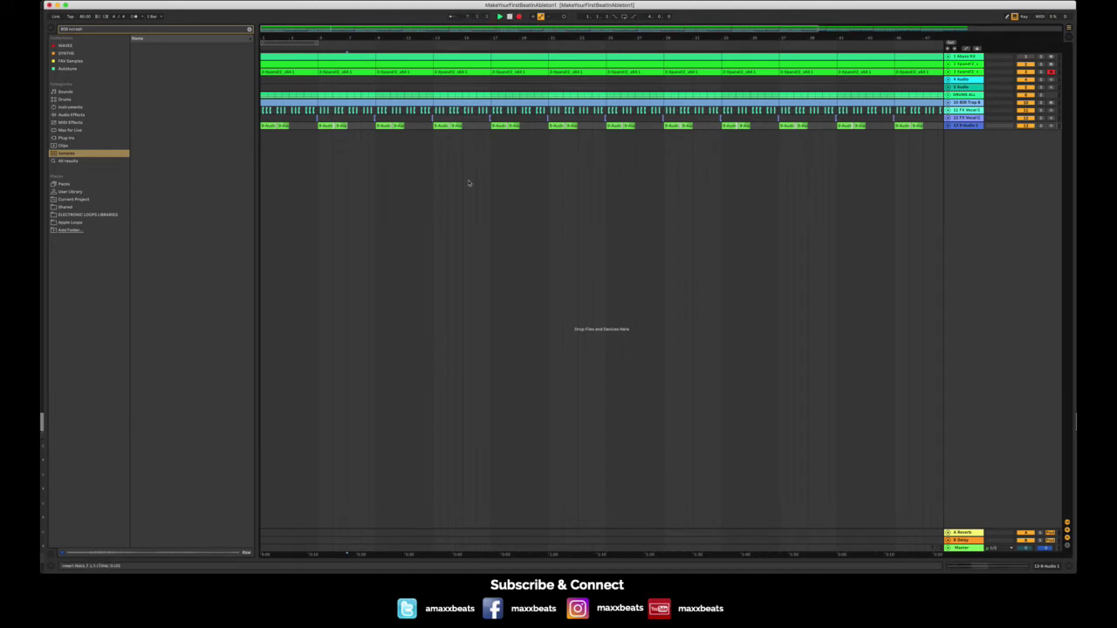
left_click(151, 31)
left_click_drag(70, 29, 88, 31)
key("BackSpace")
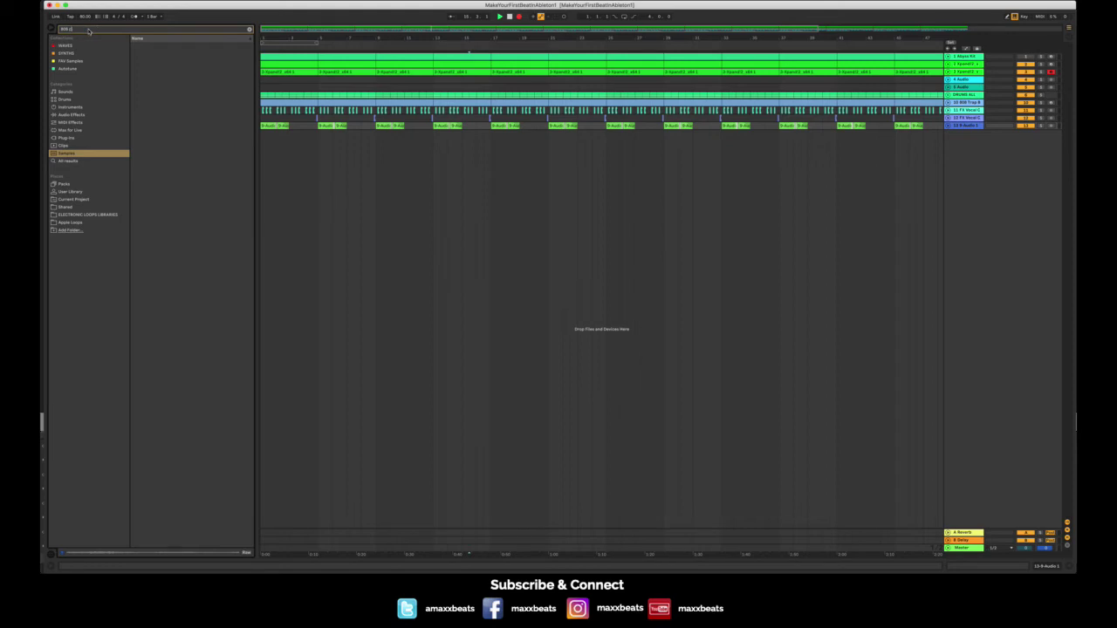
type("crash")
left_click(64, 161)
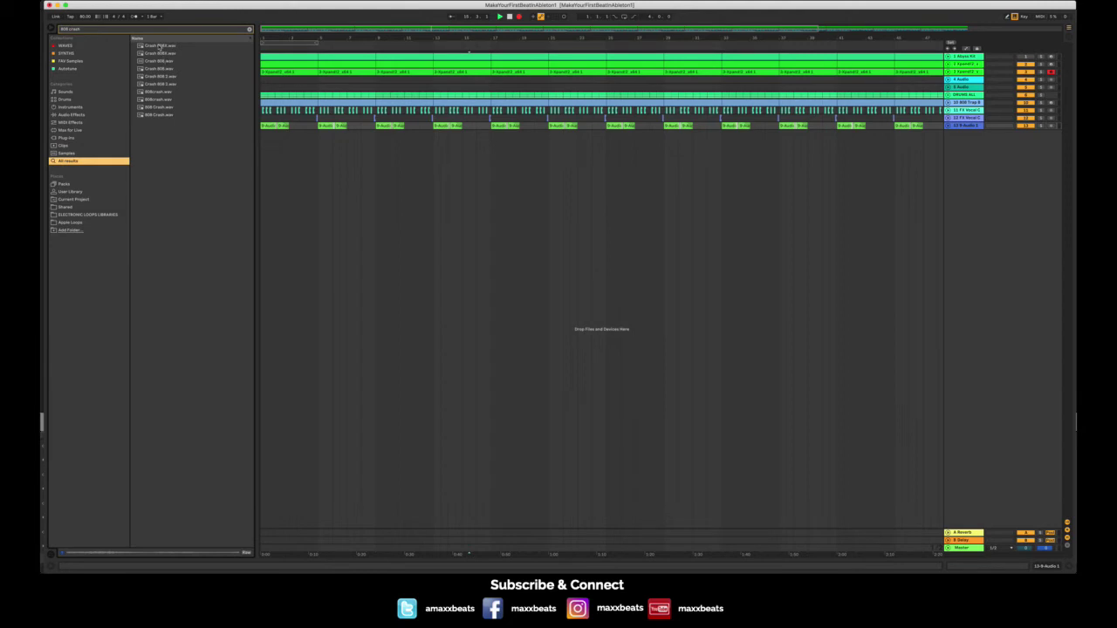
- Place the first 808 crash sample from the search on a new audio track at bar 1
left_click(160, 46)
left_click_drag(160, 45, 270, 139)
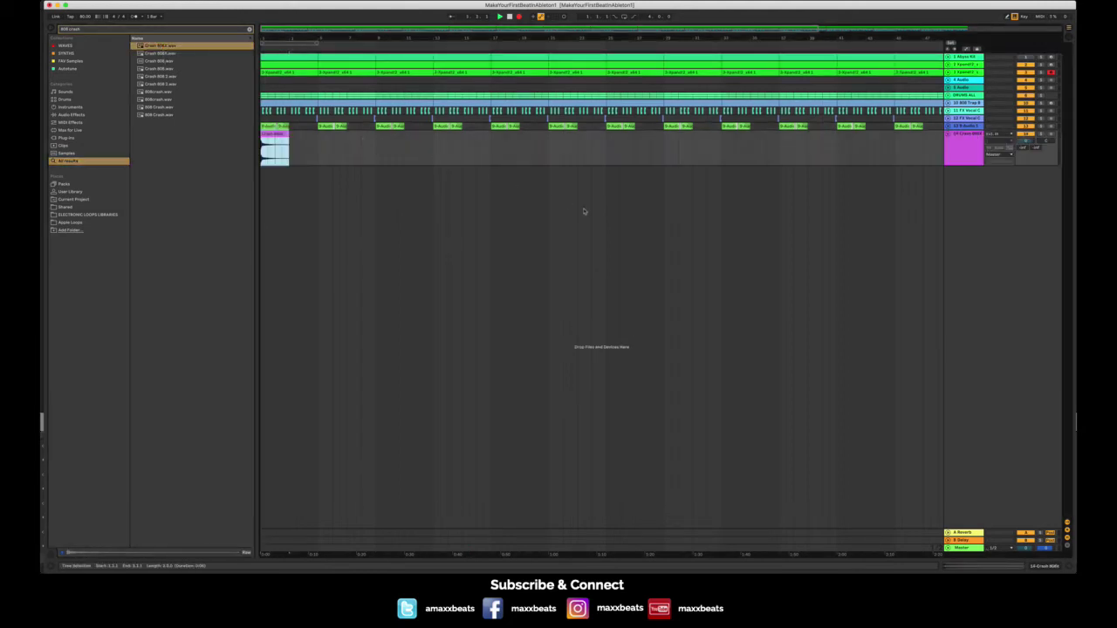
left_click(514, 155)
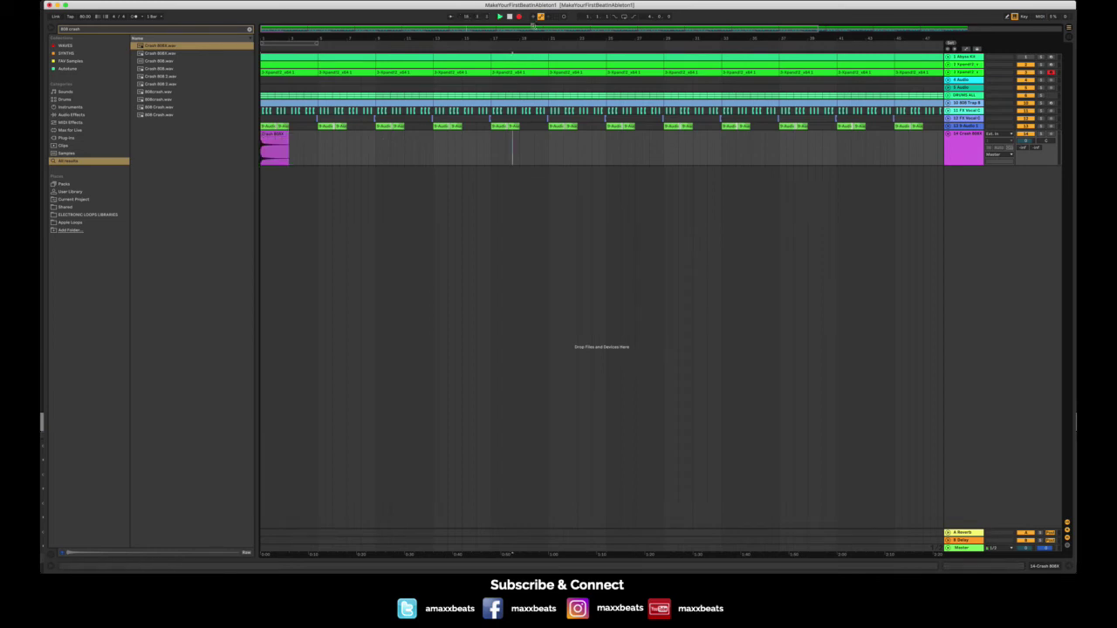
- Play the beat from bar 1 with the crash and adjust the crash track's volume in the mix
left_click(511, 17)
key("space")
key("space")
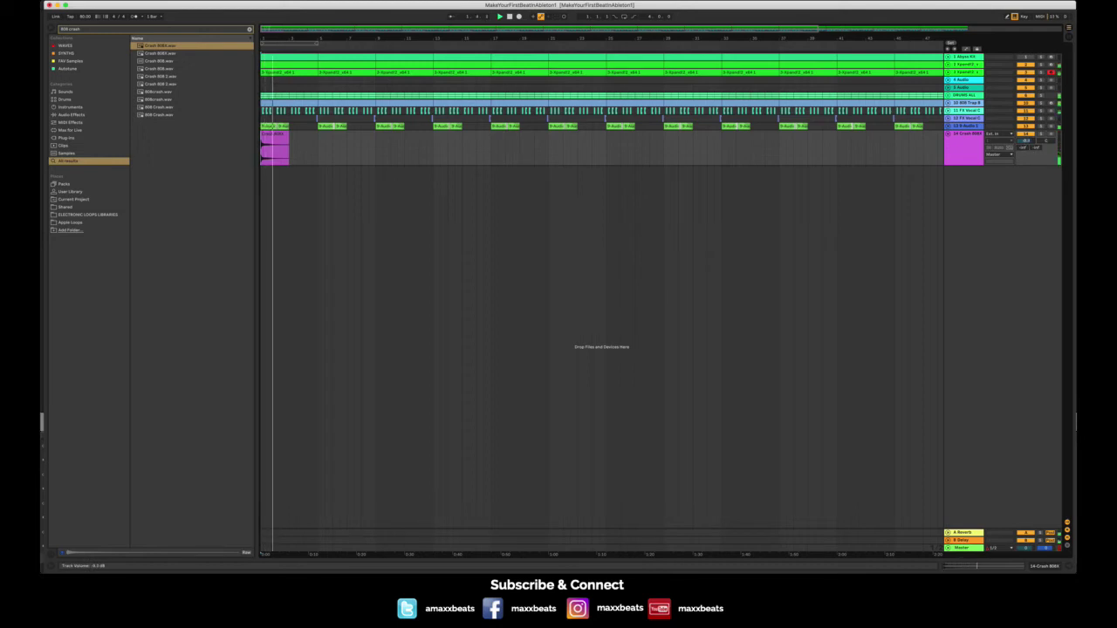
key("space")
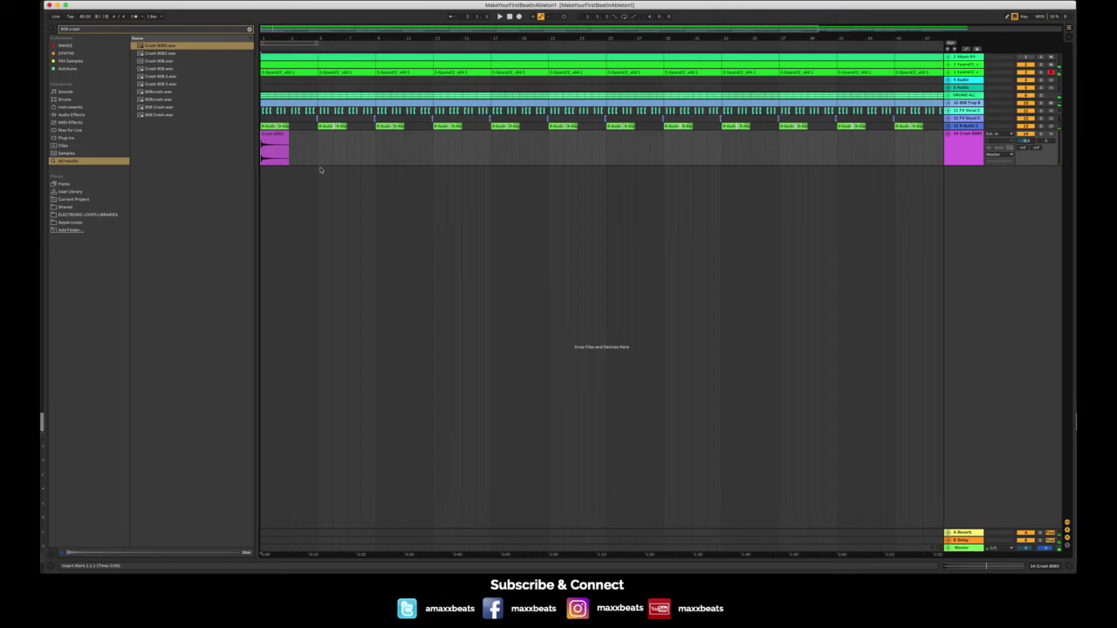
- Replay the opening bars from the first crash clip to hear it within the beat
left_click(274, 136)
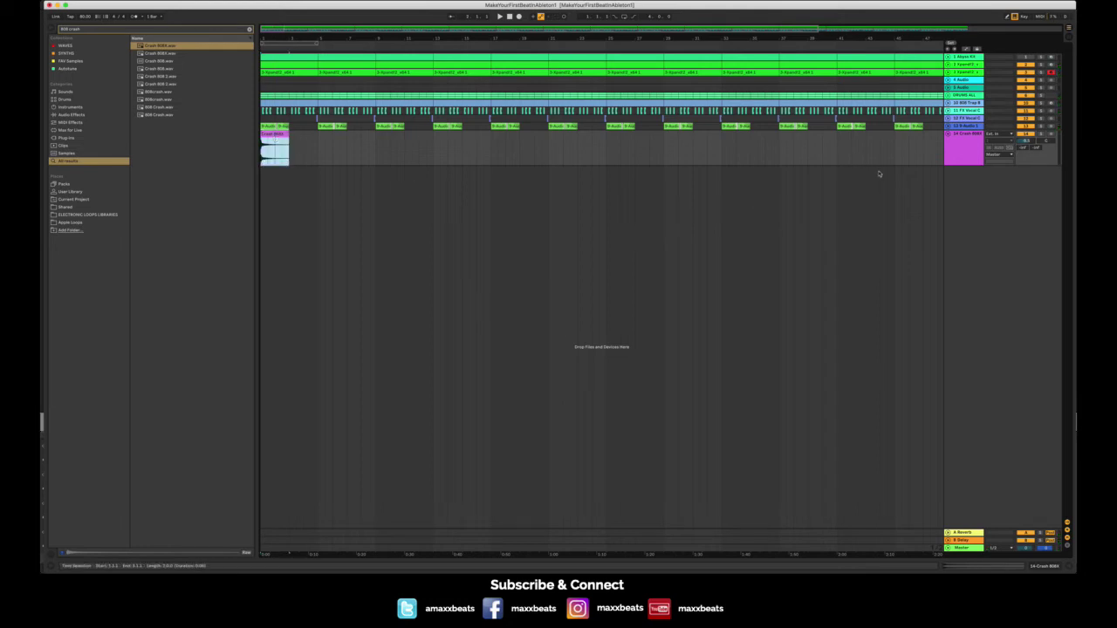
key("space")
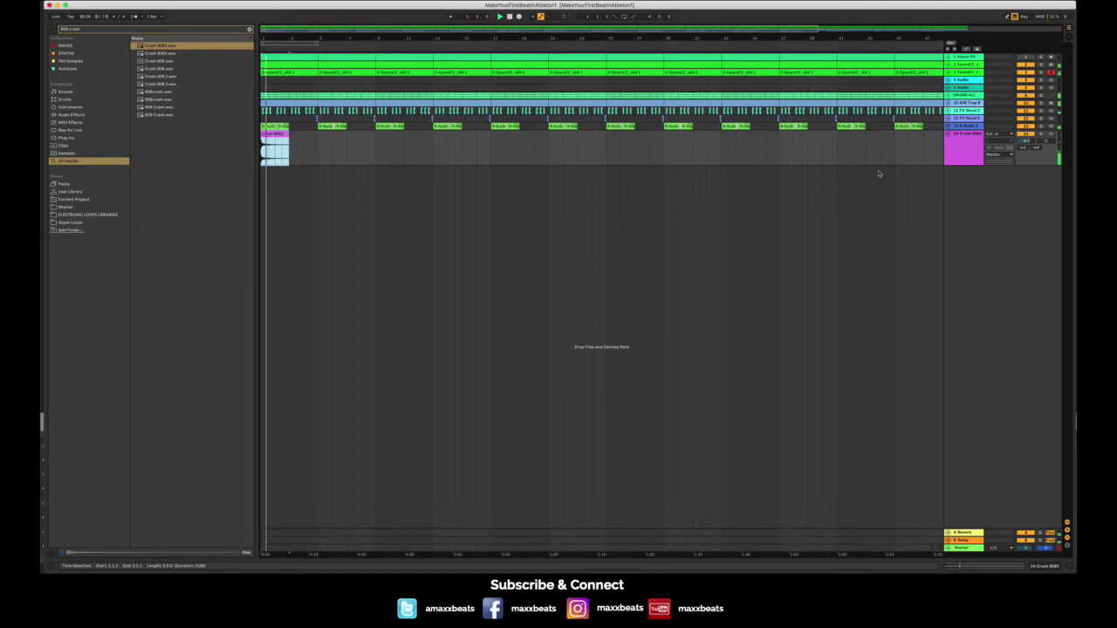
left_click_drag(576, 38, 704, 40)
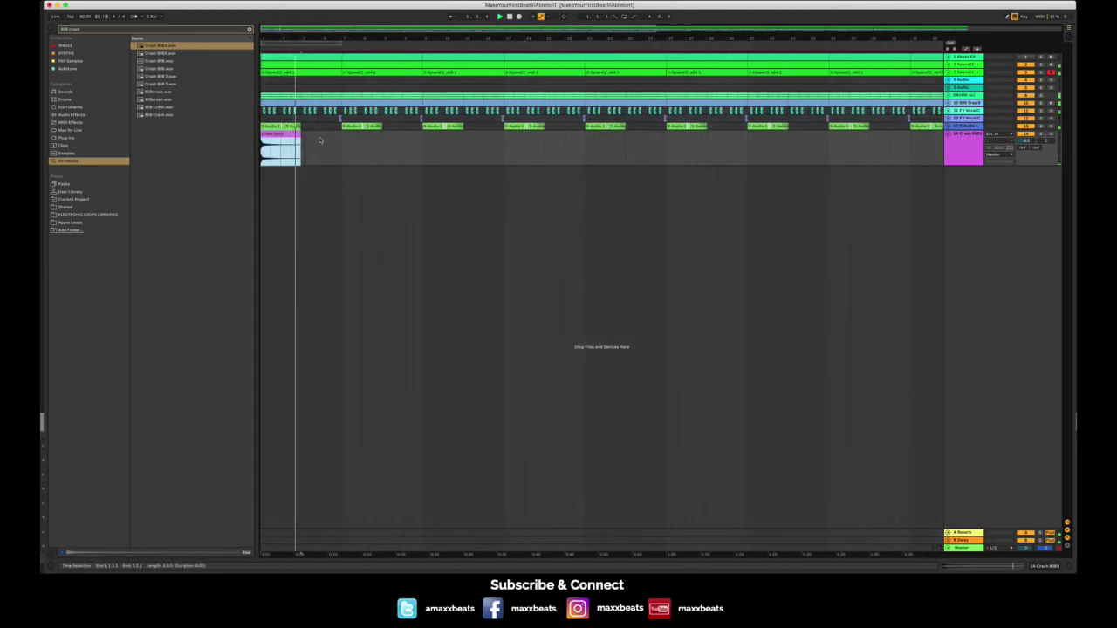
- Copy the bar 1 crash clip to bar 9 on the crash track
left_click(287, 136)
left_click_drag(287, 136, 227, 151)
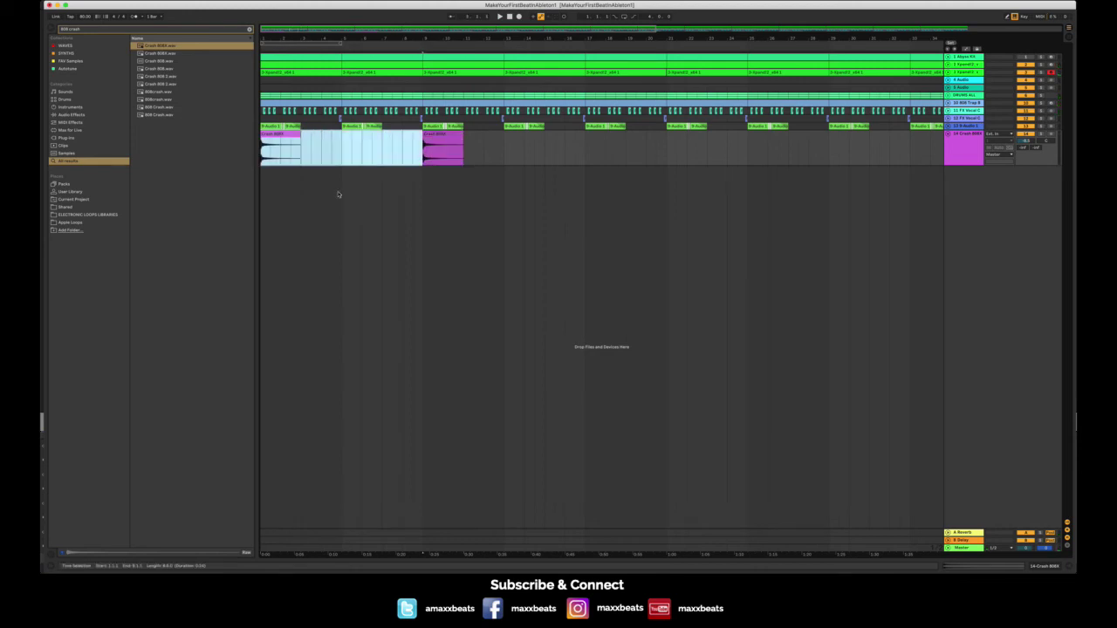
left_click(427, 141)
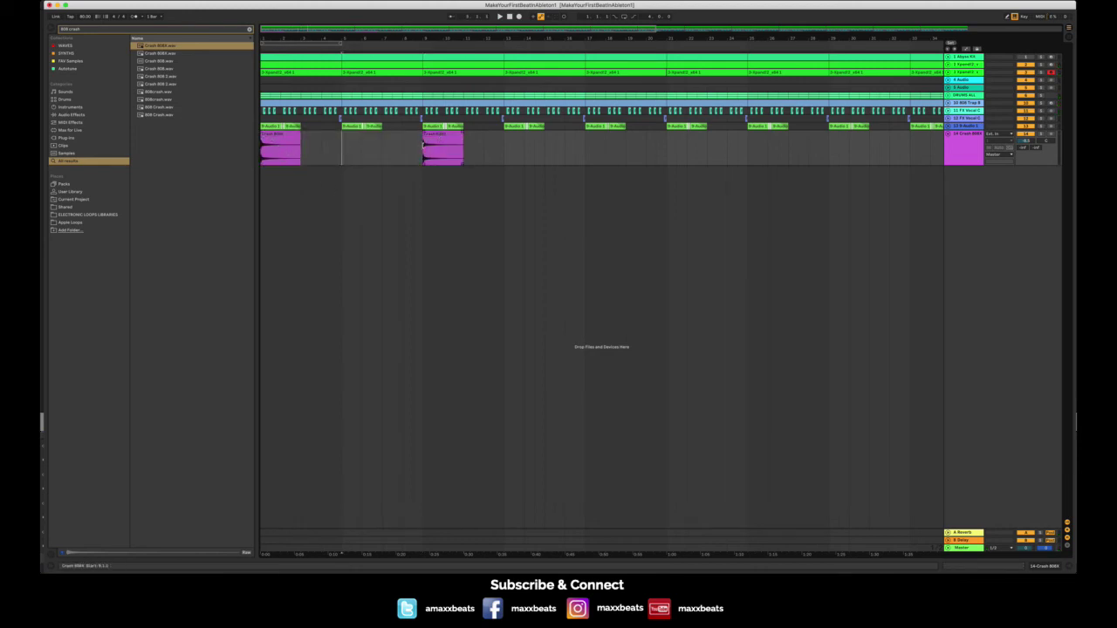
- Duplicate the eight-bar crash section along the arrangement through bar 57, undoing the copies beyond the song's end
left_click_drag(424, 144, 253, 140)
key("super+d")
key("super+d")
key("super+d")
key("super+d")
key("super+d")
key("super+d")
key("super+d")
key("super+d")
key("super+d")
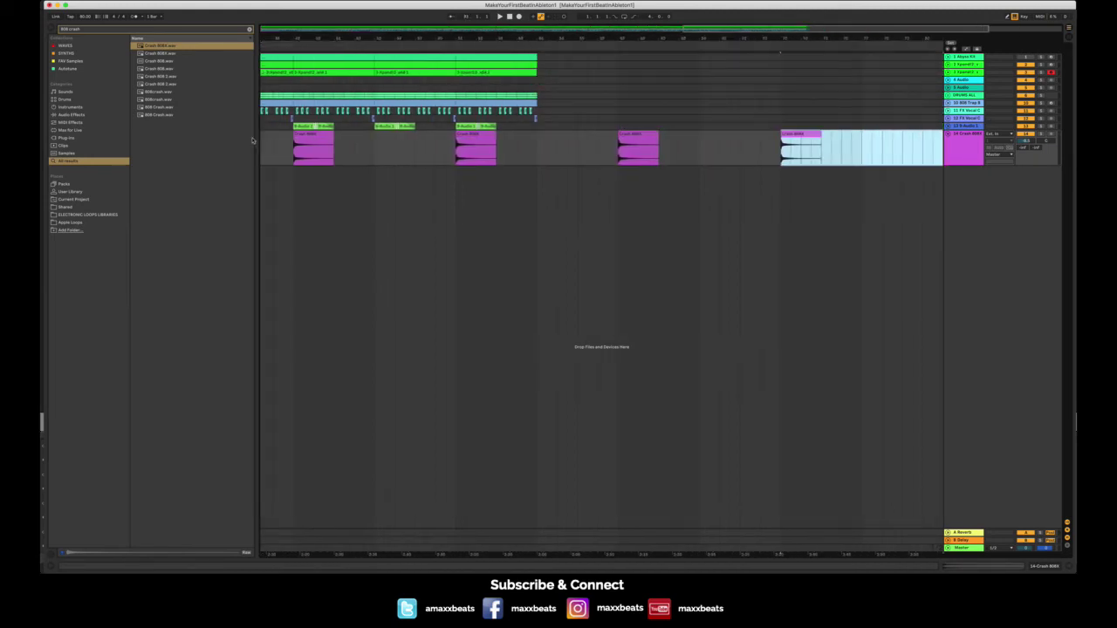
key("super+z")
key("super+z")
left_click(451, 279)
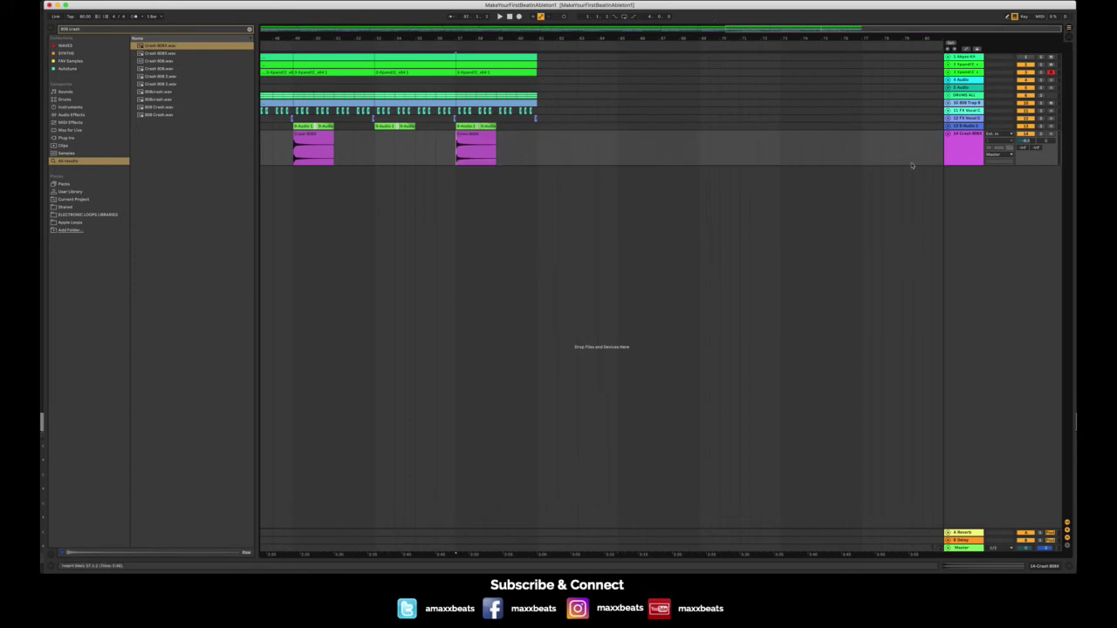
- Return to the arrangement's start and check the crash positions at bars 9, 17 and 25
key("Home")
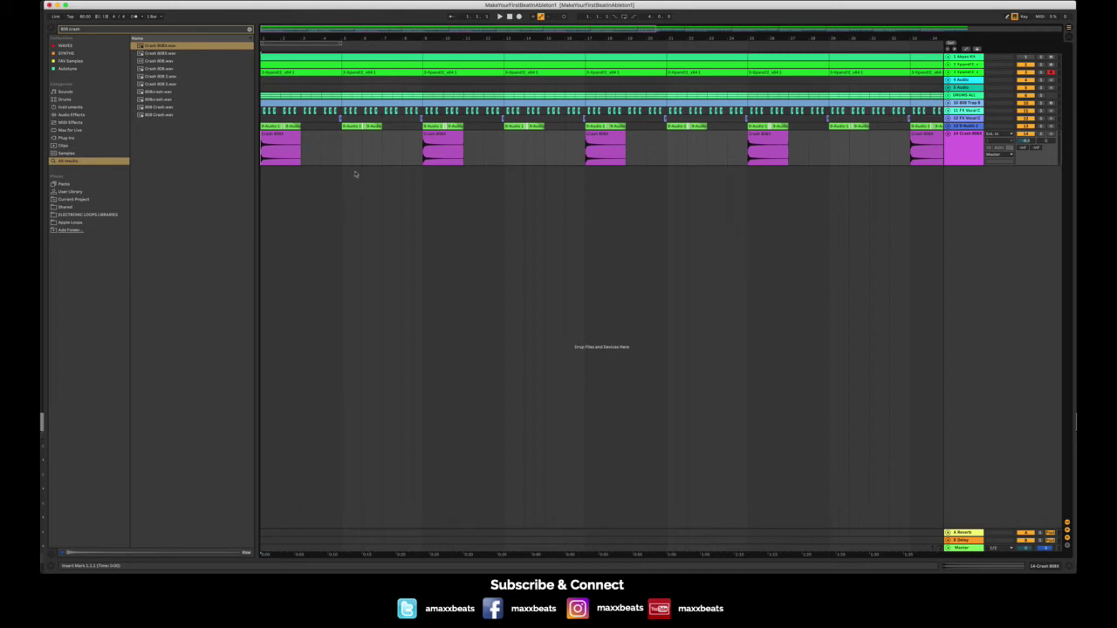
left_click(425, 176)
left_click(586, 181)
left_click(747, 184)
- Search all browser content for "rev" and browse to the VEH1 Reverse Cymbal samples
left_click(93, 30)
type("ri")
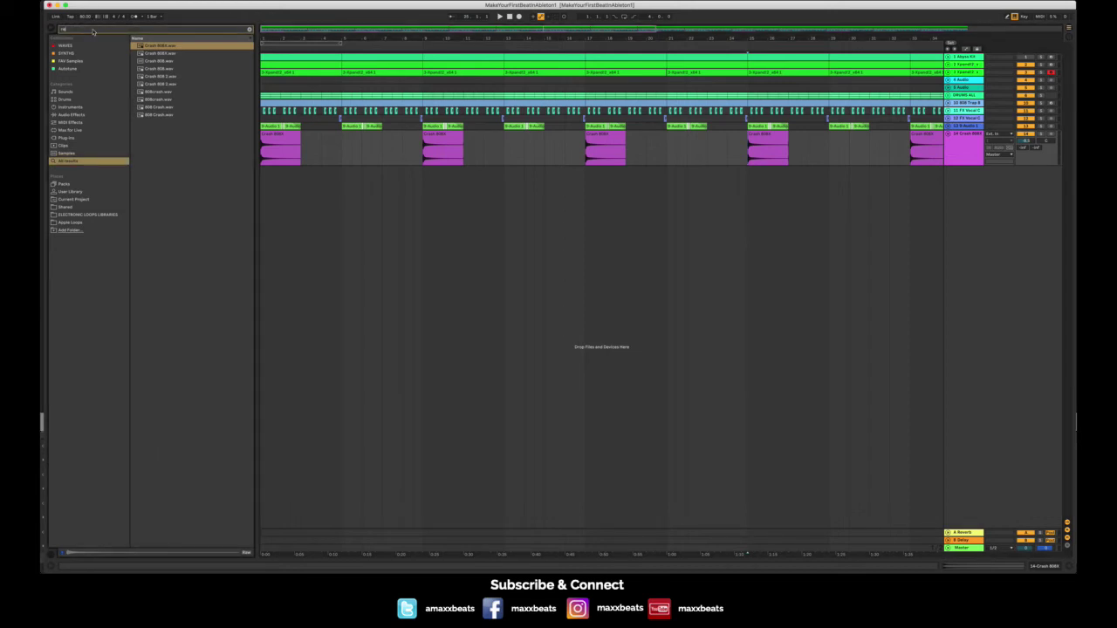
type("v")
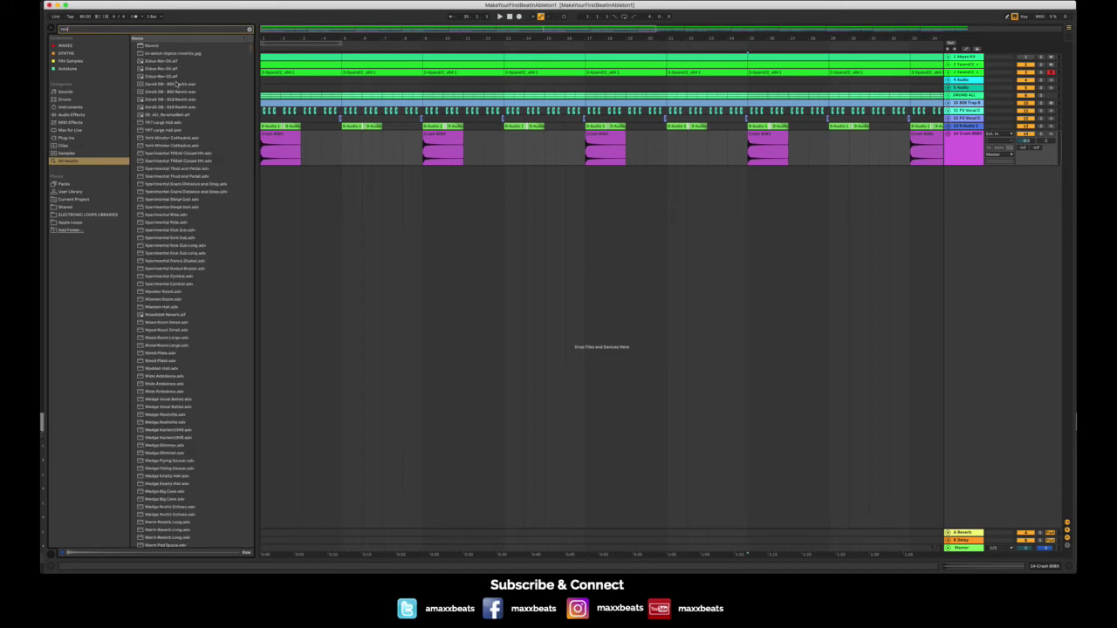
scroll(155, 302, "down", 10)
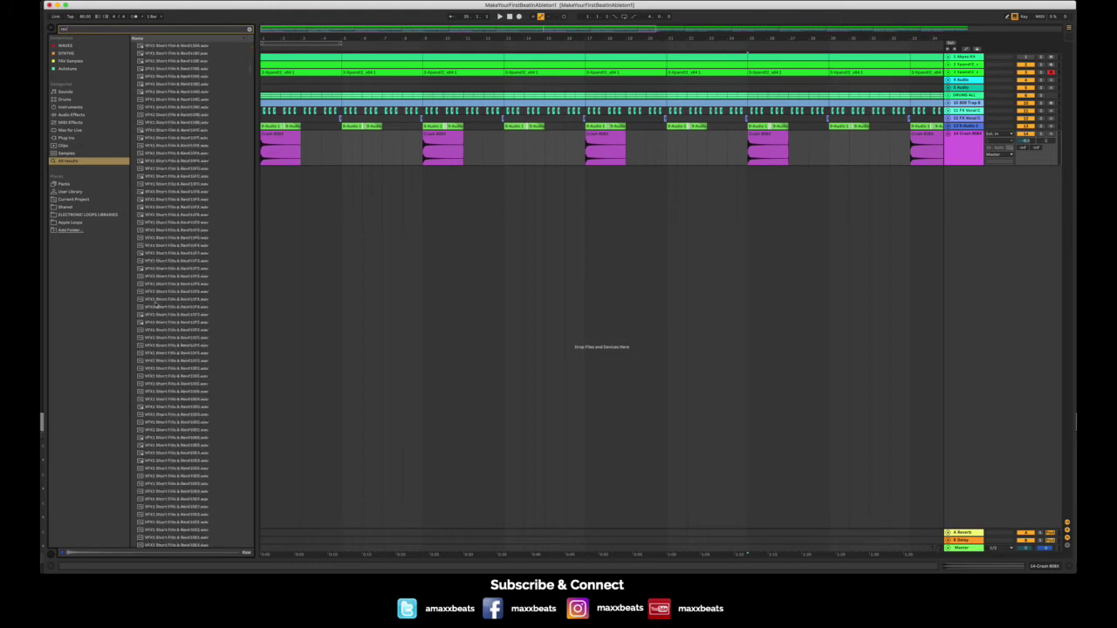
scroll(157, 304, "down", 8)
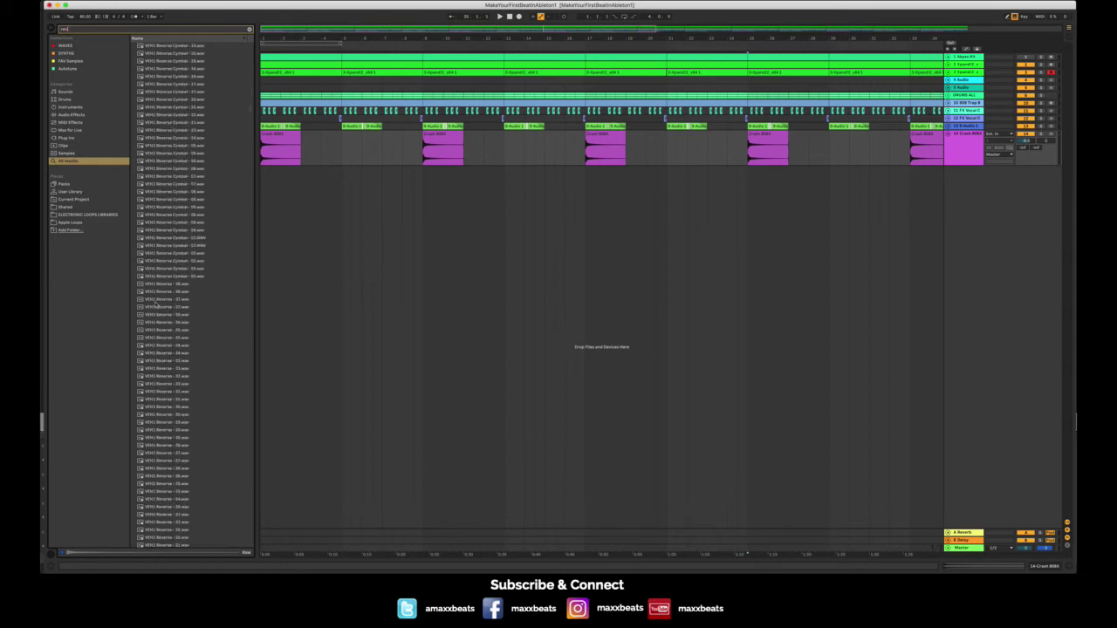
- Place VEH1 Reverse Cymbal - 03 on a new audio track just before the bar 9 crash and lower its track volume
left_click(175, 238)
left_click_drag(172, 244, 417, 183)
key("space")
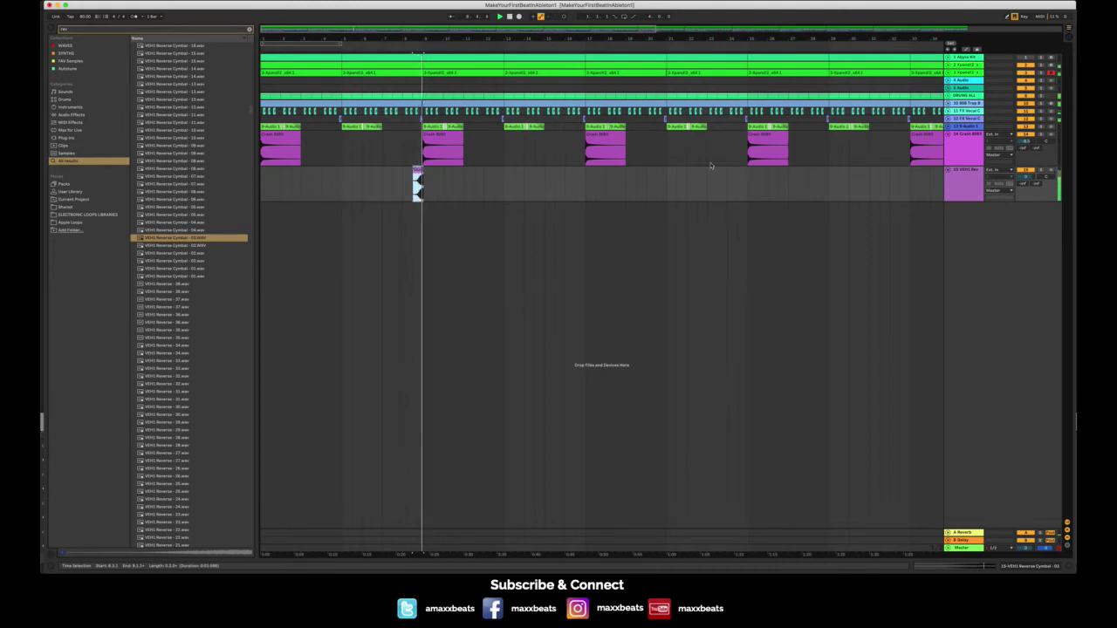
key("space")
left_click_drag(1026, 177, 1026, 185)
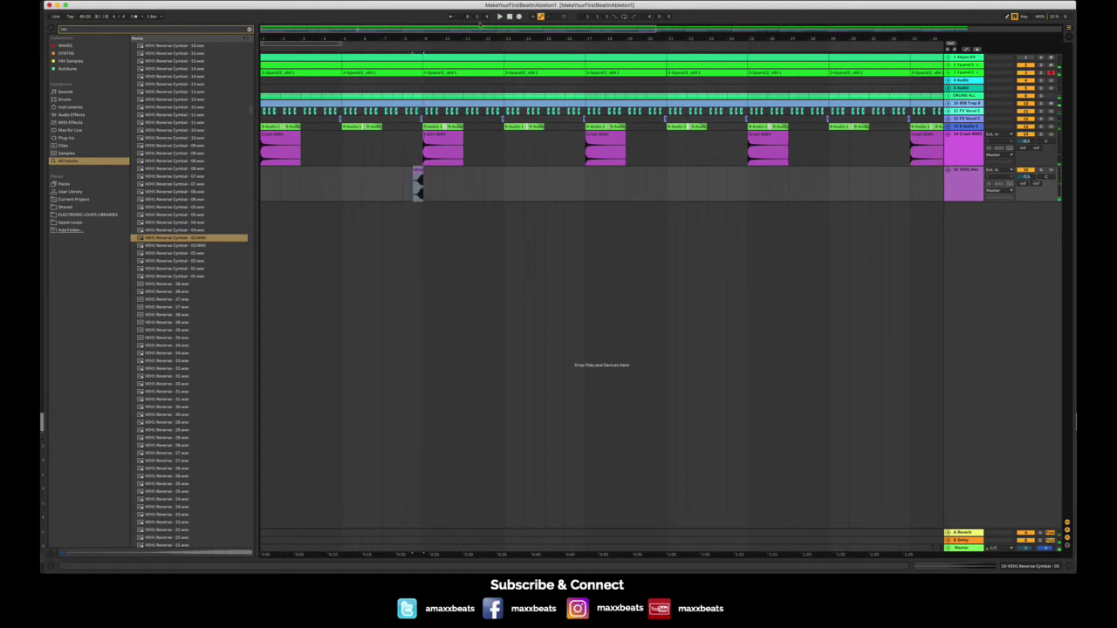
- Trim the reverse cymbal clip to run from 8.3 up to the start of the bar 9 crash
left_click_drag(419, 37, 419, 117)
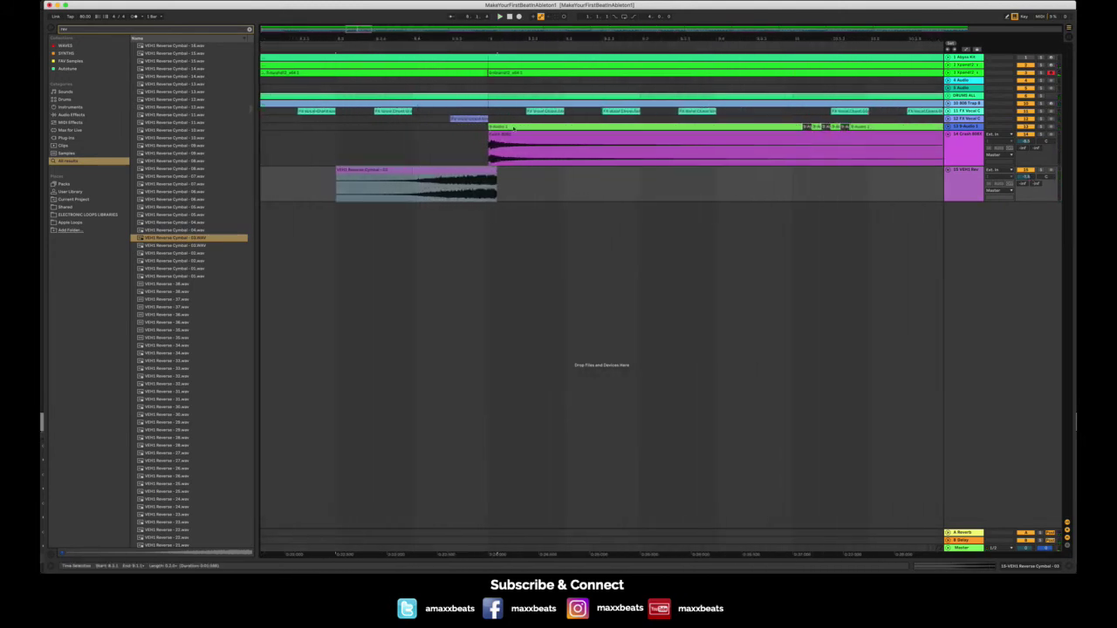
left_click(480, 175)
left_click_drag(479, 175, 478, 175)
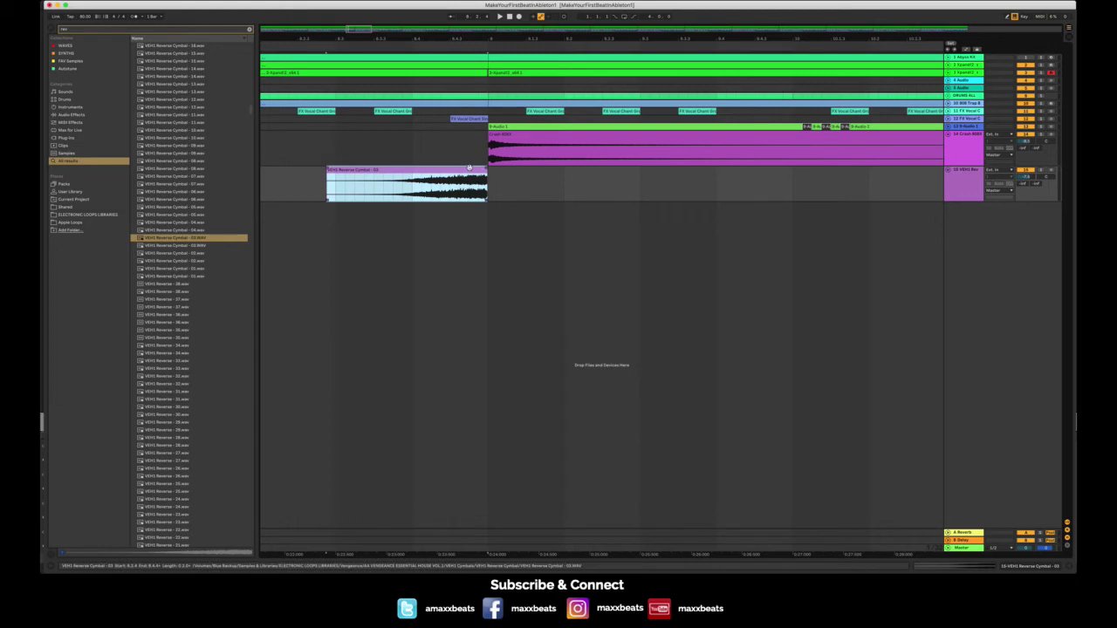
left_click(501, 181)
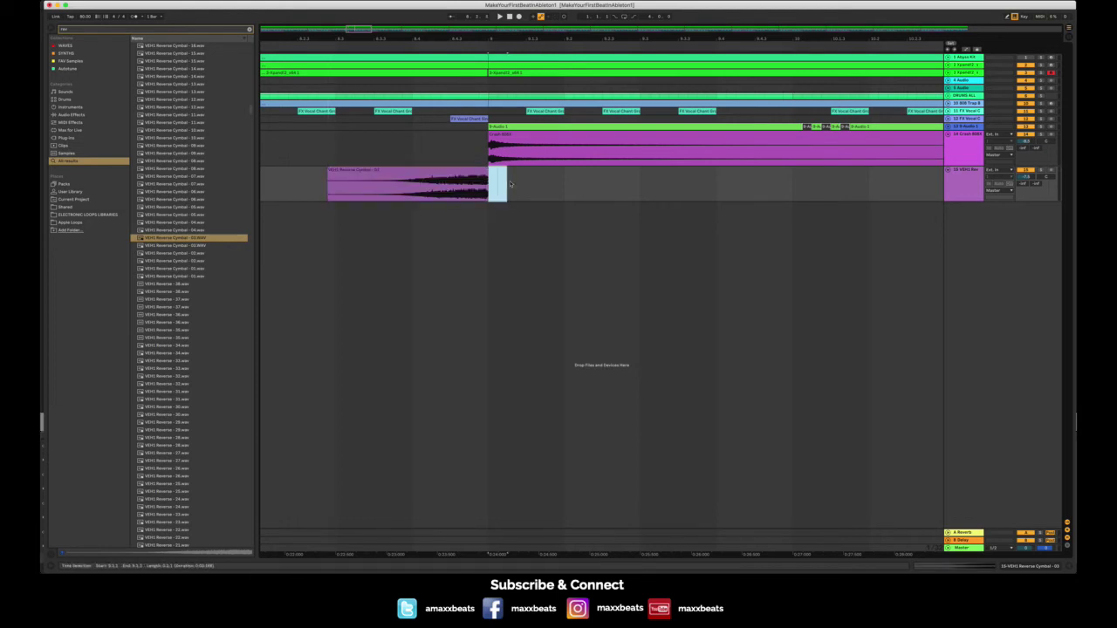
left_click(457, 176)
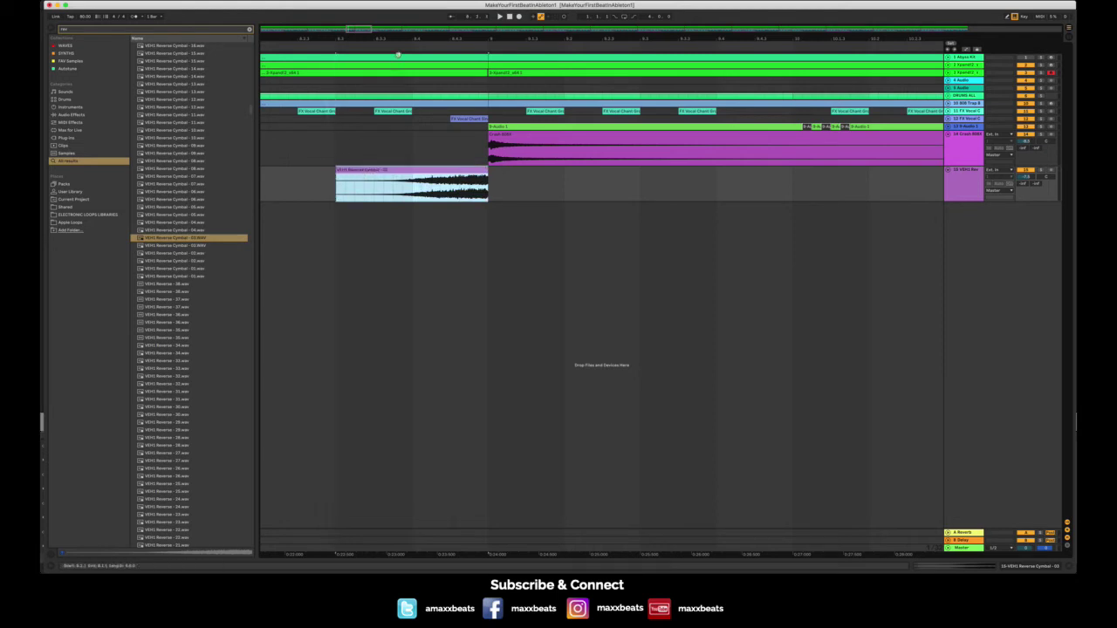
- Duplicate bars 1 to 8 of the crash and reverse cymbal tracks along the arrangement, undoing the copy past the end
left_click_drag(400, 38, 400, 9)
scroll(421, 211, "left", 3)
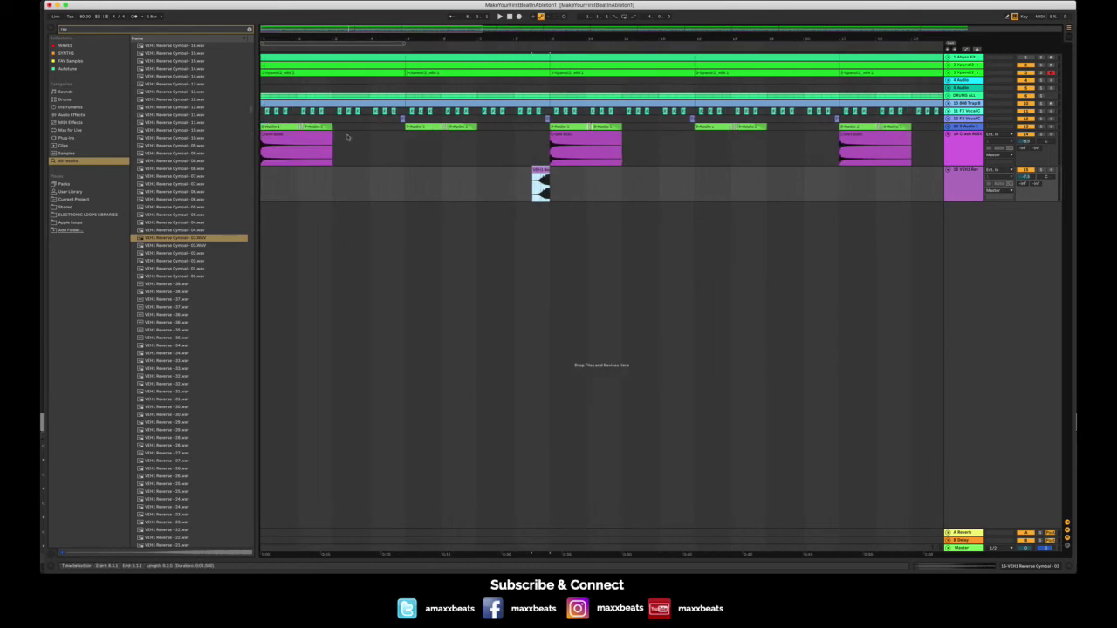
left_click_drag(261, 189, 549, 159)
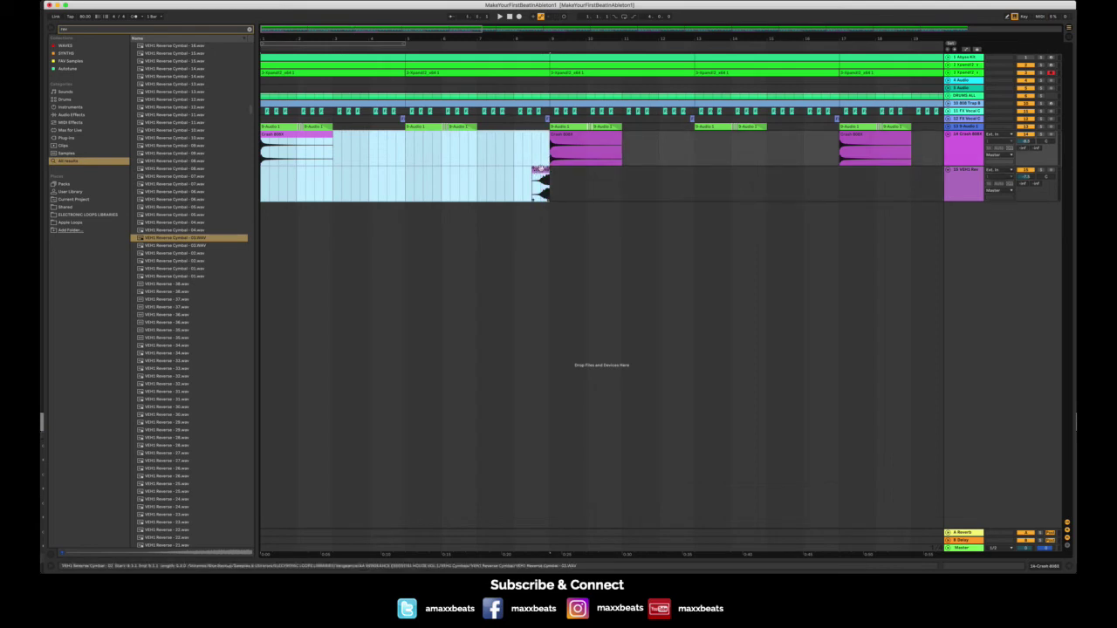
key("super+d")
key("super+d")
key("super+d")
key("super+d")
key("super+d")
key("super+d")
key("super+d")
key("super+d")
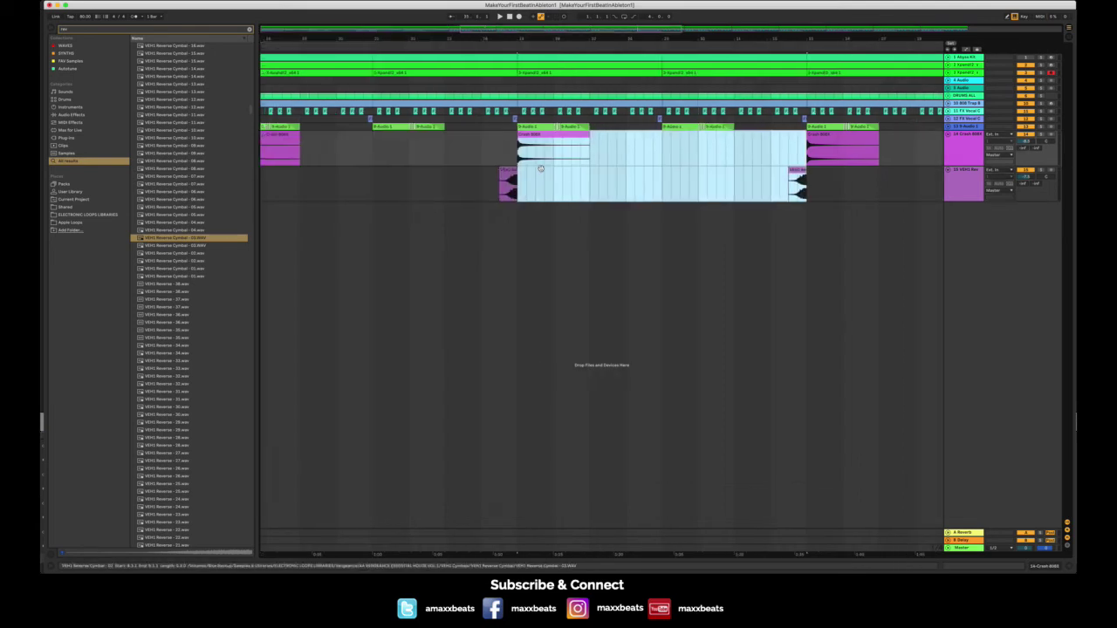
key("super+z")
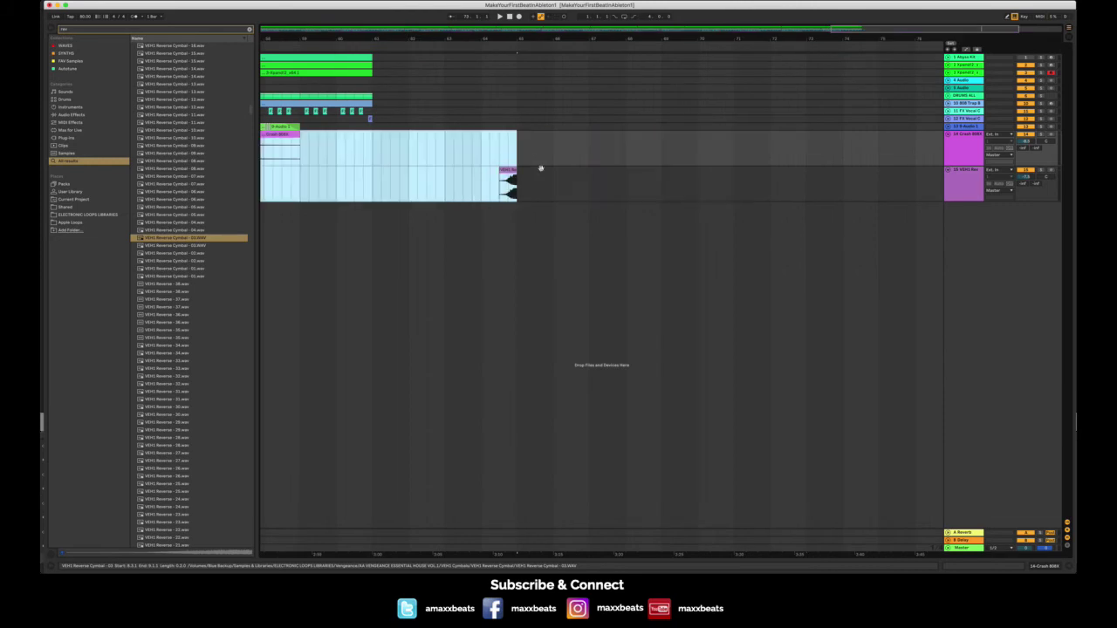
key("super+z")
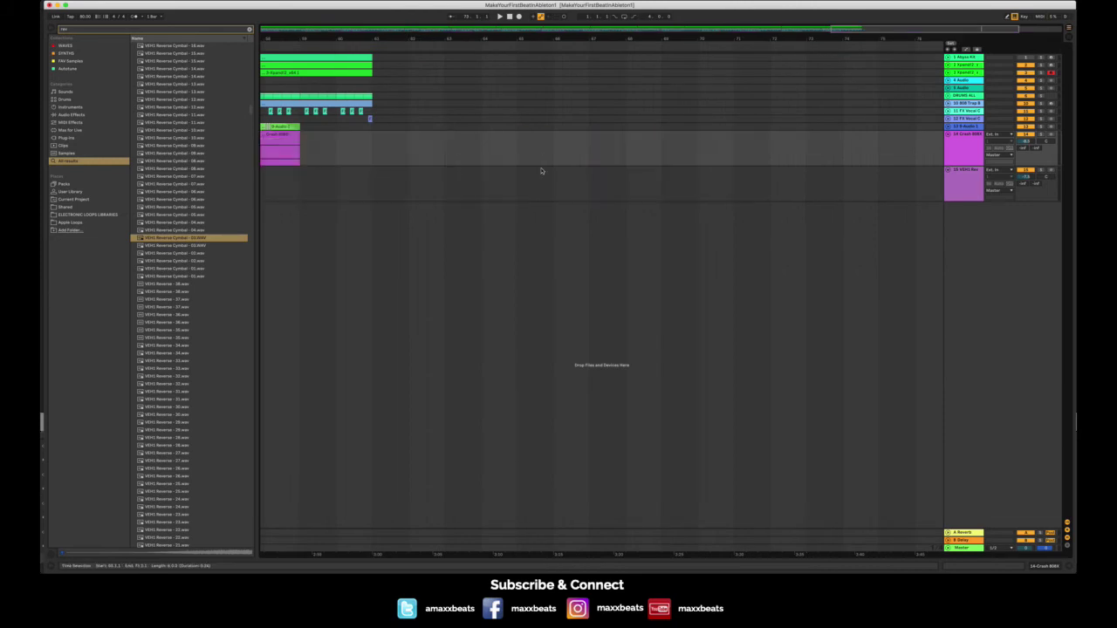
- Delete the last four bars of the arrangement, from bar 57 to bar 61, on all tracks
scroll(542, 170, "left", 5)
scroll(542, 170, "right", 3)
left_click(551, 180)
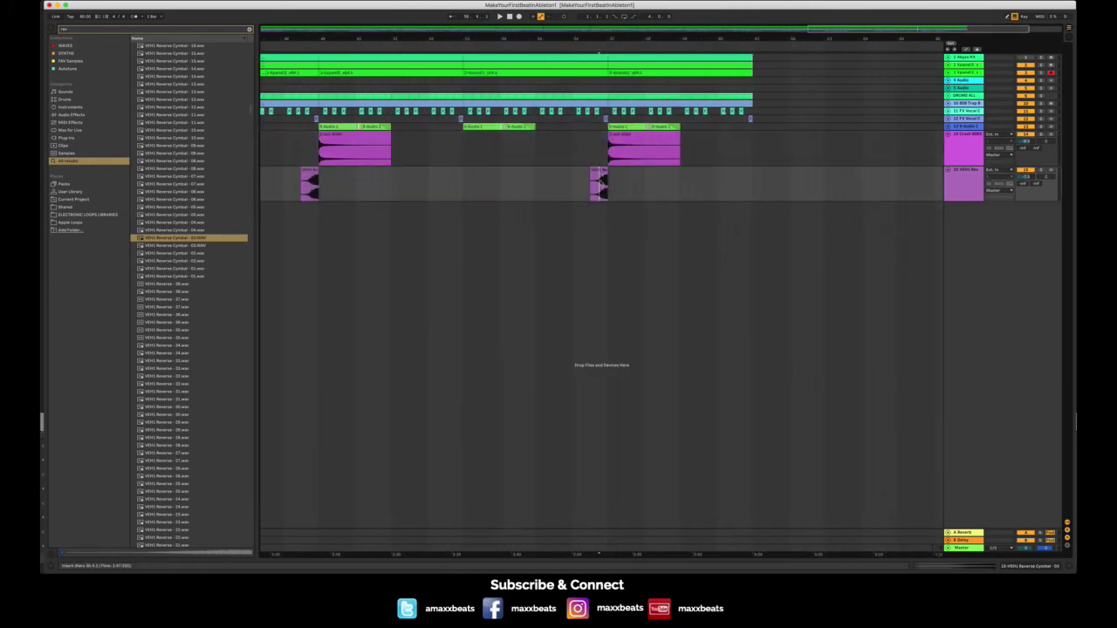
mouse_move(597, 171)
left_mouse_down()
mouse_move(742, 187)
mouse_move(686, 70)
mouse_move(609, 21)
left_mouse_up()
key("Delete")
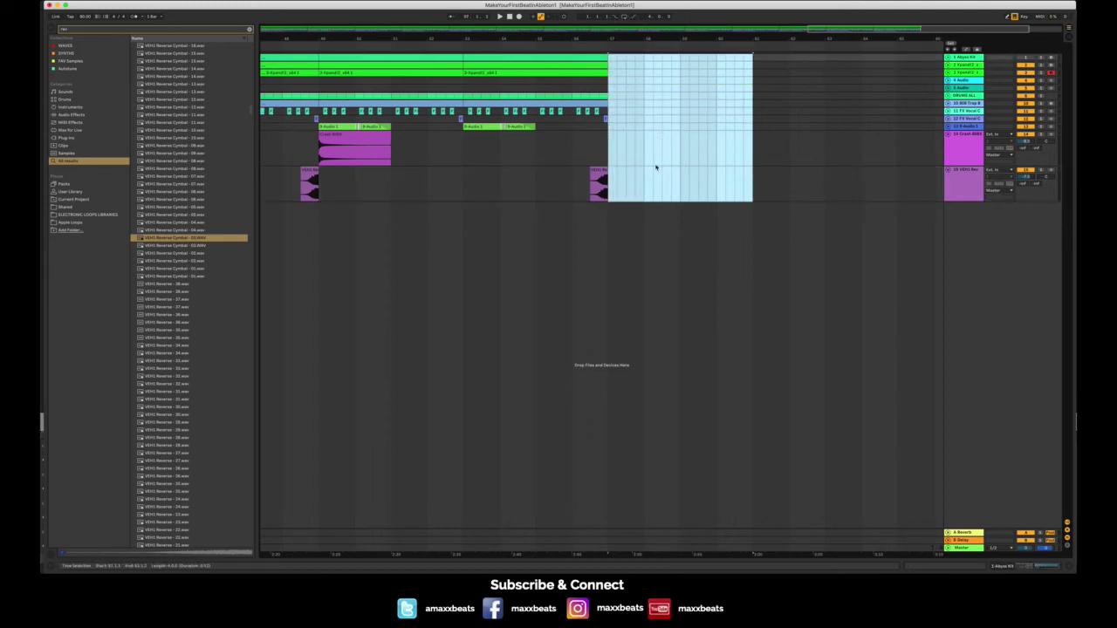
- Copy the bar 49 crash clip to bar 57 as the closing hit and play the ending
left_click(643, 171)
left_click_drag(386, 133, 677, 133)
left_click(579, 149)
key("space")
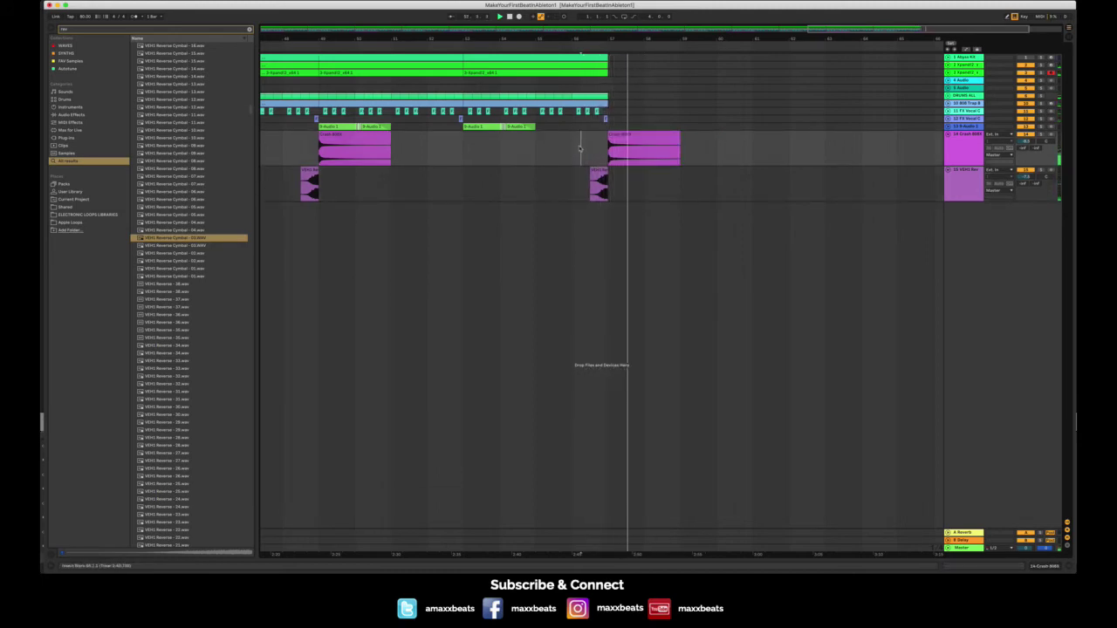
key("space")
- Play the arrangement from the start to review how the drums work in the intro
left_click(949, 49)
key("space")
key("minus")
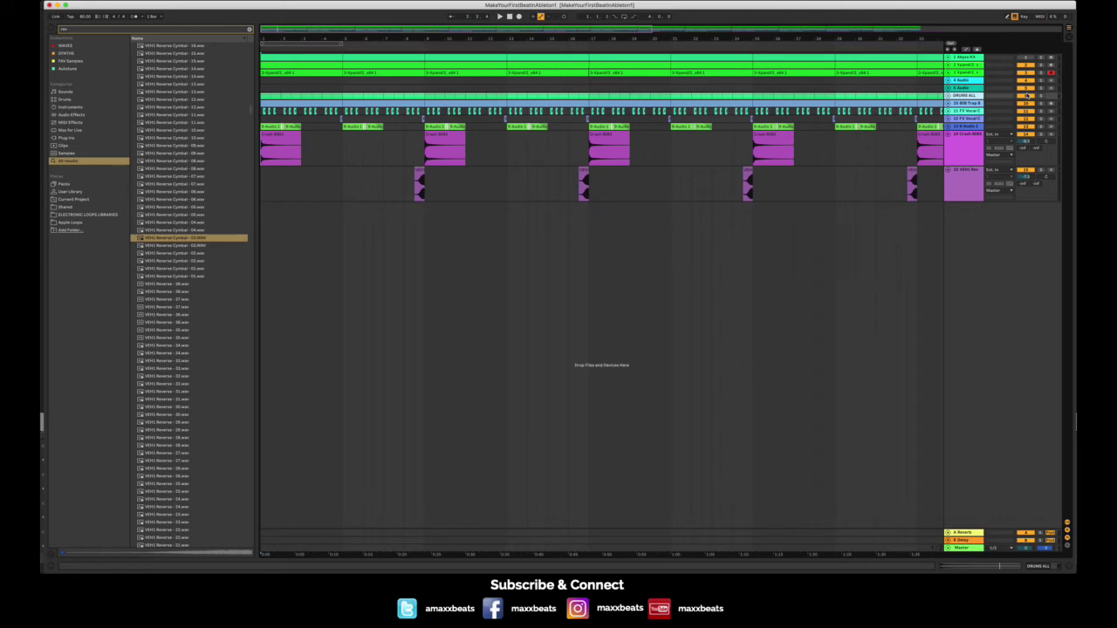
key("space")
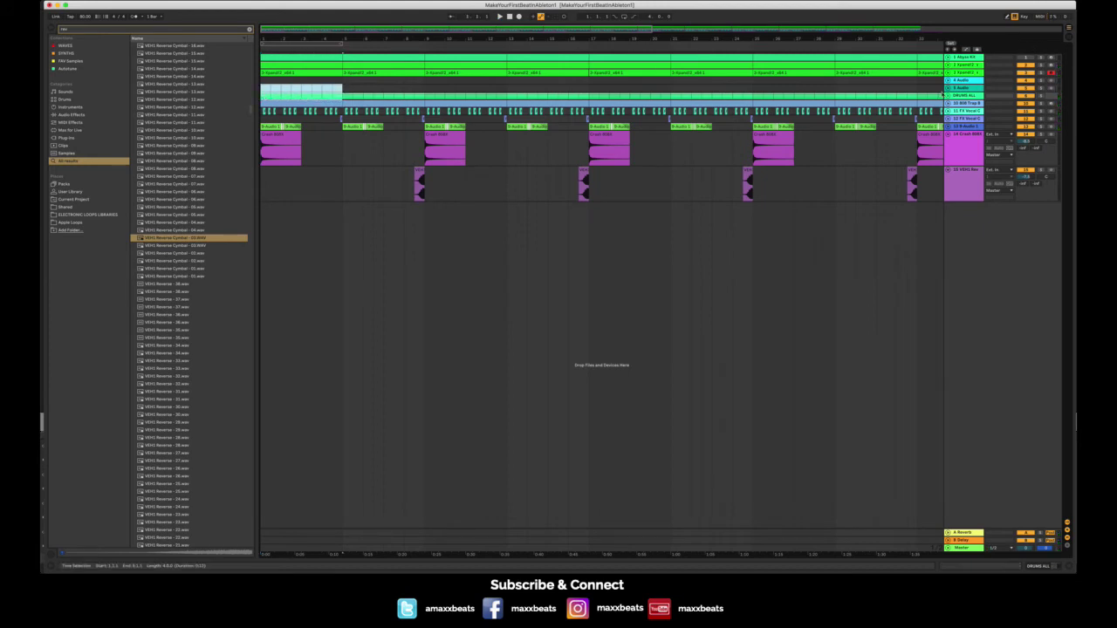
- Unfold the DRUMS ALL group and deactivate the hats, kick and snare clips in the first four bars
left_click(948, 95)
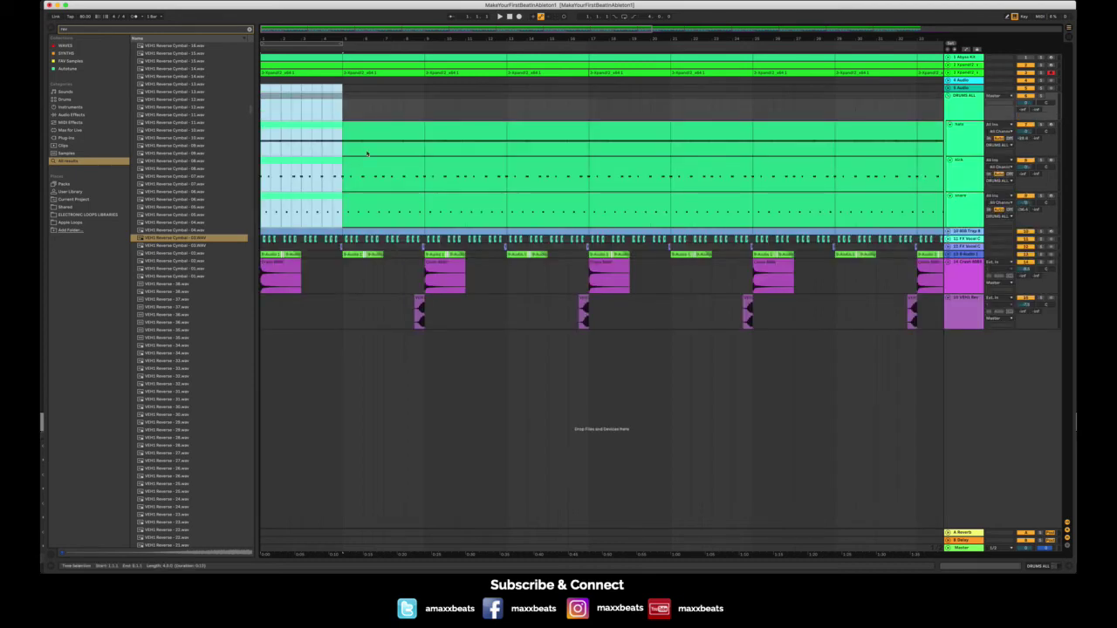
key("Delete")
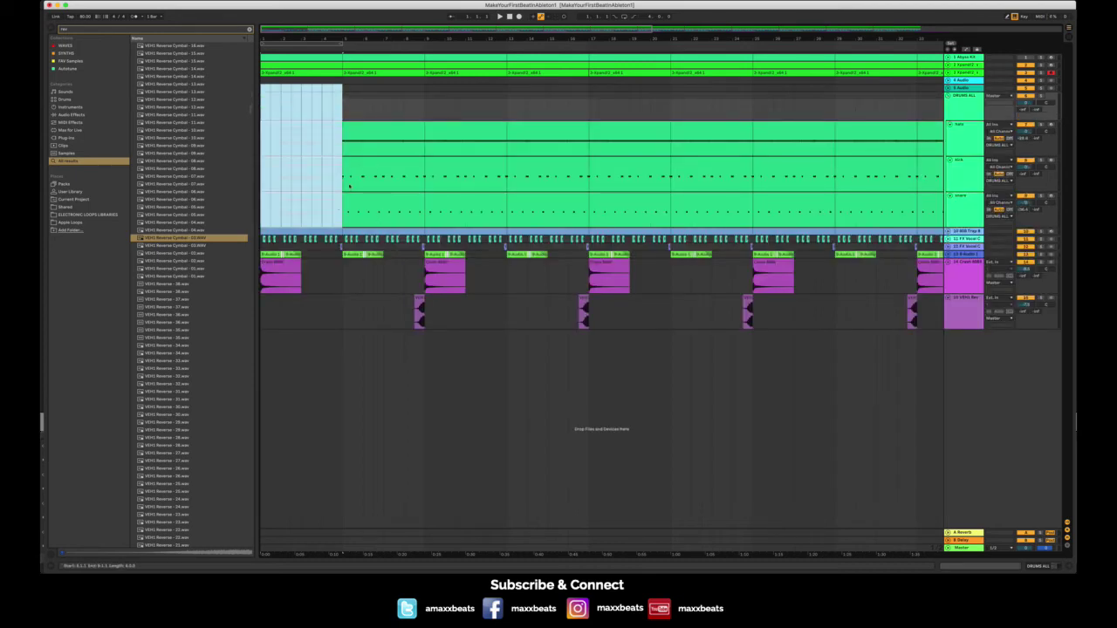
left_click(323, 158)
- Play the intro while copying a crash clip to bar 5 and a reverse cymbal clip leading into it
key("space")
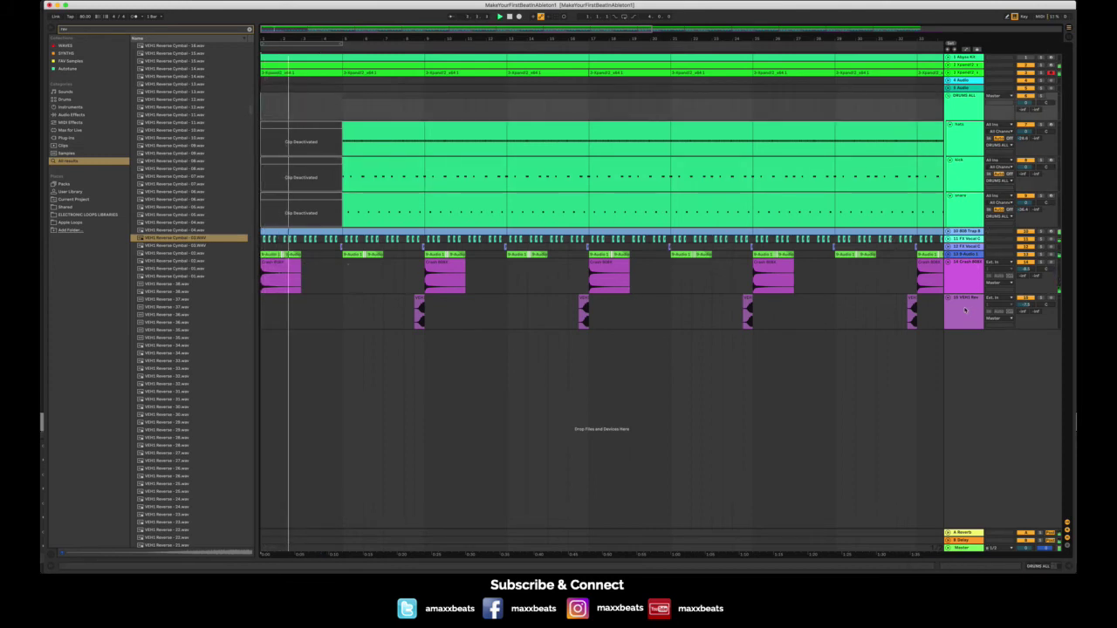
left_click_drag(290, 263, 365, 273)
key("super+z")
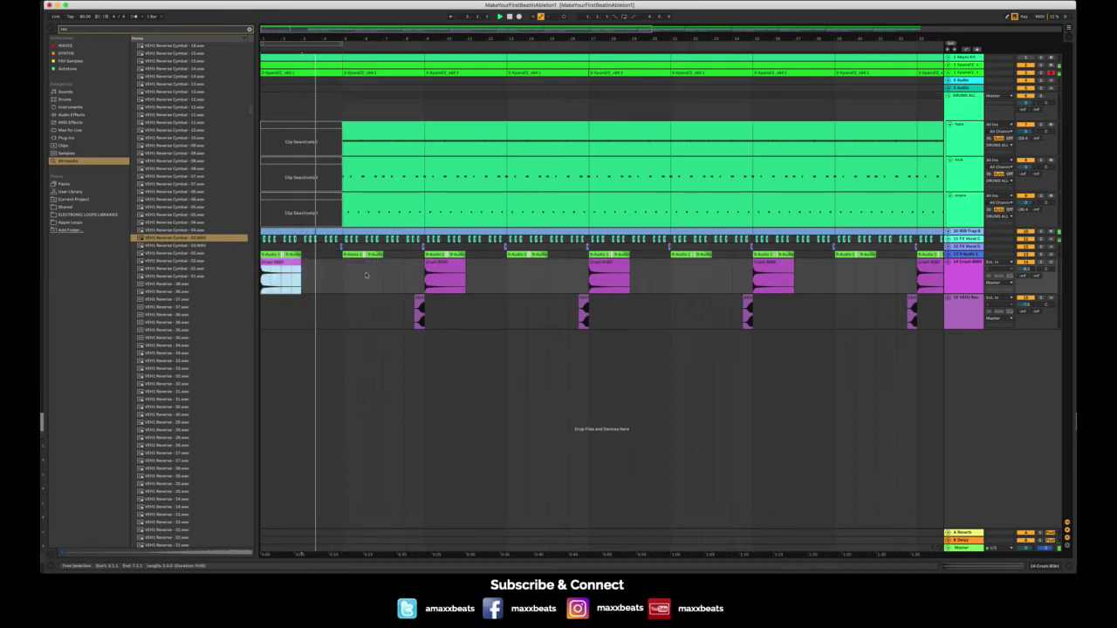
left_click_drag(436, 263, 360, 263)
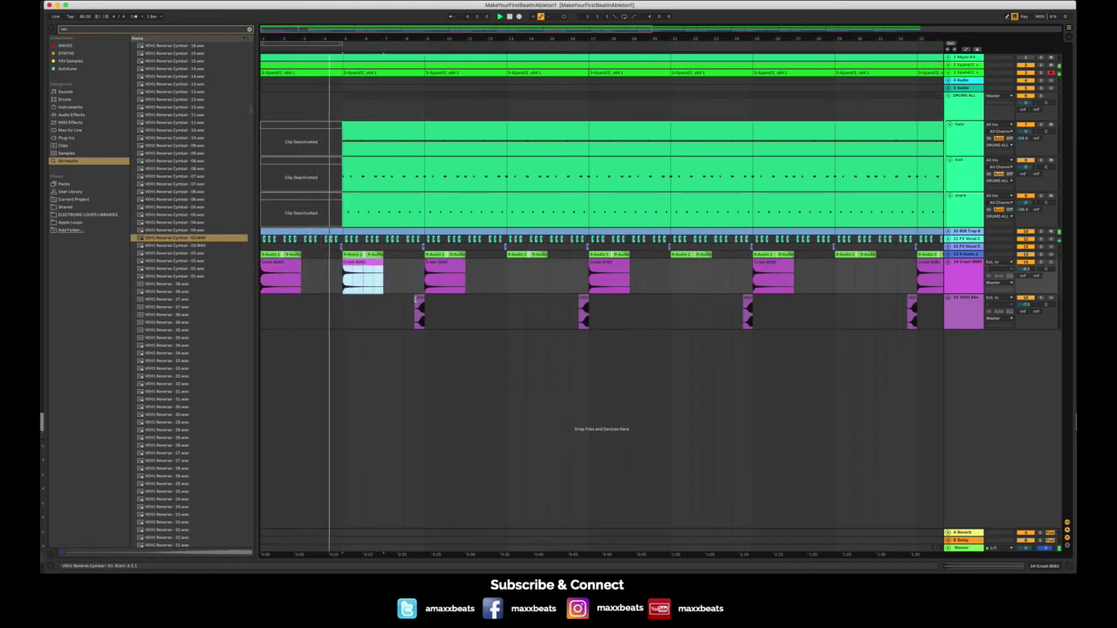
left_click_drag(420, 298, 338, 307)
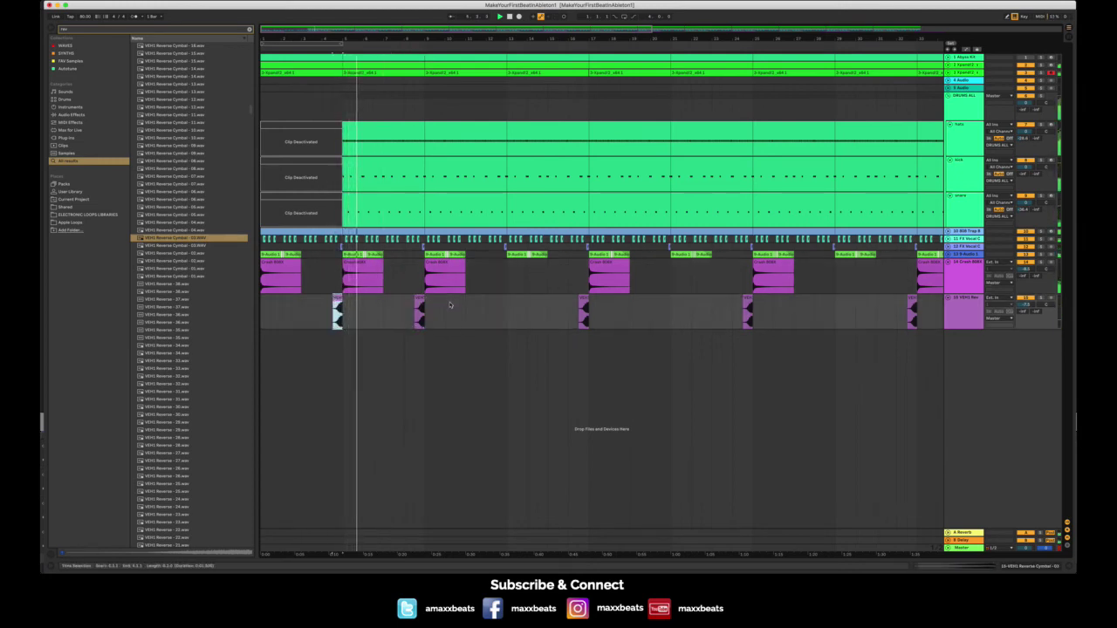
left_click(969, 304)
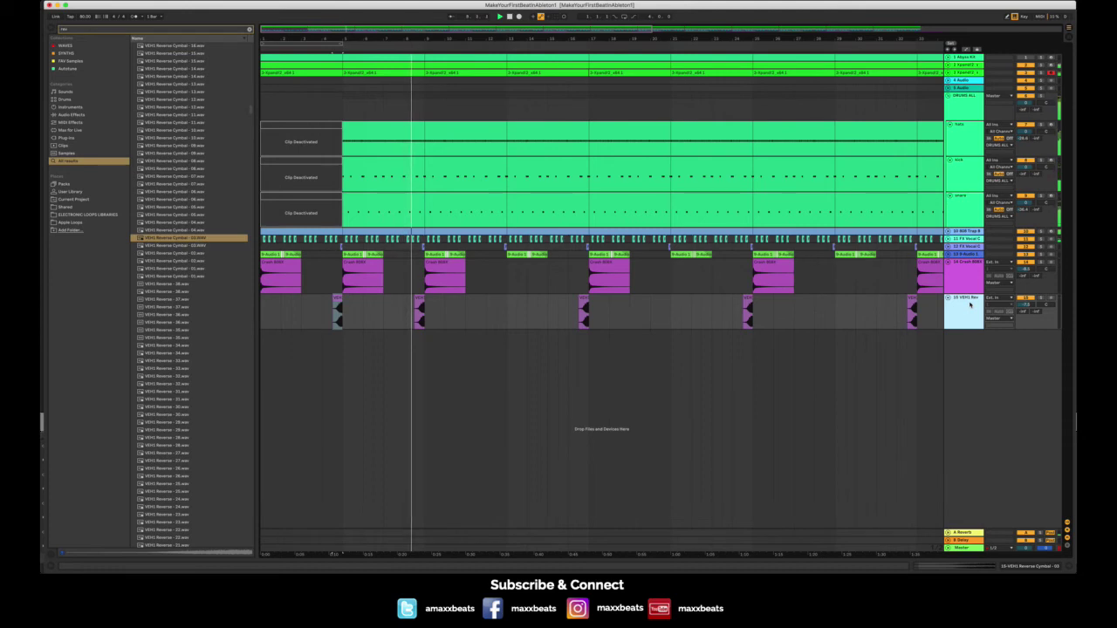
- Fit all tracks to the arrangement height and deactivate the clips on both Xpand!2 melody tracks from bar 9 to bar 13
scroll(766, 304, "right", 1)
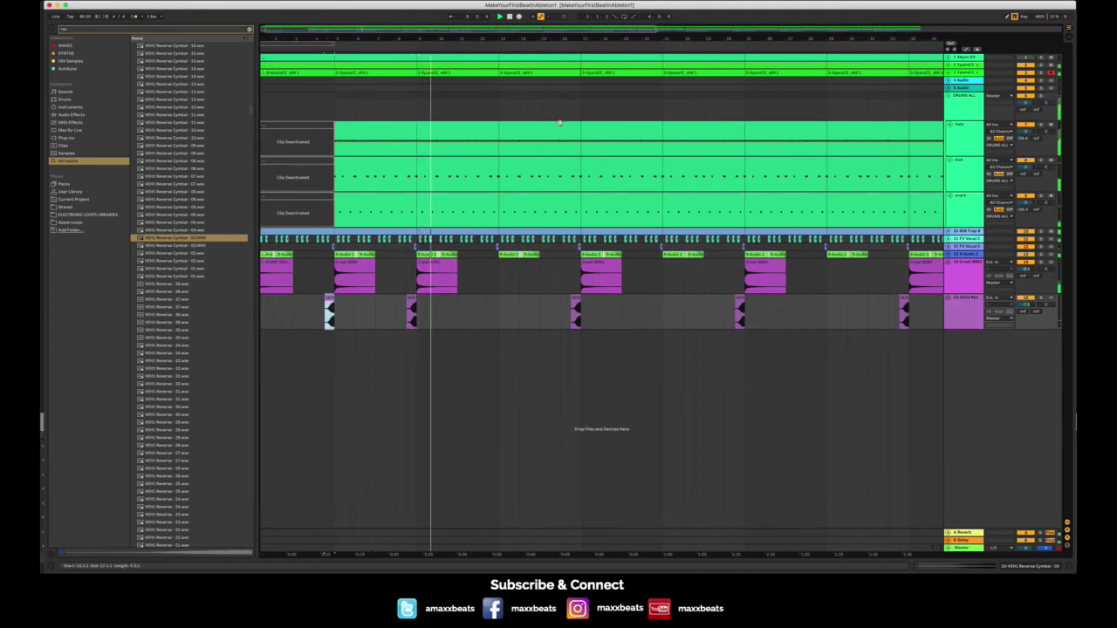
left_click(1027, 125)
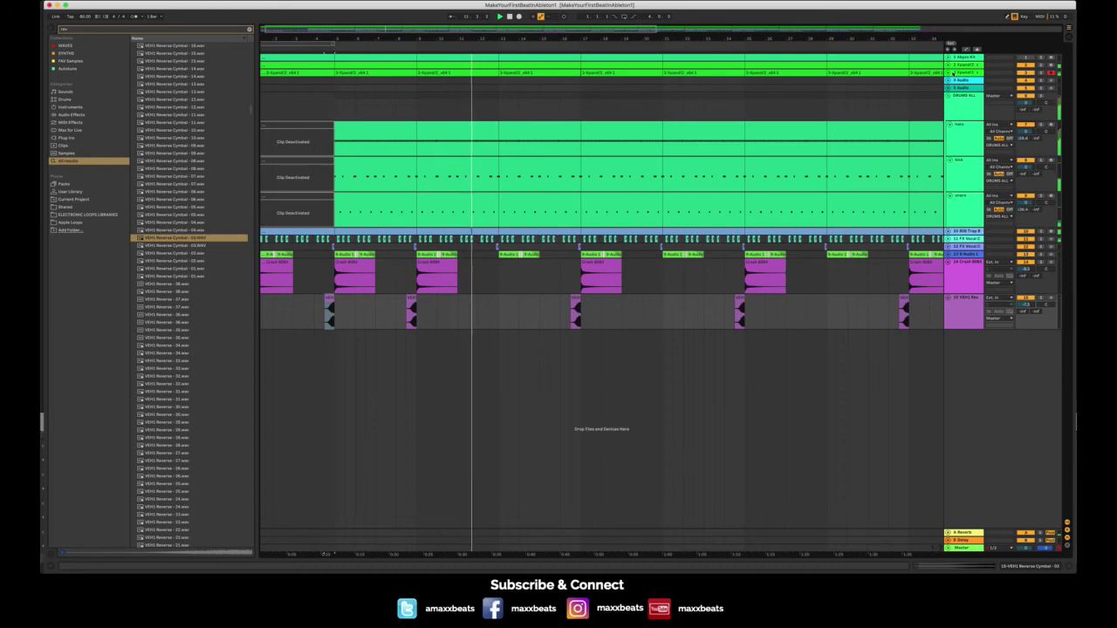
key("h")
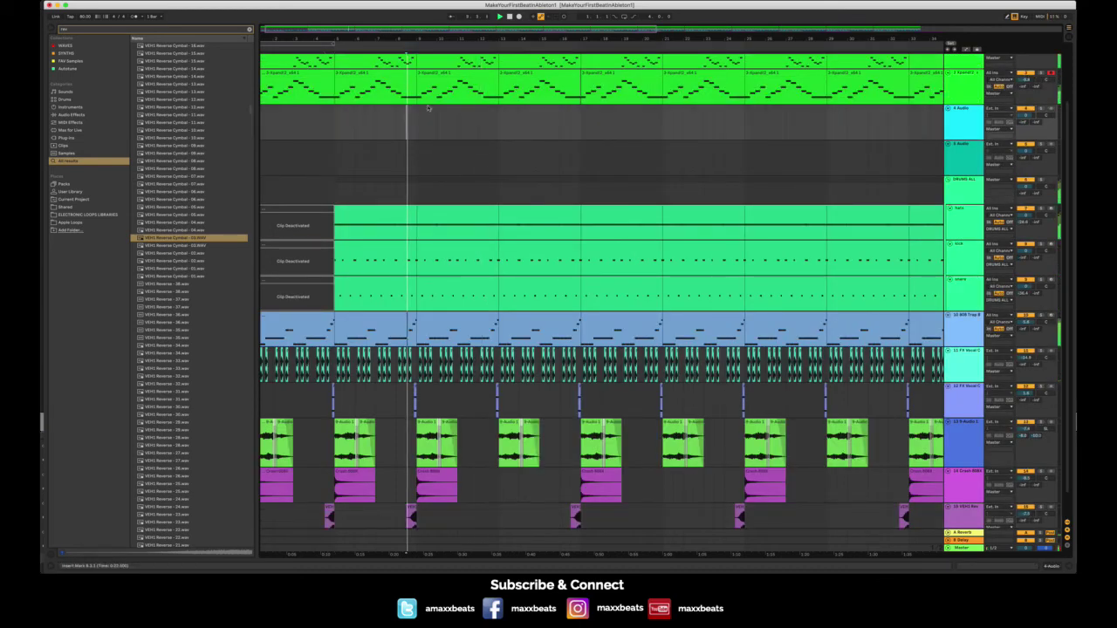
left_click(448, 77)
key("Delete")
scroll(543, 103, "up", 3)
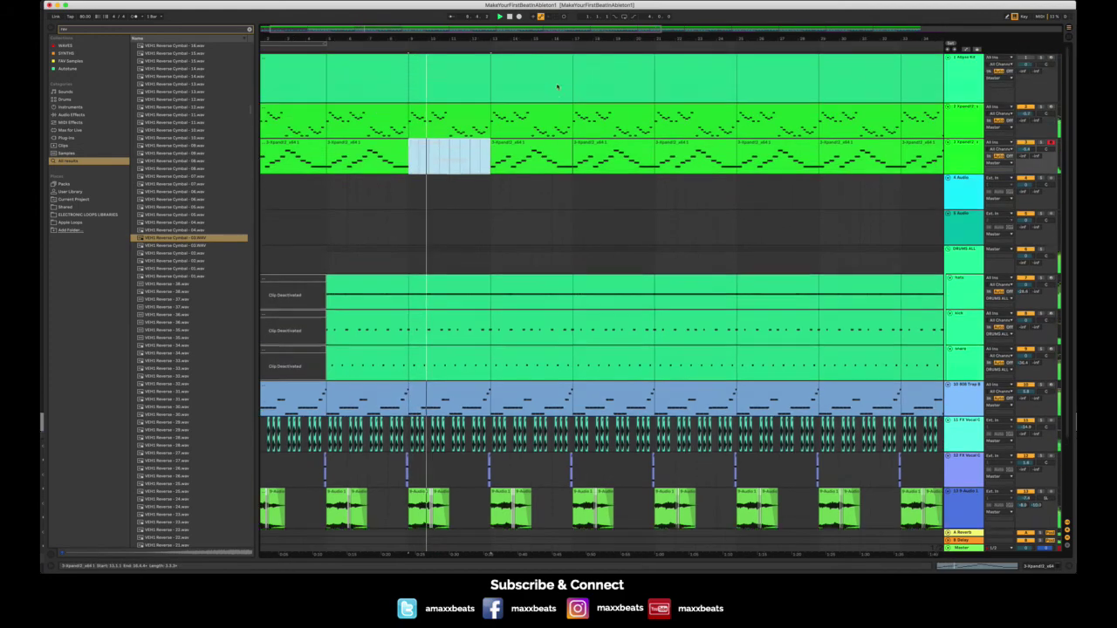
left_click(1028, 106)
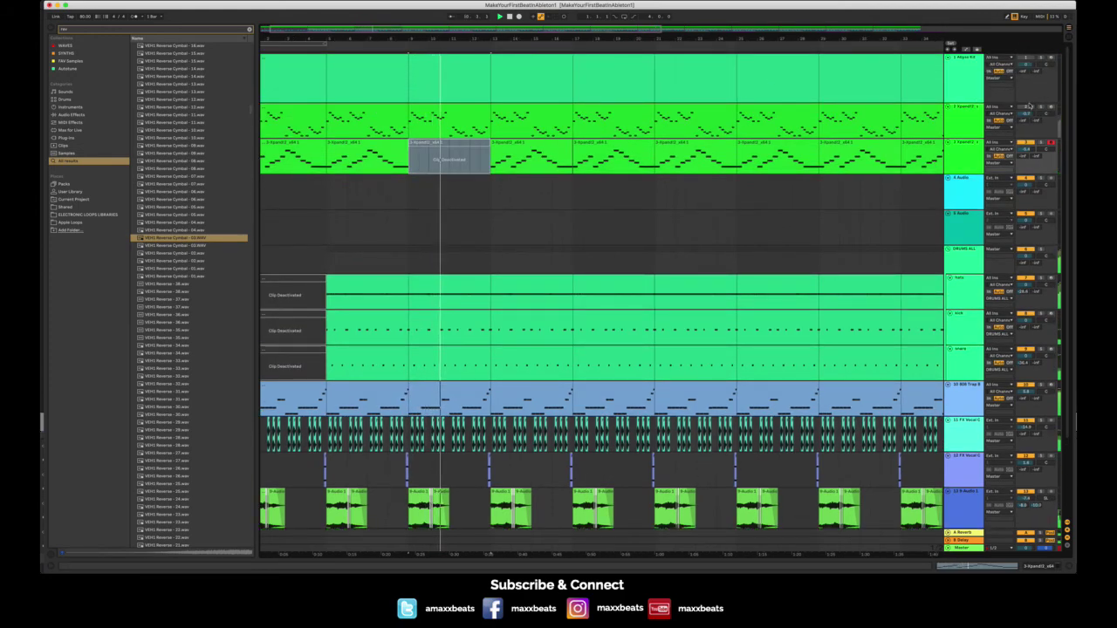
left_click(467, 112)
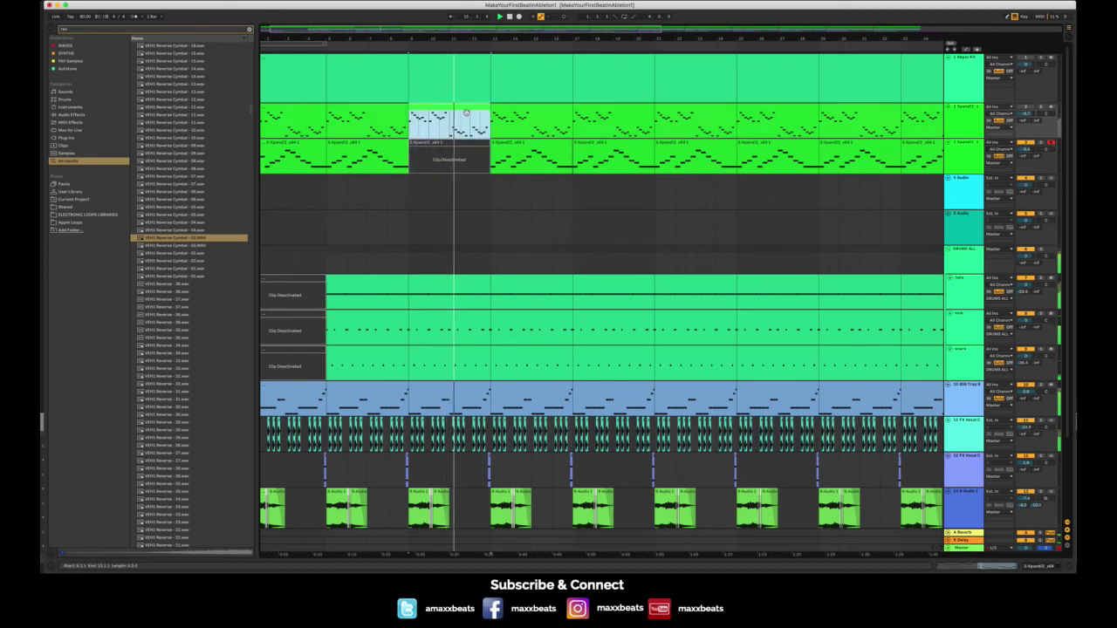
key("0")
- Deactivate the lower Xpand!2 clip from bar 13 to bar 17 and adjust the upper Xpand!2 track's volume
left_click(532, 158)
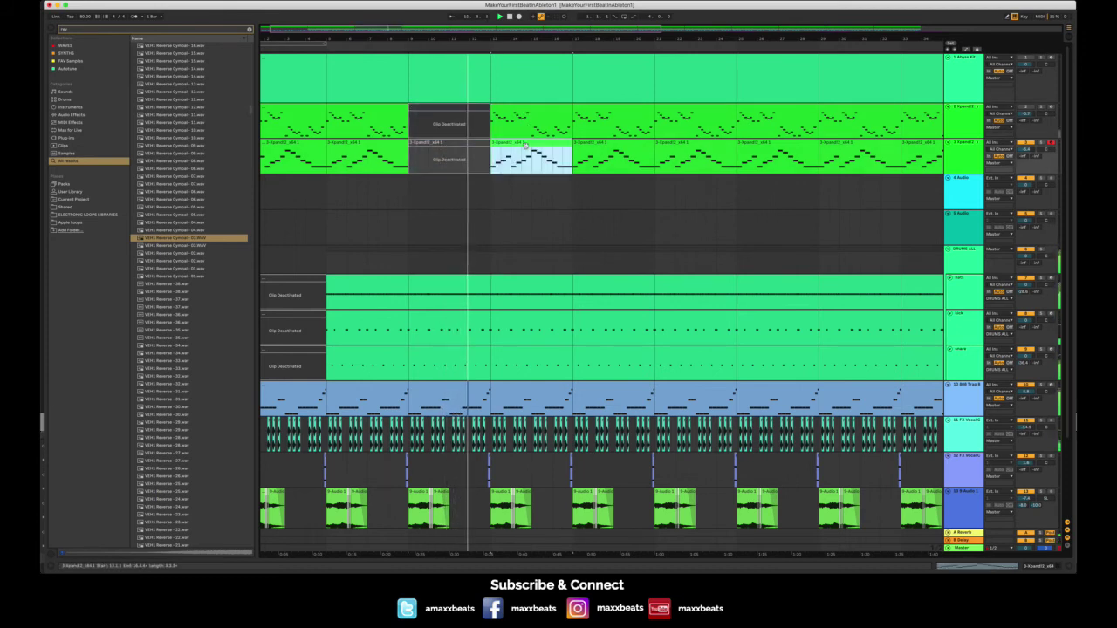
key("0")
left_click(592, 227)
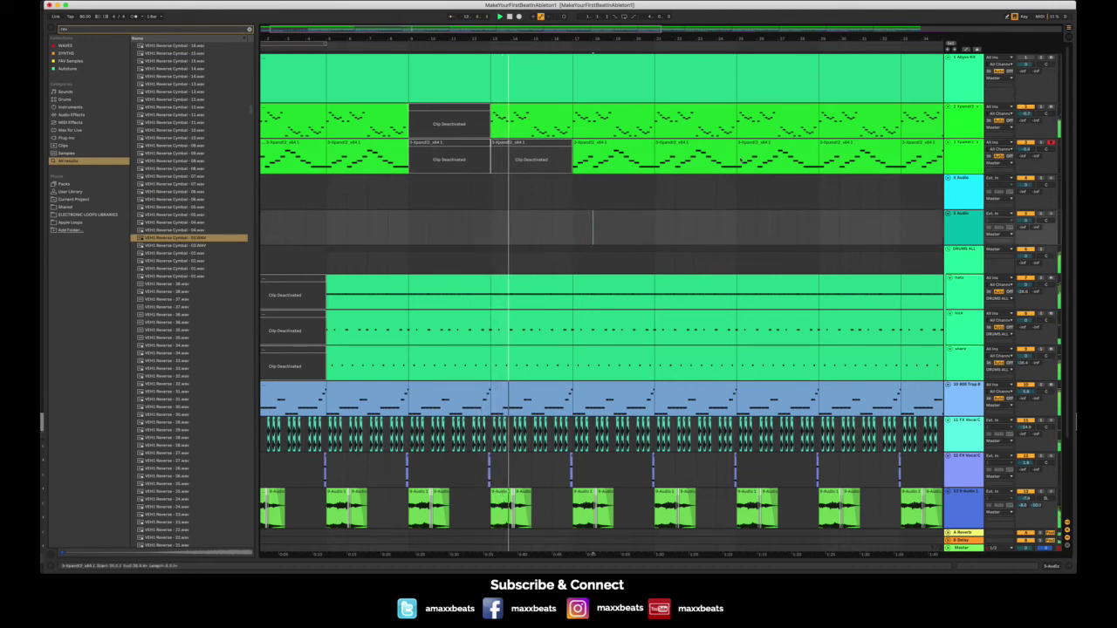
left_click_drag(1027, 114, 1027, 120)
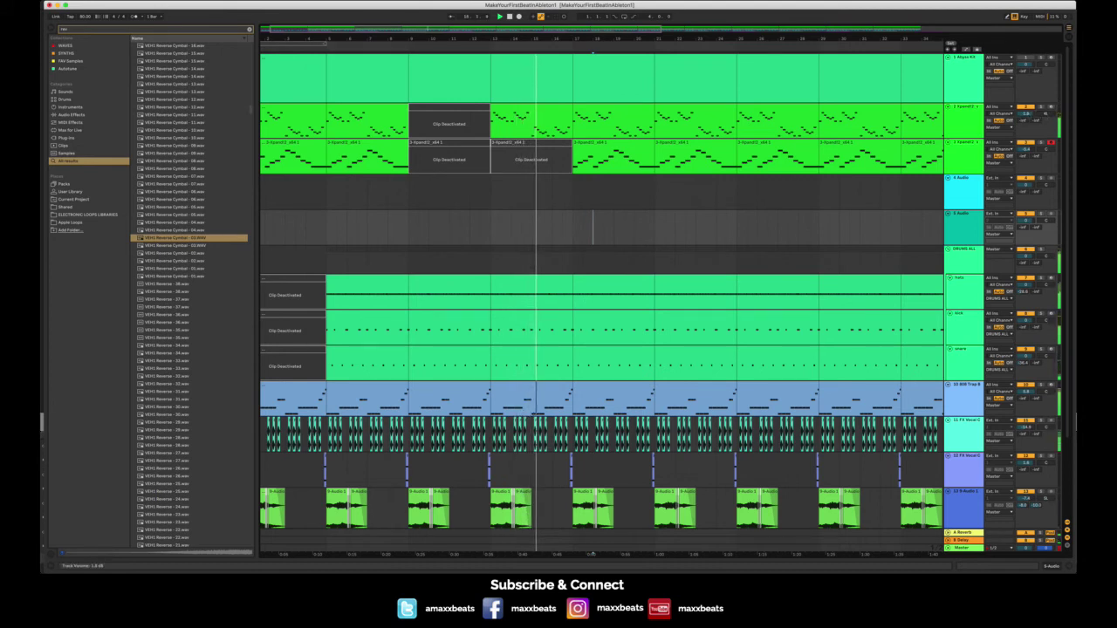
- Deactivate the hats, kick and snare clips from bar 17 to bar 21
scroll(751, 183, "right", 3)
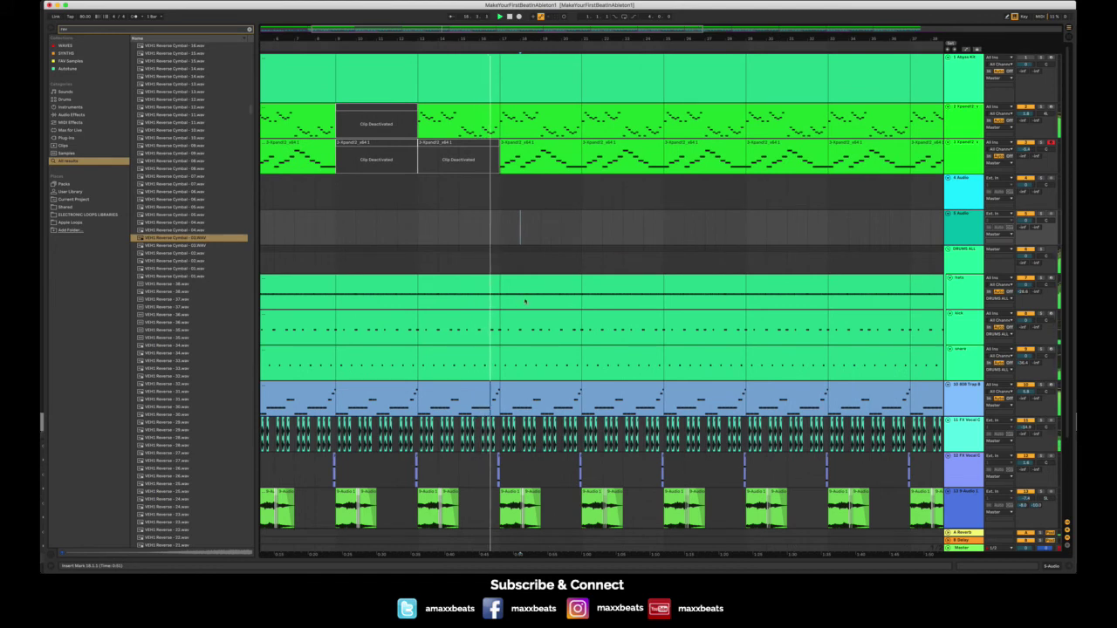
left_click(527, 284)
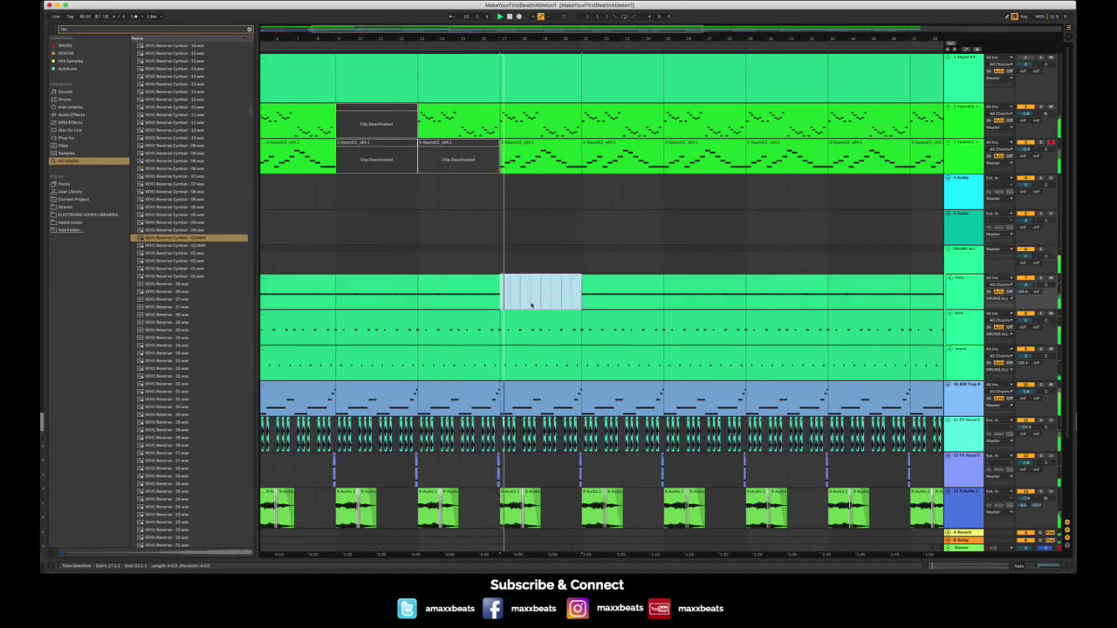
key("0")
key("Down")
key("shift+Down")
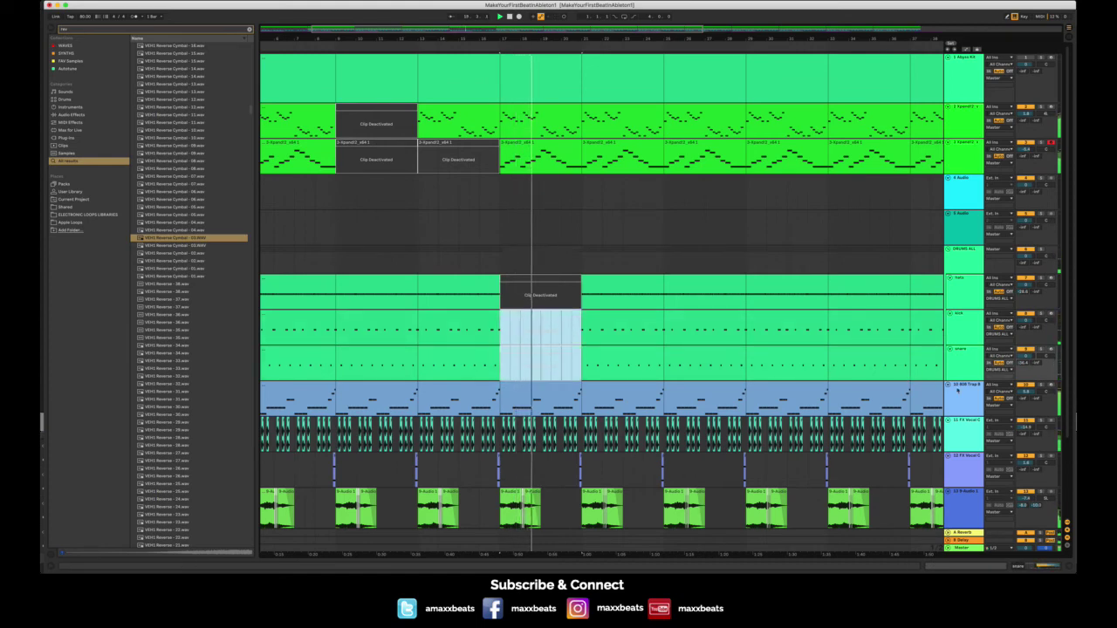
scroll(795, 367, "right", 4)
left_click_drag(624, 40, 586, 41)
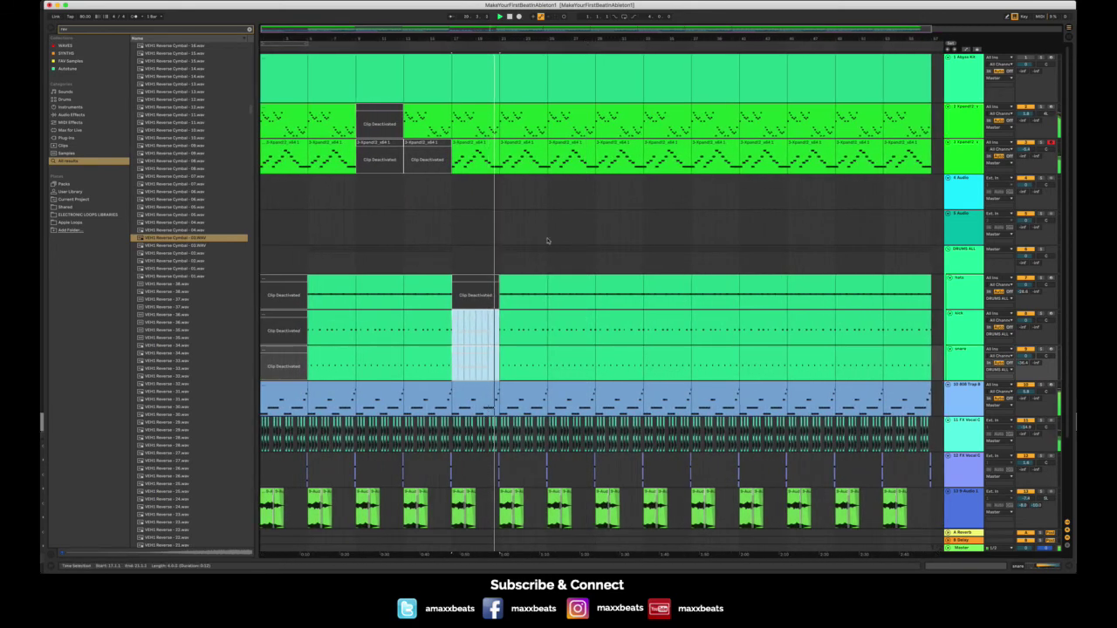
key("0")
- Deactivate the hats clip from bar 21 to bar 25, listen to the section and stop playback
left_click(527, 279)
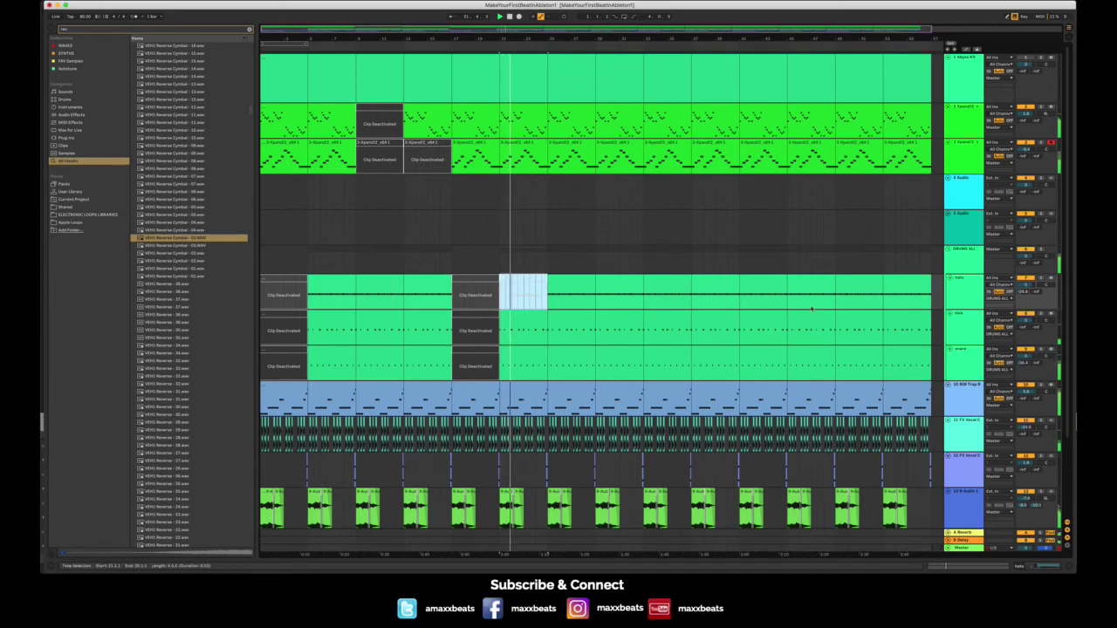
scroll(603, 456, "down", 3)
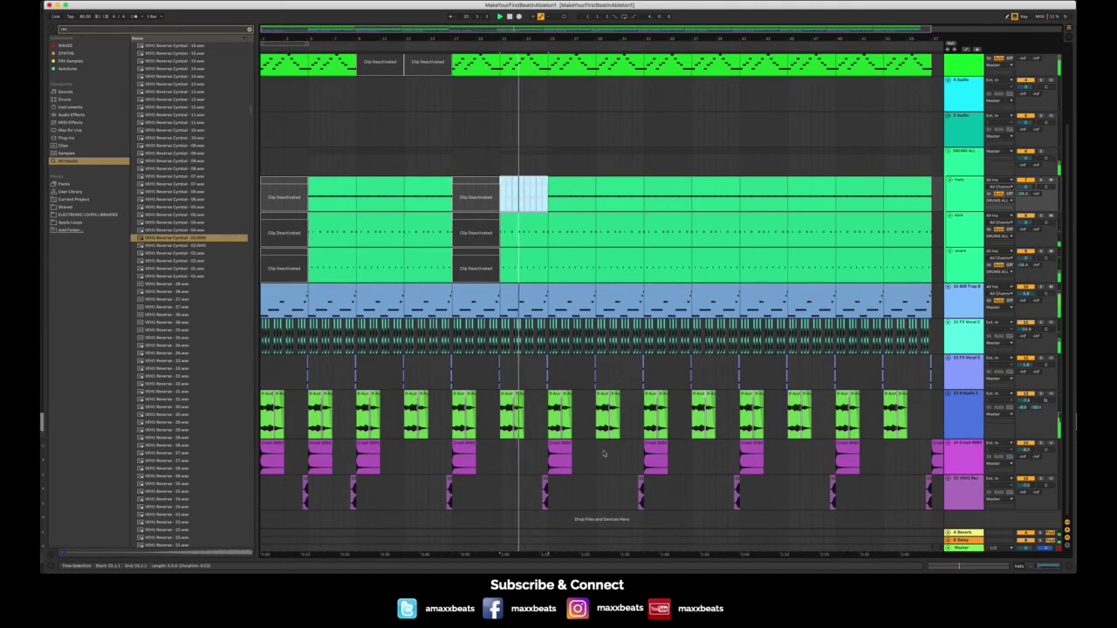
left_click(966, 479)
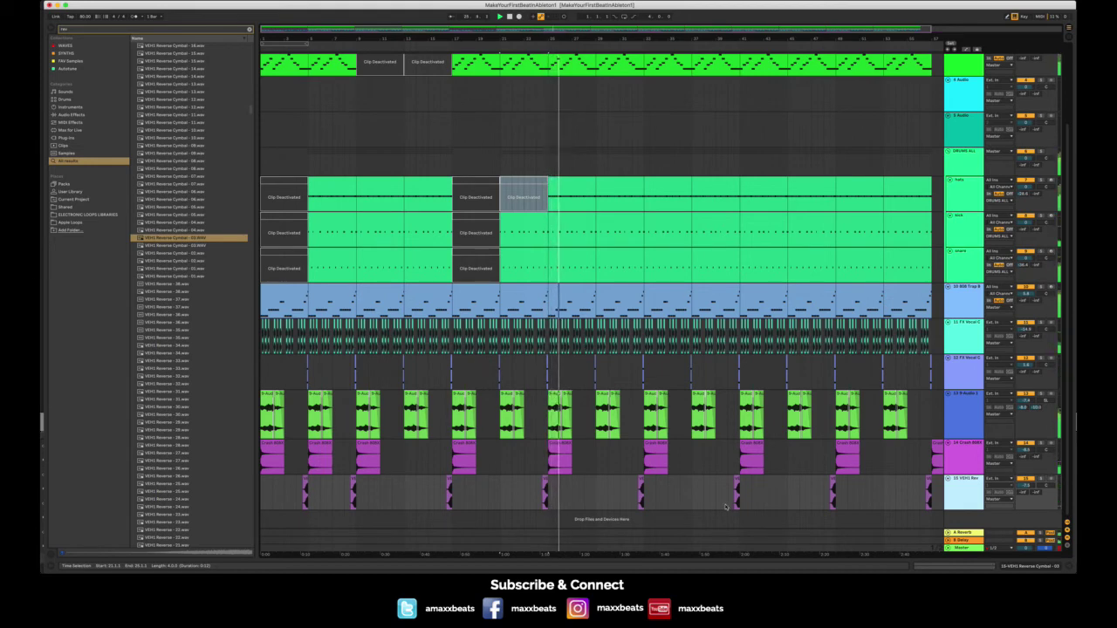
left_click(536, 133)
scroll(536, 133, "up", 3)
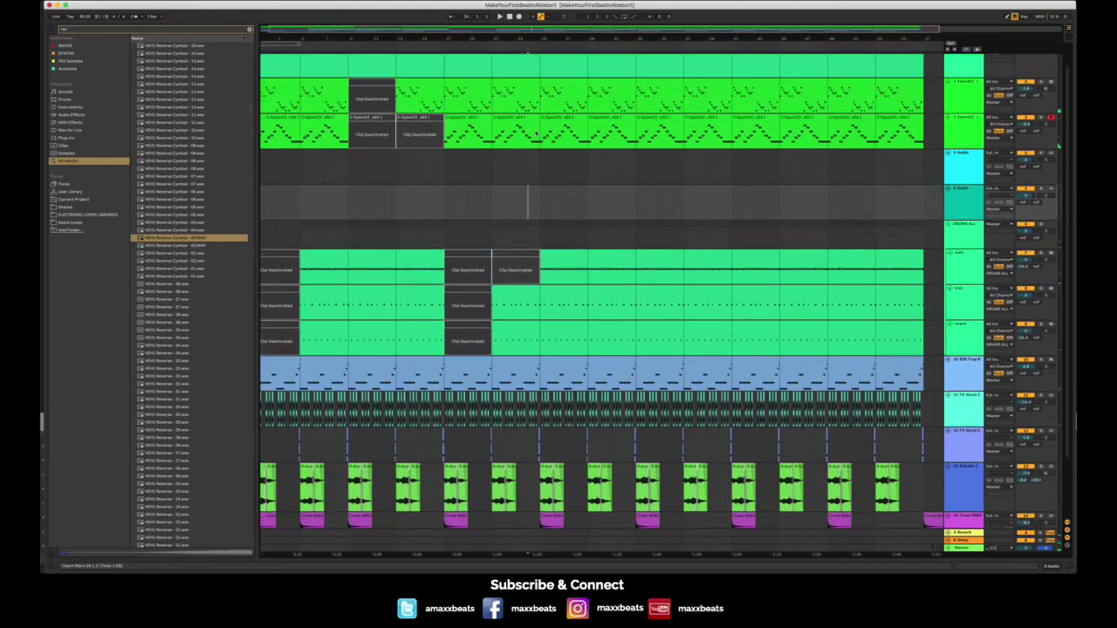
- Add a new audio track directly beneath the reverse cymbal track
left_click(538, 170)
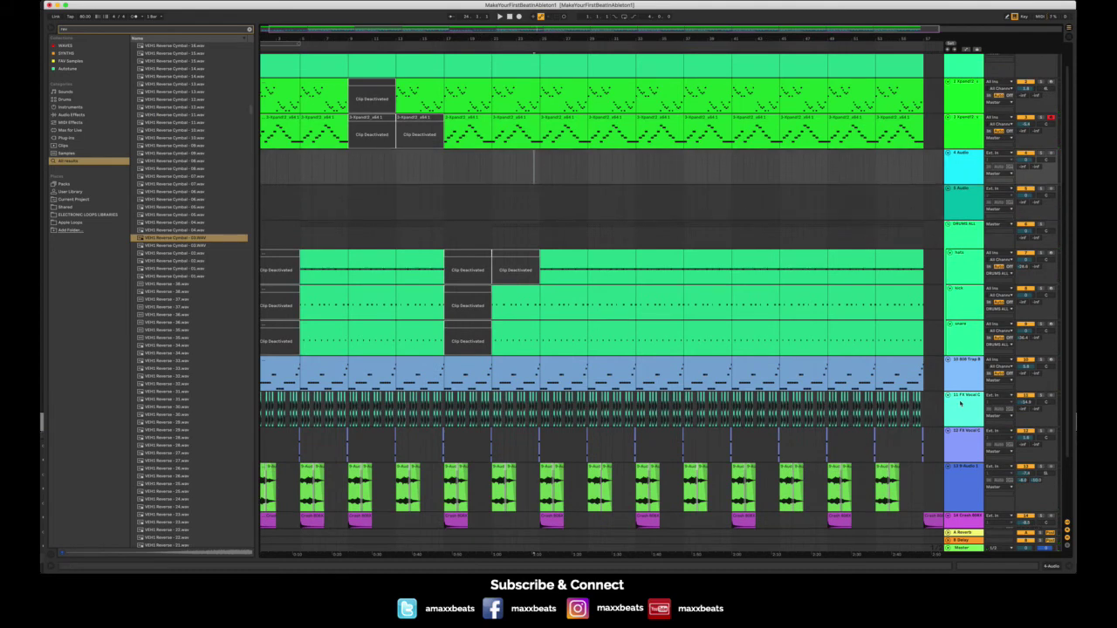
scroll(960, 403, "down", 3)
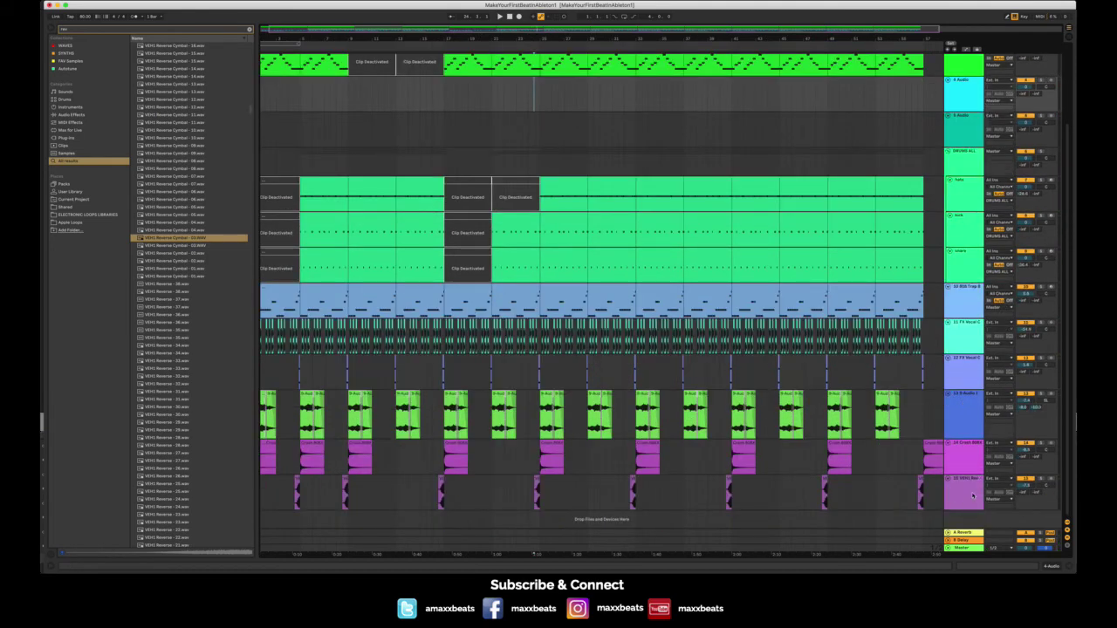
left_click(973, 496)
key("super+t")
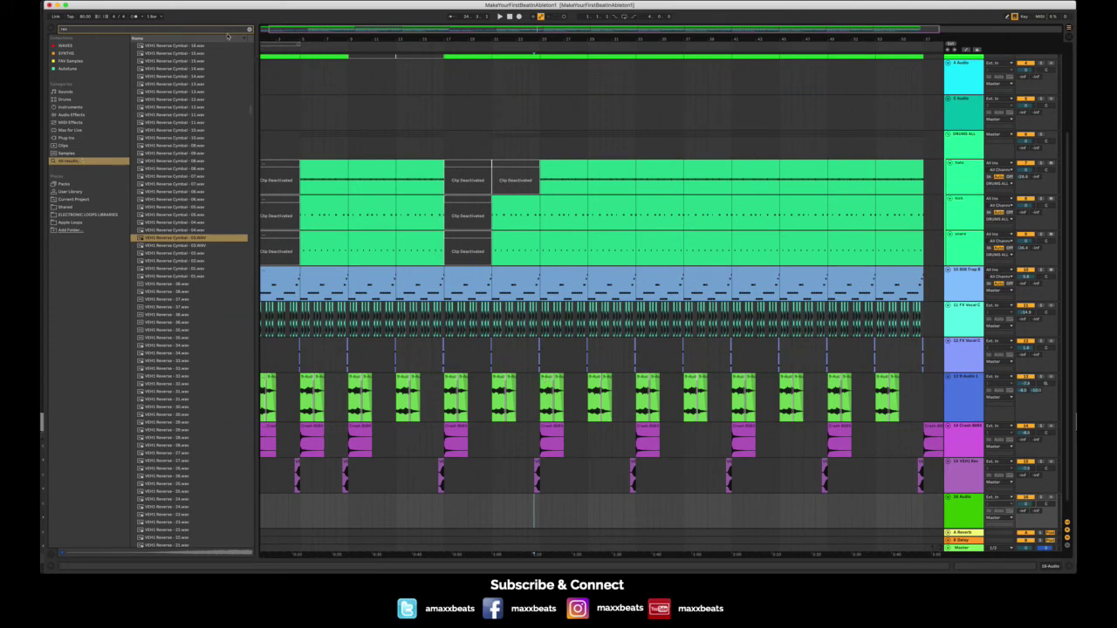
- Search the sample browser for "snare", replace the query with "trap" and go to the Trap-Essential-Snares samples
double_click(170, 29)
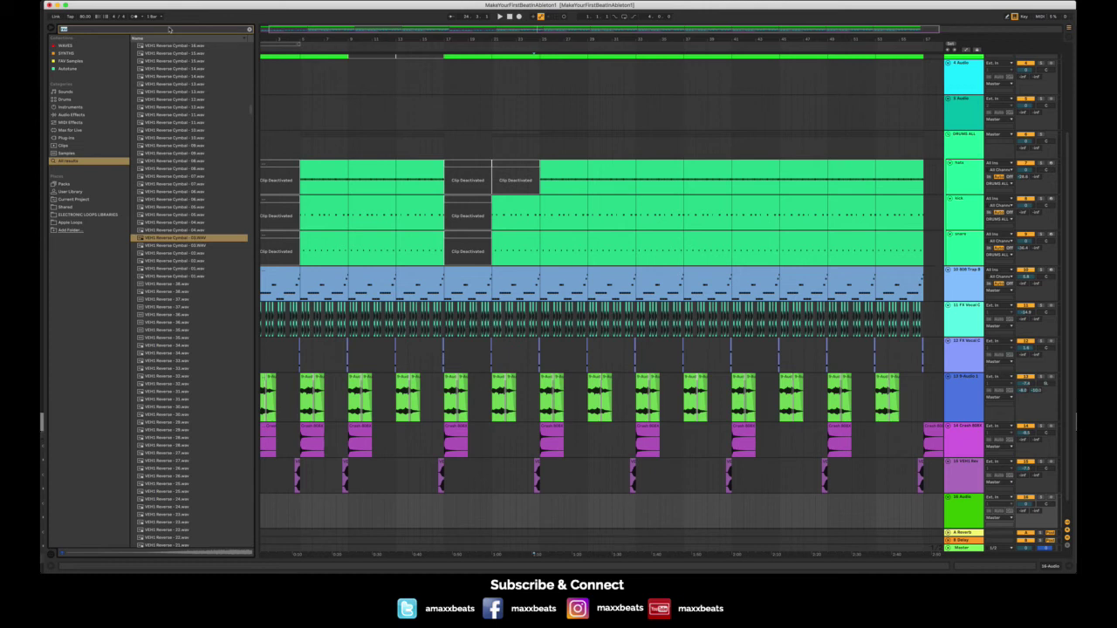
type("sna")
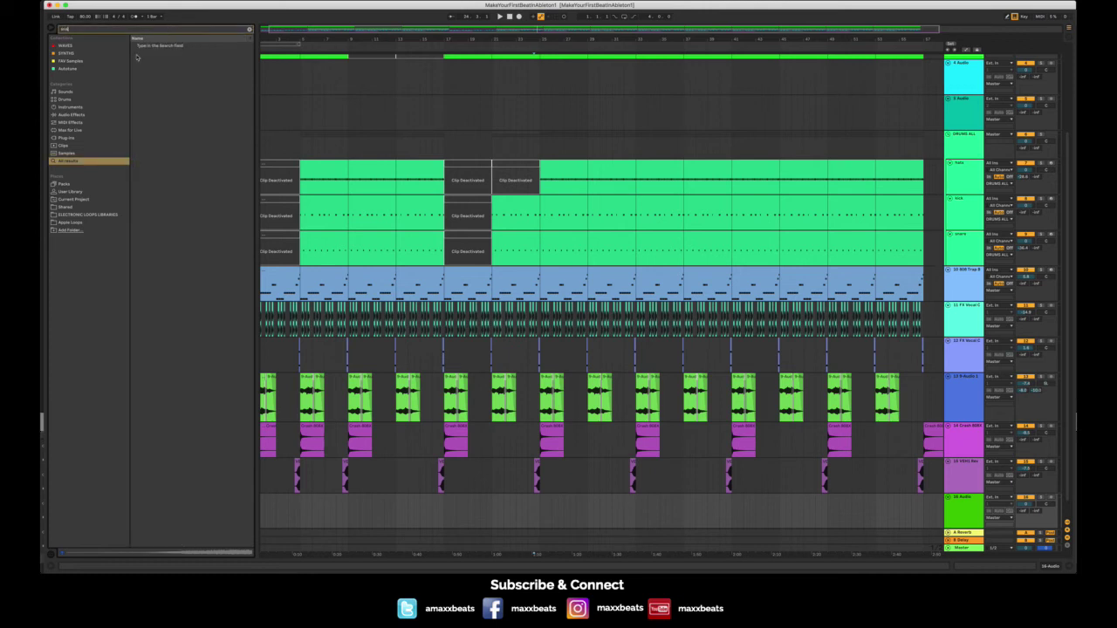
type("re")
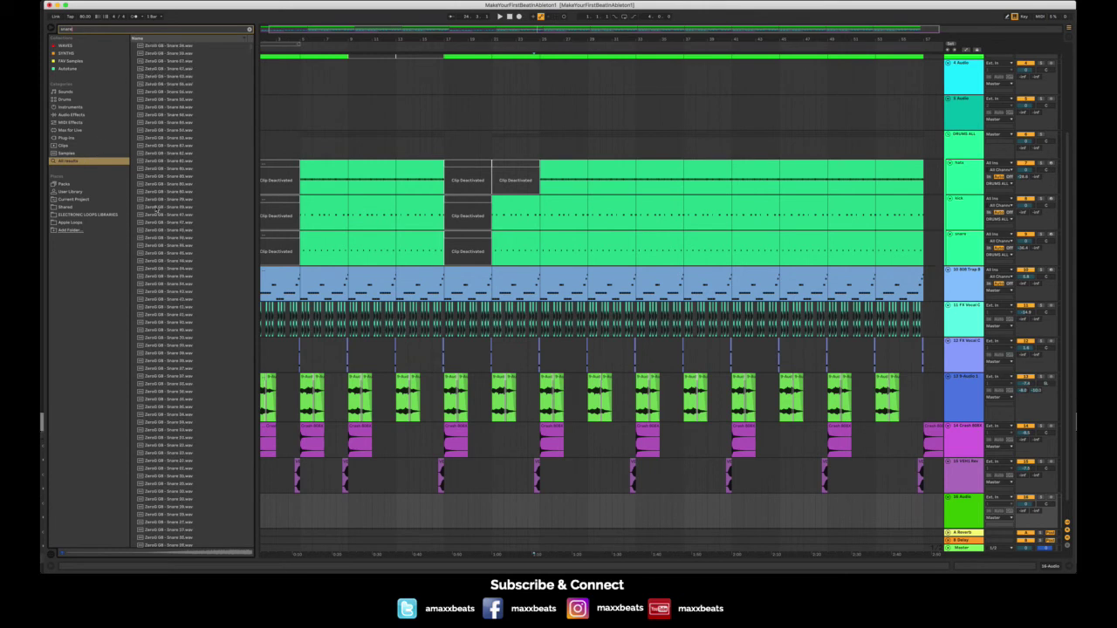
type("trap")
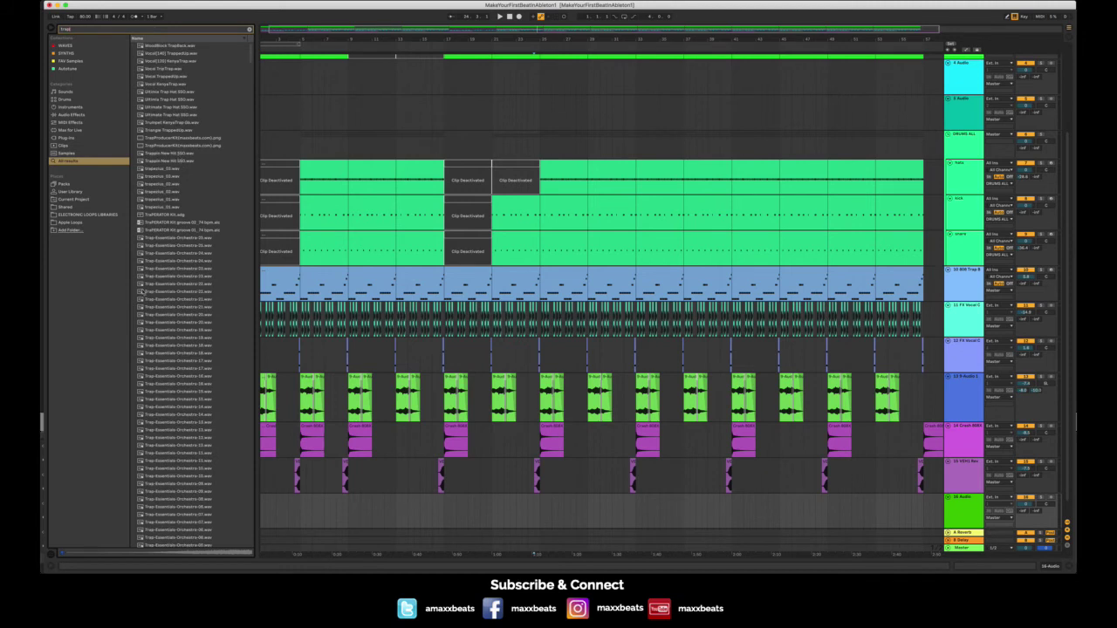
scroll(162, 355, "down", 15)
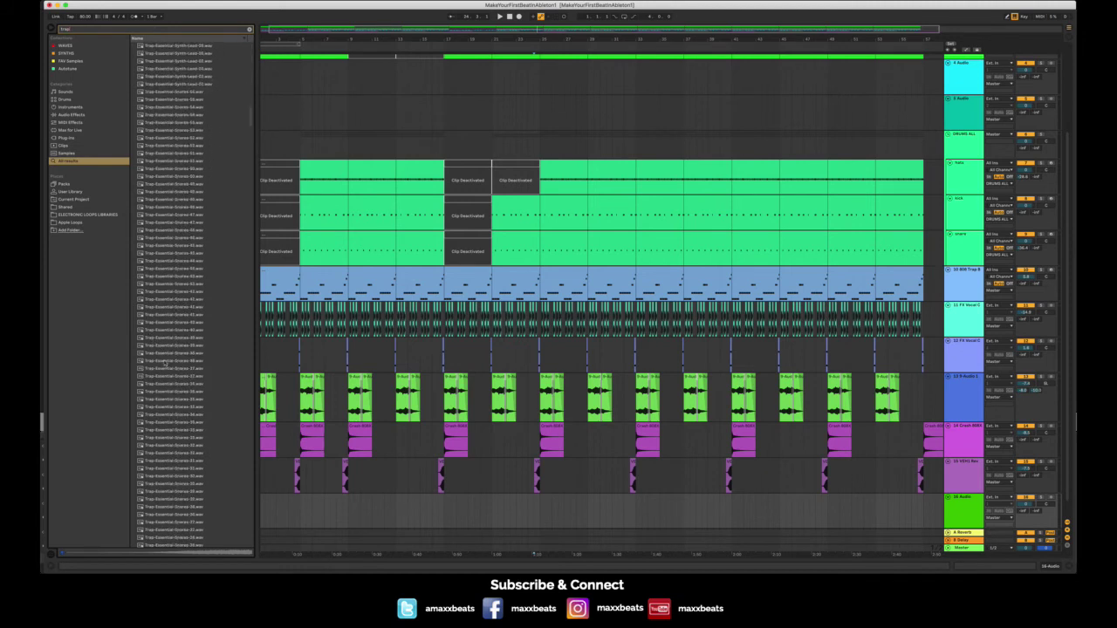
- Audition the Trap-Essential-Snares samples in the browser one after another to choose an additional snare
left_click(179, 230)
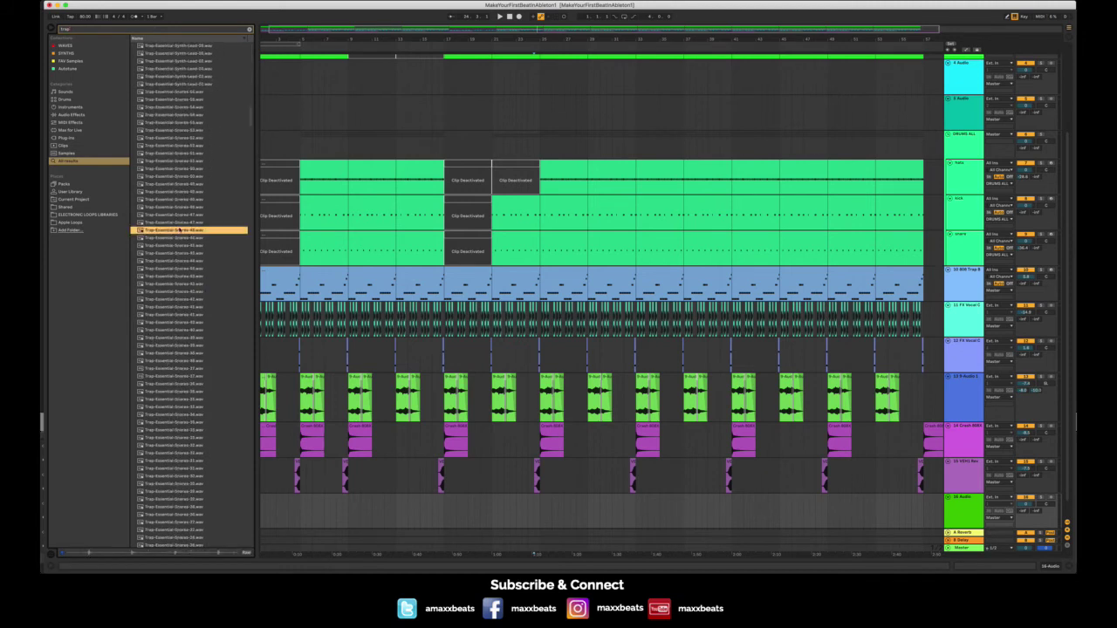
left_click(187, 175)
left_click(168, 352)
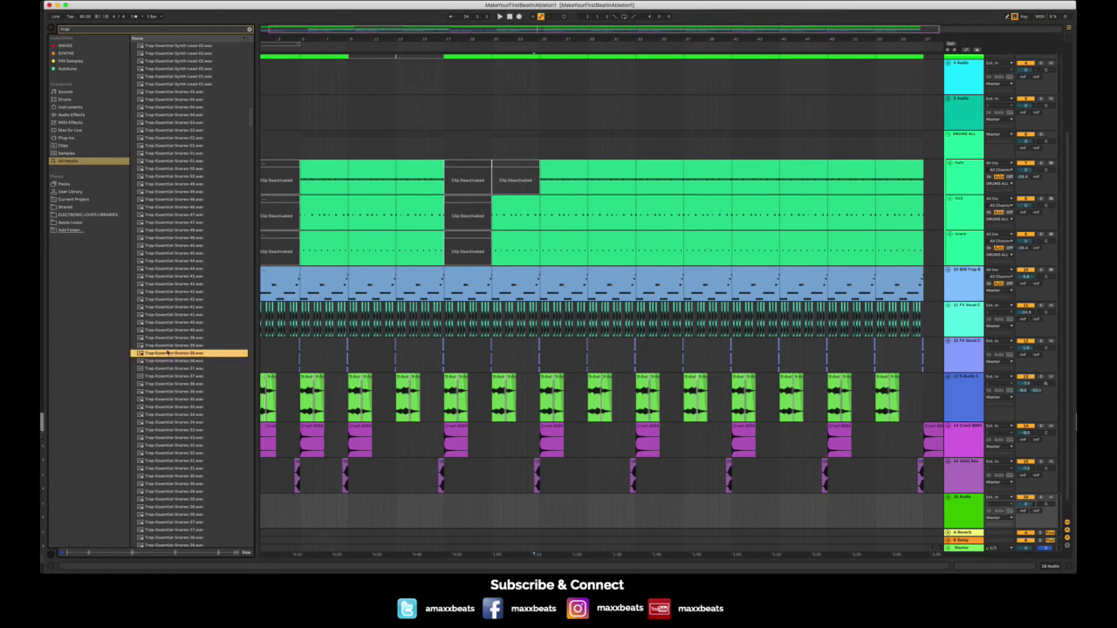
left_click(173, 400)
scroll(173, 403, "down", 3)
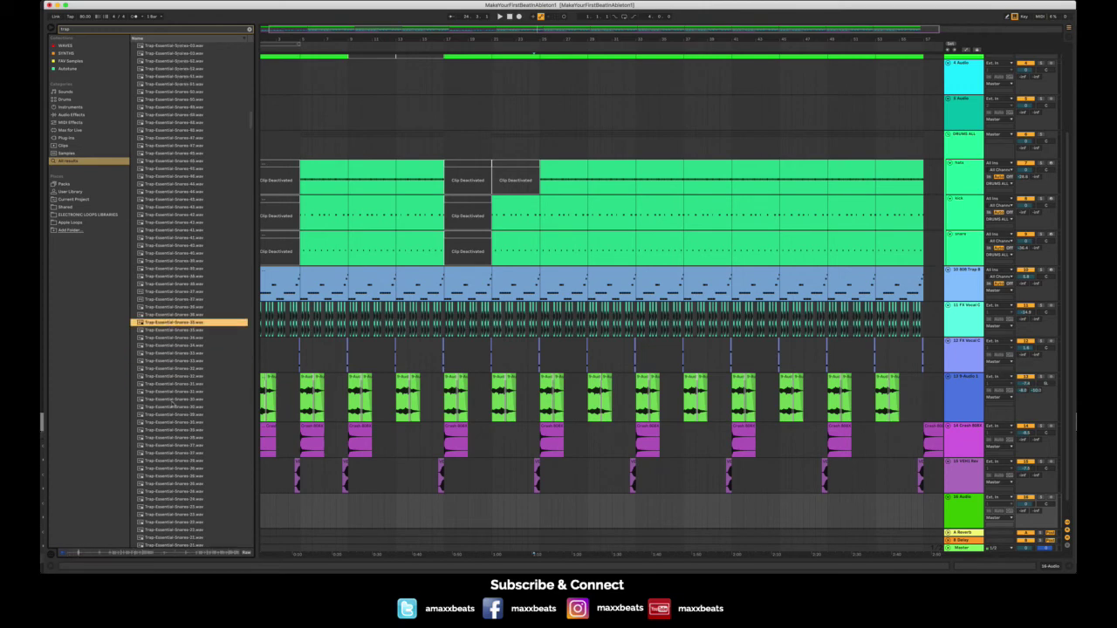
left_click_drag(419, 233, 420, 233)
scroll(420, 234, "right", 5)
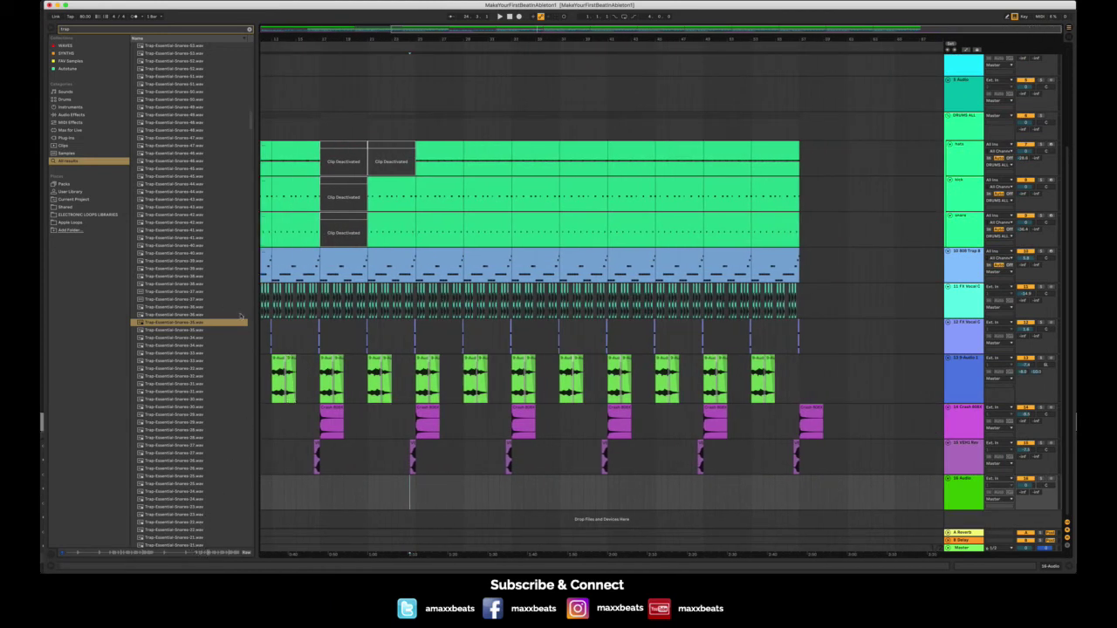
left_click(171, 338)
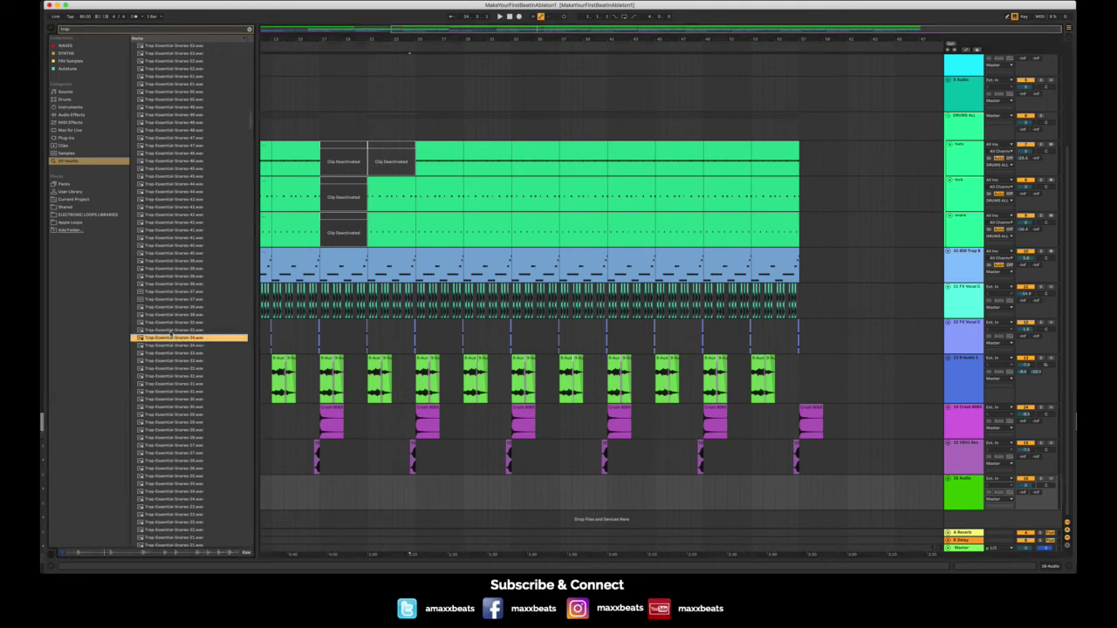
left_click(171, 330)
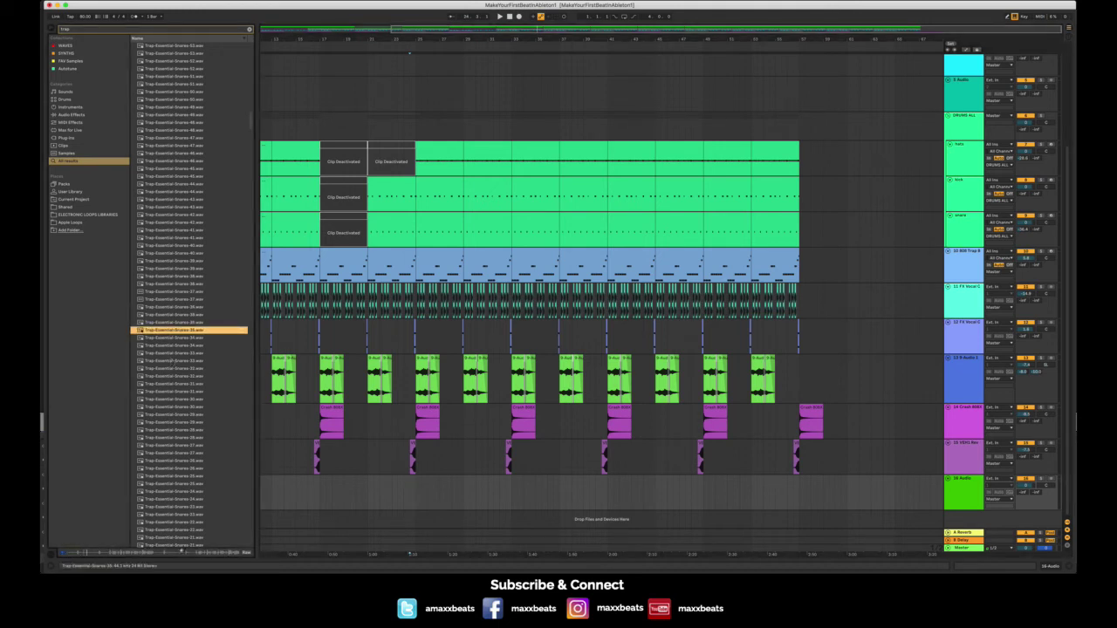
left_click(160, 361)
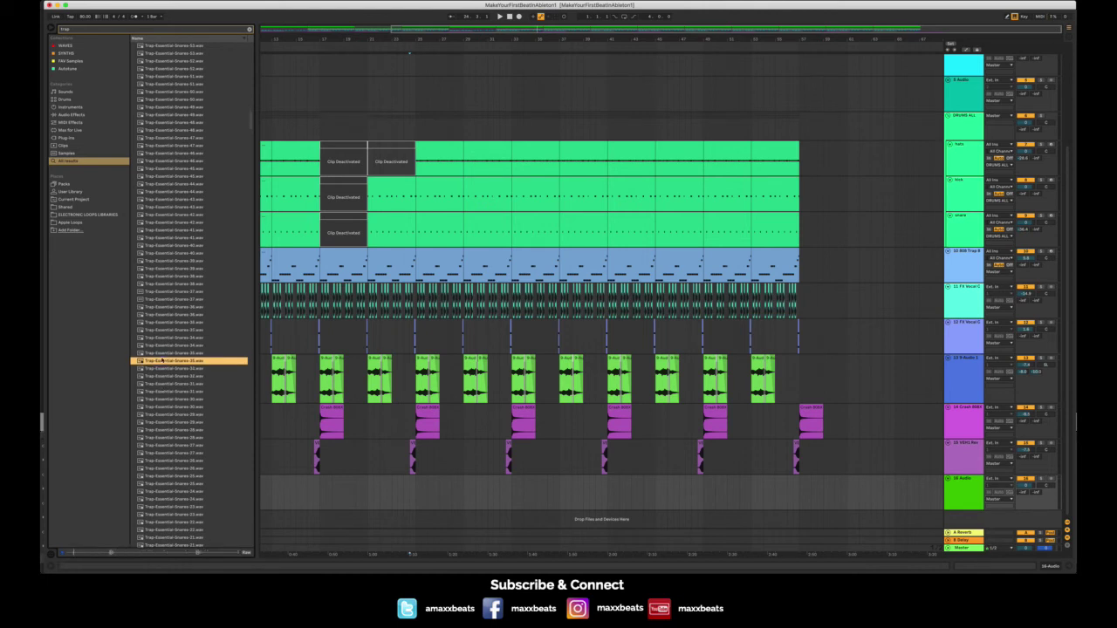
left_click(168, 392)
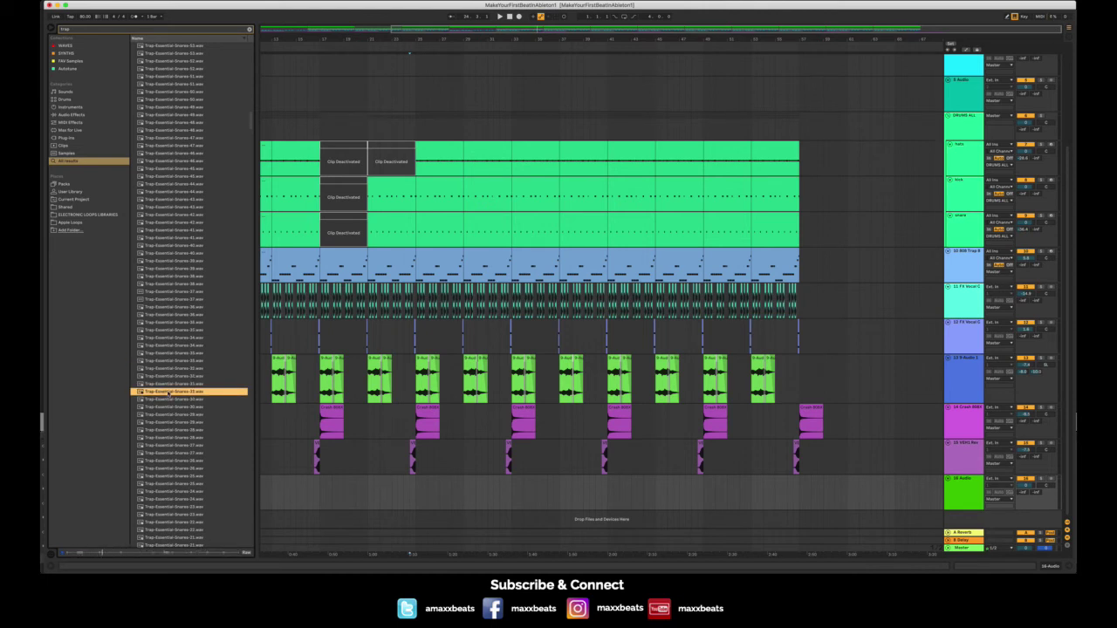
key("Down")
key("Down")
key("Down")
key("Down")
key("Down")
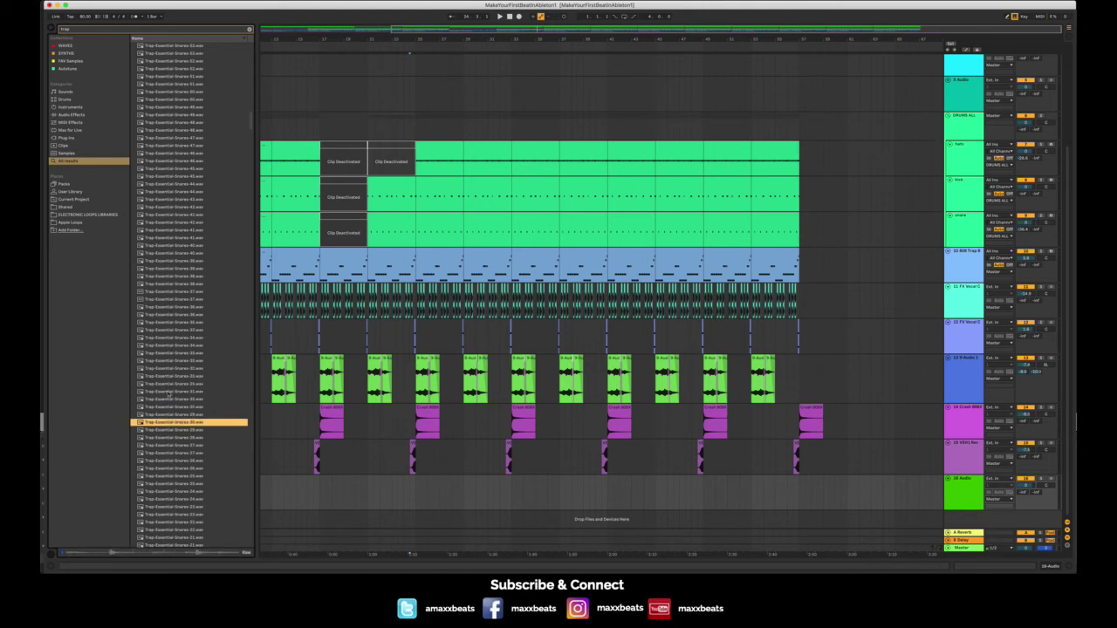
key("Down")
key("Down")
key("Down")
key("Down")
key("Down")
key("Down")
key("Down")
key("Down")
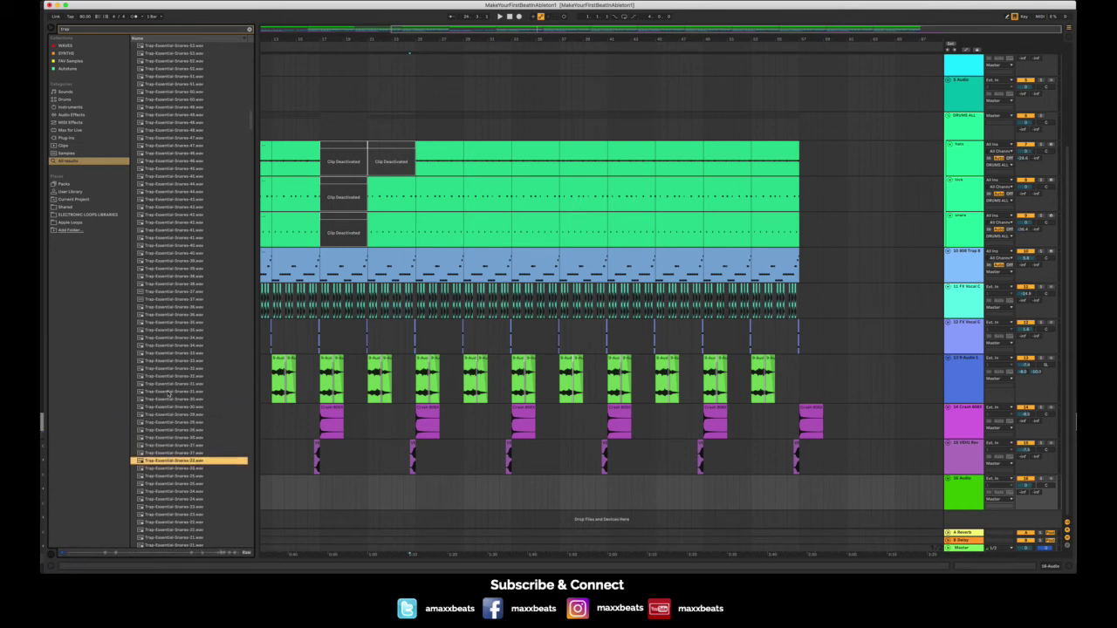
key("Down")
key("Down")
key("Down")
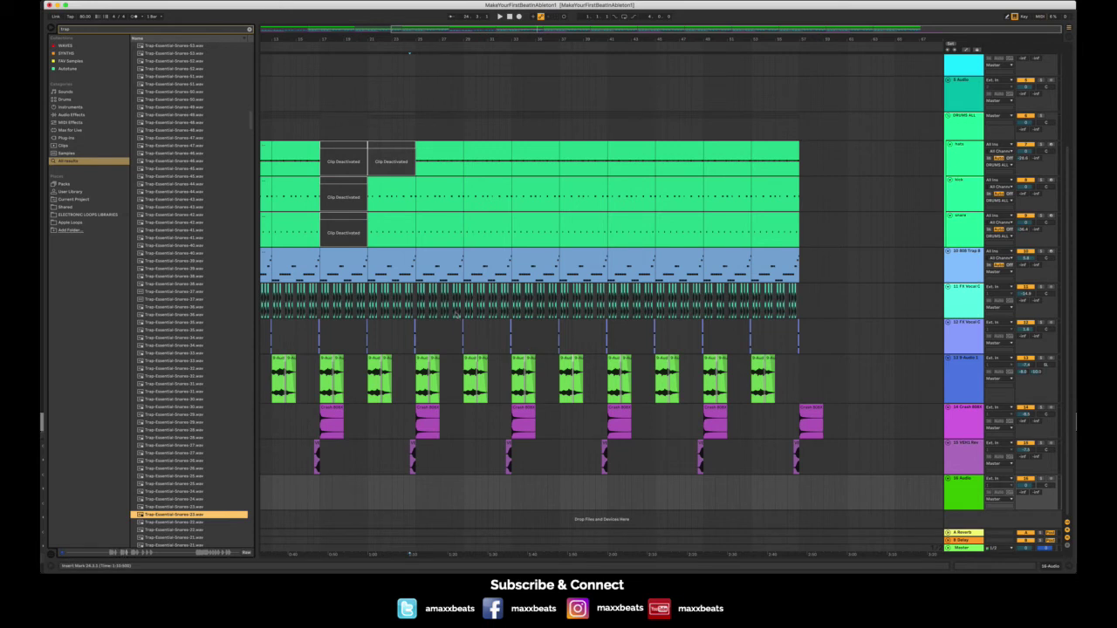
- Play from around bar 22 and place the Trap-Essential-Snares-23 sample at bar 24 on the new audio track
left_click(385, 122)
key("space")
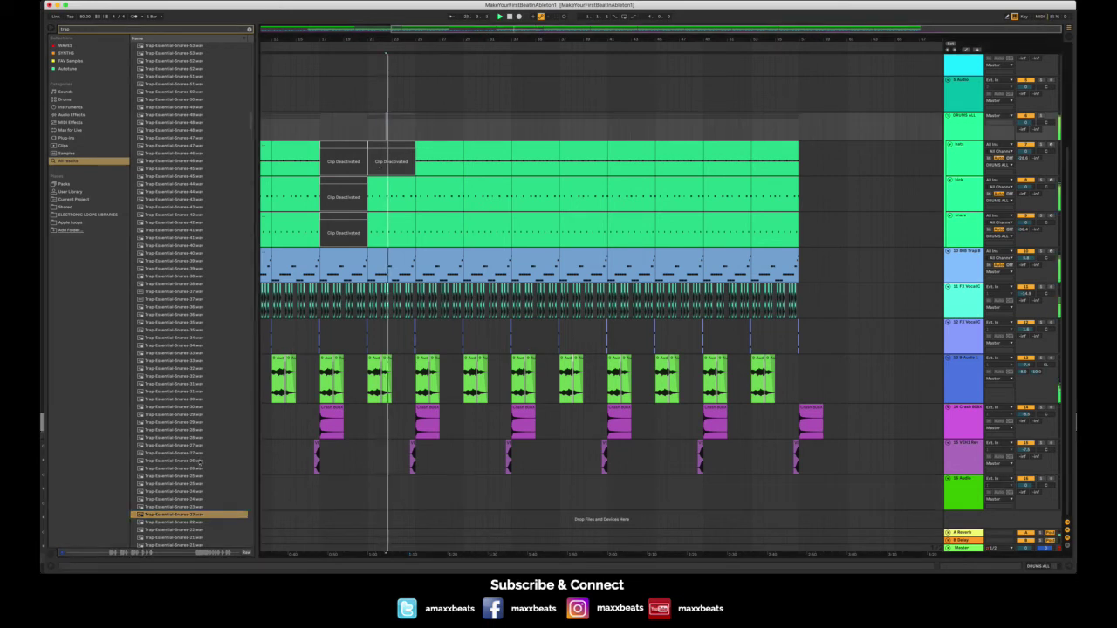
left_click_drag(162, 516, 405, 504)
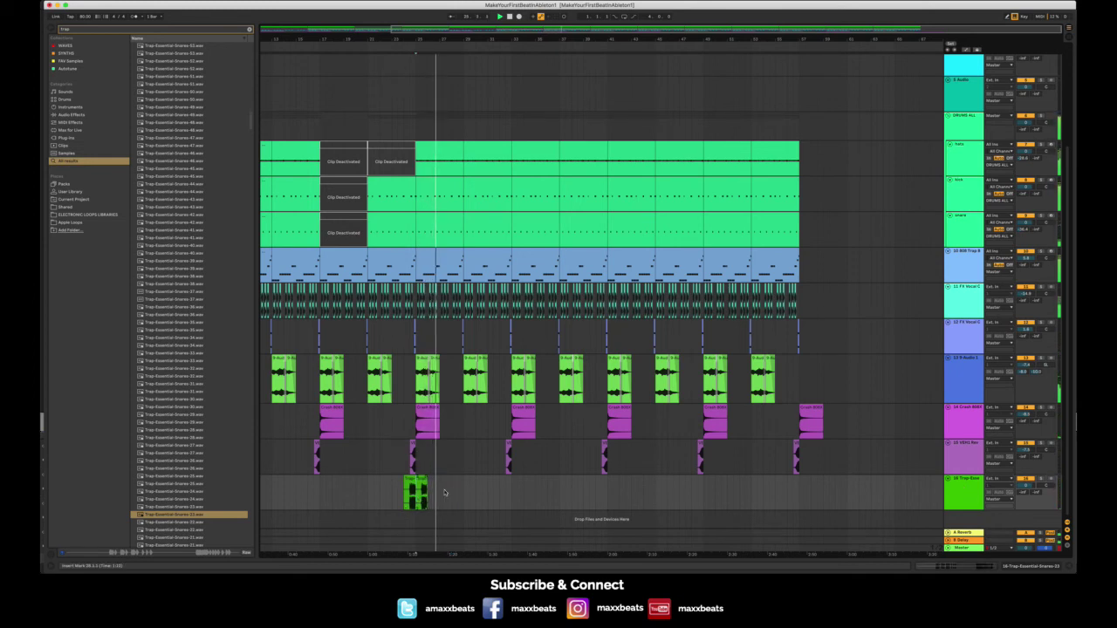
- Shorten the snare clip to one bar, copy it to bar 32, lower its track's volume and stop playback
left_click_drag(423, 489, 504, 492)
left_click_drag(1025, 485, 1024, 473)
scroll(697, 481, "left", 1)
scroll(698, 481, "right", 1)
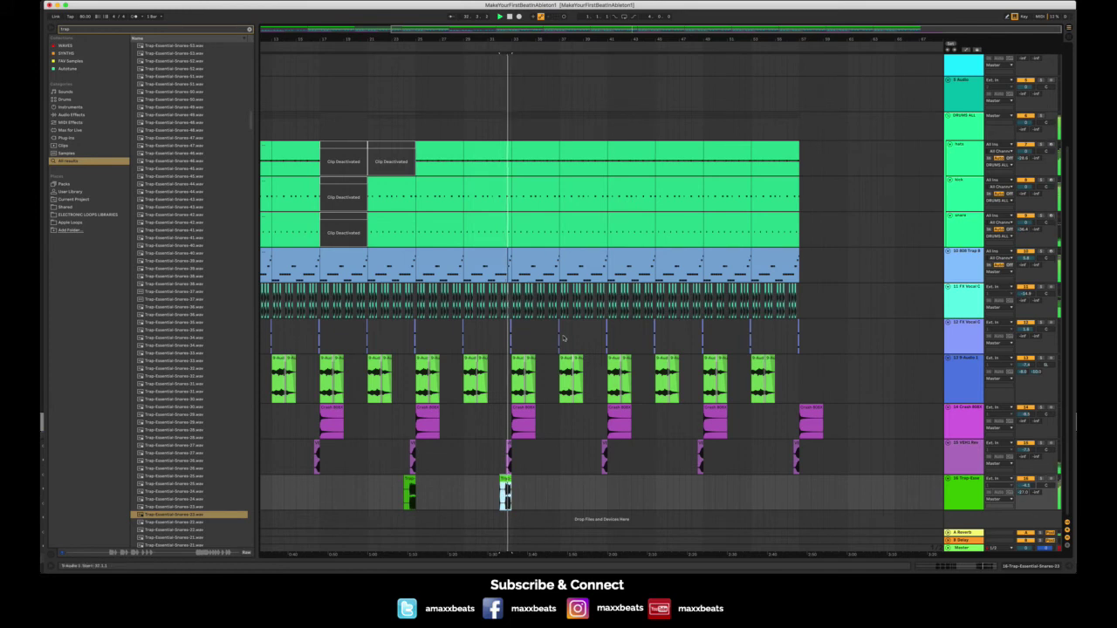
key("space")
- Fold the hats, kick and snare tracks, and collapse every other track in the arrangement
scroll(555, 475, "up", 2)
scroll(555, 475, "down", 2)
scroll(555, 475, "left", 1)
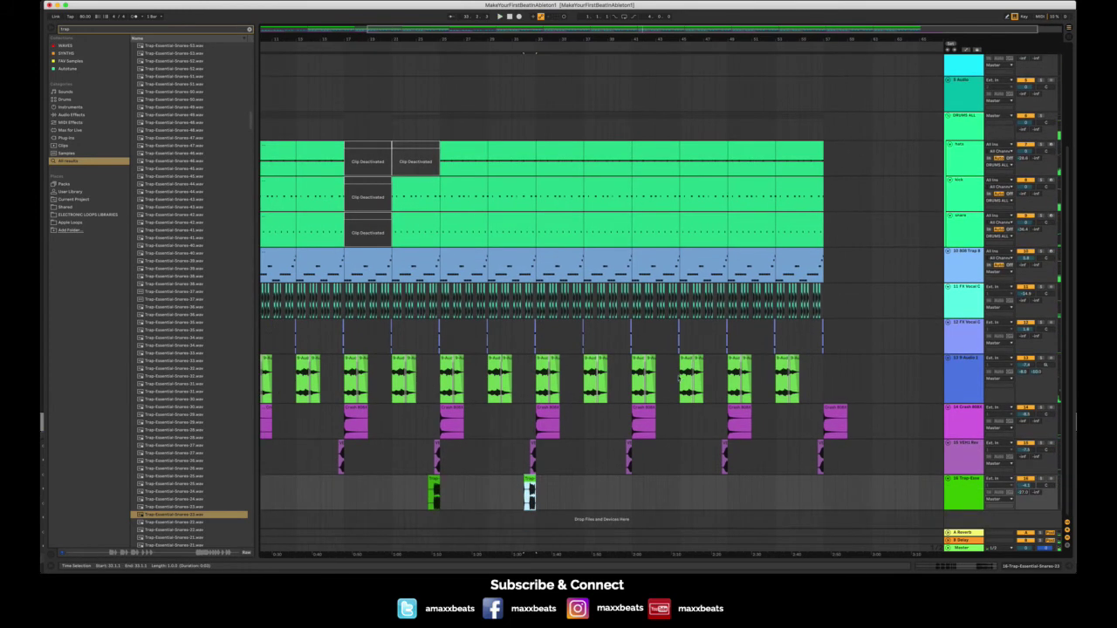
left_click(950, 181)
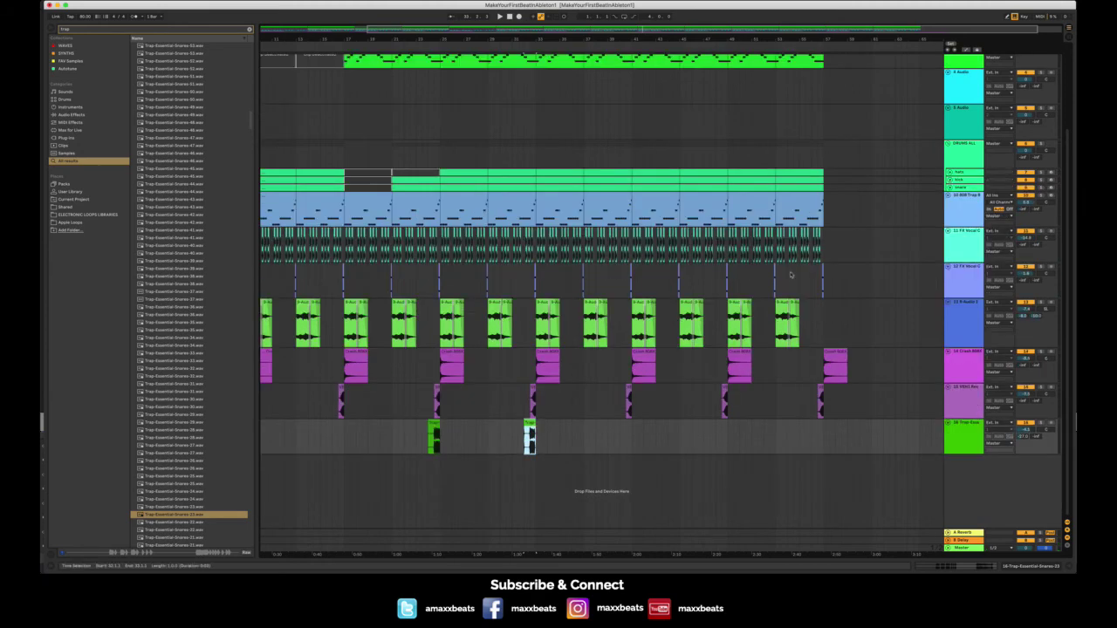
scroll(790, 275, "up", 4)
scroll(790, 275, "right", 1)
scroll(790, 275, "right", 1)
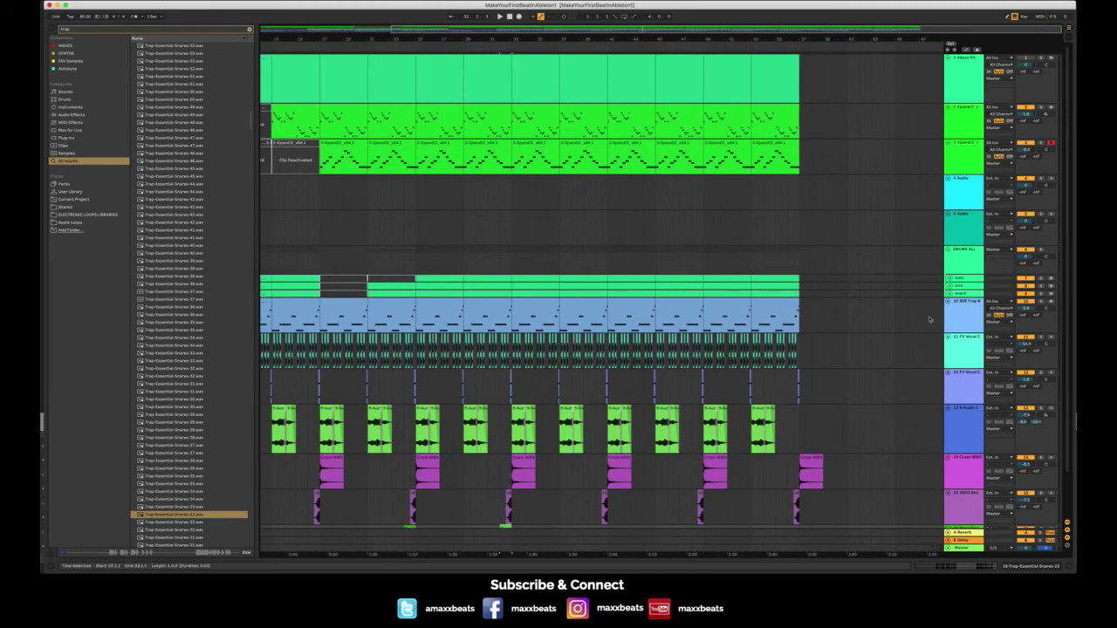
left_click(948, 338, "alt")
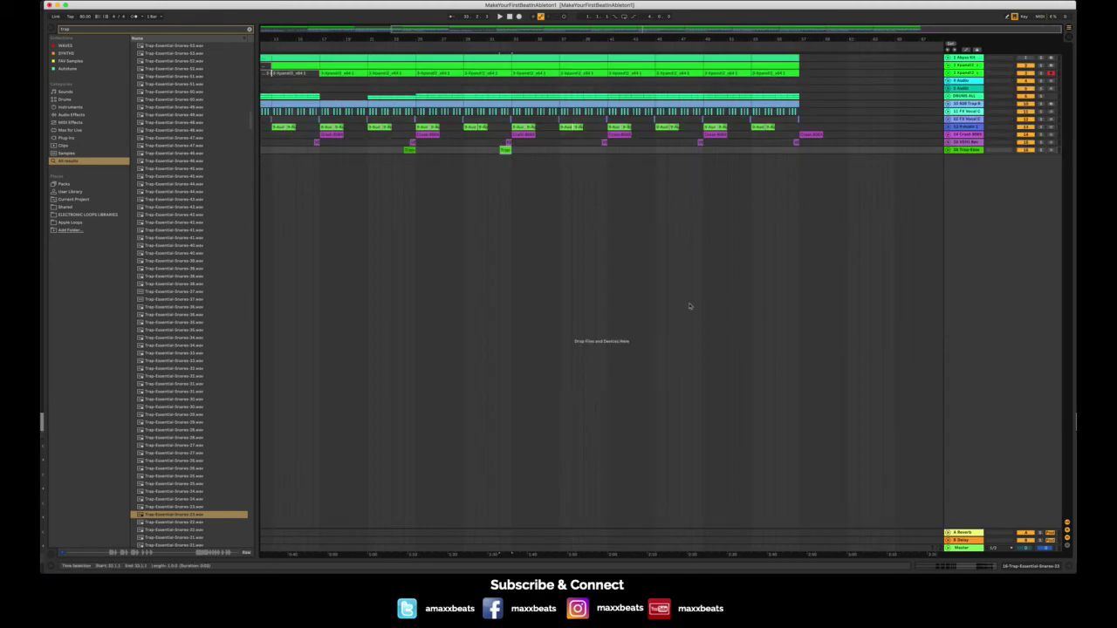
- Delete all clips on every track from bar 33 to the end of the arrangement
left_click(506, 82)
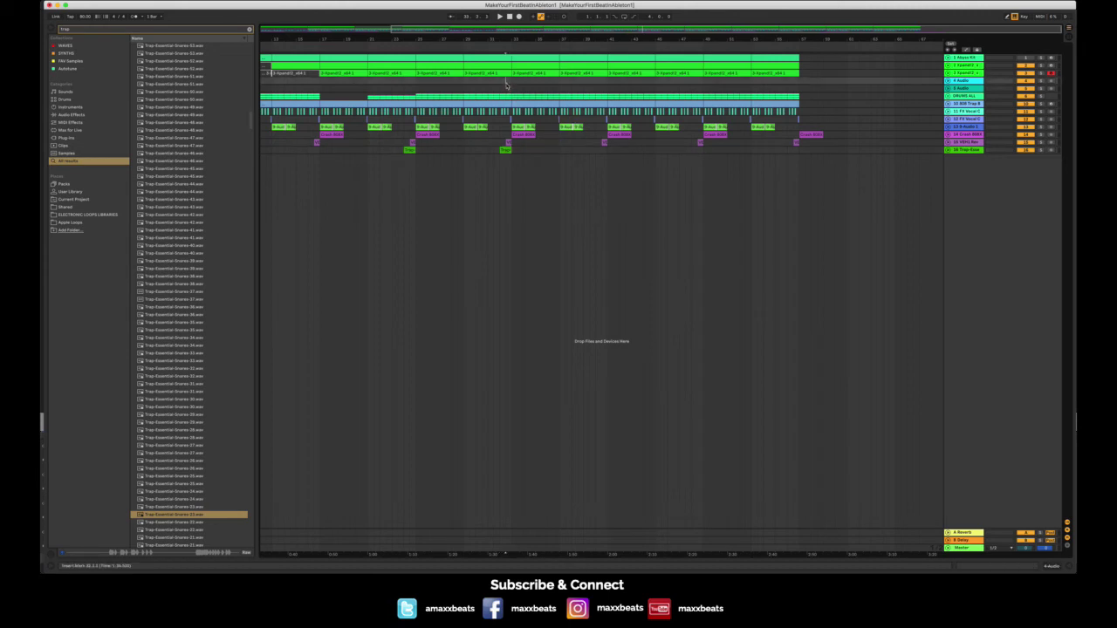
left_click_drag(861, 172, 656, 55)
left_click_drag(611, 23, 513, 7)
key("Delete")
left_click(528, 150)
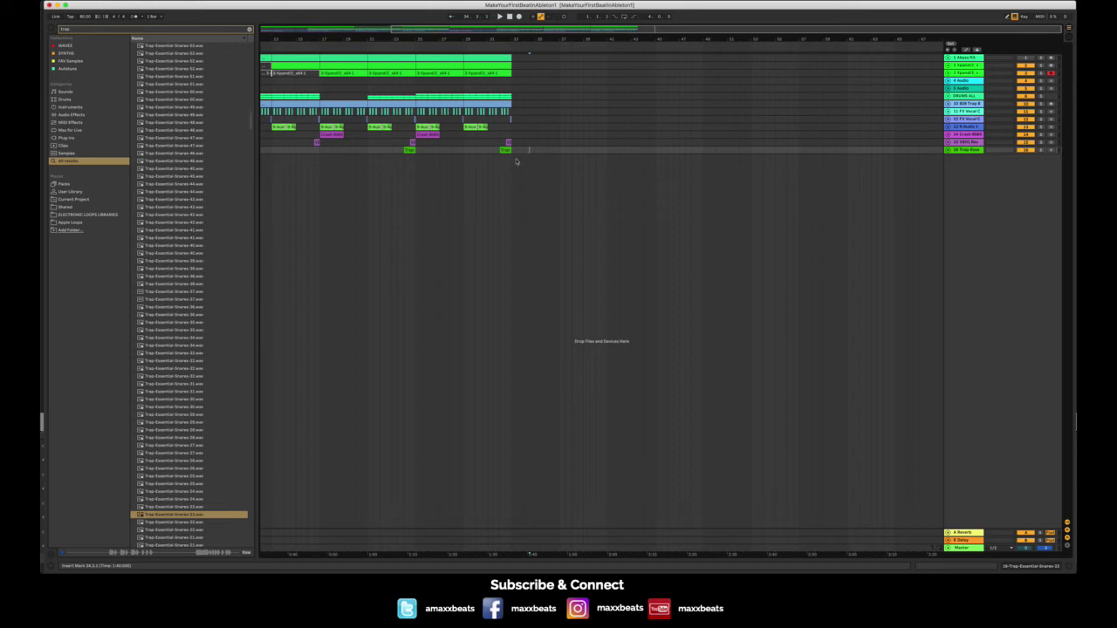
- Listen to the arrangement from bar 13 and again from bar 17
left_click_drag(515, 151, 288, 74)
left_click(274, 81)
key("space")
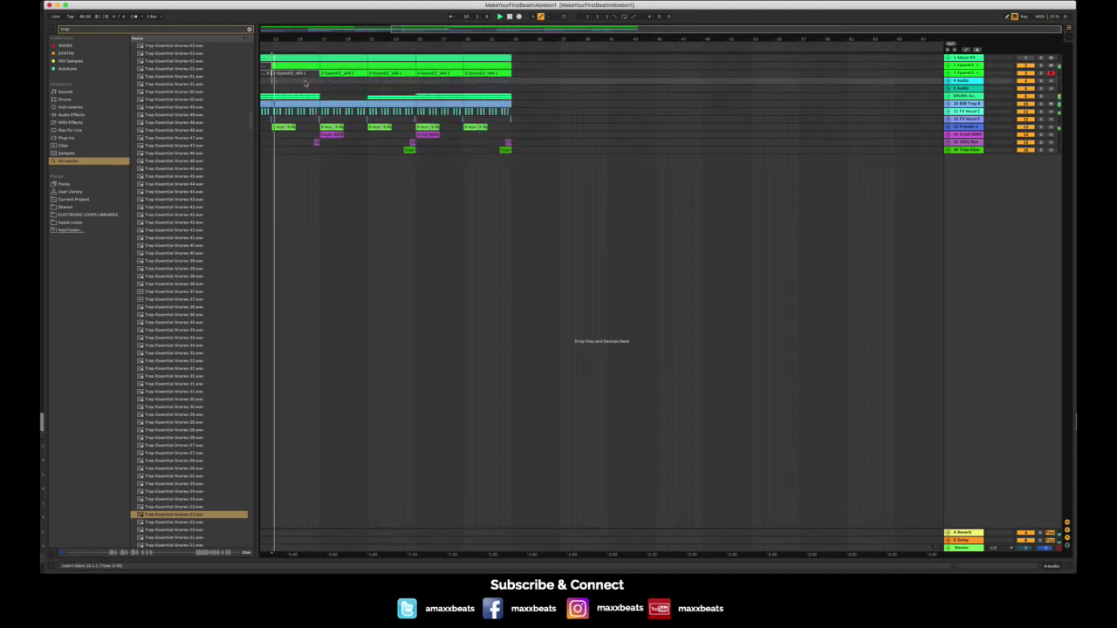
left_click(326, 85)
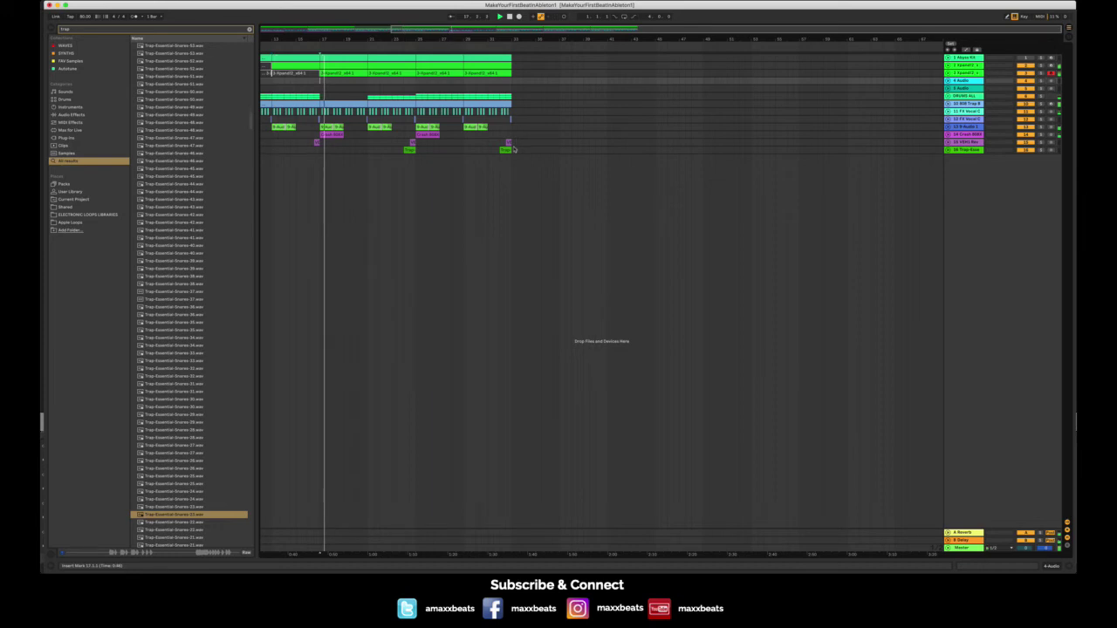
- Duplicate bars 17 to 33 on all tracks directly after bar 33 and stop playback
left_click_drag(515, 151, 321, 36)
key("ctrl+d")
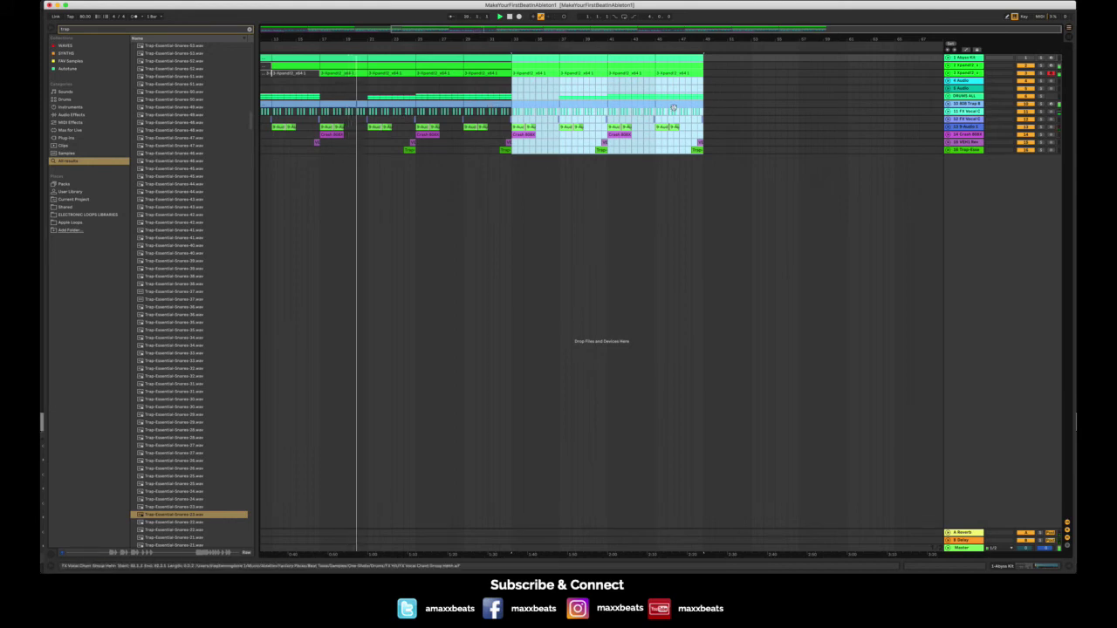
left_click(737, 142)
key("space")
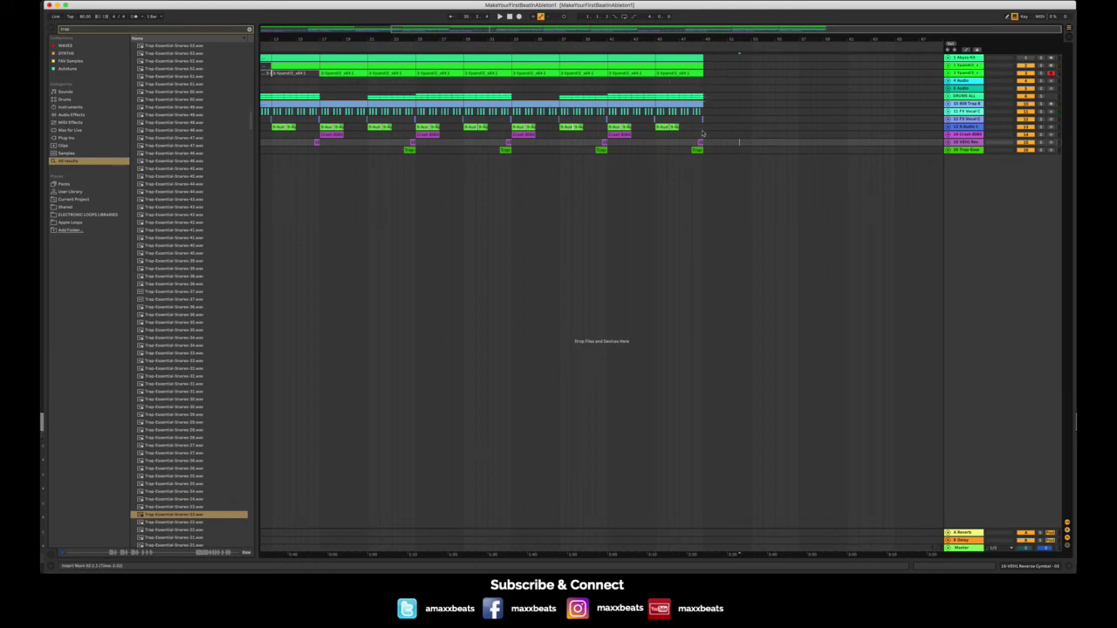
- Duplicate bars 41 to 49 on all tracks so the copy follows at bar 49
left_click_drag(703, 151, 607, 45)
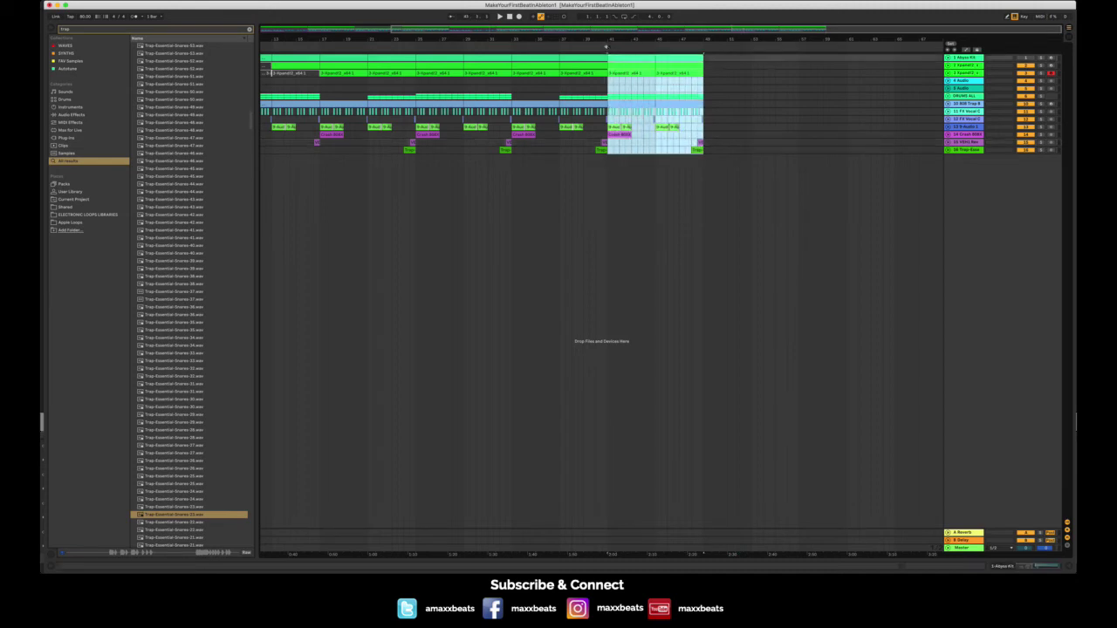
key("super+d")
key("space")
left_click(854, 104)
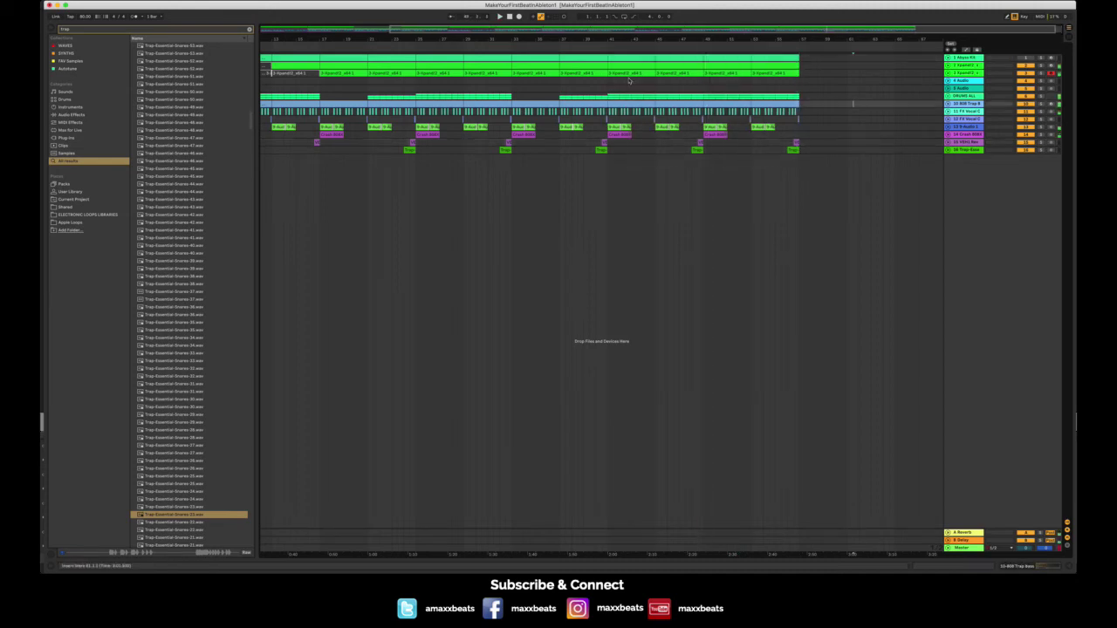
- Listen to the arrangement from bar 41 and check the transition into the section at bar 49
left_click(605, 83)
key("space")
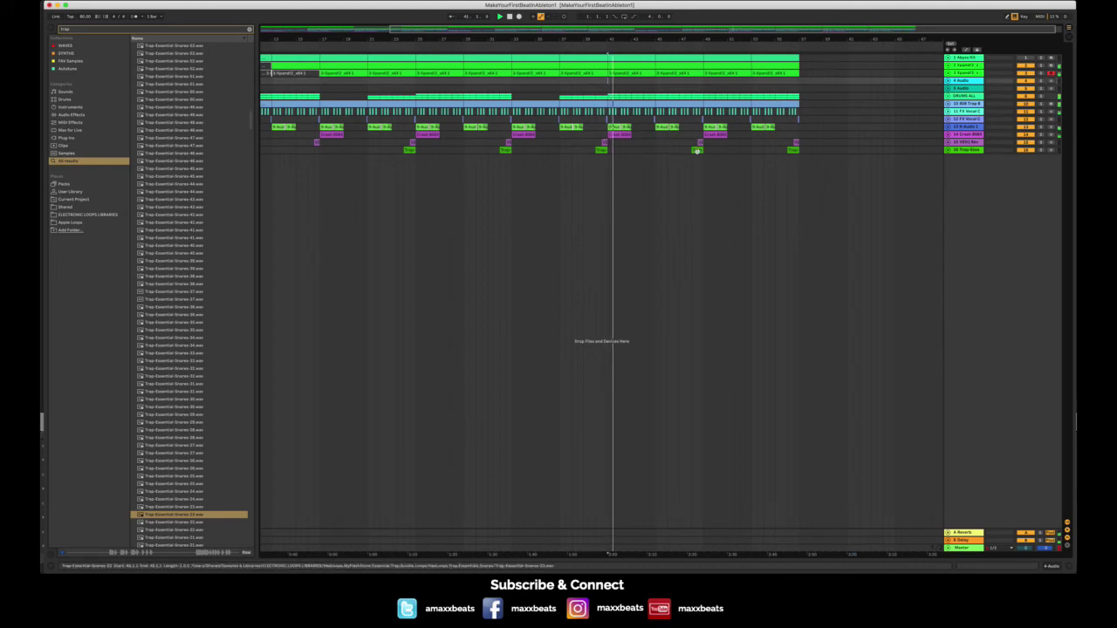
left_click(698, 82)
key("space")
key("space")
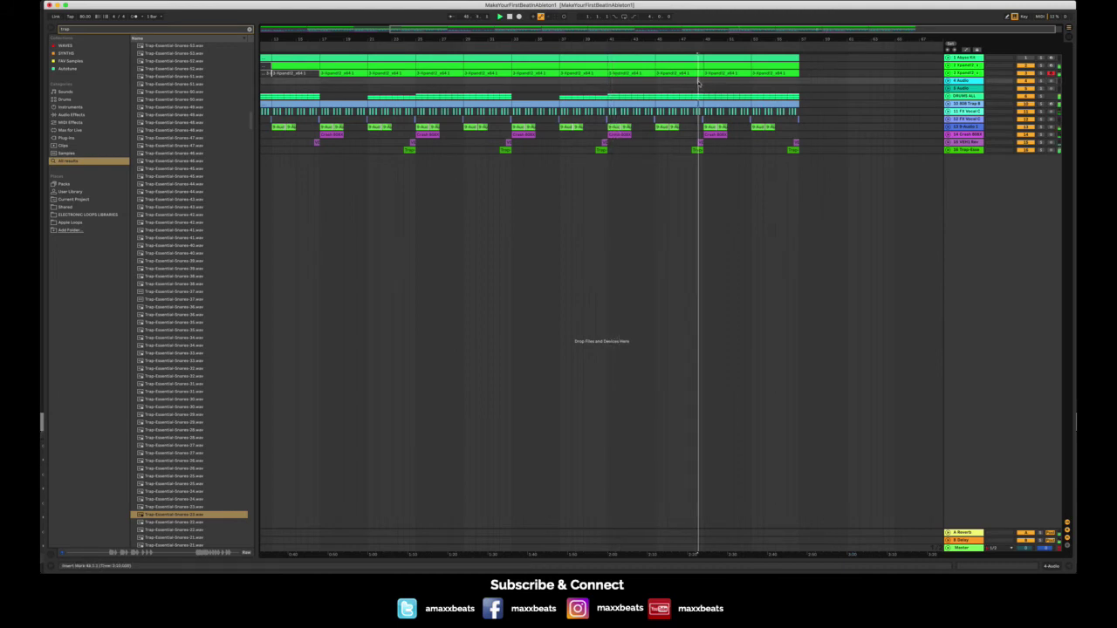
scroll(724, 87, "right", 1)
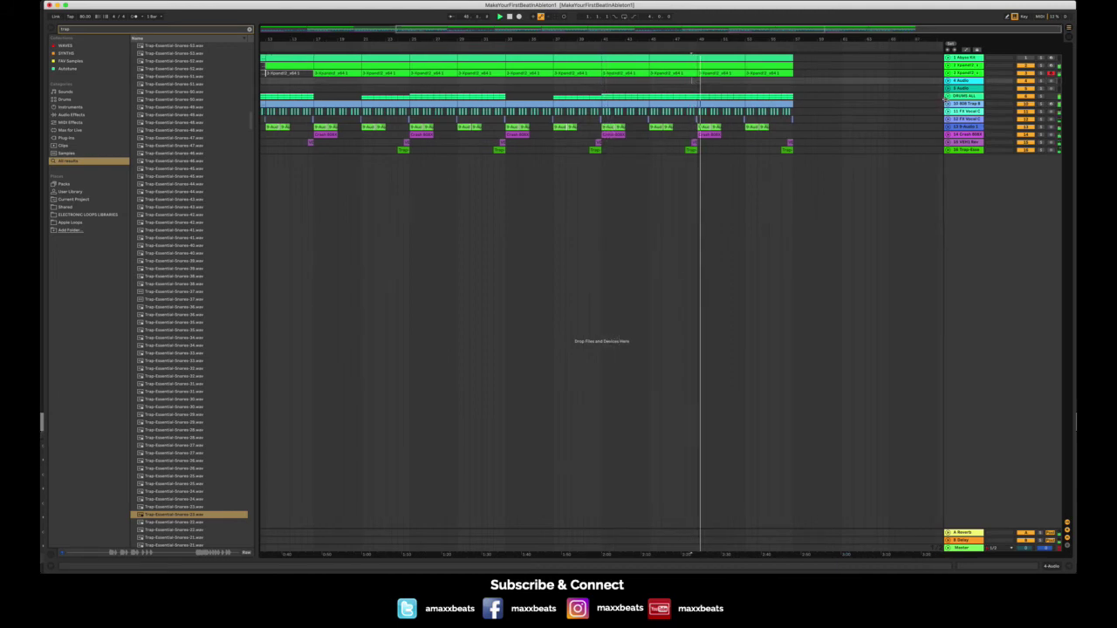
- Unfold the 808 track, deactivate the drum group's clips from bar 49 to bar 53 and stop playback
left_click(949, 104)
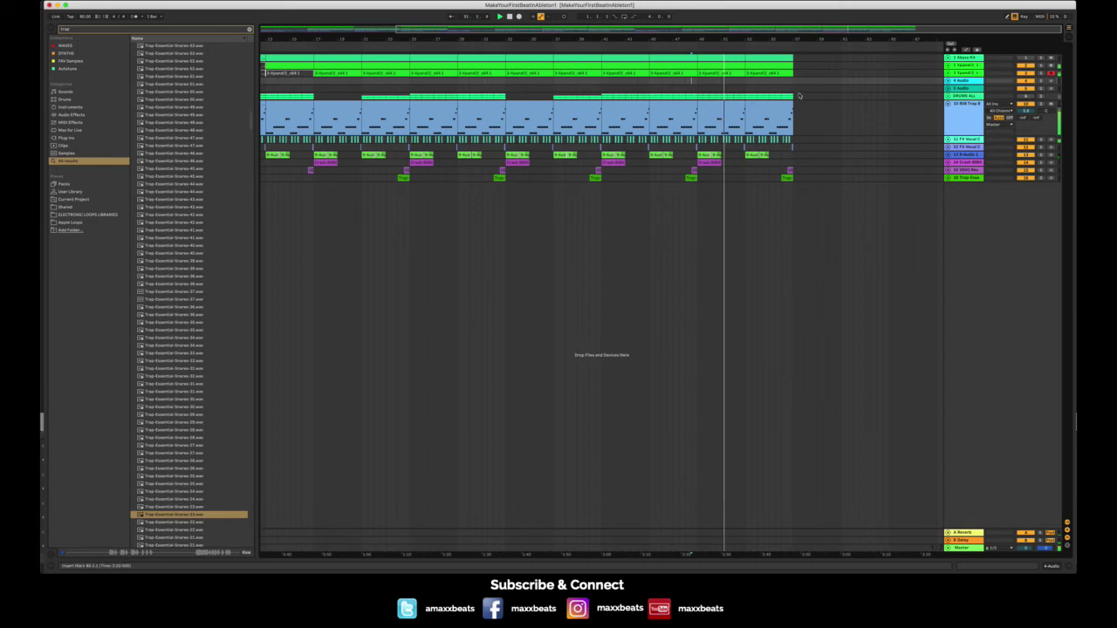
left_click_drag(745, 100, 702, 101)
key("space")
left_click(847, 130)
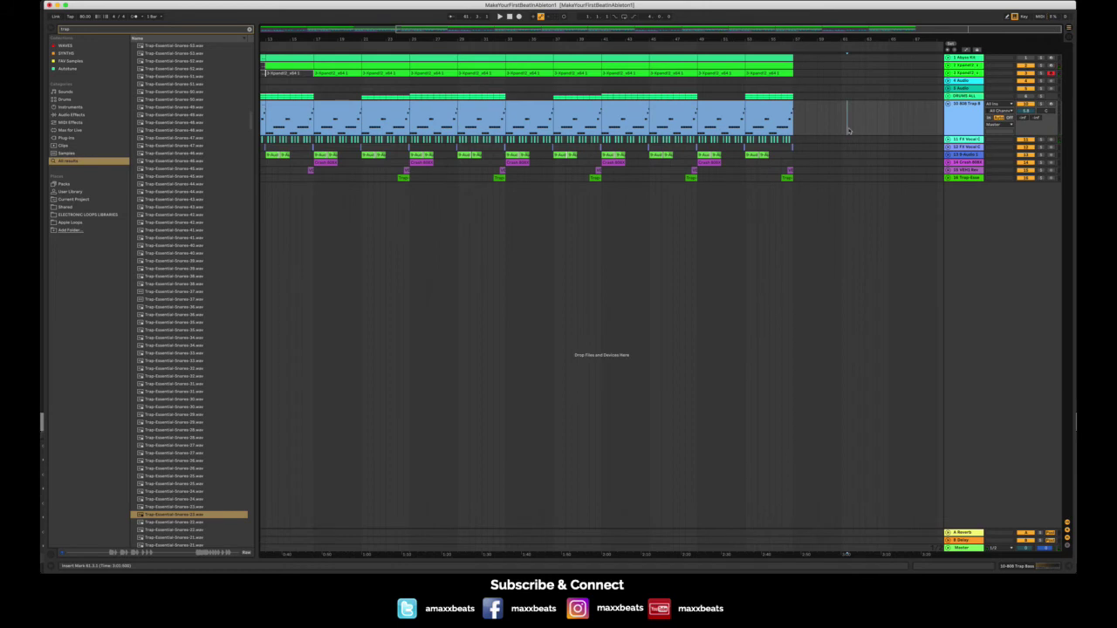
- Add an Auto Filter audio effect to the Master track's device chain
left_click(962, 548)
double_click(962, 548)
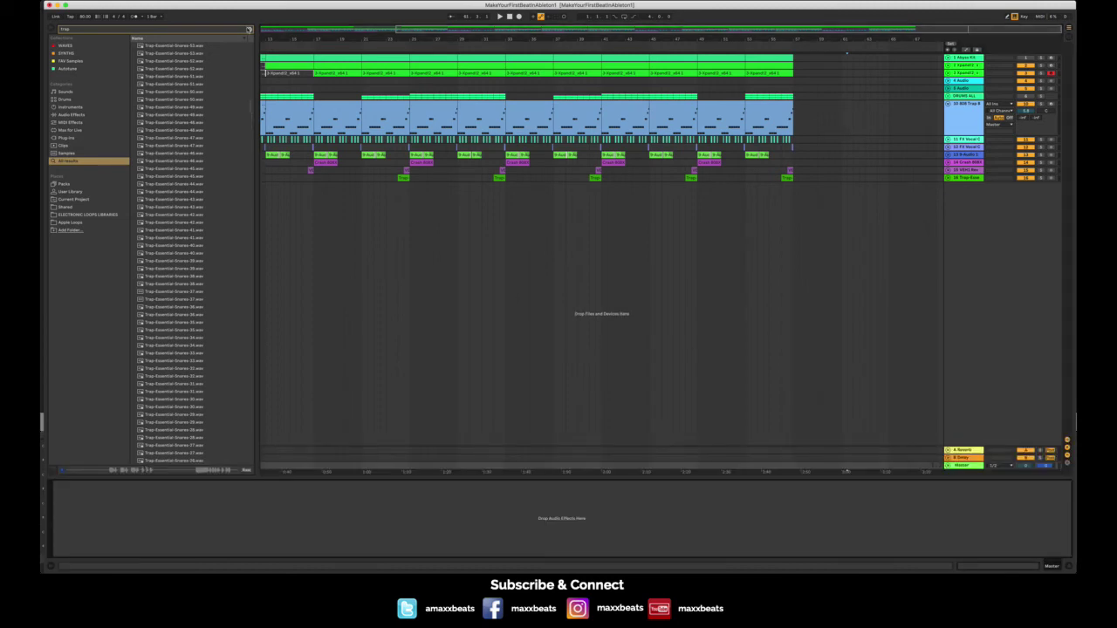
left_click(248, 29)
left_click(74, 114)
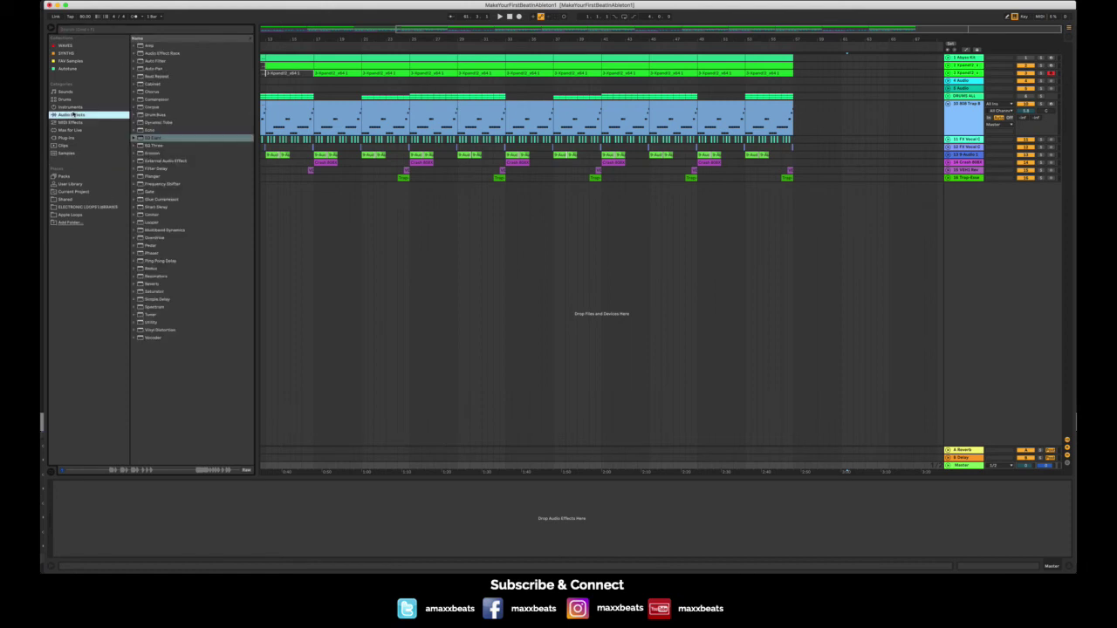
left_click(135, 61)
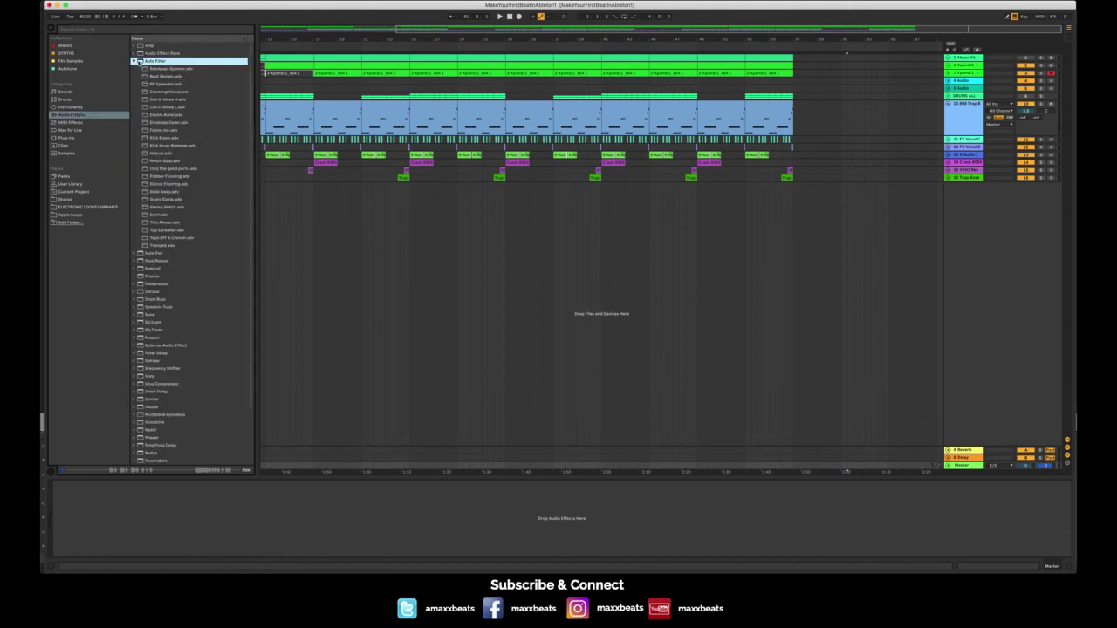
left_click(133, 61)
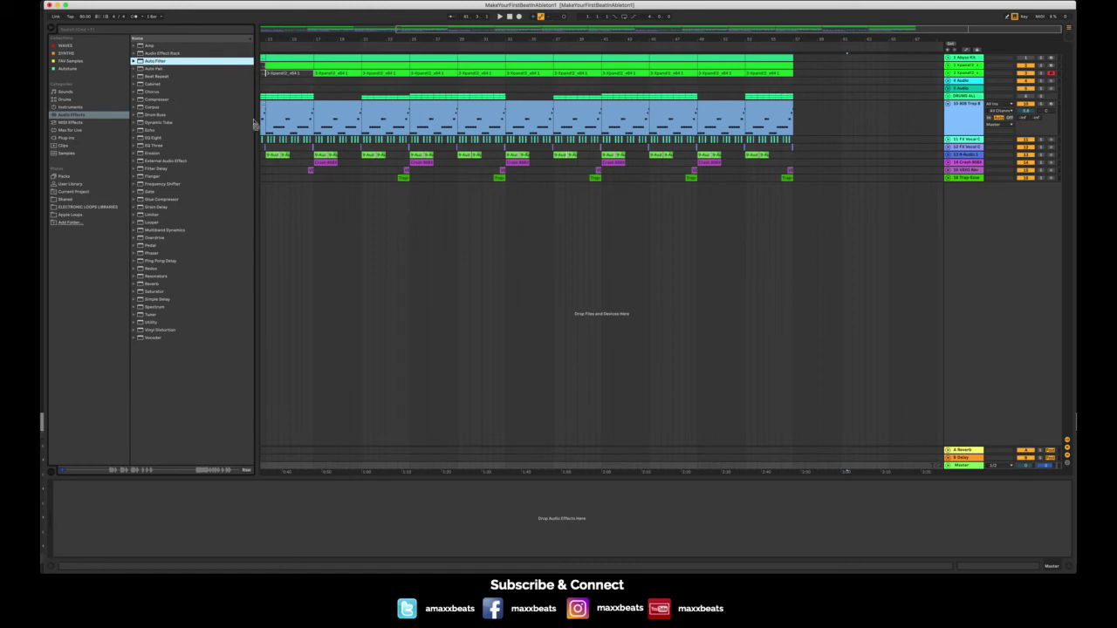
left_click(317, 503)
left_click_drag(321, 515, 319, 511)
key("space")
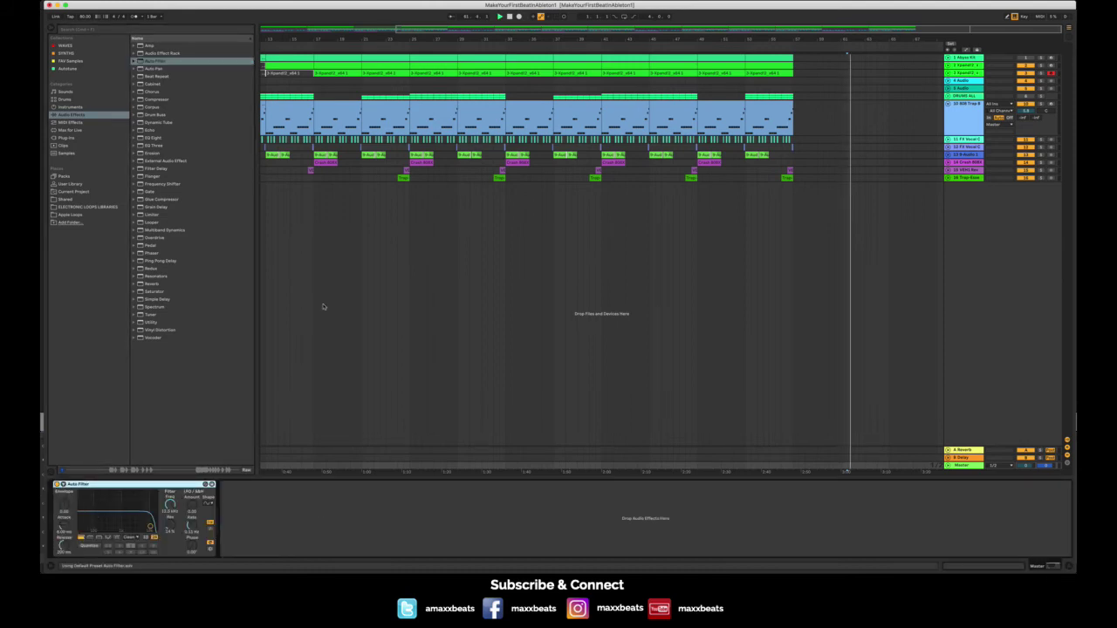
- Play the song from the beginning and raise the resonance of the master's Auto Filter
left_click(331, 276)
scroll(301, 274, "left", 5)
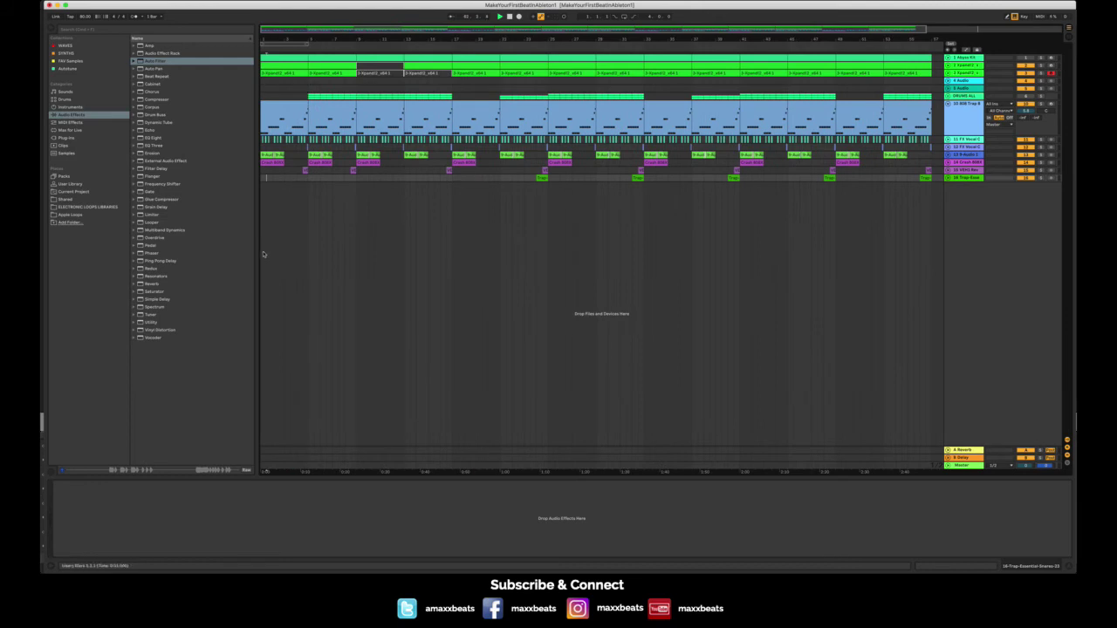
key("space")
key("space")
key("space")
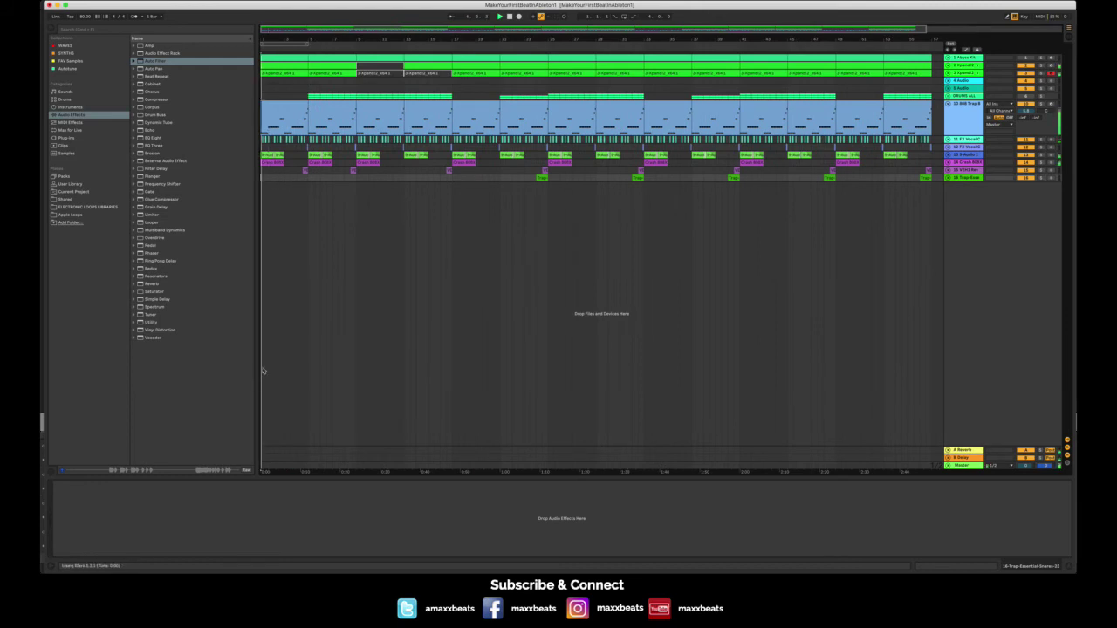
left_click(979, 466)
double_click(979, 467)
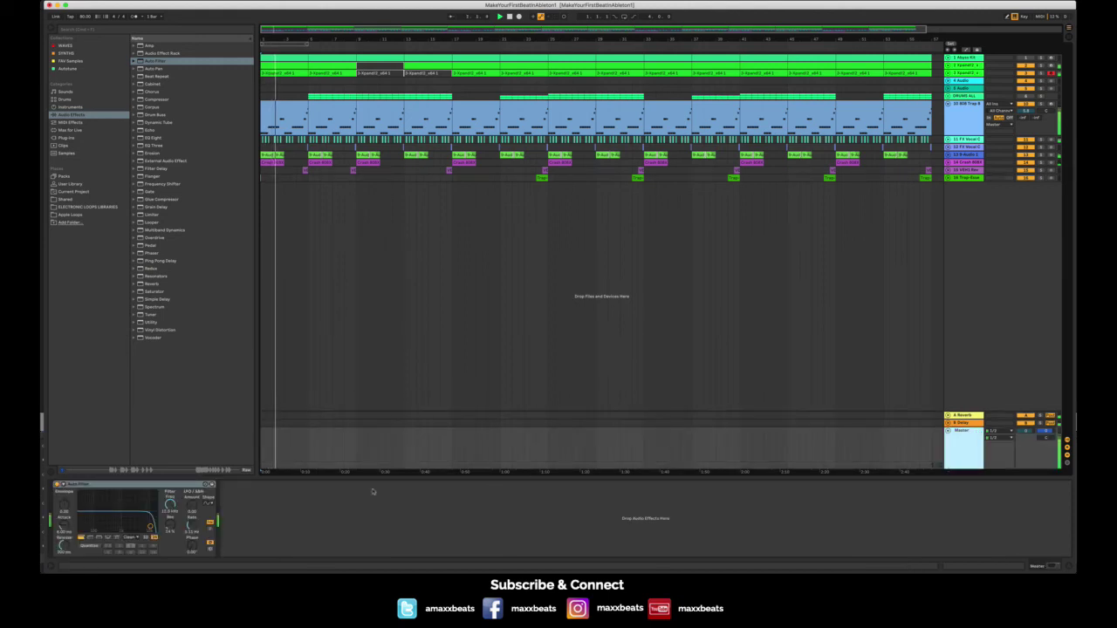
mouse_move(154, 526)
left_mouse_down()
mouse_move(107, 523)
mouse_move(155, 521)
left_mouse_up()
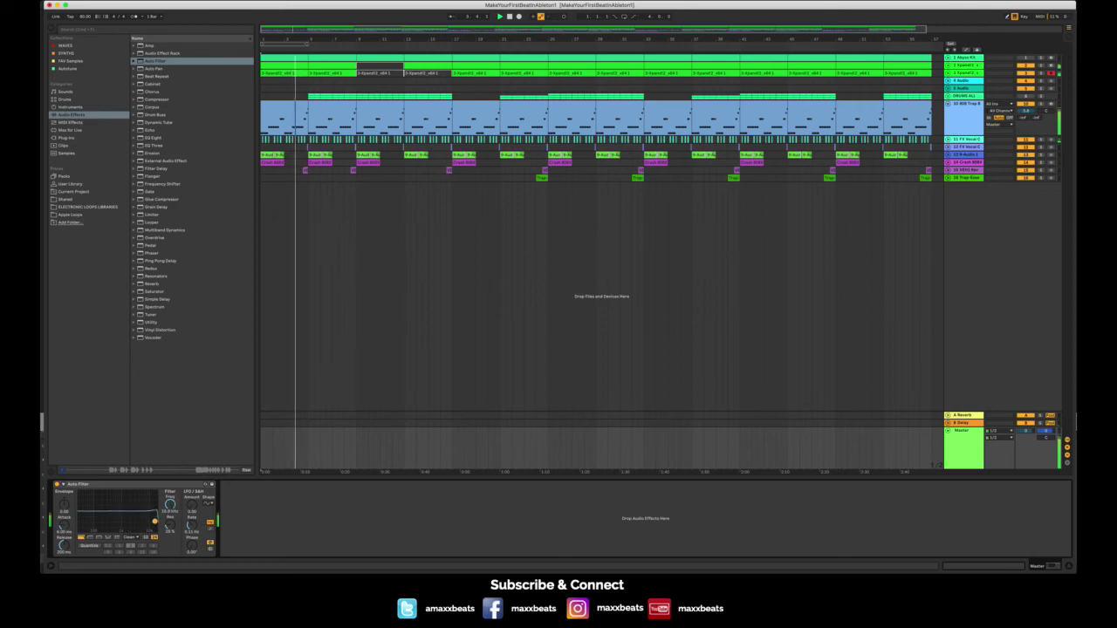
- Show the automation lanes, enlarge the Master track and display the Auto Filter's Frequency parameter
left_click(965, 50)
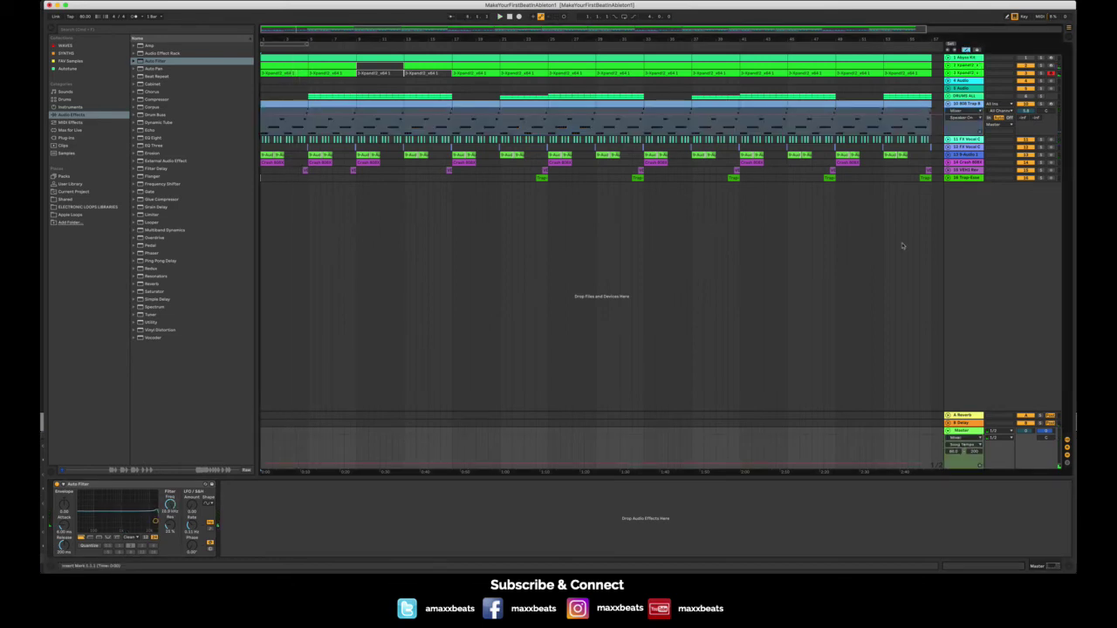
left_click_drag(967, 427, 967, 357)
left_click(969, 370)
left_click(970, 376)
left_click(970, 376)
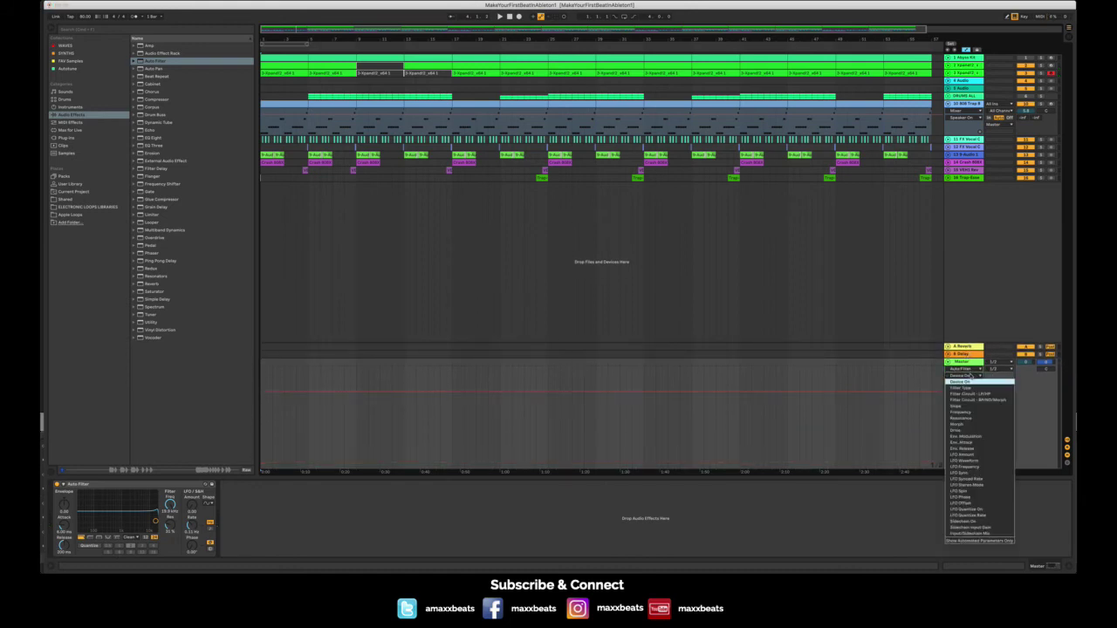
left_click(964, 413)
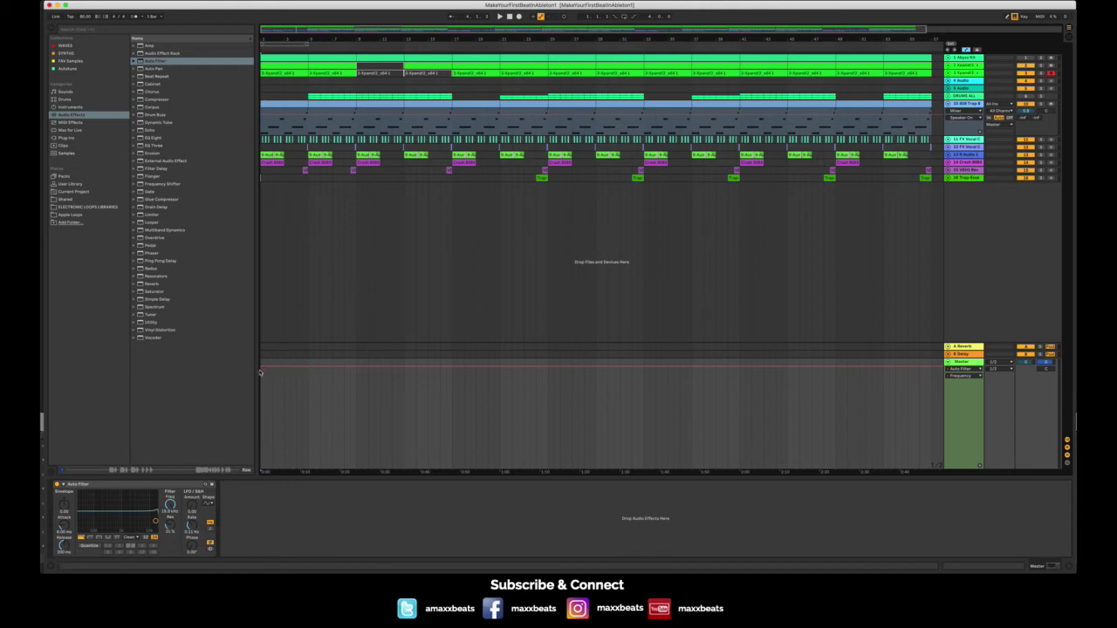
- Automate the master filter frequency to rise from a low value at bar 1 through a breakpoint near bar 4 to full at bar 5
left_click_drag(260, 371, 261, 417)
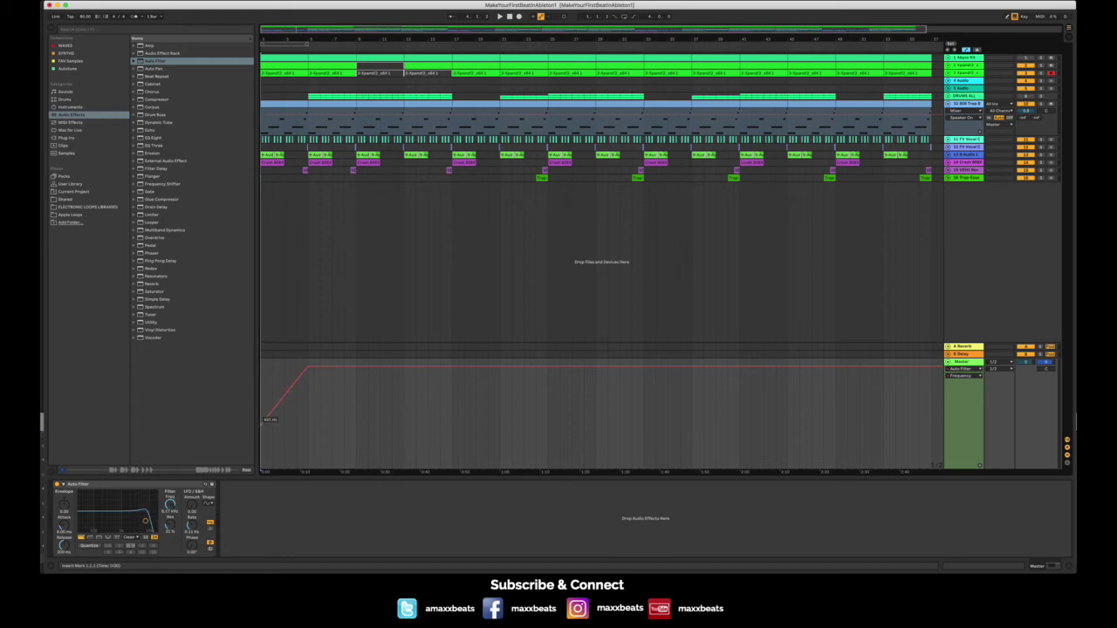
key("space")
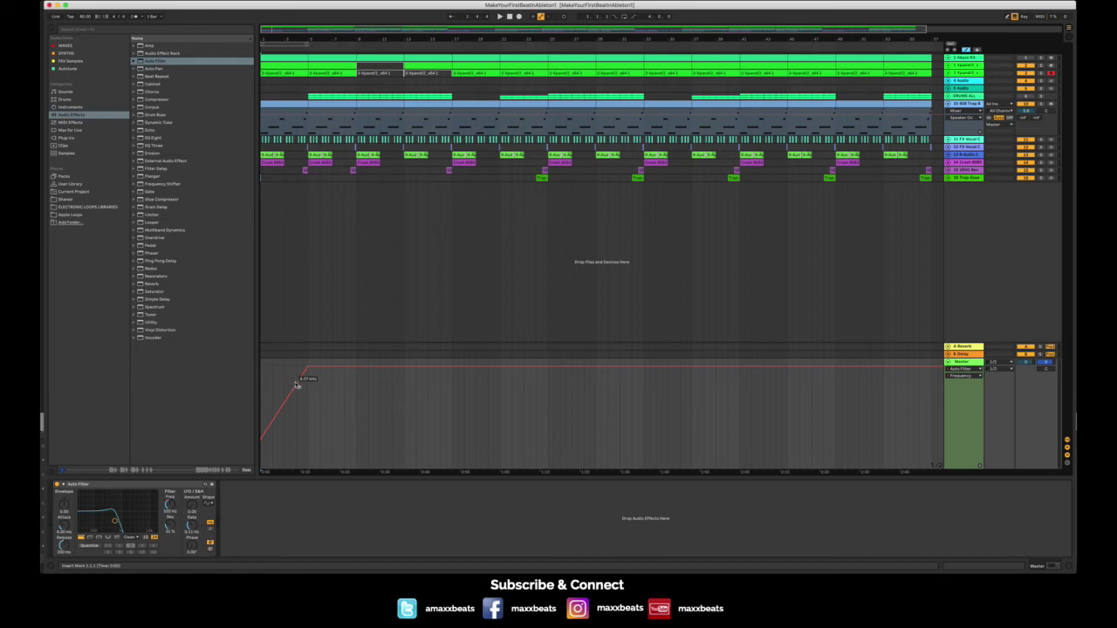
left_click(295, 390)
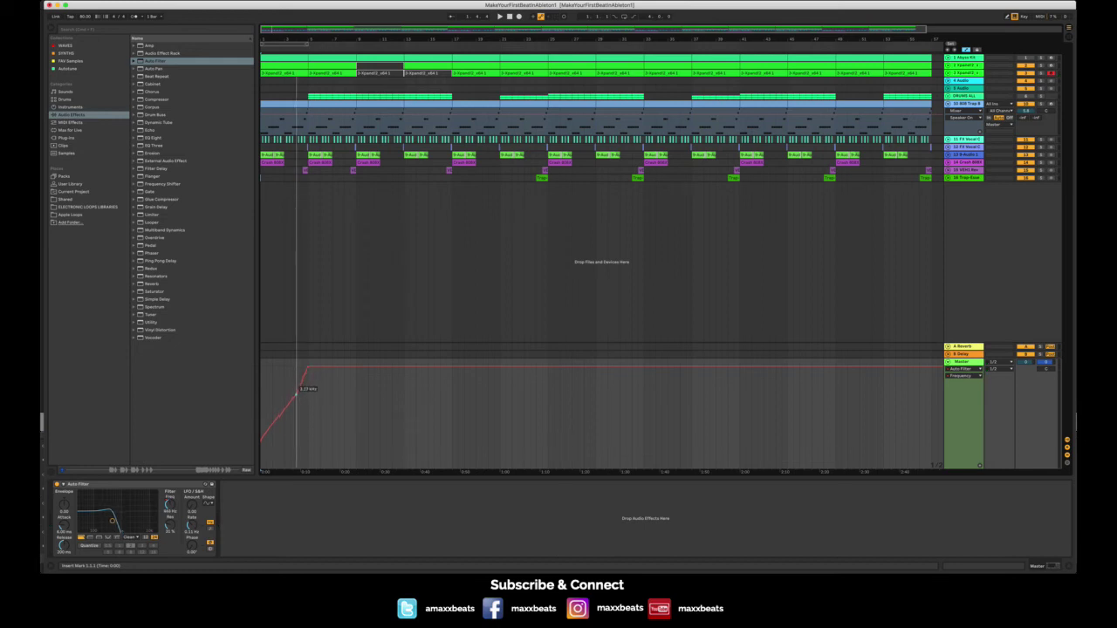
key("space")
left_click_drag(261, 441, 261, 429)
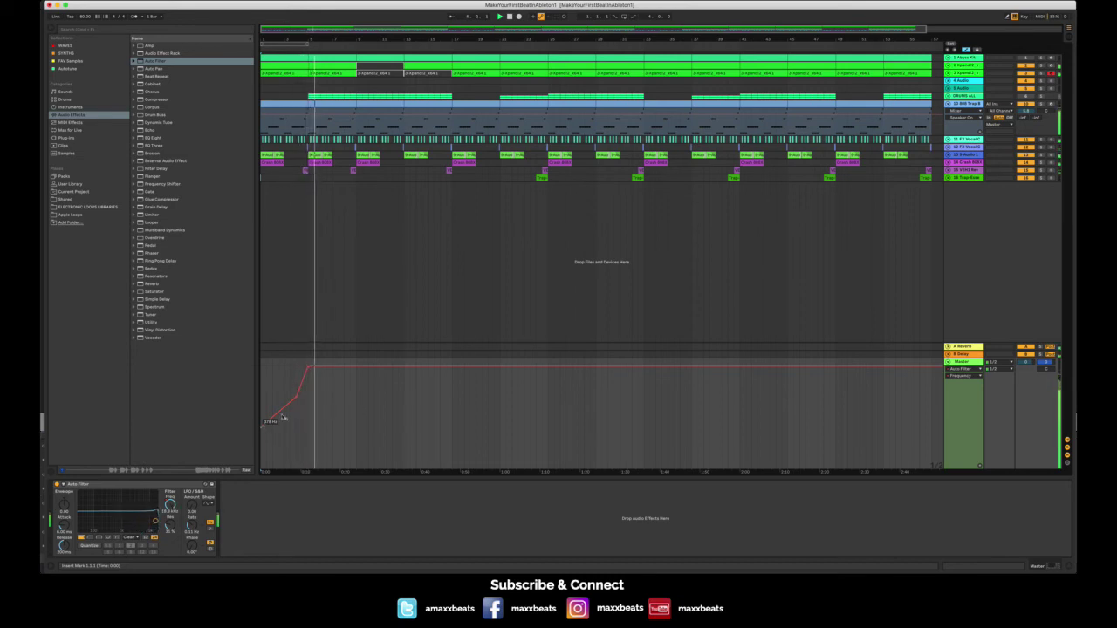
- Unfold all tracks at a larger height while listening to the filtered intro, and stop playback
scroll(453, 291, "right", 2)
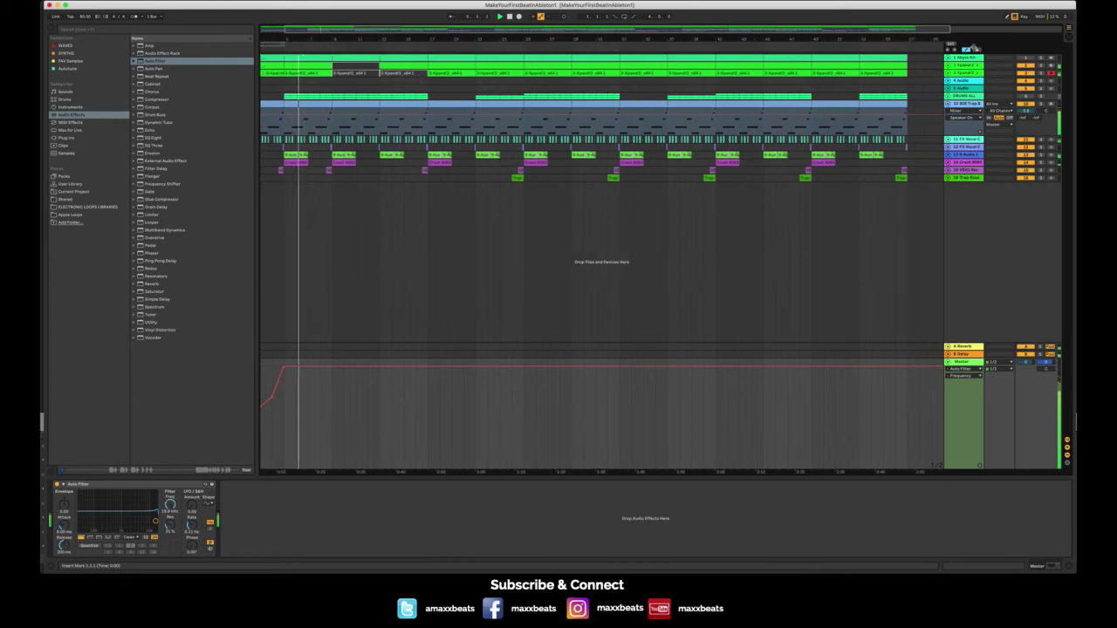
key("space")
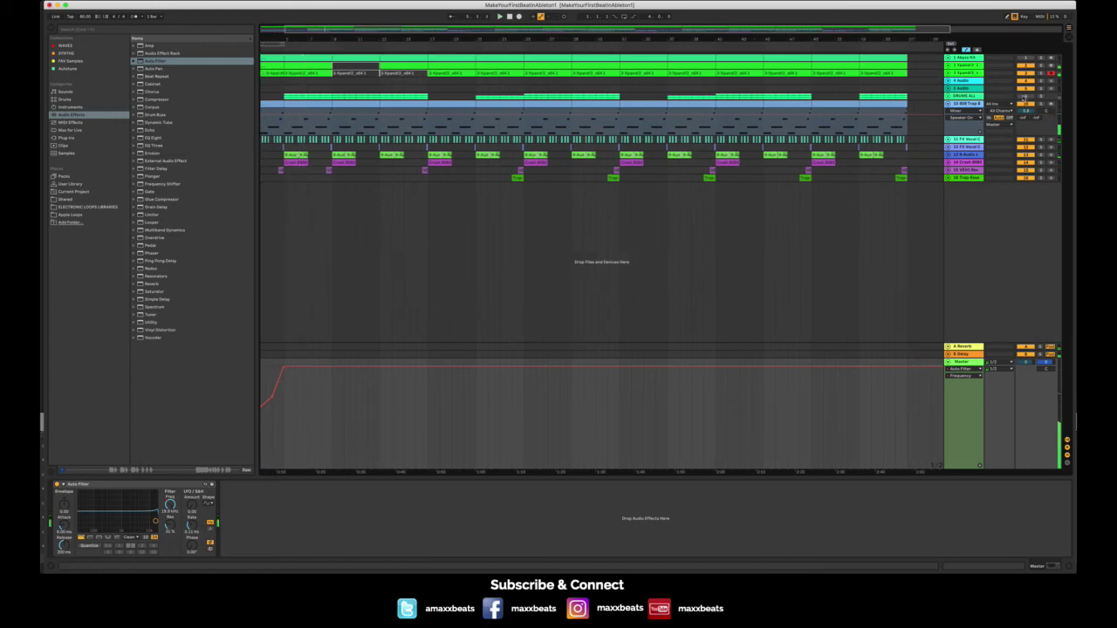
key("space")
left_click(948, 171, "alt")
left_click(948, 171, "alt")
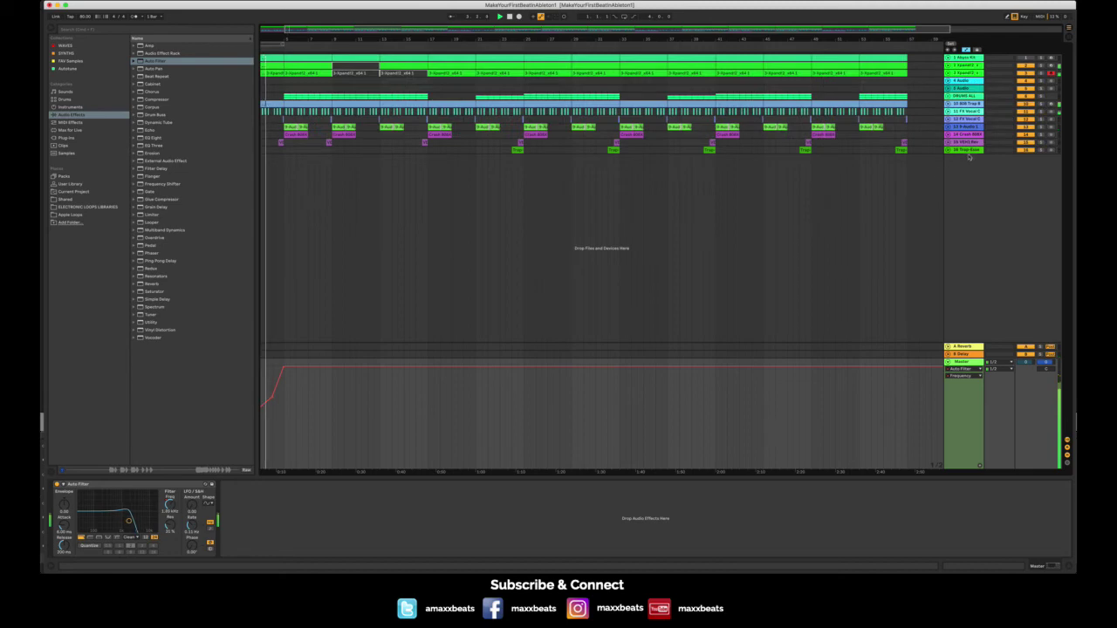
left_click_drag(967, 153, 964, 182)
scroll(964, 174, "down", 5)
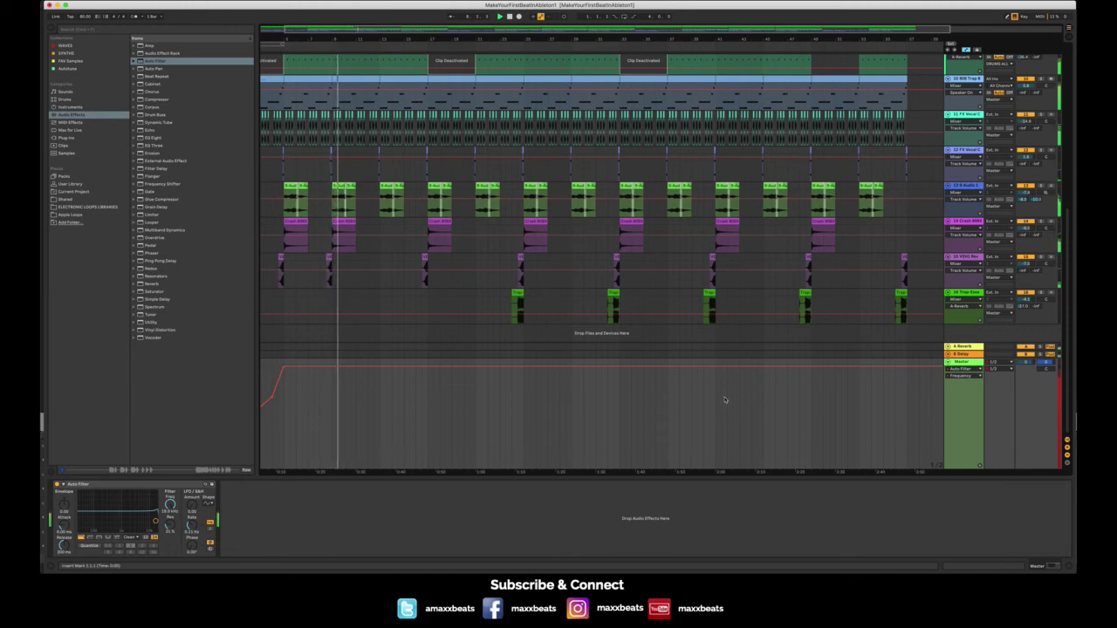
key("space")
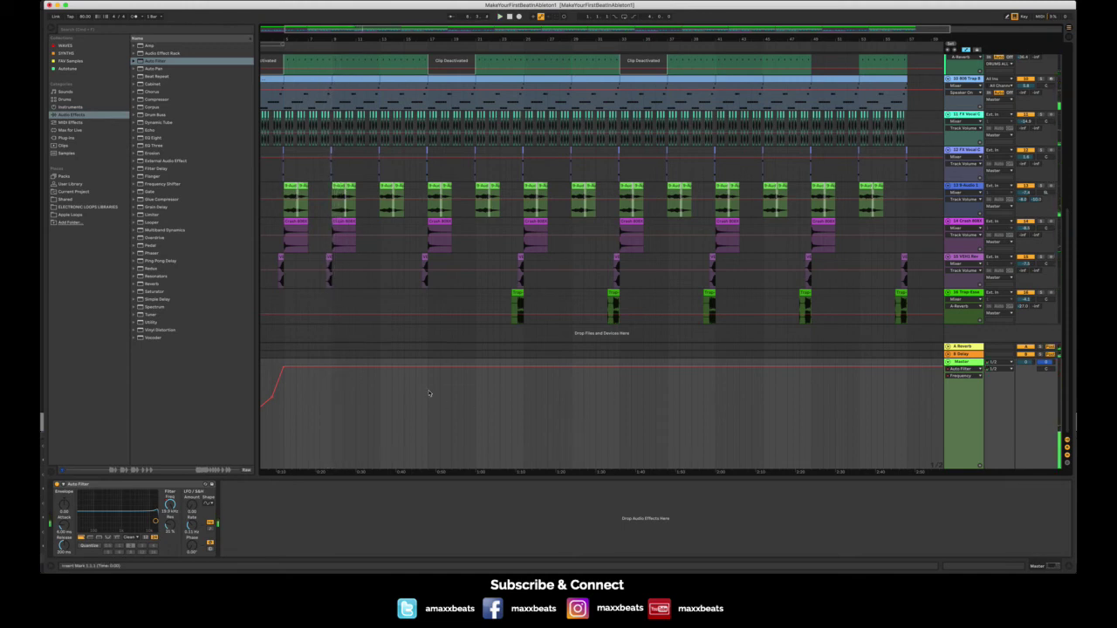
- Automate the master filter frequency to drop from full at bar 16 to about 600 Hz at bar 17, checking by ear
left_click(429, 389)
left_click(477, 382)
key("space")
key("space")
left_click(414, 378)
key("space")
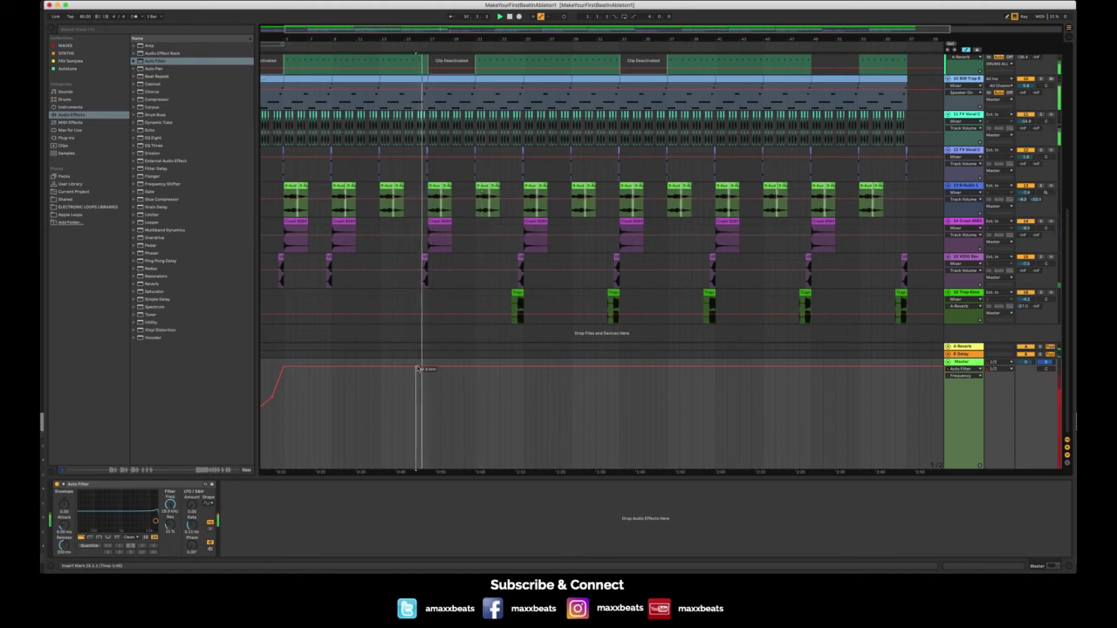
left_click_drag(427, 369, 428, 425)
key("space")
key("space")
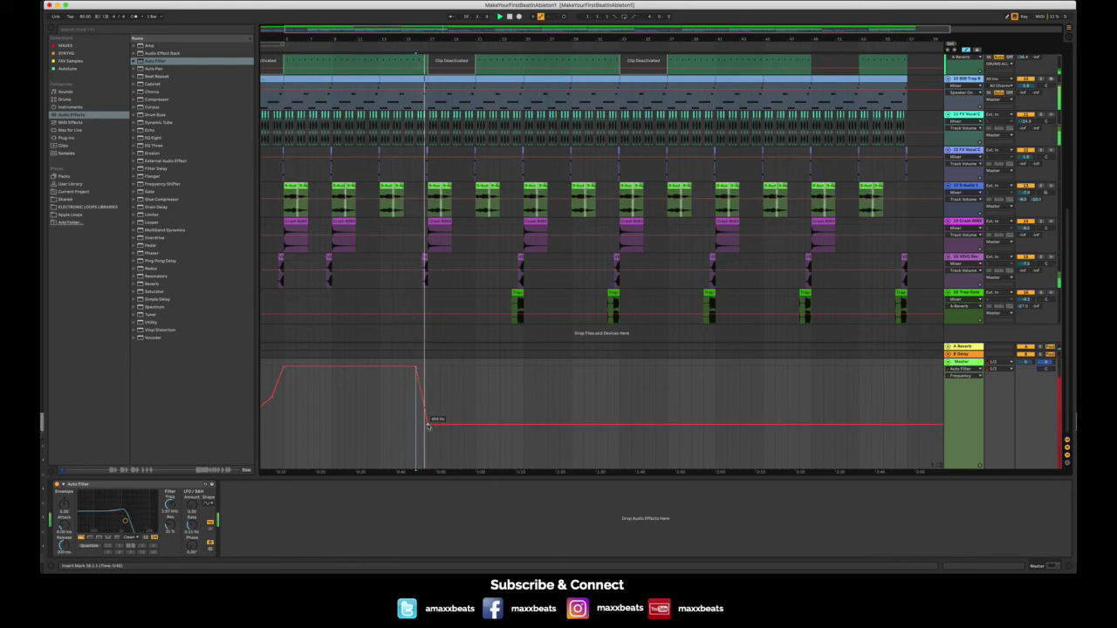
left_click_drag(428, 425, 428, 419)
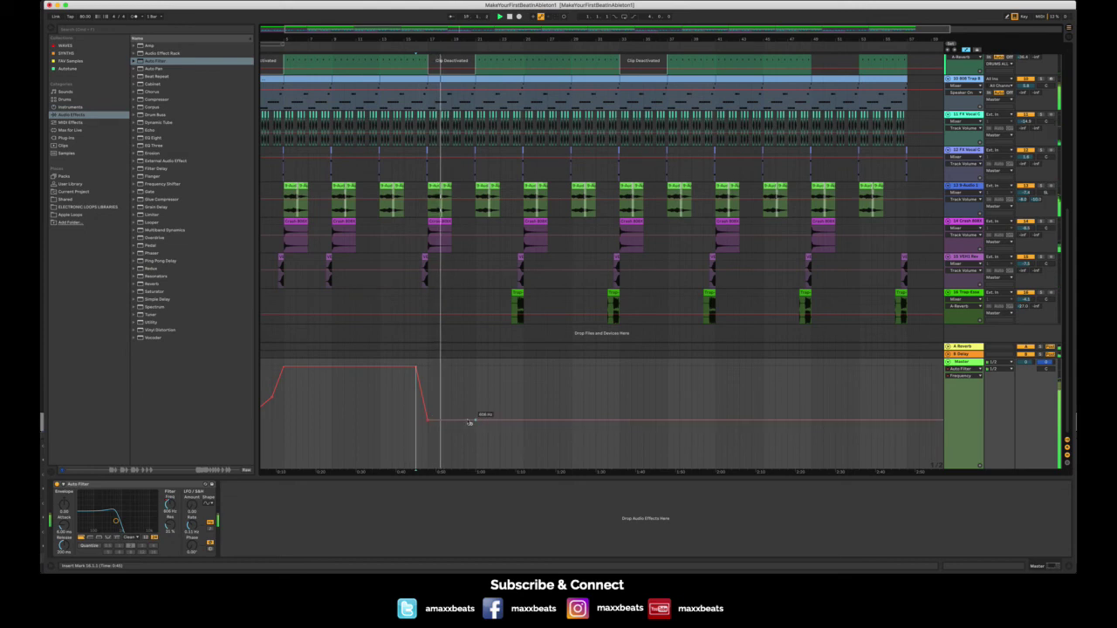
- Ramp the filter frequency from bar 17 through a breakpoint near bar 19 to full at bar 25, and raise the ramp's low part
left_click(451, 421)
left_click_drag(475, 421, 476, 365)
left_click_drag(449, 418, 452, 410)
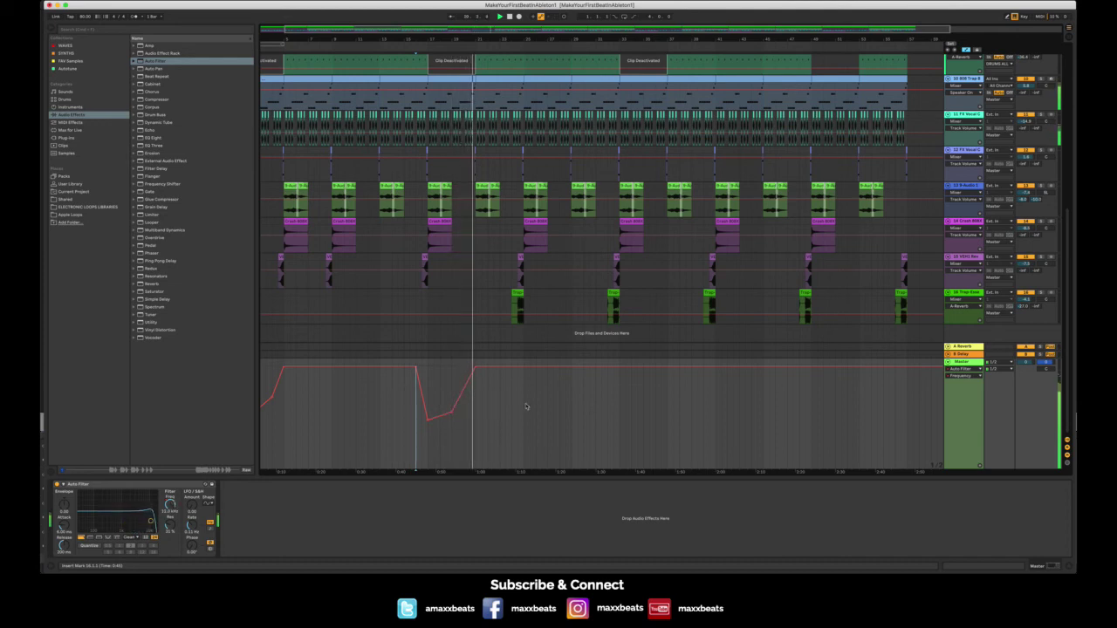
left_click_drag(476, 366, 523, 369)
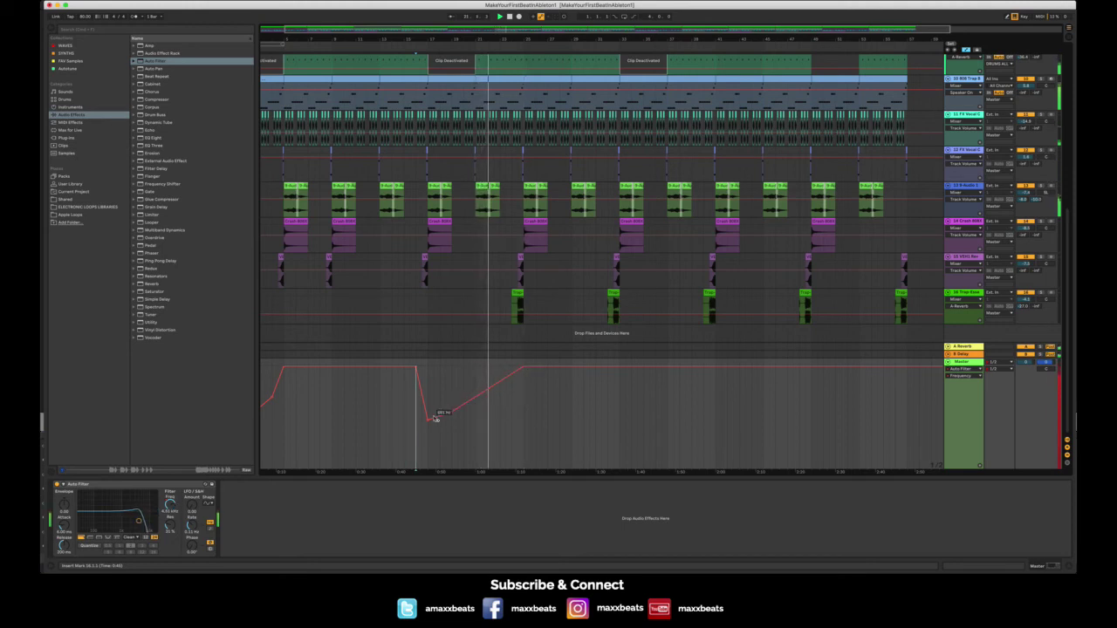
left_click_drag(427, 419, 451, 401)
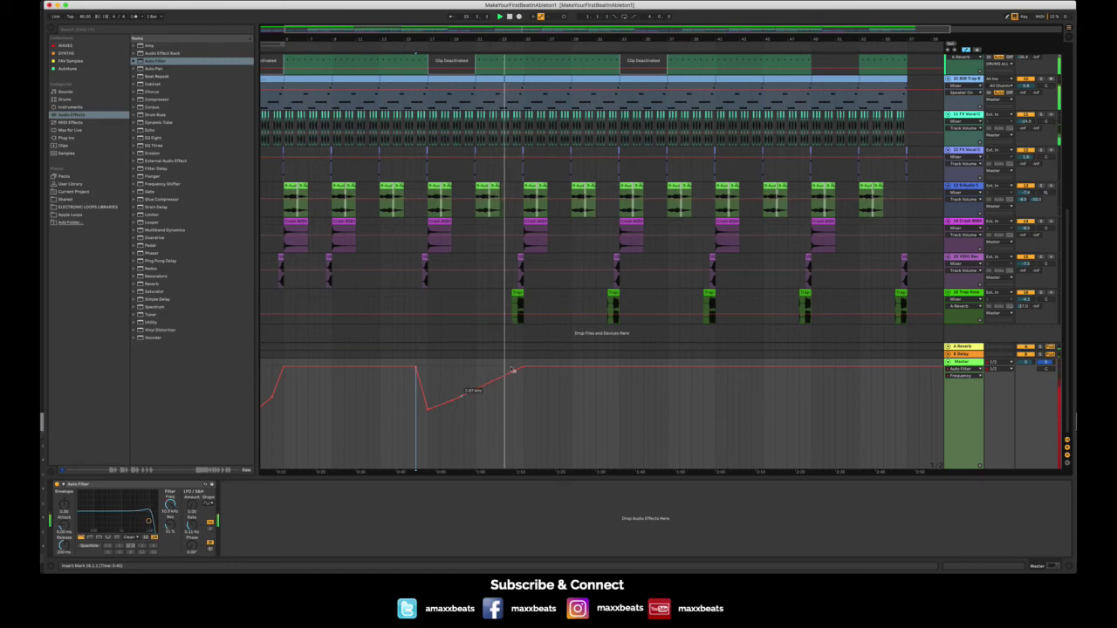
- Look over the rest of the arrangement and listen to the ending from bar 53
scroll(724, 358, "up", 10)
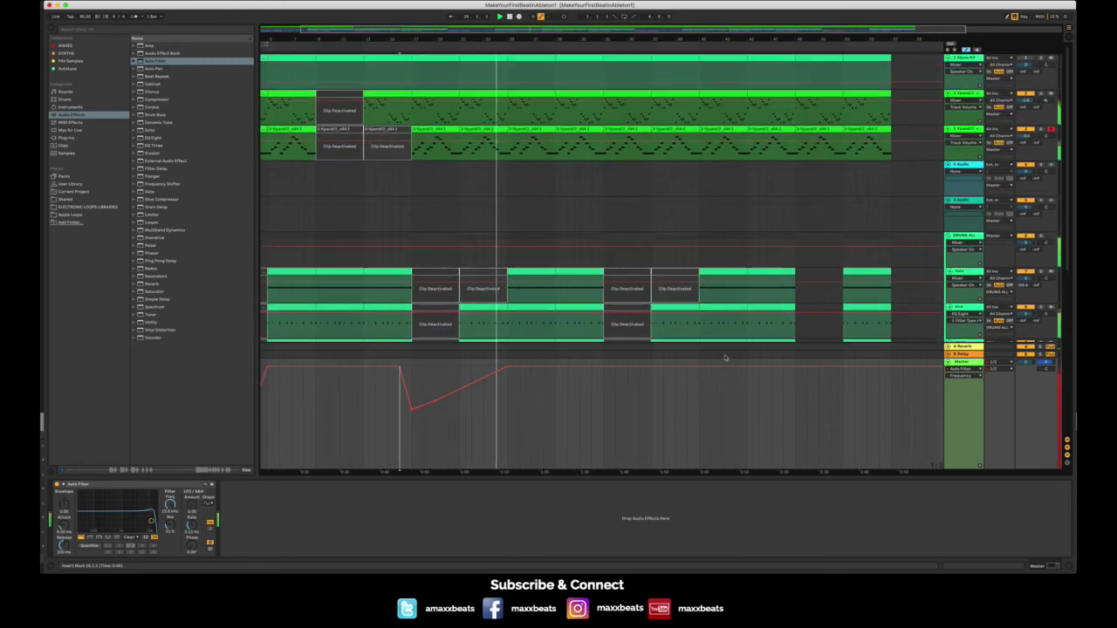
scroll(725, 358, "down", 10)
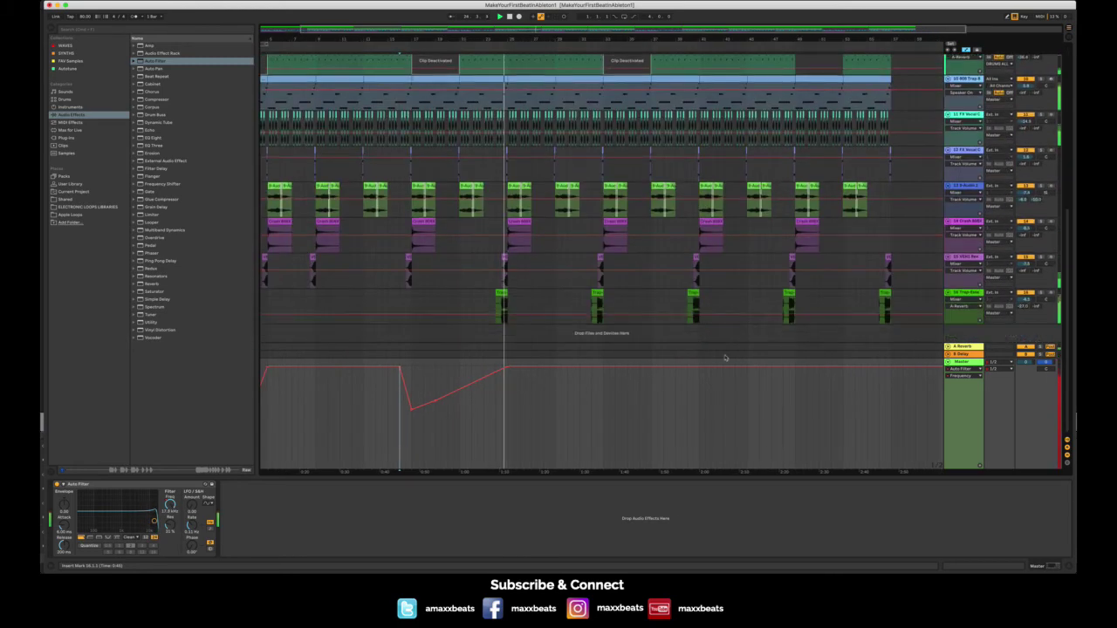
scroll(712, 368, "right", 5)
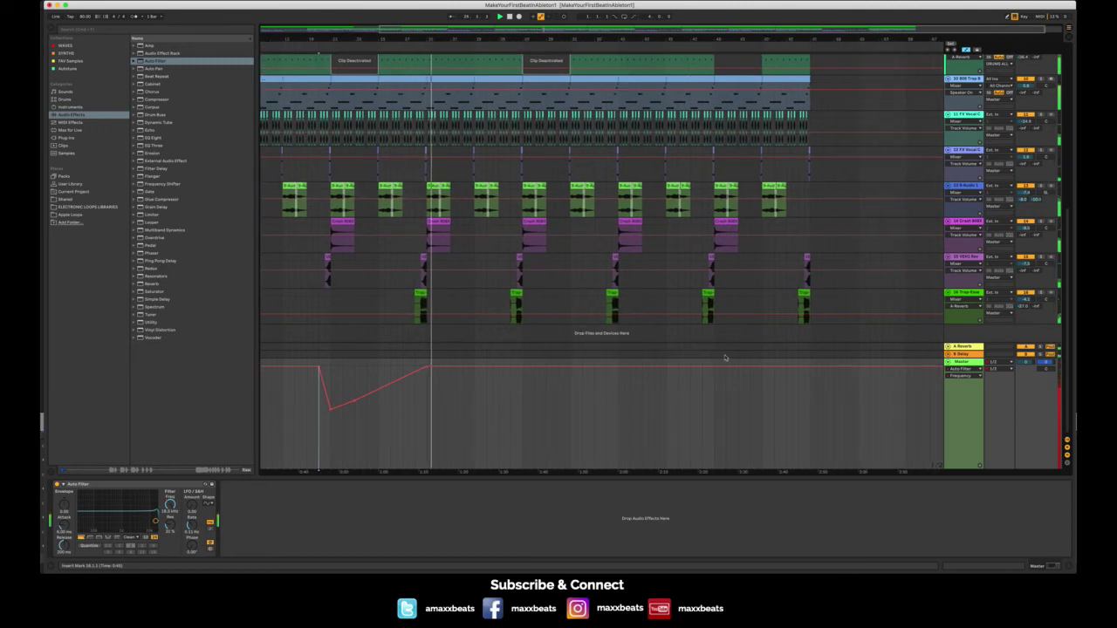
left_click(698, 378)
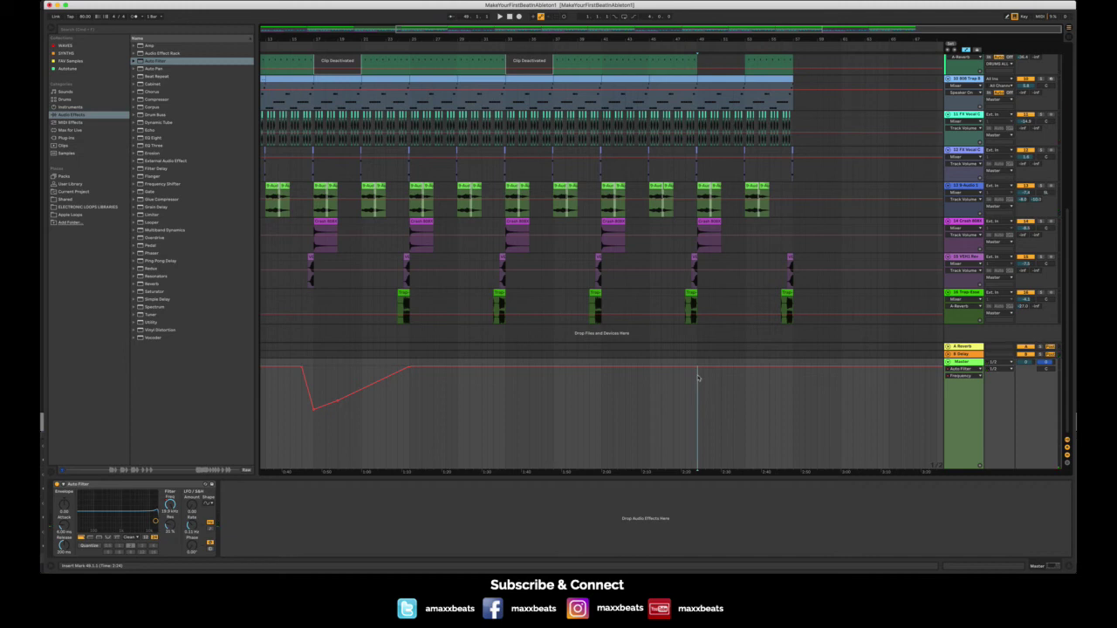
scroll(702, 379, "up", 1)
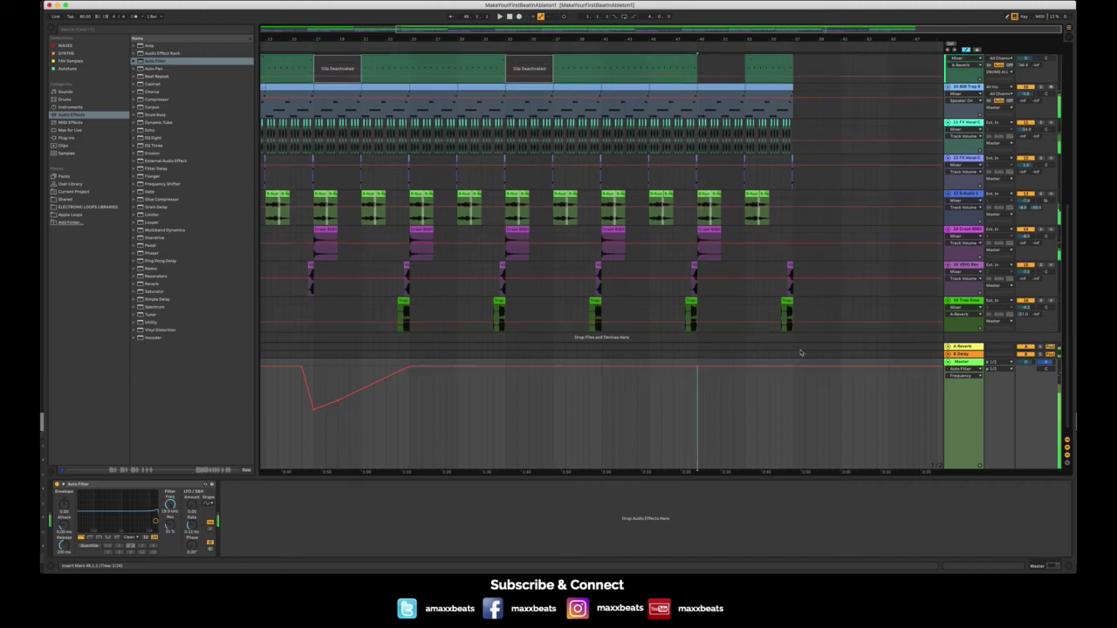
left_click(745, 385)
key("space")
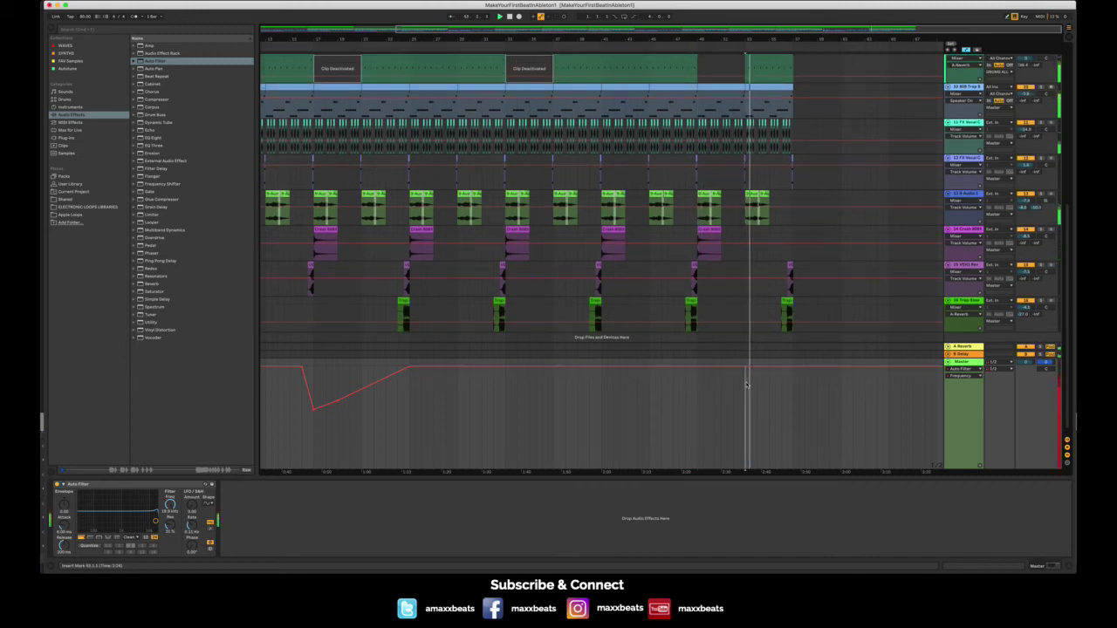
key("space")
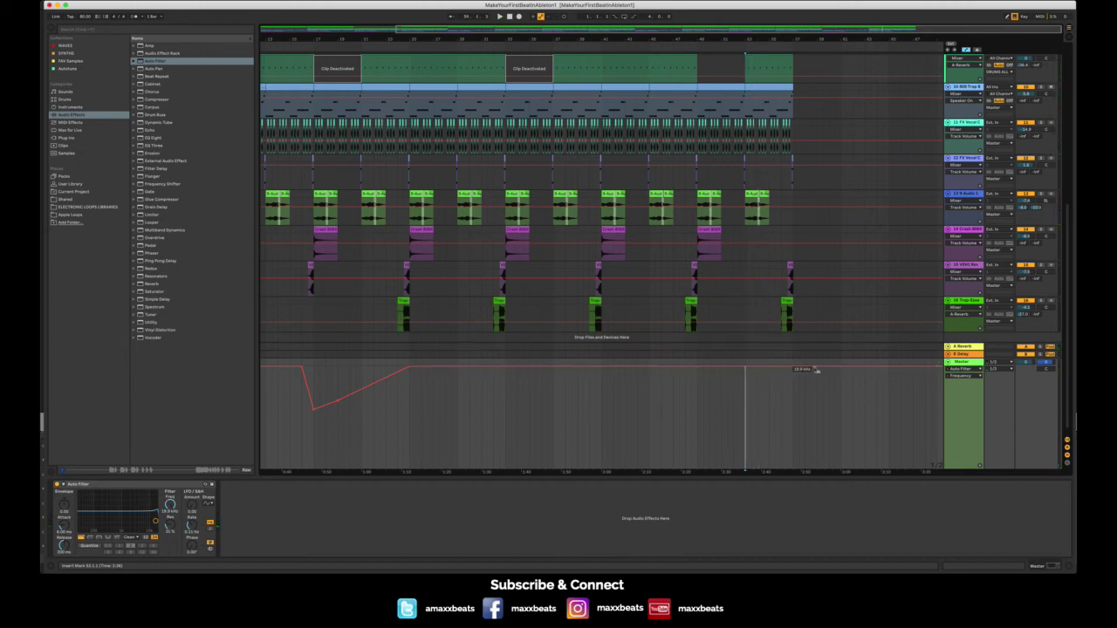
- Automate the master filter frequency to fall from full at bar 53 through a breakpoint at bar 57 to minimum at bar 59
left_click_drag(792, 368, 792, 416)
left_click(698, 392)
key("space")
left_click_drag(817, 368, 816, 469)
left_click_drag(748, 394, 744, 369)
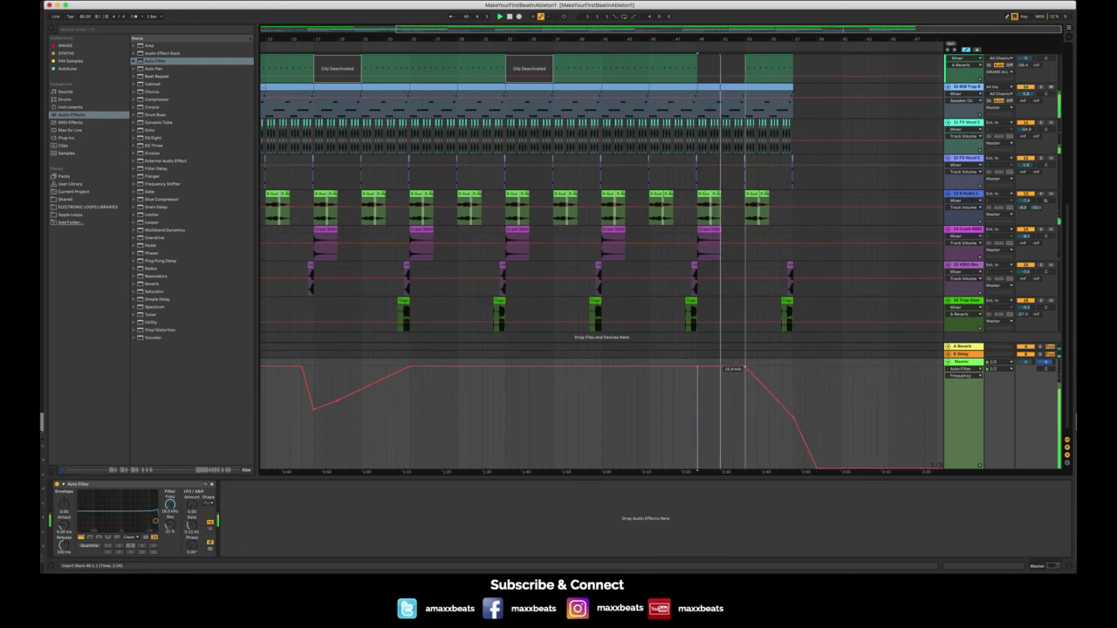
- Lower the master filter frequency breakpoint at bar 57 to the minimum and stop playback
left_click_drag(793, 418, 793, 469)
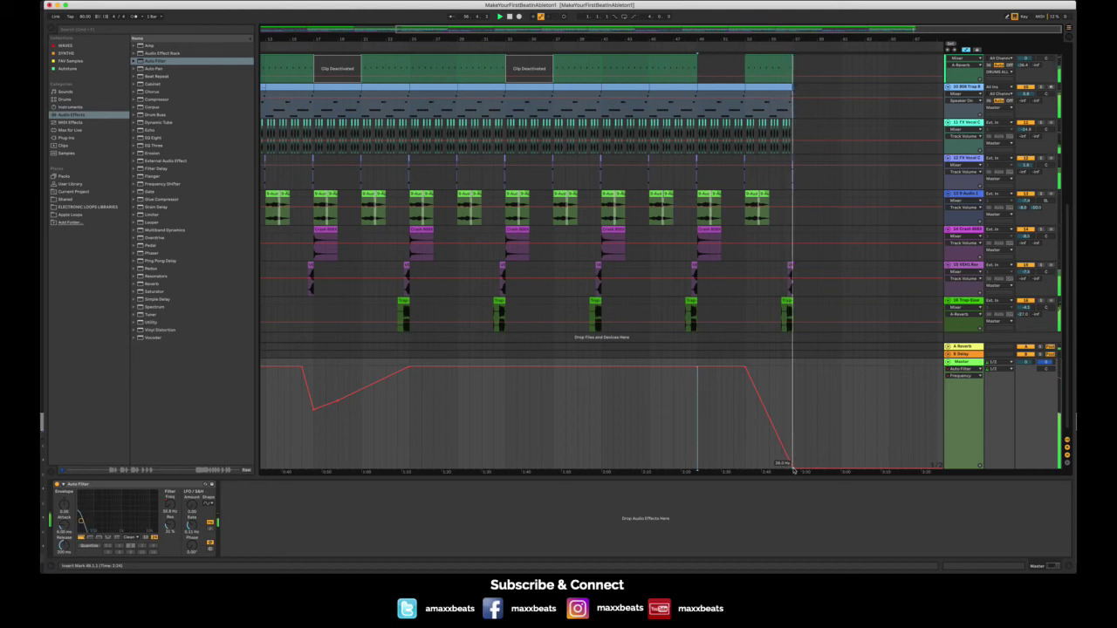
key("space")
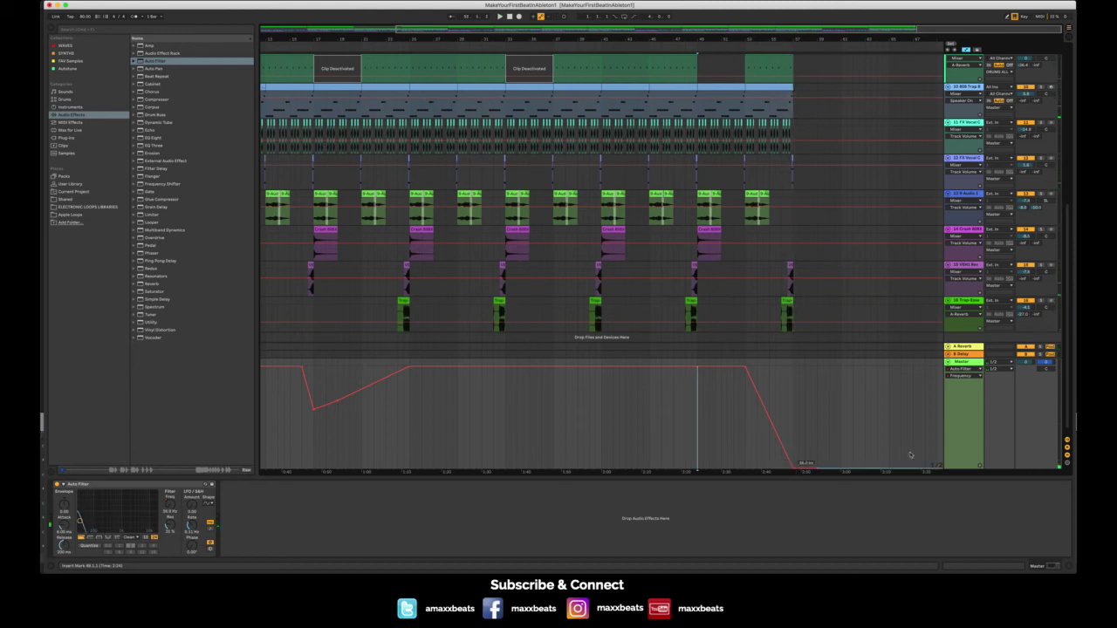
- Hide the automation lanes, fold all the tracks and place the insert marker at the start of the song
scroll(949, 363, "up", 10)
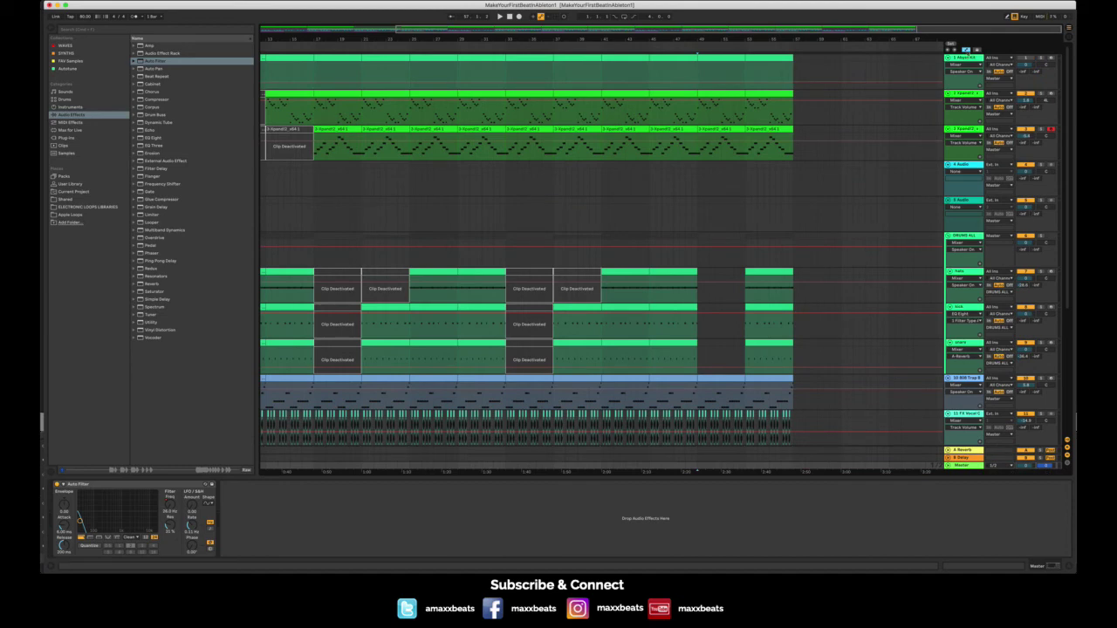
key("super+a")
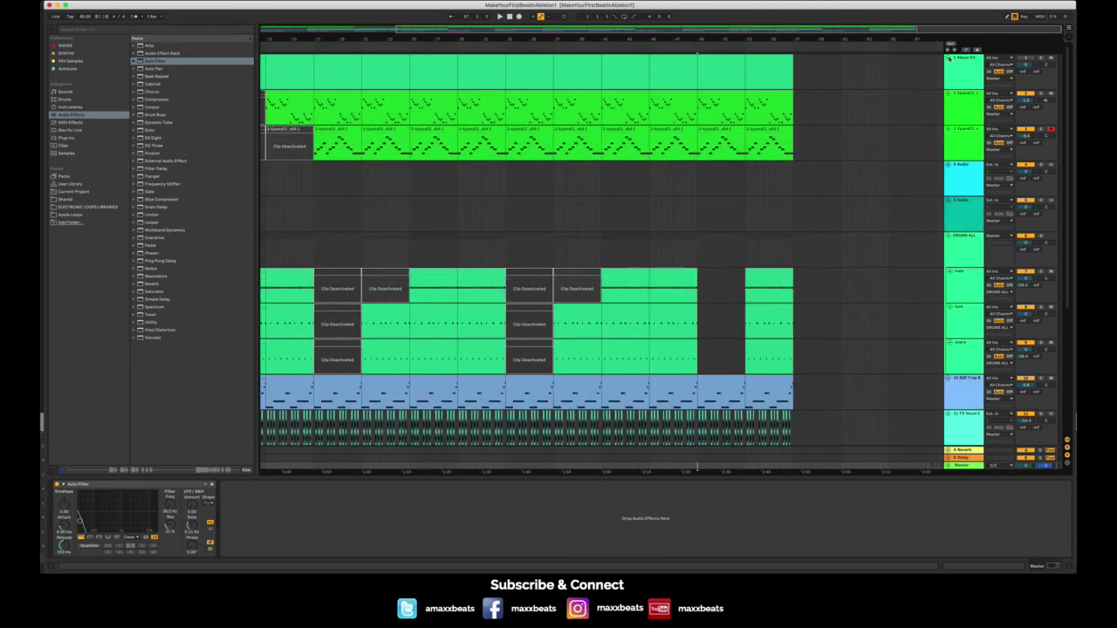
left_click(949, 58)
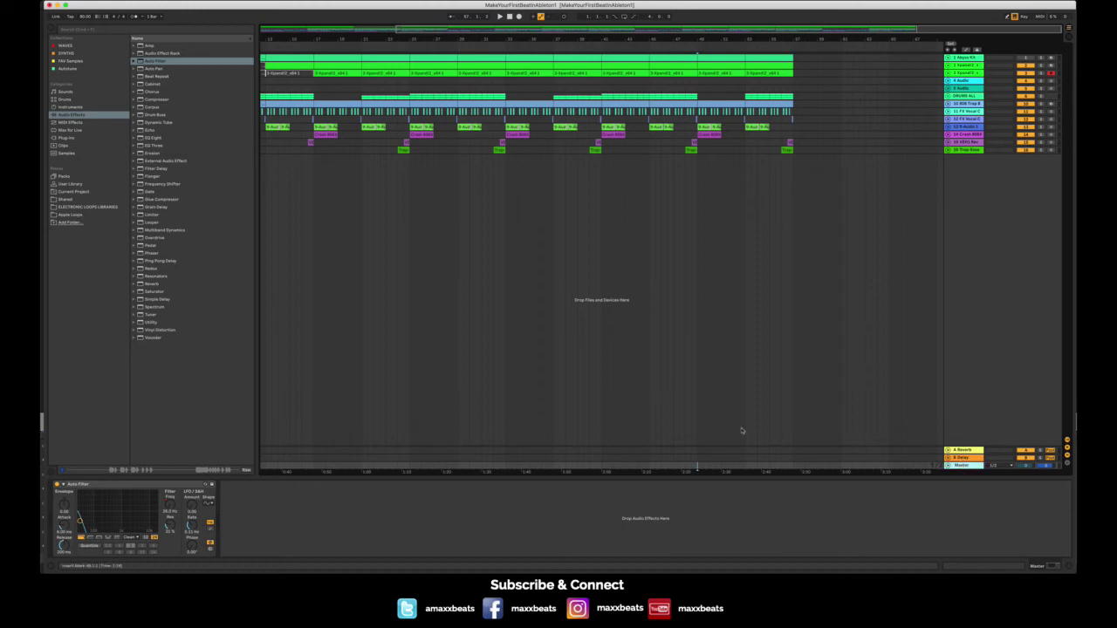
scroll(341, 120, "left", 5)
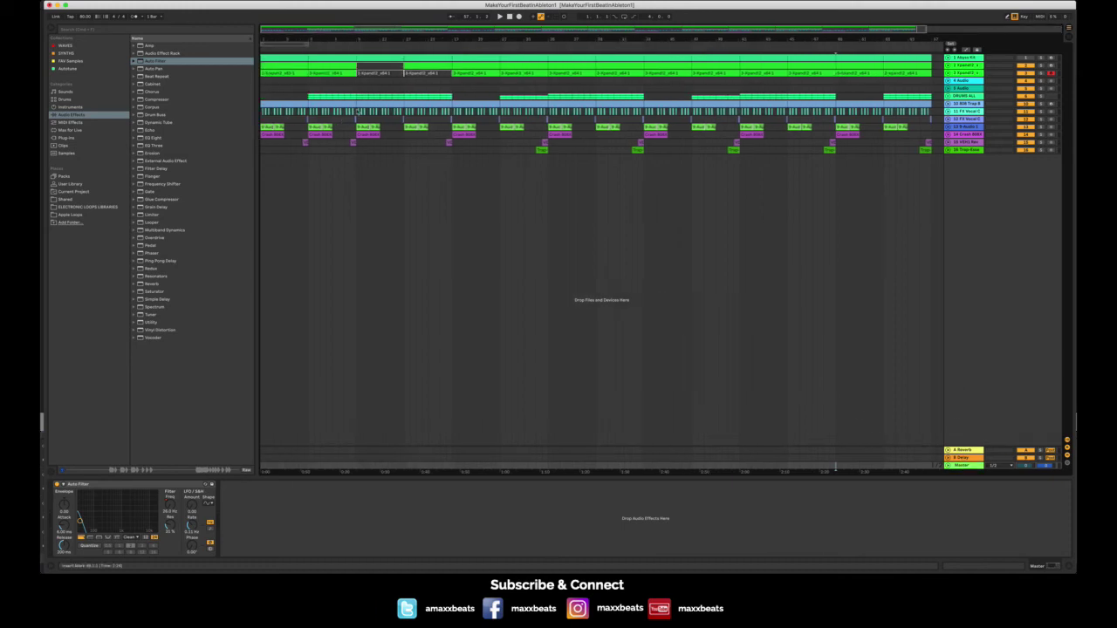
left_click(262, 159)
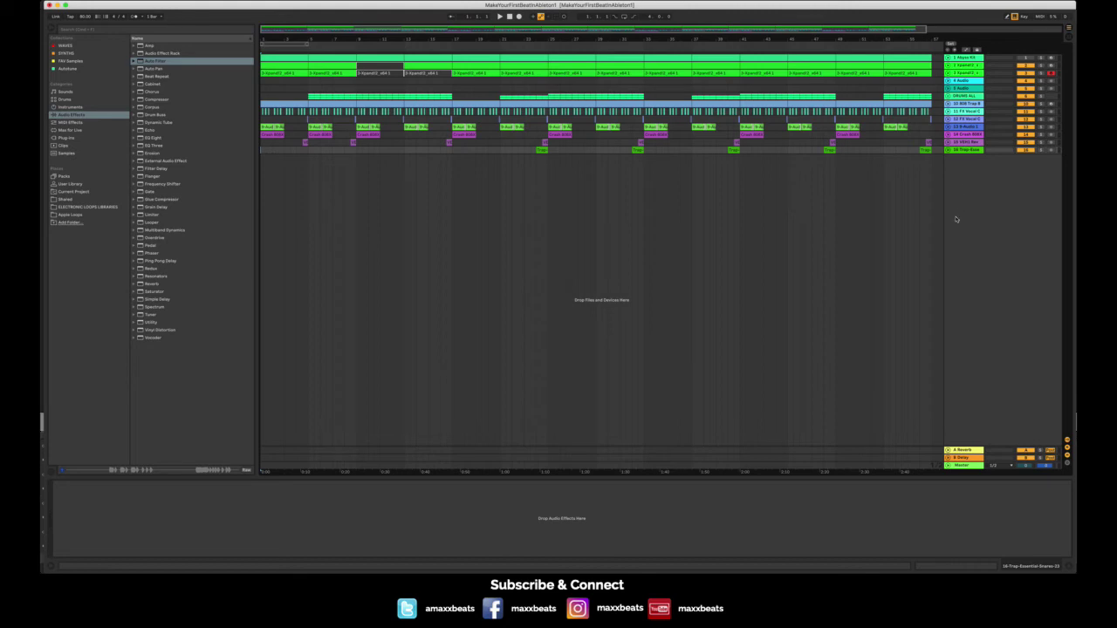
- Add the Aggressive Dance Master rack from the Mixing & Mastering audio effect racks to the Master track after the Auto Filter
left_click(963, 466)
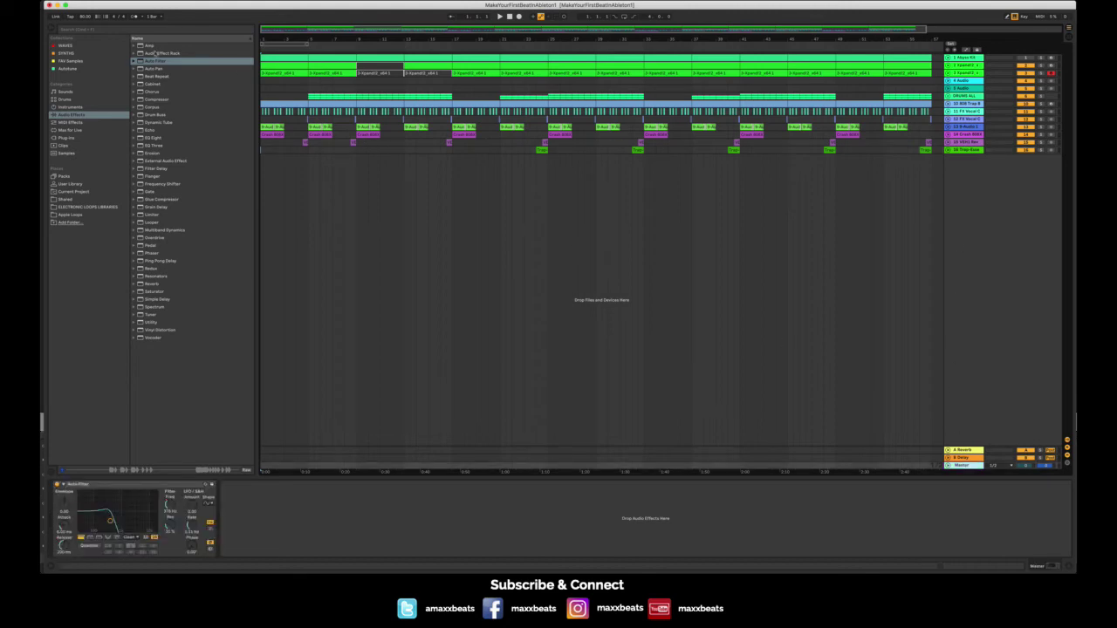
left_click(134, 54)
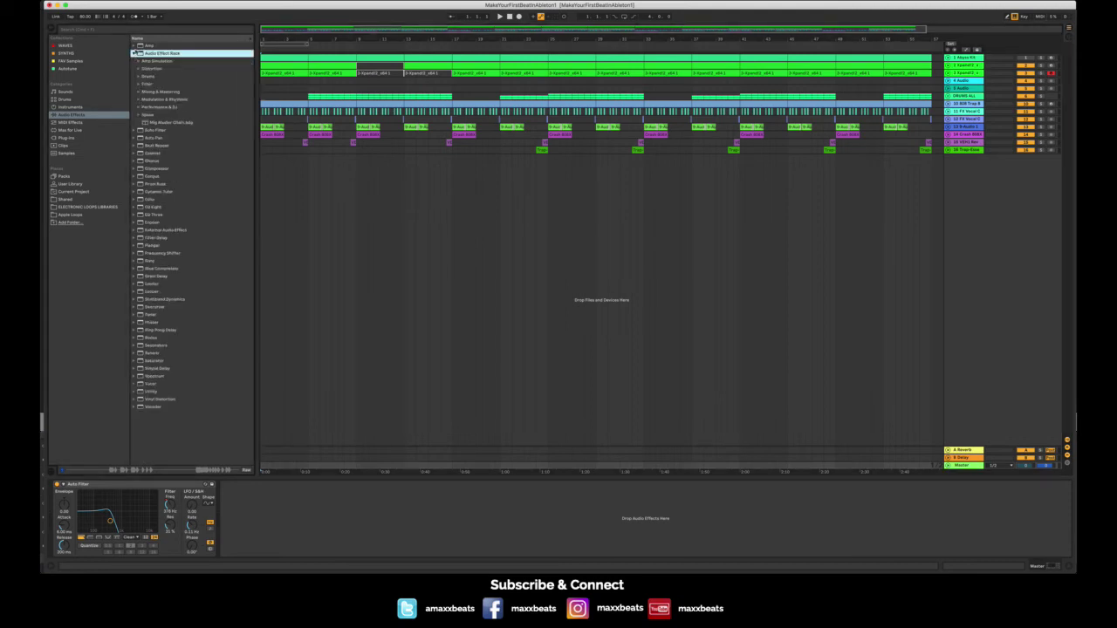
left_click(67, 115)
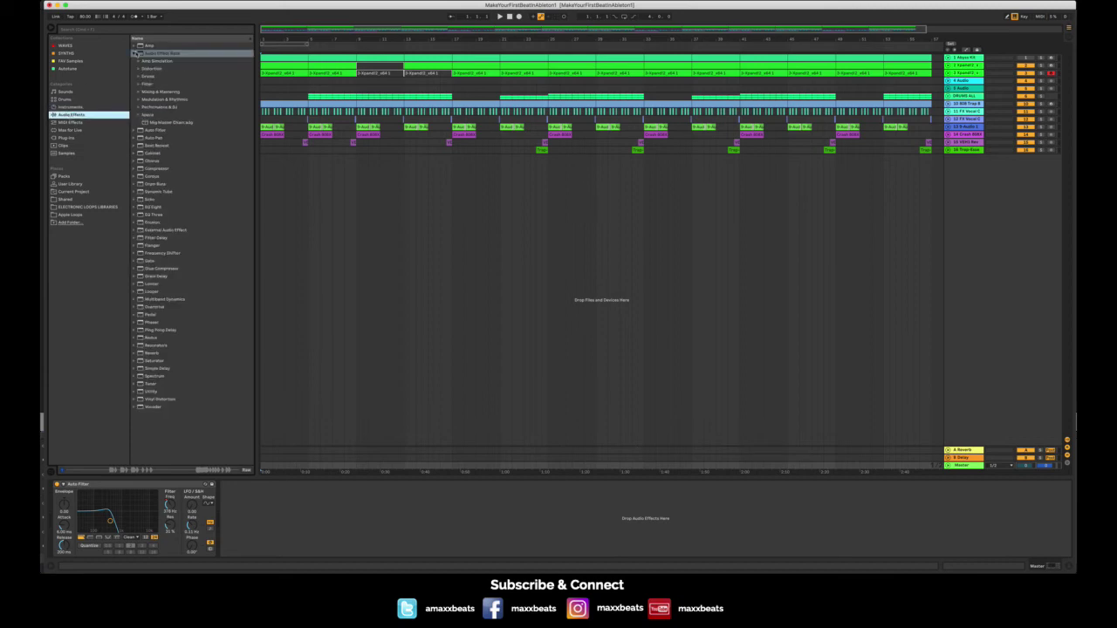
left_click(150, 91)
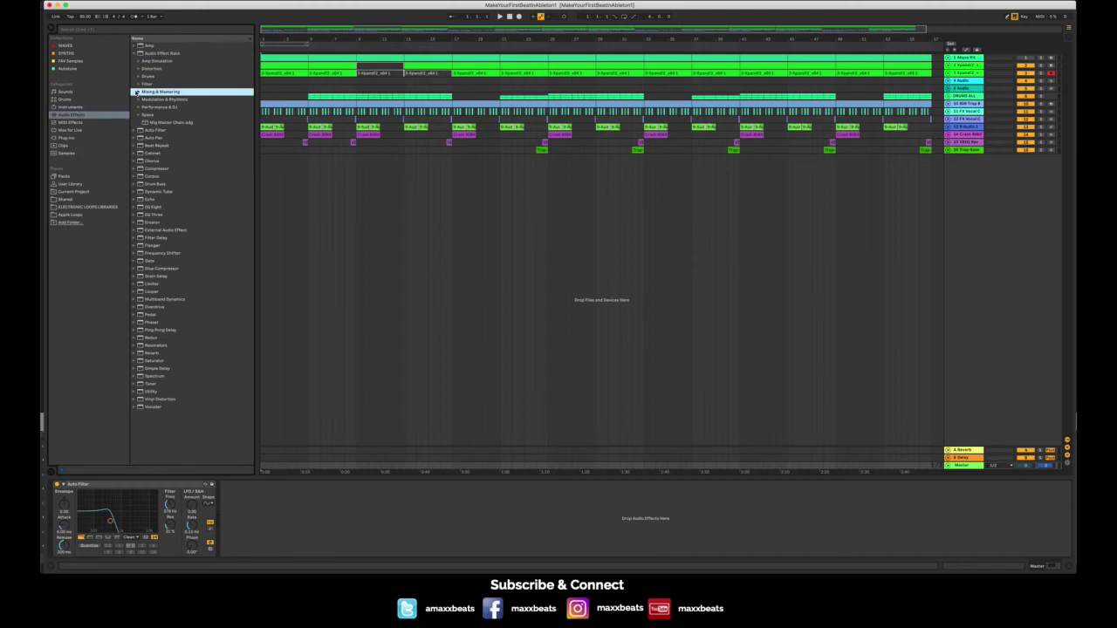
left_click(137, 92)
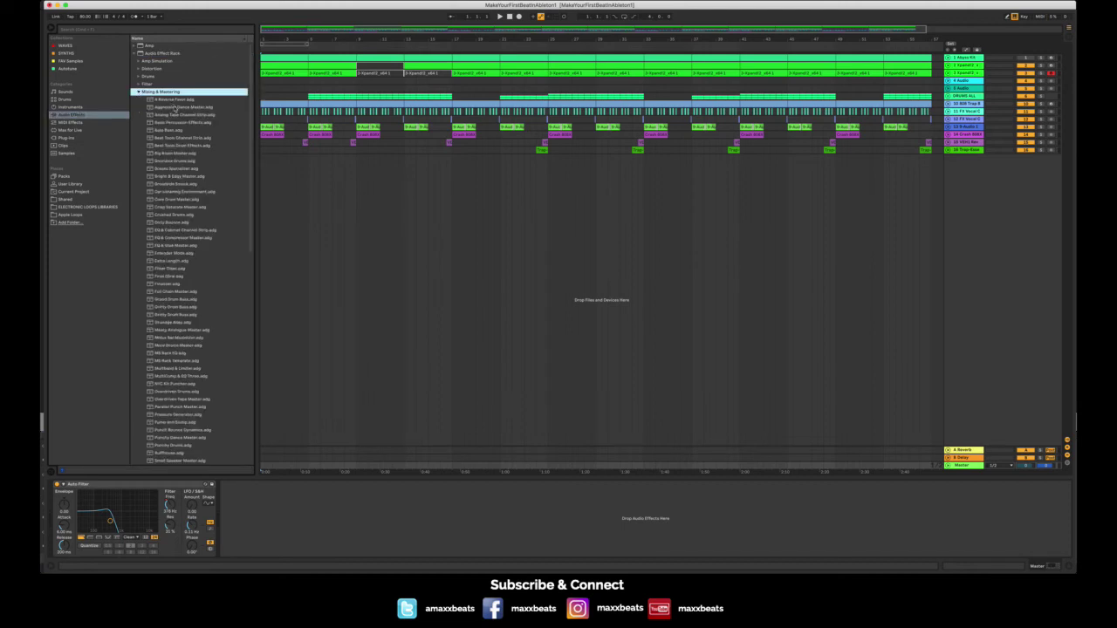
left_click(176, 108)
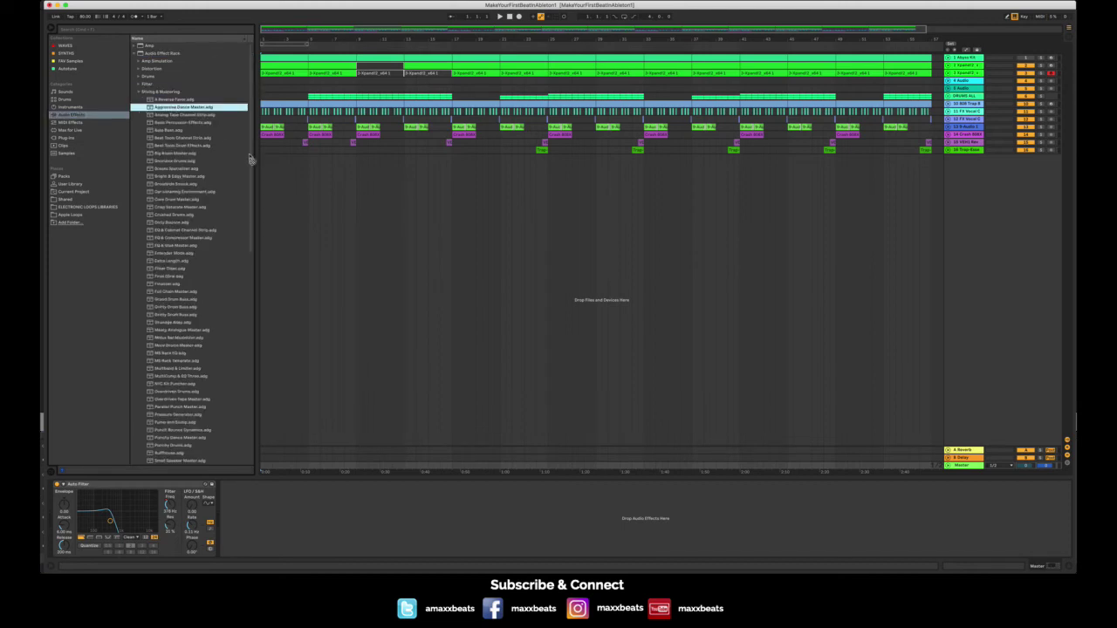
left_click_drag(267, 276, 261, 510)
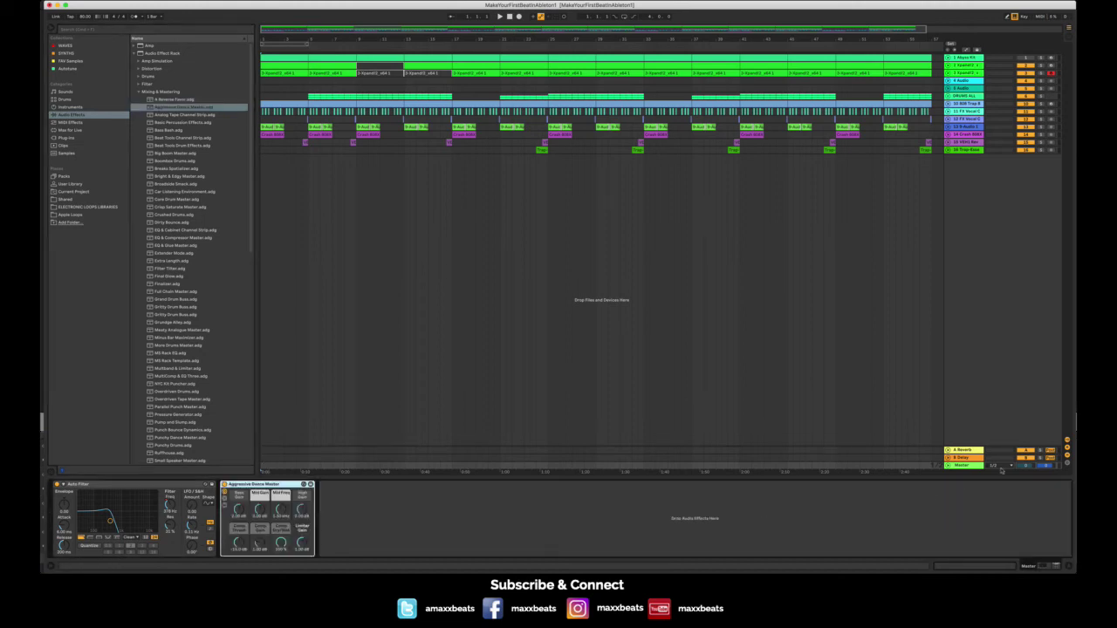
- Show the devices inside the Aggressive Dance Master rack and play the song from bar 21 to hear it on the master
left_click(969, 466)
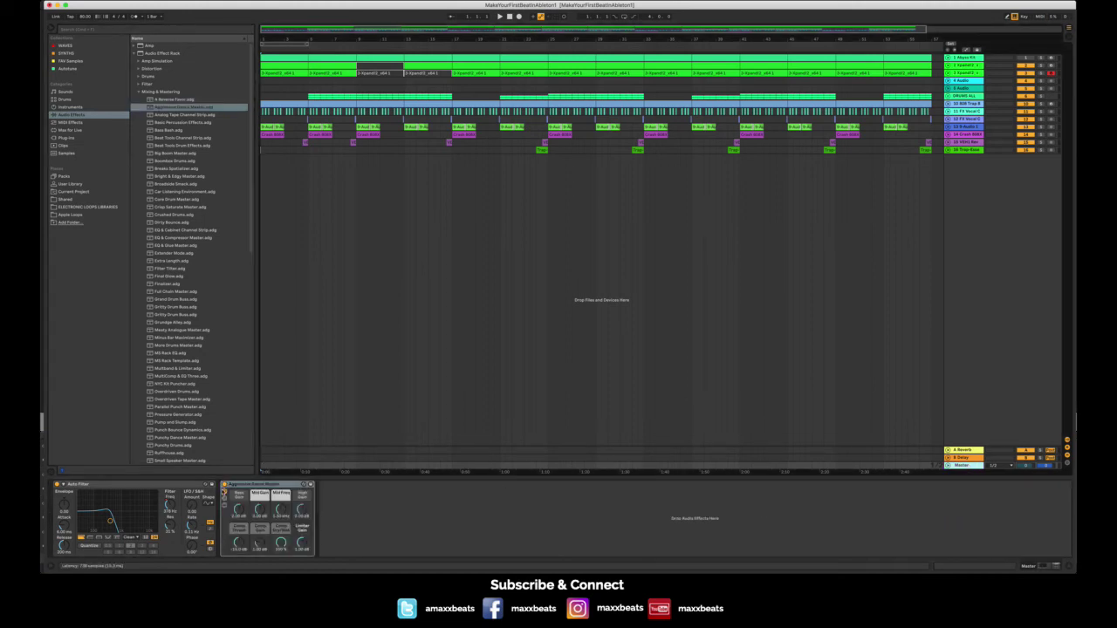
left_click(224, 507)
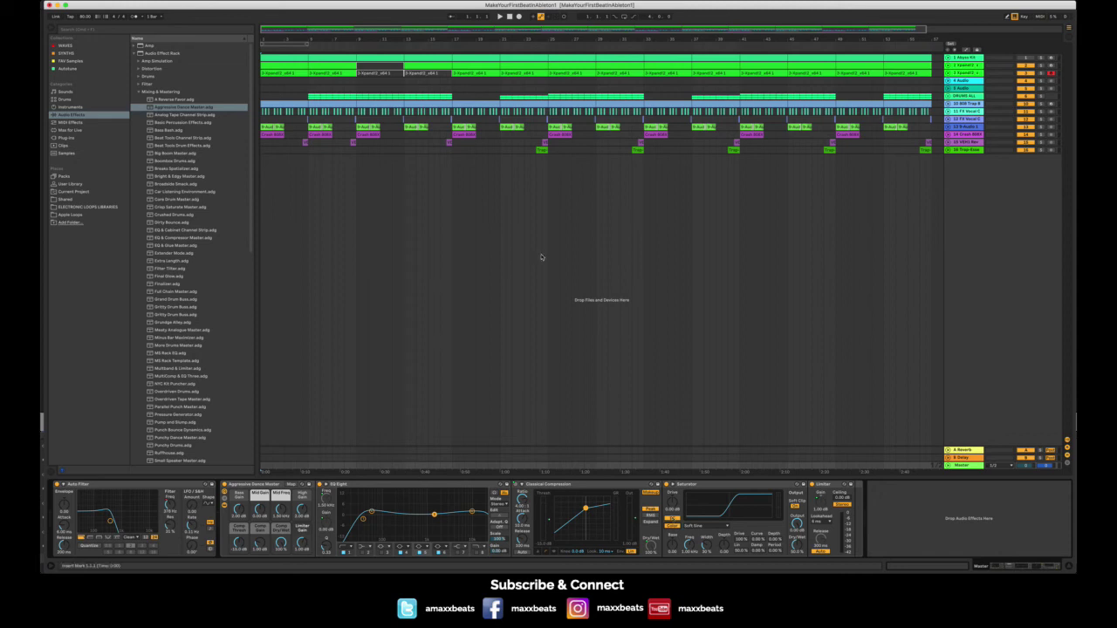
left_click(500, 177)
key("space")
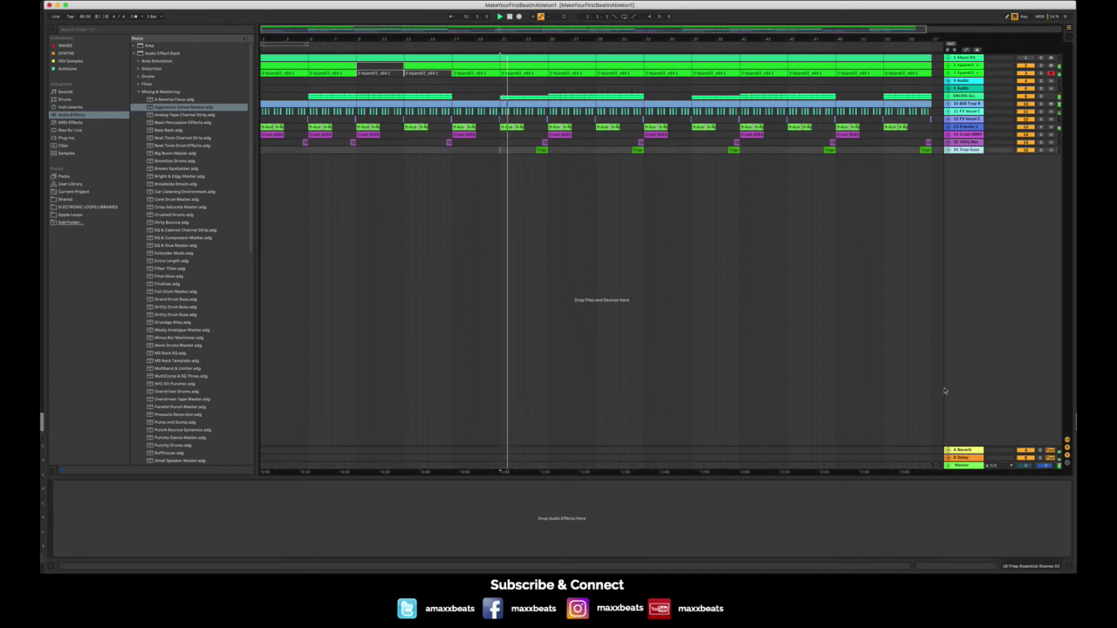
left_click(734, 460)
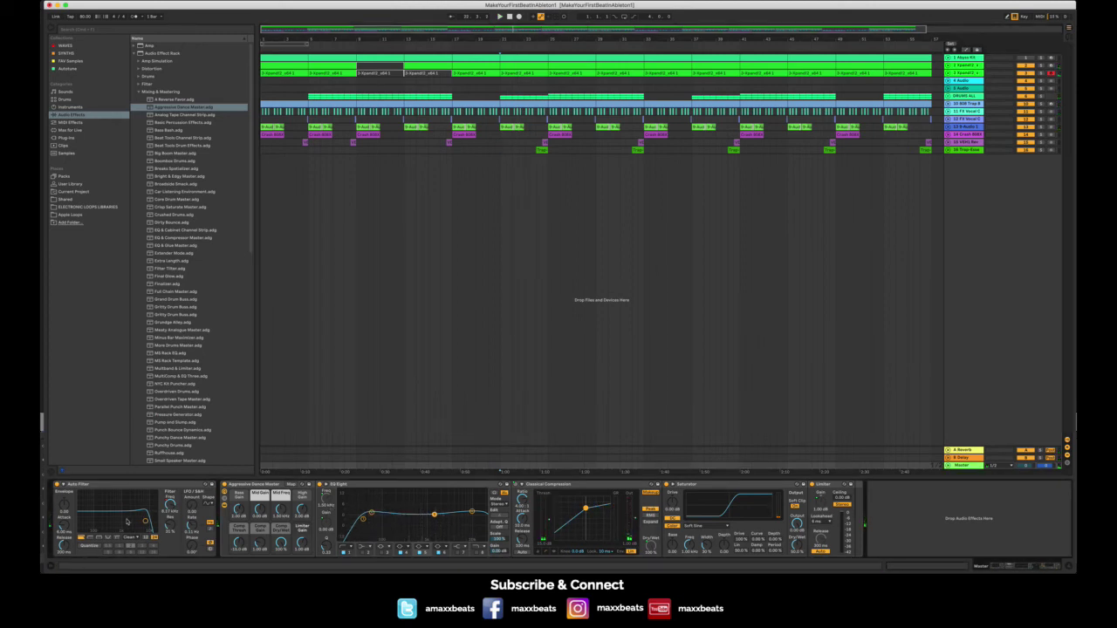
key("space")
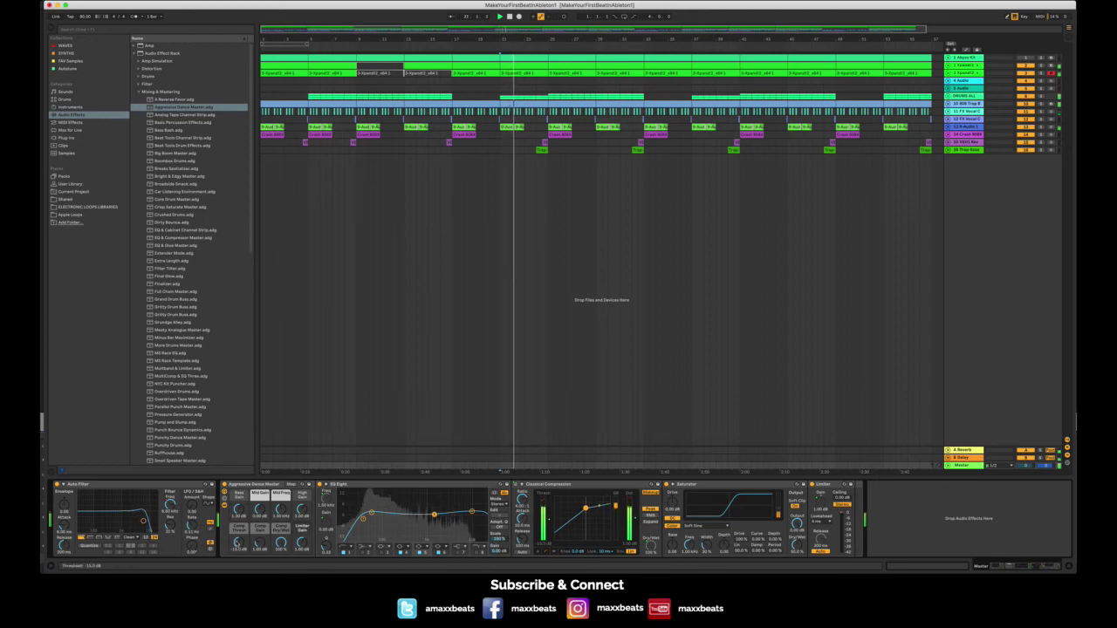
- Raise the rack's compressor threshold and fine-tune its mid gain while listening to the song
left_click_drag(237, 543, 236, 522)
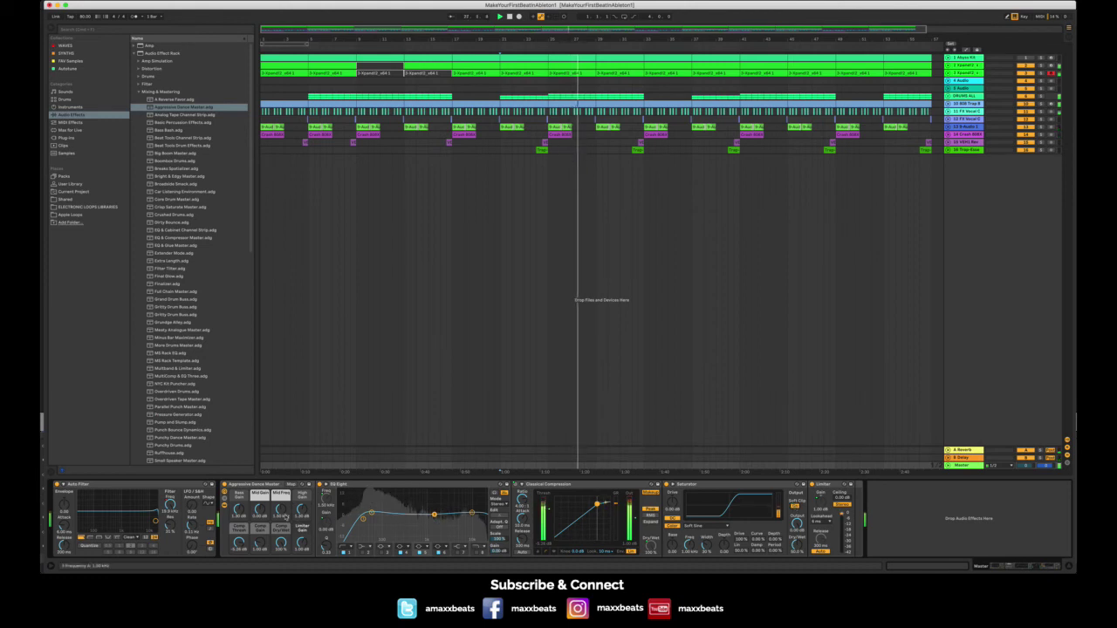
left_click_drag(260, 510, 260, 503)
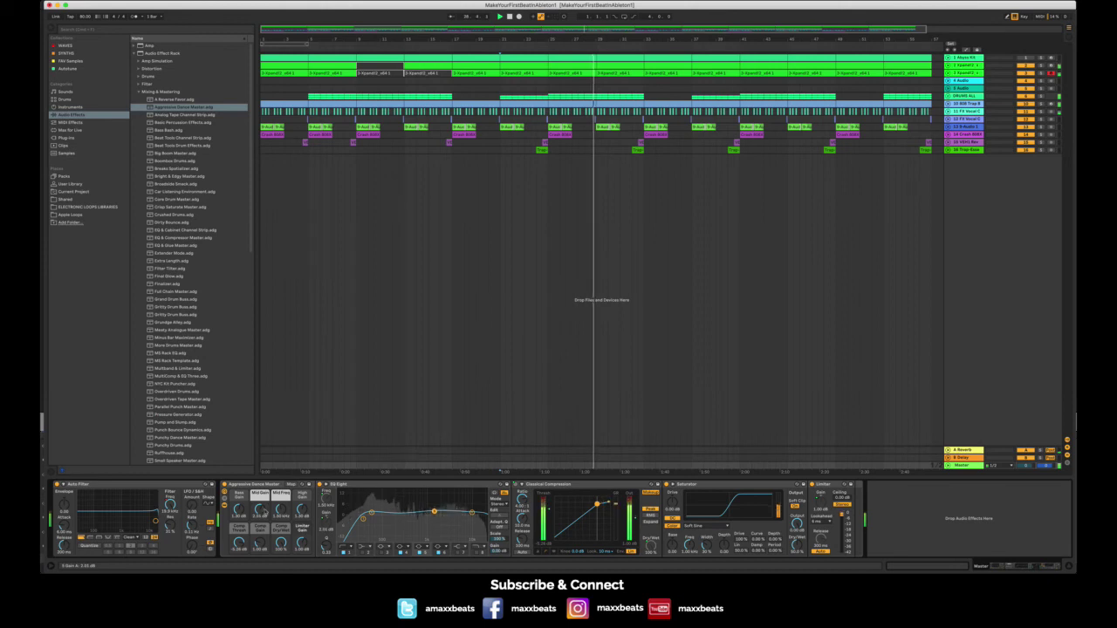
mouse_move(280, 542)
left_mouse_down()
mouse_move(280, 558)
mouse_move(280, 542)
mouse_move(302, 539)
left_mouse_up()
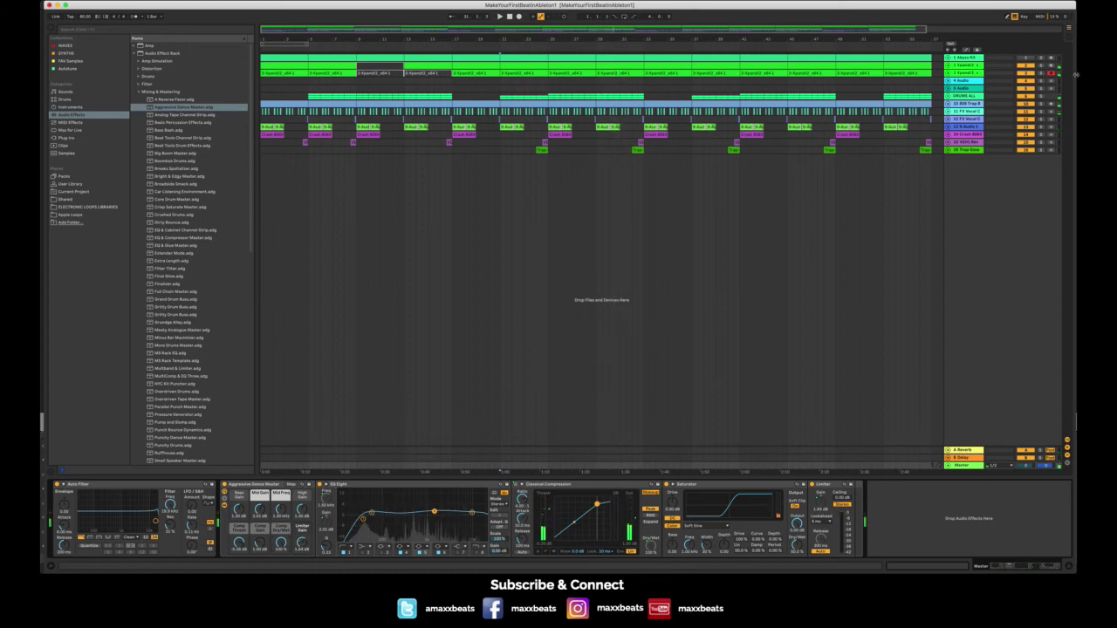
- Select all the tracks in the Session View mixer to check their volume faders, and return to the Arrangement View
left_click(1070, 37)
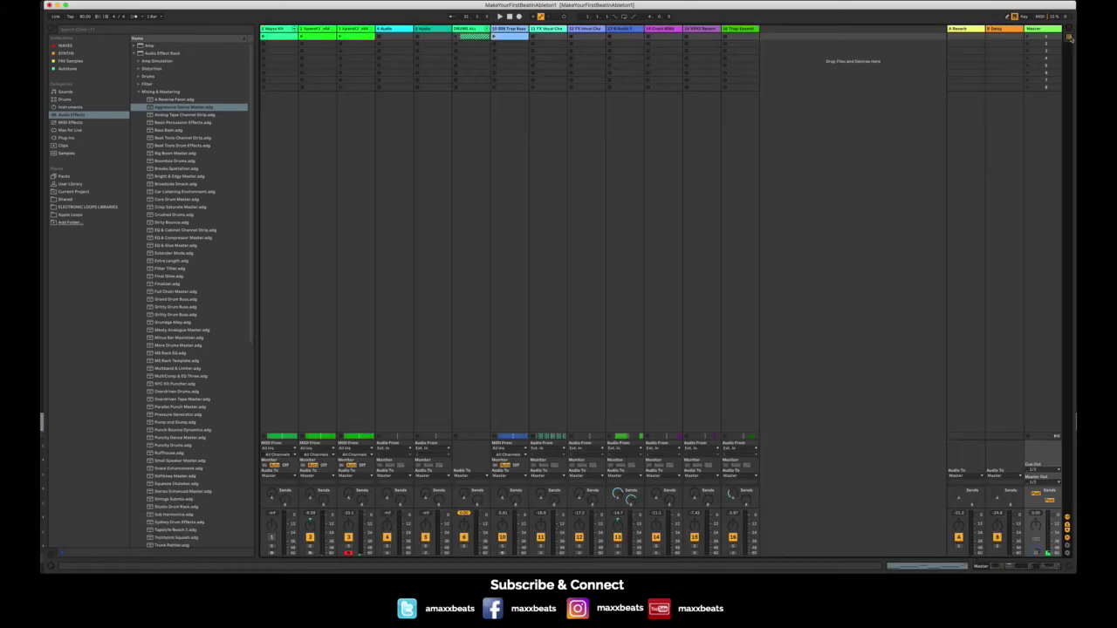
left_click(292, 29)
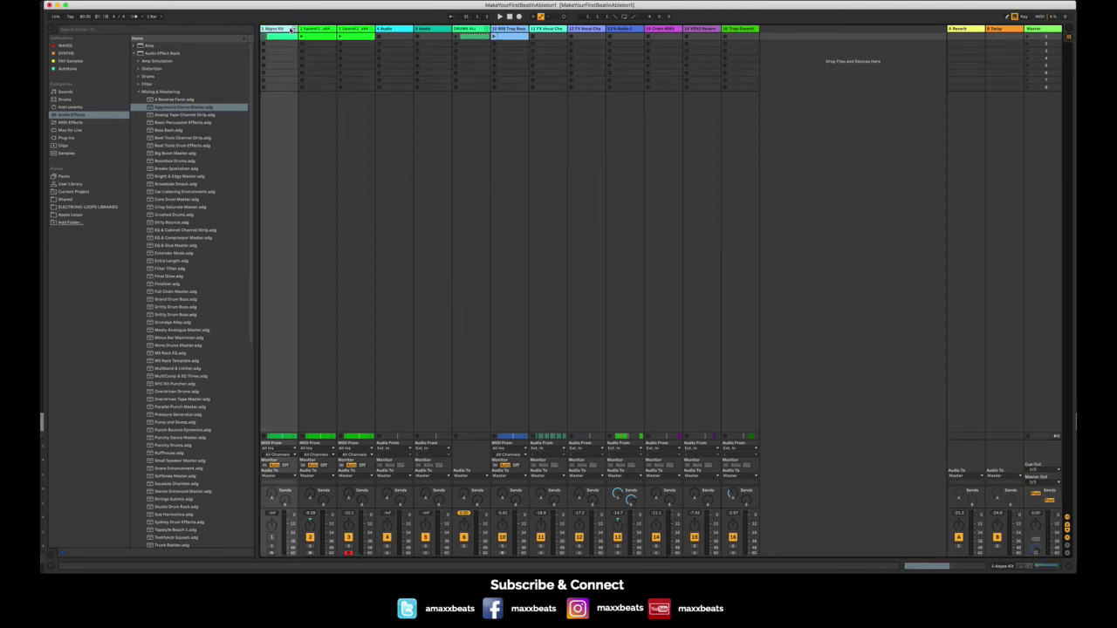
left_click(744, 29, "shift")
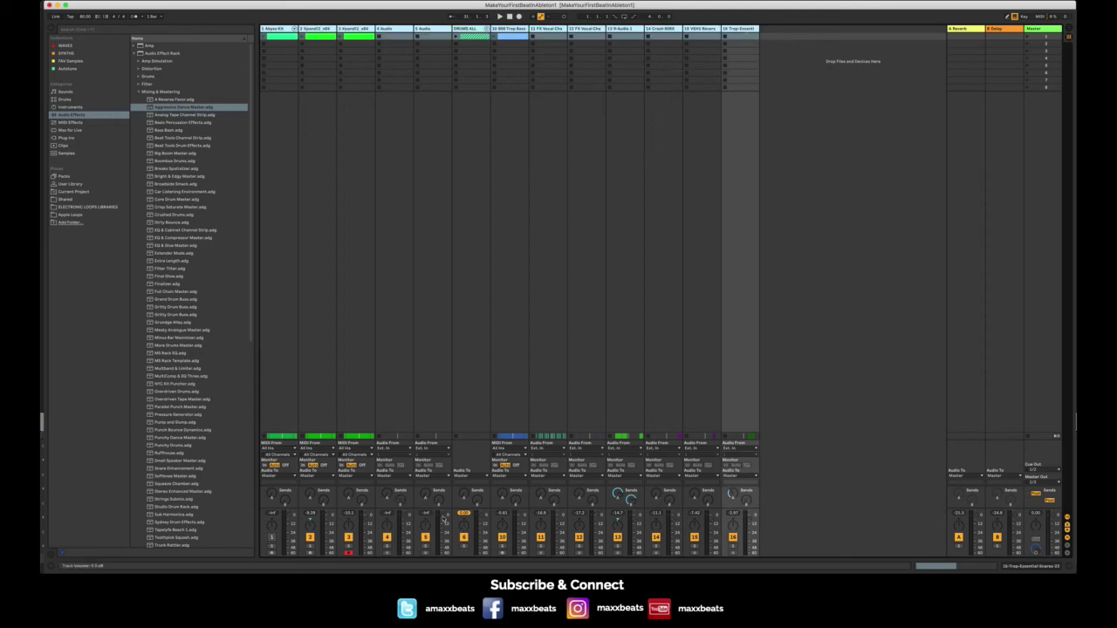
left_click(442, 517)
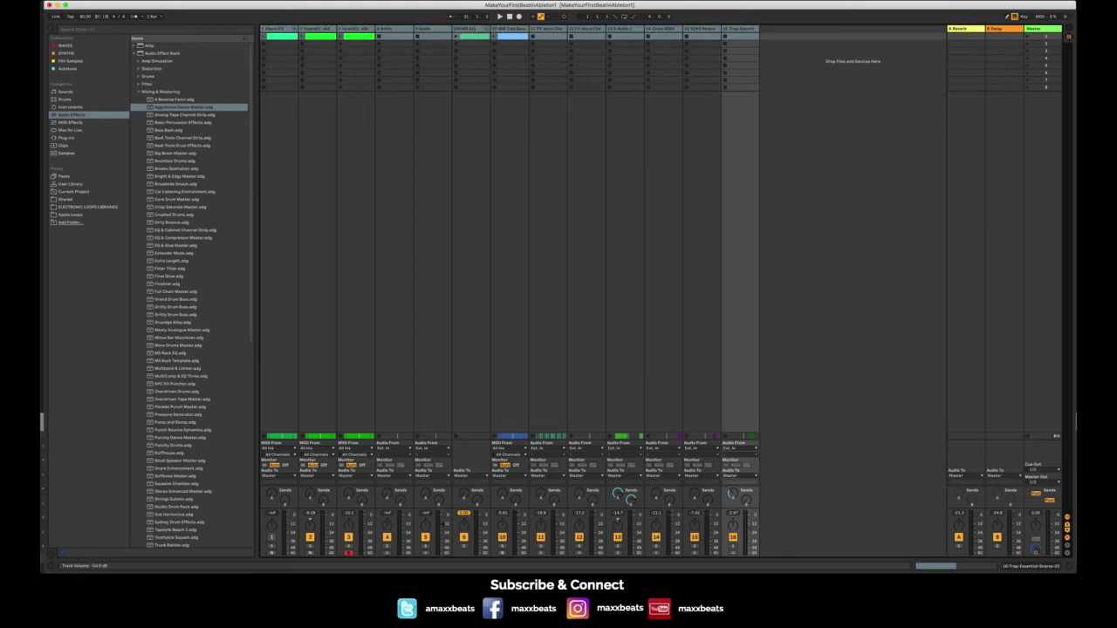
left_click(1068, 30)
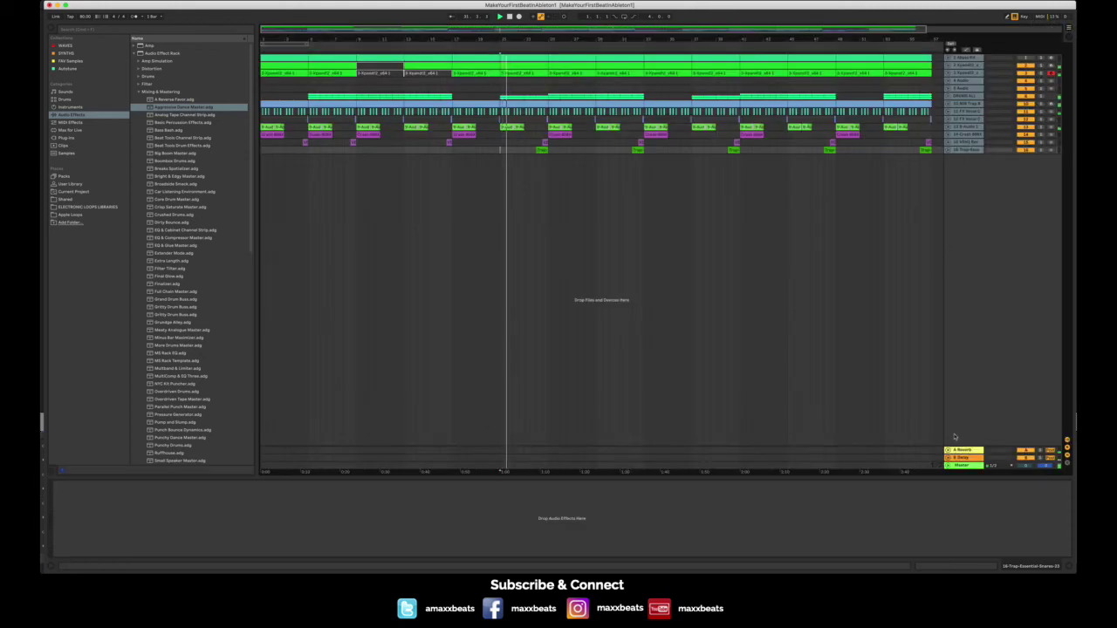
- Lower the compressor threshold of the Master track's rack to about -17.7 dB while the song plays
left_click(962, 466)
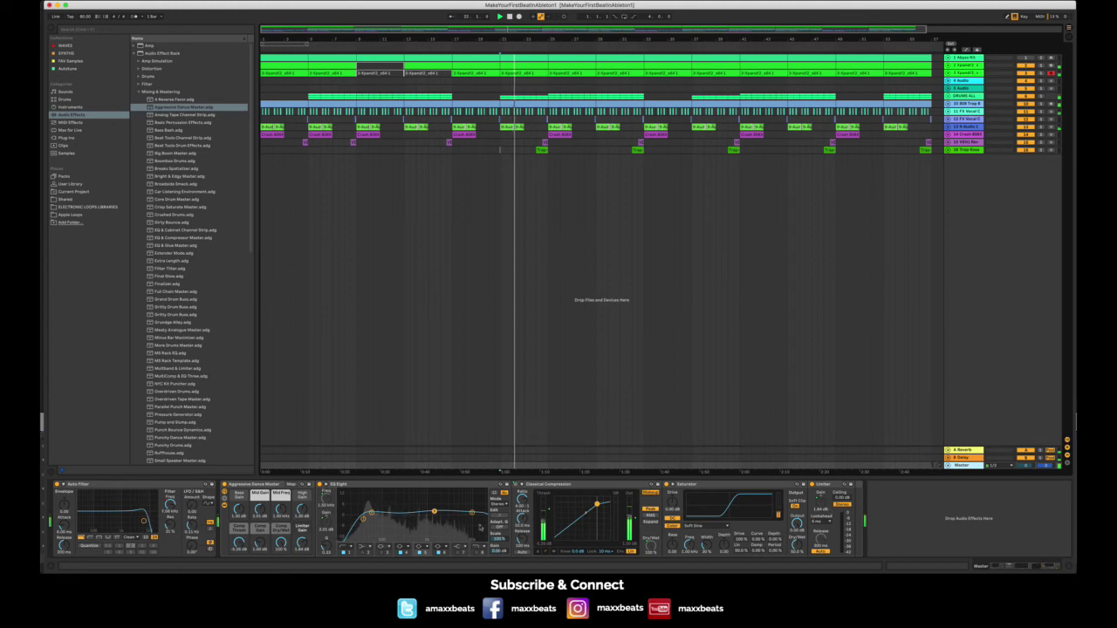
left_click_drag(240, 543, 302, 532)
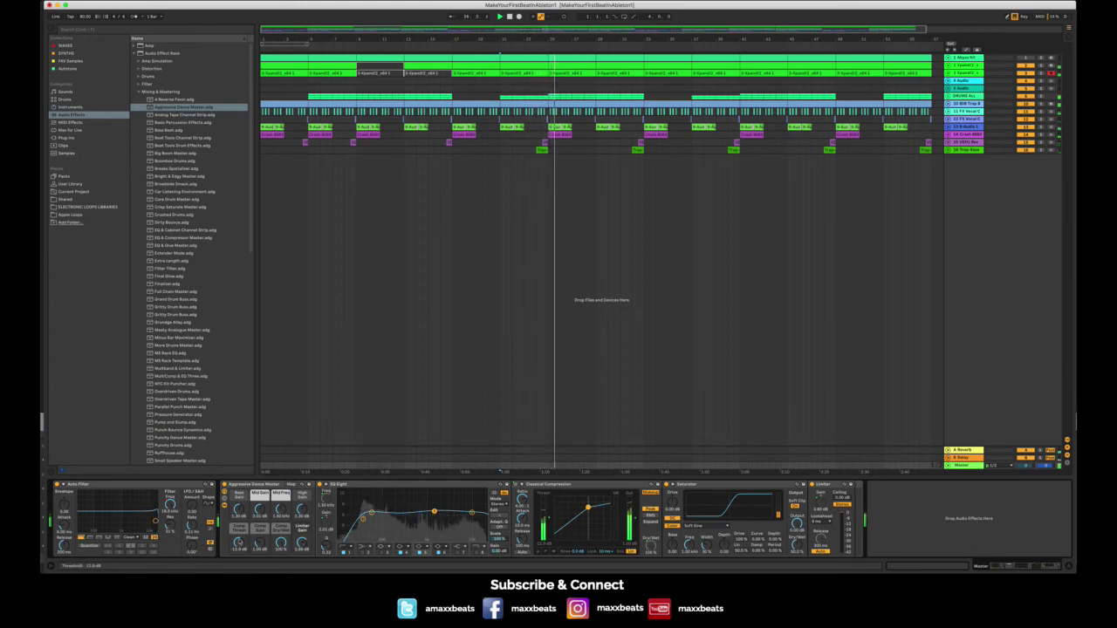
left_click_drag(239, 543, 239, 548)
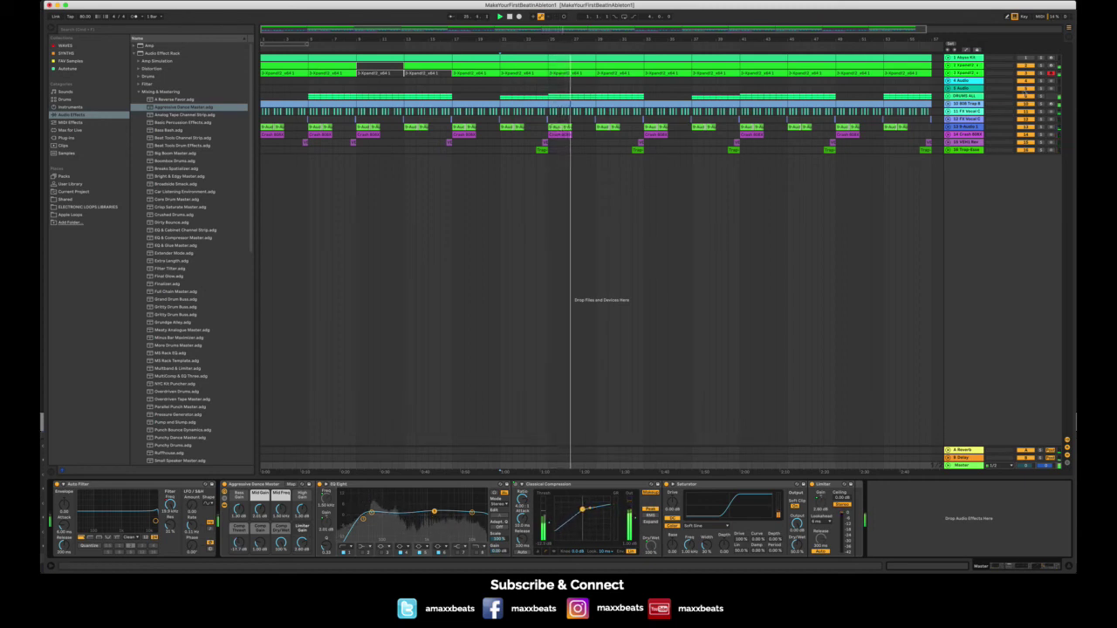
- Adjust the low-cut point in the rack's EQ Eight and enable a high cut on band 8, checking by ear
left_click(363, 519)
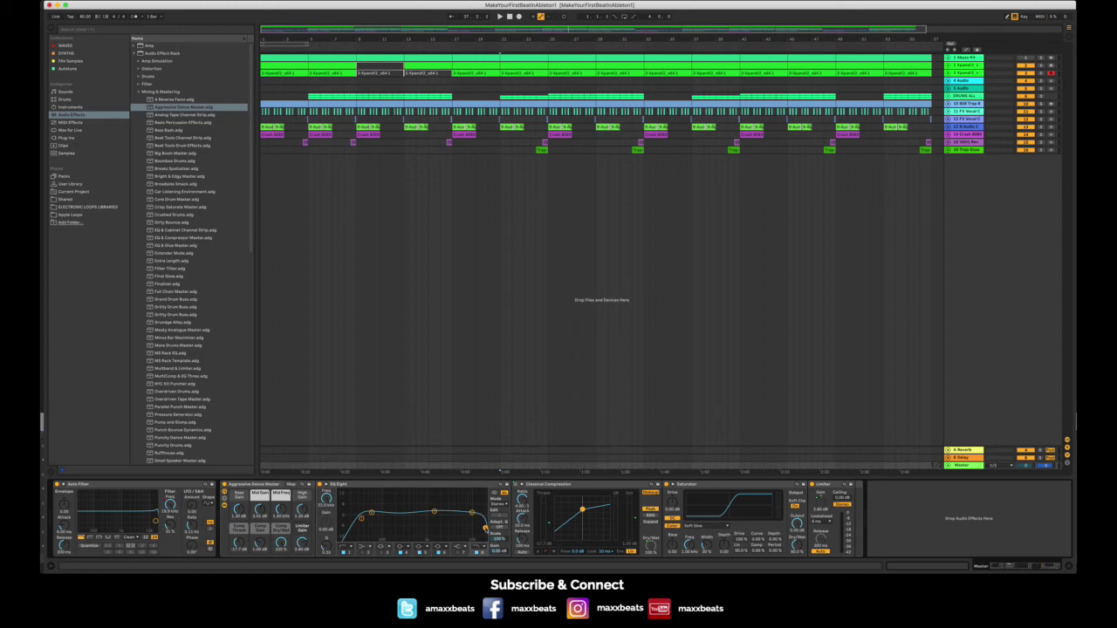
key("space")
key("space")
key("space")
left_click(362, 519)
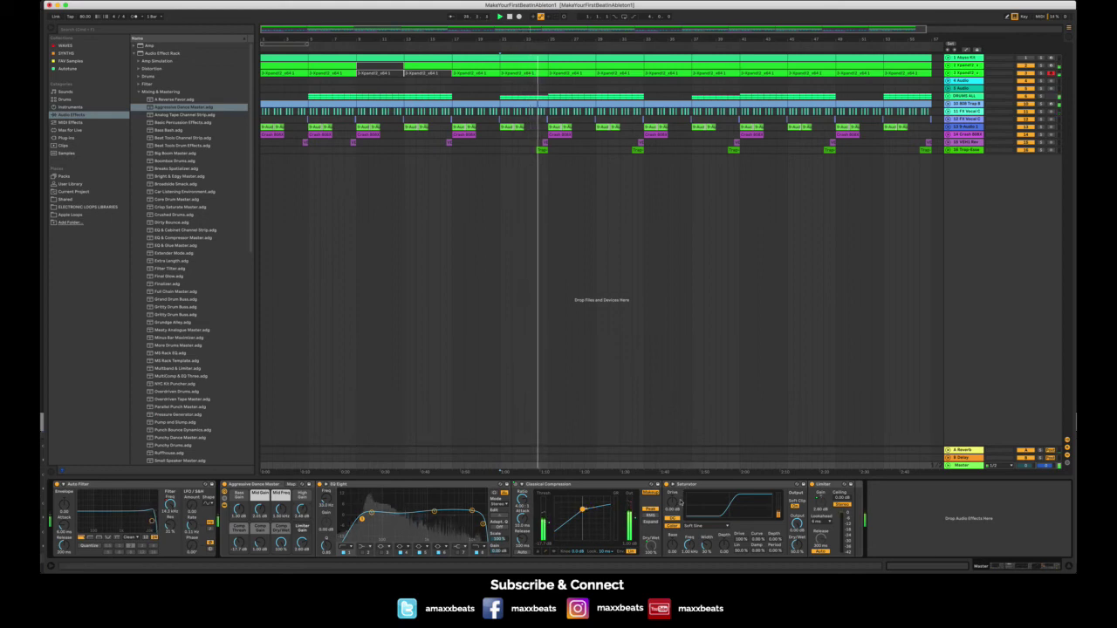
- Raise the Saturator's drive to about 1.7 dB and toggle its Soft Clip off and on to compare
left_click_drag(672, 503, 672, 499)
left_click(823, 504)
left_click(795, 506)
left_click(795, 506)
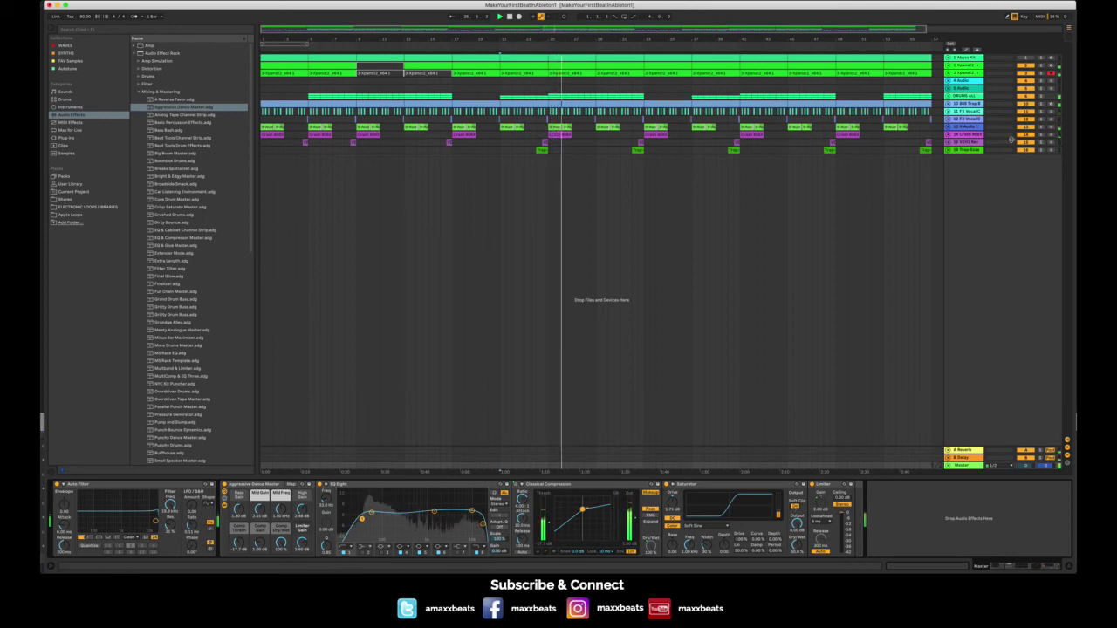
- Solo the DRUMS ALL group, play it back and unfold it to show the hats, kick and snare tracks
left_click(984, 95)
left_click(1040, 97)
key("space")
left_click(949, 96)
- Bypass and re-enable the Drum Buss on the DRUMS ALL group to compare, and reduce its drive, crunch and boom
left_click(972, 97)
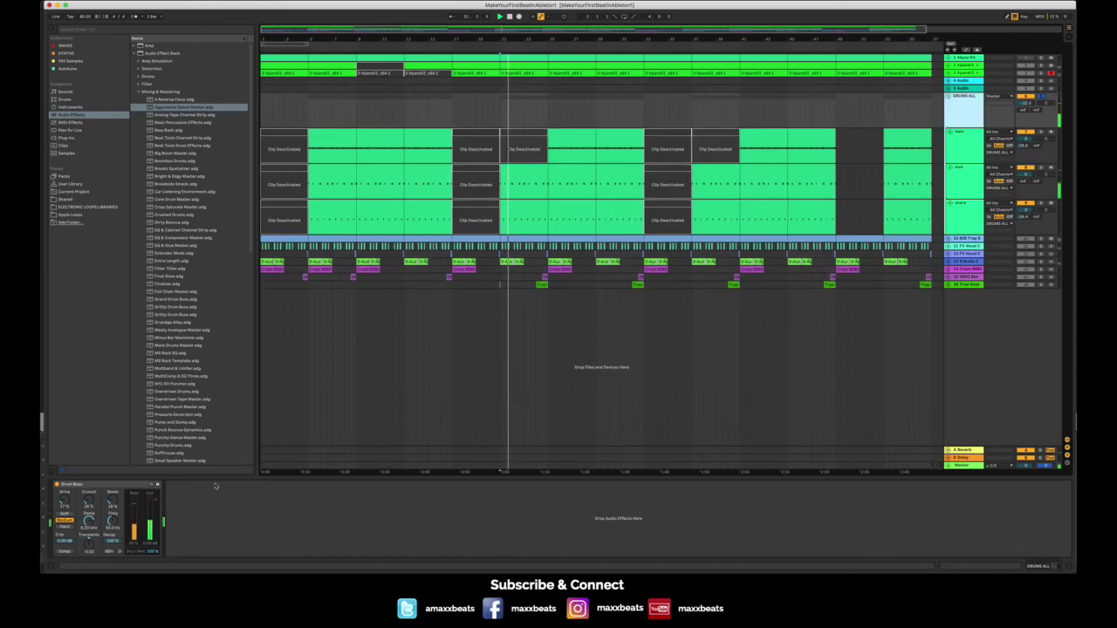
left_click(57, 484)
left_click(57, 483)
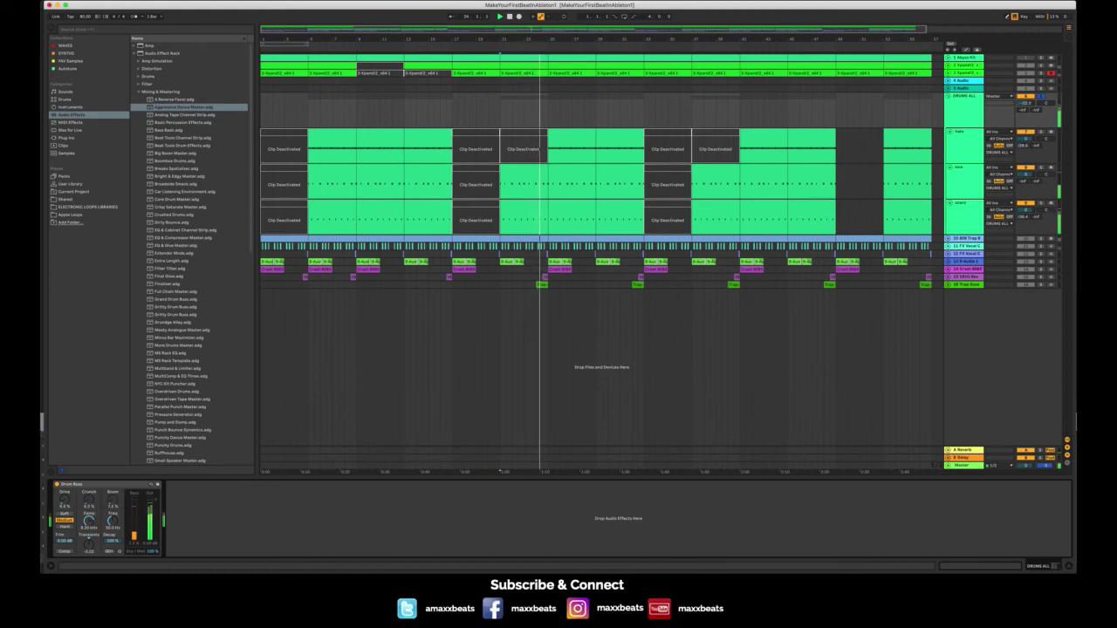
- Switch the Drum Buss distortion to Soft, raise the DRUMS ALL group's volume and fold the group
left_click(64, 513)
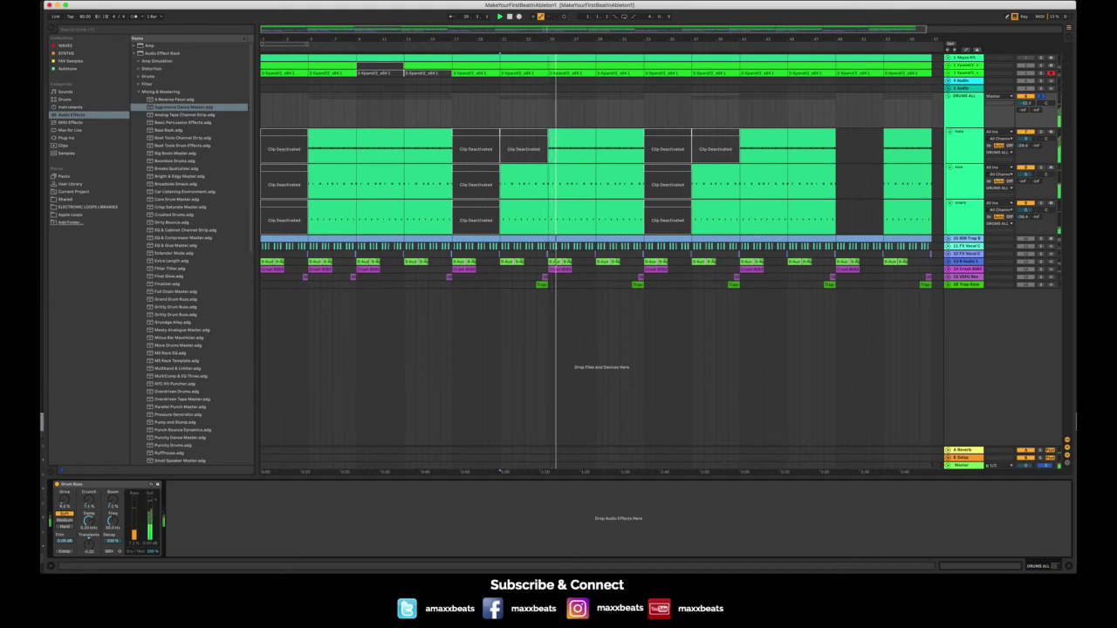
left_click_drag(1027, 103, 1026, 88)
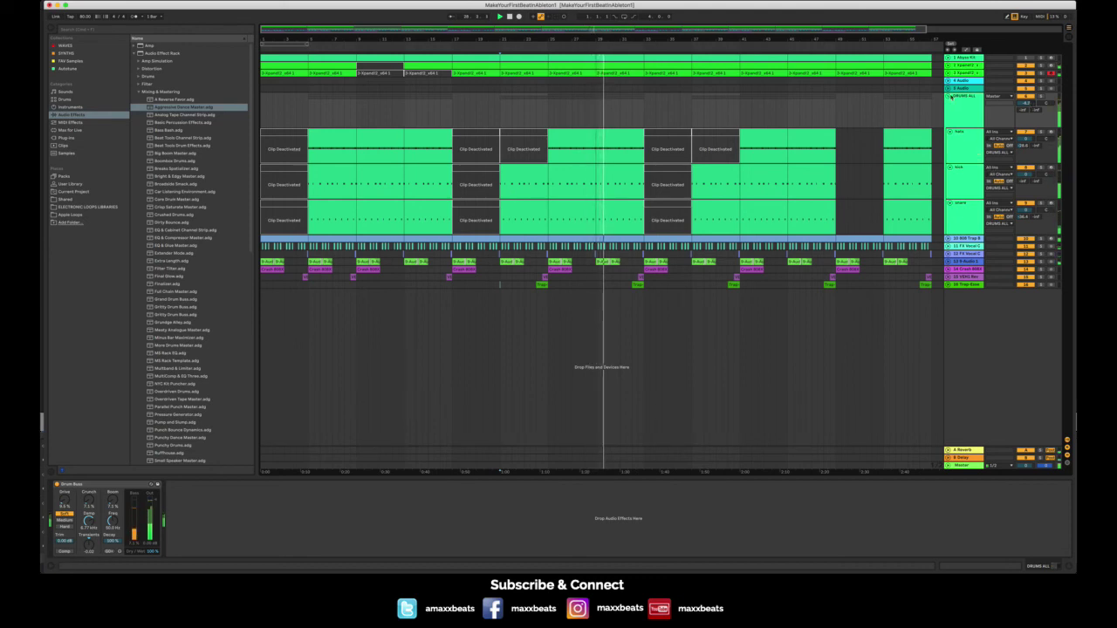
left_click(949, 96)
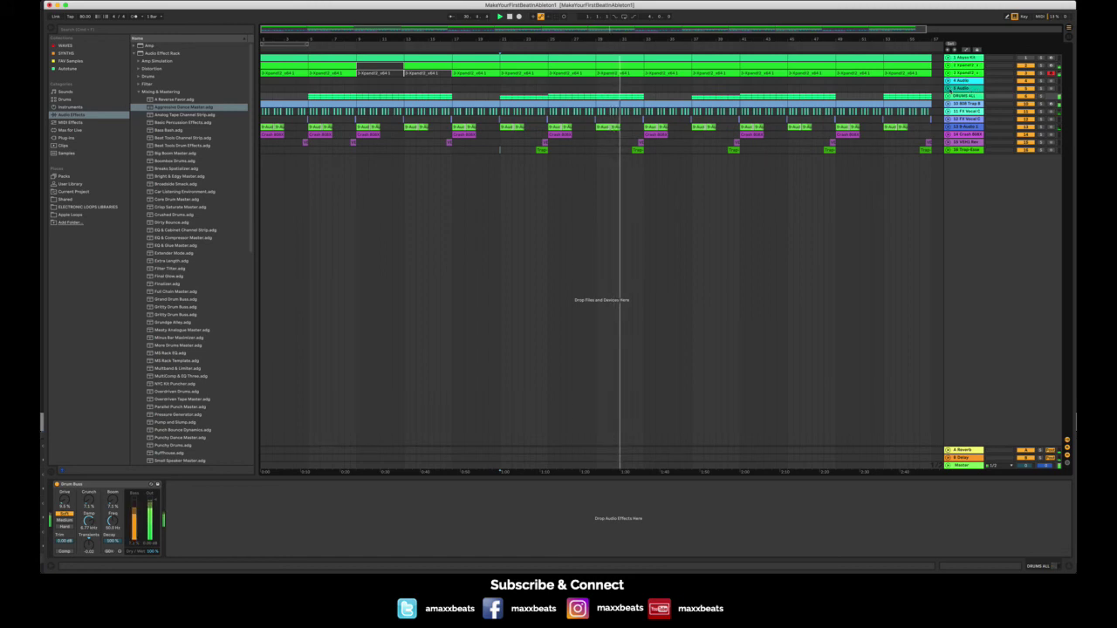
- Unfold and solo the 808 Trap Bass track, and add an EQ Eight to it
left_click(948, 104)
left_click(969, 105)
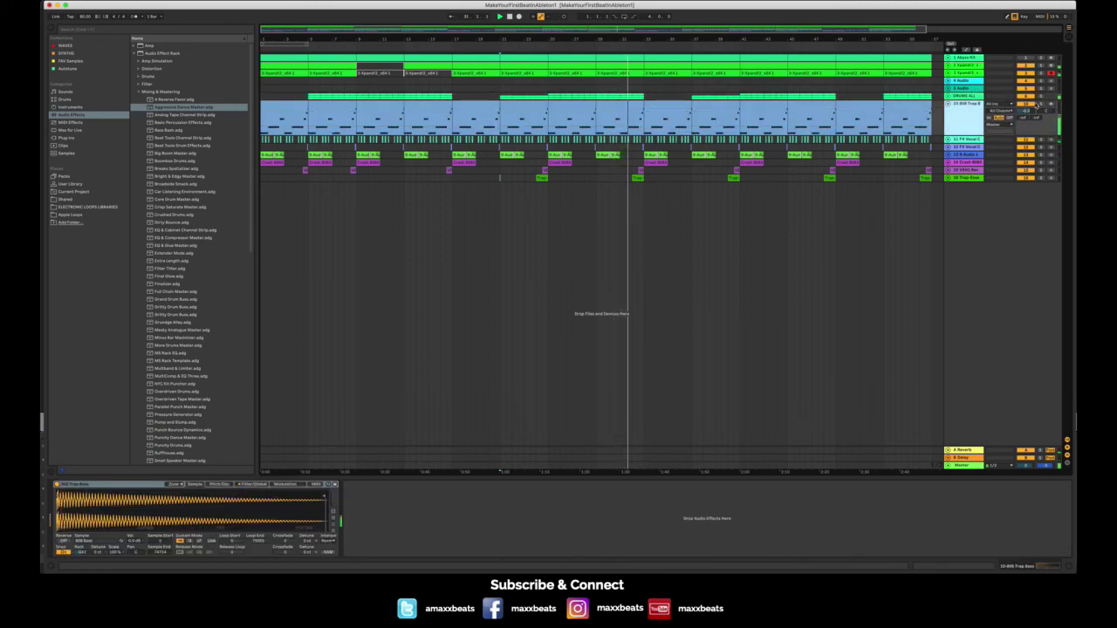
left_click(1041, 104)
left_click(971, 109)
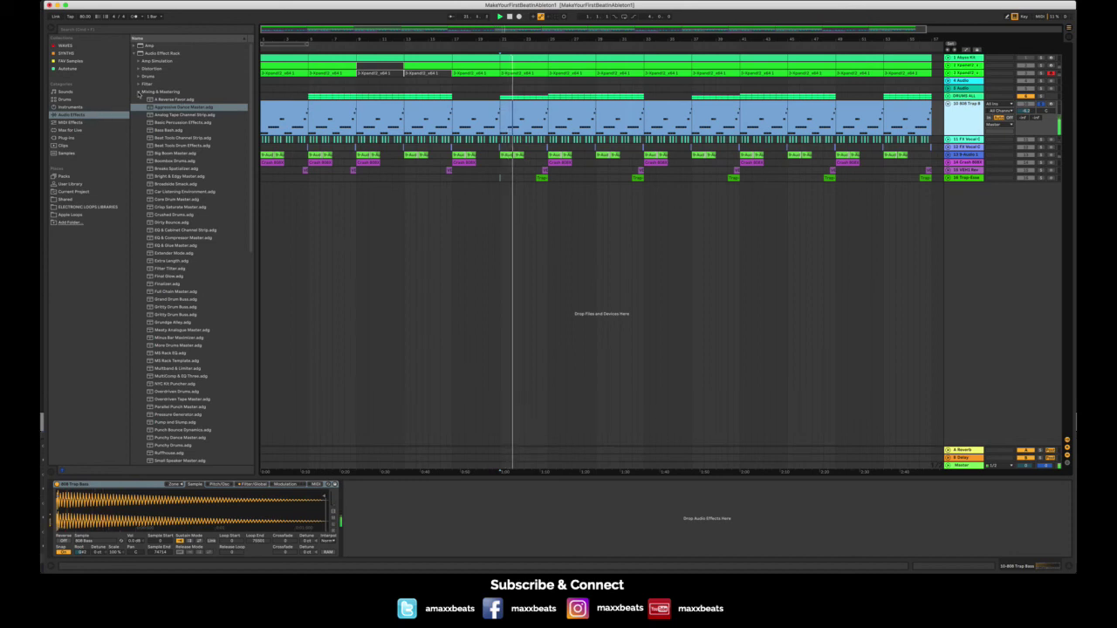
left_click(139, 92)
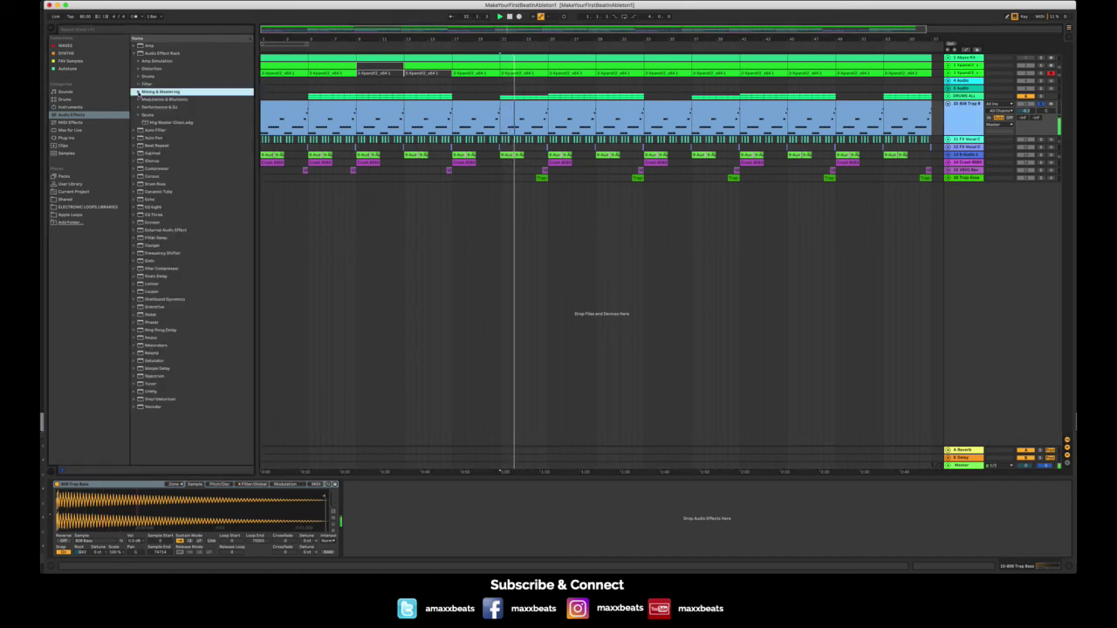
left_click(168, 207)
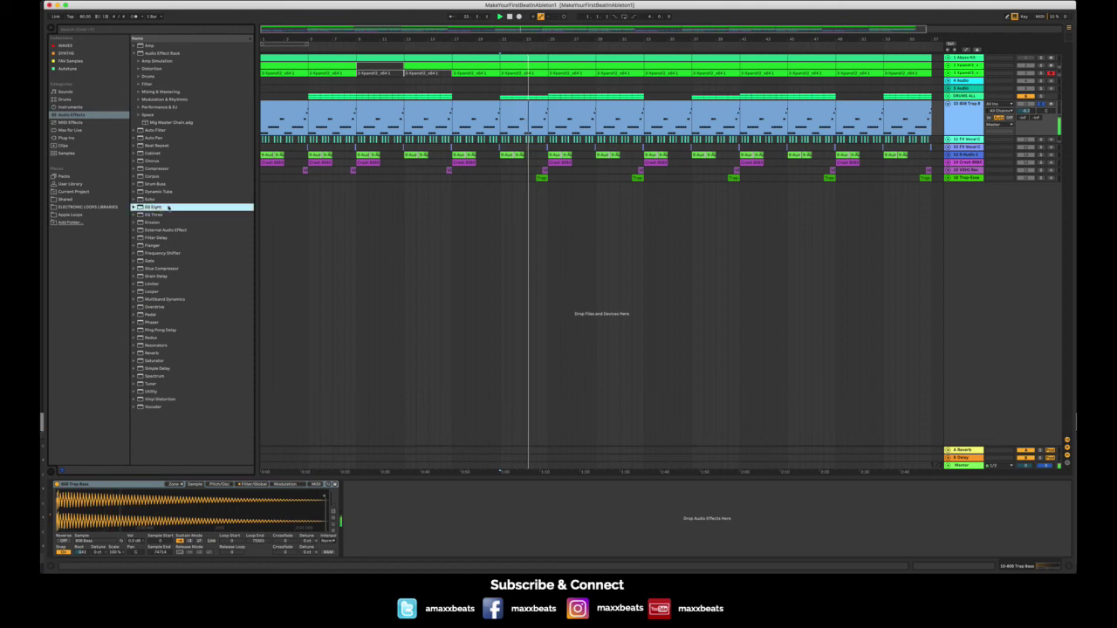
left_click_drag(391, 516, 389, 517)
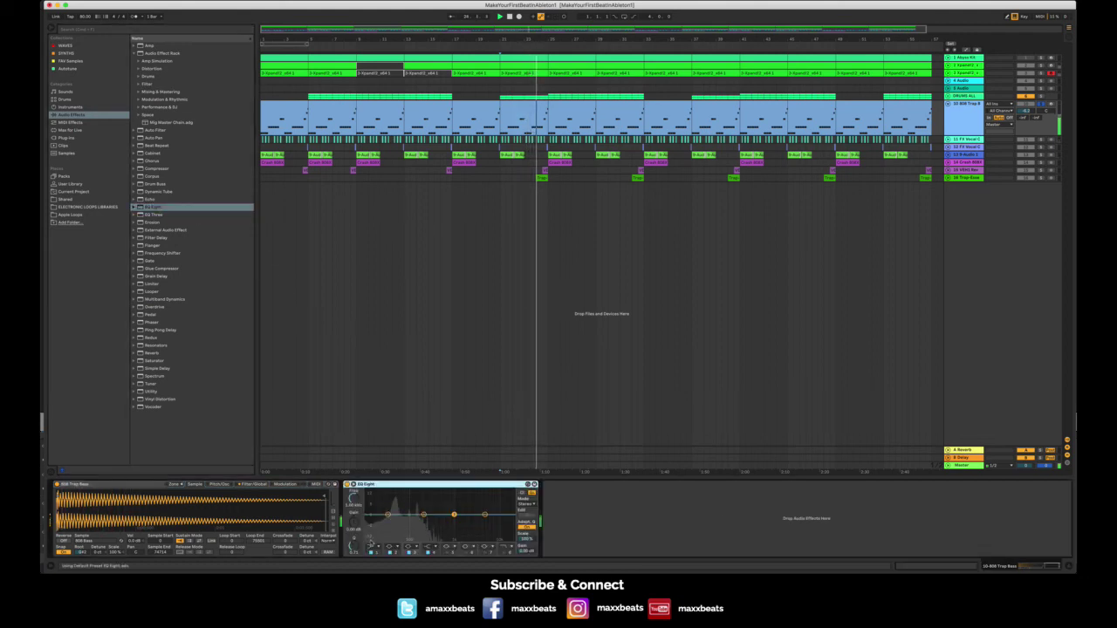
- Set the 808 bass EQ's low cut to about 40 Hz, enable a high cut on band 8, and add a Compressor after it
left_click(376, 505)
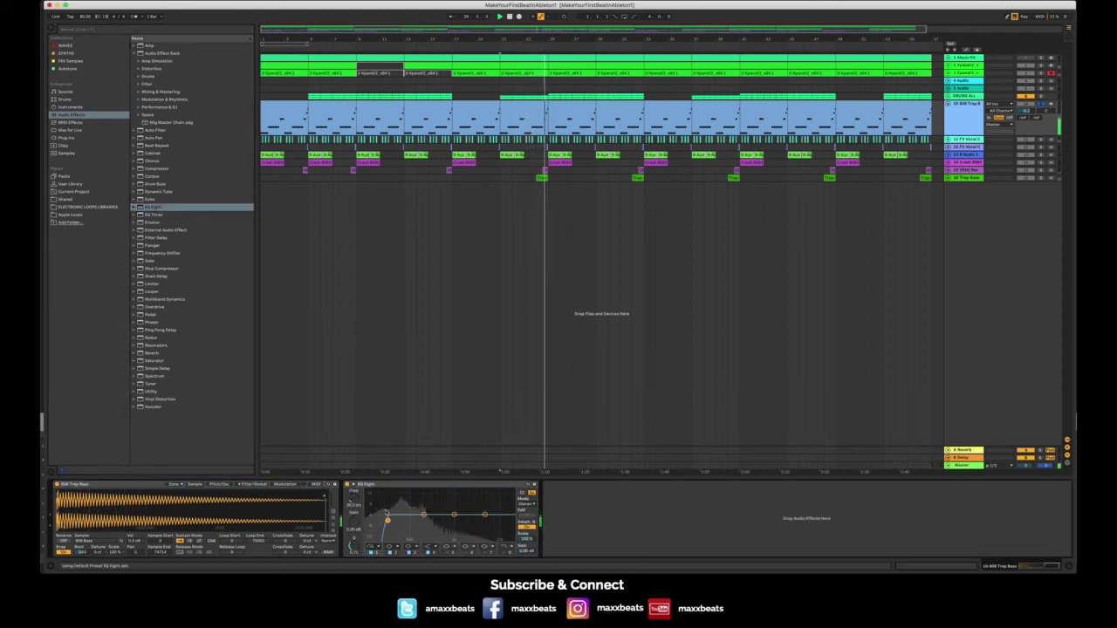
left_click_drag(388, 522, 391, 518)
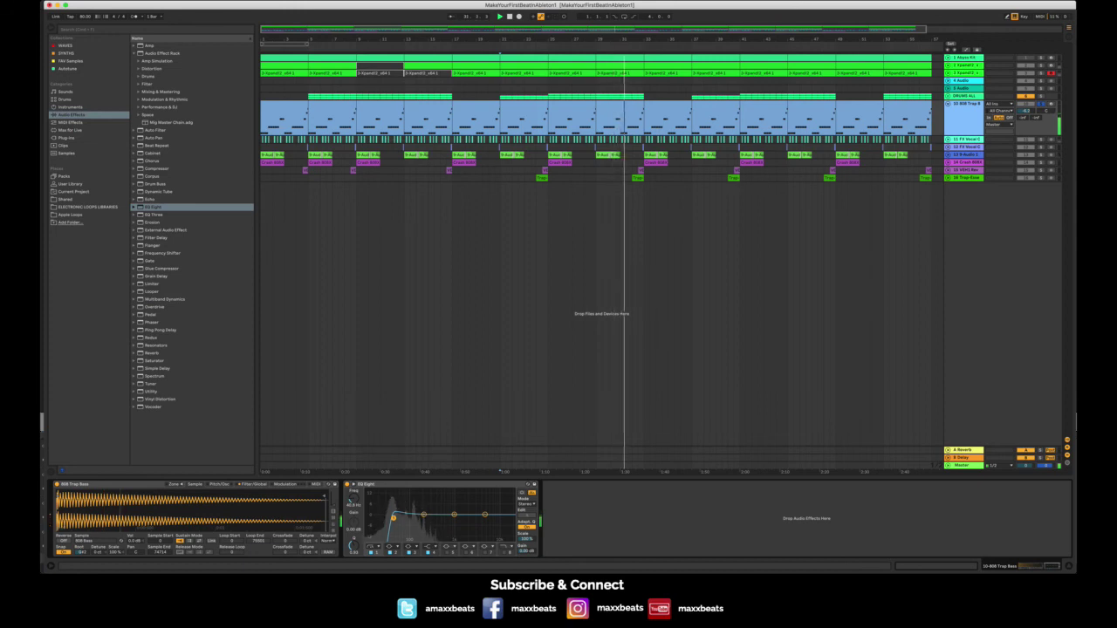
left_click(504, 552)
left_click_drag(509, 522, 467, 522)
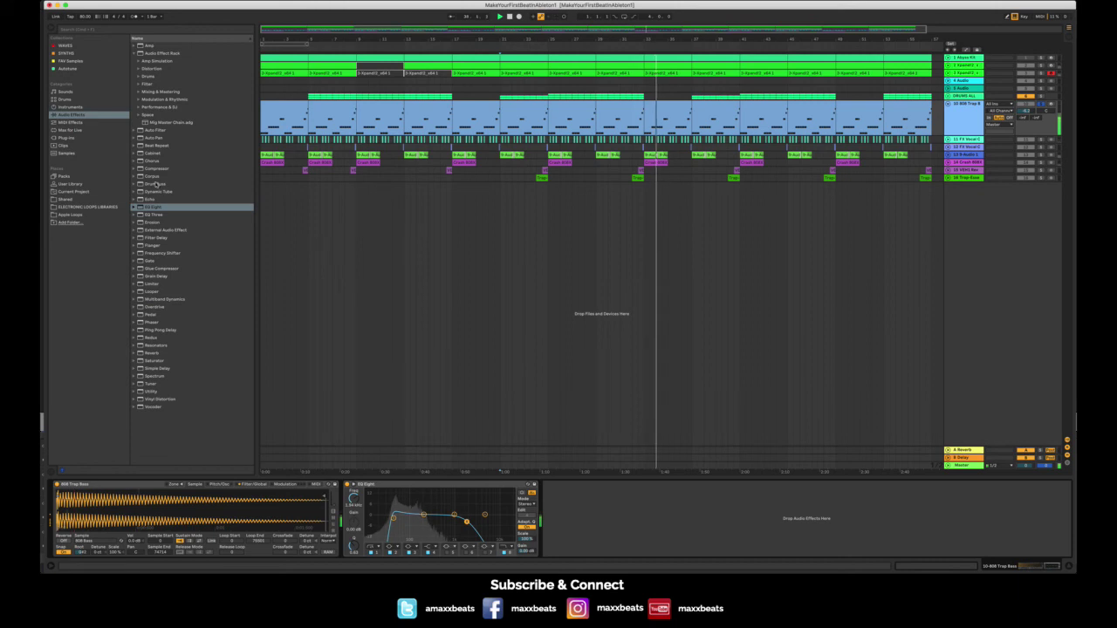
left_click_drag(153, 169, 563, 506)
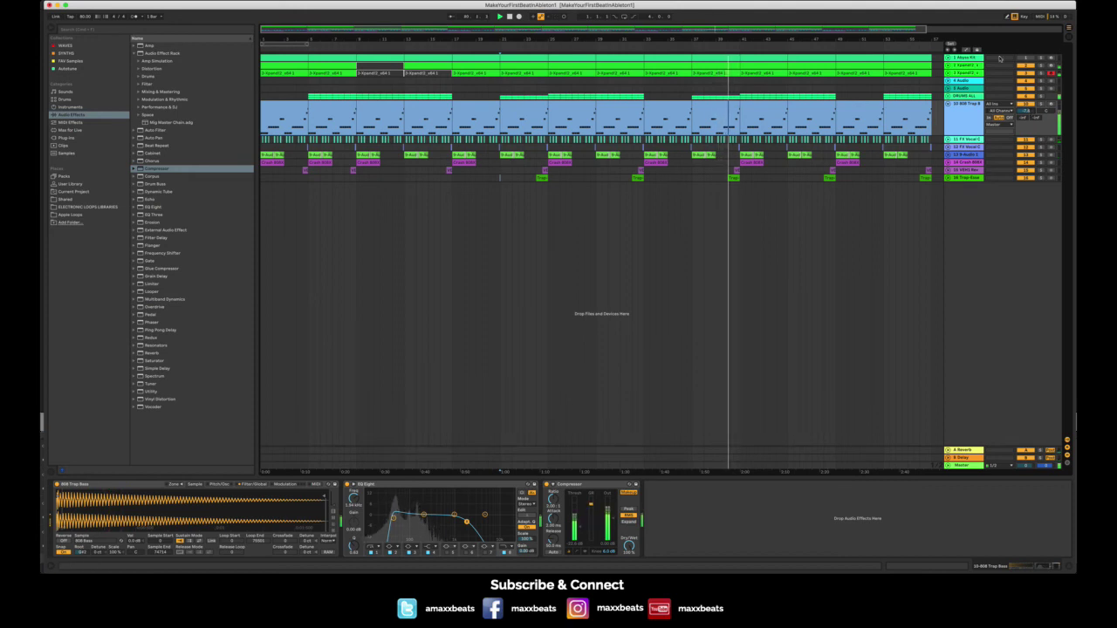
- Group the two Xpand!2 tracks and rename the group synths
left_click(961, 66)
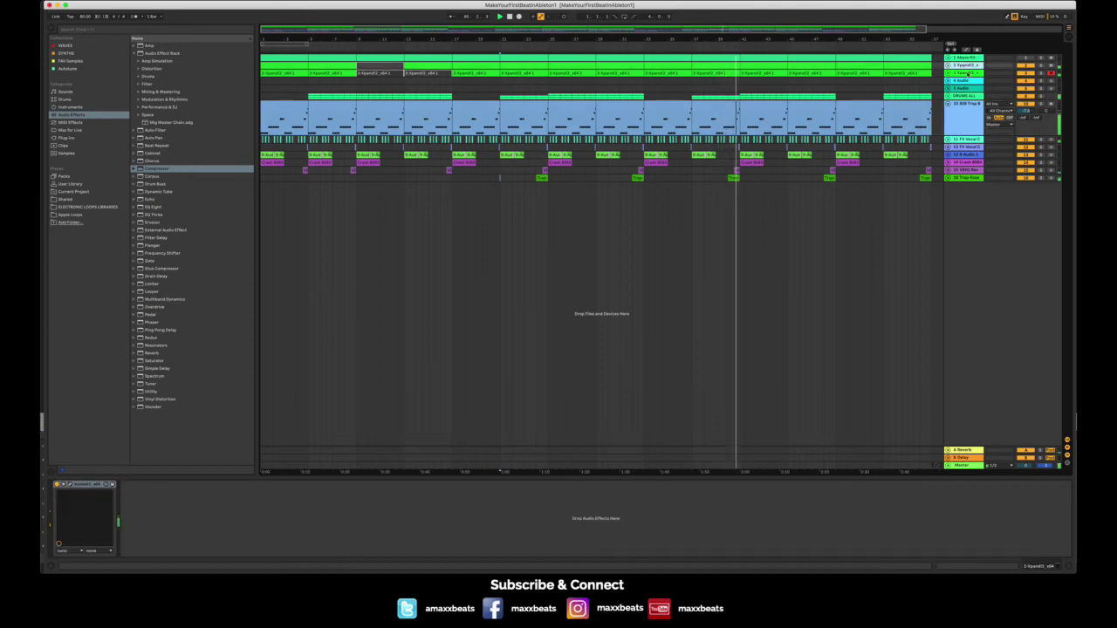
left_click(968, 74, "shift")
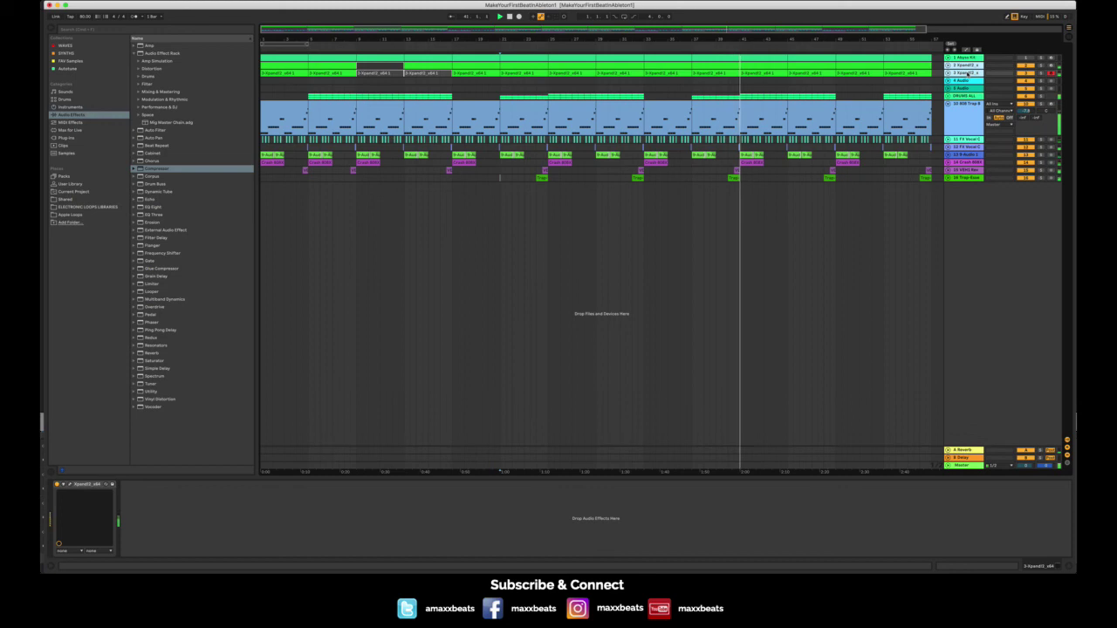
right_click(969, 66)
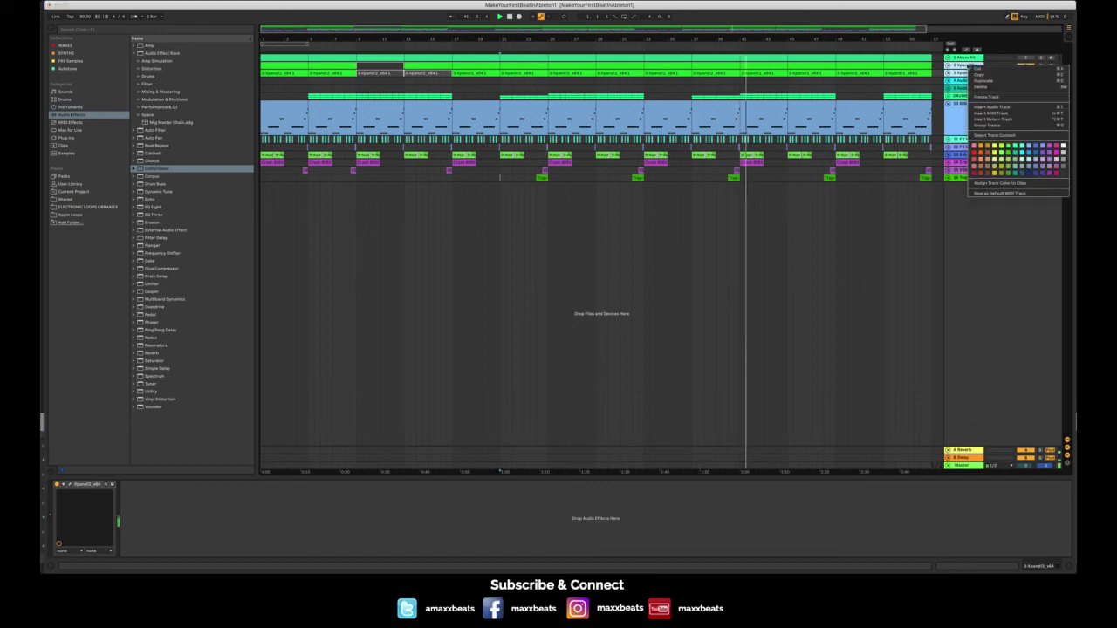
left_click(987, 125)
left_click(964, 67)
key("super+r")
type("synths")
key("Return")
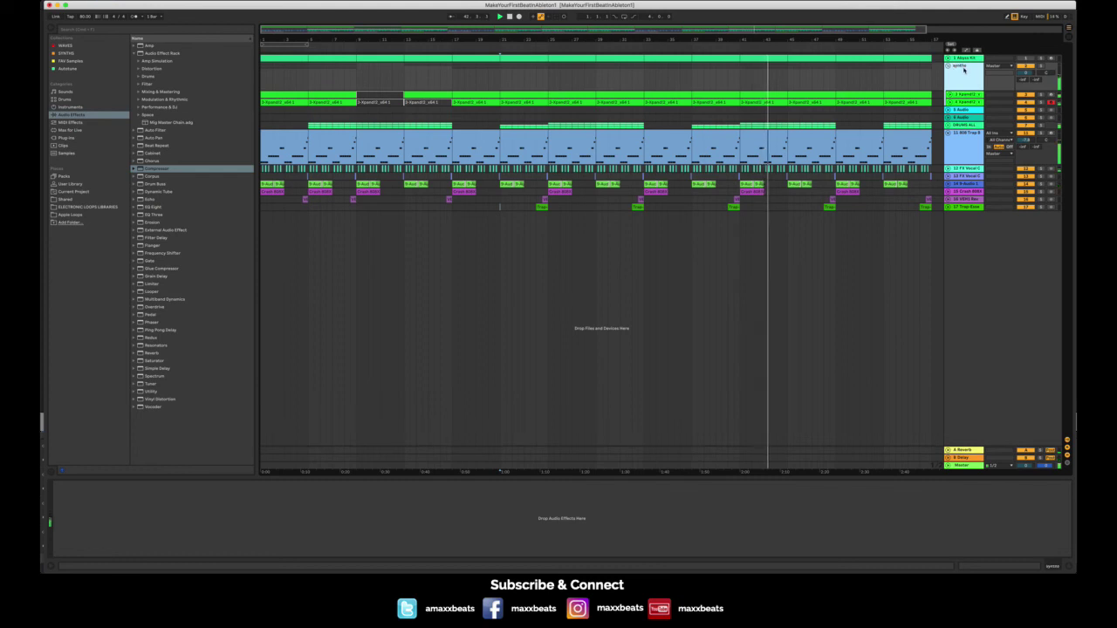
- Add a Compressor and an EQ Eight to the synths group, placing the EQ before the Compressor with a low cut
left_click_drag(155, 169, 877, 85)
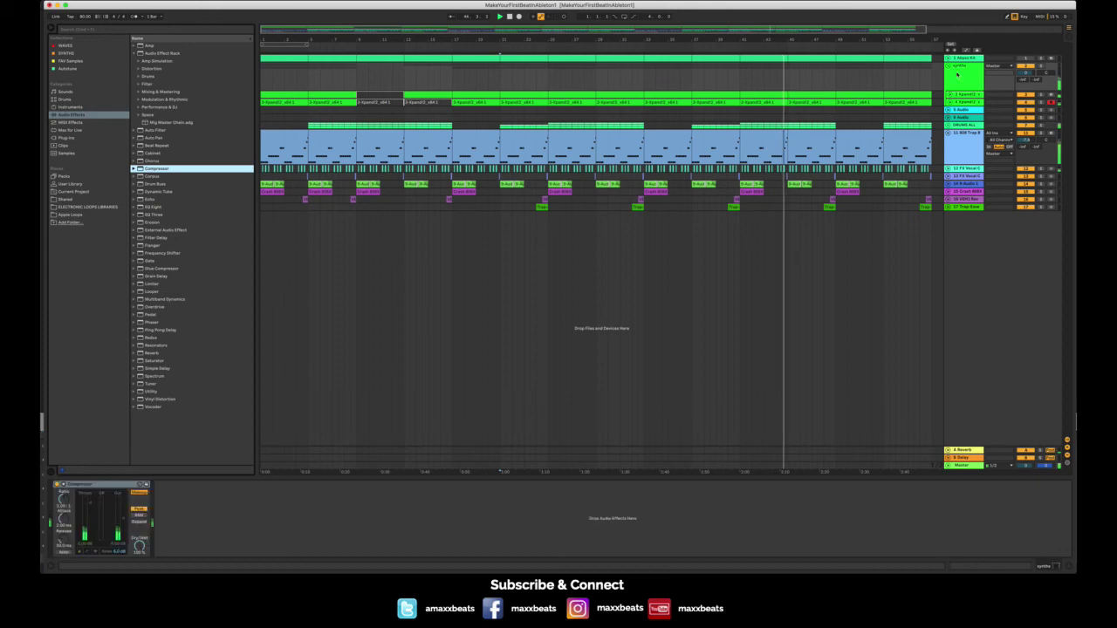
left_click(155, 207)
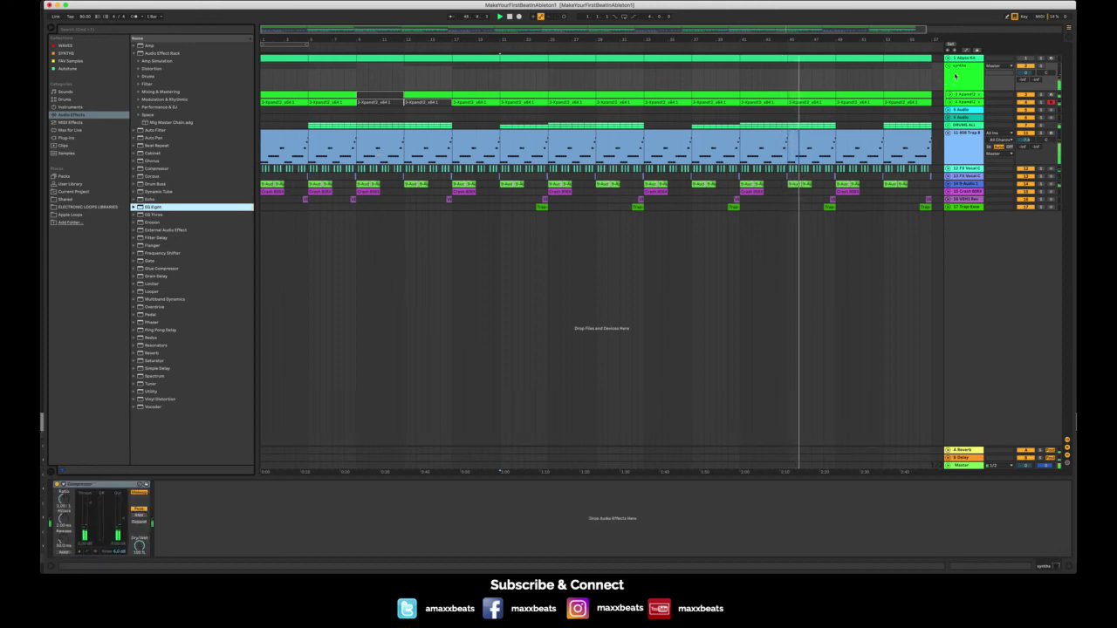
left_click_drag(955, 76, 955, 76)
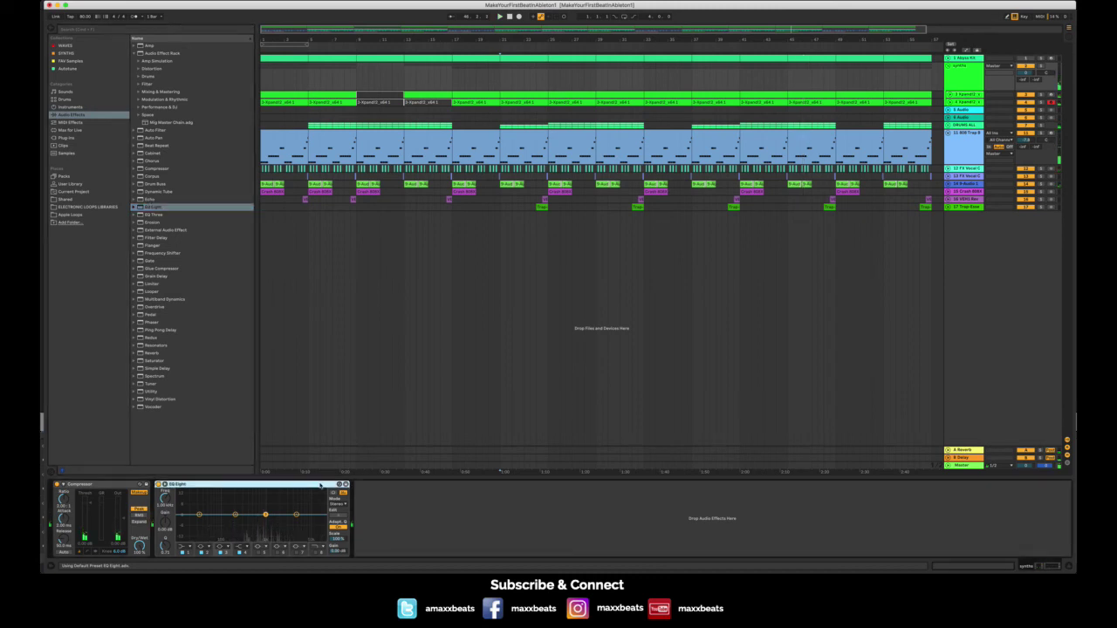
left_click_drag(121, 491, 52, 497)
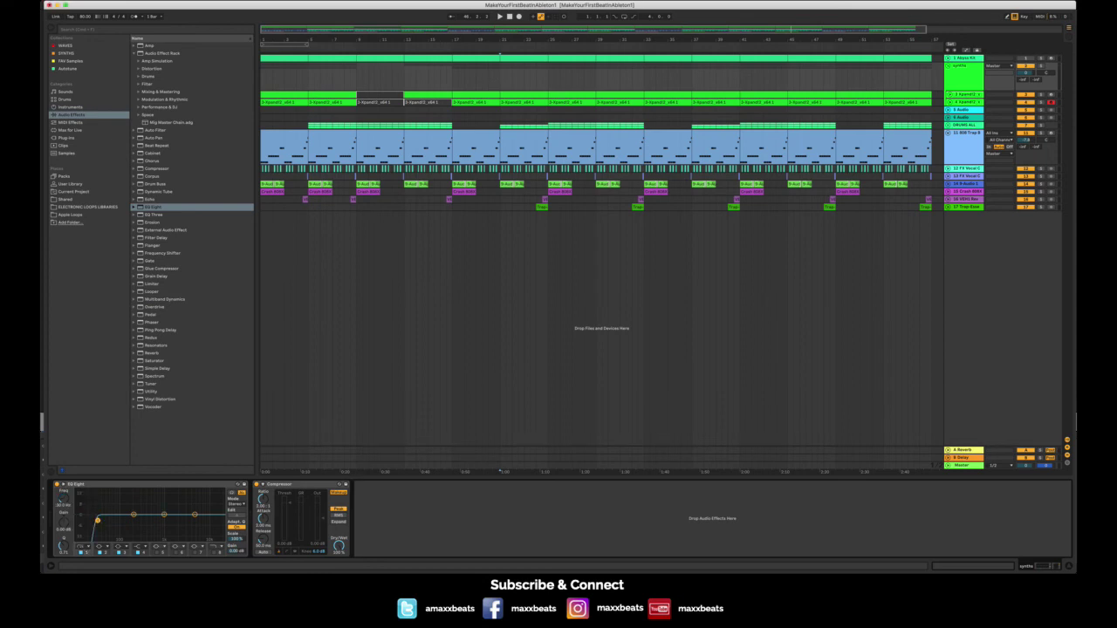
- During playback, raise the synths EQ's low cut by ear and boost band 3 by about 2 dB near 1.4 kHz
key("space")
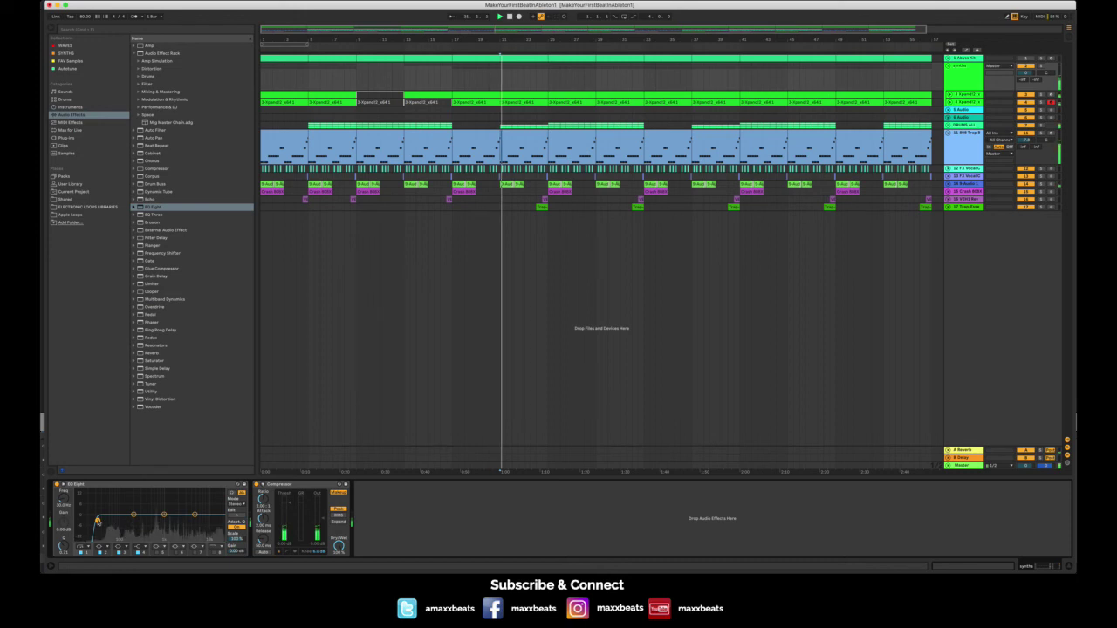
mouse_move(98, 521)
left_mouse_down()
mouse_move(178, 518)
mouse_move(93, 517)
left_mouse_up()
key("space")
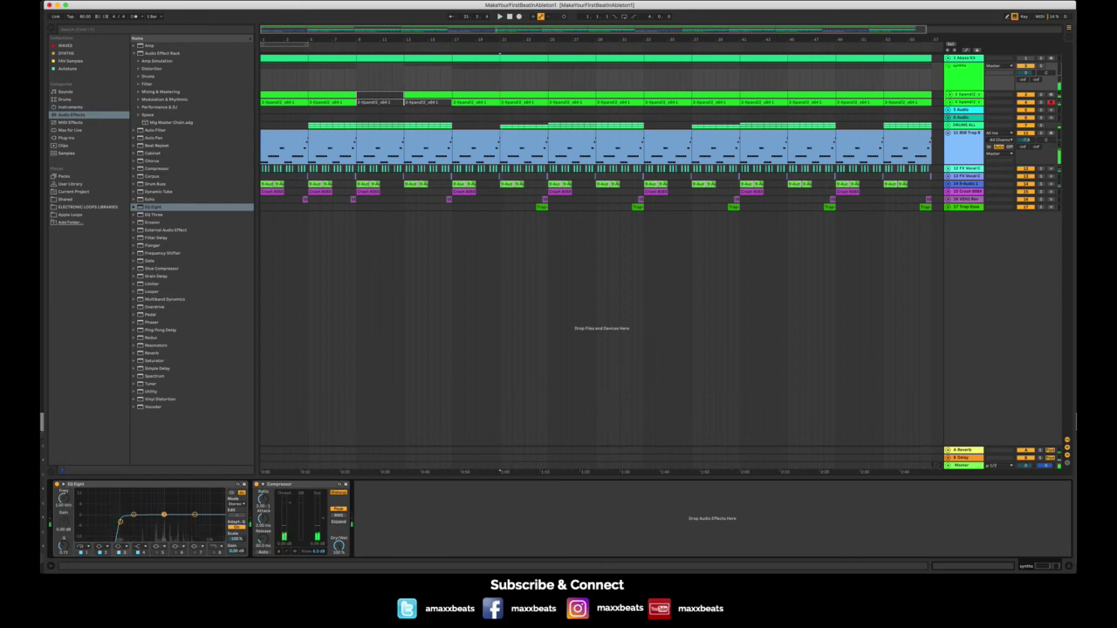
key("space")
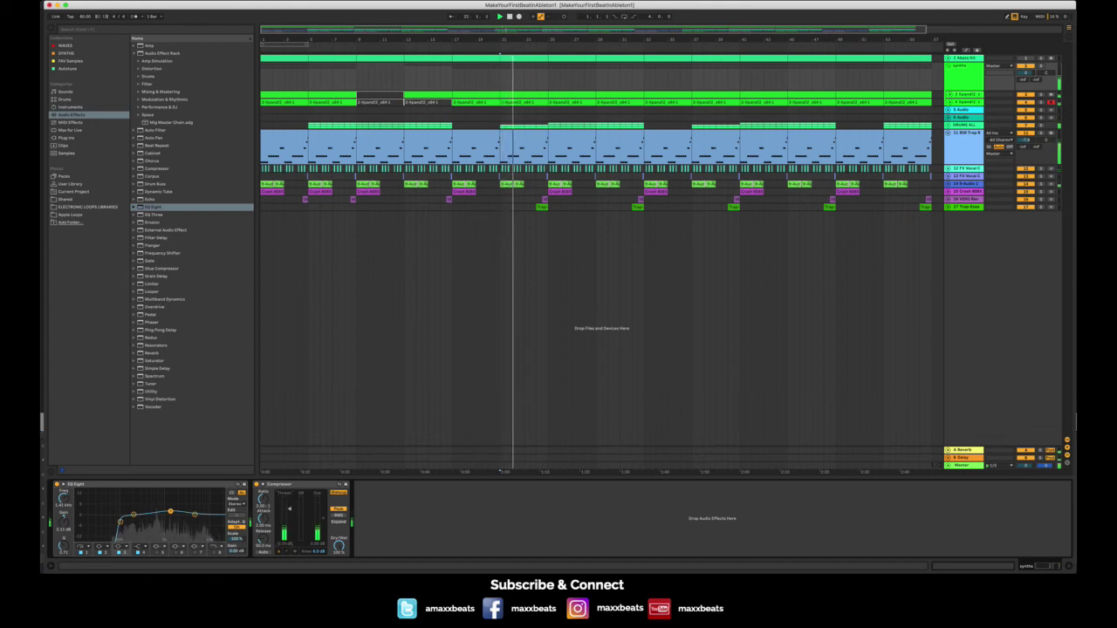
- Adjust the synths Compressor's threshold, switch it to RMS, and lower the EQ's low cut to about 48 Hz
left_click_drag(289, 515, 289, 510)
left_click(338, 515)
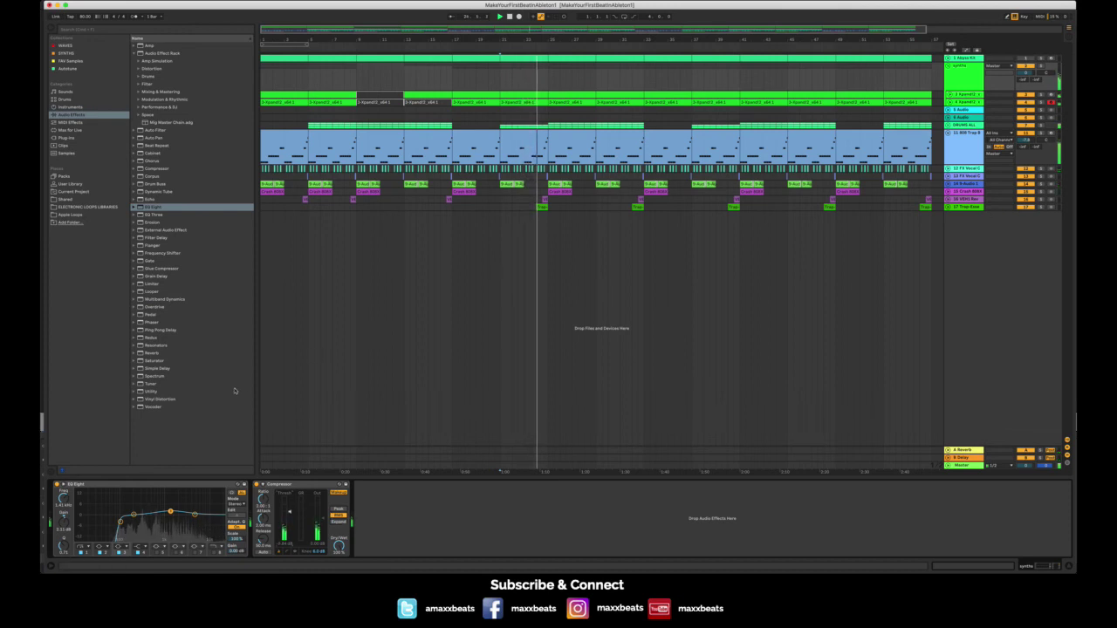
left_click_drag(120, 522, 106, 522)
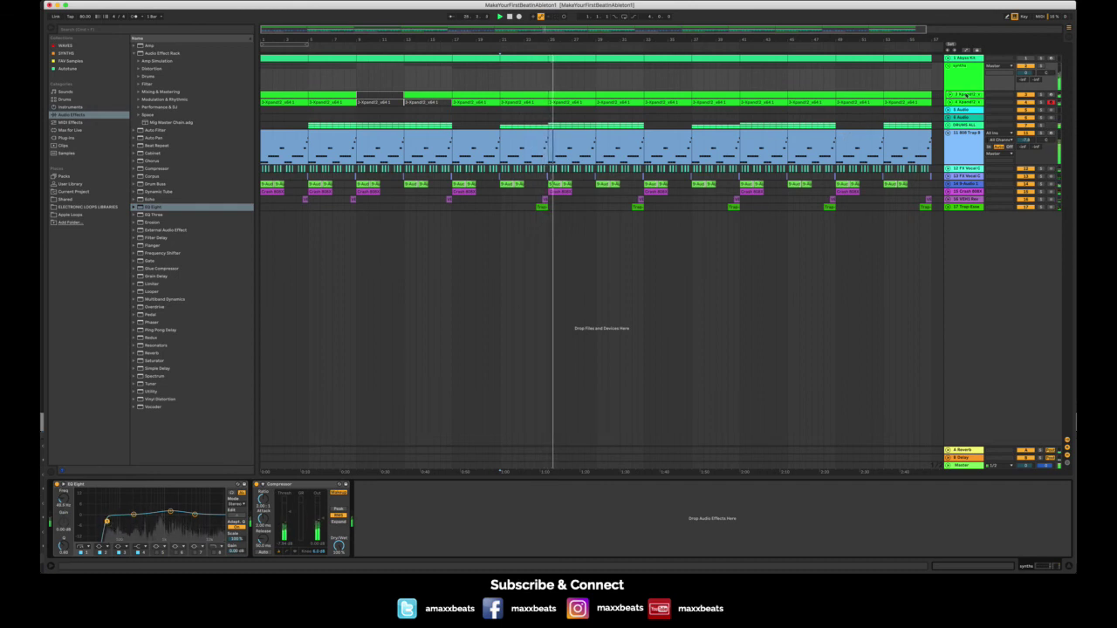
- Unfold the DRUMS ALL group, solo the hats track and play it from bar 25
left_click(963, 149)
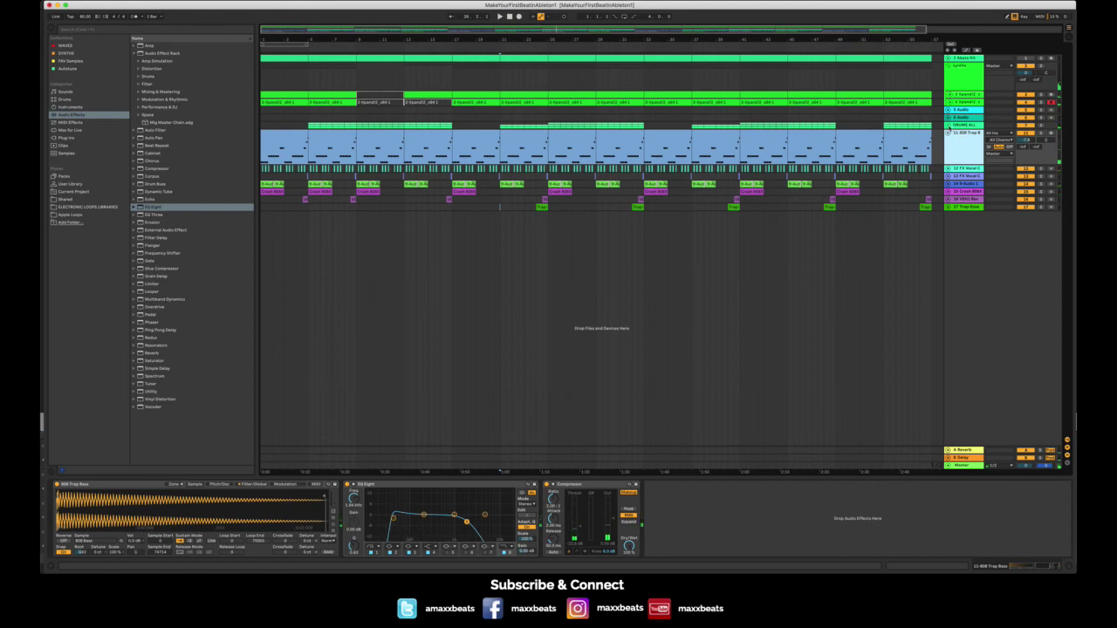
left_click(948, 124)
left_click(963, 167)
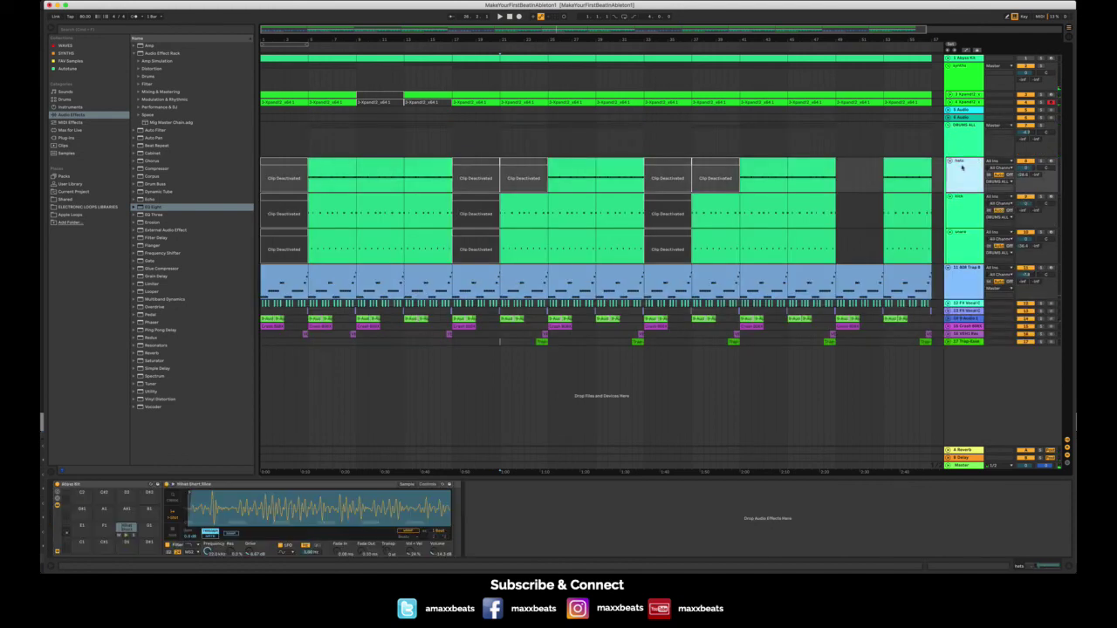
left_click(1040, 160)
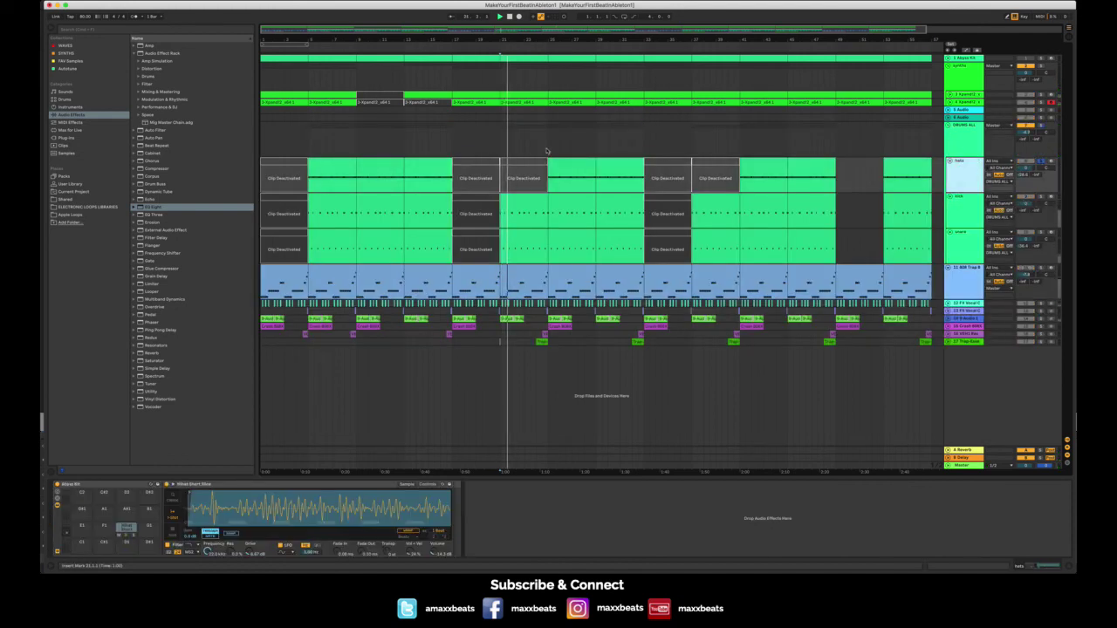
left_click(548, 152)
key("space")
key("space")
- Adjust the hats track's Reverb send by ear
left_click(966, 167)
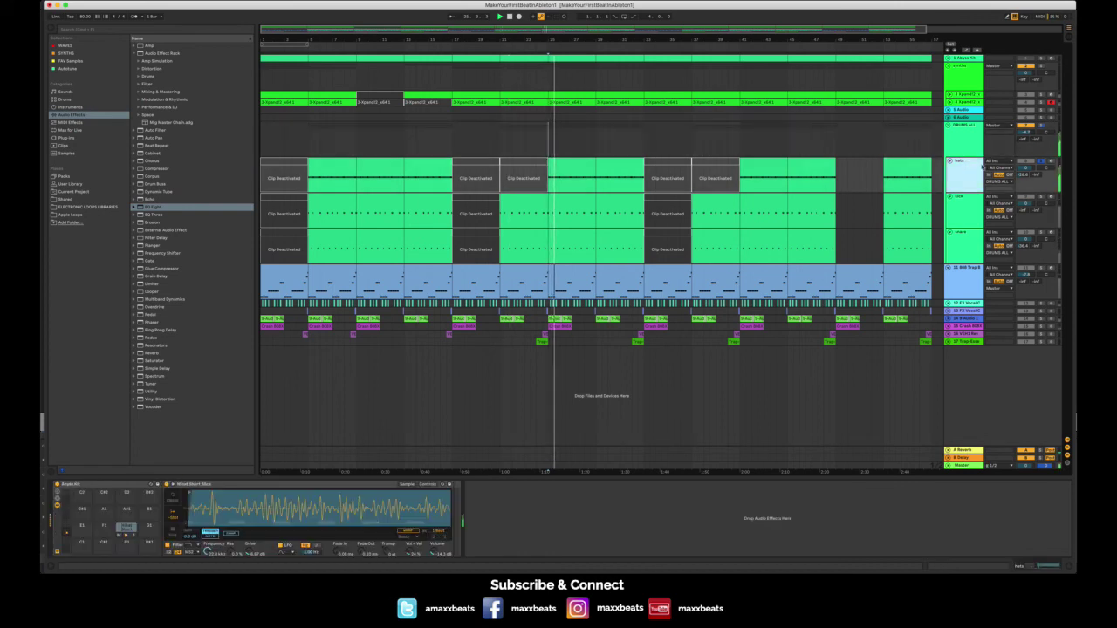
left_click_drag(1024, 175, 1024, 185)
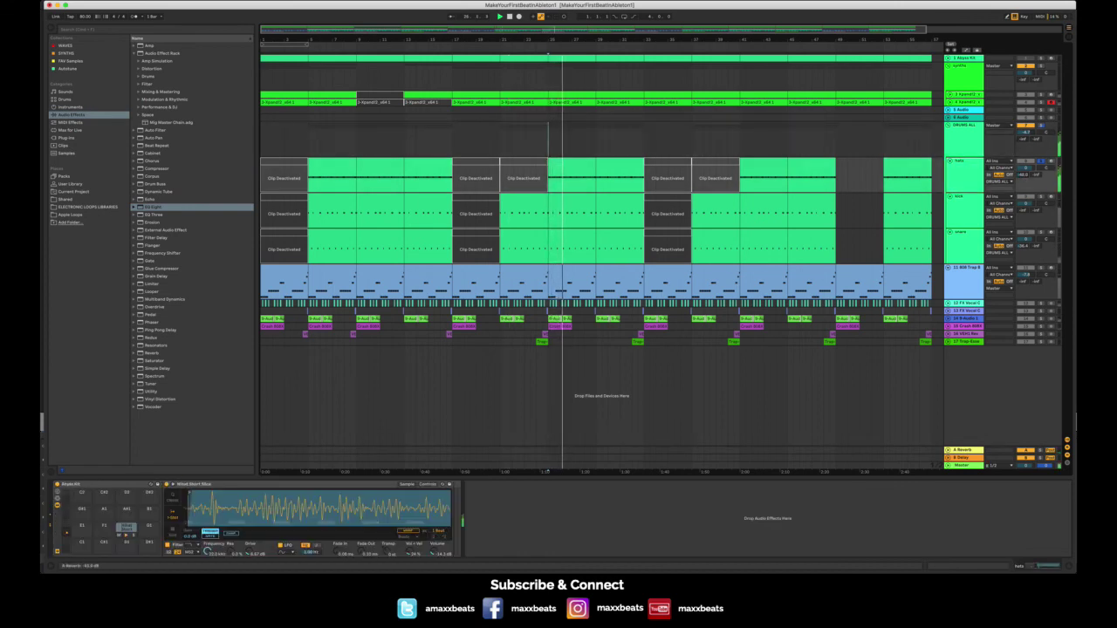
left_click(964, 173)
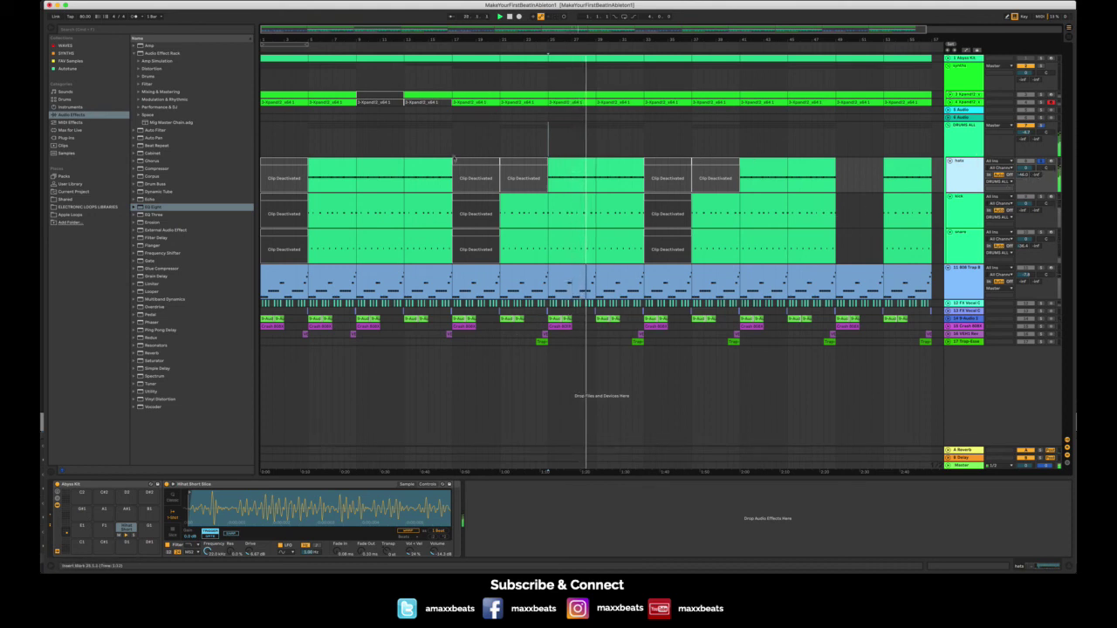
- Add an Auto Pan to the hats track and set its amount to about 42%, checking by ear
left_click(73, 115)
left_click(134, 54)
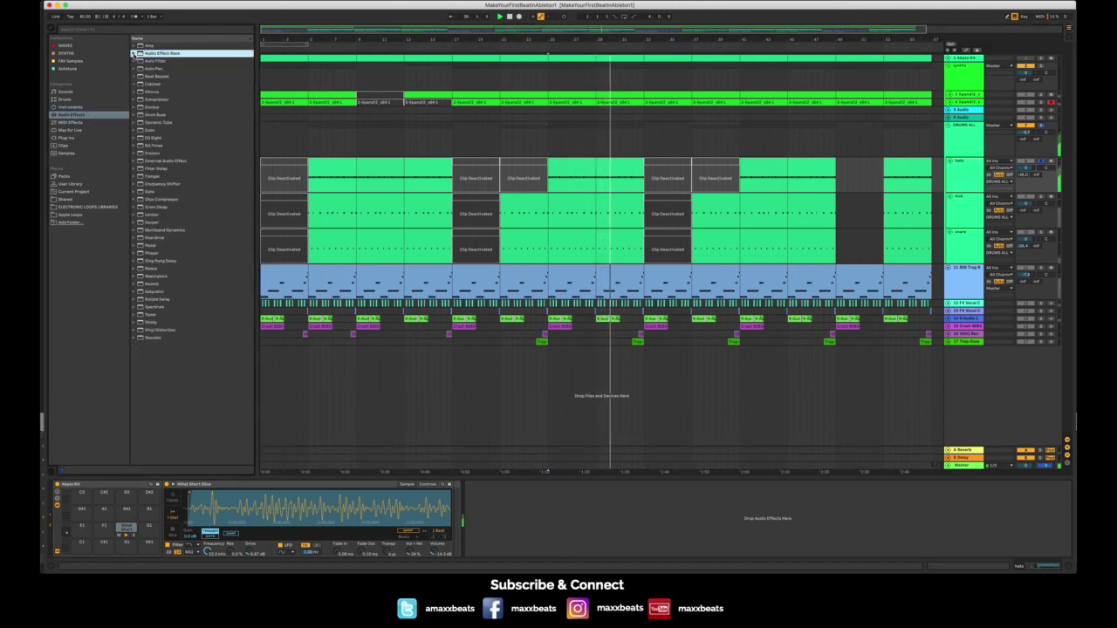
left_click(231, 69)
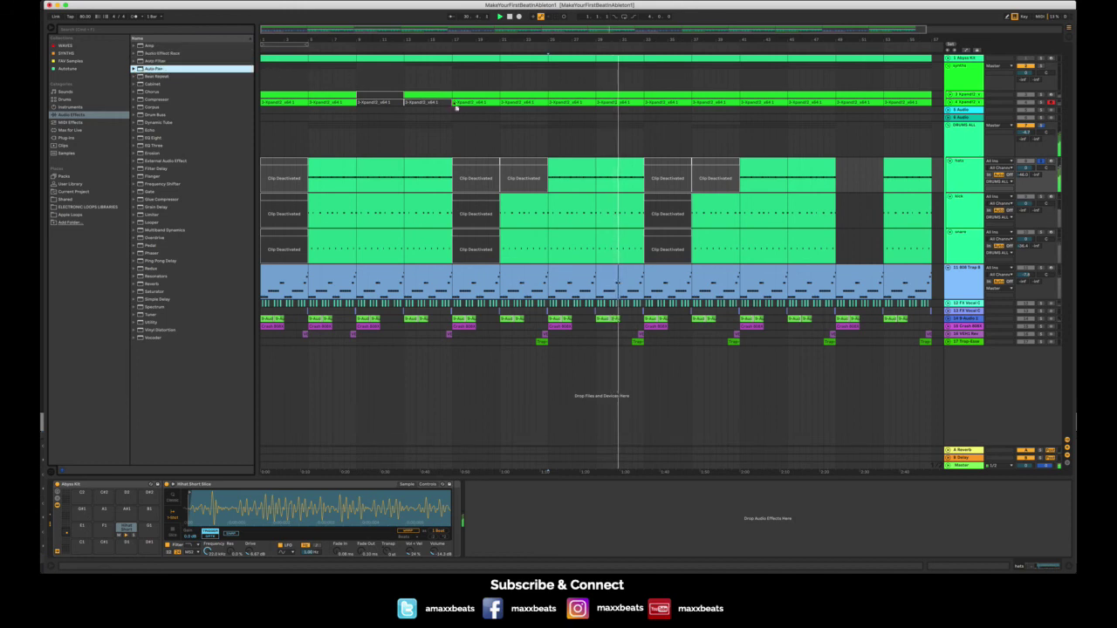
left_click_drag(975, 188, 973, 181)
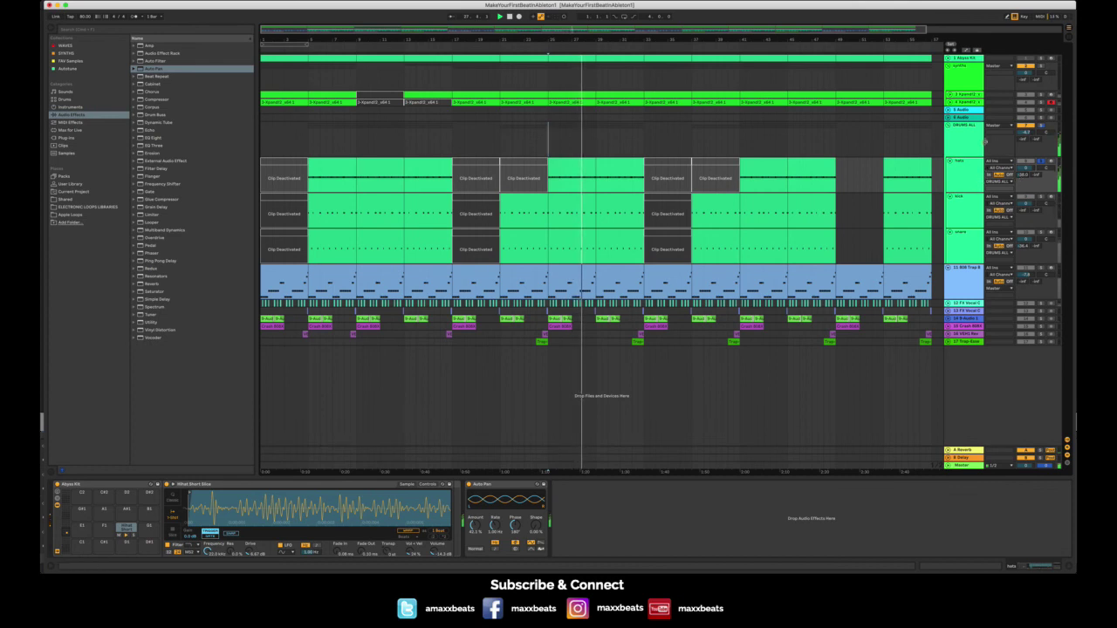
left_click(966, 143)
left_click(966, 186)
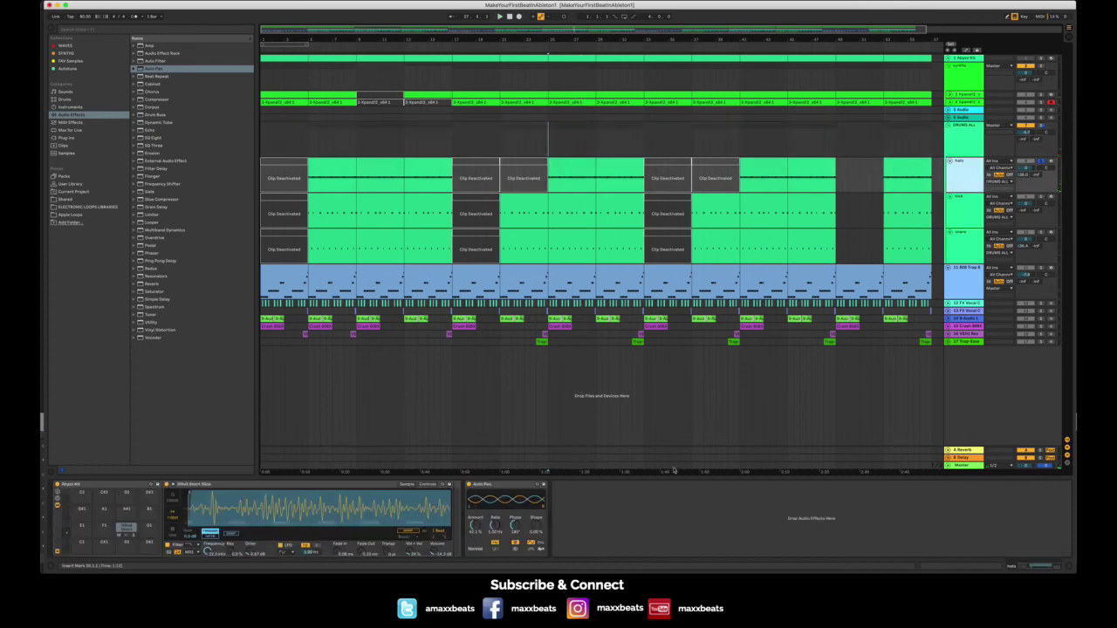
- Play the full mix, adjust the hats track's volume, lower its Auto Pan amount and set the rate to about 0.48 Hz
key("space")
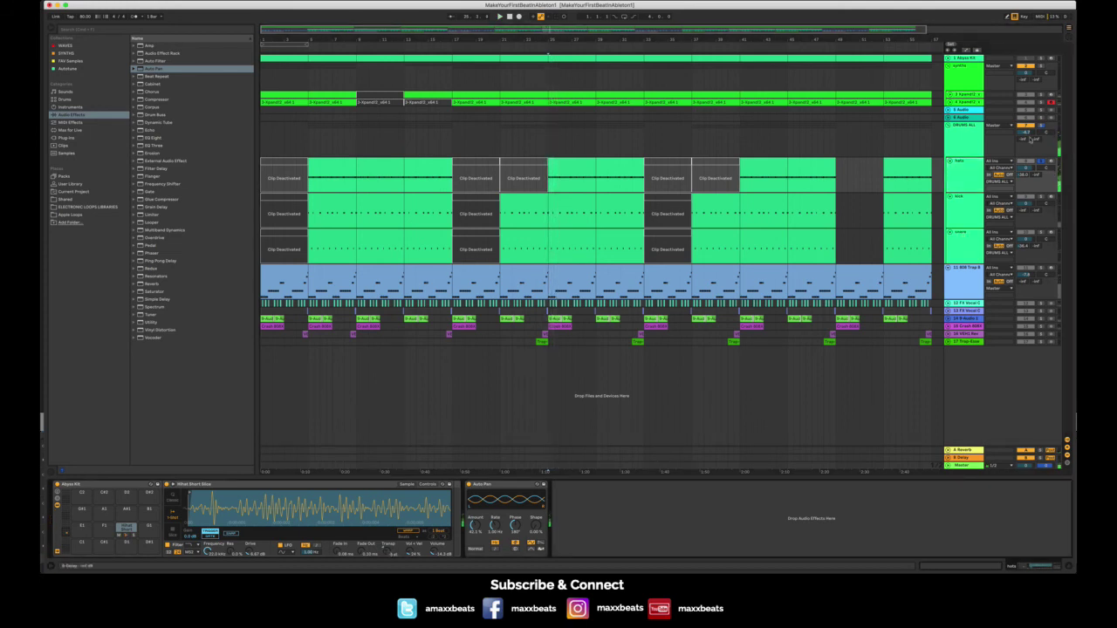
key("space")
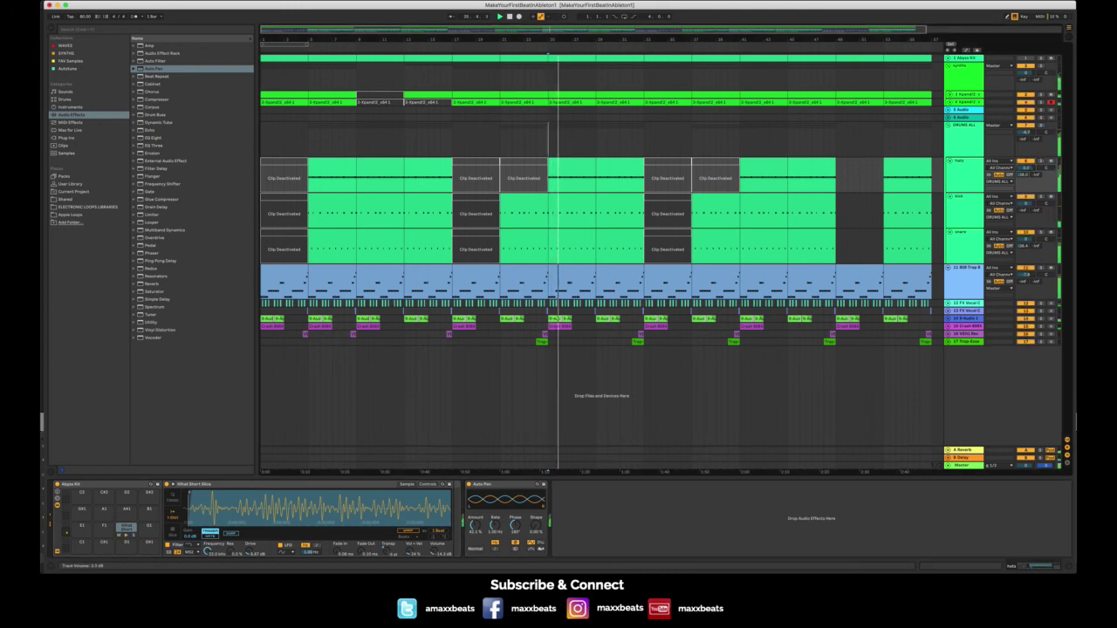
left_click_drag(1026, 167, 1027, 167)
left_click_drag(475, 526, 474, 534)
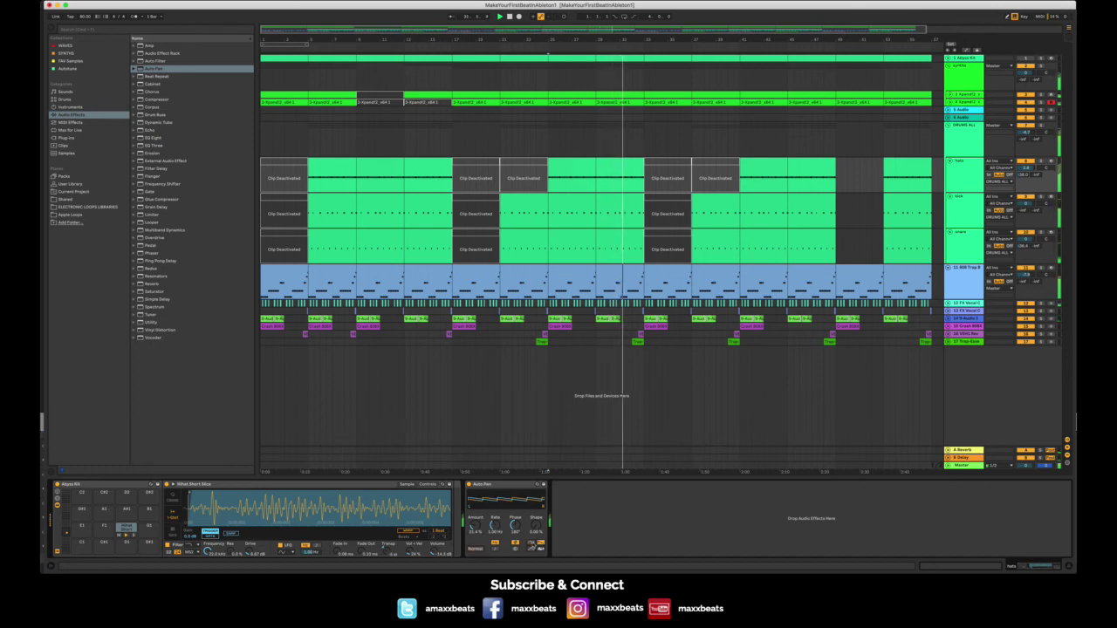
mouse_move(495, 525)
left_mouse_down()
mouse_move(495, 462)
mouse_move(495, 531)
left_mouse_up()
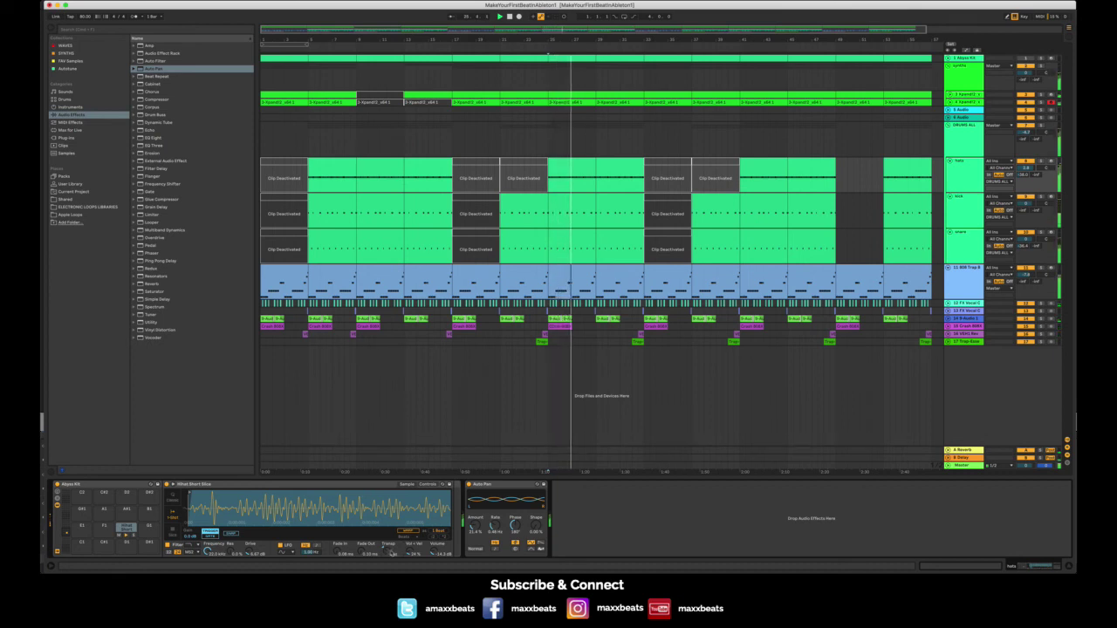
- Rebalance the drums by ear during playback, raising the DRUMS ALL group's volume and lowering the hats track's volume
left_click_drag(683, 38, 683, 80)
scroll(621, 142, "right", 5)
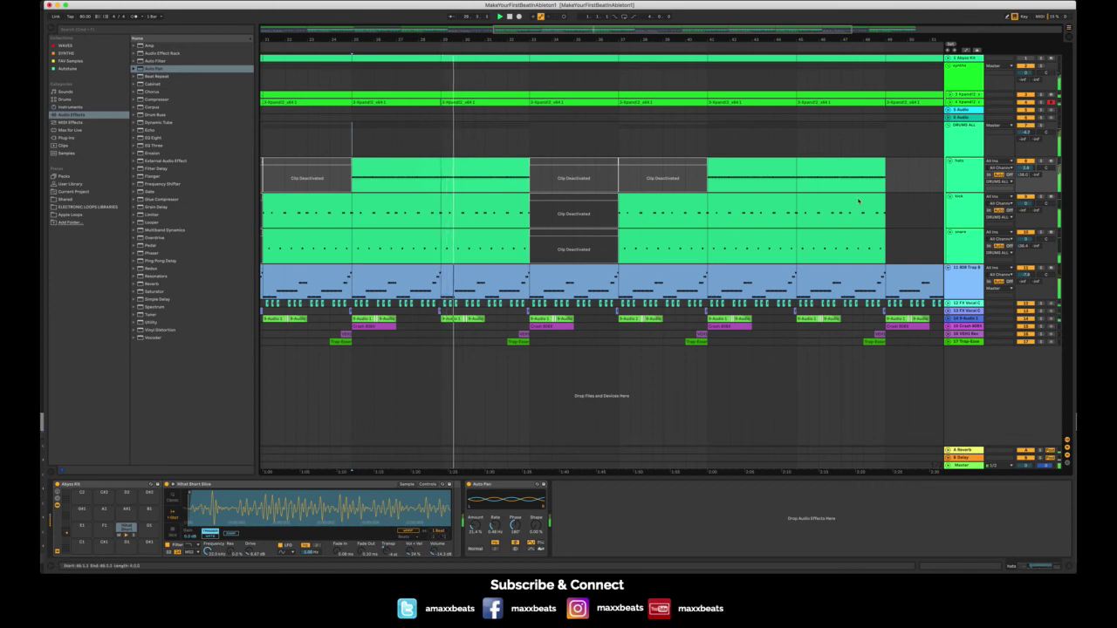
left_click_drag(611, 40, 610, 19)
left_click(975, 206)
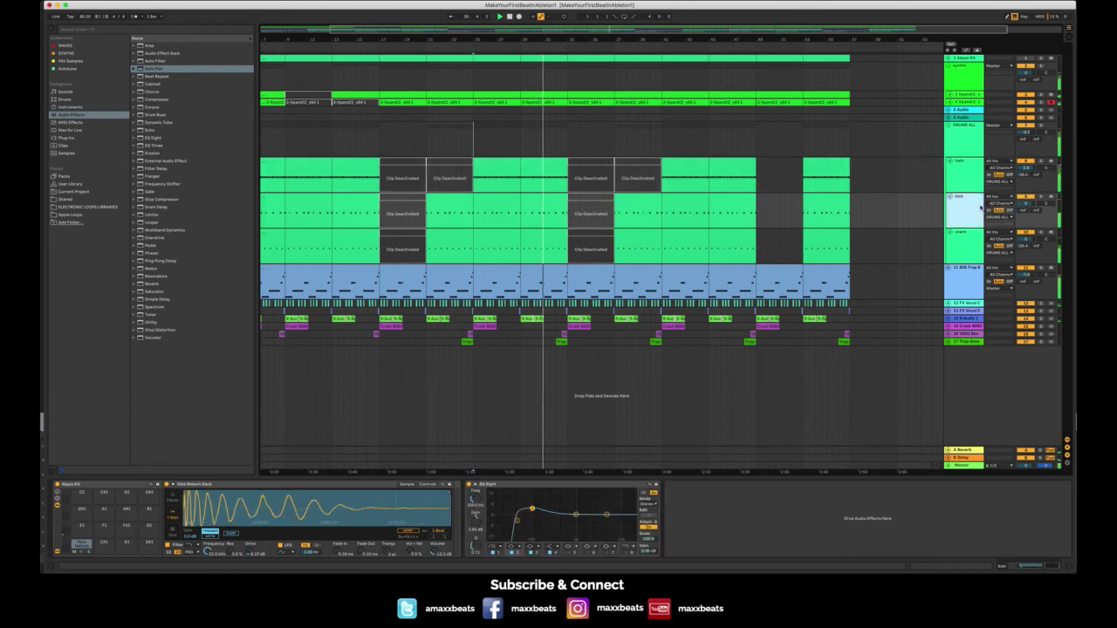
left_click(972, 141)
left_click(1026, 132)
left_click_drag(1026, 132, 1027, 128)
left_click_drag(1026, 167, 1027, 173)
left_click_drag(1027, 133, 1026, 128)
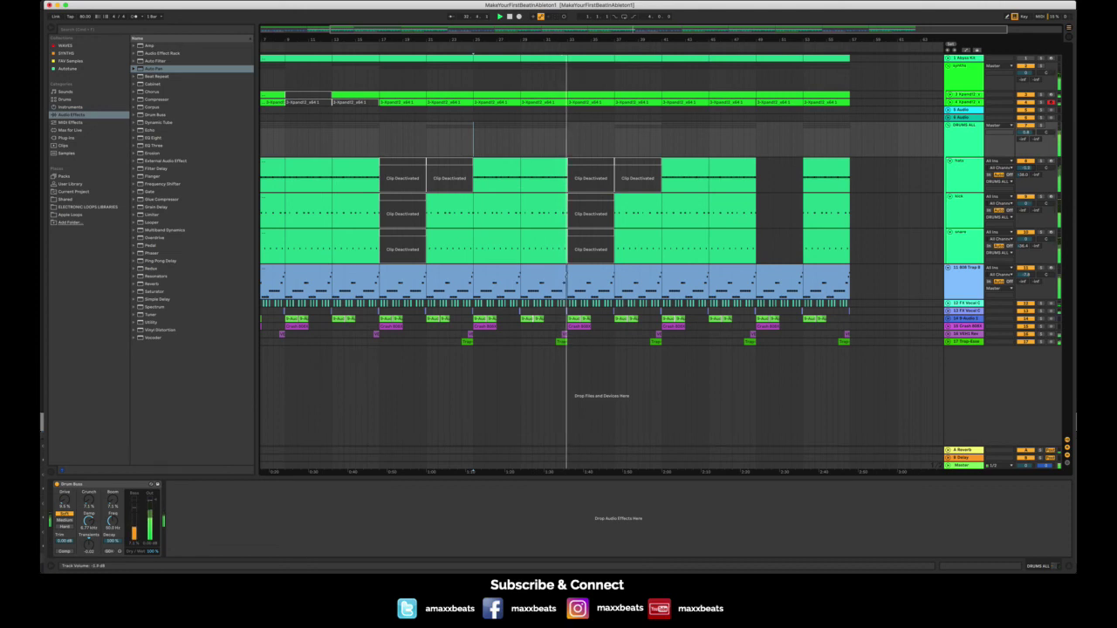
- Lower the 808 Trap Bass track's volume by ear, unfold the first Xpand!2 track and stop playback
left_click(967, 150)
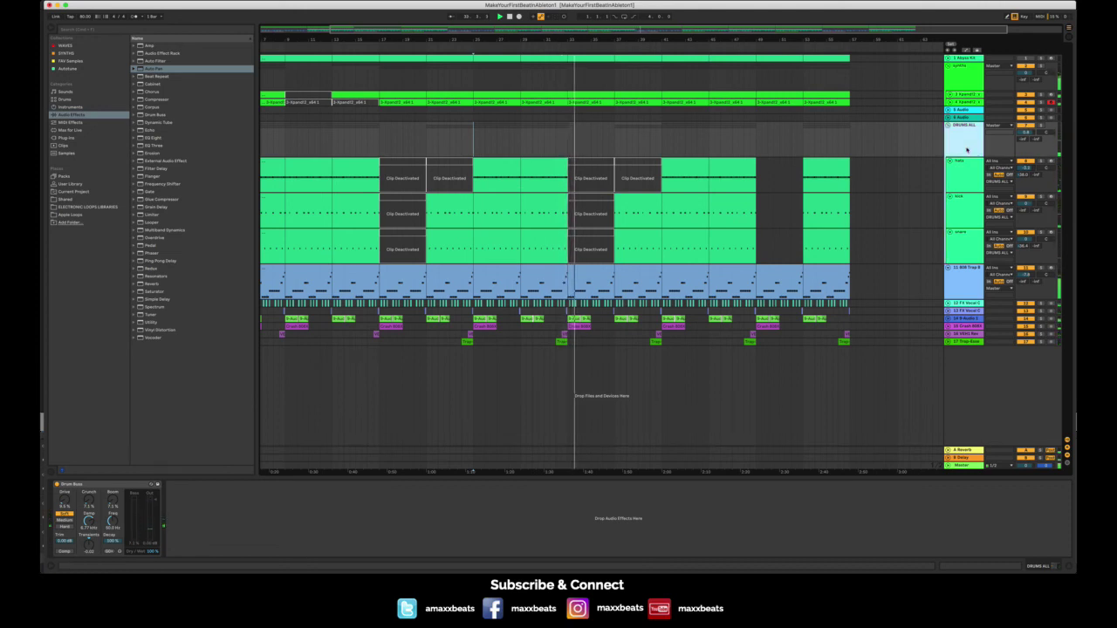
left_click(964, 269)
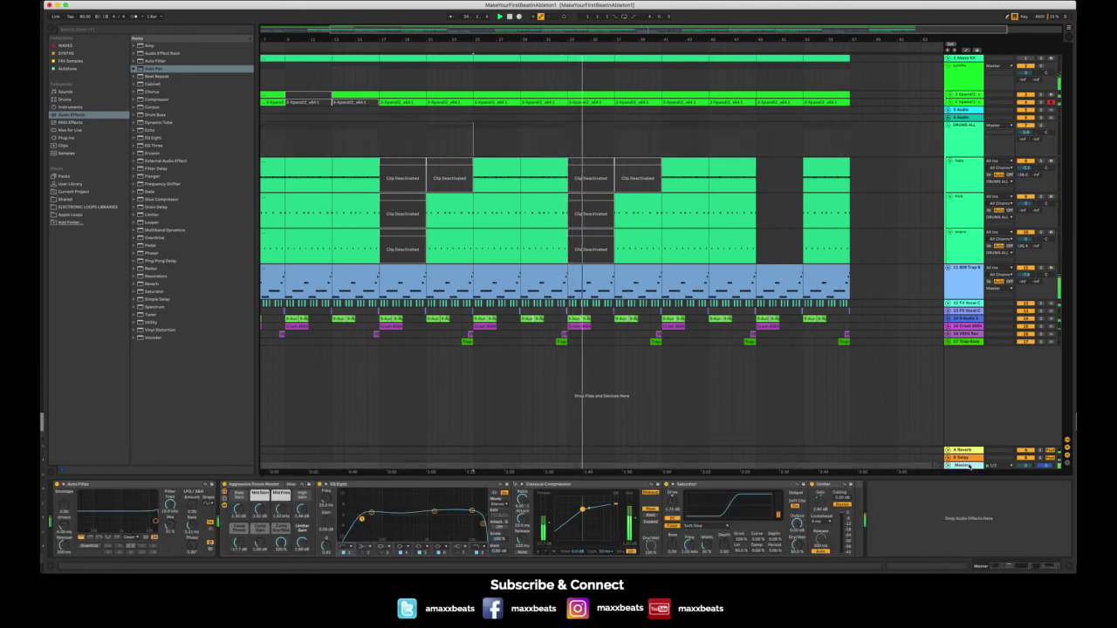
left_click(964, 268)
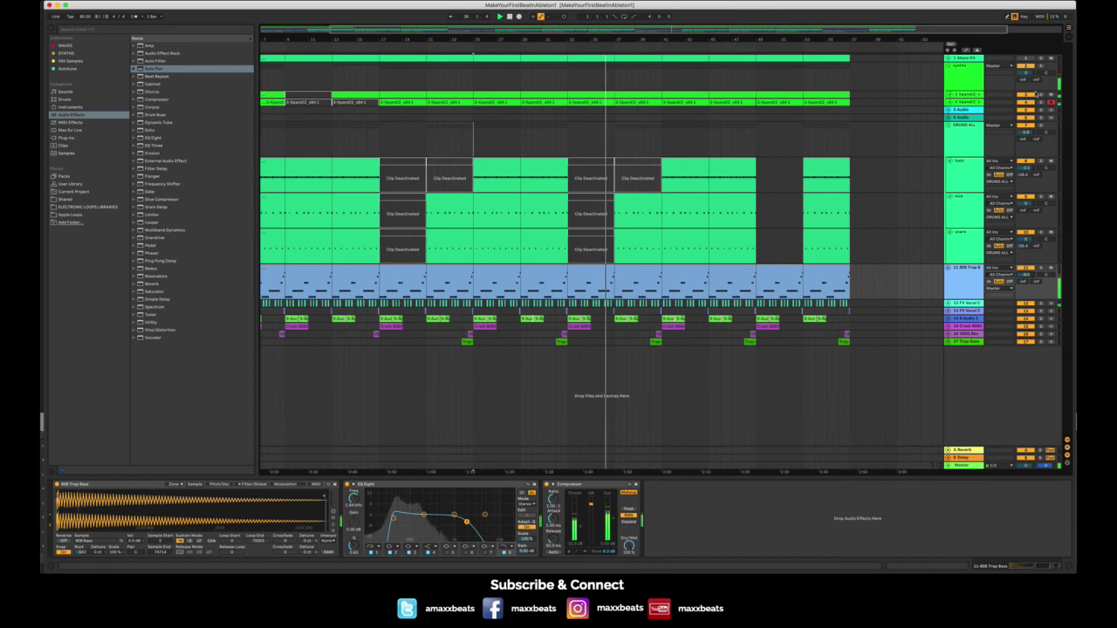
left_click(950, 95)
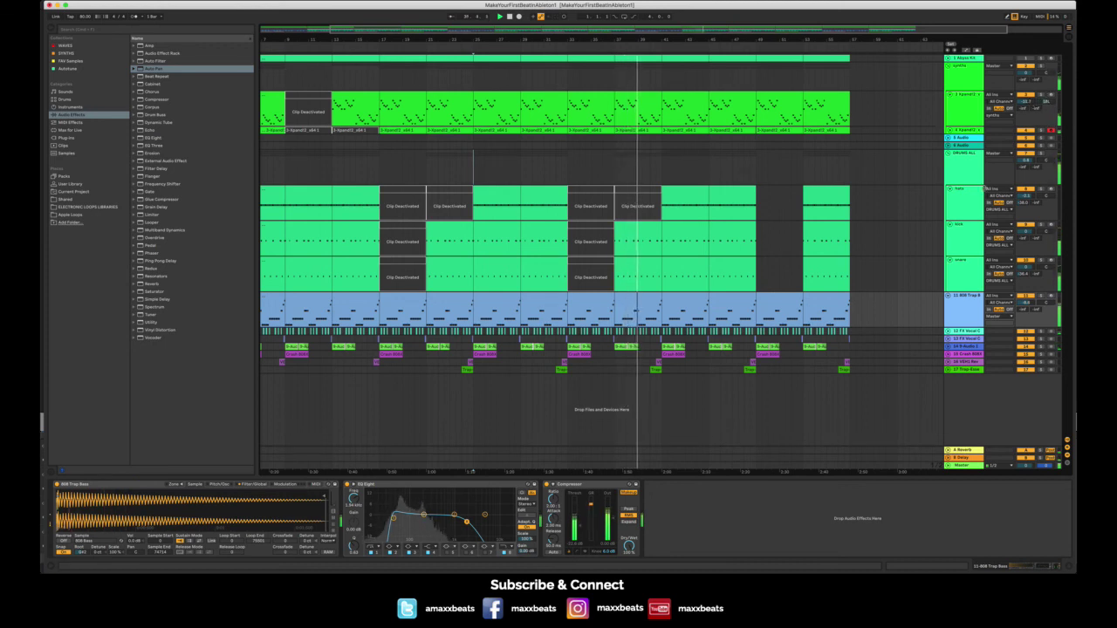
scroll(903, 316, "left", 1)
key("space")
left_click(958, 314)
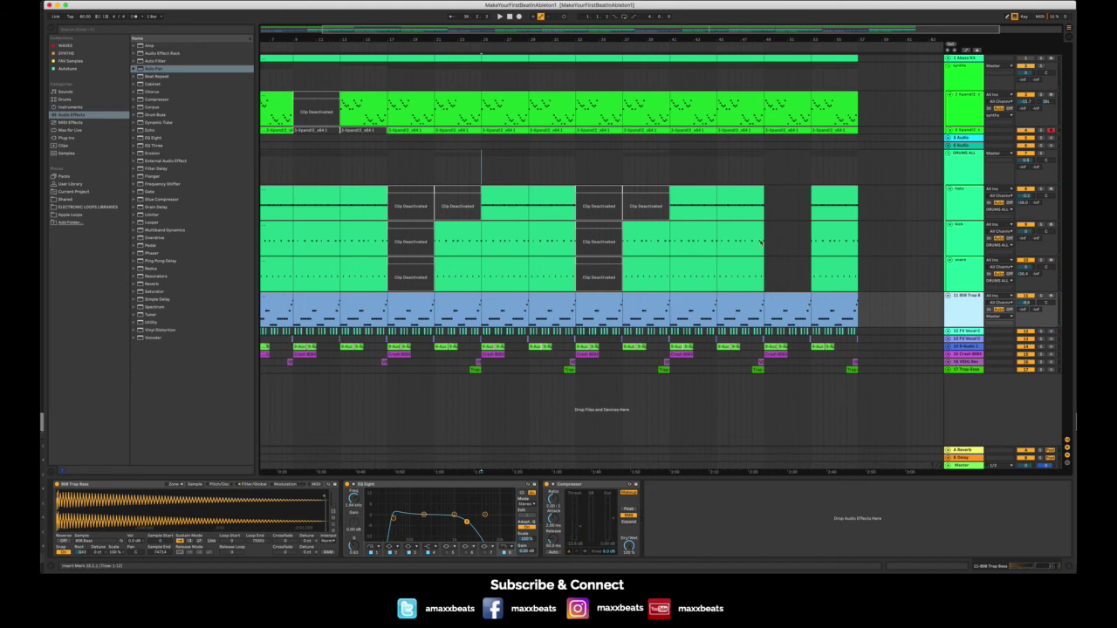
- Insert a new audio track below the last track in the arrangement
left_click_drag(594, 34, 595, 37)
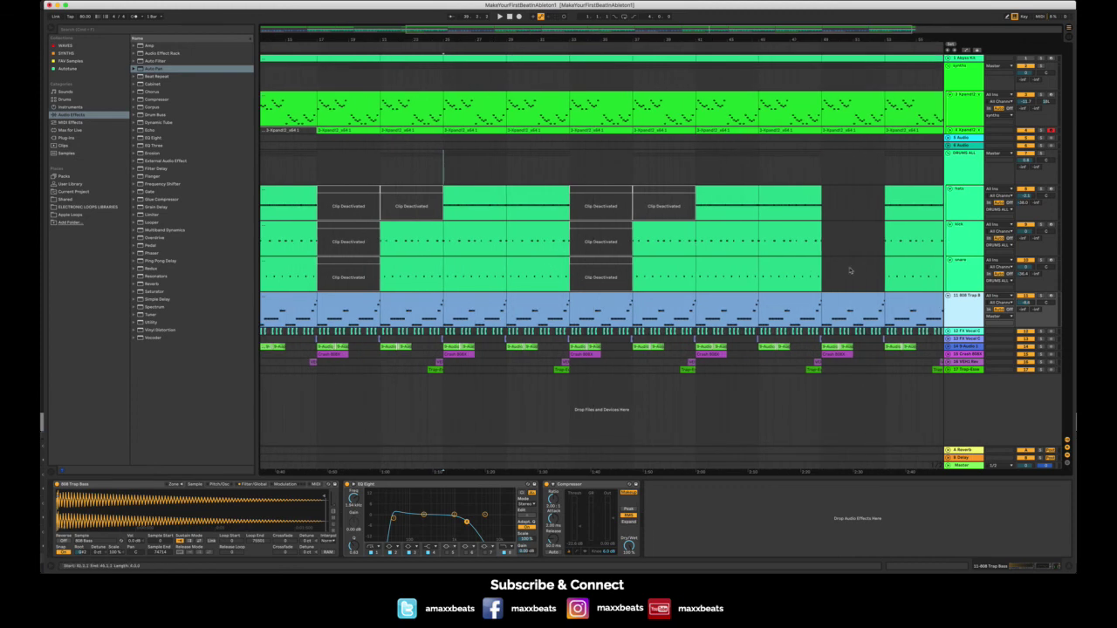
left_click(976, 372)
key("ctrl+t")
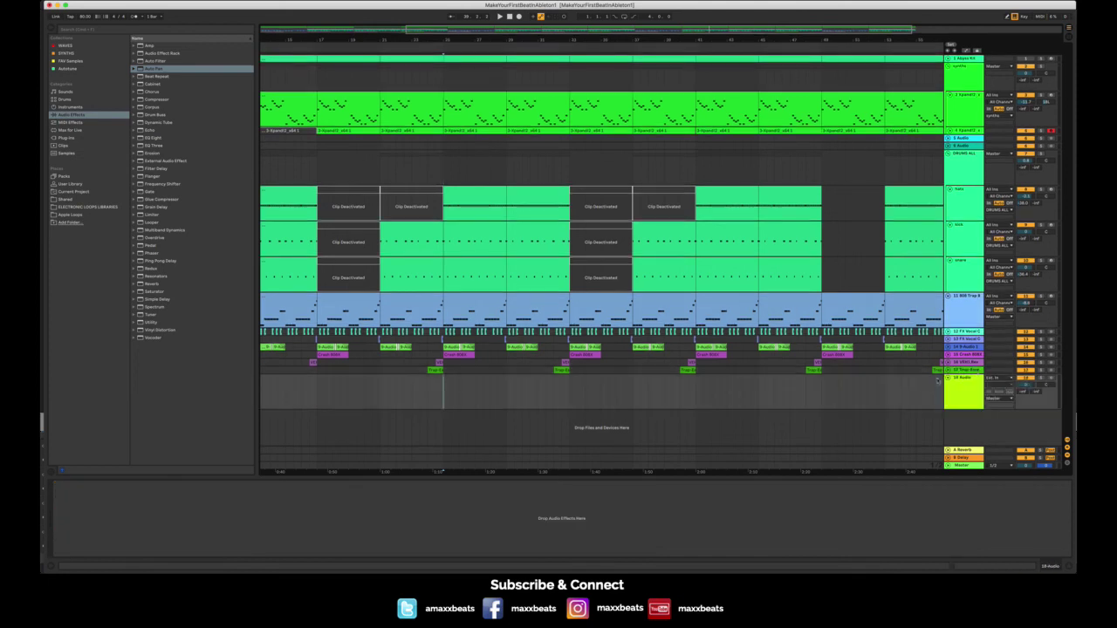
- Search the sample library for "trap" and audition a few of the trap snare samples
left_click(61, 155)
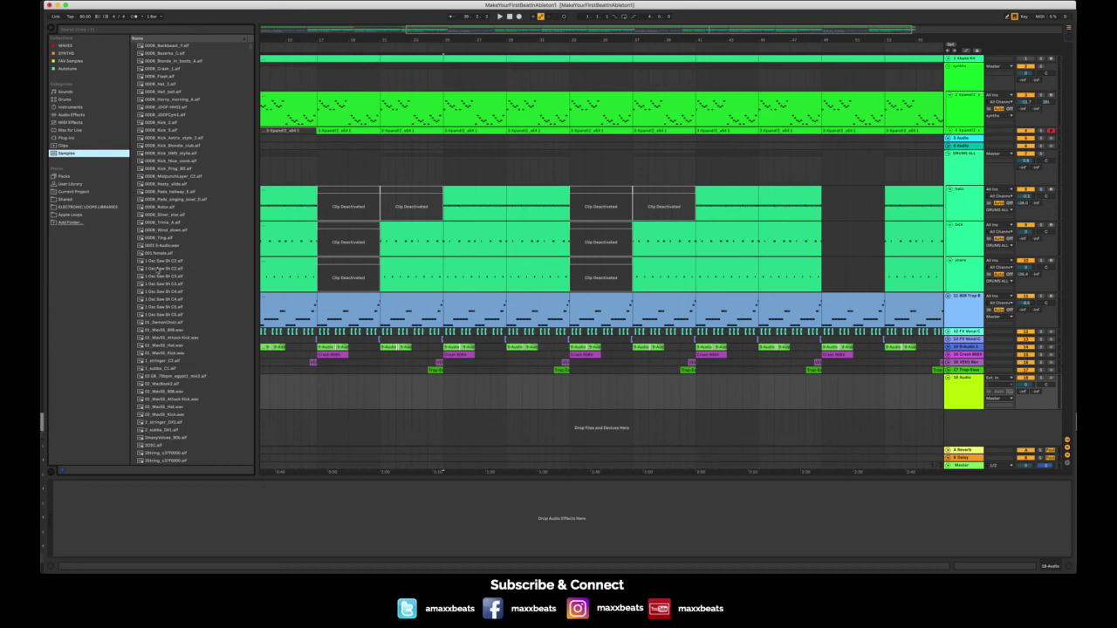
left_click(157, 29)
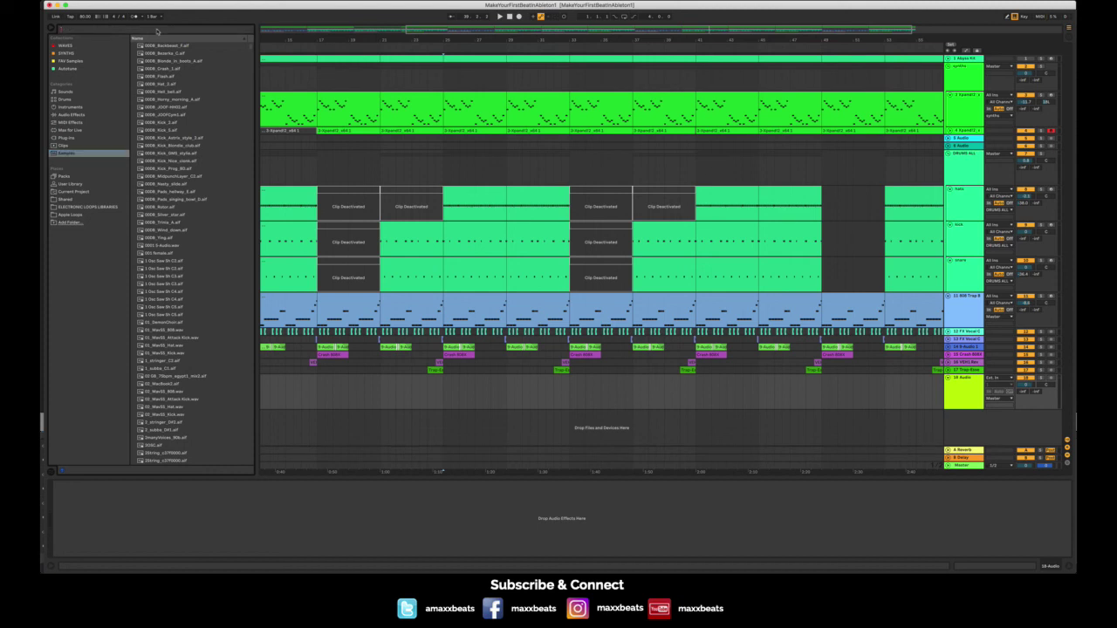
type("18")
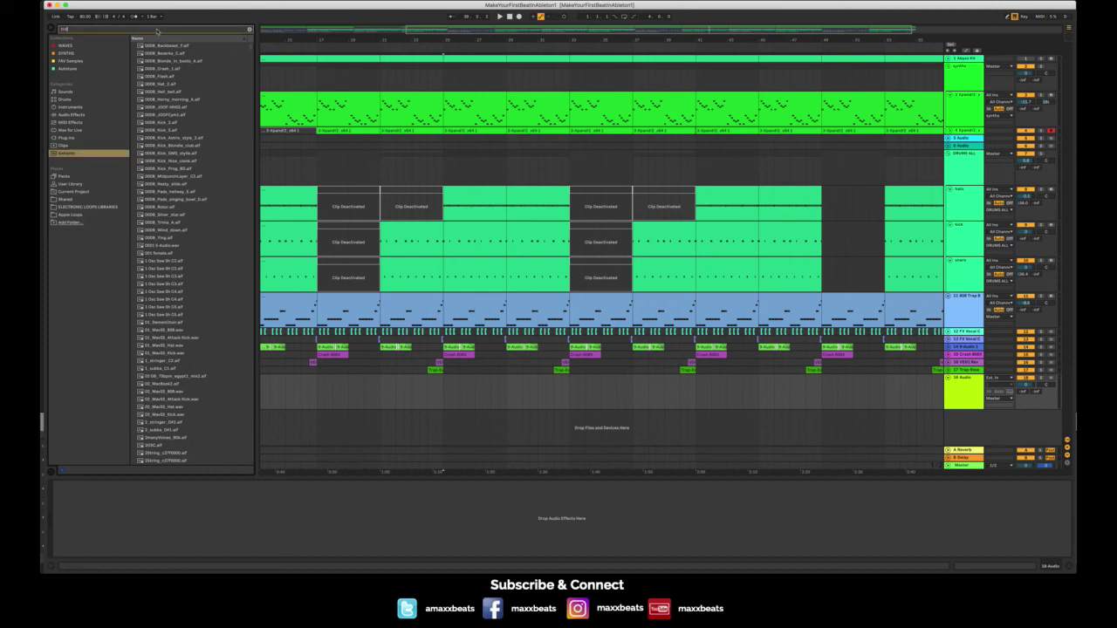
type("p")
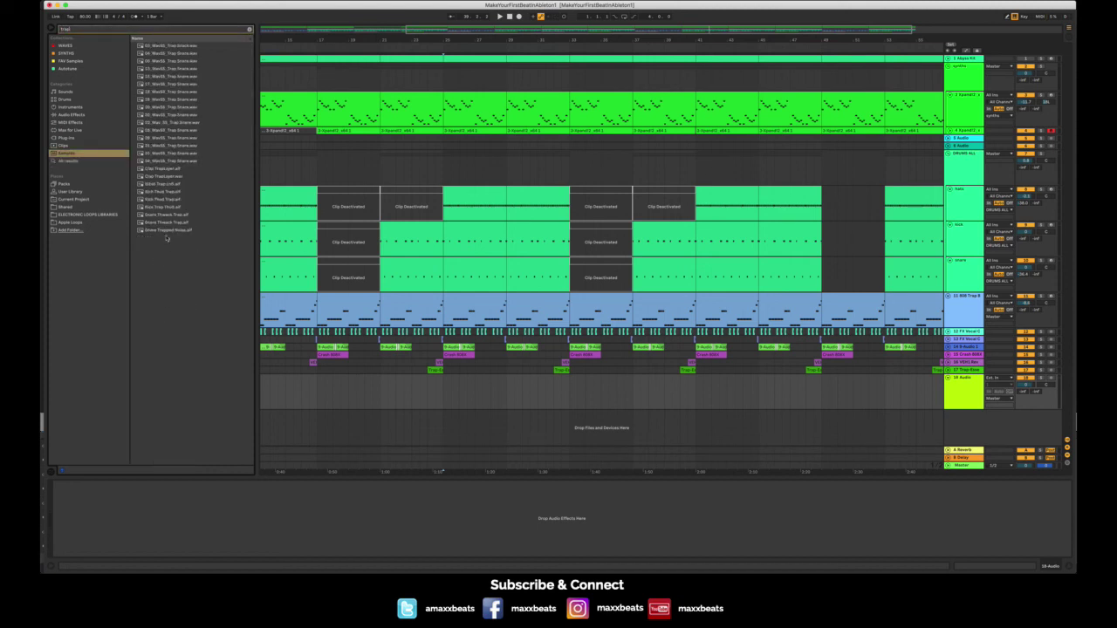
left_click(172, 139)
left_click(172, 124)
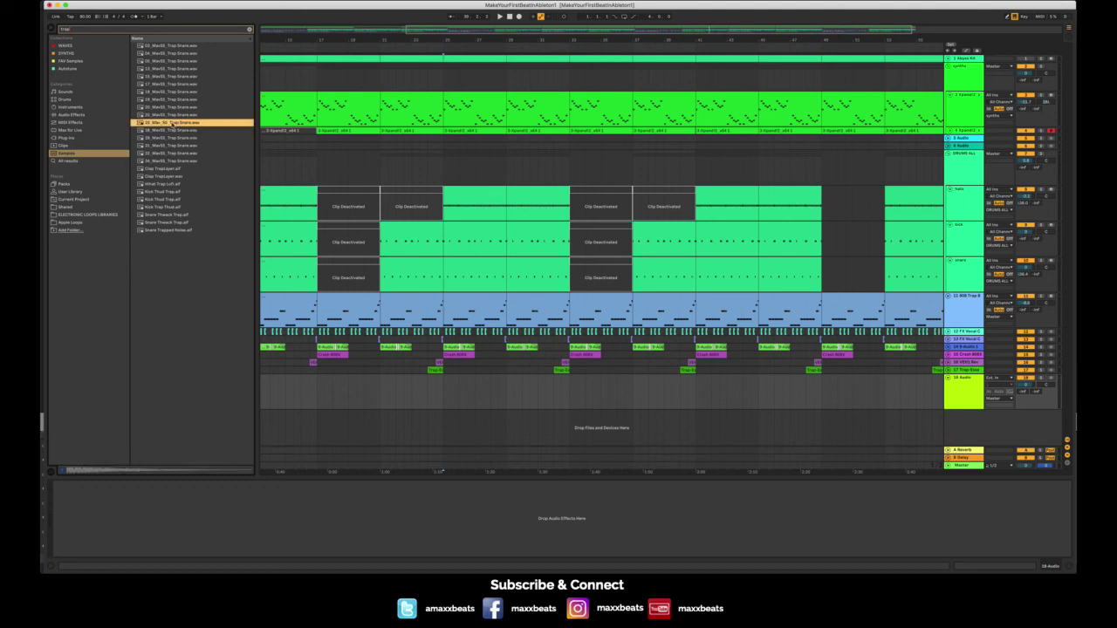
left_click(172, 92)
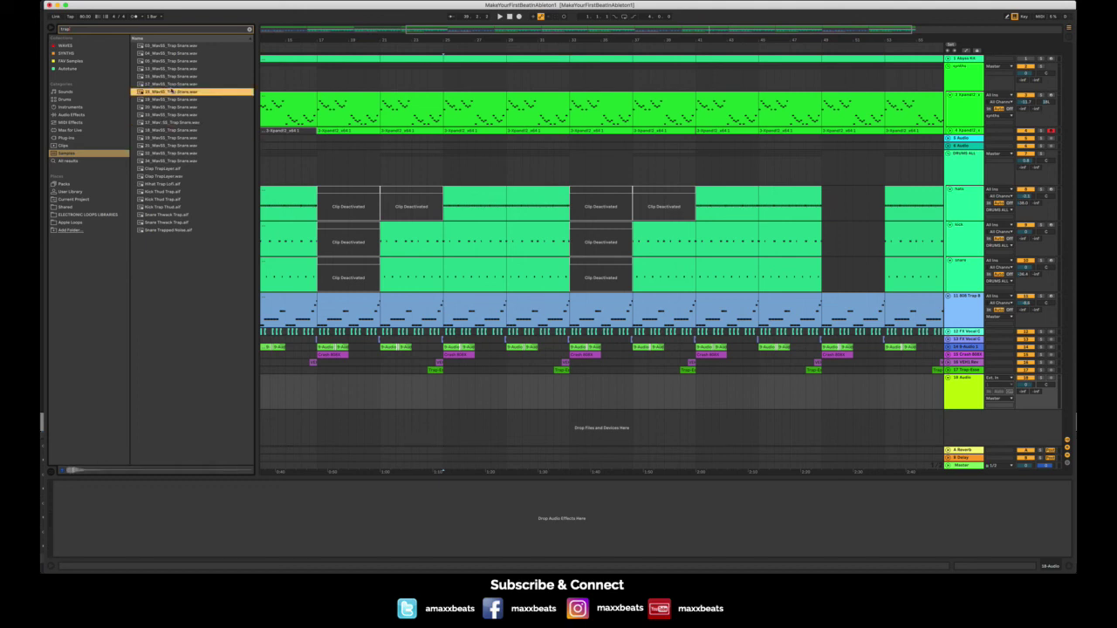
- Widen the "trap" search to all results and audition several Trap-Essential snare and hi-hat loops
left_click(69, 161)
scroll(158, 247, "down", 15)
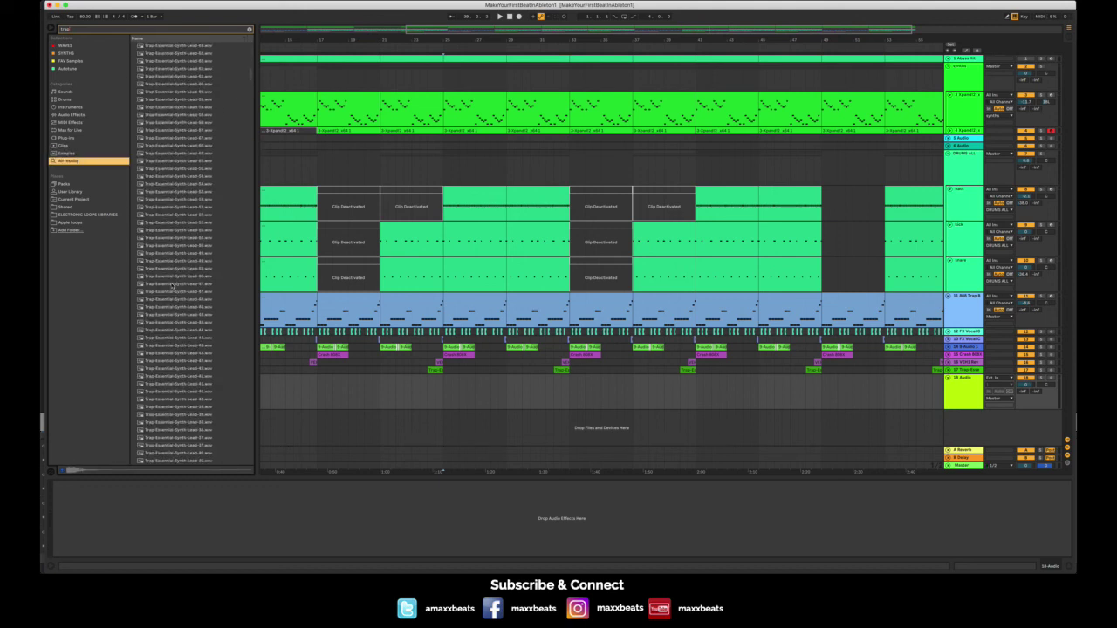
left_click(173, 229)
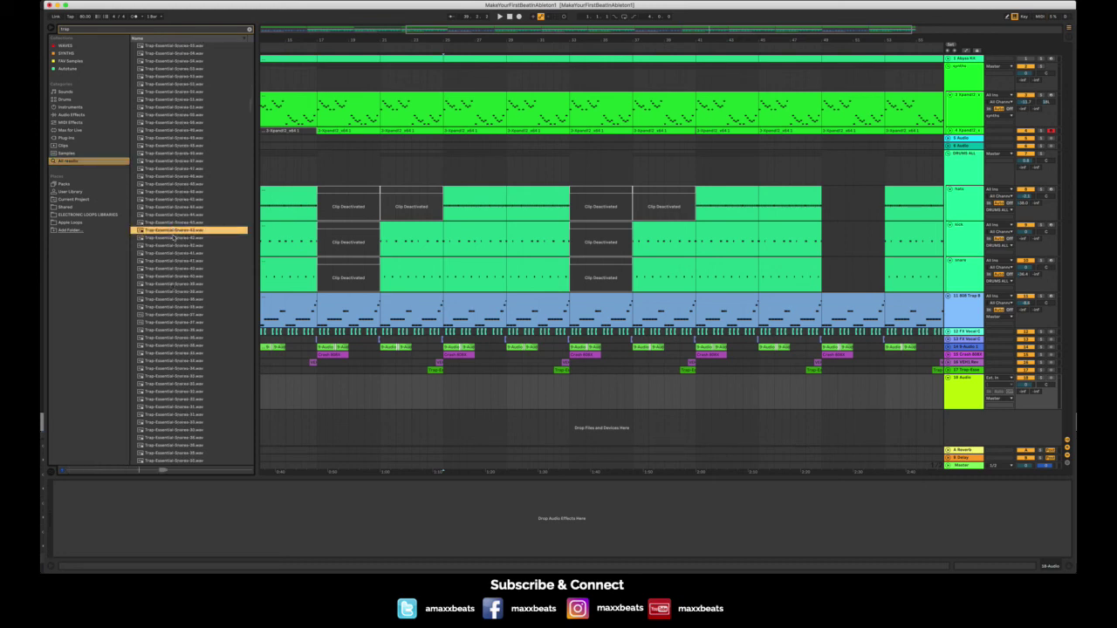
scroll(171, 281, "down", 10)
left_click(172, 278)
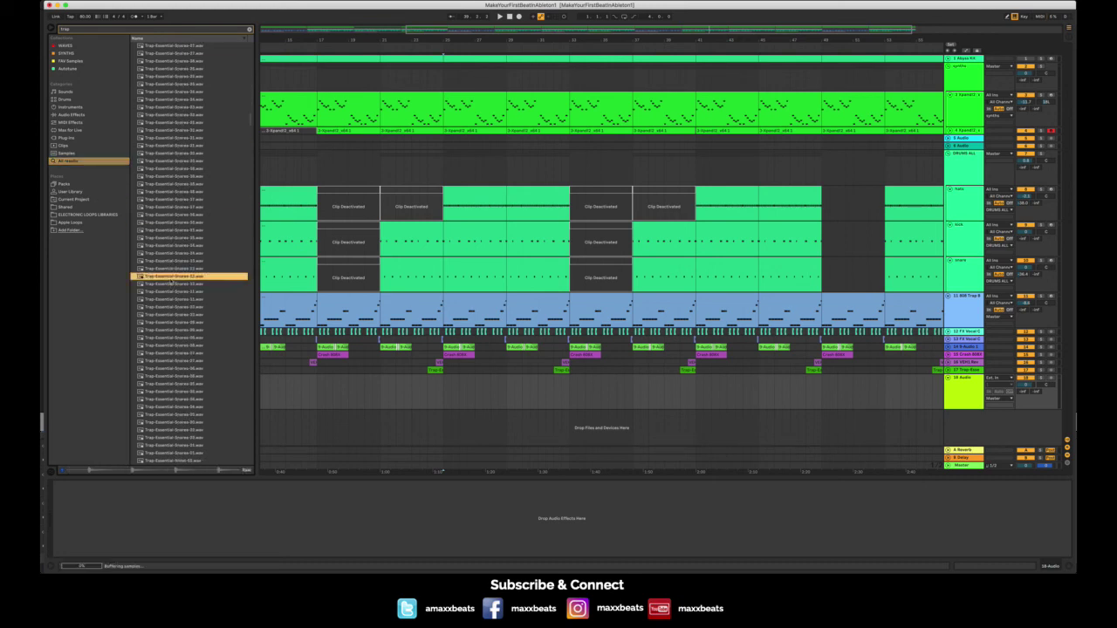
left_click(172, 336)
scroll(172, 336, "down", 4)
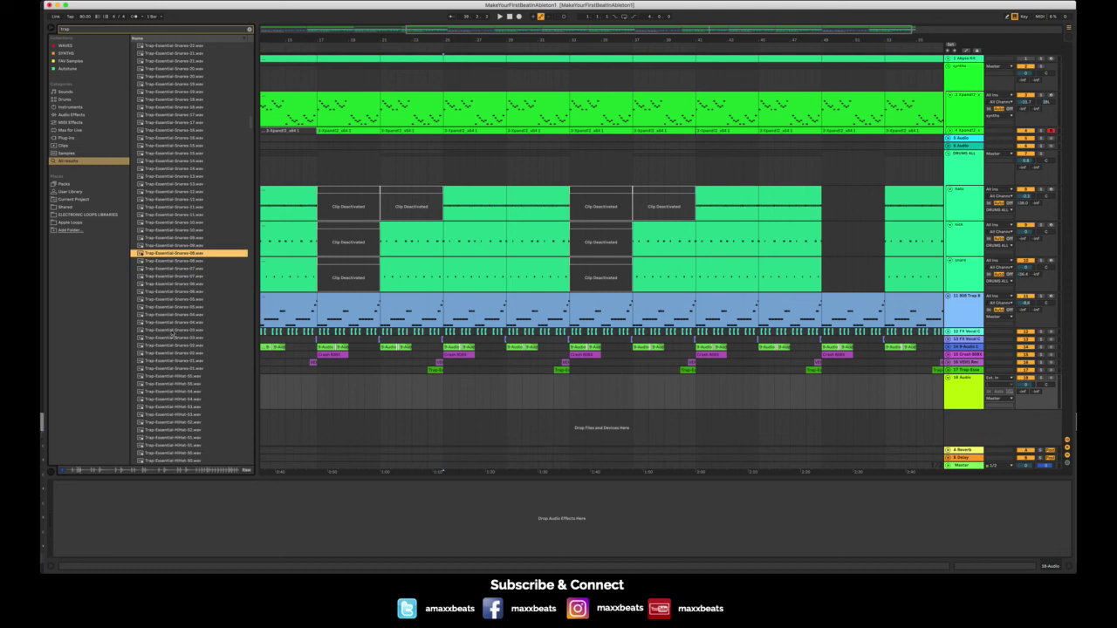
left_click(168, 308)
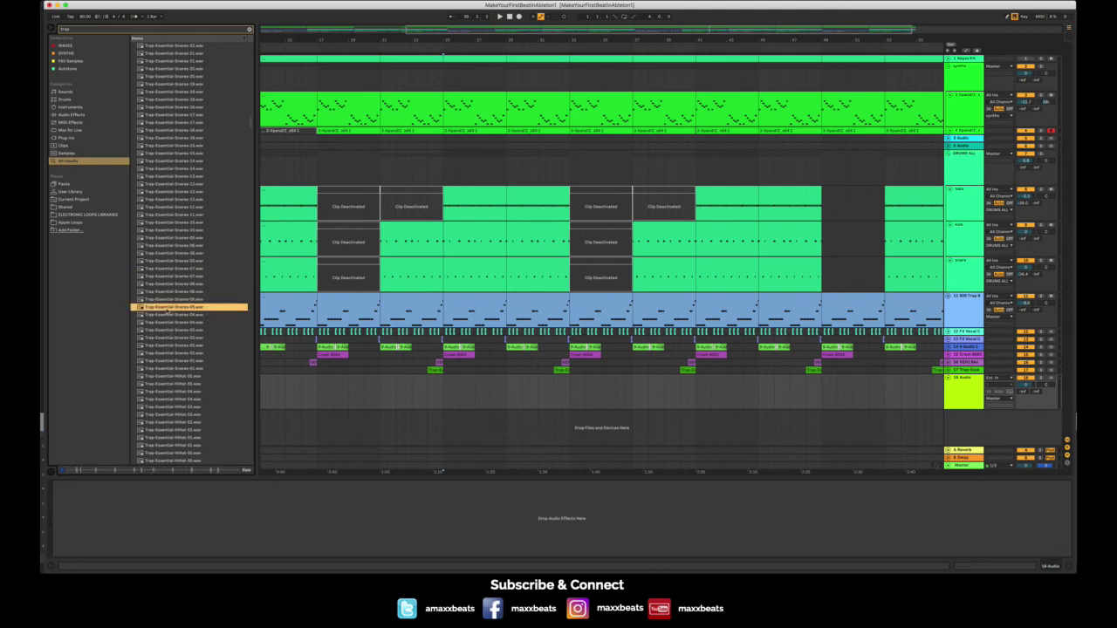
scroll(168, 311, "down", 3)
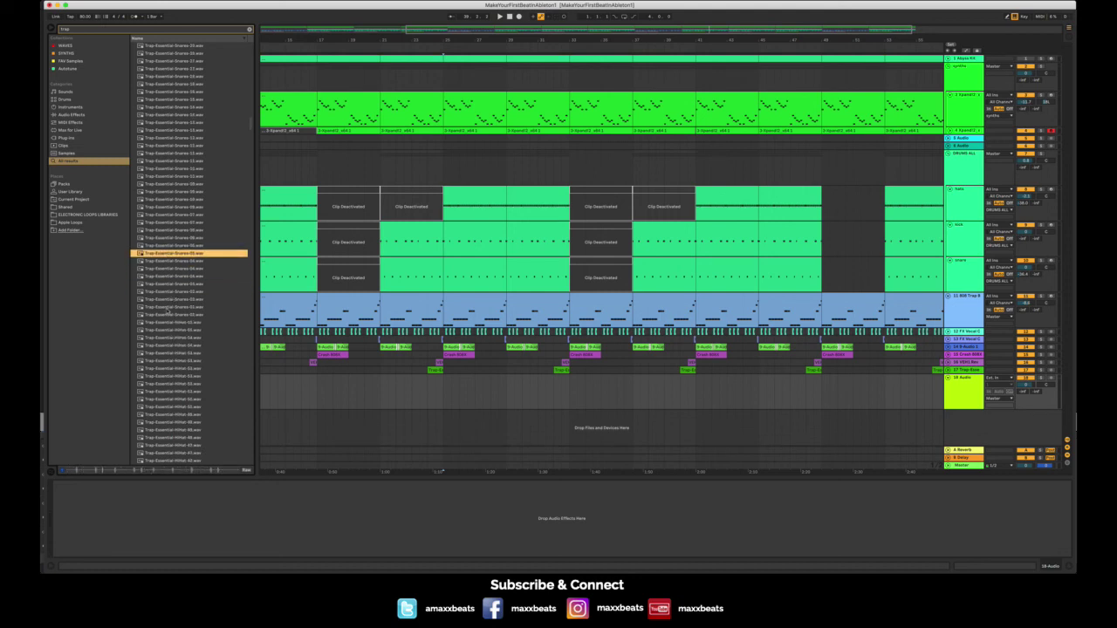
scroll(168, 309, "down", 1)
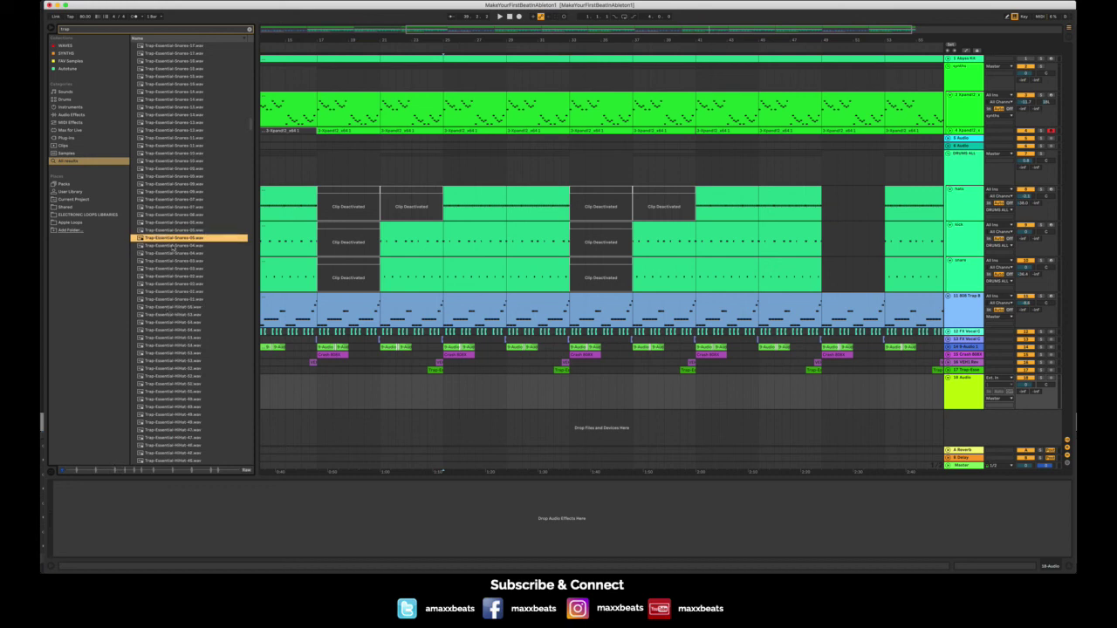
left_click(172, 268)
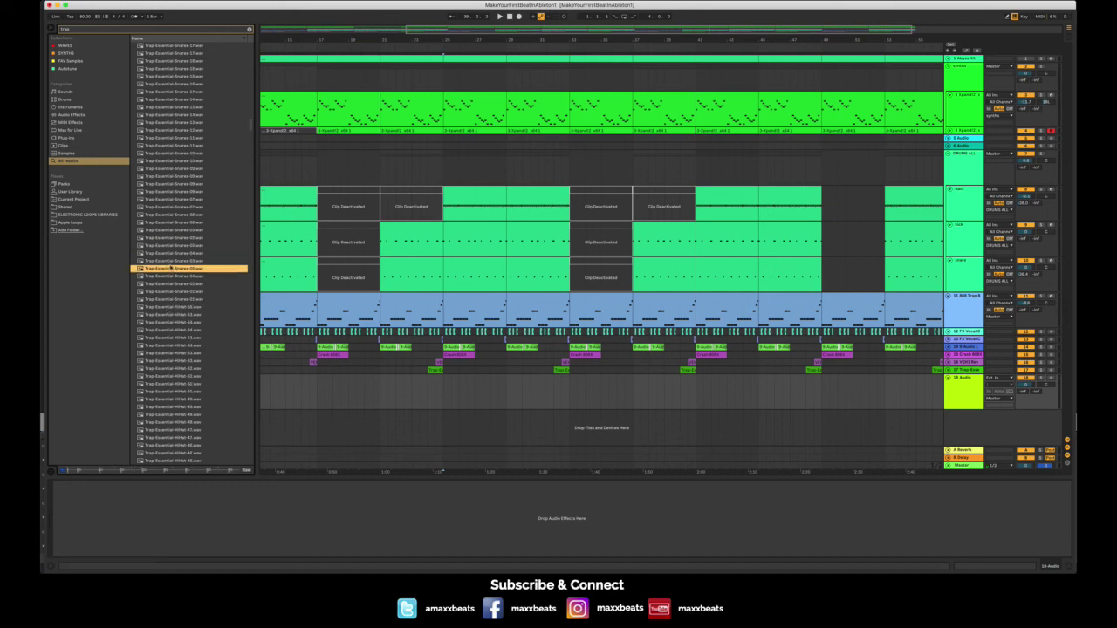
left_click(172, 283)
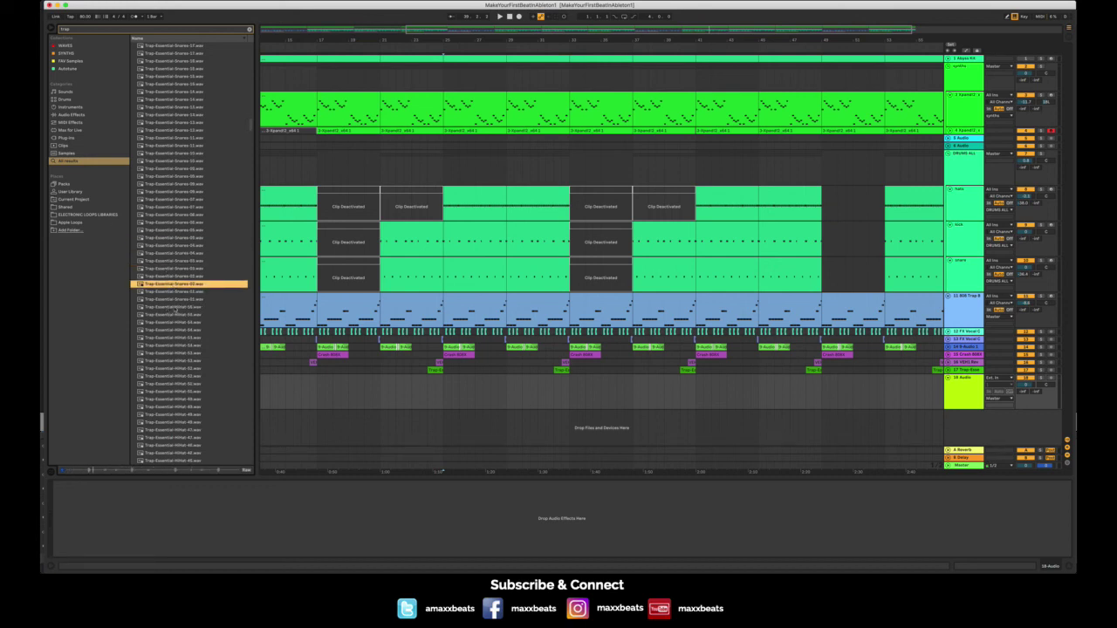
left_click(176, 308)
left_click(176, 331)
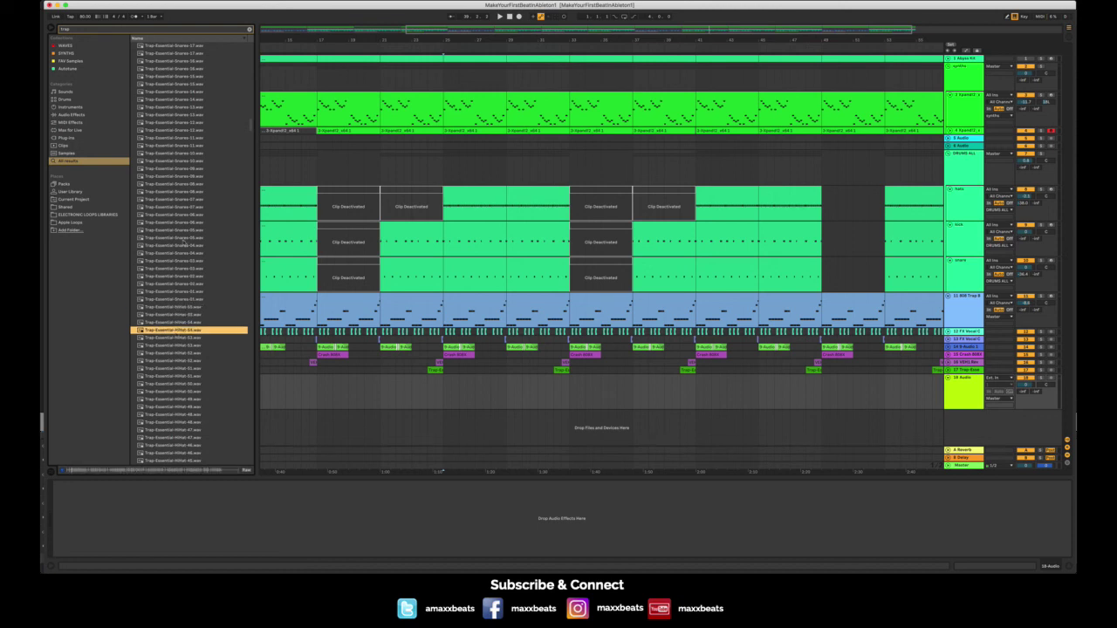
- Choose Trap-Essential-Snares-11.wav, place it on the new audio track at bar 17 and play it in the mix
left_click(173, 217)
left_click(172, 146)
scroll(172, 145, "up", 2)
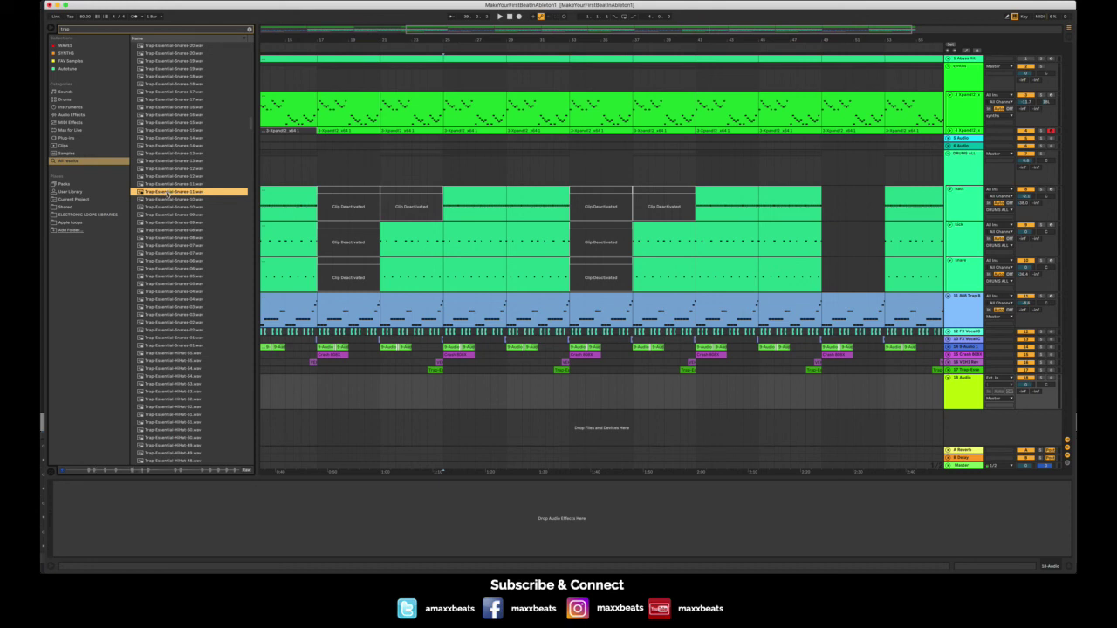
left_click_drag(262, 234, 316, 378)
key("space")
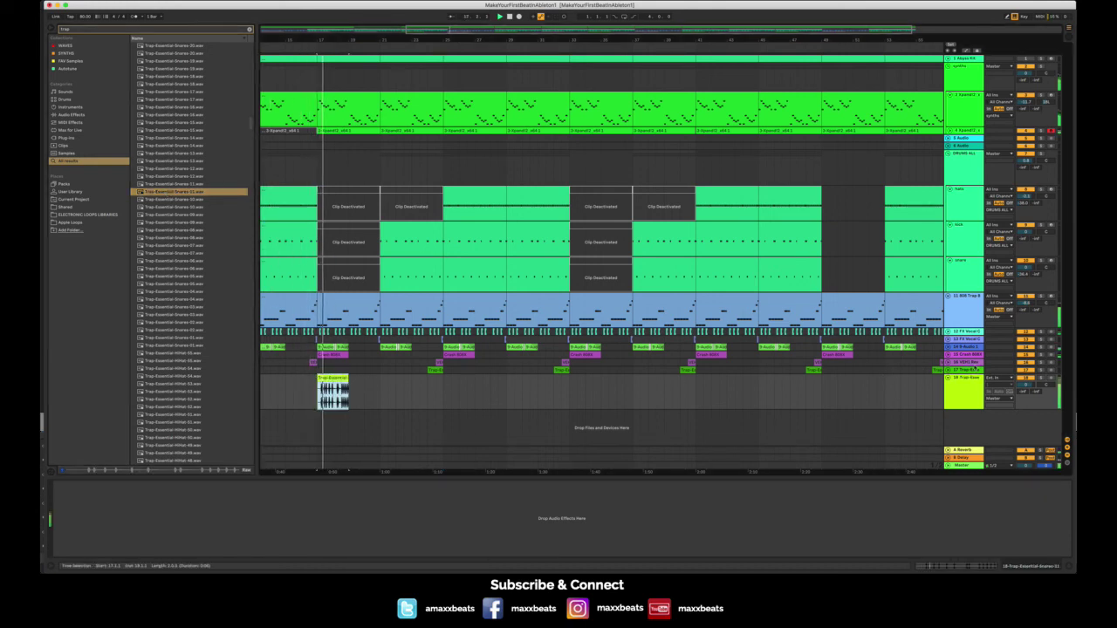
- Lower the snare loop track's volume by ear, move its clip to bar 21 and play from there
left_click_drag(1026, 384, 1025, 405)
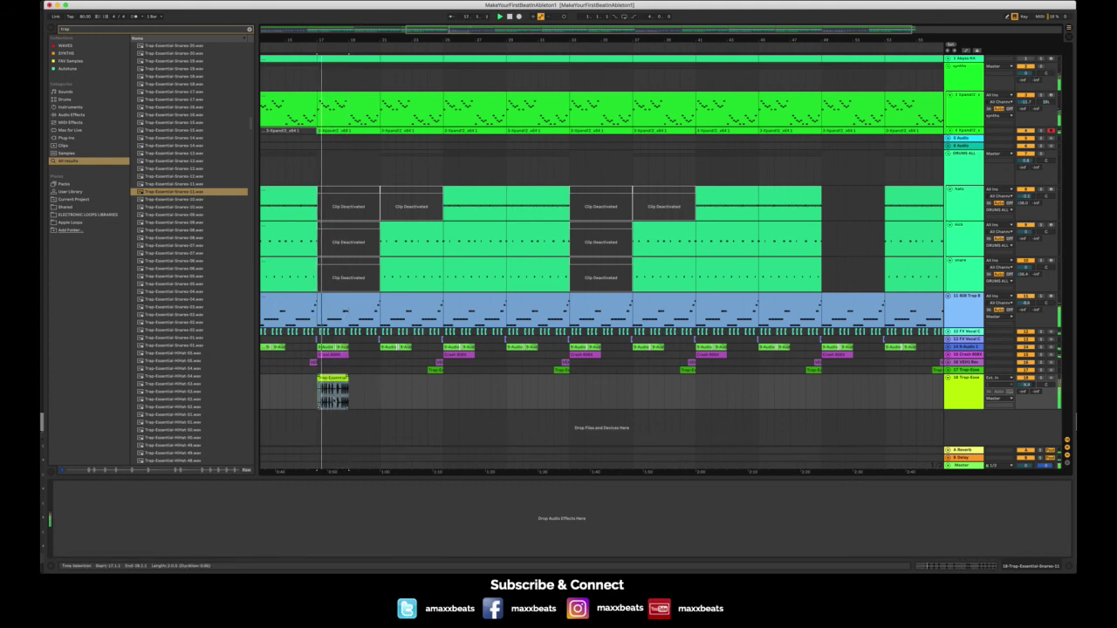
left_click(330, 379)
left_click(333, 379)
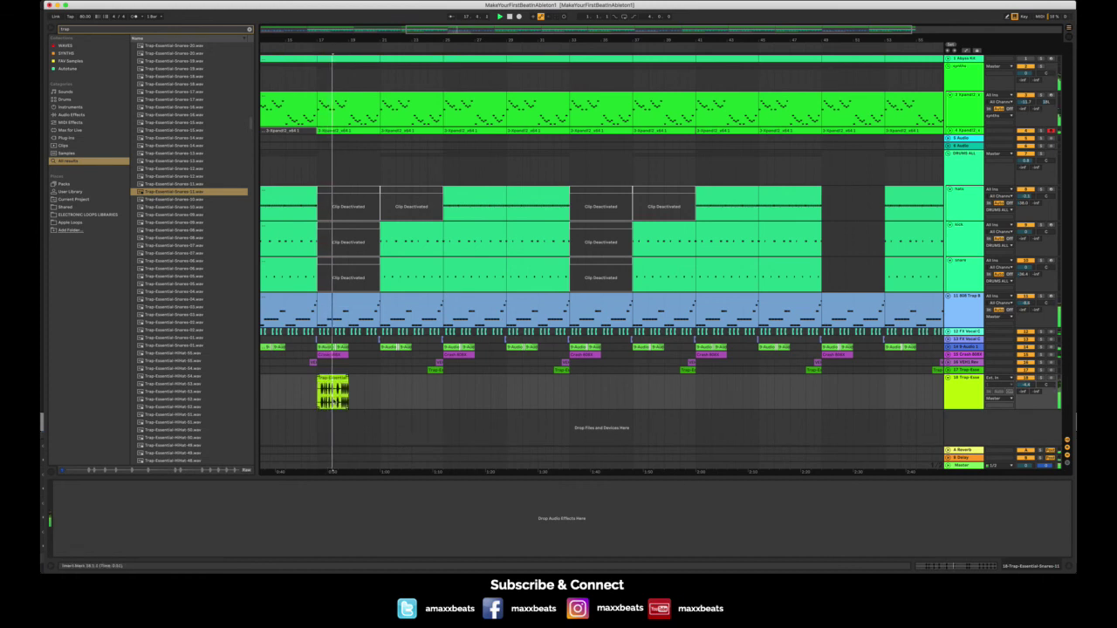
left_click_drag(332, 380, 397, 381)
key("space")
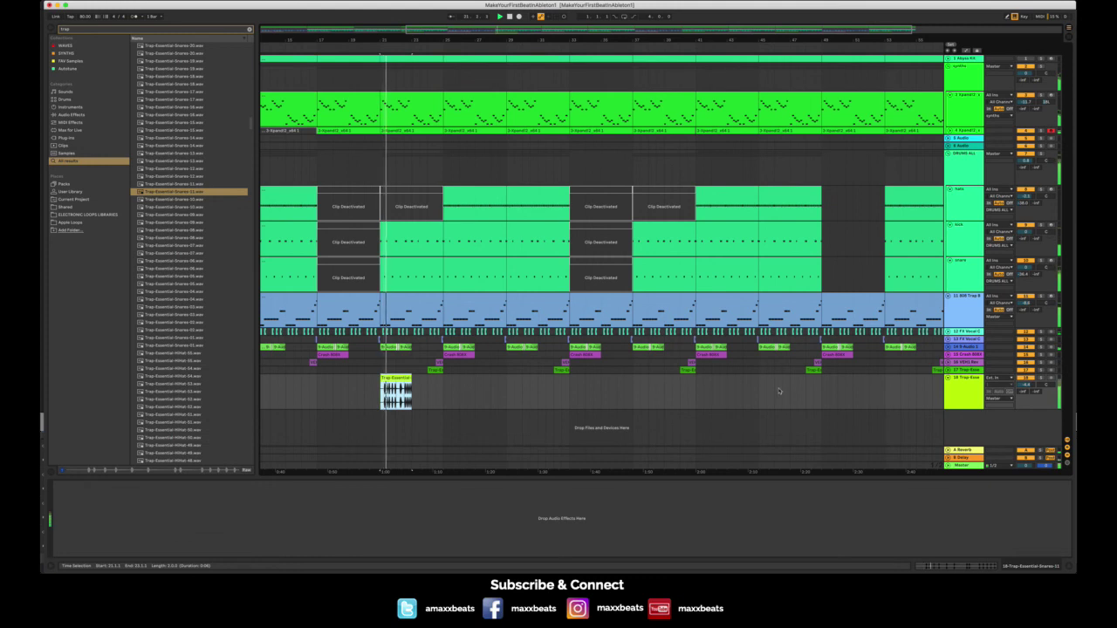
- Adjust the trap snare loop track's volume by ear, soloing and unsoloing it to compare it with the full mix
left_click(1025, 385)
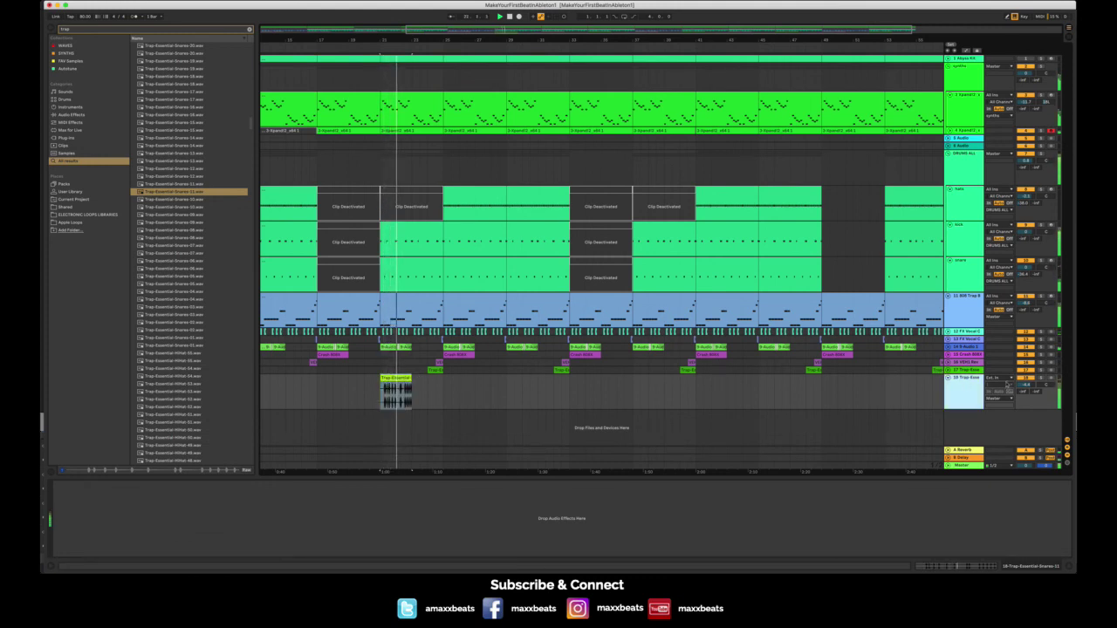
left_click_drag(1025, 387, 1026, 391)
left_click(1042, 378)
left_click(1042, 379)
left_click(970, 382)
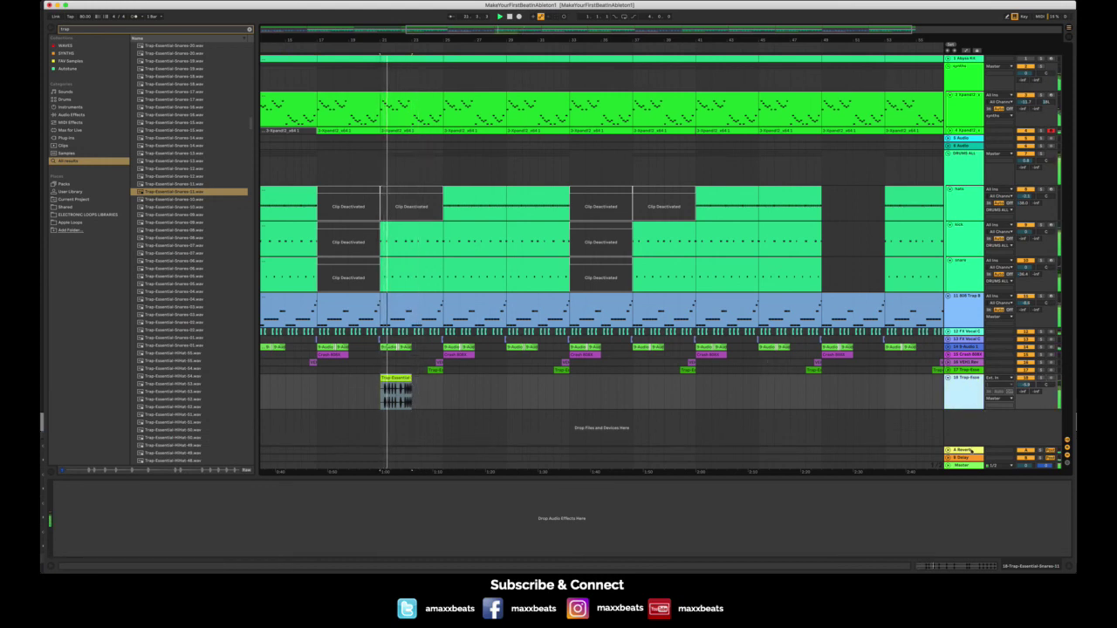
- Show the master track's effects chain, then lower the snare loop's volume and replay the section from bar 21
left_click(965, 466)
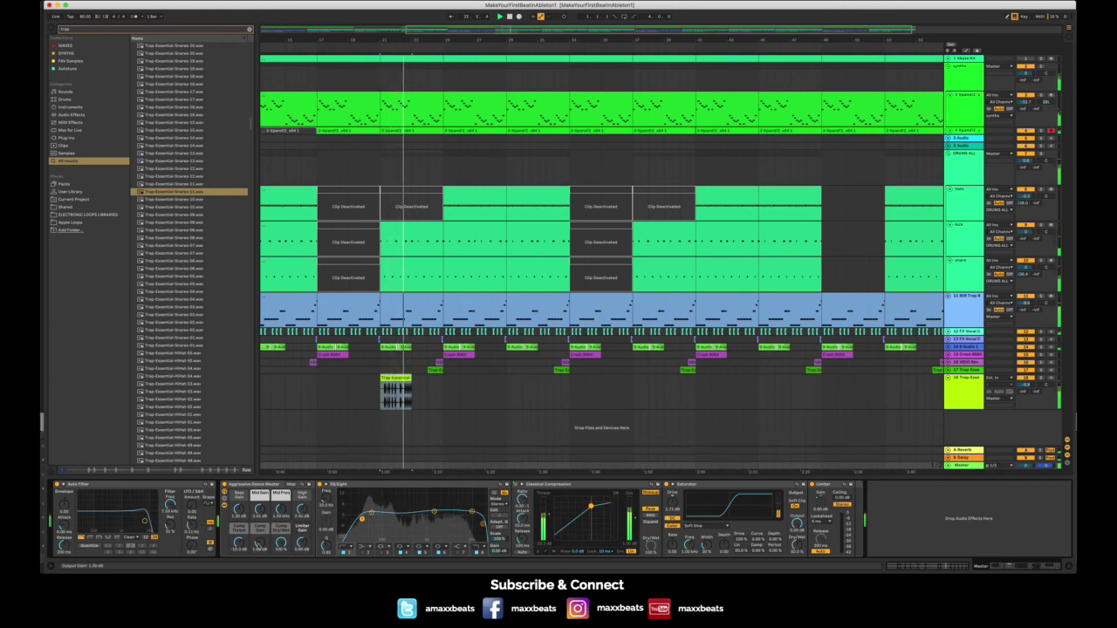
left_click(416, 359)
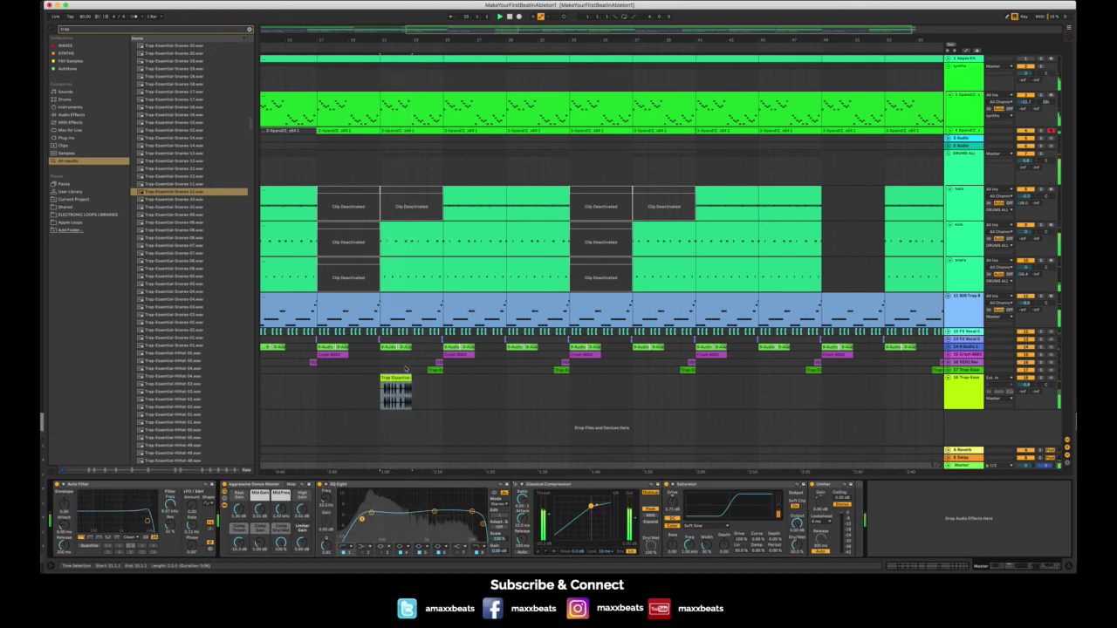
left_click_drag(1026, 385, 1026, 388)
key("space")
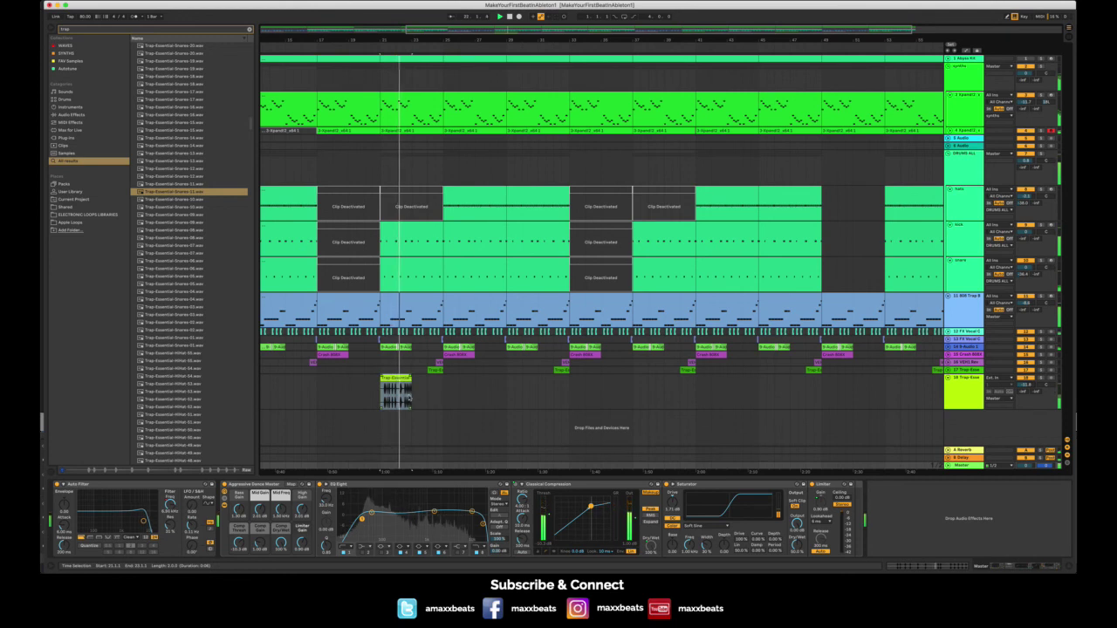
key("space")
key("space")
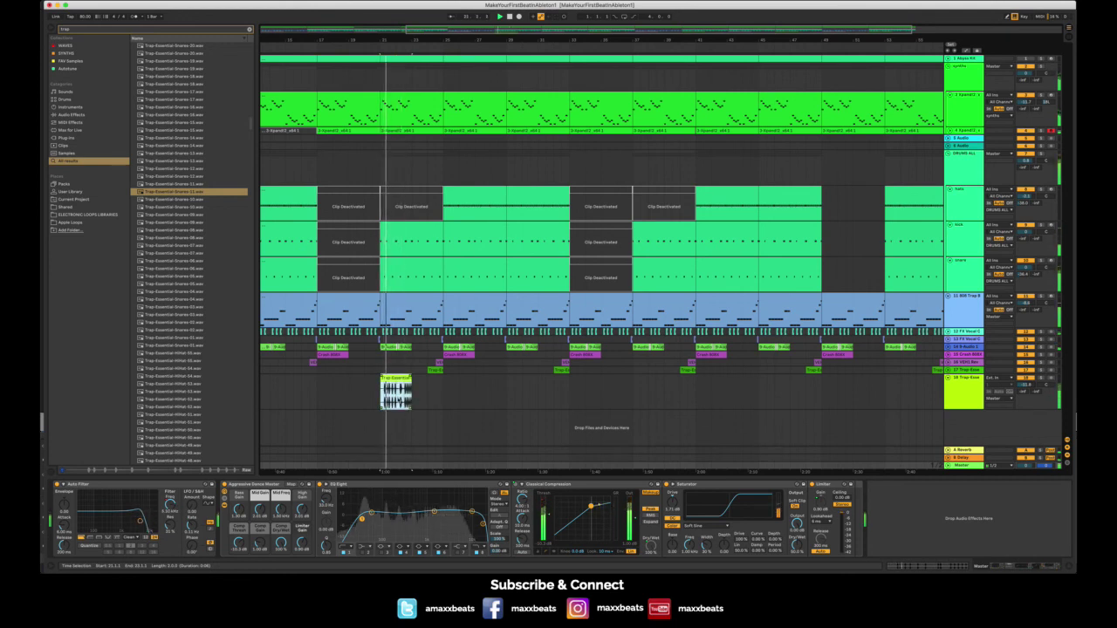
- Split the trap snare loop clip at bar 22 and duplicate its second bar repeatedly until the loop reaches bar 33
left_click(396, 399)
key("super+e")
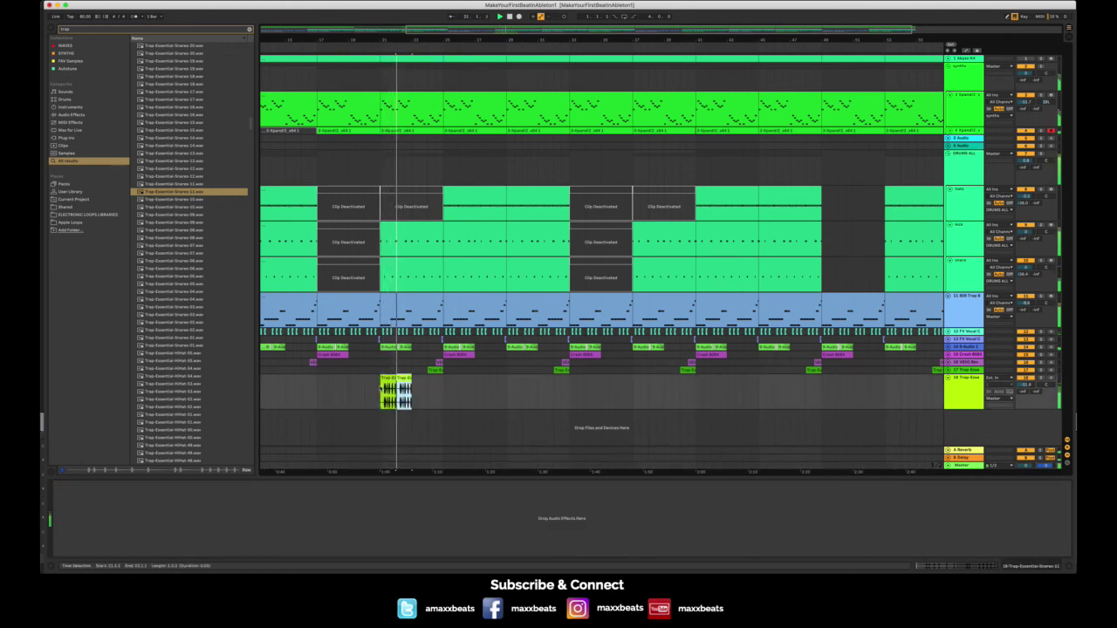
key("super+d")
key("super+d")
key("super+d")
key("super+d")
key("super+d")
key("super+d")
key("super+d")
key("super+d")
key("super+d")
key("super+d")
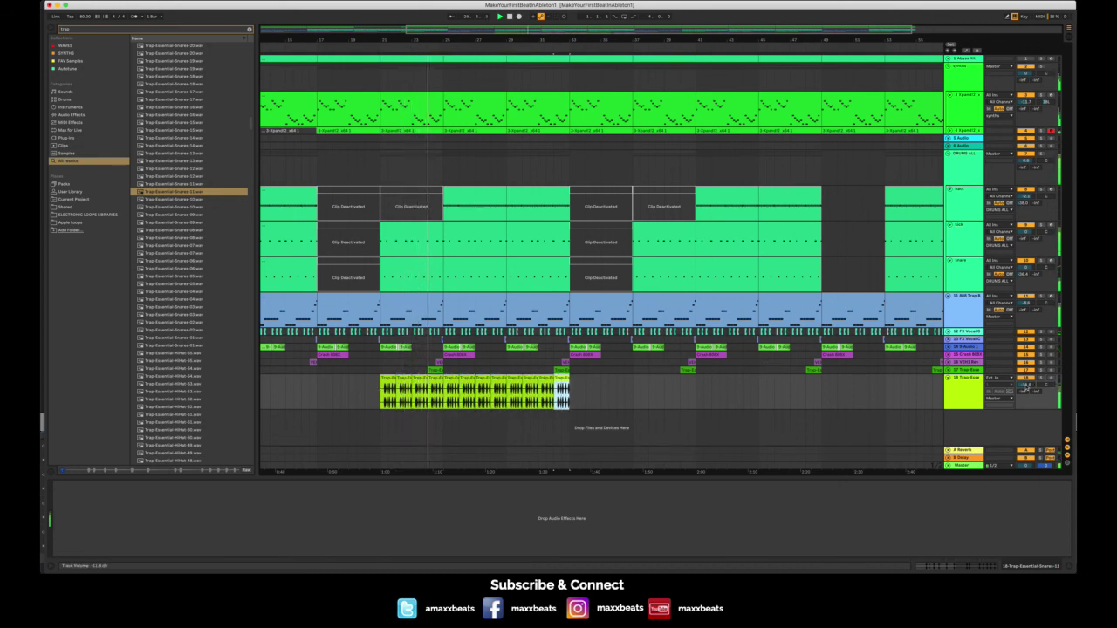
- Lower the repeated snare loop's track volume further by ear and expand the snare fill track above it
left_click_drag(1027, 385, 1027, 390)
left_click(594, 391)
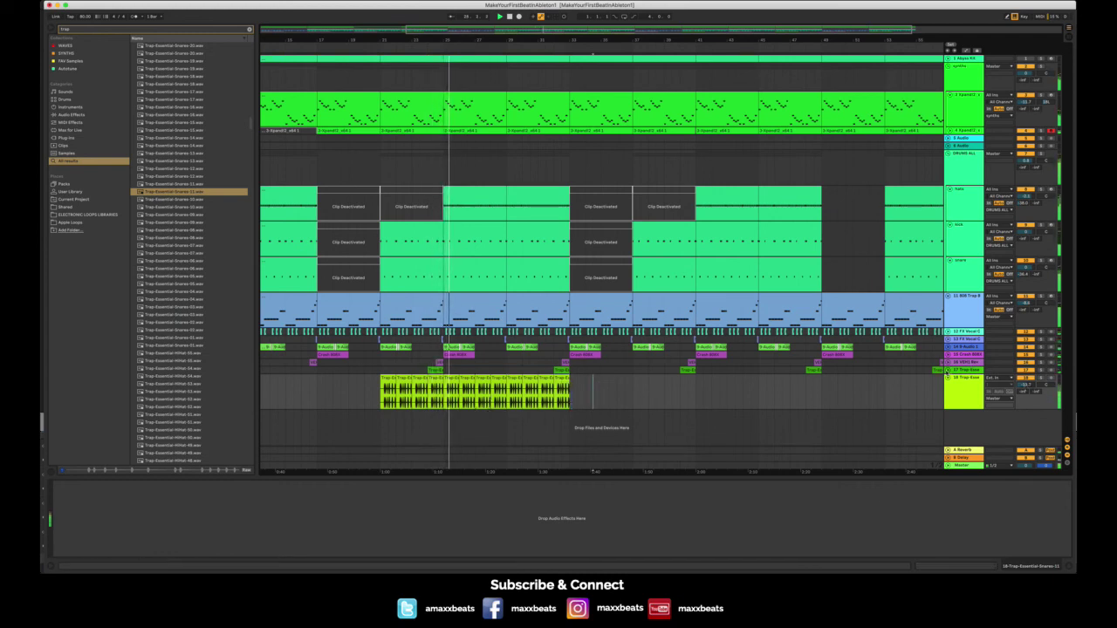
left_click(948, 371)
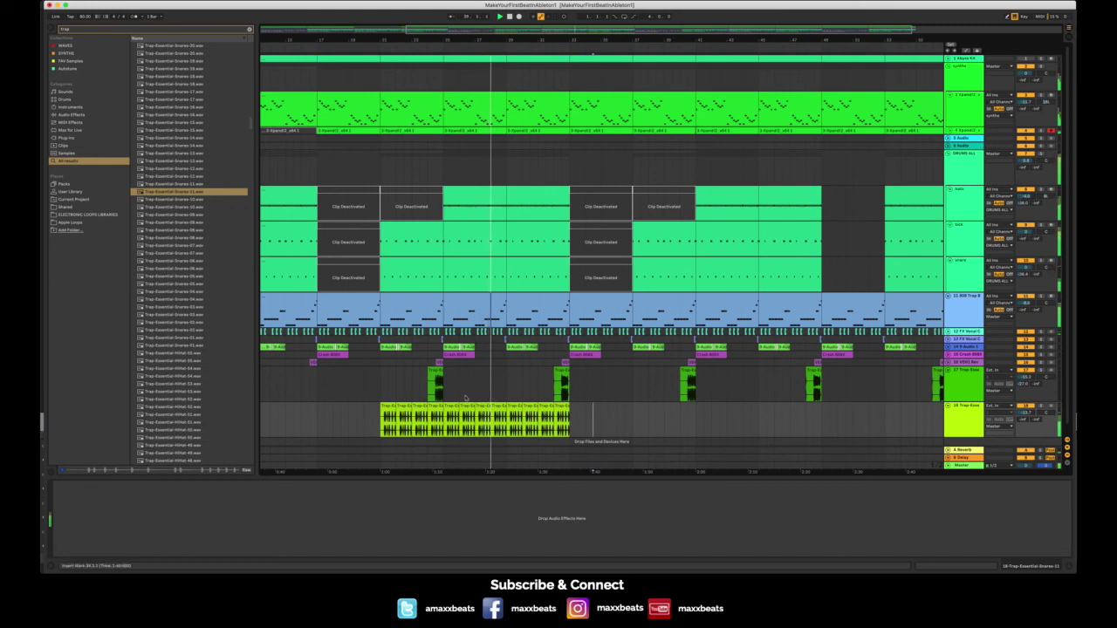
- Duplicate the last one-bar snare loop clip from bar 33 until the loop fills the arrangement to bar 57, undoing the extra copies
left_click(562, 407)
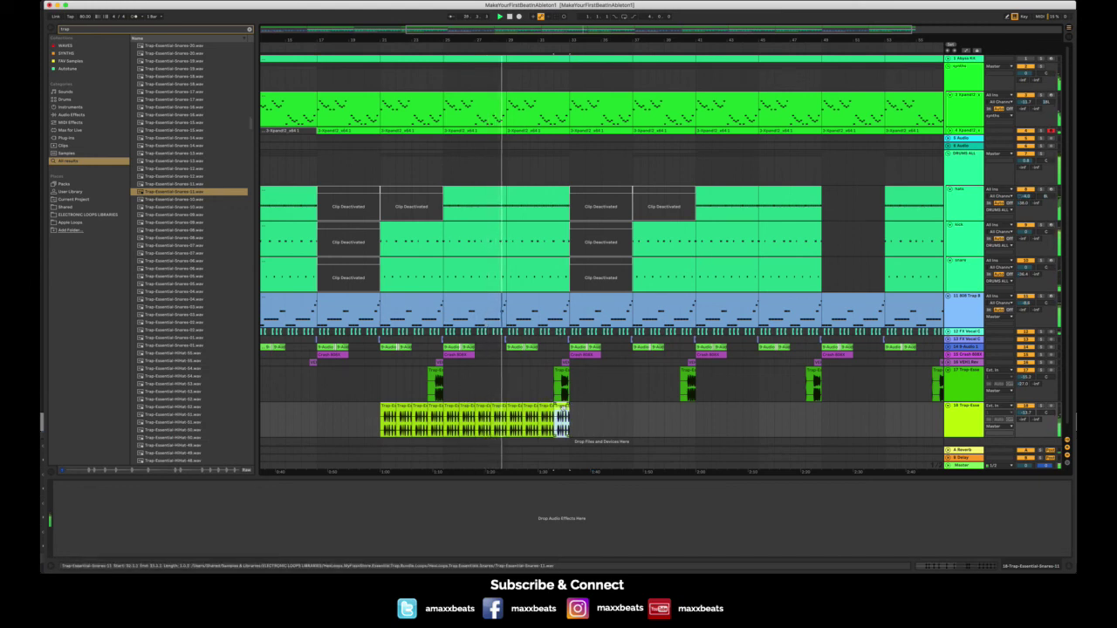
key("super+d")
key("super+d")
key("super+d")
key("super+d")
key("super+d")
key("super+d")
key("super+d")
key("super+d")
key("super+d")
key("super+d")
key("super+d")
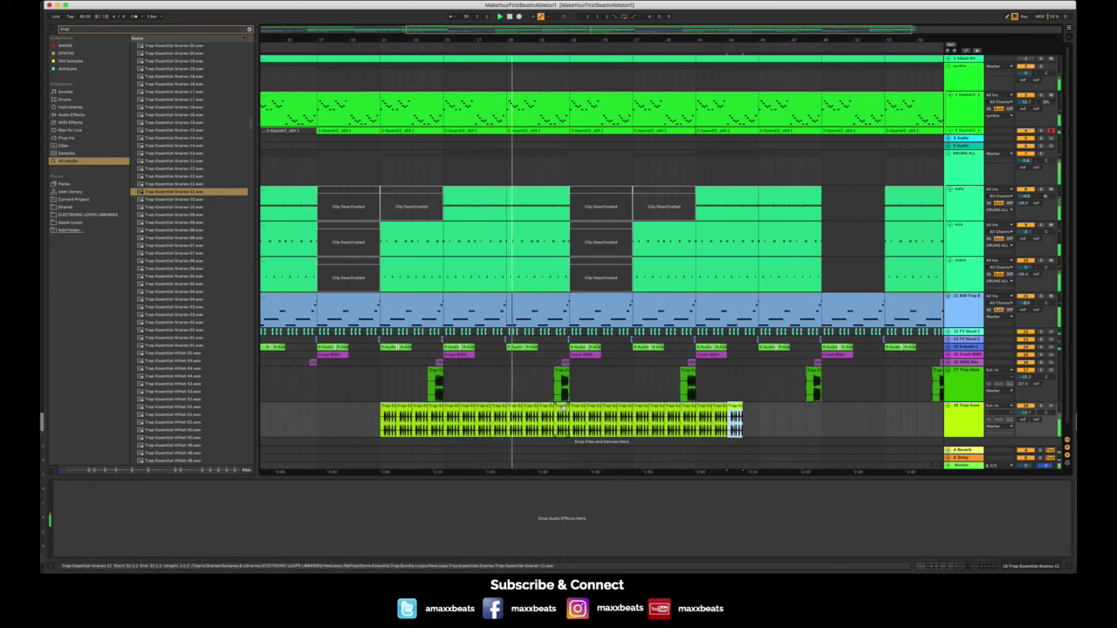
key("super+d")
key("super+d")
key("super+d")
key("super+d")
key("super+d")
key("super+d")
key("super+d")
key("super+d")
key("super+d")
key("super+d")
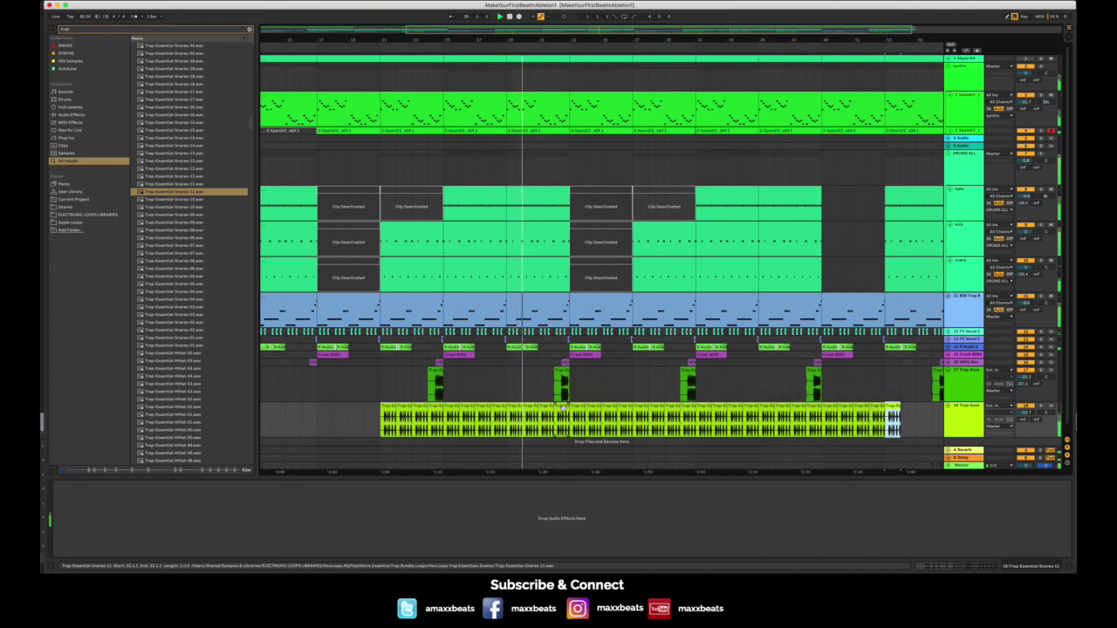
key("super+d")
key("super+d")
key("super+d")
key("super+d")
key("super+d")
key("super+z")
key("super+z")
- Copy the first four snare loop clips from bar 21 to bar 5 and duplicate the block up to bar 21
scroll(563, 409, "left", 8)
left_click(584, 399)
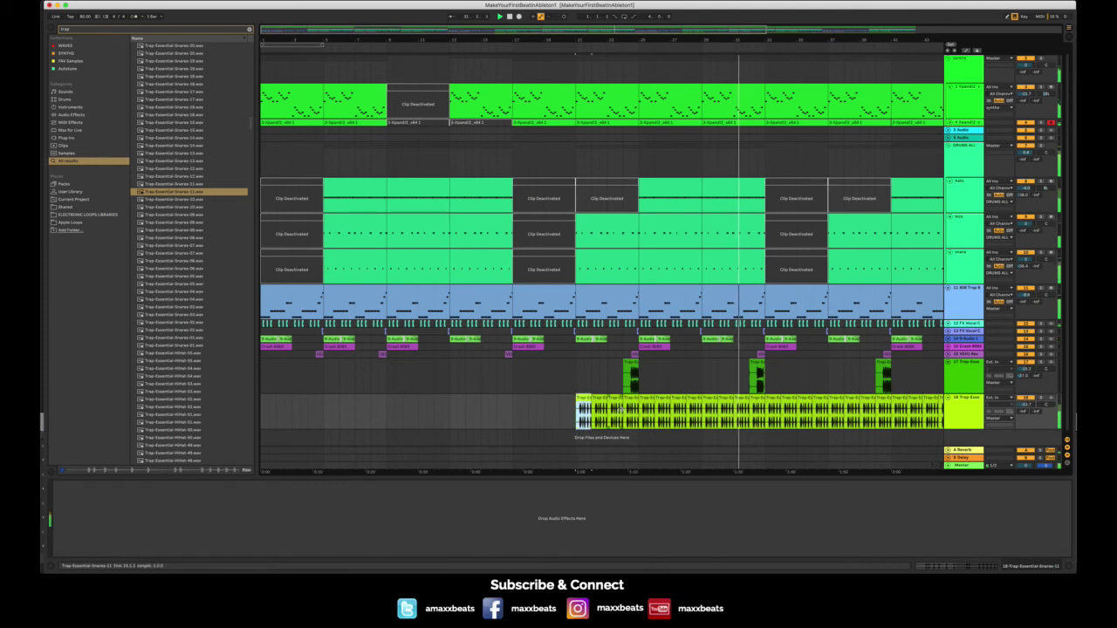
left_click(631, 399, "shift")
left_click_drag(582, 400, 336, 407)
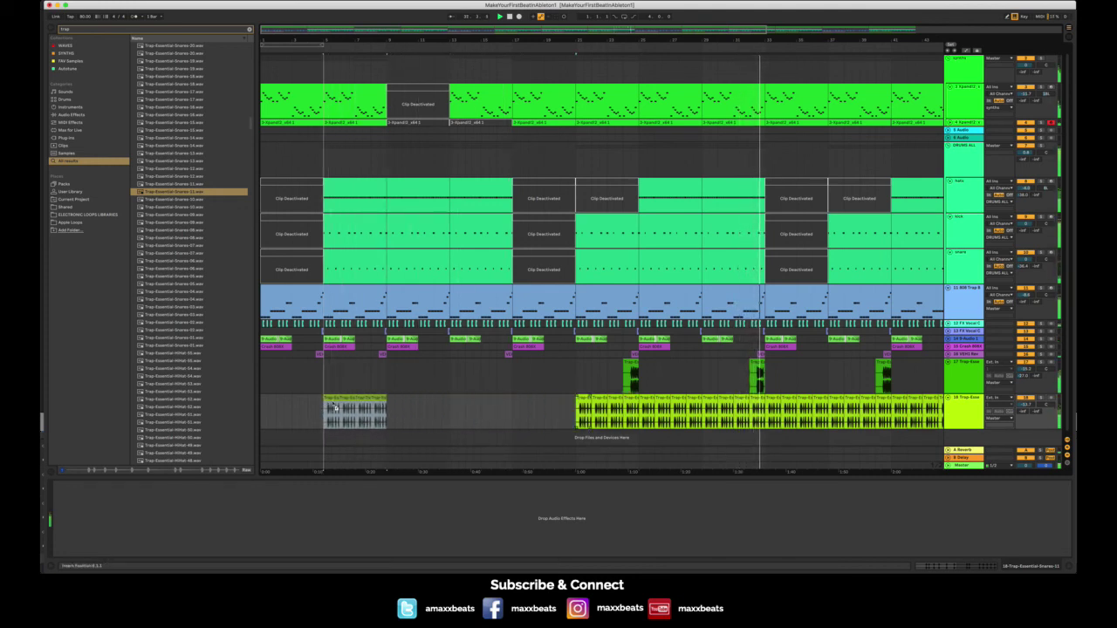
key("super+d")
key("super+d")
key("super+d")
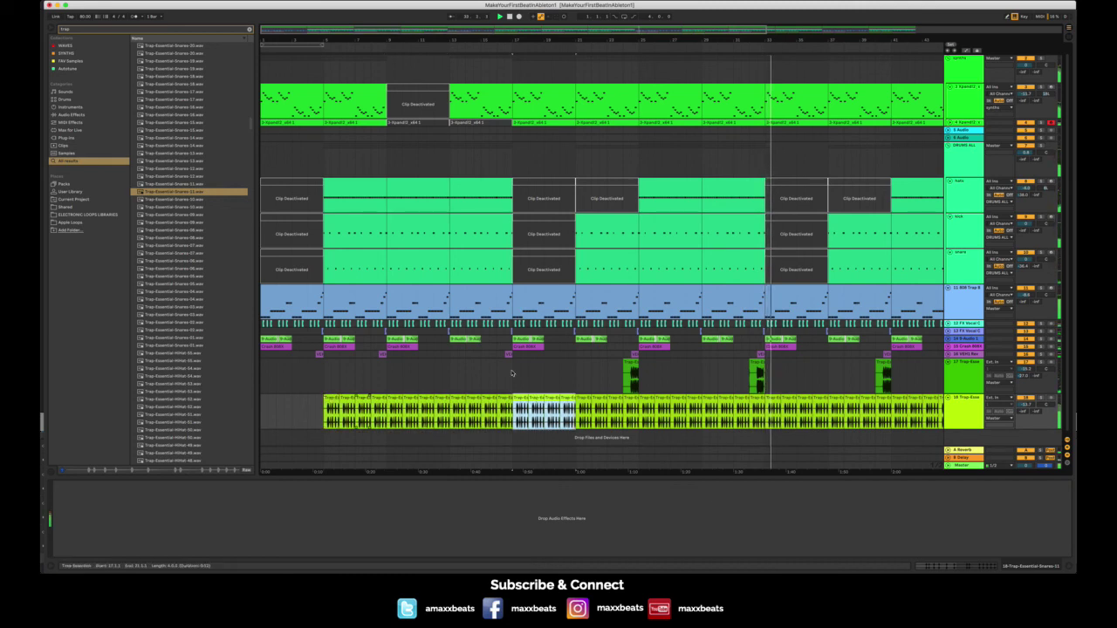
- Copy the one-bar snare fill clip on the Trap-Essential fill track to bar 4 and to bar 16
left_click_drag(628, 368, 314, 368)
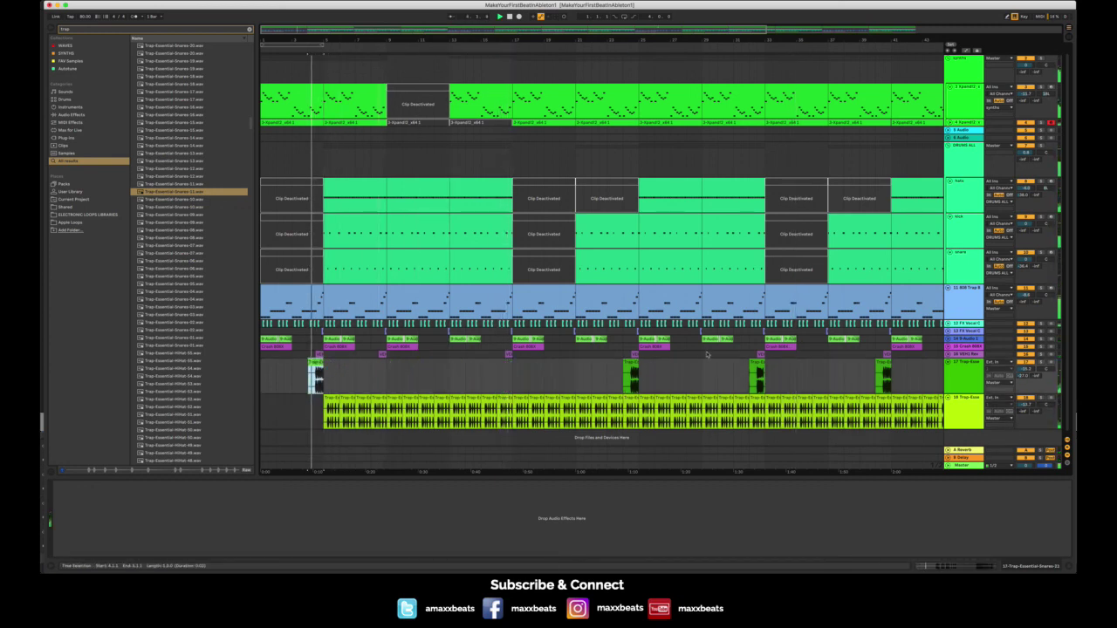
left_click_drag(758, 371, 513, 373)
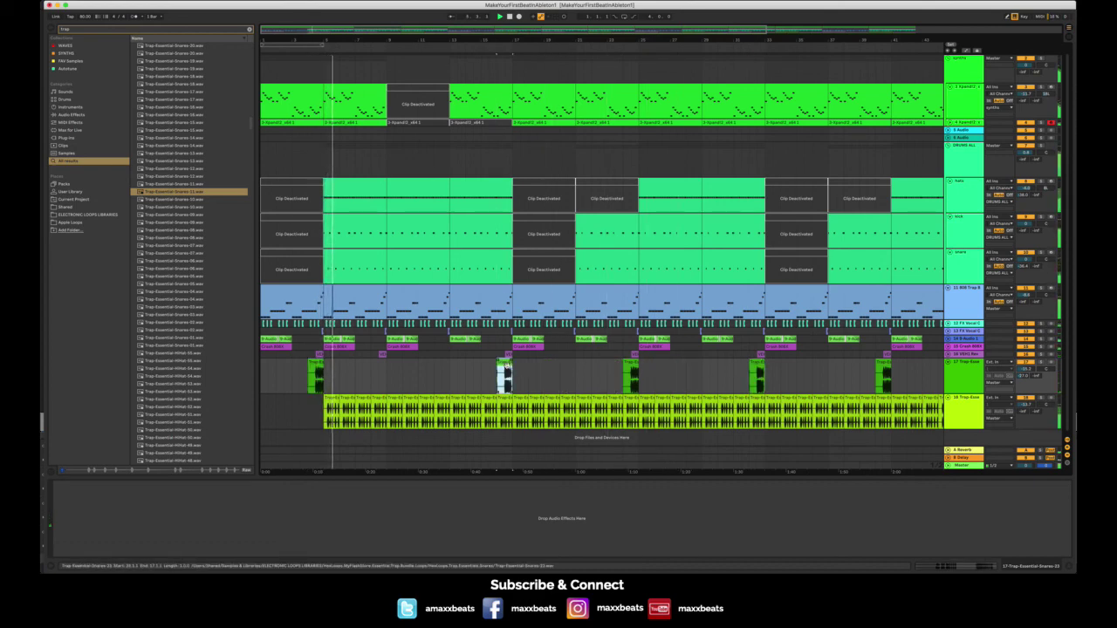
scroll(507, 366, "right", 8)
scroll(507, 366, "left", 8)
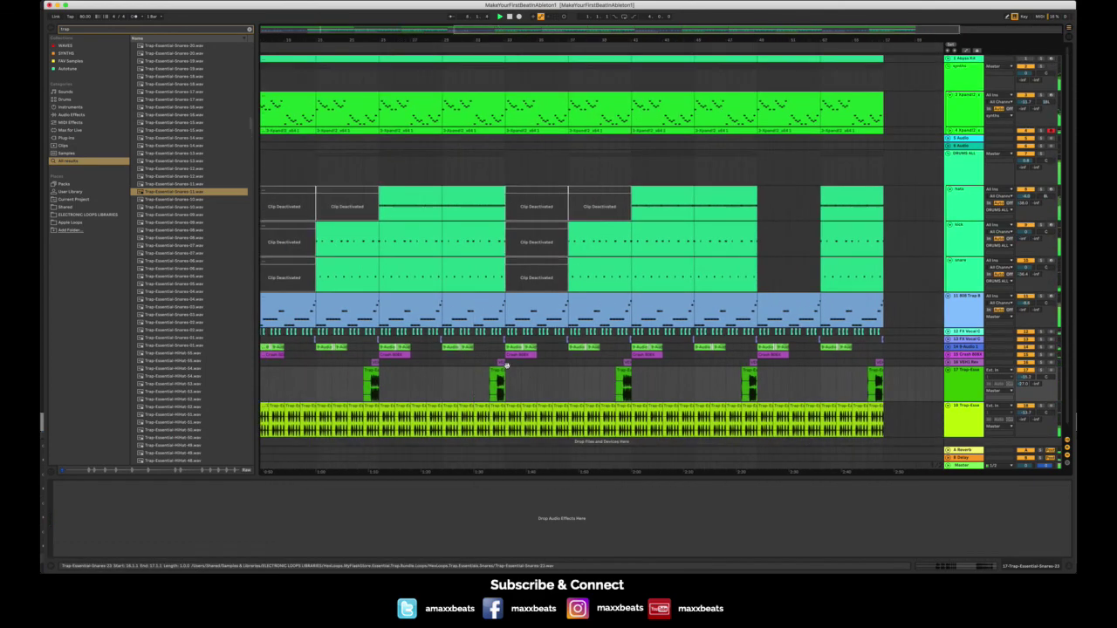
scroll(621, 390, "left", 2)
scroll(620, 390, "down", 1)
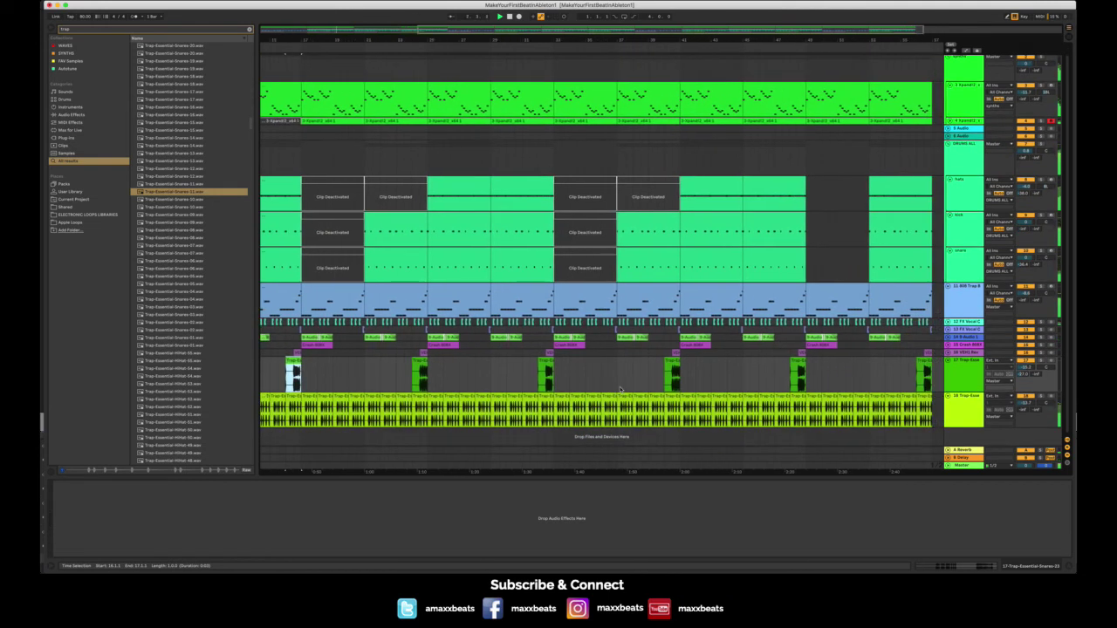
- Reduce the volume of the full-length snare loop track by ear and show the main snare track's instrument
left_click(977, 398)
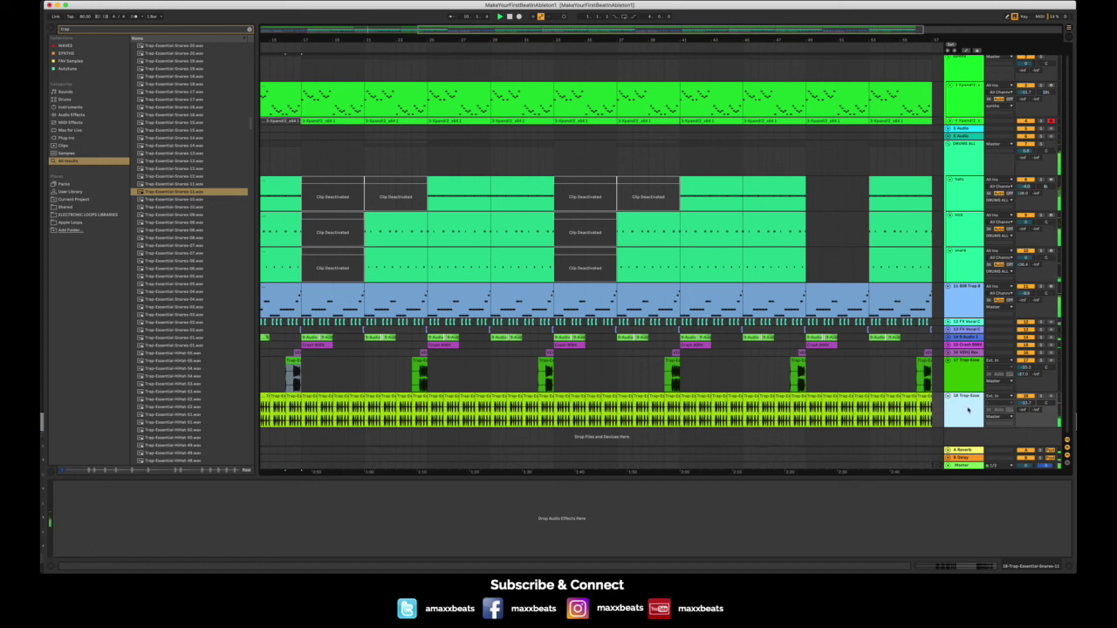
left_click_drag(1024, 403, 1023, 407)
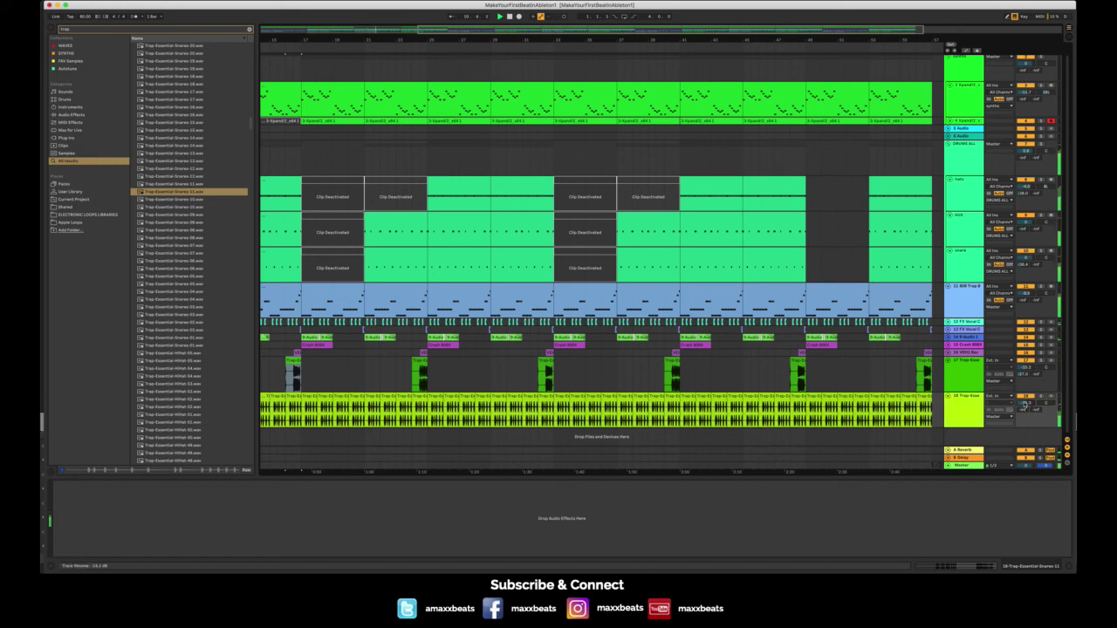
left_click(968, 262)
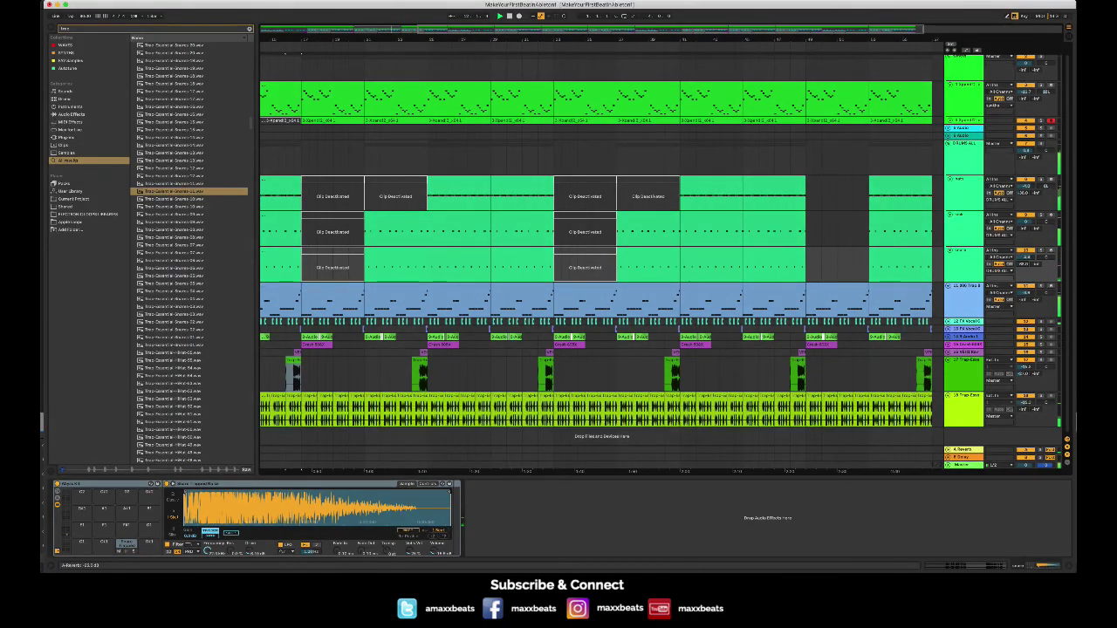
- Select the snare loop track and toggle it off and on to compare the mix with and without it
left_click(971, 397)
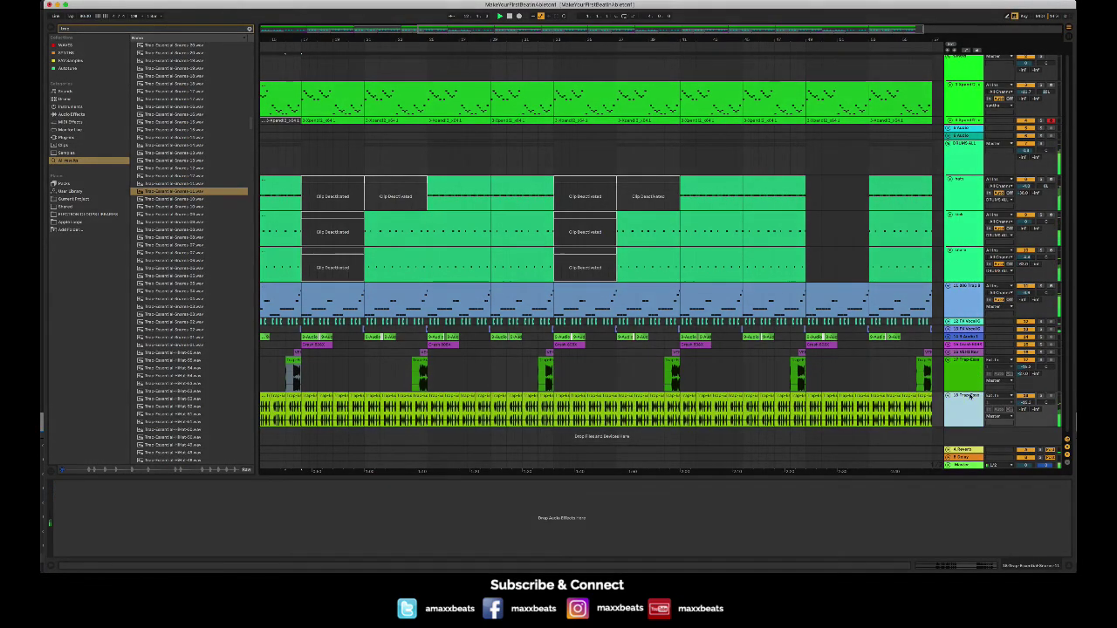
left_click(1019, 396)
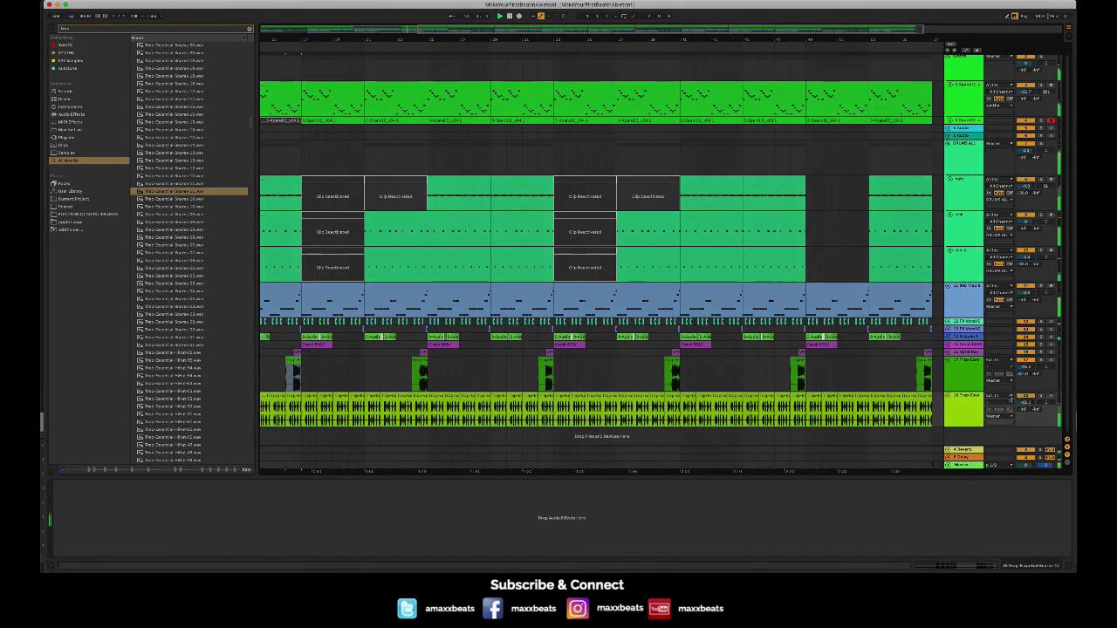
left_click(1017, 396)
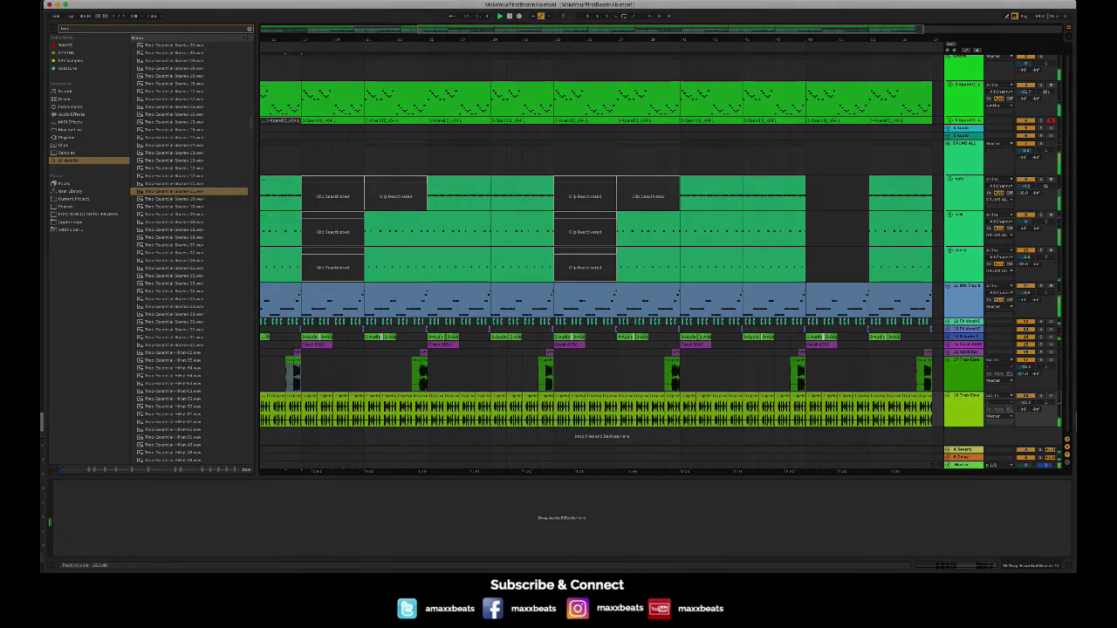